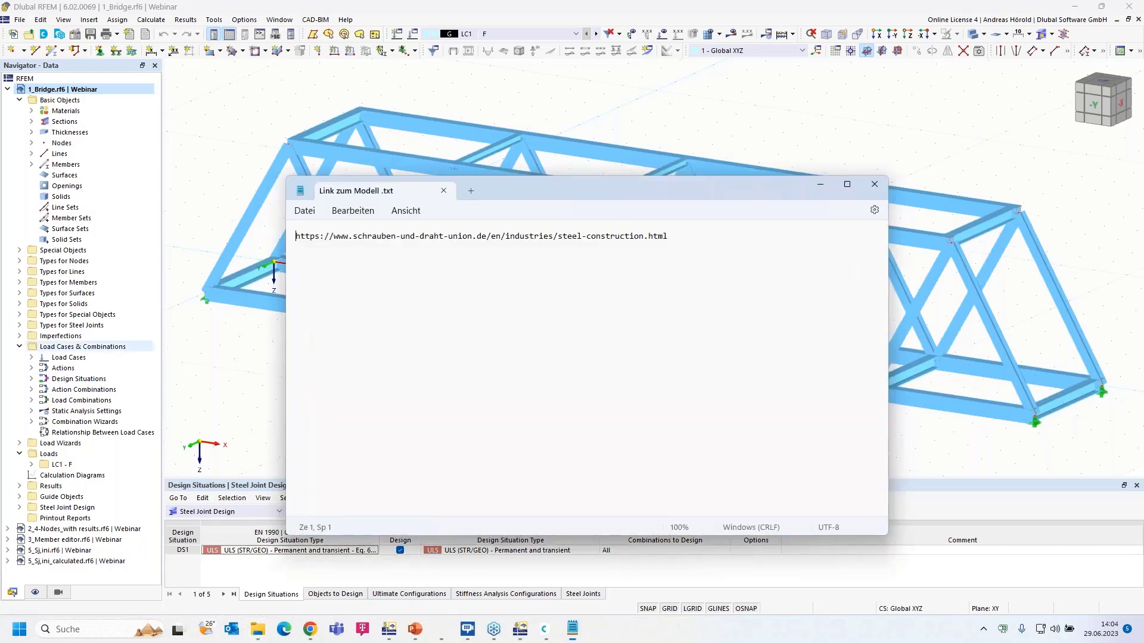
- Copy the steel construction page link from the text file and load that page in Chrome
{"action": "left_click", "coordinate": [688, 234]}
{"action": "key", "text": "ctrl+a"}
{"action": "key", "text": "ctrl+c"}
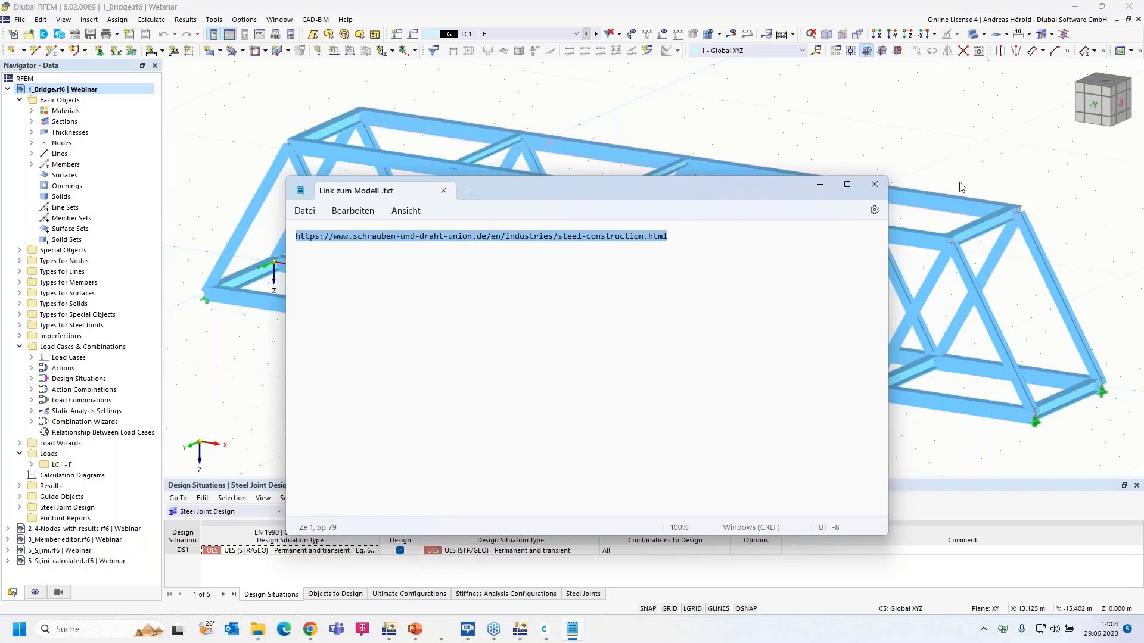
{"action": "left_click", "coordinate": [820, 184]}
{"action": "left_click", "coordinate": [310, 629]}
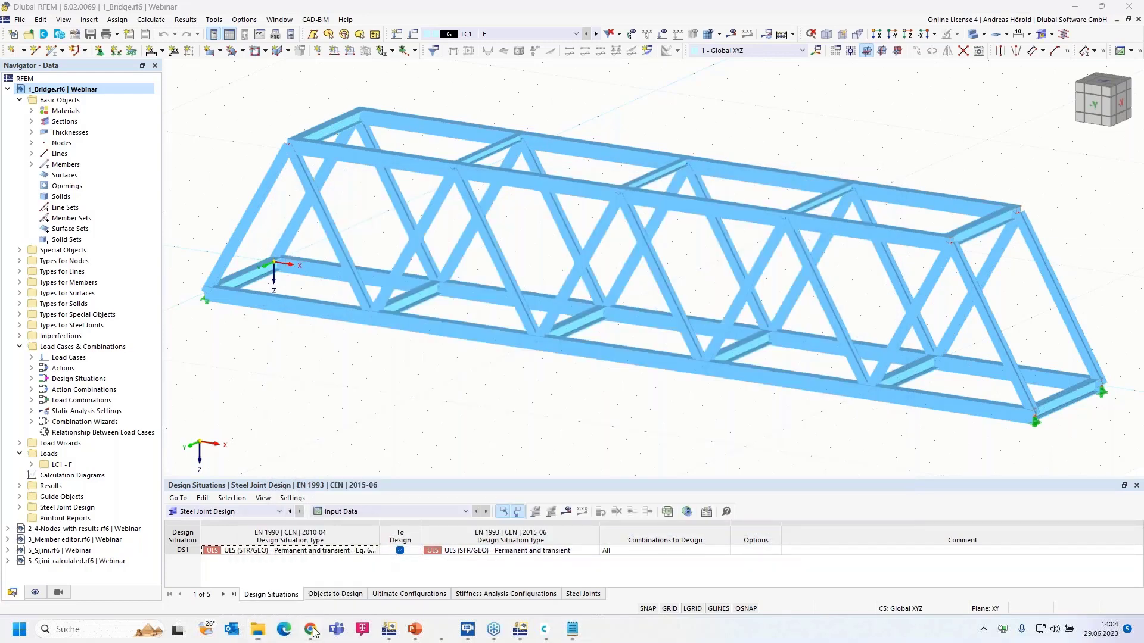
{"action": "left_click", "coordinate": [307, 33]}
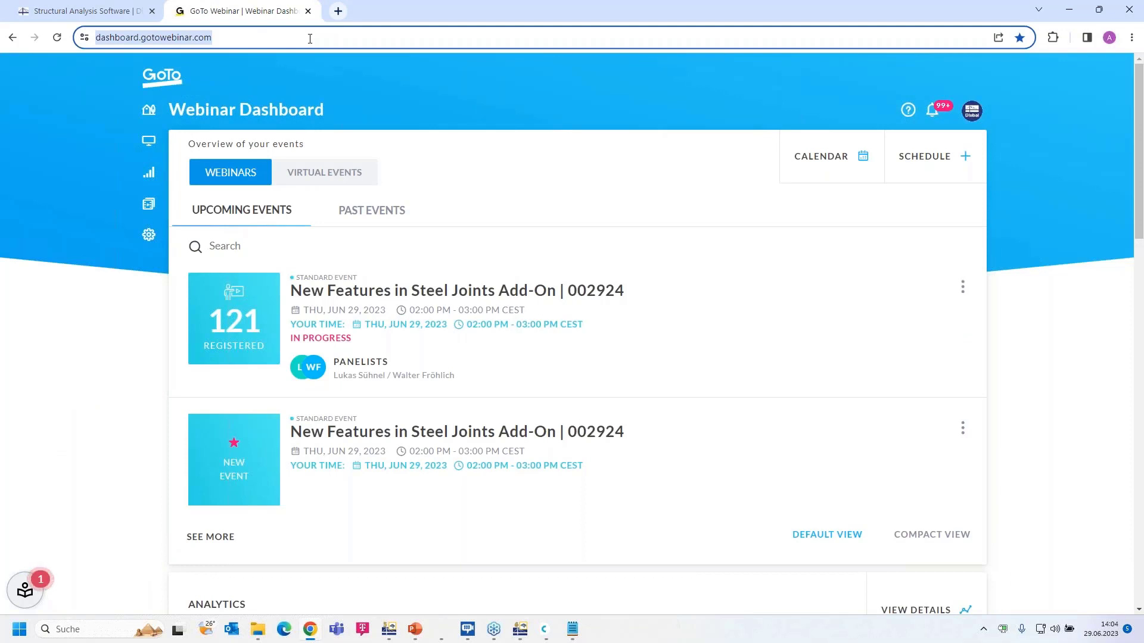
{"action": "key", "text": "ctrl+v"}
{"action": "key", "text": "Return"}
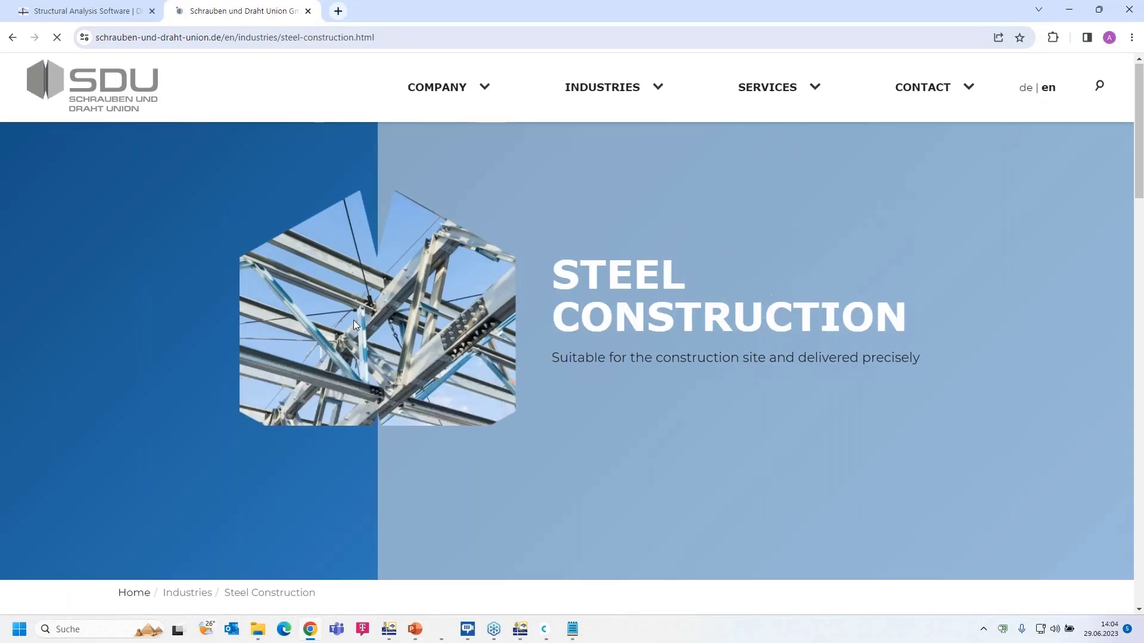
- Examine the photo of the bolted truss joint in the page's section on delivery to the construction site
{"action": "scroll", "coordinate": [354, 325], "scroll_direction": "down", "scroll_amount": 10}
{"action": "scroll", "coordinate": [352, 325], "scroll_direction": "down", "scroll_amount": 15}
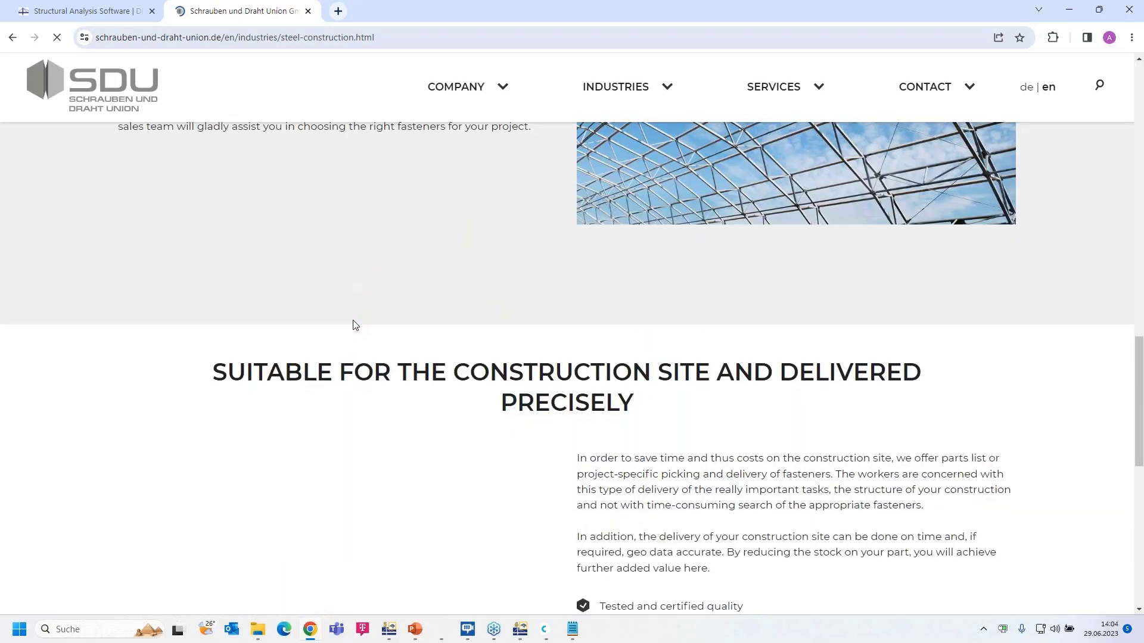
{"action": "scroll", "coordinate": [187, 388], "scroll_direction": "up", "scroll_amount": 3}
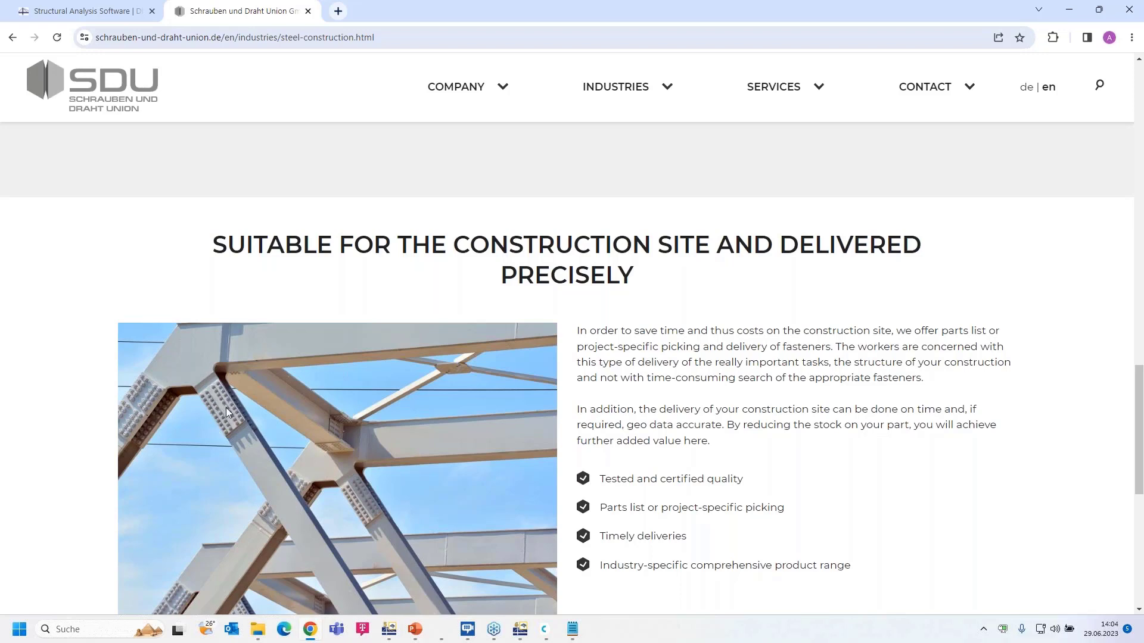
{"action": "scroll", "coordinate": [226, 408], "scroll_direction": "up", "scroll_amount": 1}
{"action": "scroll", "coordinate": [226, 409], "scroll_direction": "down", "scroll_amount": 2}
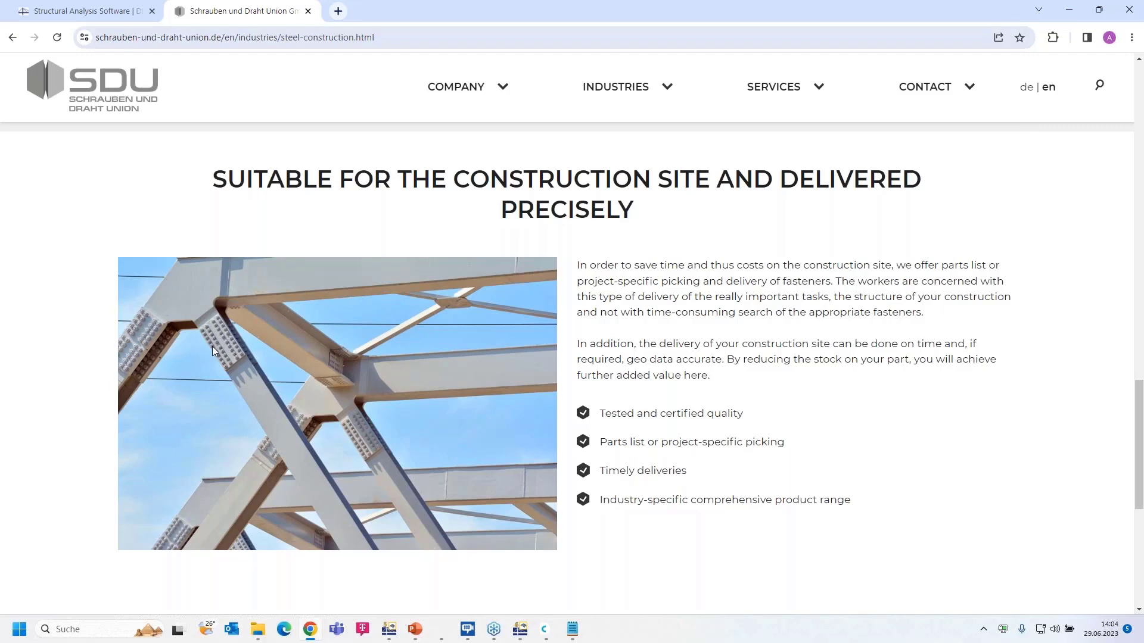
- Switch back to RFEM and review the bridge model's base data for active add-ons and the available steel joint standards
{"action": "left_click", "coordinate": [522, 633]}
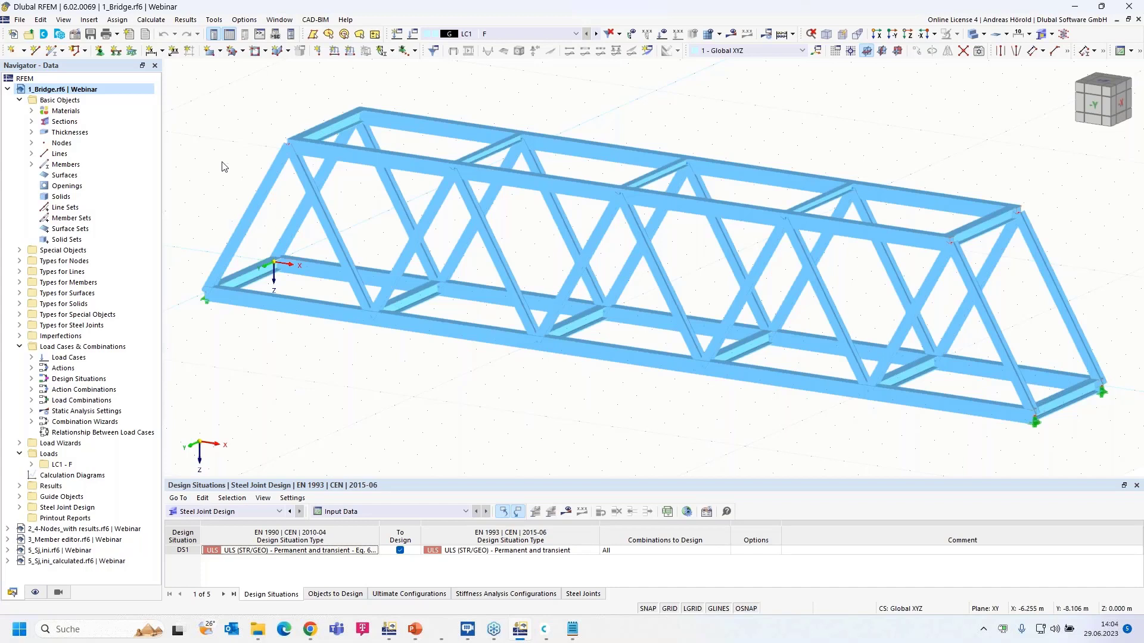
{"action": "left_click", "coordinate": [75, 36]}
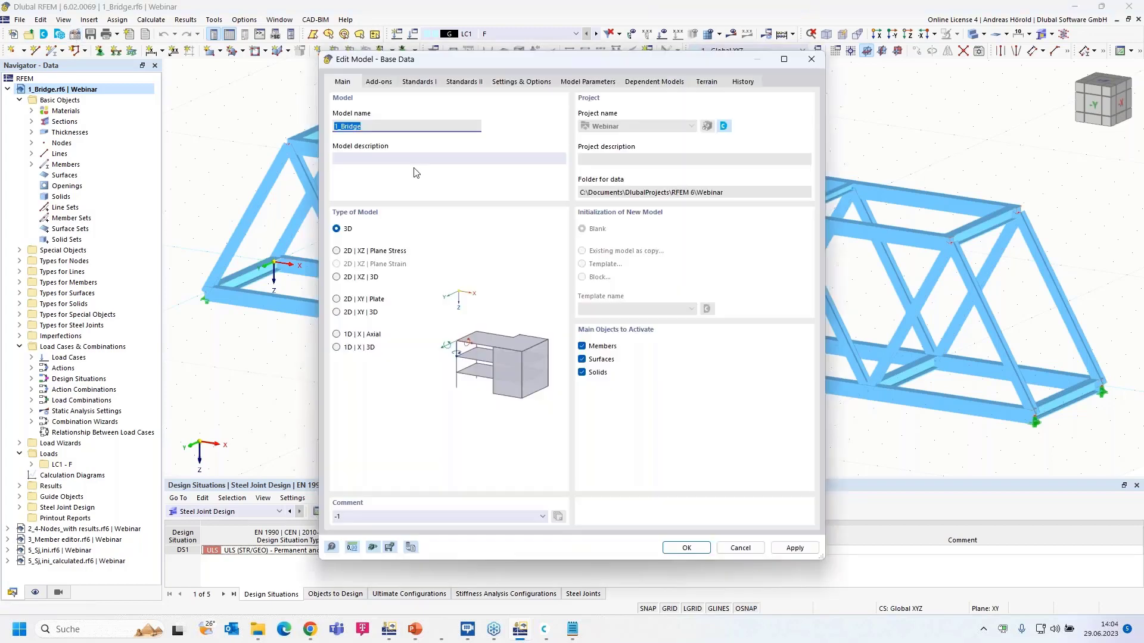
{"action": "left_click", "coordinate": [379, 83]}
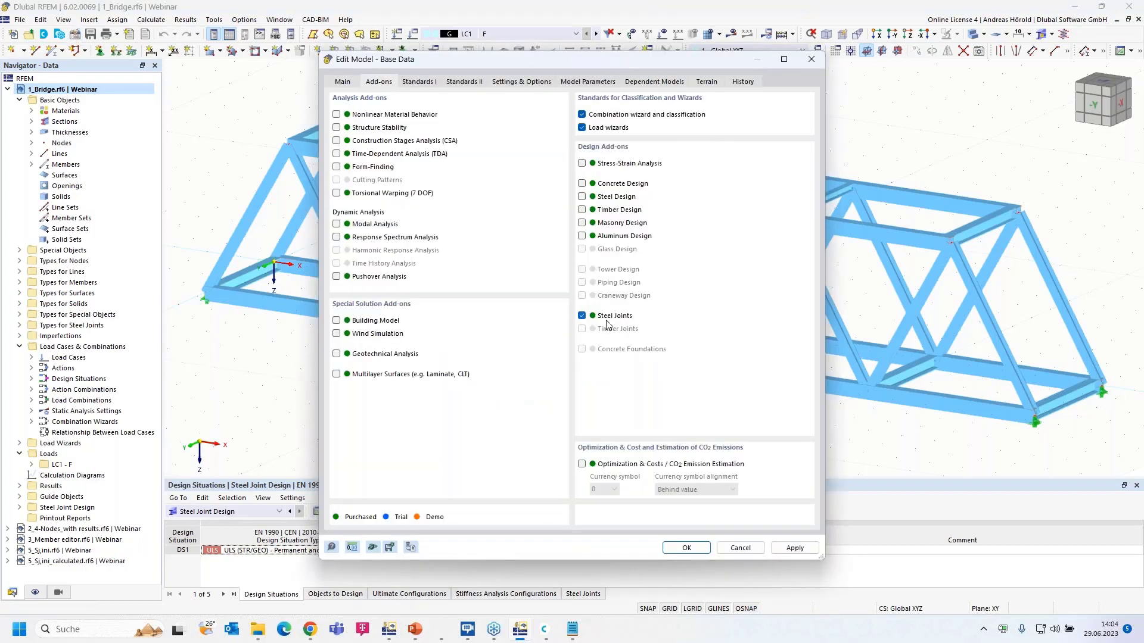
{"action": "left_click", "coordinate": [421, 84]}
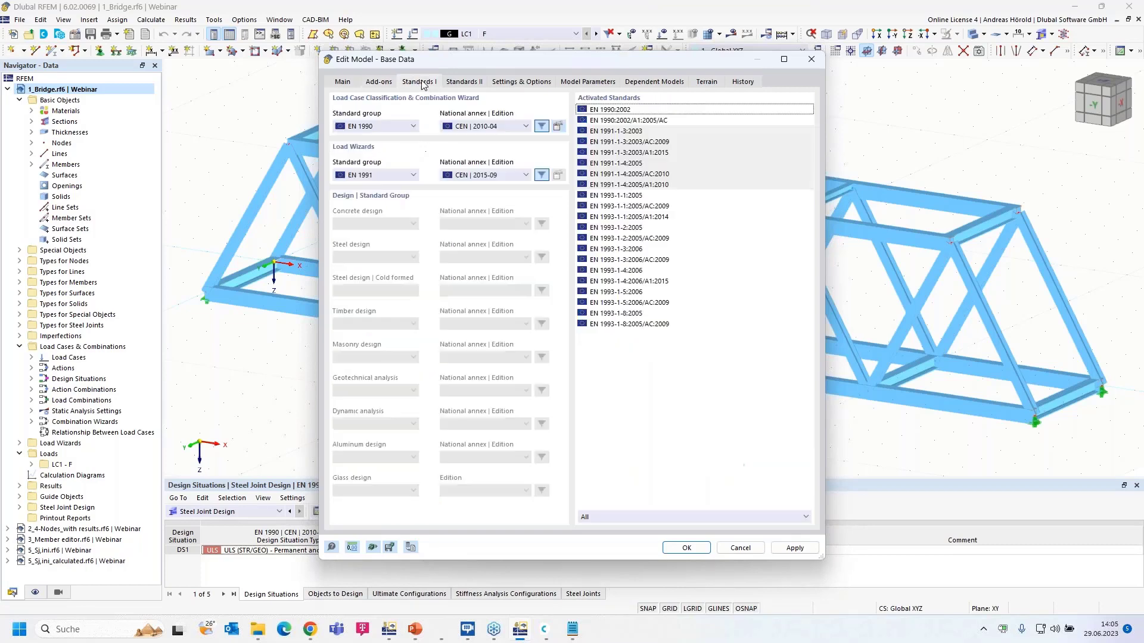
{"action": "left_click", "coordinate": [475, 83]}
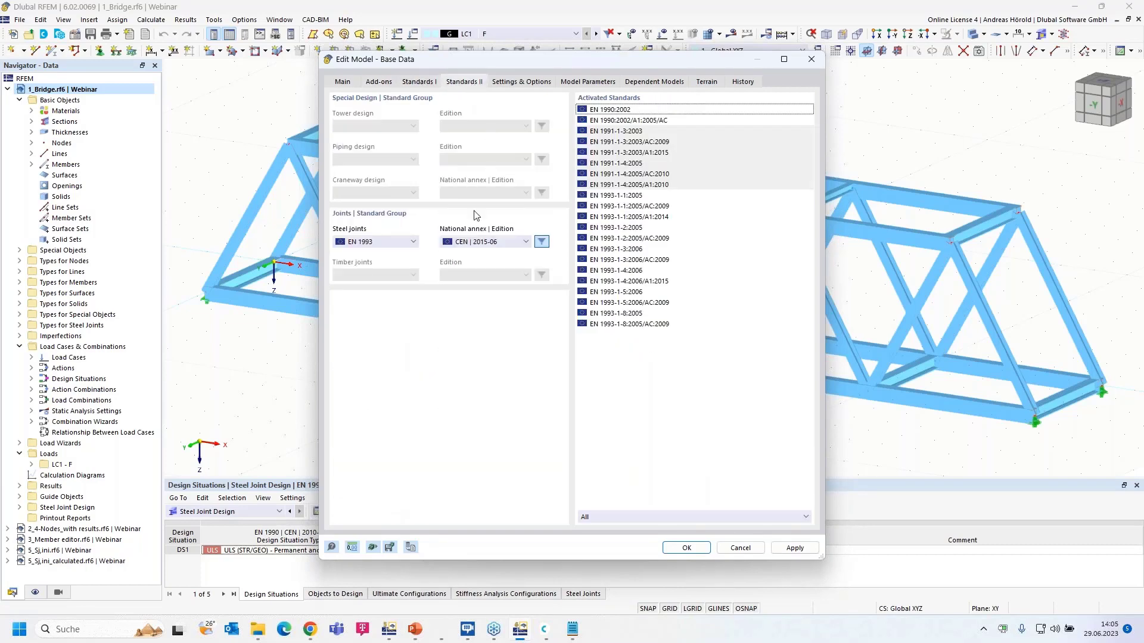
{"action": "left_click", "coordinate": [389, 242]}
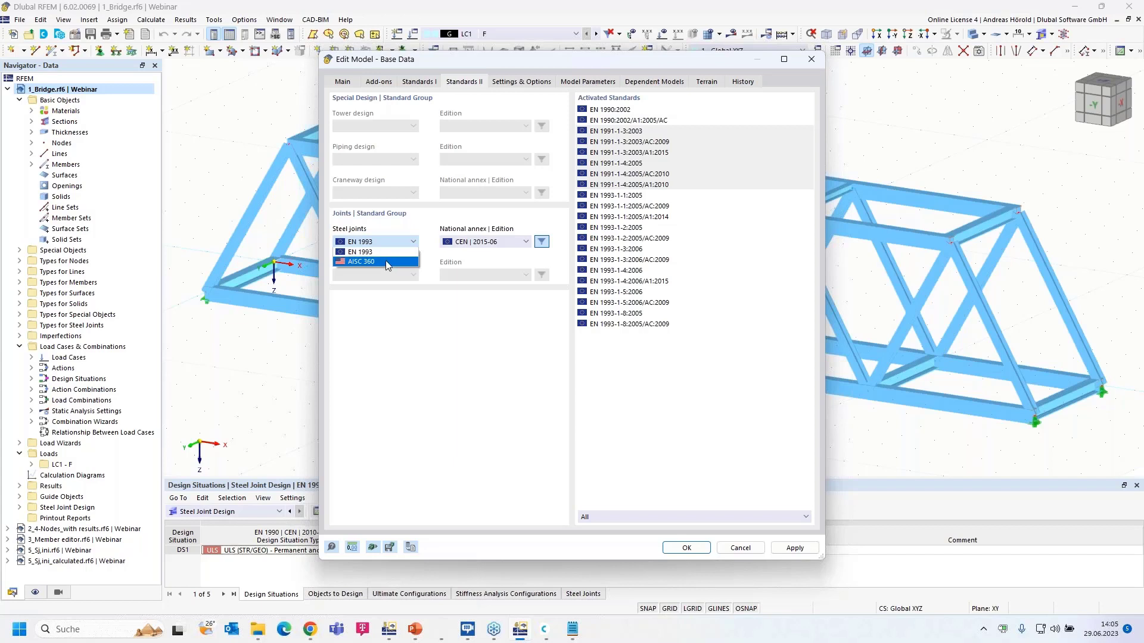
{"action": "left_click", "coordinate": [396, 296]}
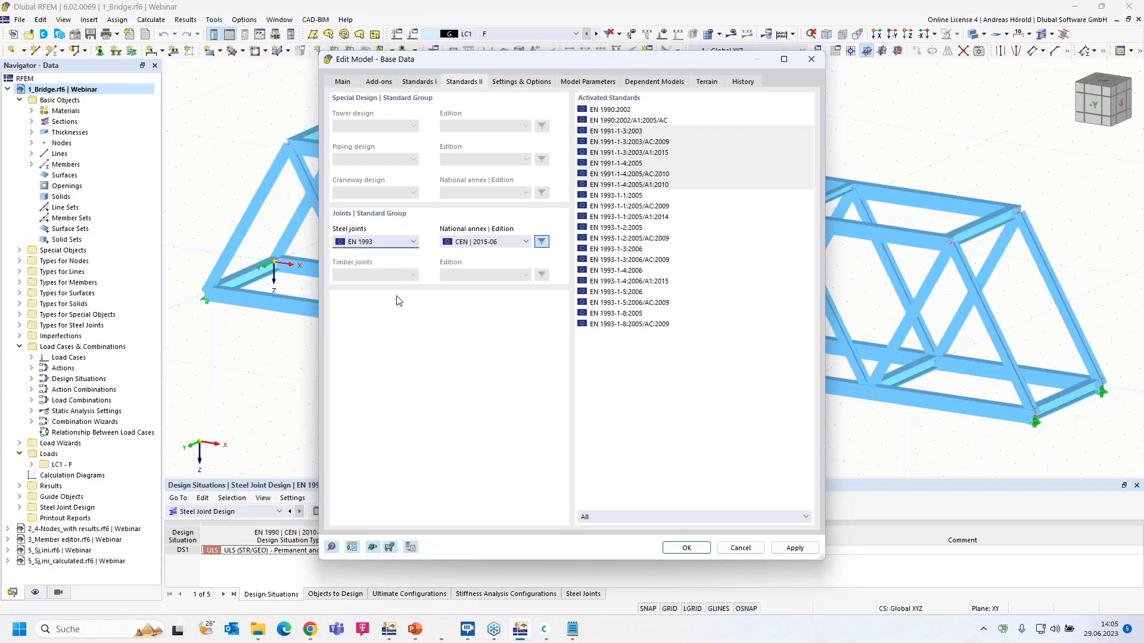
{"action": "left_click", "coordinate": [740, 548]}
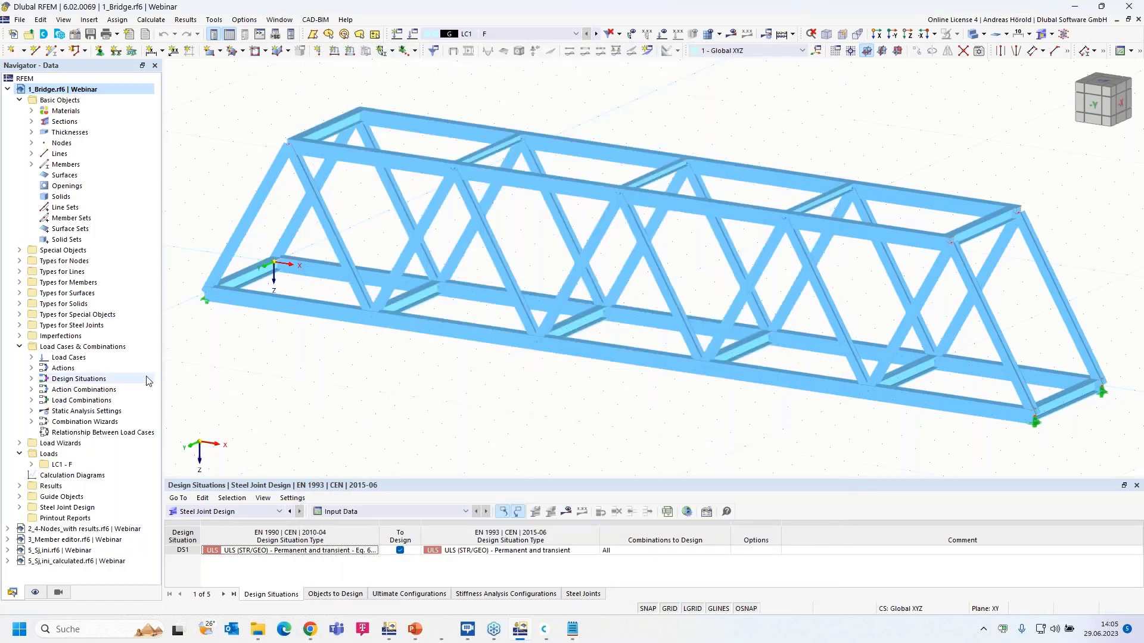
- Create a new steel joint and assign it to node 1 at the end of the bridge's front upper chord
{"action": "left_click", "coordinate": [19, 325]}
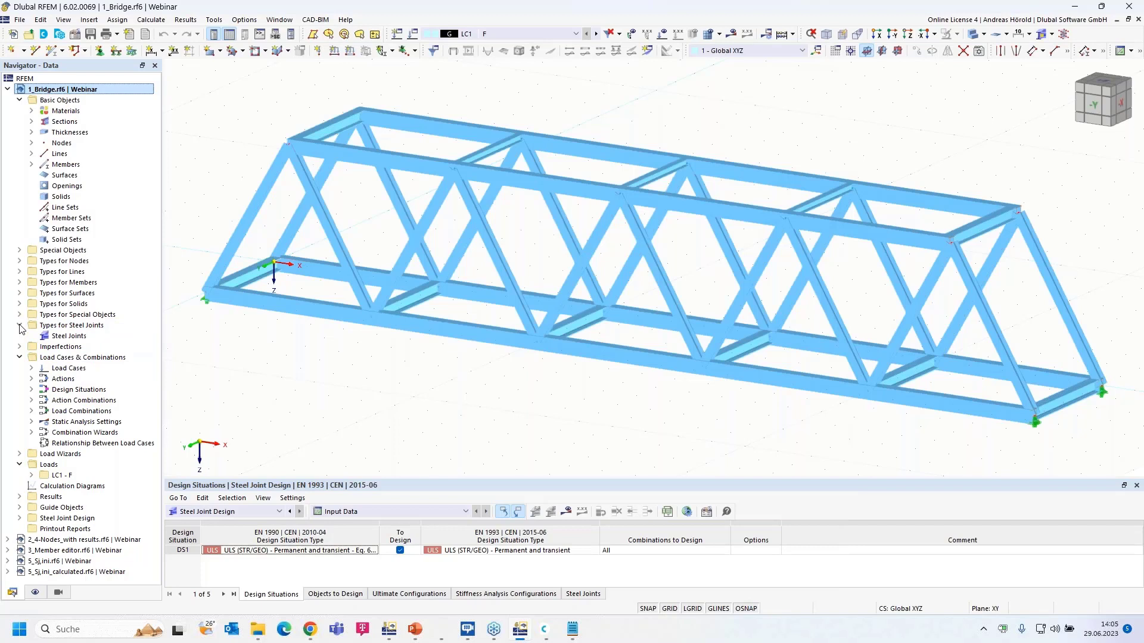
{"action": "right_click", "coordinate": [75, 337]}
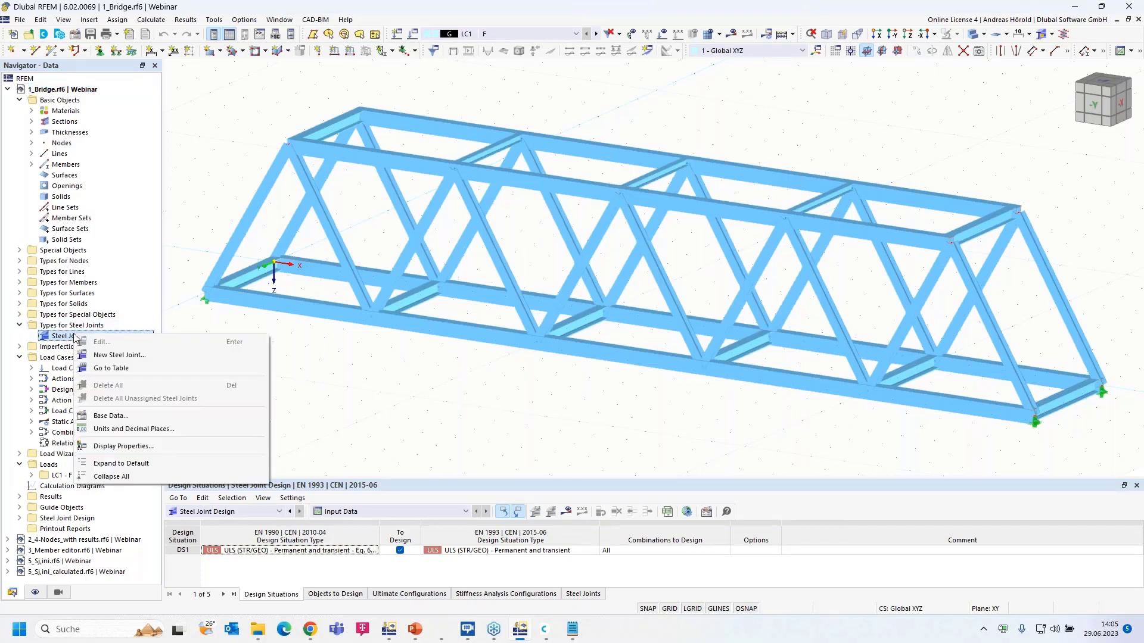
{"action": "left_click", "coordinate": [156, 355]}
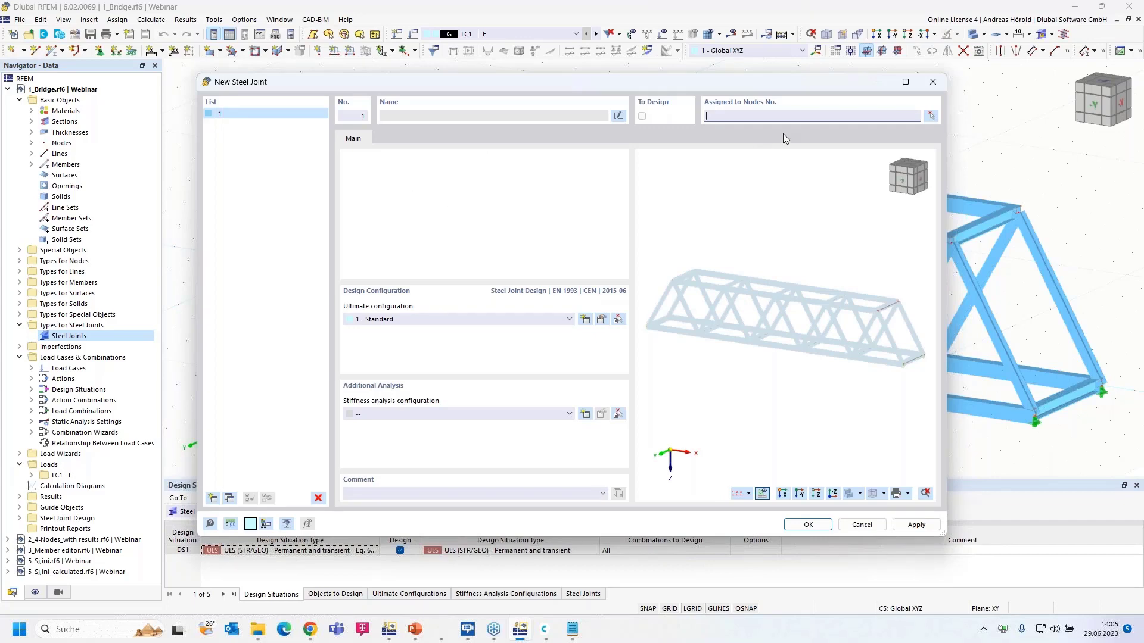
{"action": "left_click", "coordinate": [931, 116]}
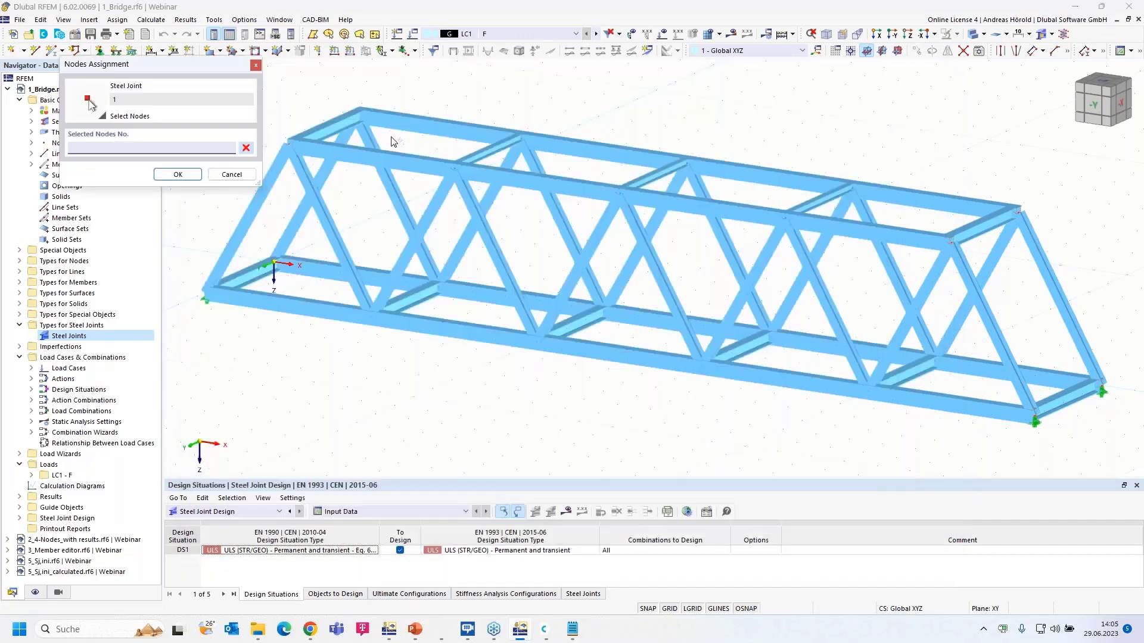
{"action": "left_click", "coordinate": [292, 146]}
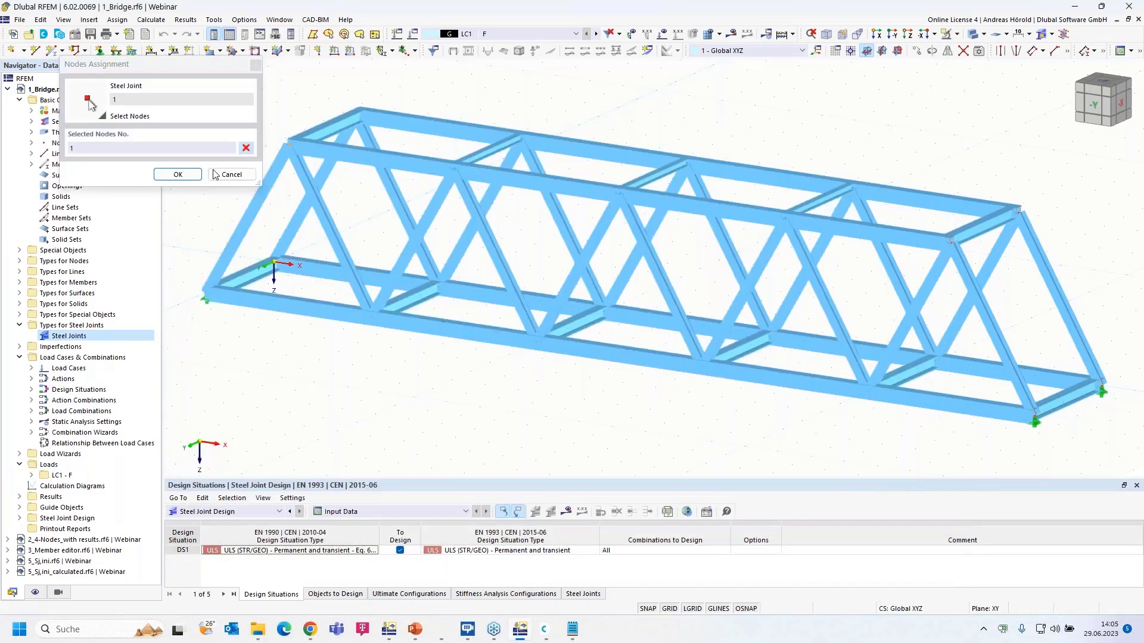
{"action": "left_click", "coordinate": [177, 175]}
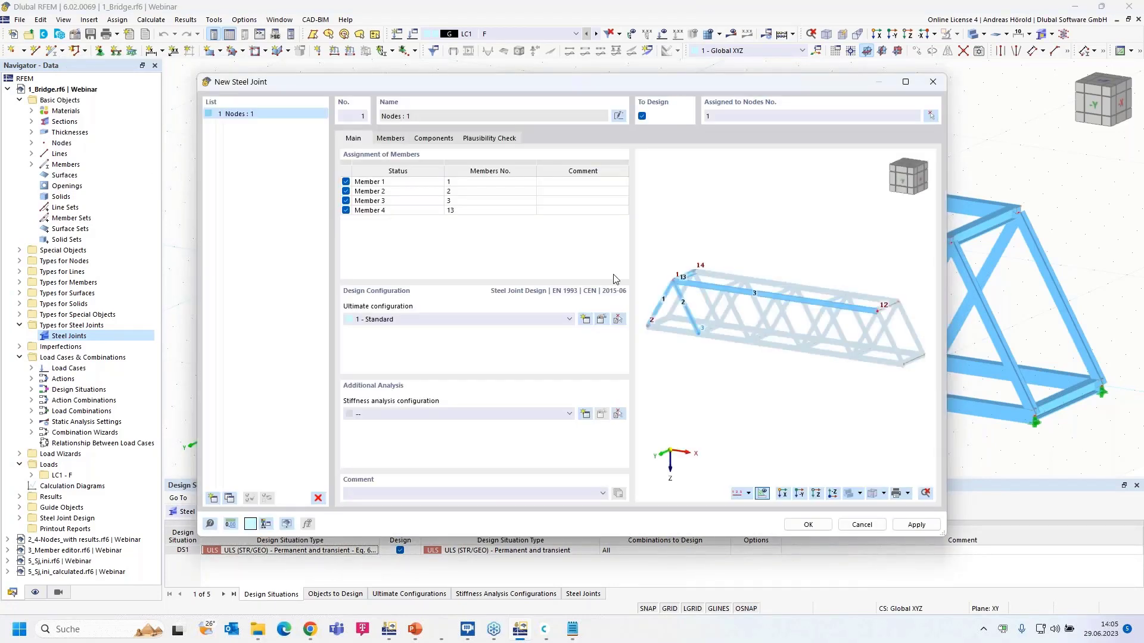
- Highlight the joint's four assigned members one by one to identify each in the preview
{"action": "scroll", "coordinate": [684, 282], "scroll_direction": "up", "scroll_amount": 6}
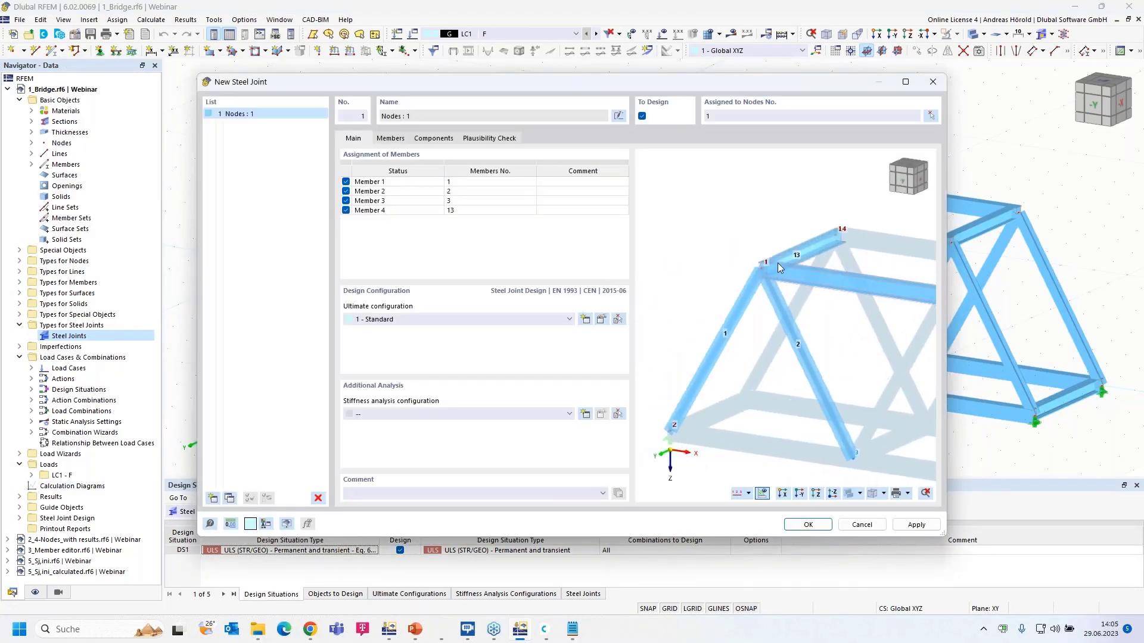
{"action": "middle_click_drag", "start_coordinate": [749, 250], "coordinate": [782, 248]}
{"action": "scroll", "coordinate": [754, 233], "scroll_direction": "up", "scroll_amount": 2}
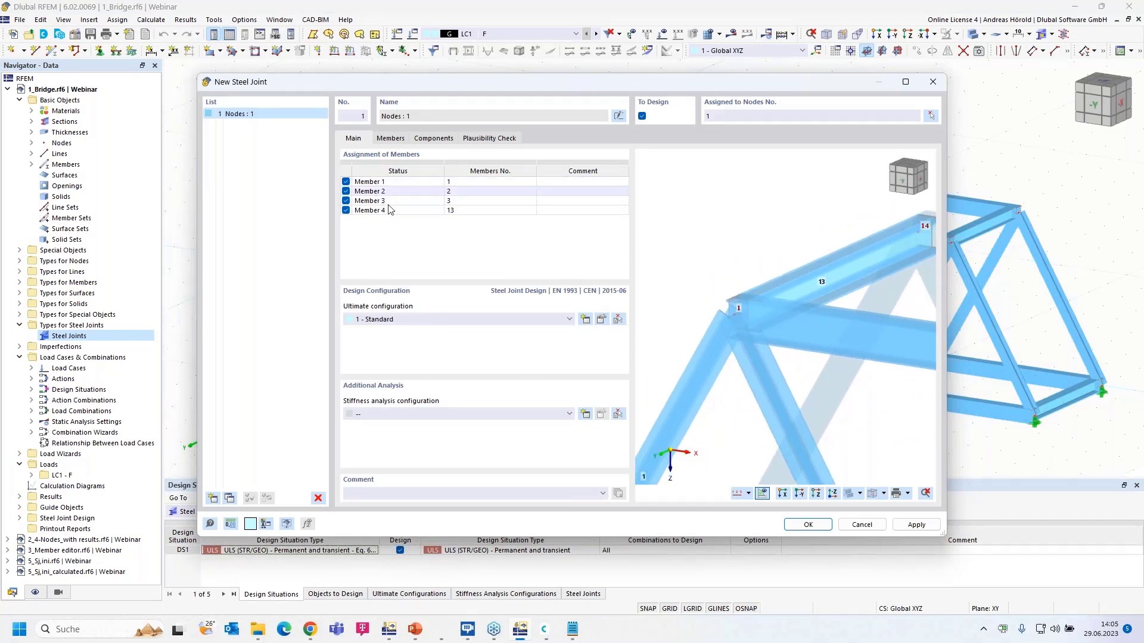
{"action": "left_click", "coordinate": [397, 183]}
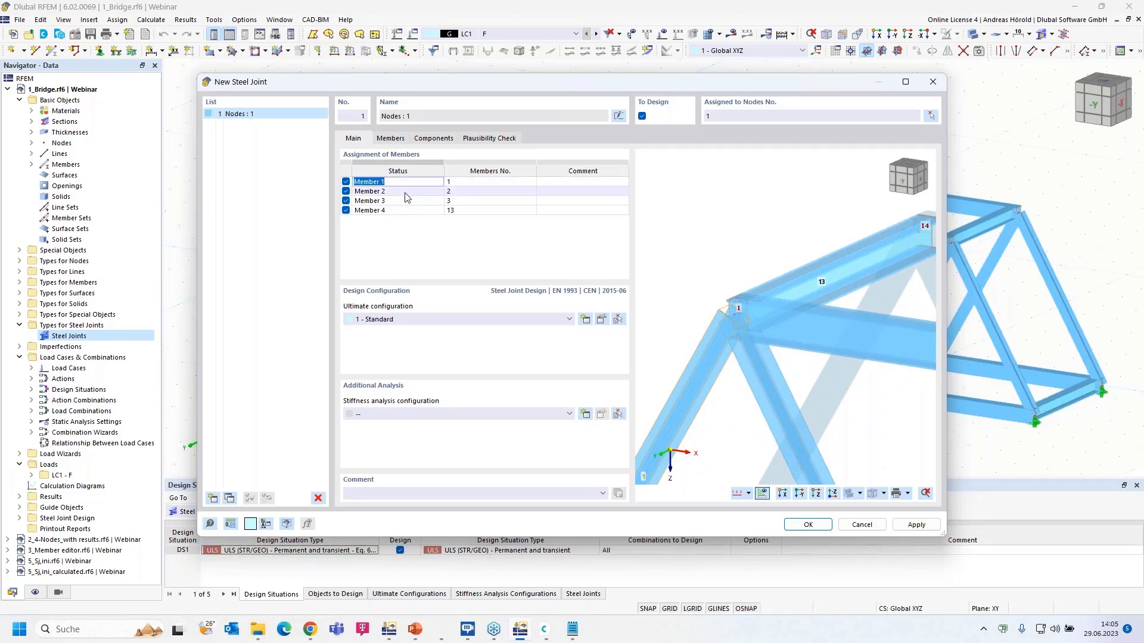
{"action": "double_click", "coordinate": [405, 191]}
{"action": "double_click", "coordinate": [405, 202]}
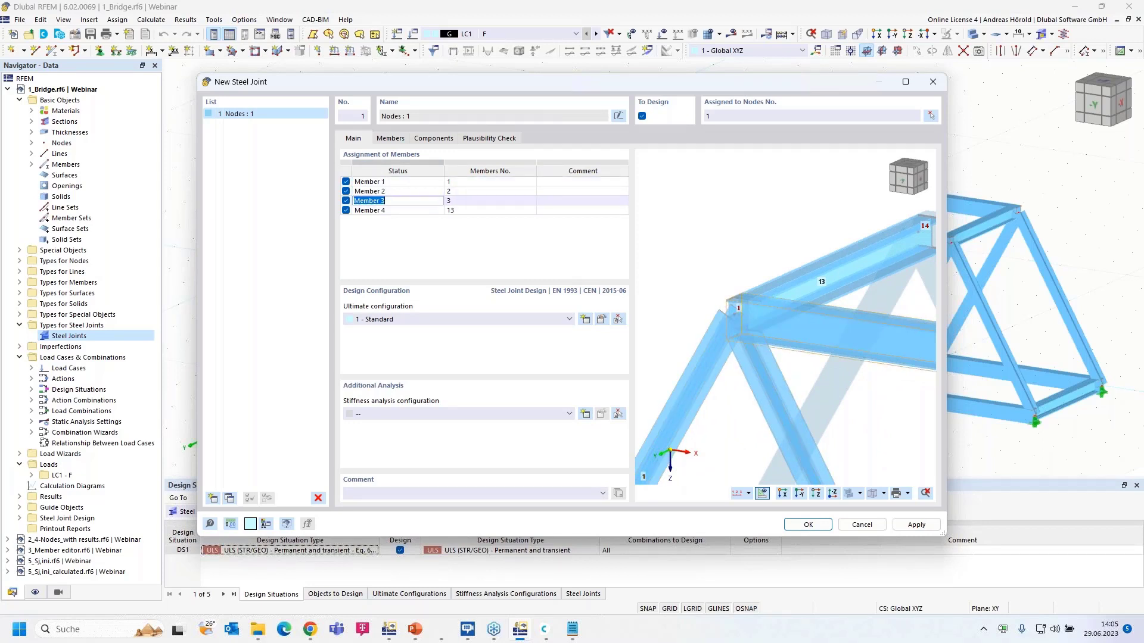
{"action": "double_click", "coordinate": [405, 210]}
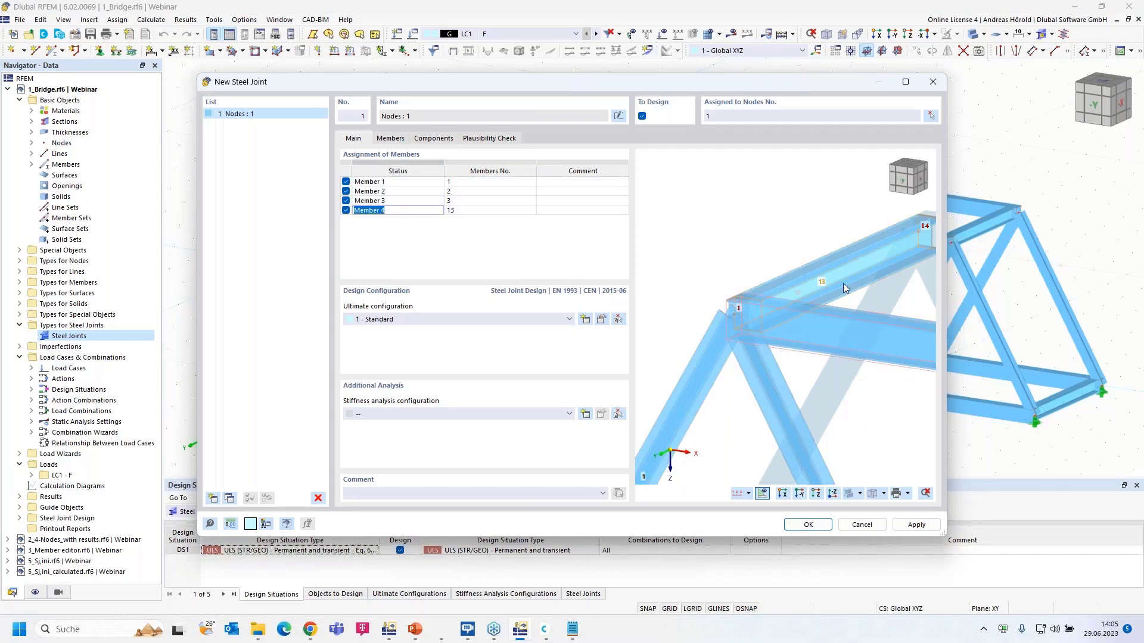
- Rename the joint's two diagonal members Dia 1 and Dia 2
{"action": "double_click", "coordinate": [405, 181]}
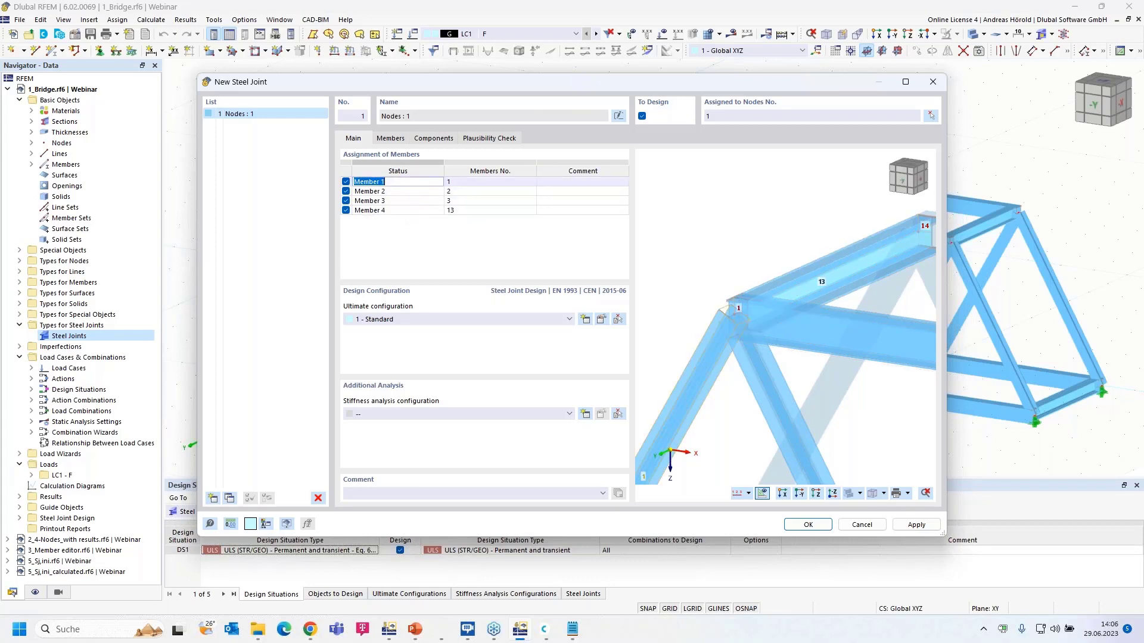
{"action": "left_click", "coordinate": [382, 182]}
{"action": "double_click", "coordinate": [364, 182]}
{"action": "type", "text": "Dia"}
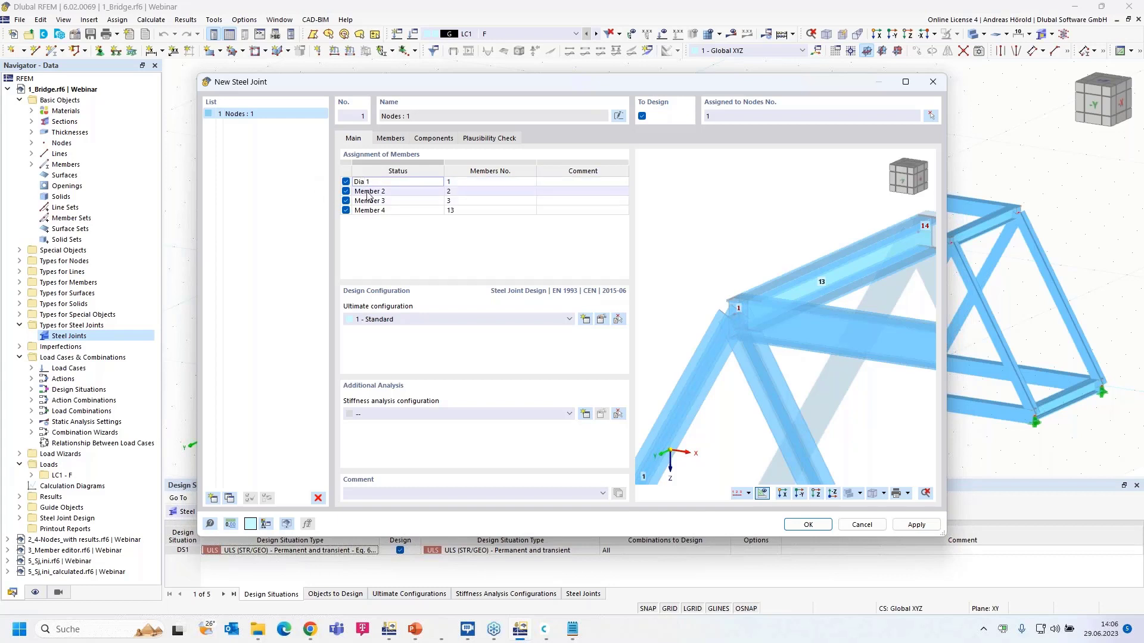
{"action": "left_click", "coordinate": [368, 192]}
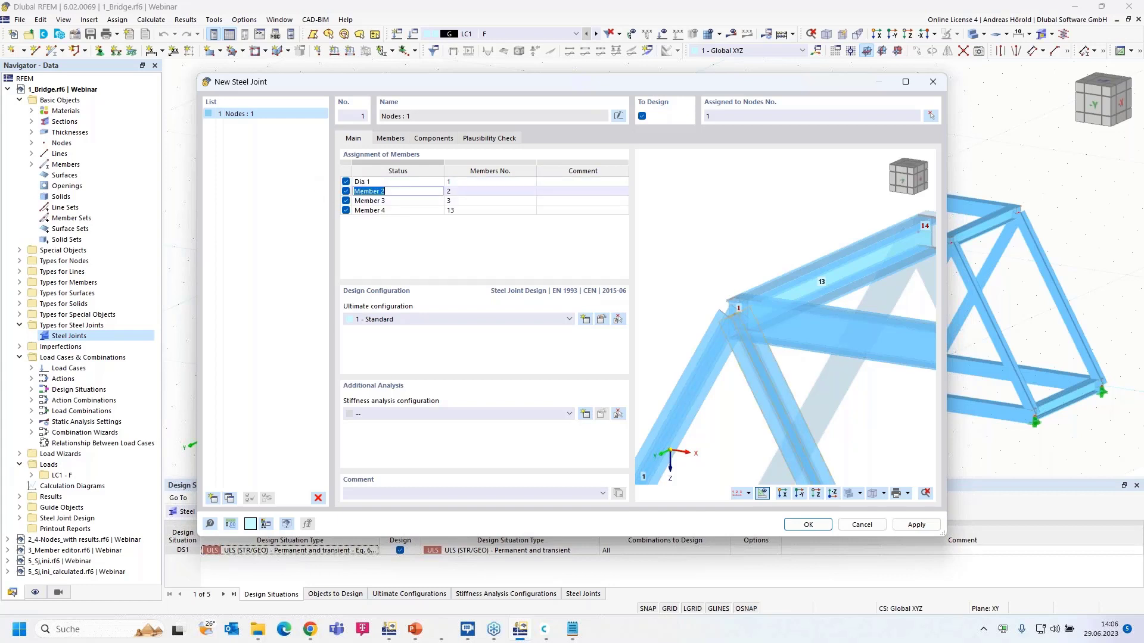
{"action": "left_click_drag", "start_coordinate": [380, 191], "coordinate": [342, 192]}
{"action": "left_click", "coordinate": [363, 191]}
{"action": "left_click", "coordinate": [363, 191]}
{"action": "double_click", "coordinate": [363, 191]}
{"action": "type", "text": "Dia"}
- Rename the joint's horizontal chord member Hor and its transverse member Cross
{"action": "left_click", "coordinate": [356, 200]}
{"action": "left_click", "coordinate": [387, 201]}
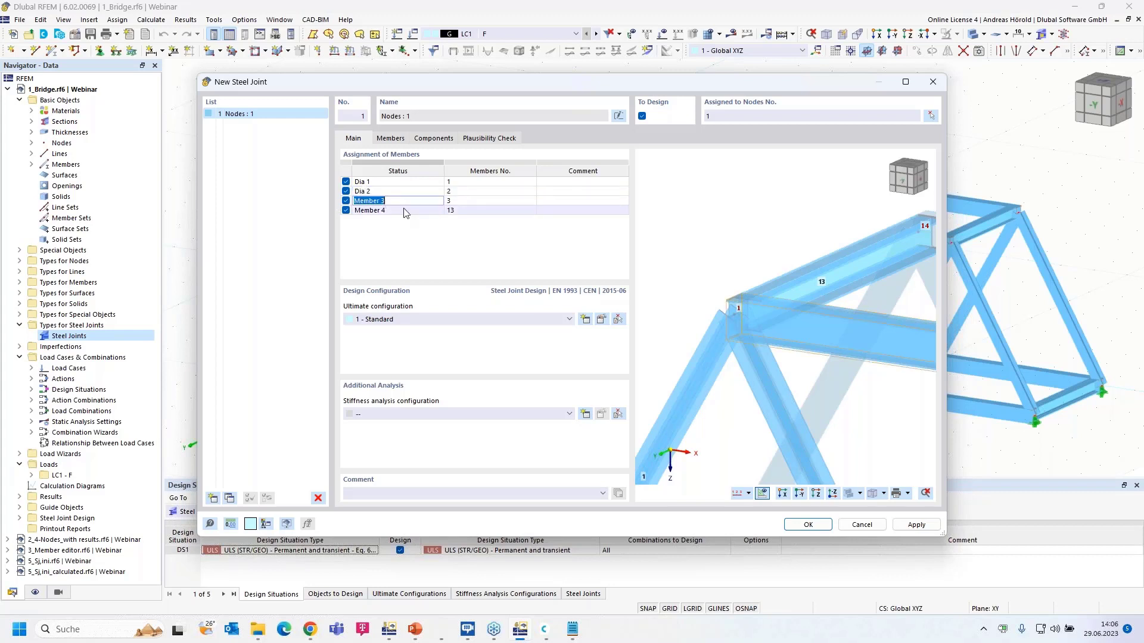
{"action": "type", "text": "Hor"}
{"action": "left_click", "coordinate": [391, 212]}
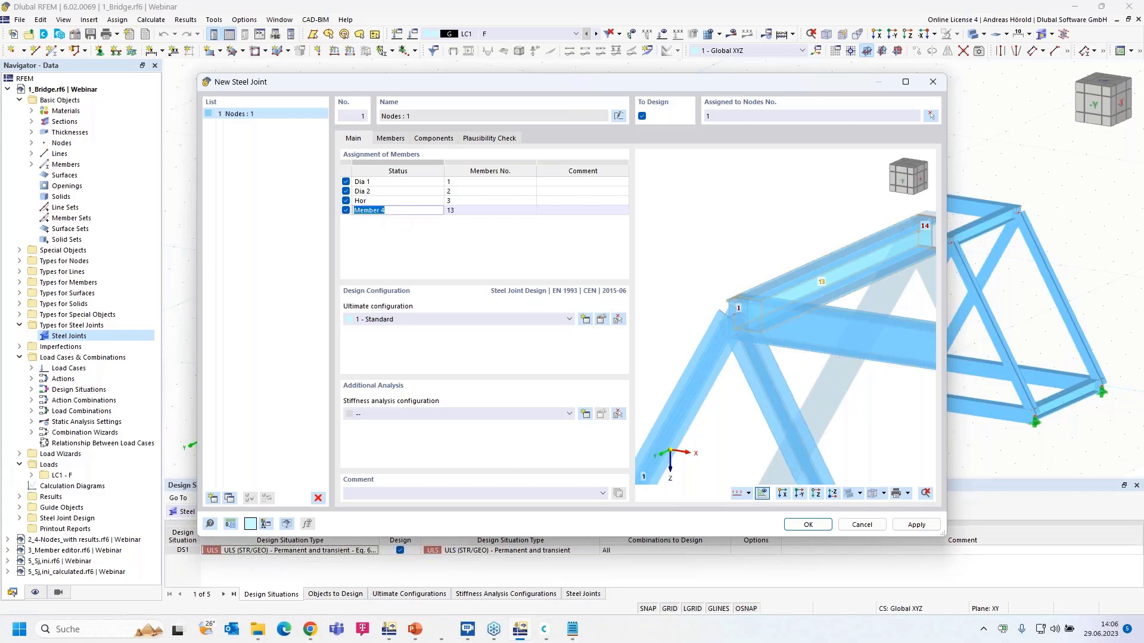
{"action": "type", "text": "Cross"}
{"action": "left_click", "coordinate": [401, 231]}
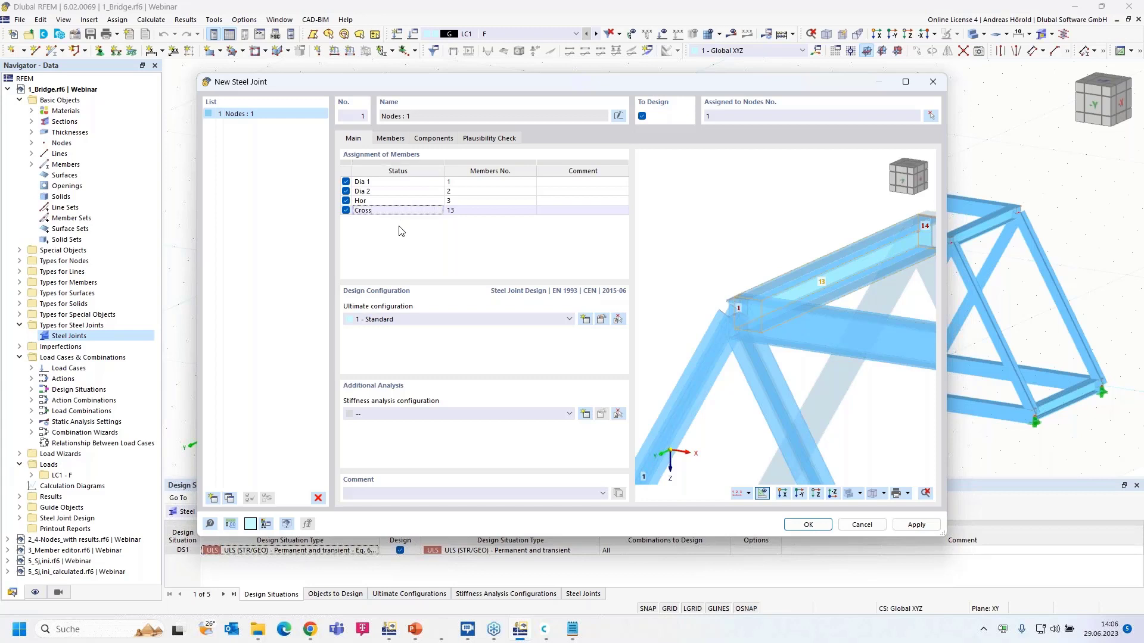
- Review the joint members' types and supported ends with a close-up of the node, and open the joint's component list
{"action": "left_click", "coordinate": [391, 139]}
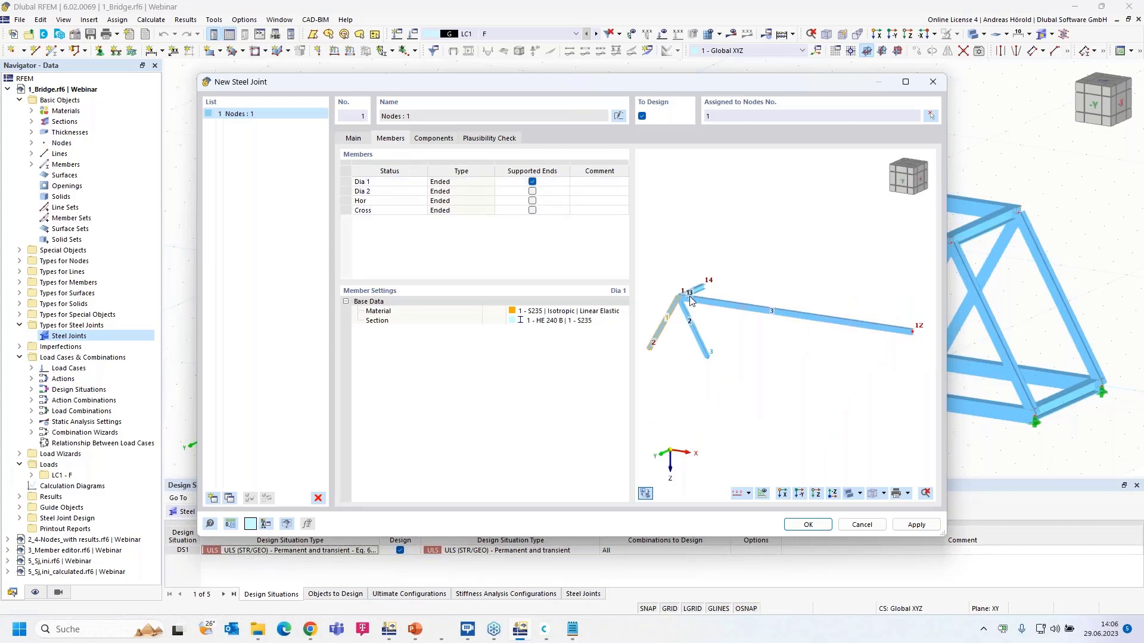
{"action": "scroll", "coordinate": [695, 301], "scroll_direction": "up", "scroll_amount": 2}
{"action": "scroll", "coordinate": [695, 301], "scroll_direction": "up", "scroll_amount": 4}
{"action": "mouse_move", "coordinate": [695, 301]}
{"action": "middle_mouse_down"}
{"action": "mouse_move", "coordinate": [888, 306]}
{"action": "mouse_move", "coordinate": [709, 291]}
{"action": "middle_mouse_up"}
{"action": "scroll", "coordinate": [821, 301], "scroll_direction": "up", "scroll_amount": 2}
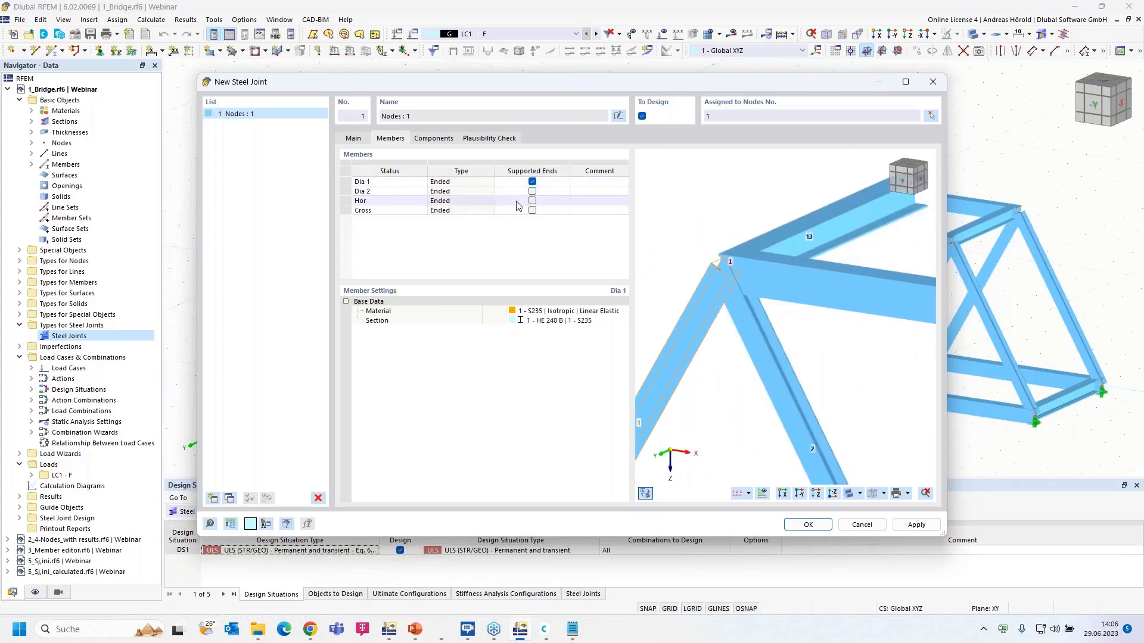
{"action": "left_click", "coordinate": [432, 138]}
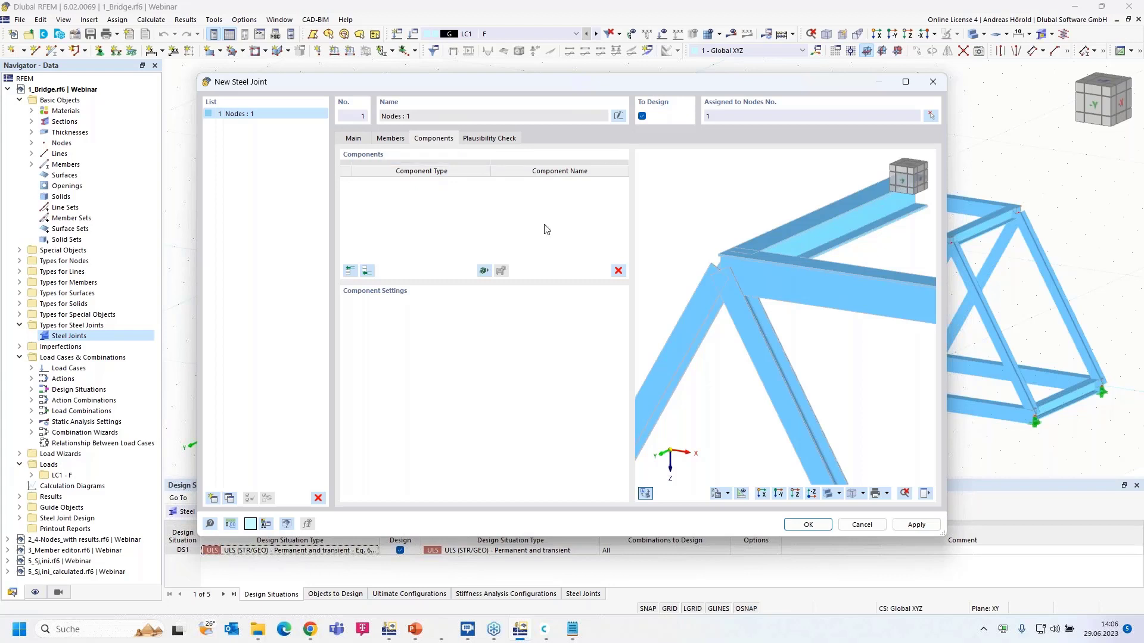
- Add a member cut component to the joint and assign the horizontal member Hor as the member to cut
{"action": "left_click", "coordinate": [765, 494]}
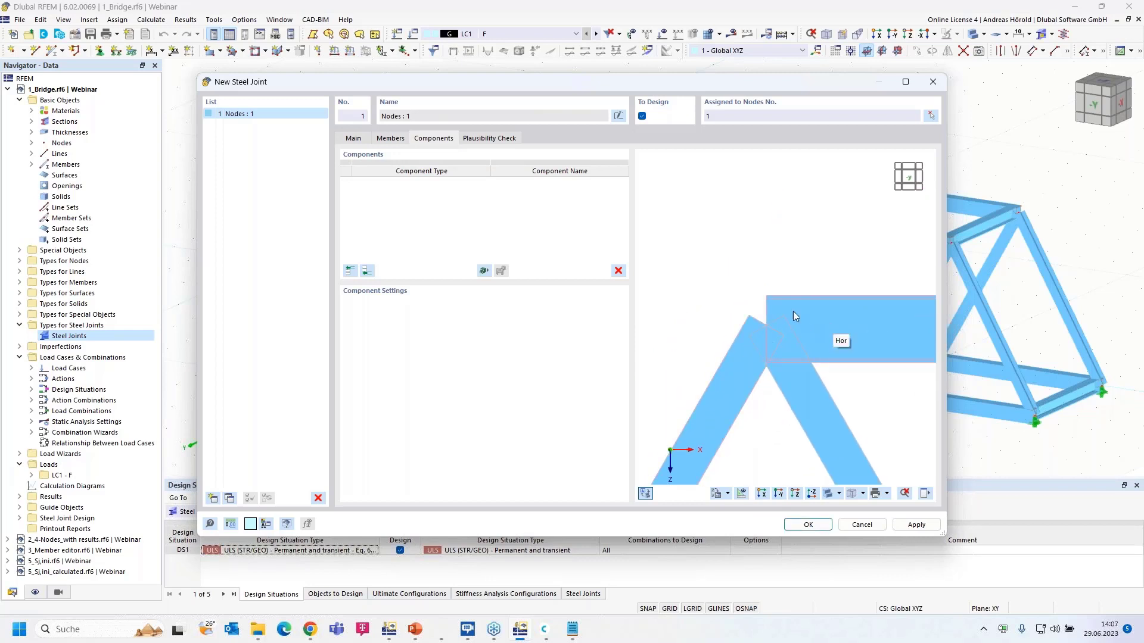
{"action": "left_click", "coordinate": [367, 273]}
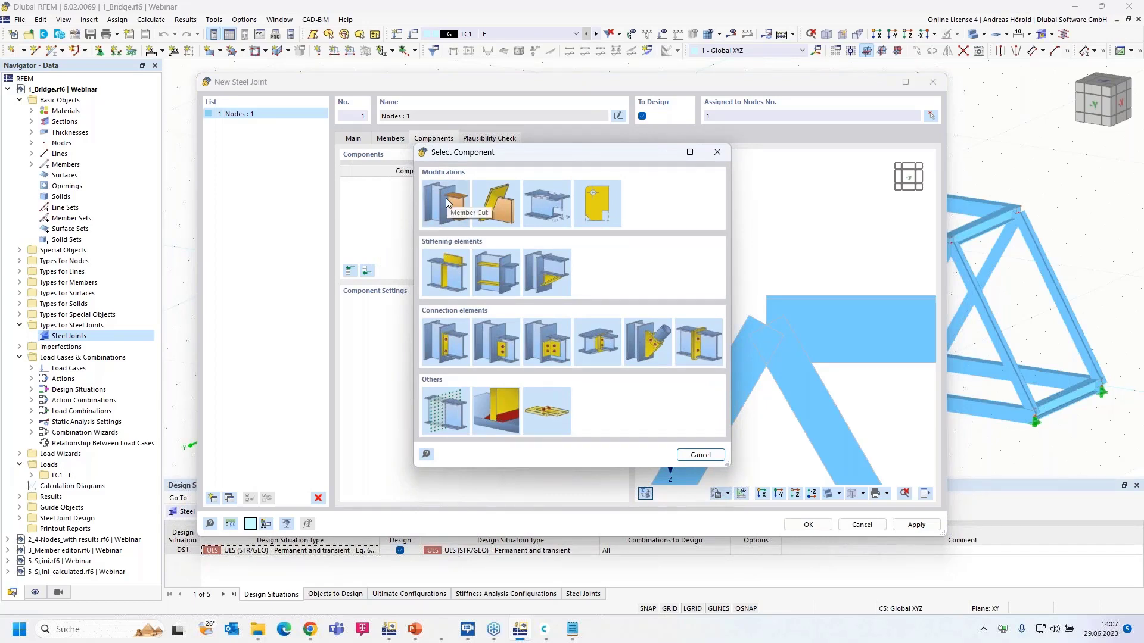
{"action": "left_click", "coordinate": [445, 198]}
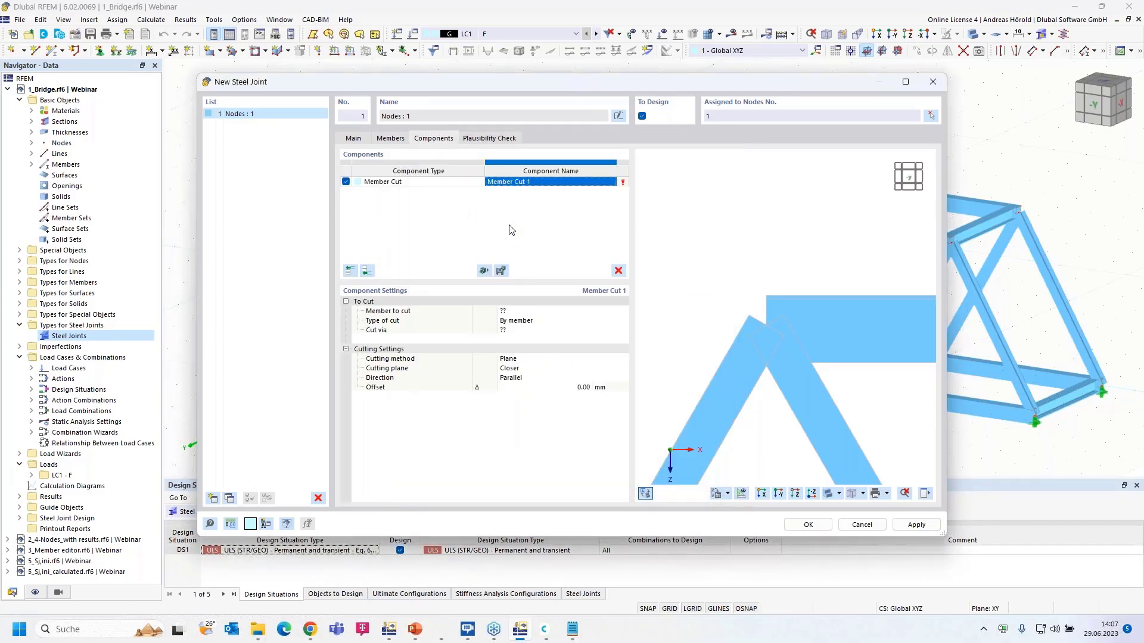
{"action": "left_click", "coordinate": [515, 311]}
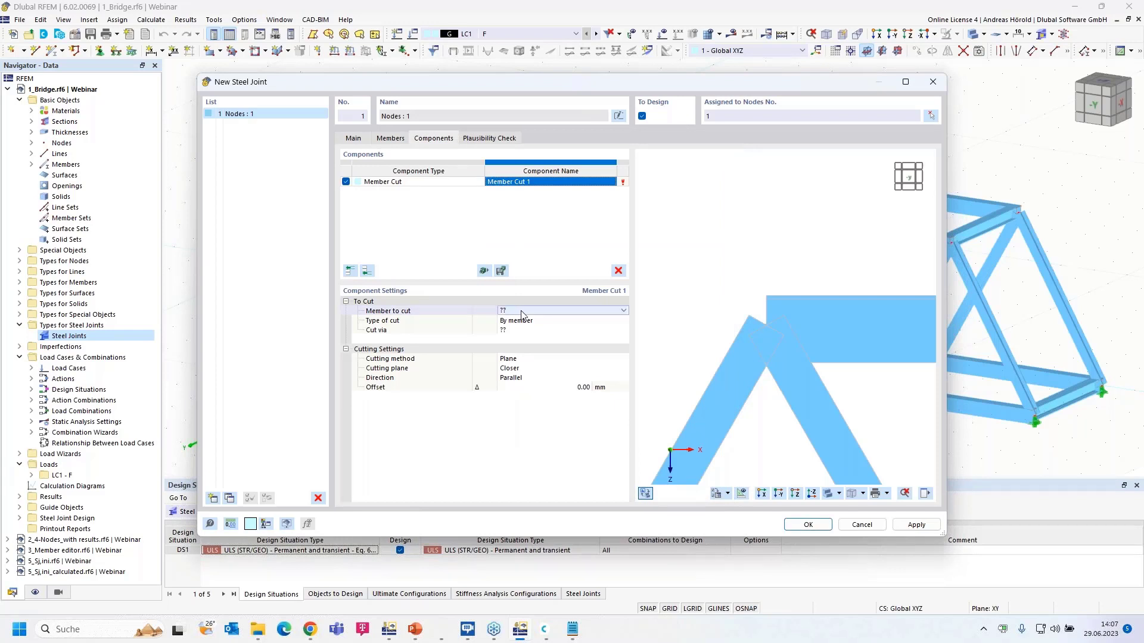
{"action": "left_click", "coordinate": [570, 311]}
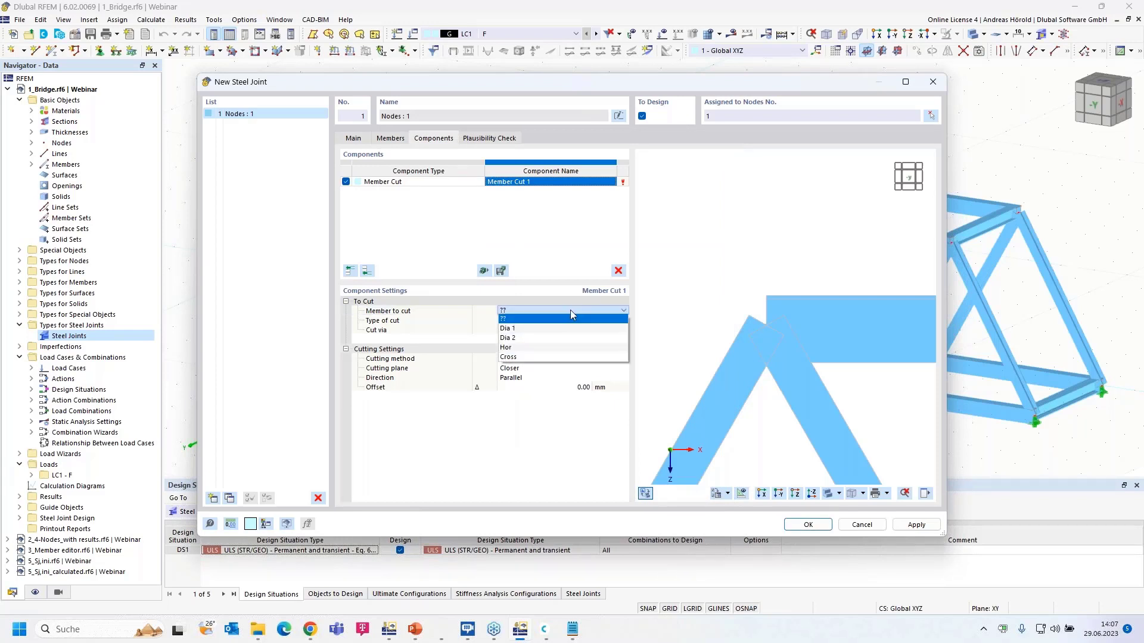
{"action": "left_click", "coordinate": [567, 348]}
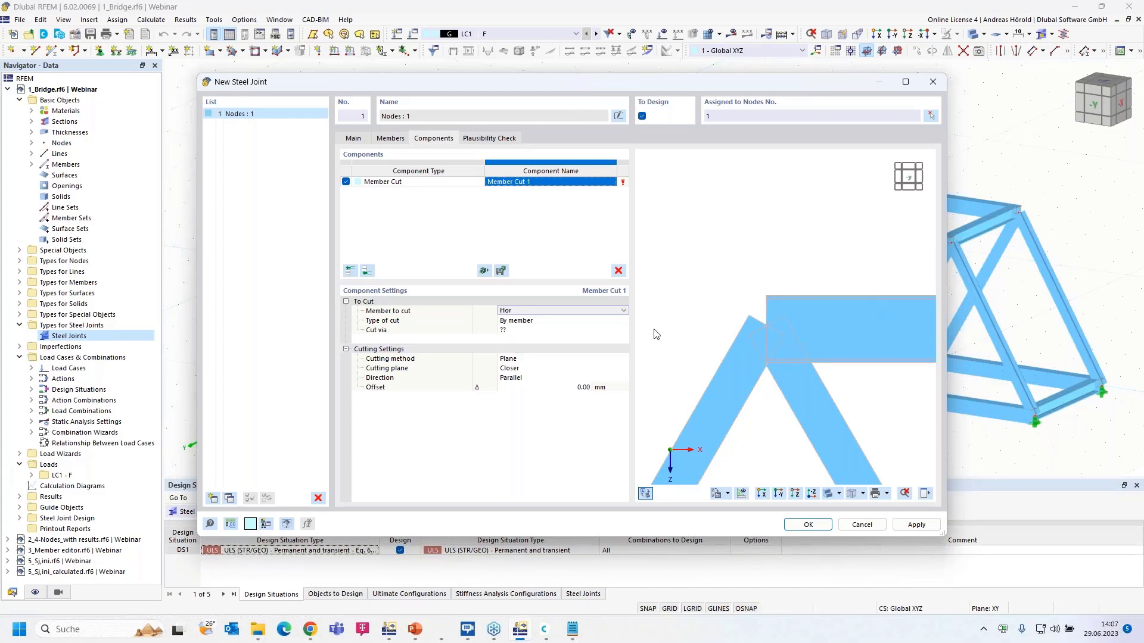
- Set the first member cut to trim Hor via the diagonal member Dia 1
{"action": "left_click", "coordinate": [560, 331]}
{"action": "left_click", "coordinate": [564, 330]}
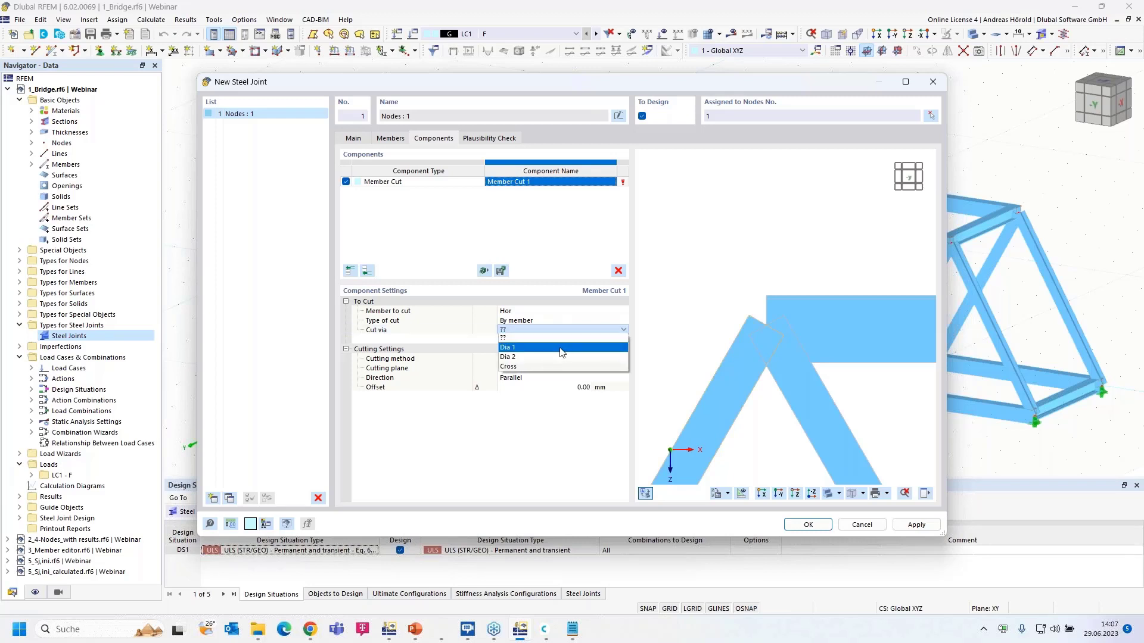
{"action": "left_click", "coordinate": [560, 348]}
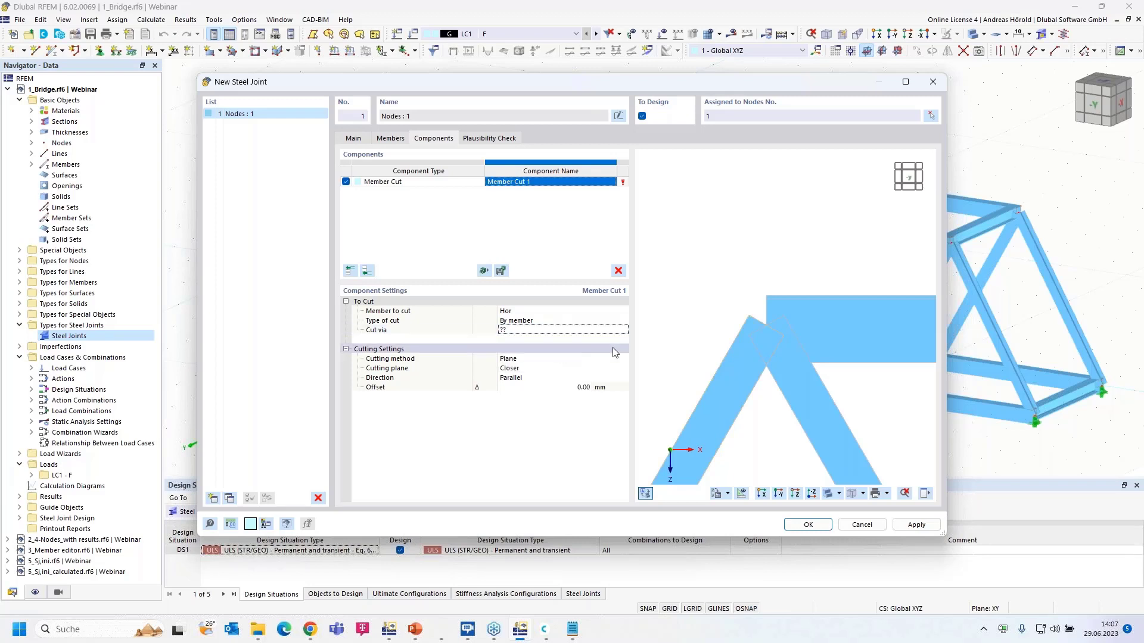
{"action": "scroll", "coordinate": [672, 319], "scroll_direction": "up", "scroll_amount": 5}
{"action": "left_click", "coordinate": [542, 331]}
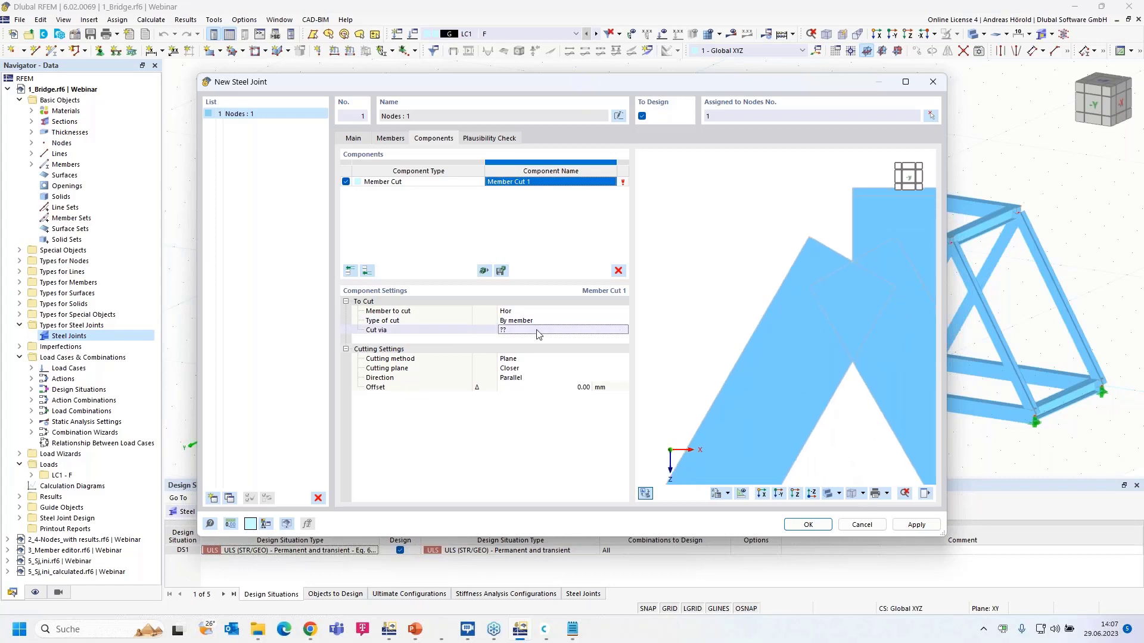
{"action": "left_click", "coordinate": [548, 328]}
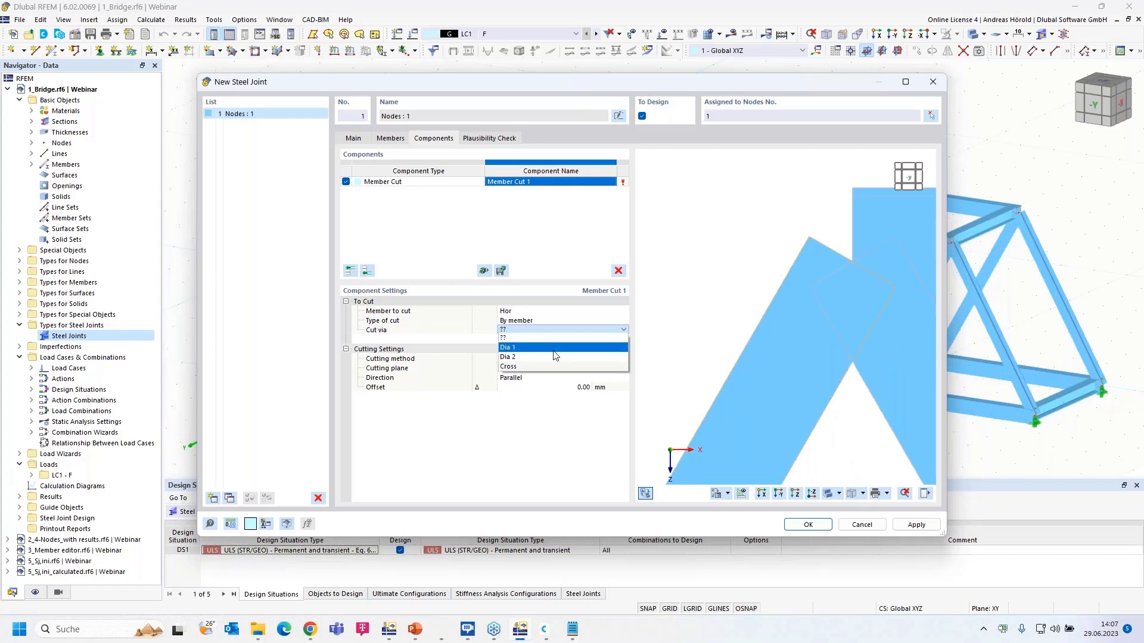
{"action": "left_click", "coordinate": [553, 349]}
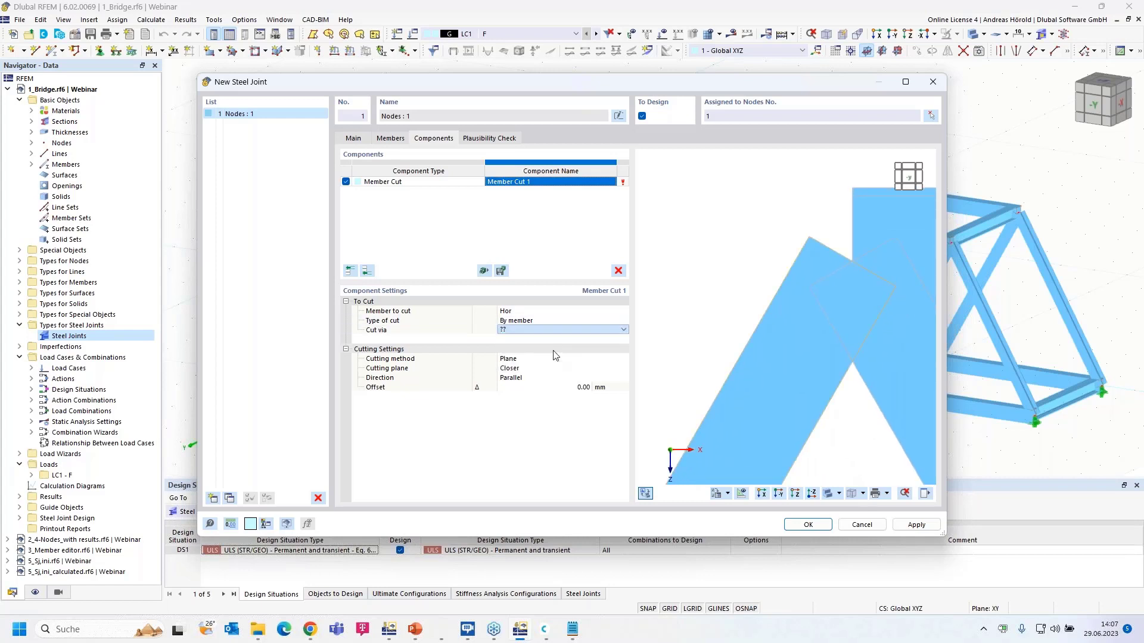
- Try an offset of 195 mm for the Hor cut, keeping the Parallel direction and the Closer cutting plane
{"action": "left_click", "coordinate": [536, 379]}
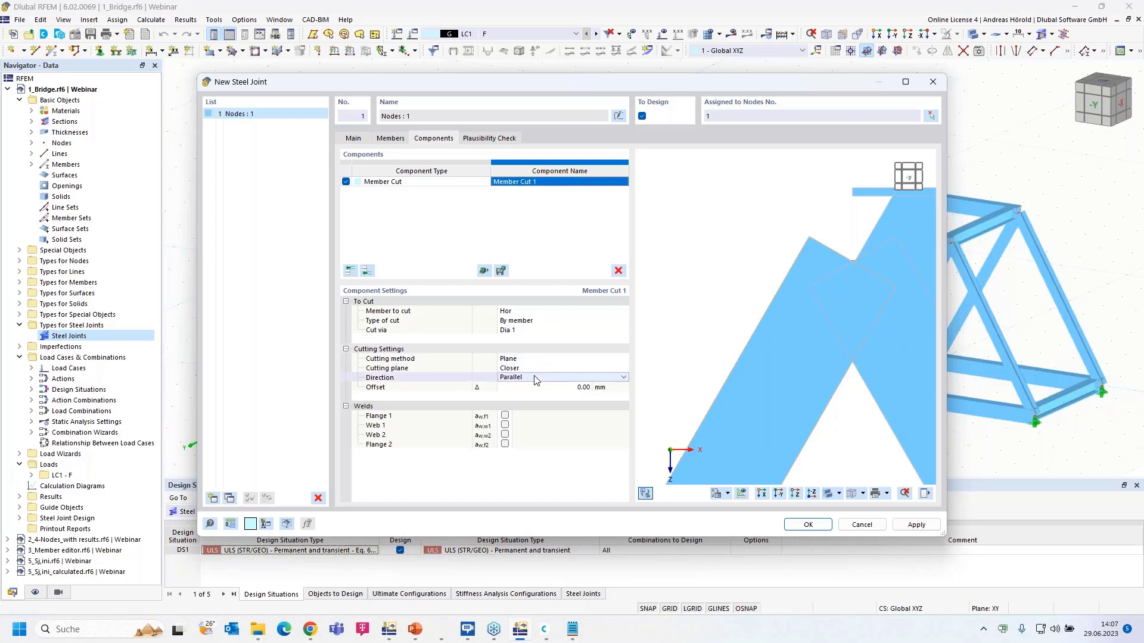
{"action": "left_click", "coordinate": [574, 376]}
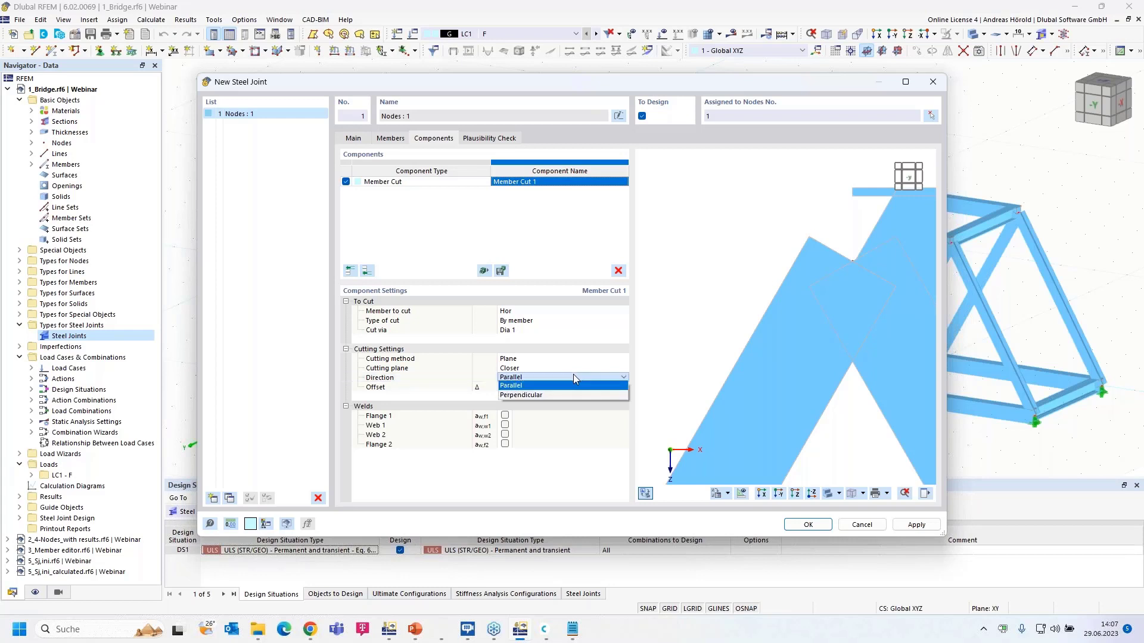
{"action": "left_click", "coordinate": [563, 390]}
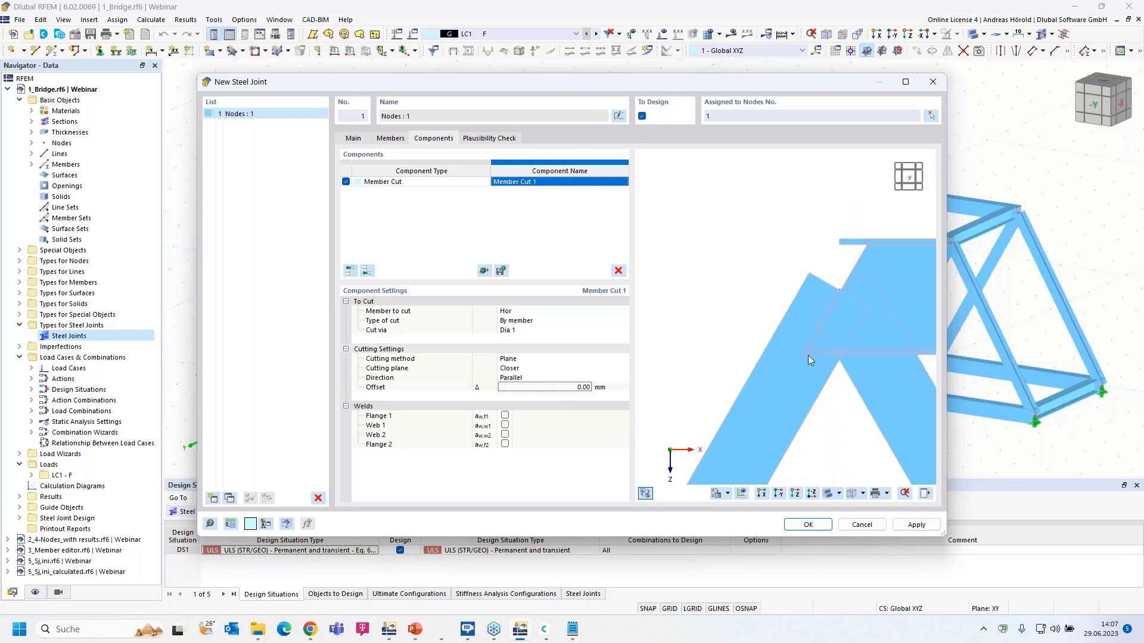
{"action": "left_click", "coordinate": [518, 369]}
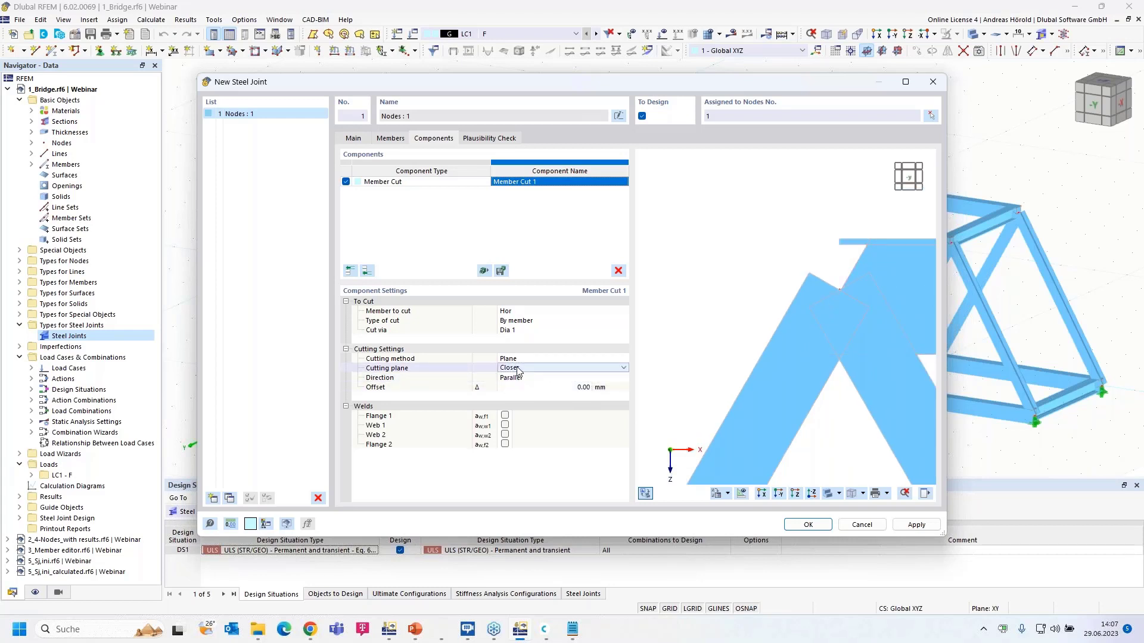
{"action": "left_click", "coordinate": [581, 387]}
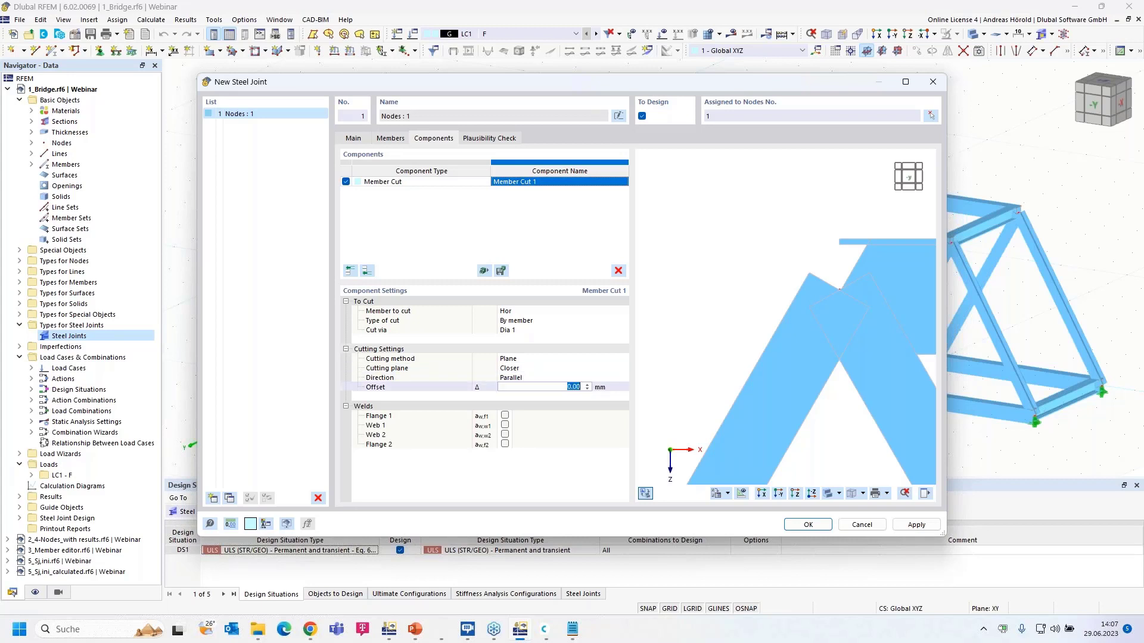
{"action": "type", "text": "195"}
{"action": "key", "text": "Return"}
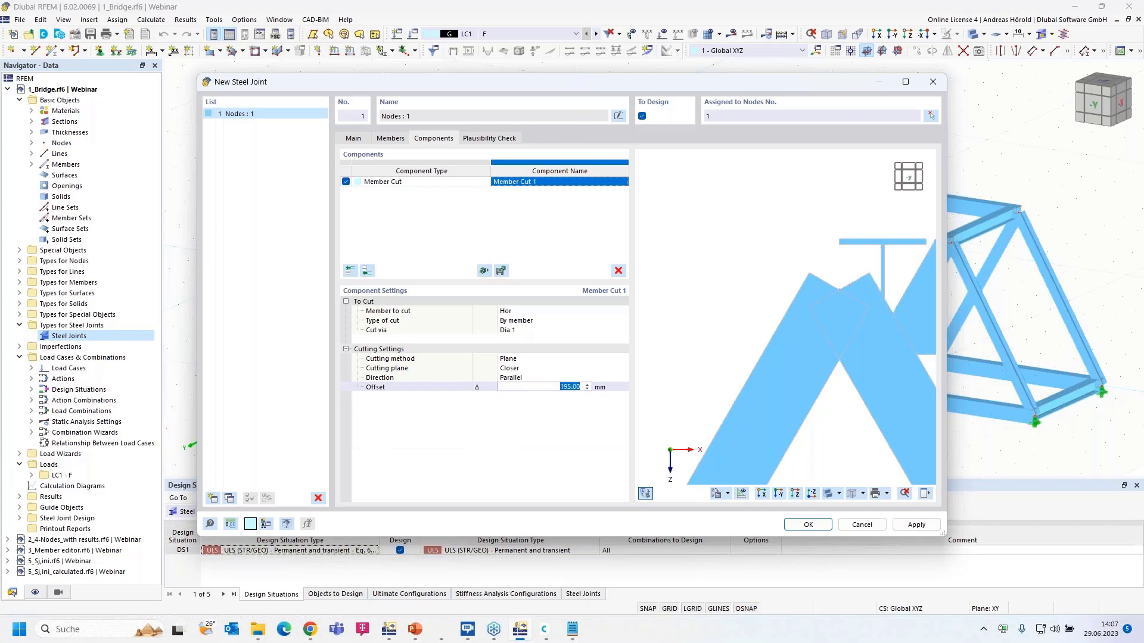
{"action": "scroll", "coordinate": [671, 362], "scroll_direction": "down", "scroll_amount": 2}
{"action": "middle_click_drag", "start_coordinate": [686, 358], "coordinate": [646, 335]}
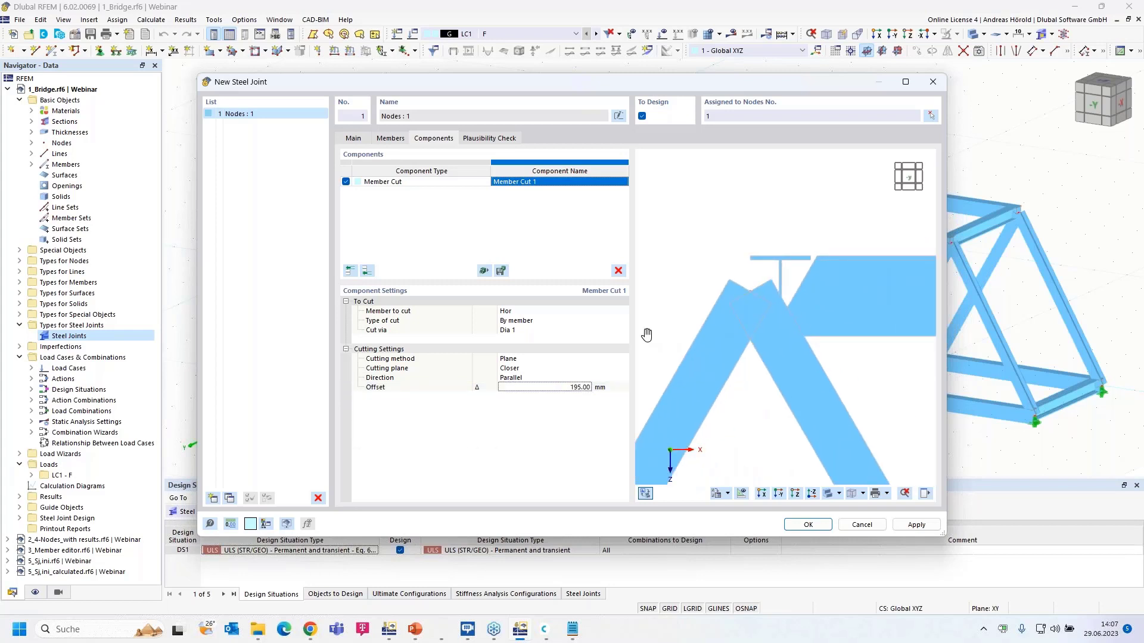
{"action": "scroll", "coordinate": [647, 335], "scroll_direction": "up", "scroll_amount": 1}
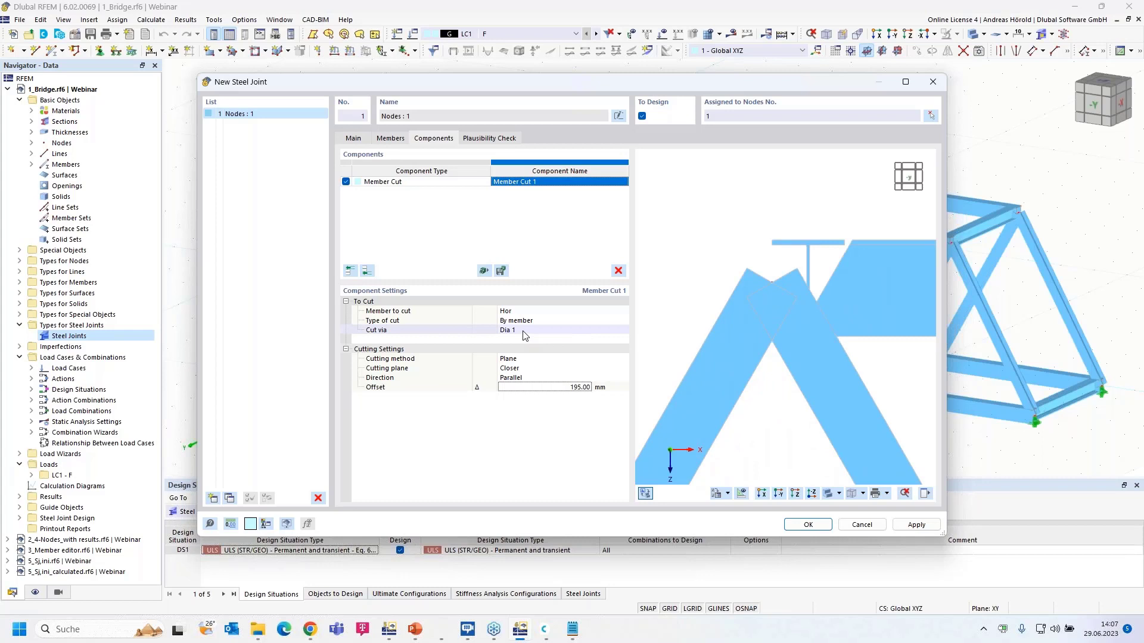
- Set the Hor cut's cutting plane to Farther and its offset to 0 mm
{"action": "left_click", "coordinate": [527, 369]}
{"action": "left_click", "coordinate": [529, 370]}
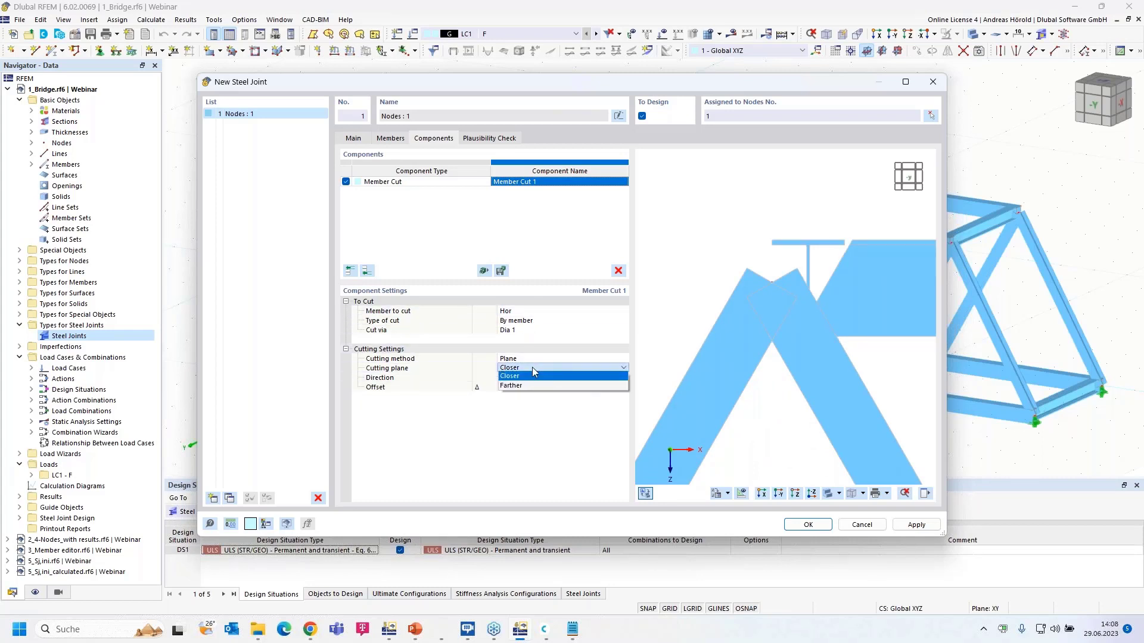
{"action": "left_click", "coordinate": [534, 386]}
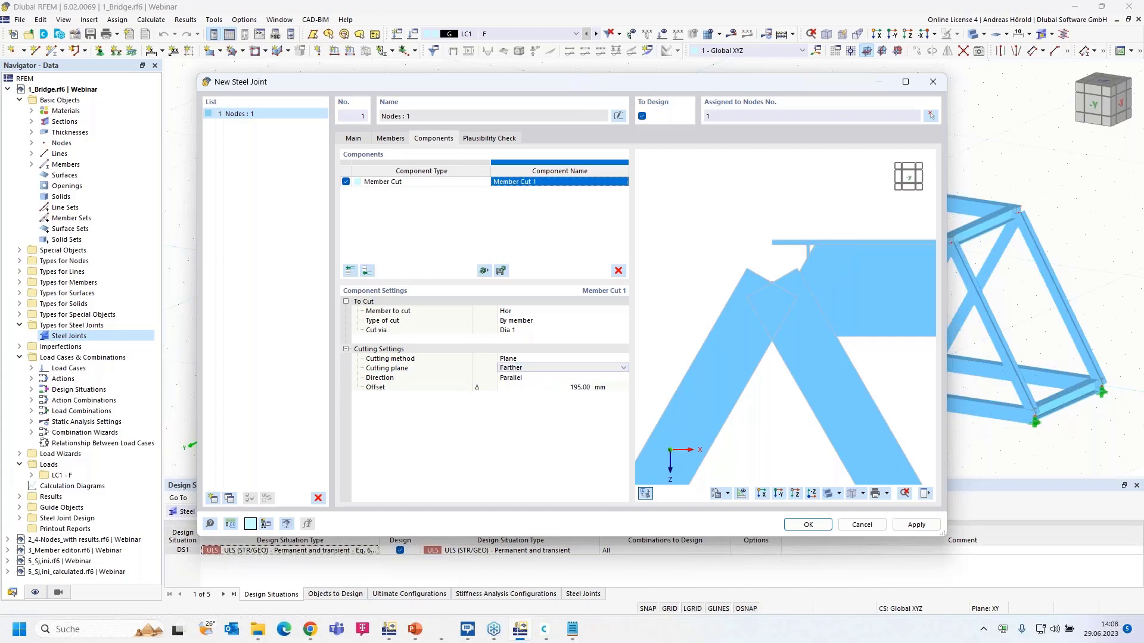
{"action": "double_click", "coordinate": [576, 388]}
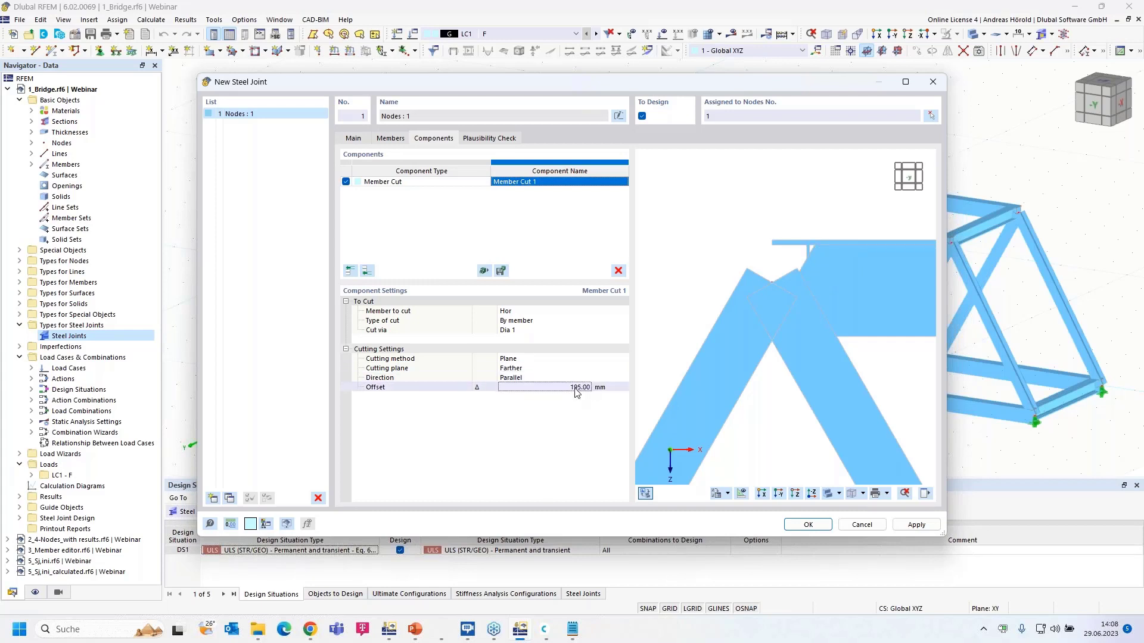
{"action": "type", "text": "0"}
{"action": "key", "text": "Return"}
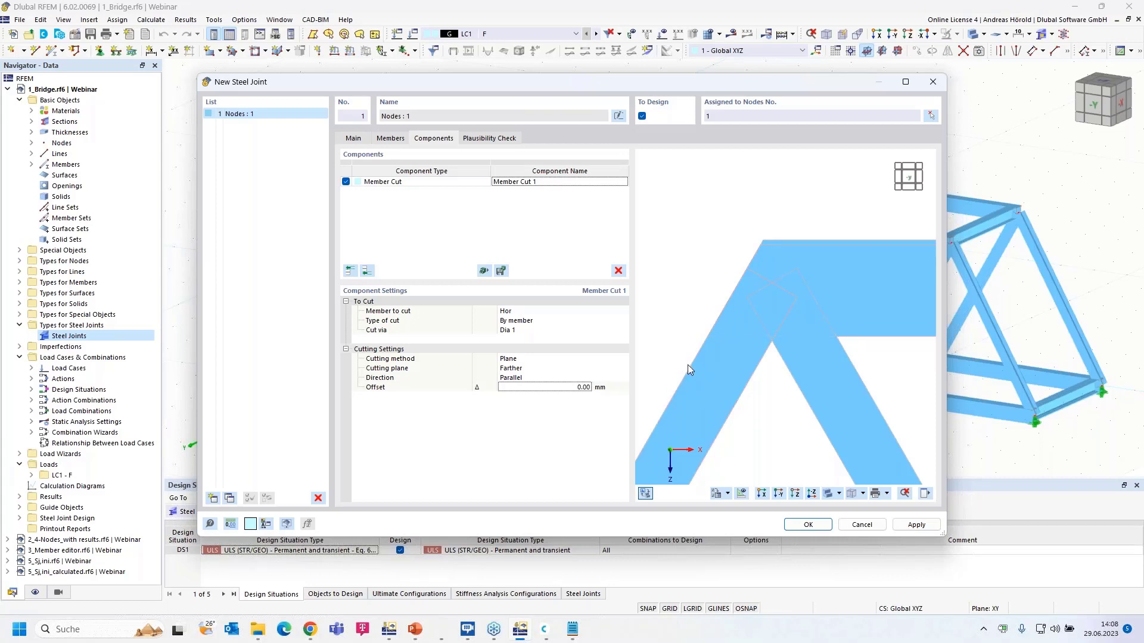
- Add a second member cut component and assign the diagonal Dia 1 as the member to cut
{"action": "left_click", "coordinate": [367, 271]}
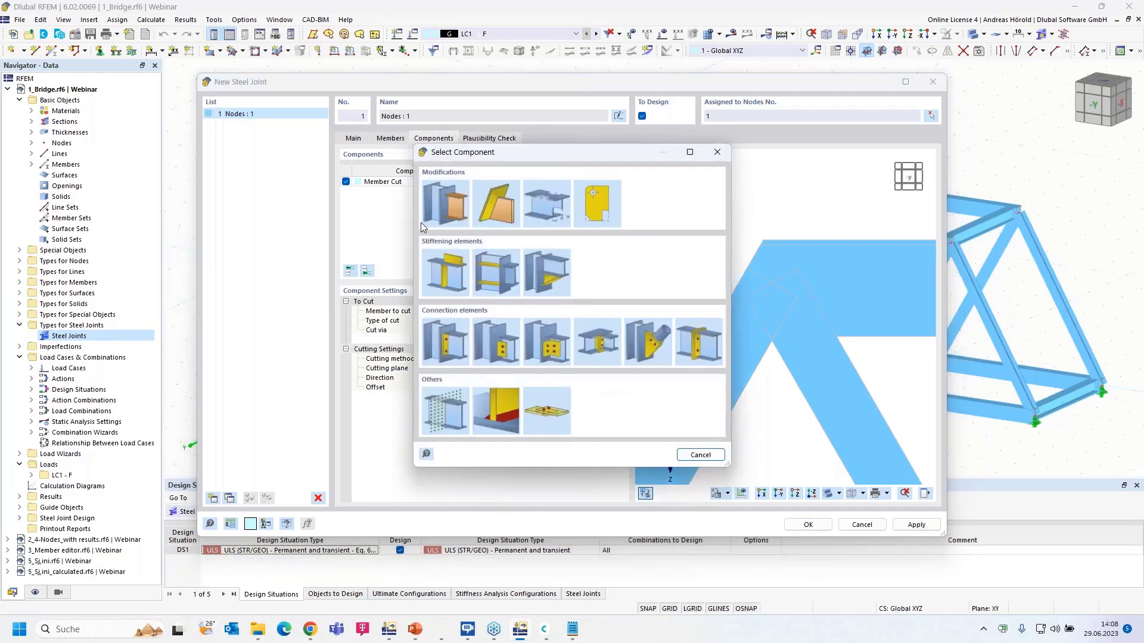
{"action": "left_click", "coordinate": [451, 198]}
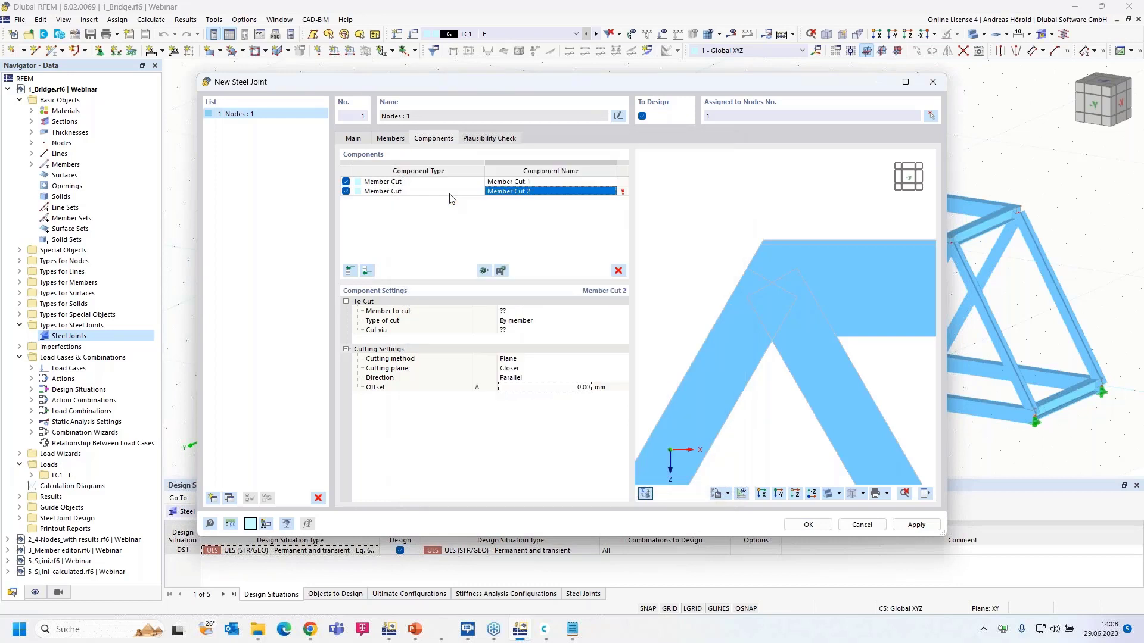
{"action": "left_click", "coordinate": [530, 310]}
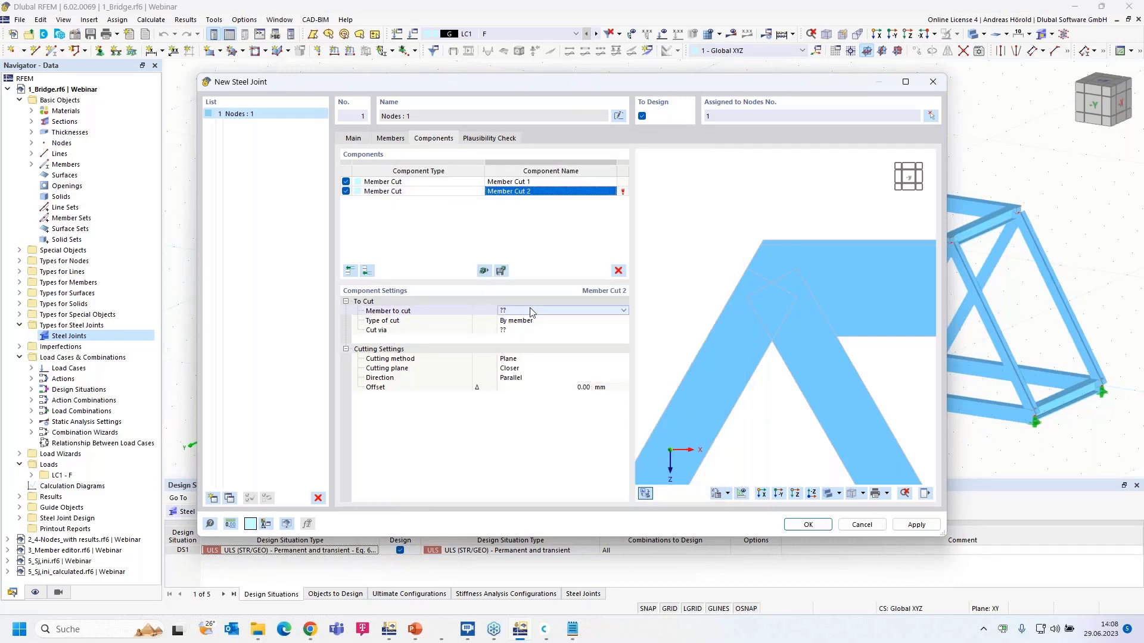
{"action": "left_click", "coordinate": [624, 311]}
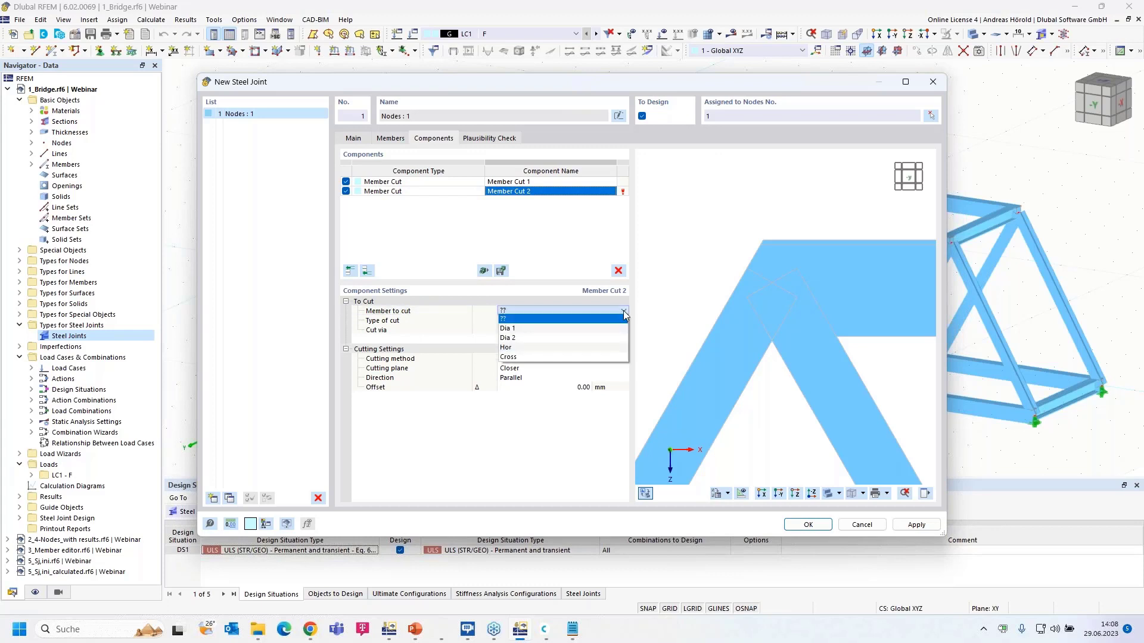
{"action": "left_click", "coordinate": [577, 328]}
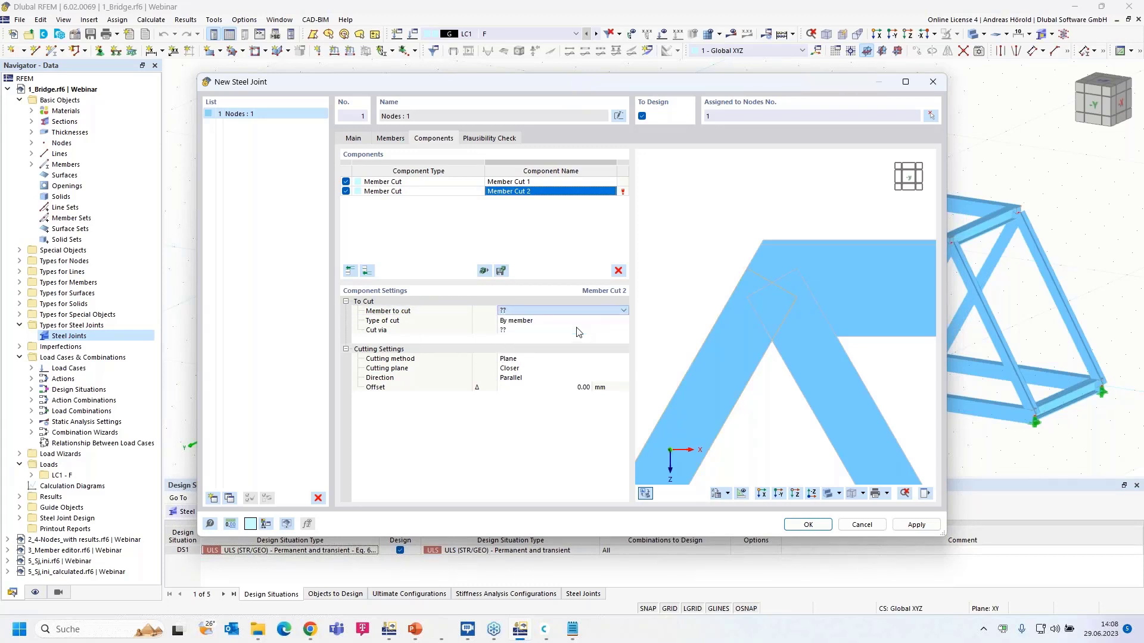
- Keep the second cut's type as By member and cut Dia 1 via the member Hor
{"action": "left_click", "coordinate": [544, 328]}
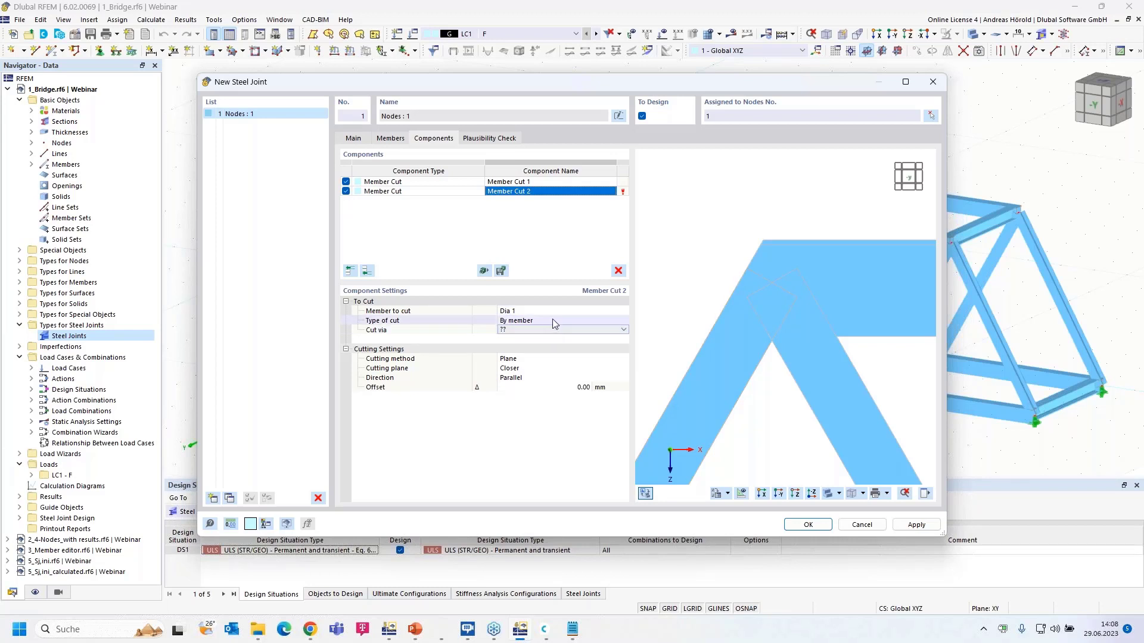
{"action": "left_click", "coordinate": [554, 321]}
{"action": "left_click", "coordinate": [554, 320]}
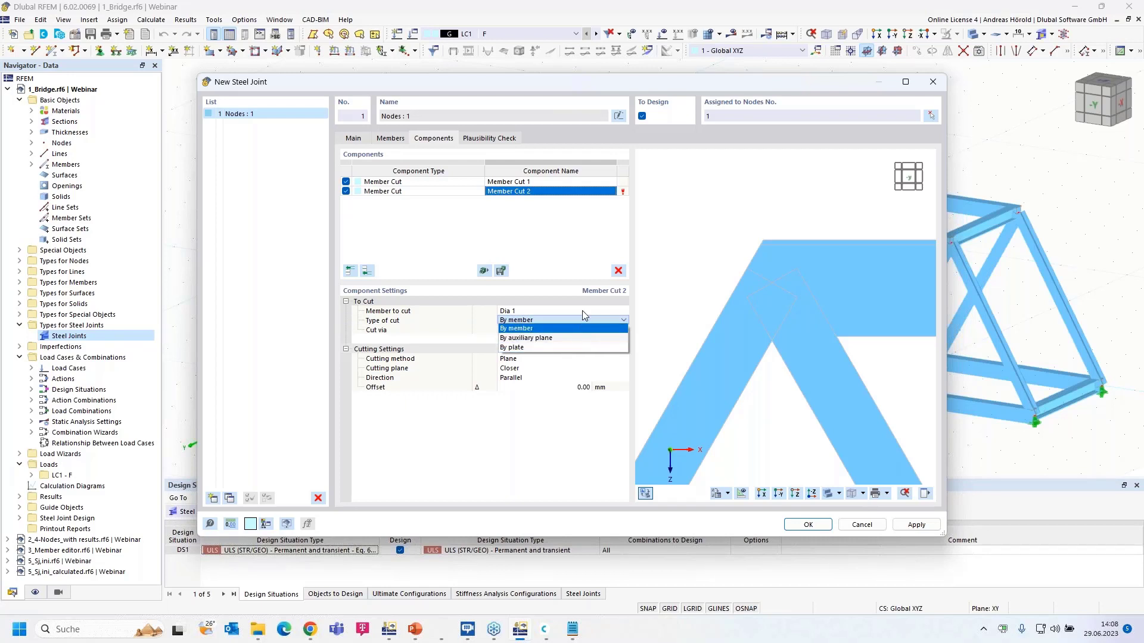
{"action": "left_click", "coordinate": [583, 315]}
{"action": "left_click", "coordinate": [563, 329]}
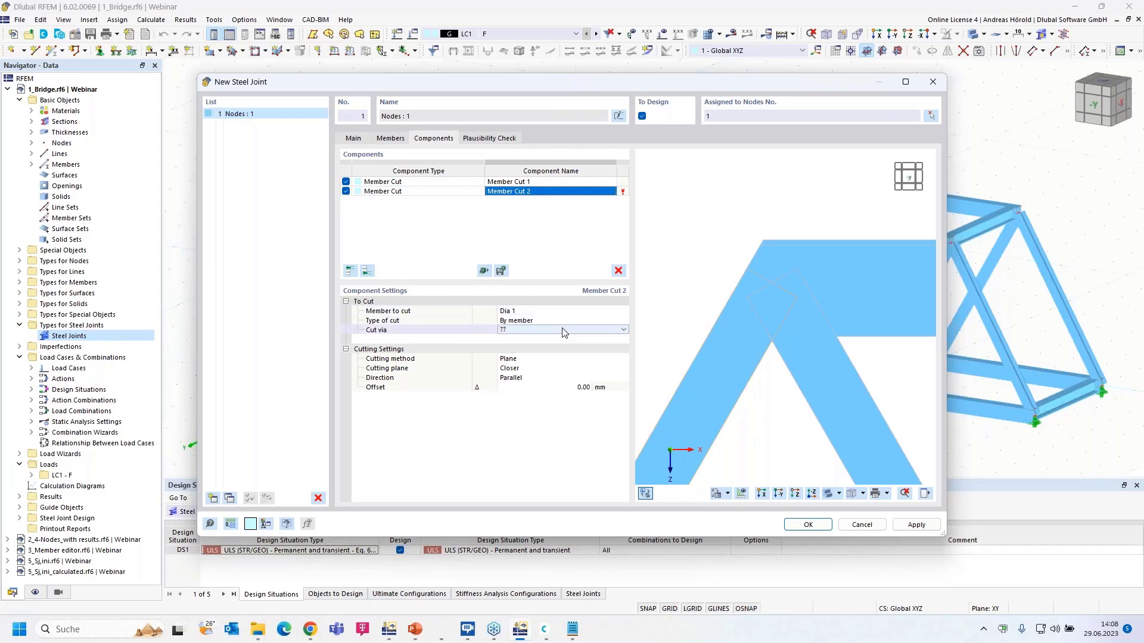
{"action": "left_click", "coordinate": [564, 330]}
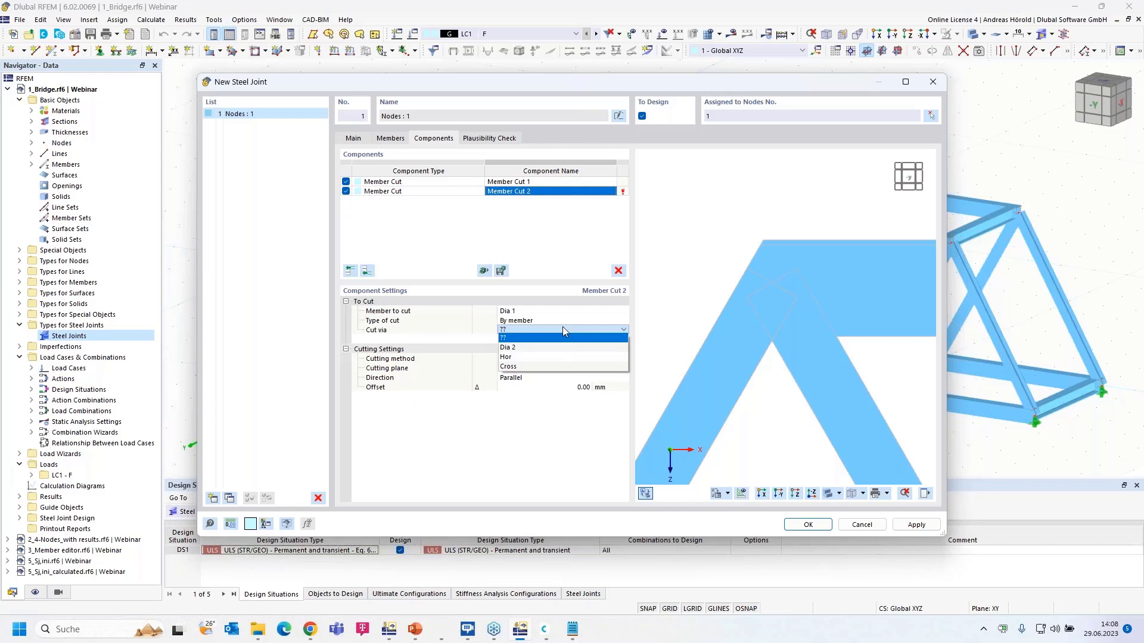
{"action": "left_click", "coordinate": [559, 357]}
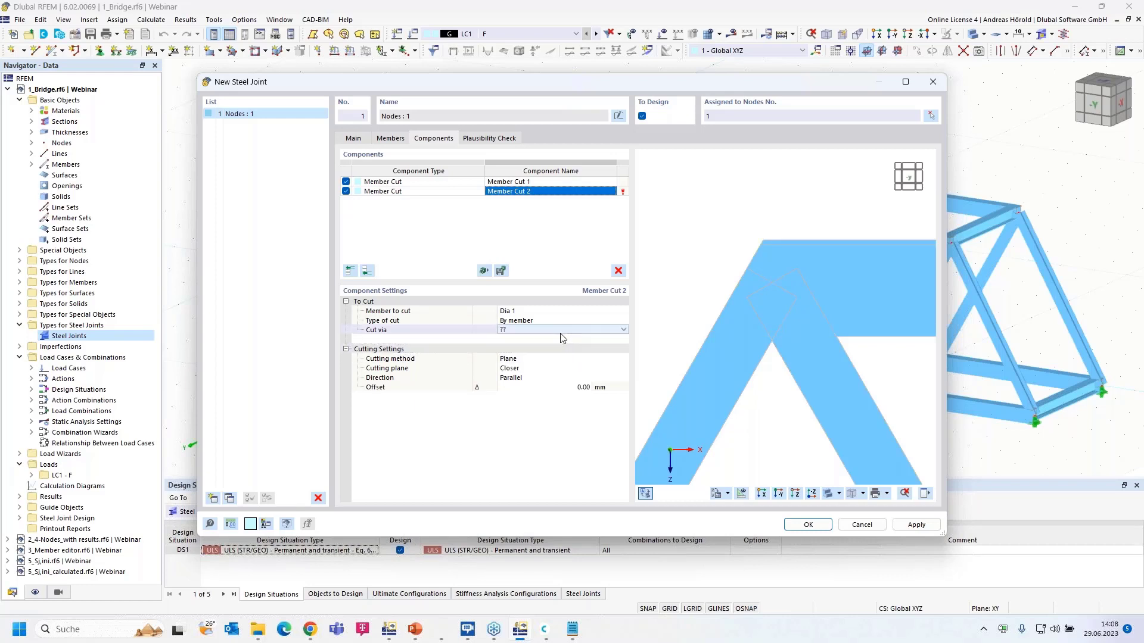
{"action": "left_click", "coordinate": [561, 332]}
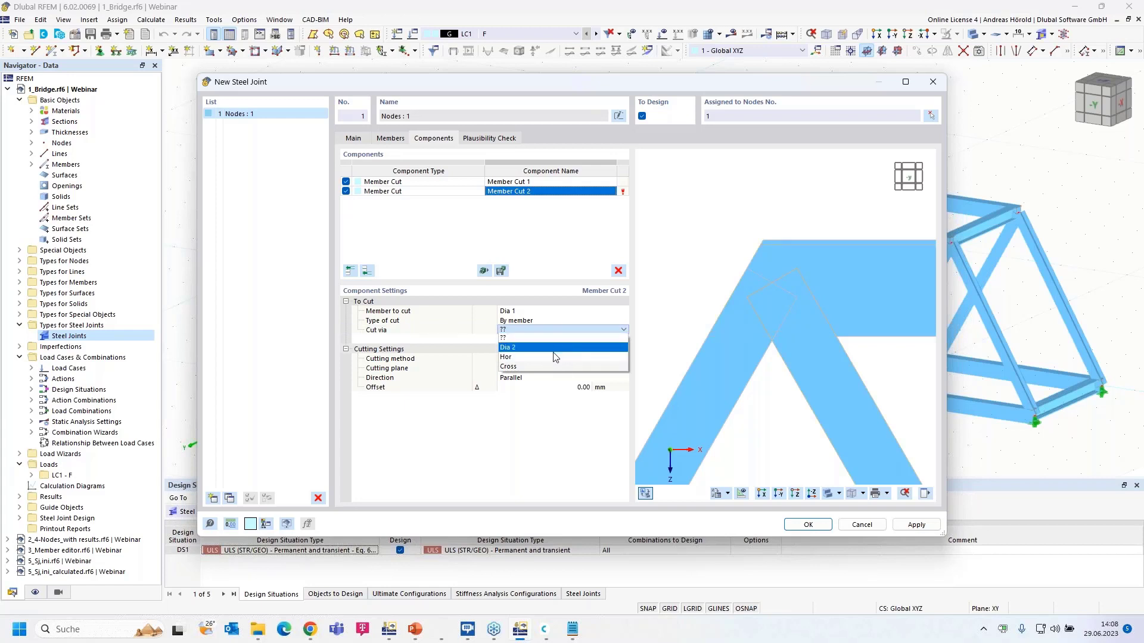
{"action": "left_click", "coordinate": [554, 358]}
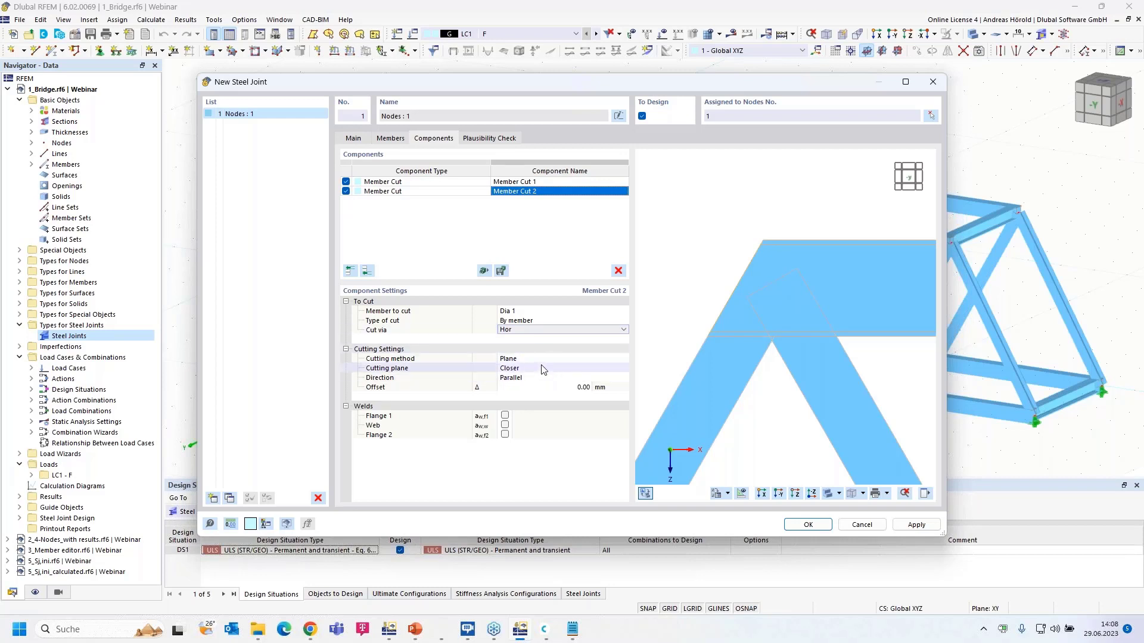
- Set the Dia 1 cut's direction to Perpendicular and its offset to 195 mm
{"action": "left_click", "coordinate": [549, 378]}
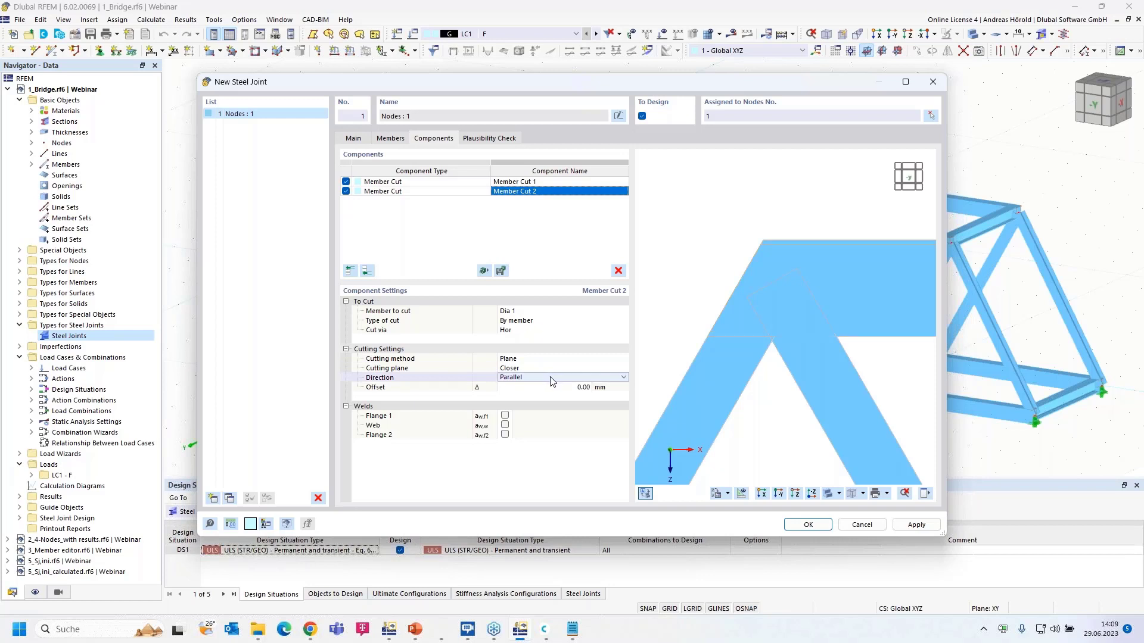
{"action": "left_click", "coordinate": [549, 377]}
{"action": "left_click", "coordinate": [547, 396]}
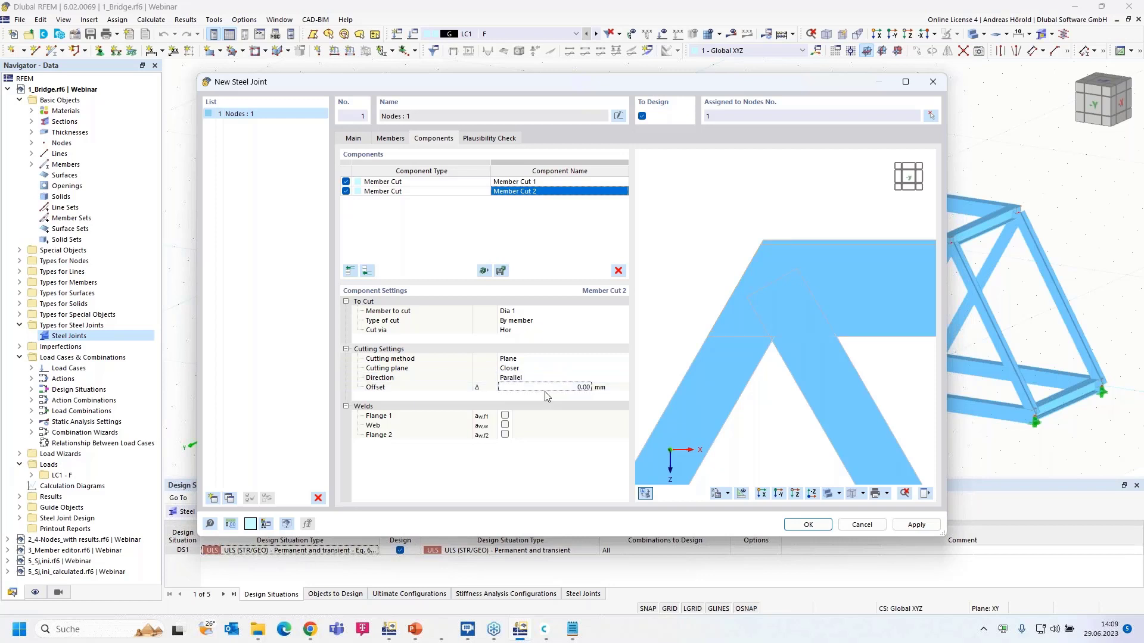
{"action": "left_click", "coordinate": [548, 377]}
{"action": "left_click", "coordinate": [548, 378]}
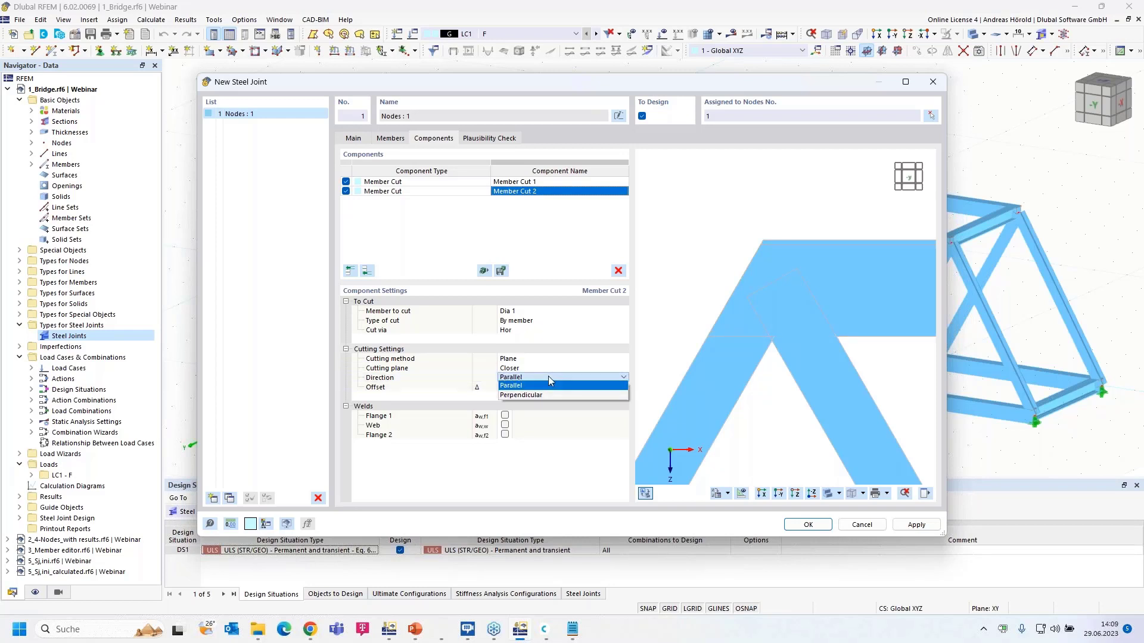
{"action": "left_click", "coordinate": [543, 395]}
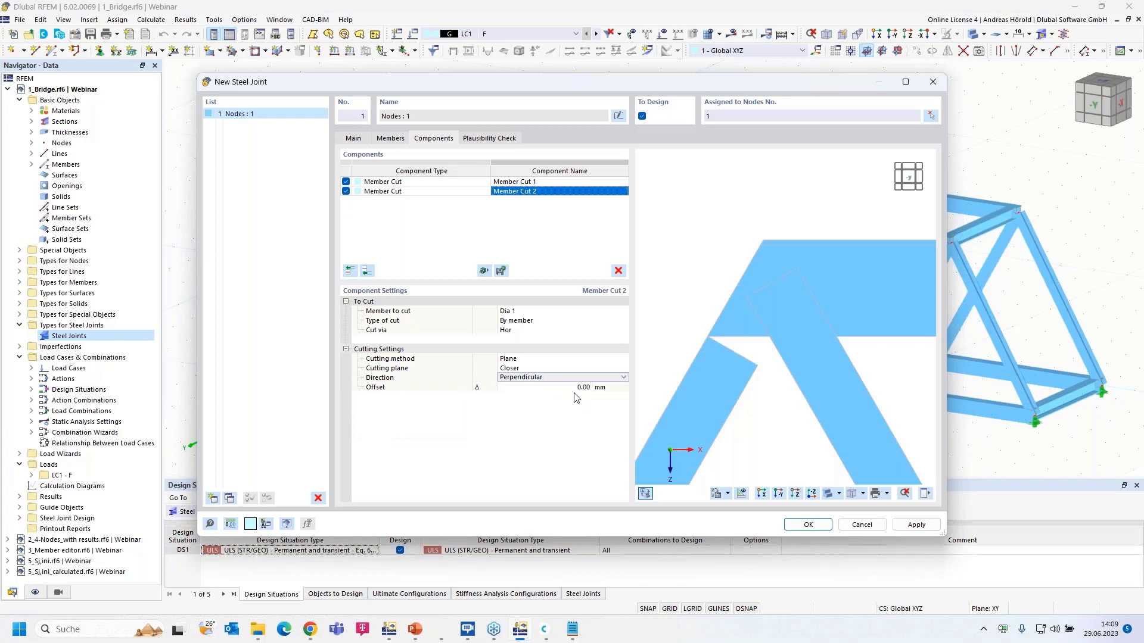
{"action": "left_click", "coordinate": [574, 387]}
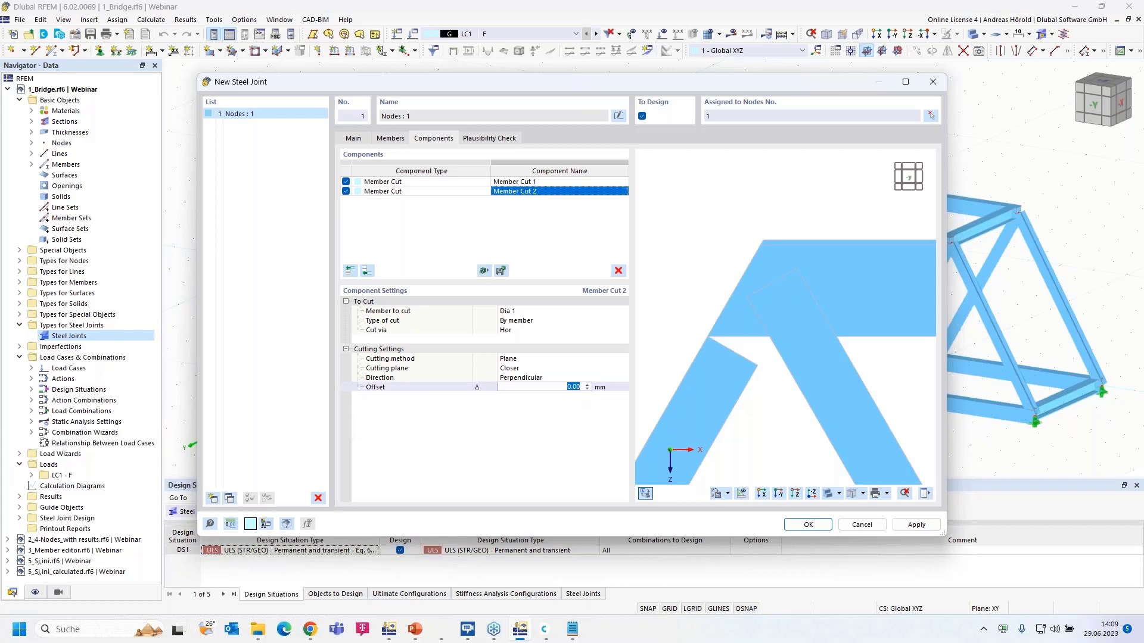
{"action": "type", "text": "195"}
{"action": "key", "text": "Return"}
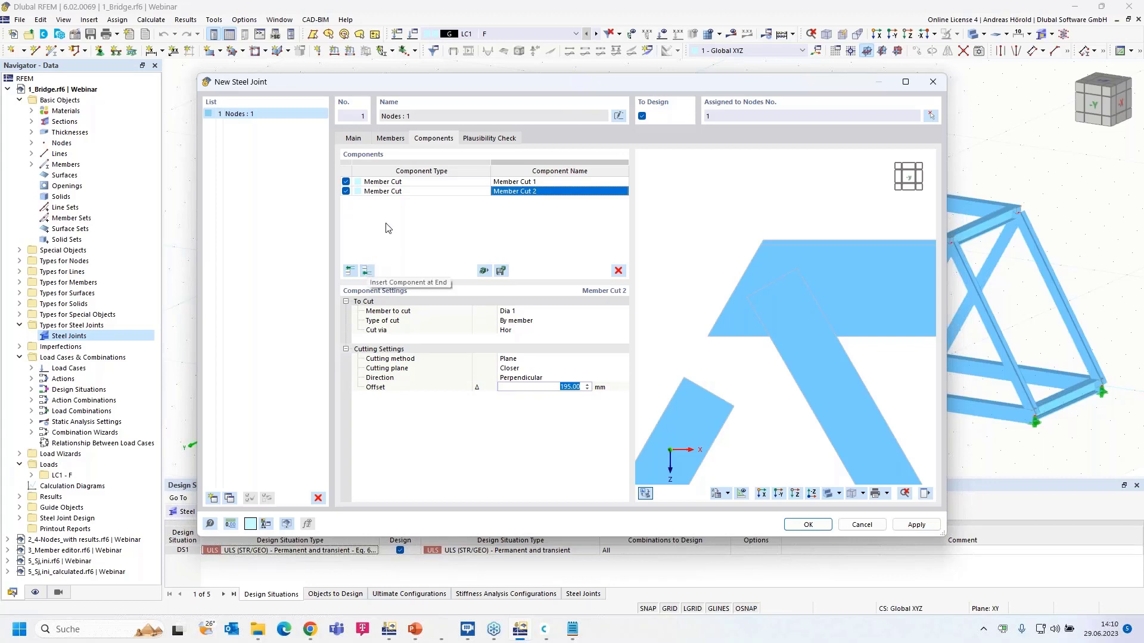
- Copy the Dia 1 member cut to the end of the component list and make Dia 2 the copy's member to cut
{"action": "left_click", "coordinate": [435, 192]}
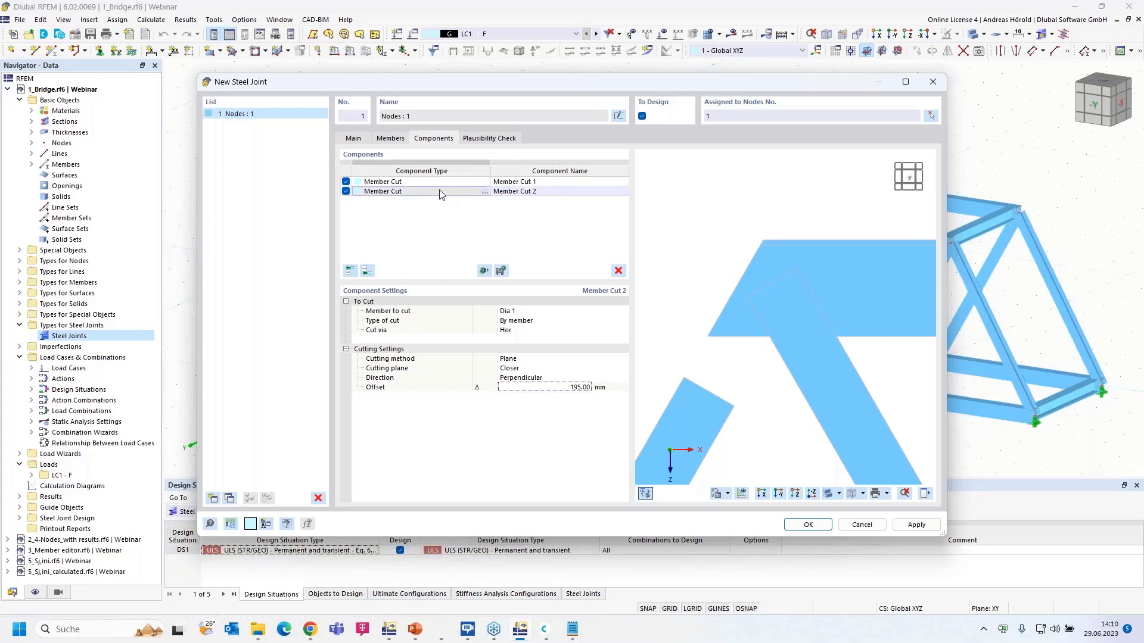
{"action": "right_click", "coordinate": [442, 194]}
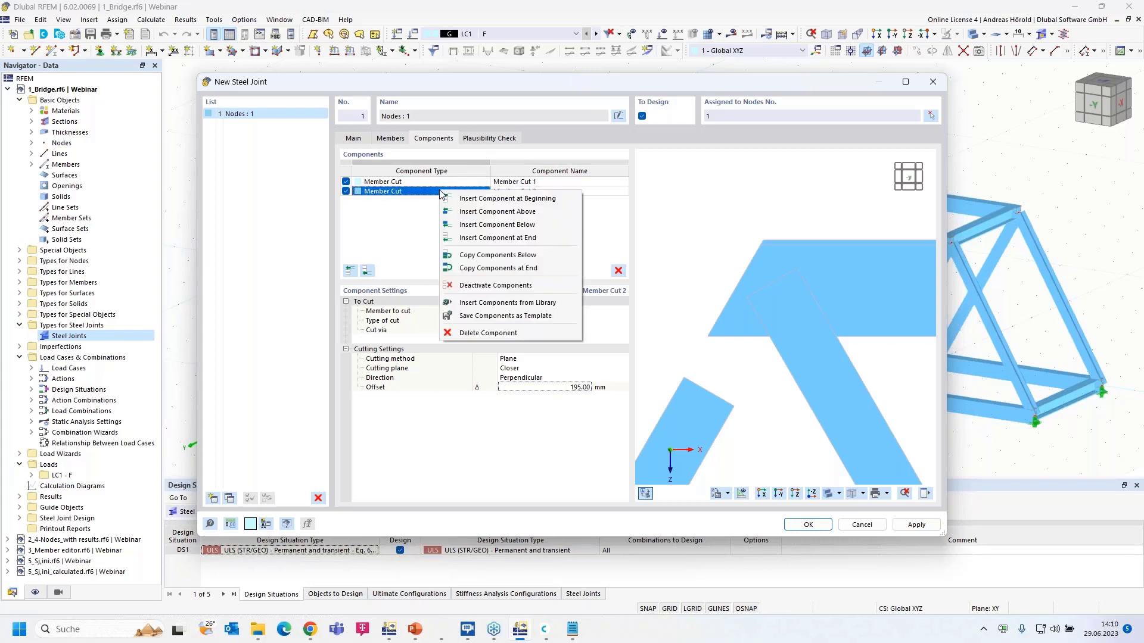
{"action": "left_click", "coordinate": [527, 269]}
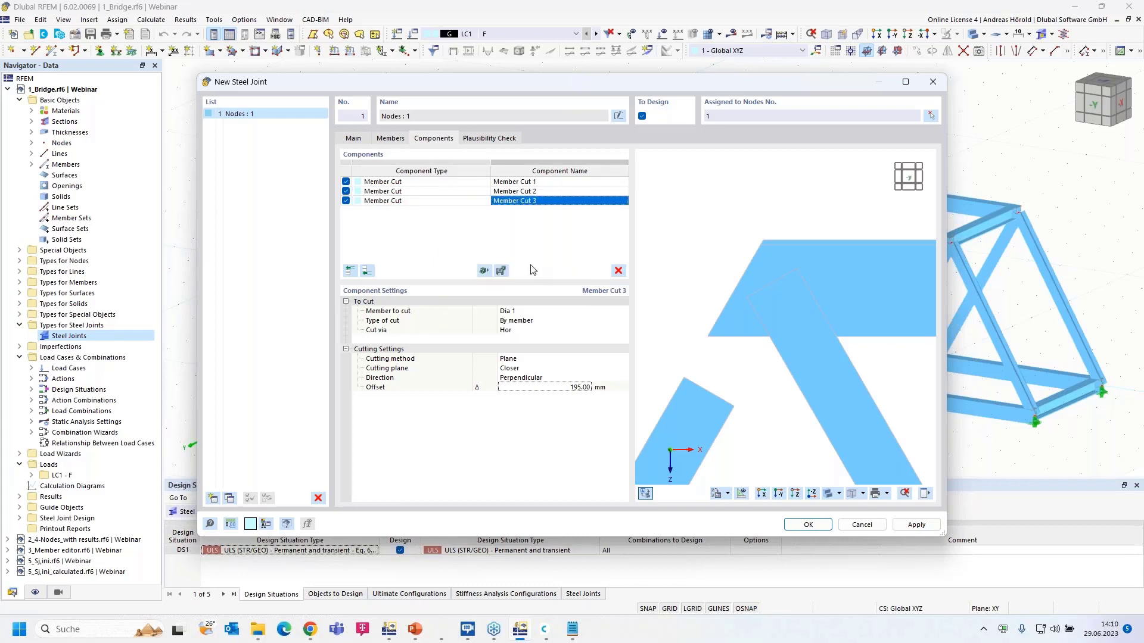
{"action": "left_click", "coordinate": [536, 311]}
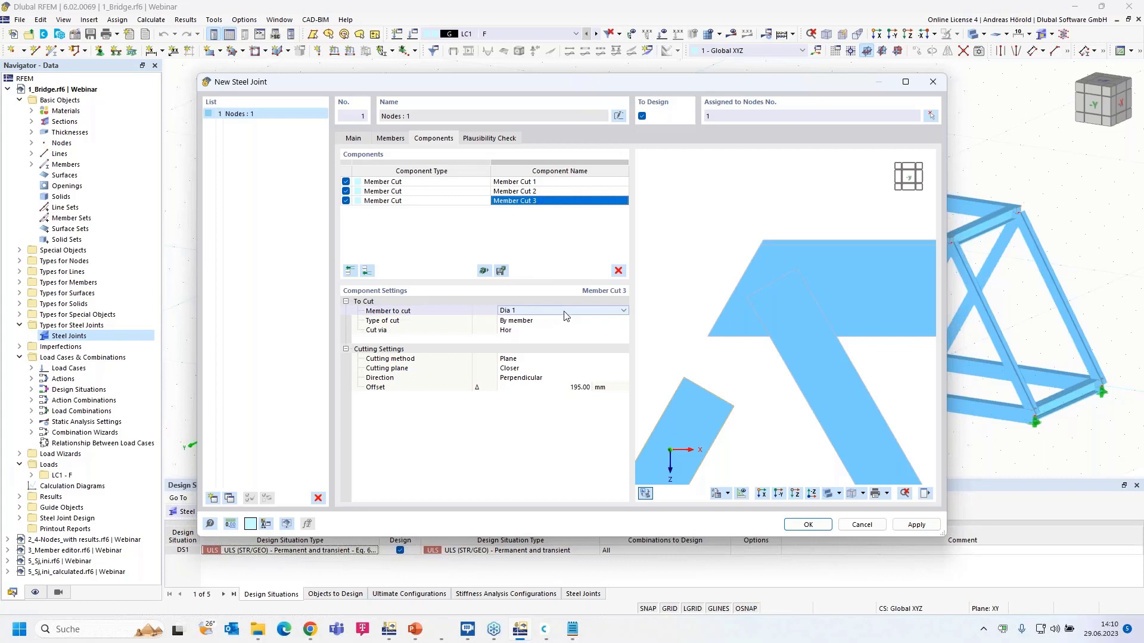
{"action": "left_click", "coordinate": [623, 310]}
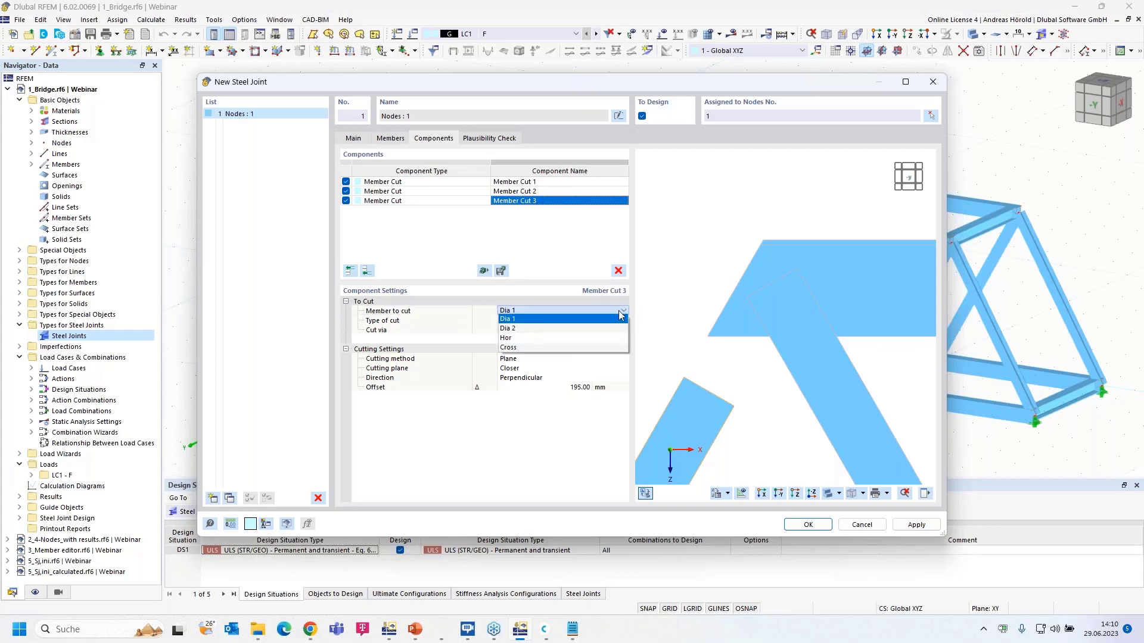
{"action": "left_click", "coordinate": [608, 329]}
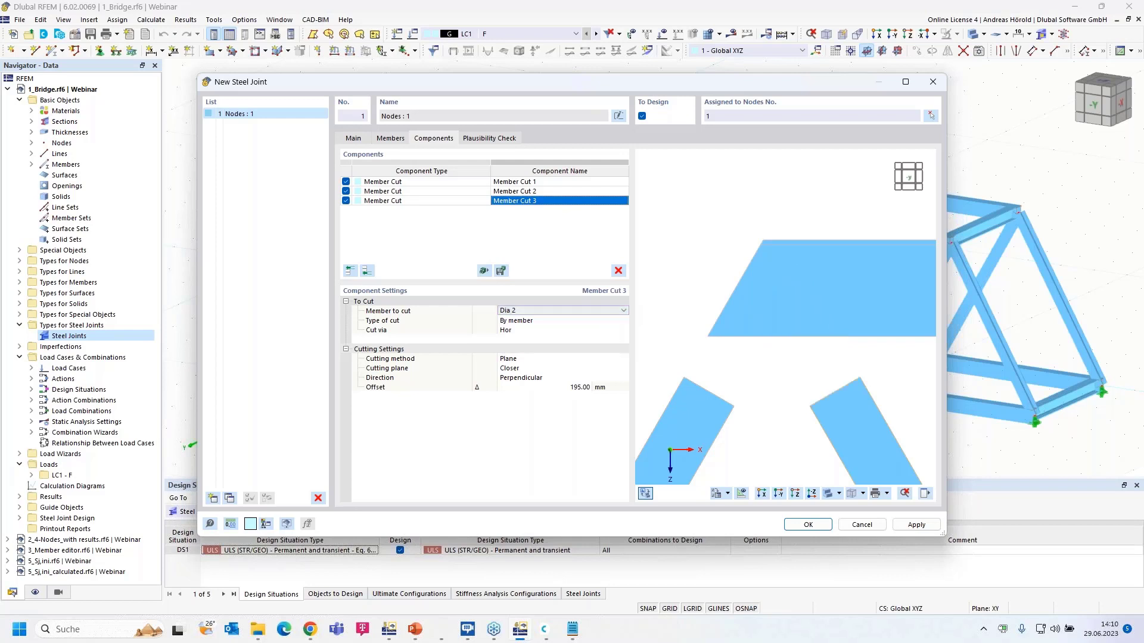
{"action": "scroll", "coordinate": [816, 386], "scroll_direction": "down", "scroll_amount": 3}
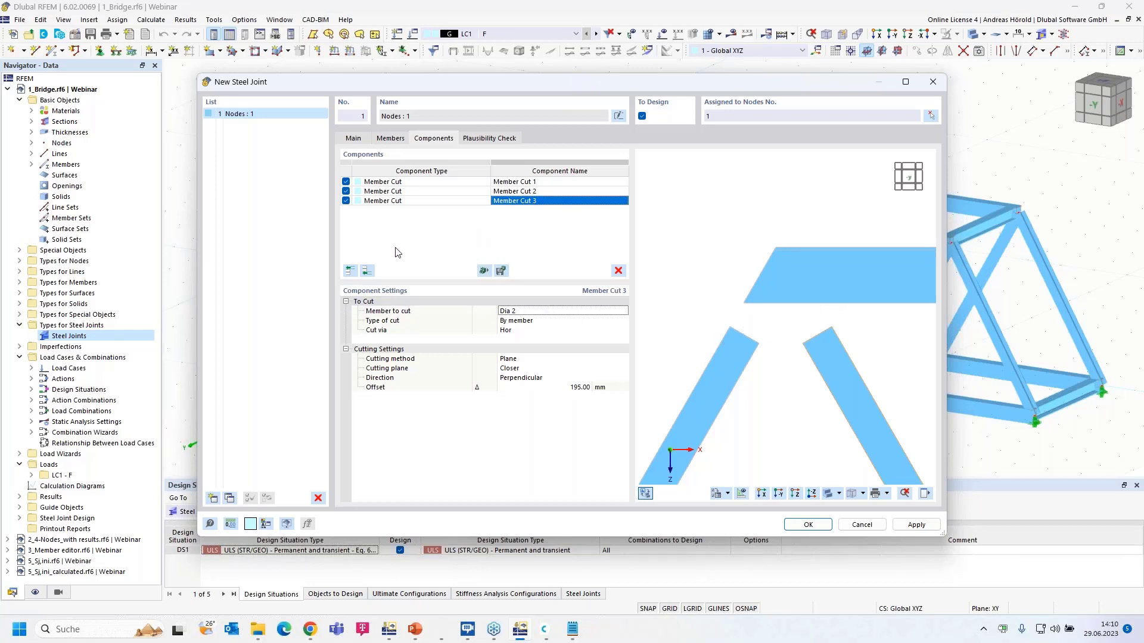
- Add a plate component at the end with thickness 17 mm, width 715.8 mm and height 800 mm
{"action": "left_click", "coordinate": [366, 271]}
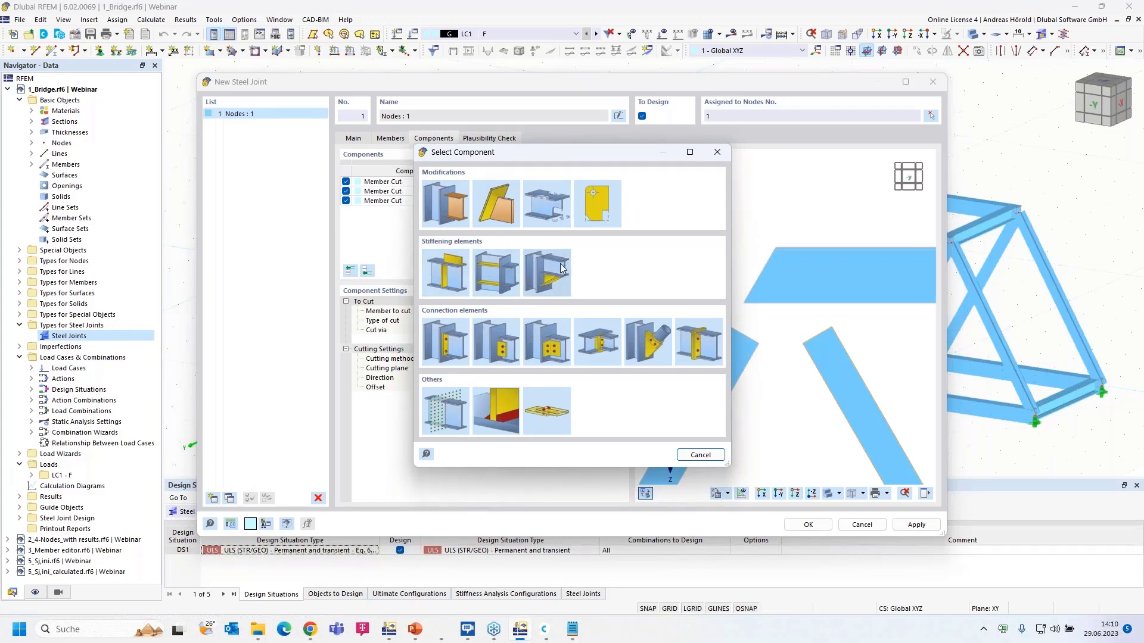
{"action": "left_click", "coordinate": [447, 273]}
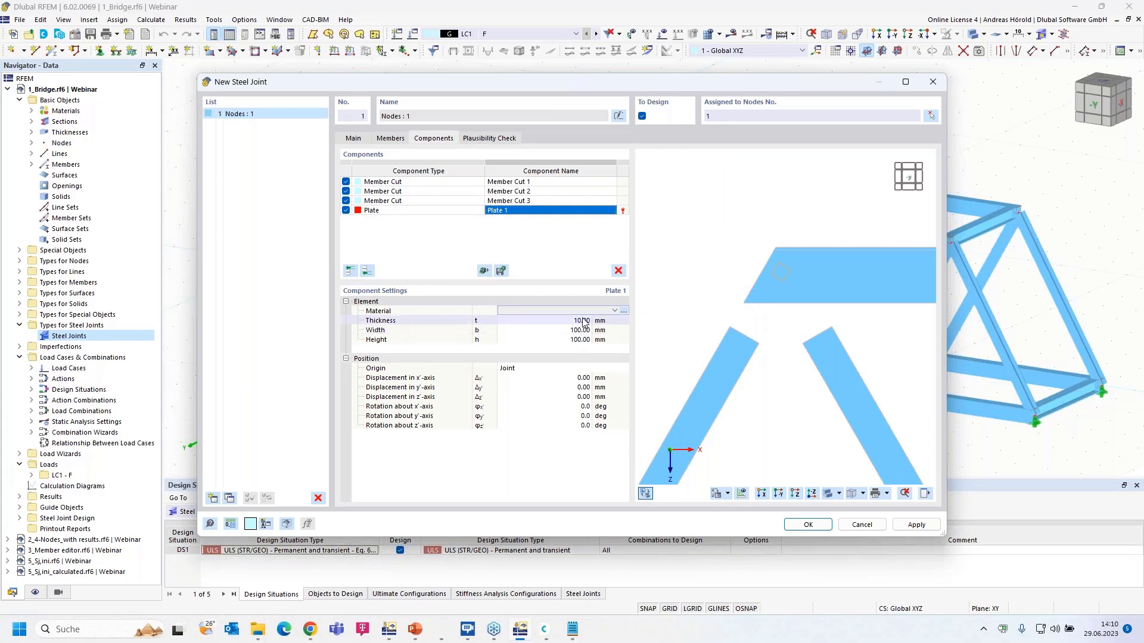
{"action": "left_click", "coordinate": [583, 320]}
{"action": "type", "text": "17"}
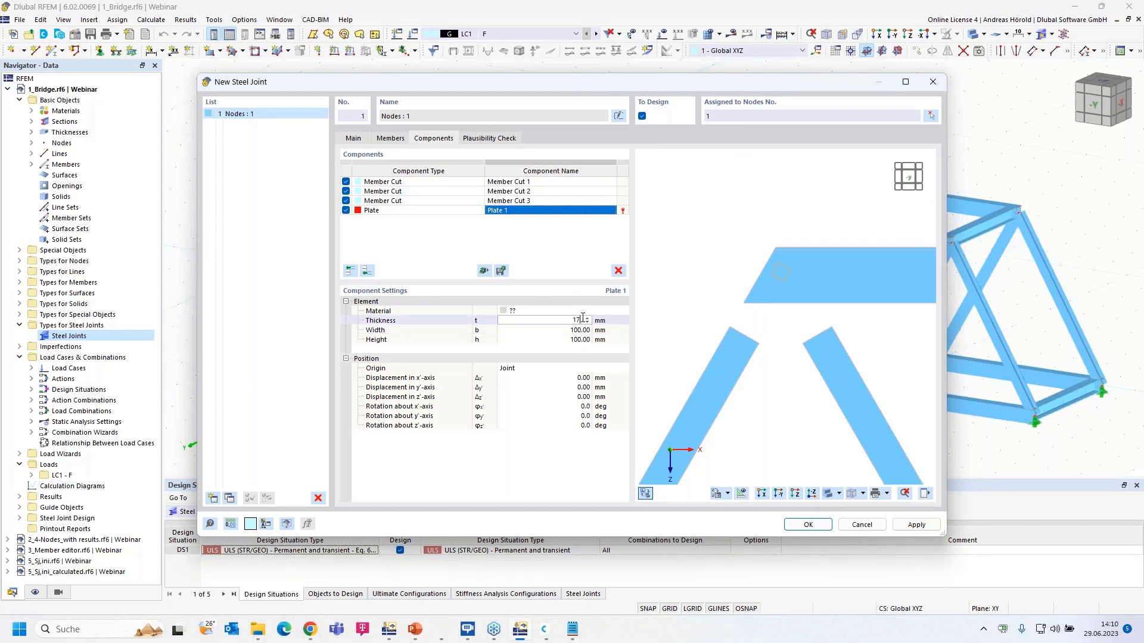
{"action": "key", "text": "Tab"}
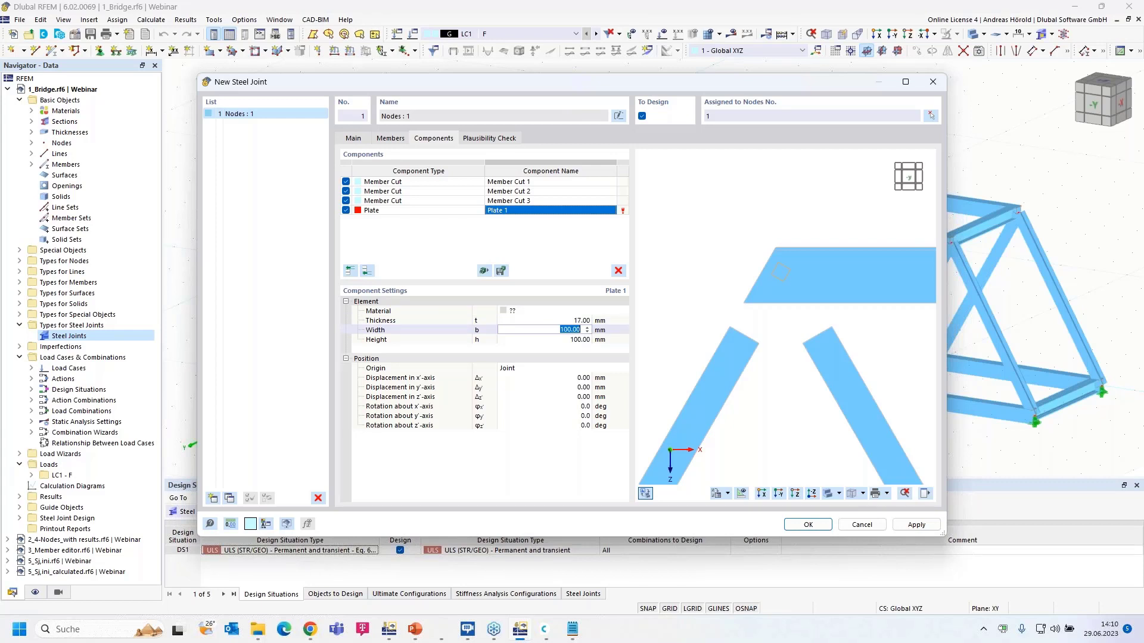
{"action": "type", "text": "715,8"}
{"action": "key", "text": "Tab"}
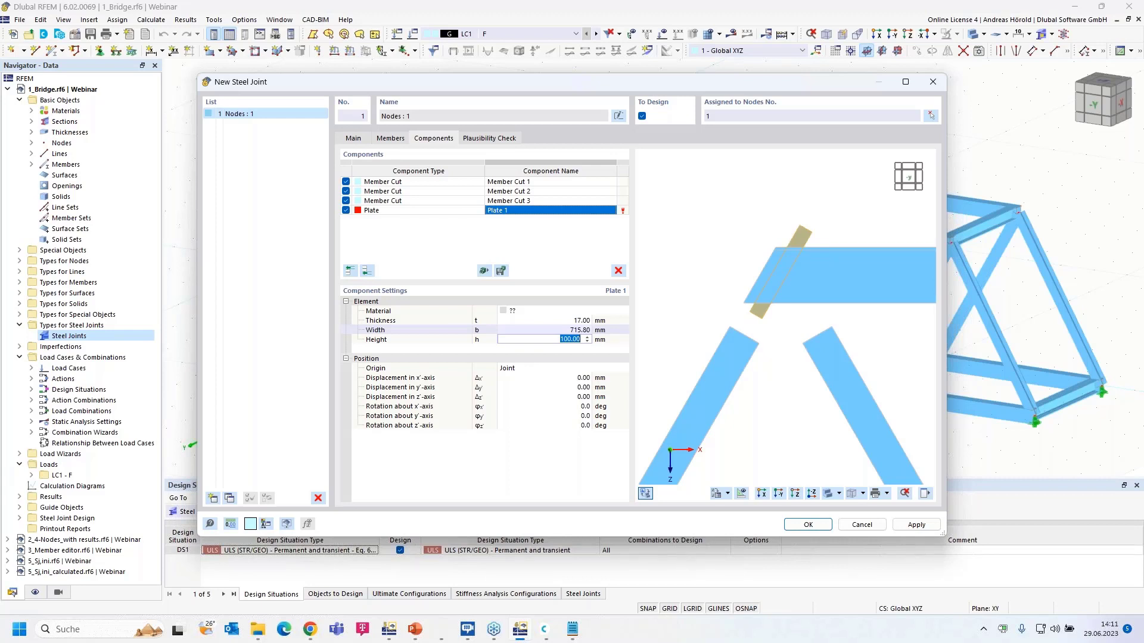
{"action": "type", "text": "800"}
{"action": "key", "text": "Tab"}
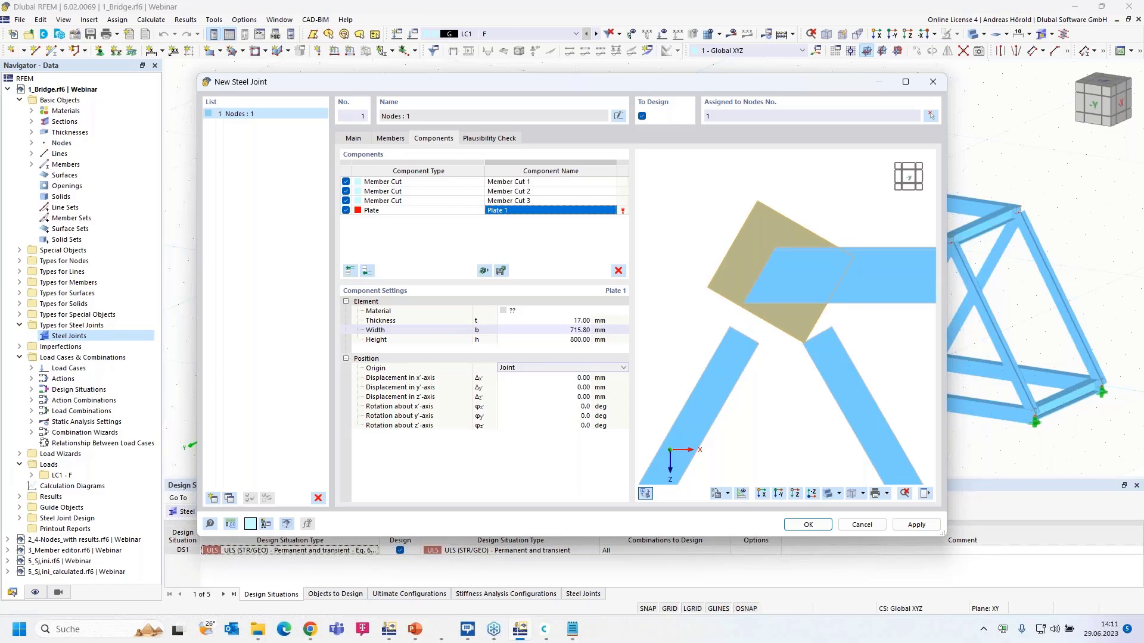
- Assign the material 1 - S235 | Isotropic | Linear Elastic to the plate
{"action": "left_click", "coordinate": [533, 370]}
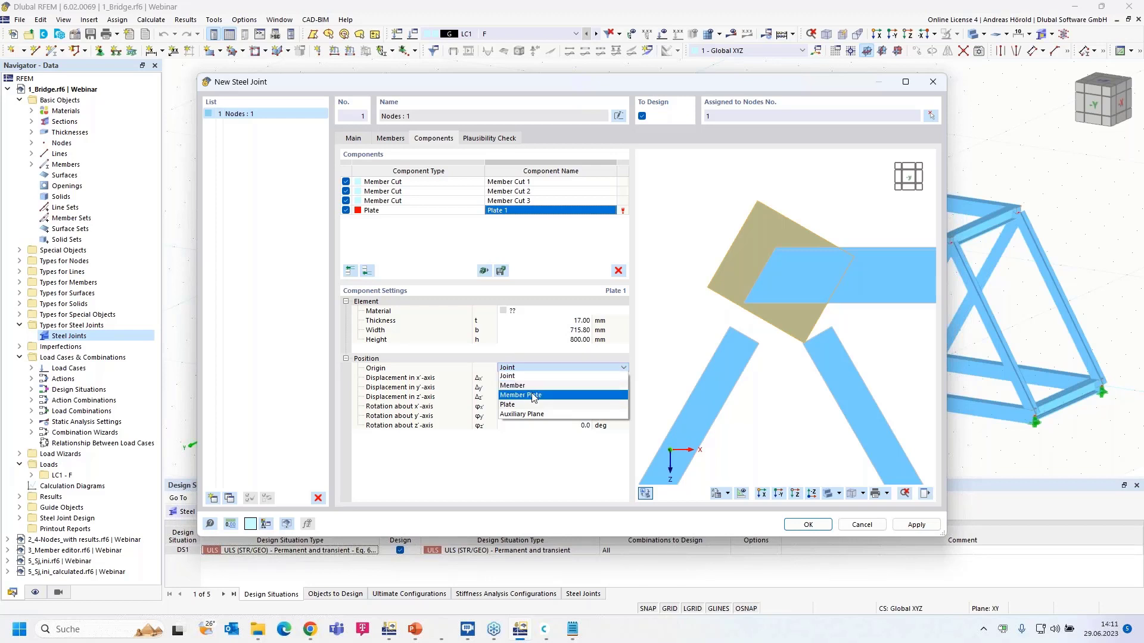
{"action": "left_click", "coordinate": [532, 394]}
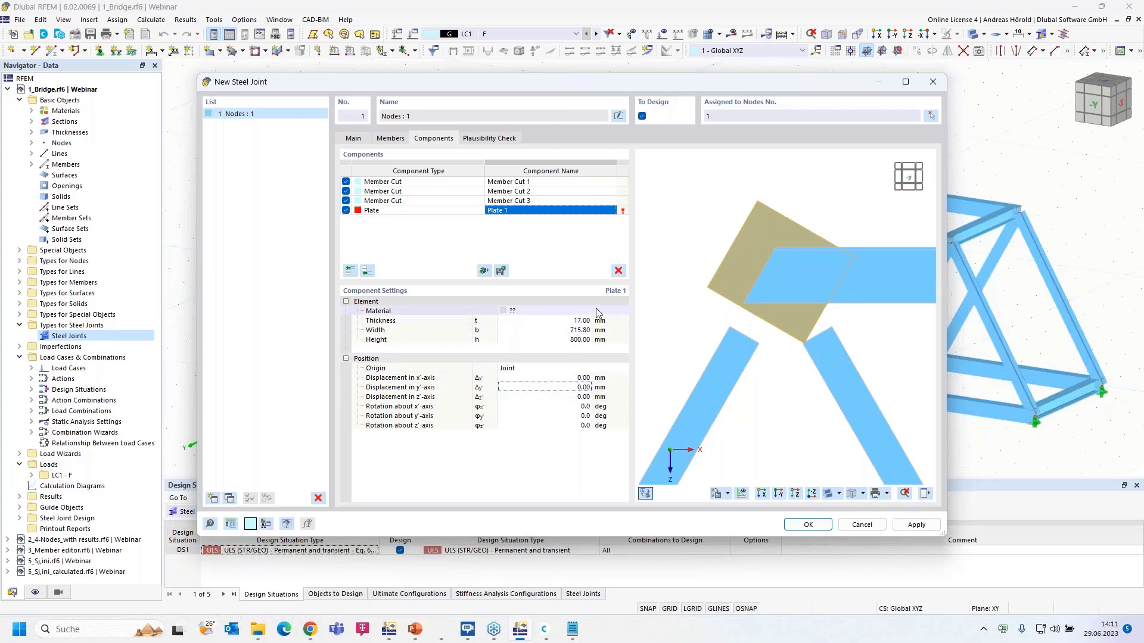
{"action": "left_click", "coordinate": [596, 310]}
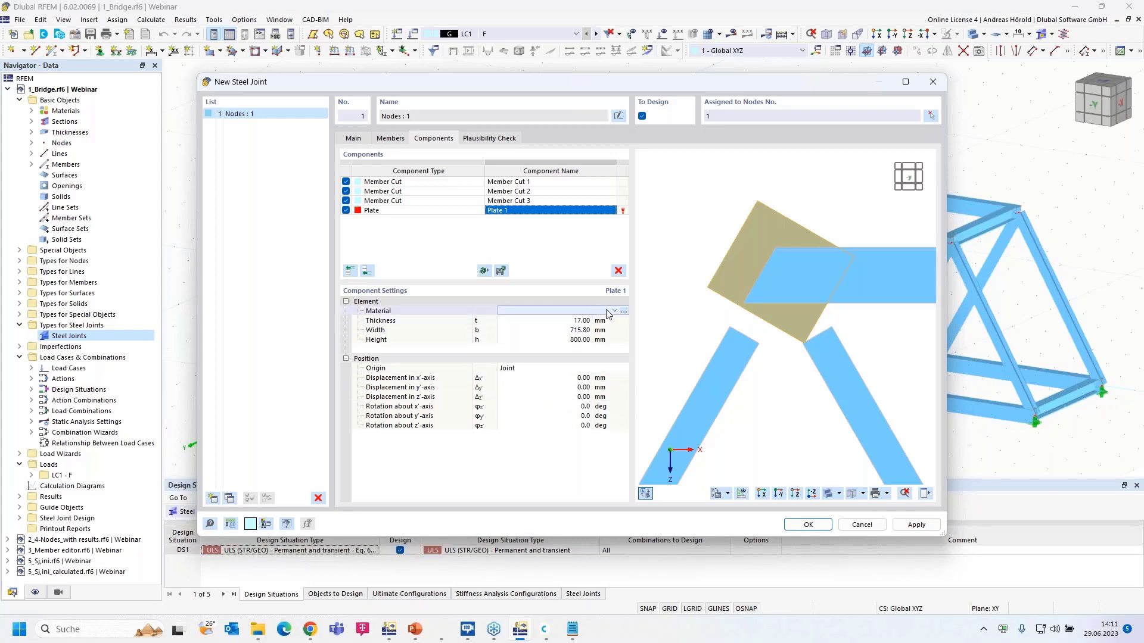
{"action": "left_click", "coordinate": [605, 309]}
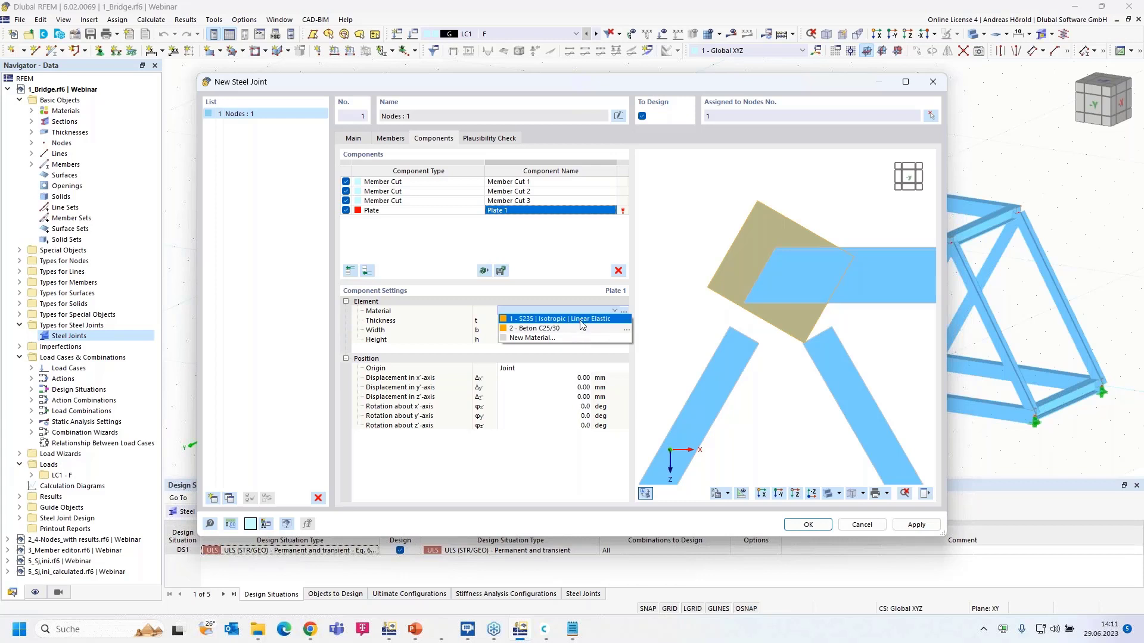
{"action": "left_click", "coordinate": [582, 319]}
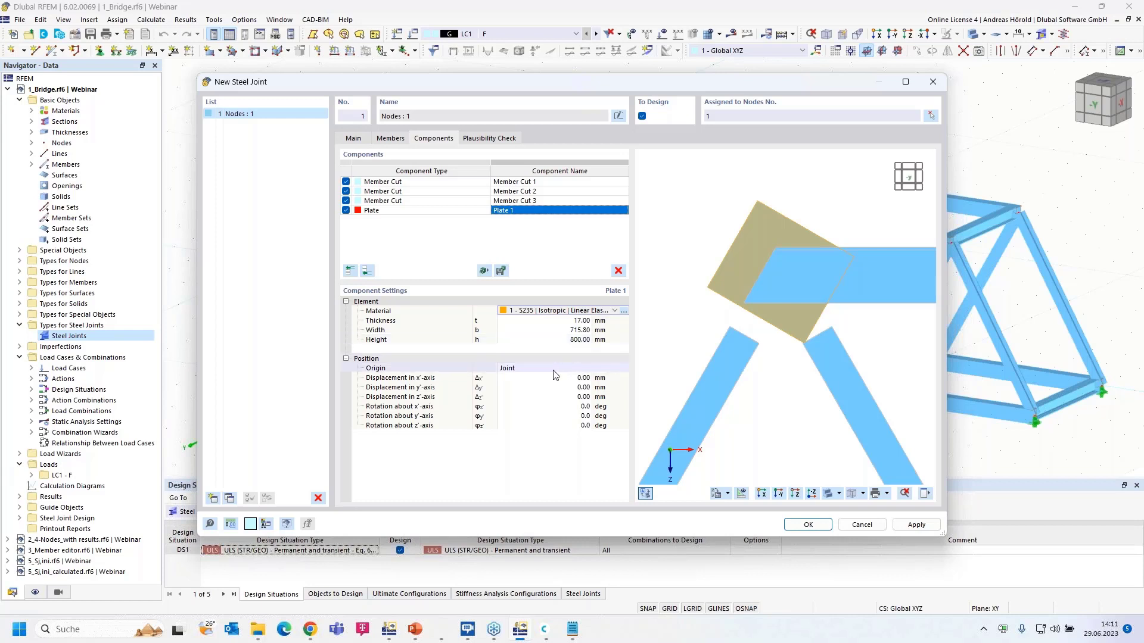
- Set the plate's position origin to Member Plate with Hor | Web 2 as the reference
{"action": "left_click", "coordinate": [536, 369]}
{"action": "left_click", "coordinate": [536, 369]}
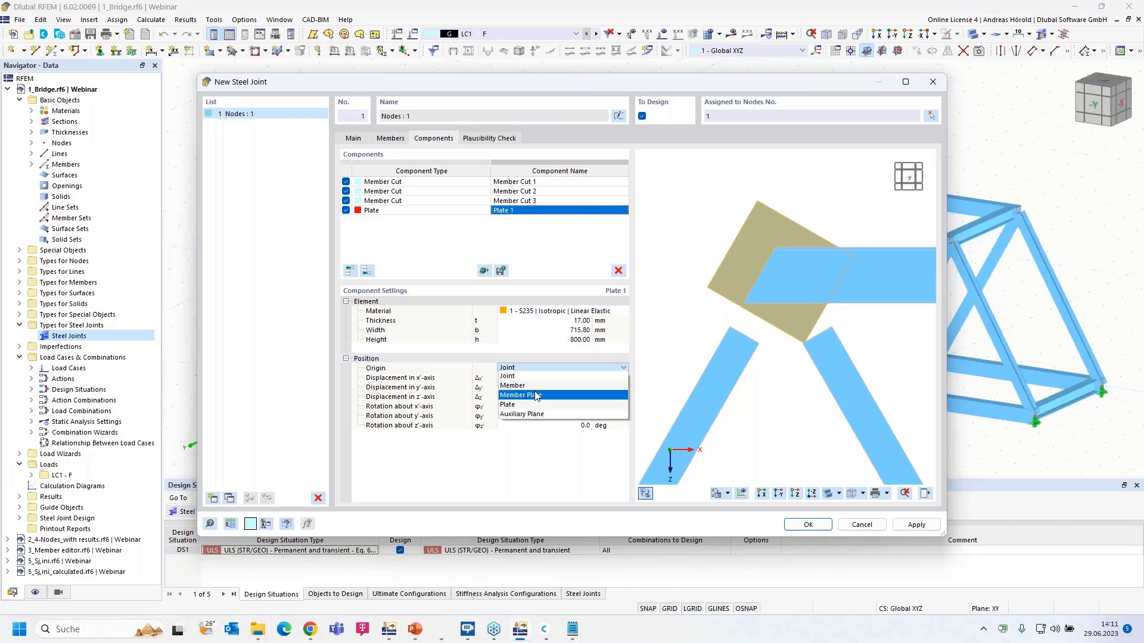
{"action": "left_click", "coordinate": [540, 378]}
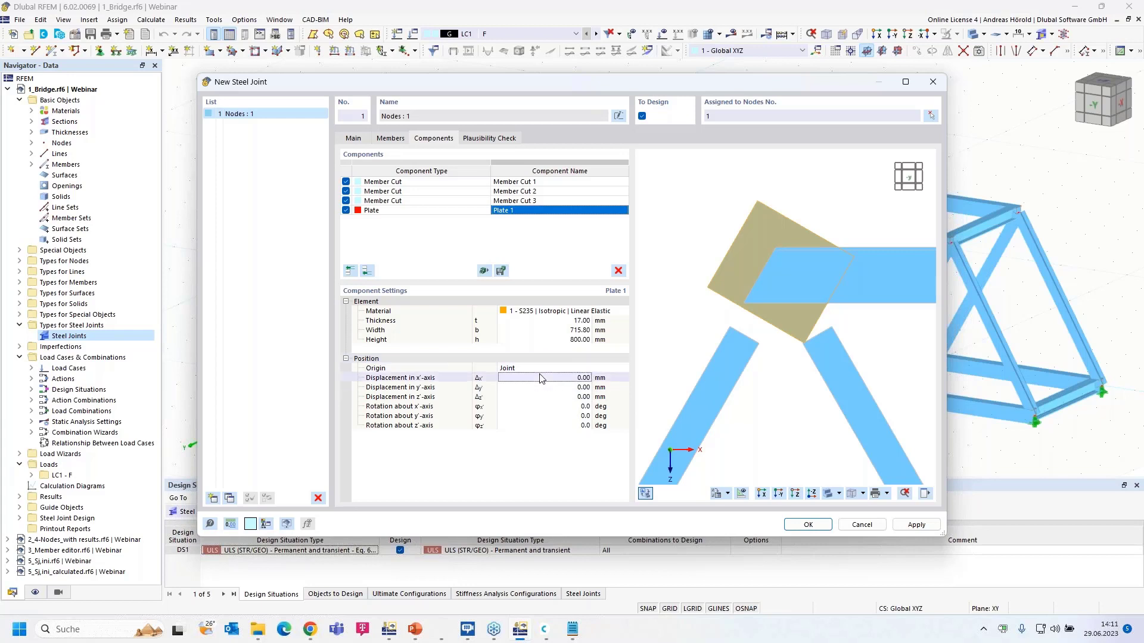
{"action": "left_click", "coordinate": [542, 369]}
{"action": "left_click", "coordinate": [544, 369]}
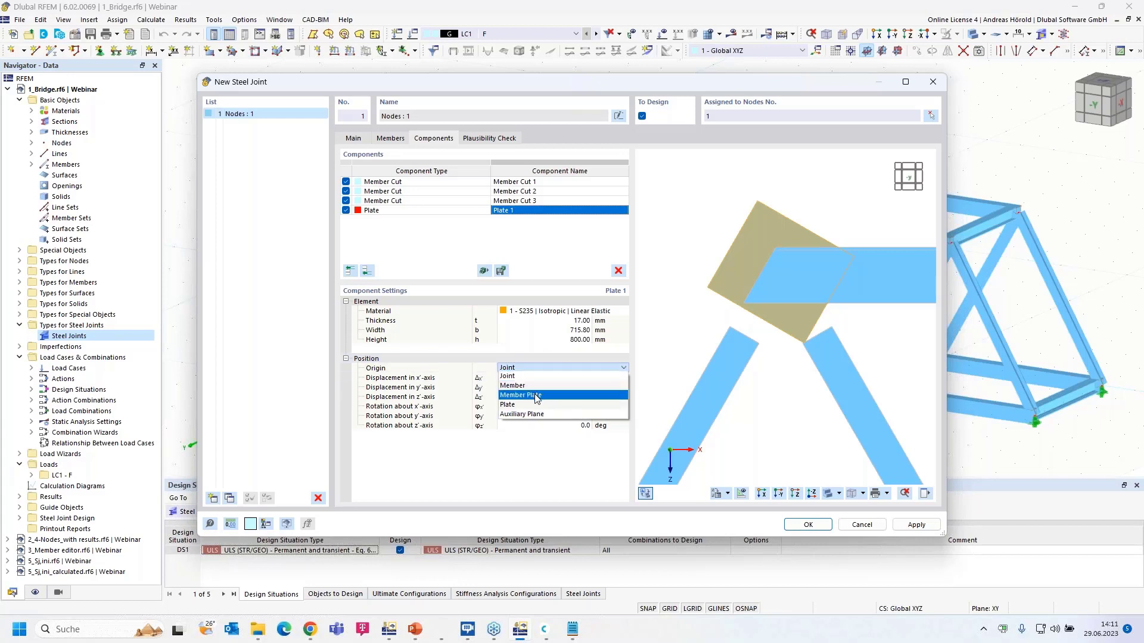
{"action": "left_click", "coordinate": [536, 396]}
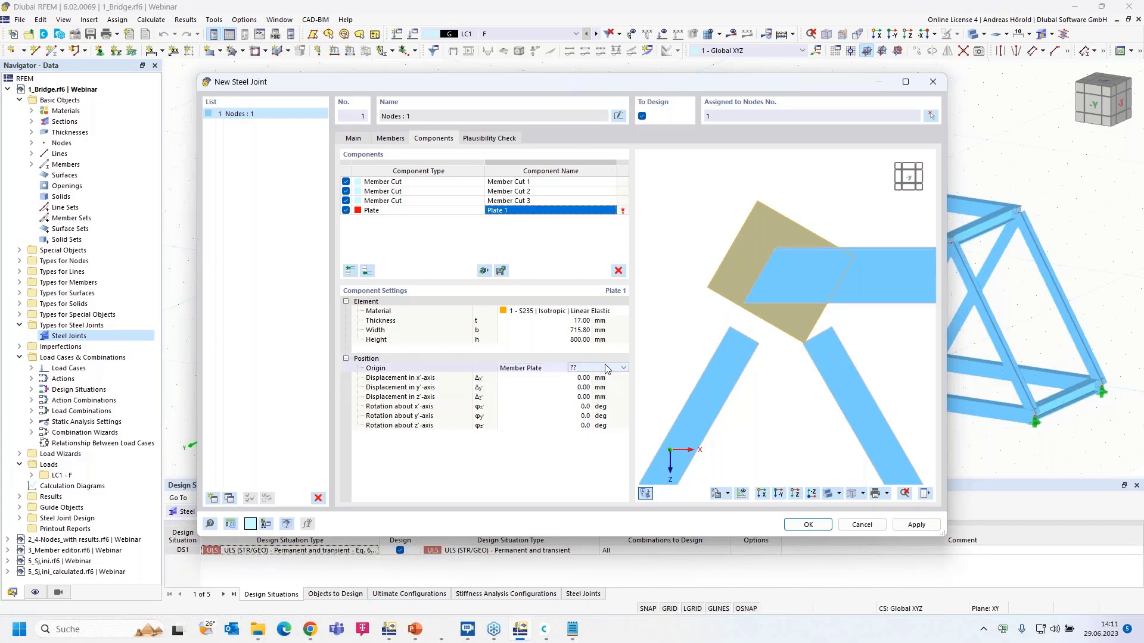
{"action": "left_click", "coordinate": [607, 369]}
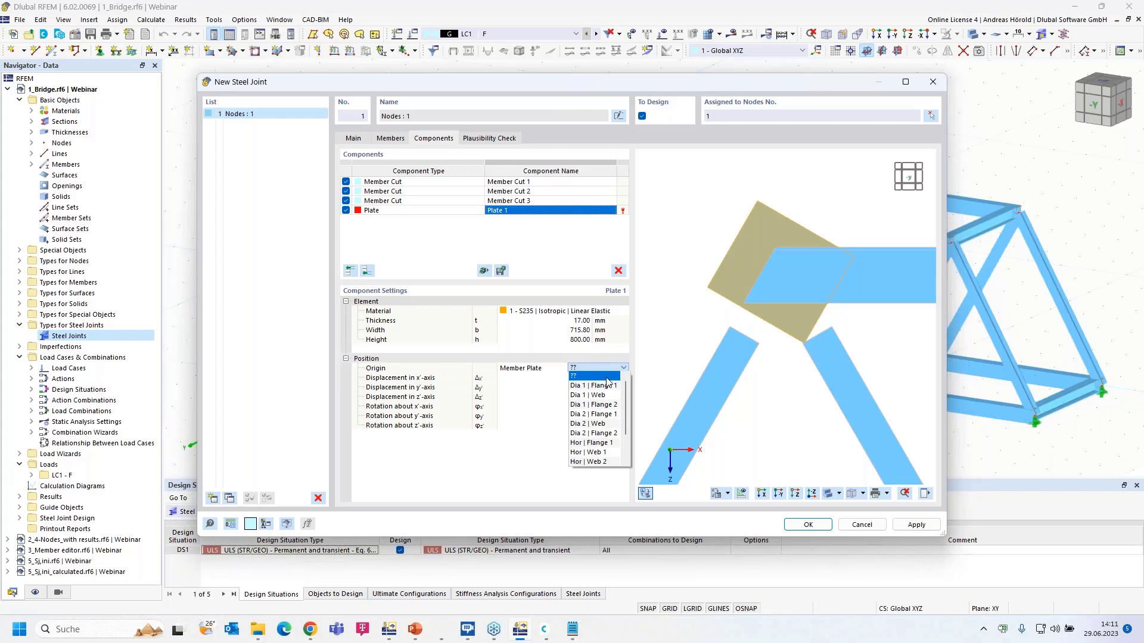
{"action": "left_click", "coordinate": [606, 462]}
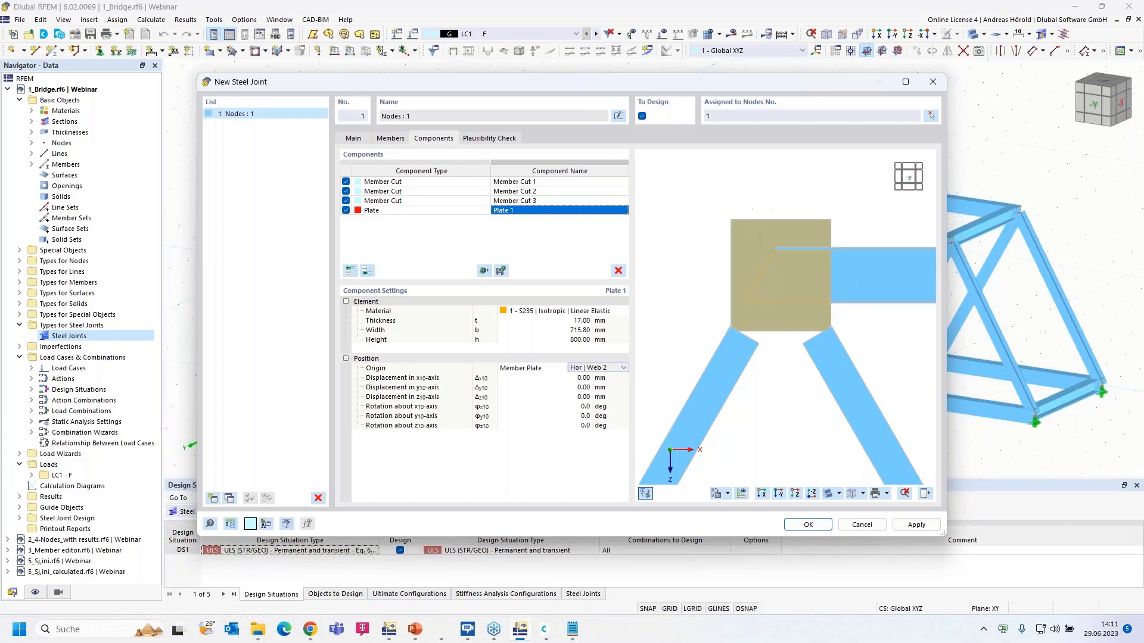
- Displace the plate by -14.5 mm along its z-axis, checking its position against the Hor web in the X-direction view
{"action": "left_click", "coordinate": [763, 494]}
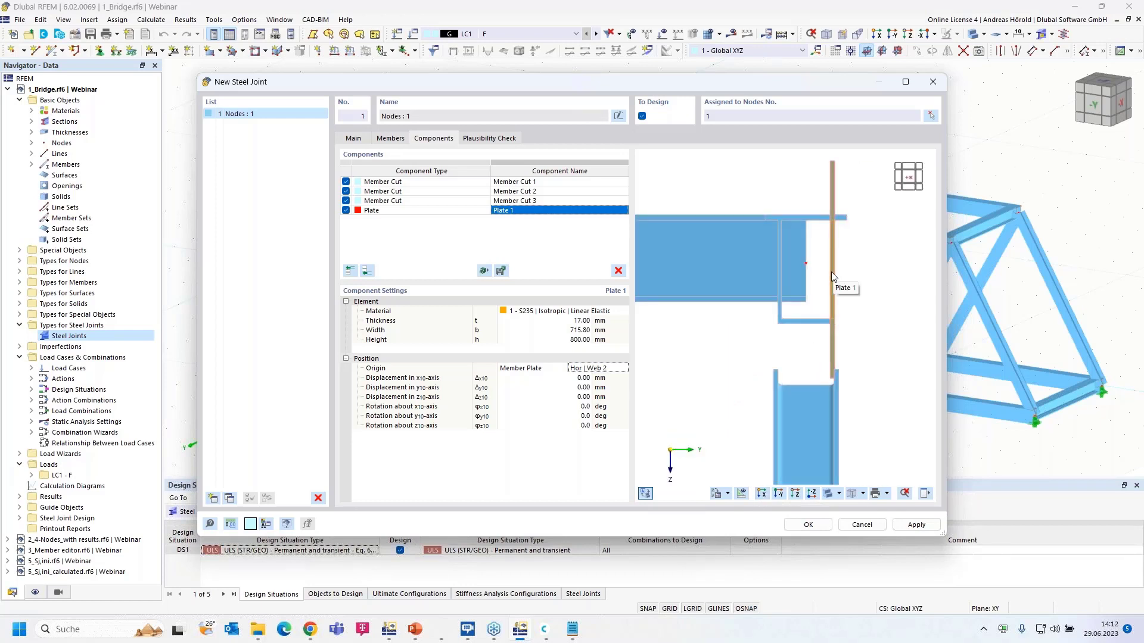
{"action": "left_click", "coordinate": [583, 397]}
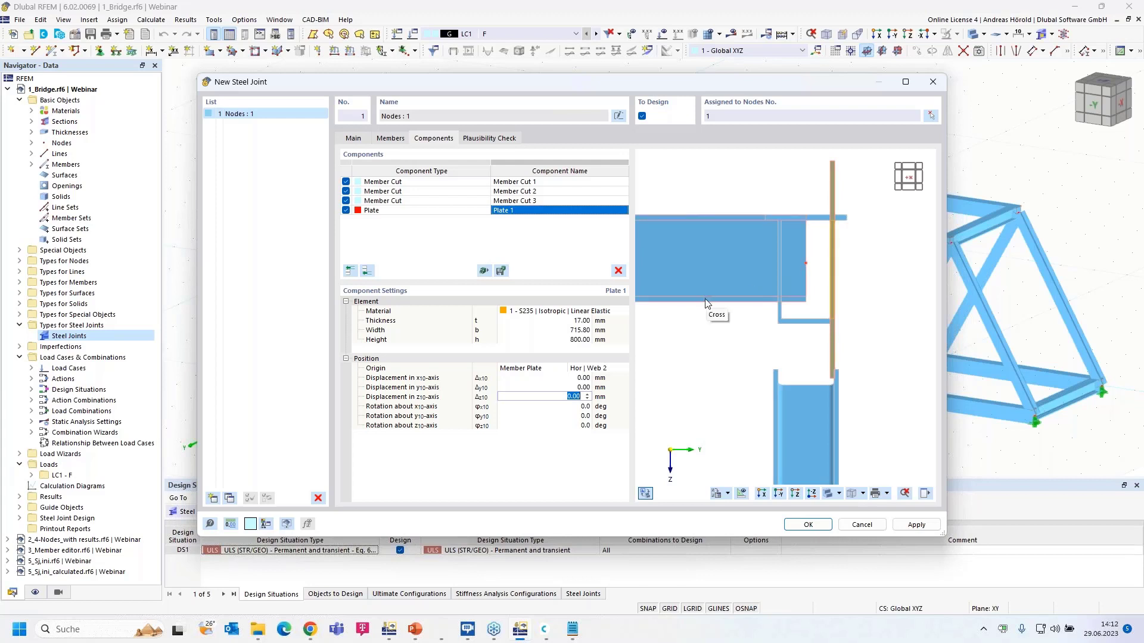
{"action": "type", "text": "-14.5"}
{"action": "key", "text": "Tab"}
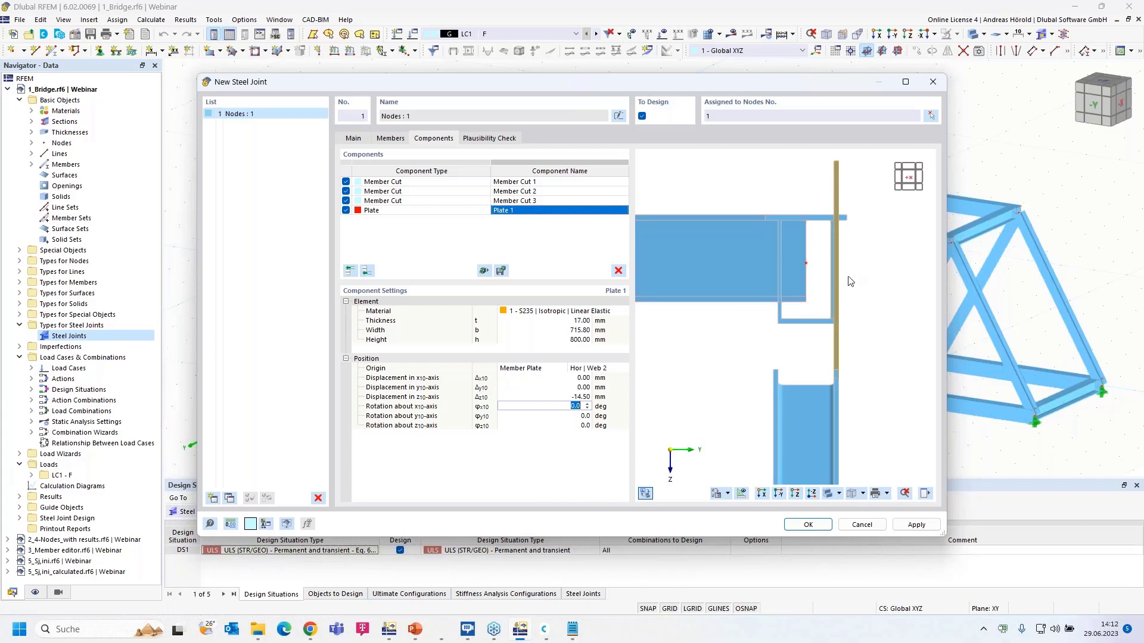
{"action": "scroll", "coordinate": [838, 270], "scroll_direction": "up", "scroll_amount": 3}
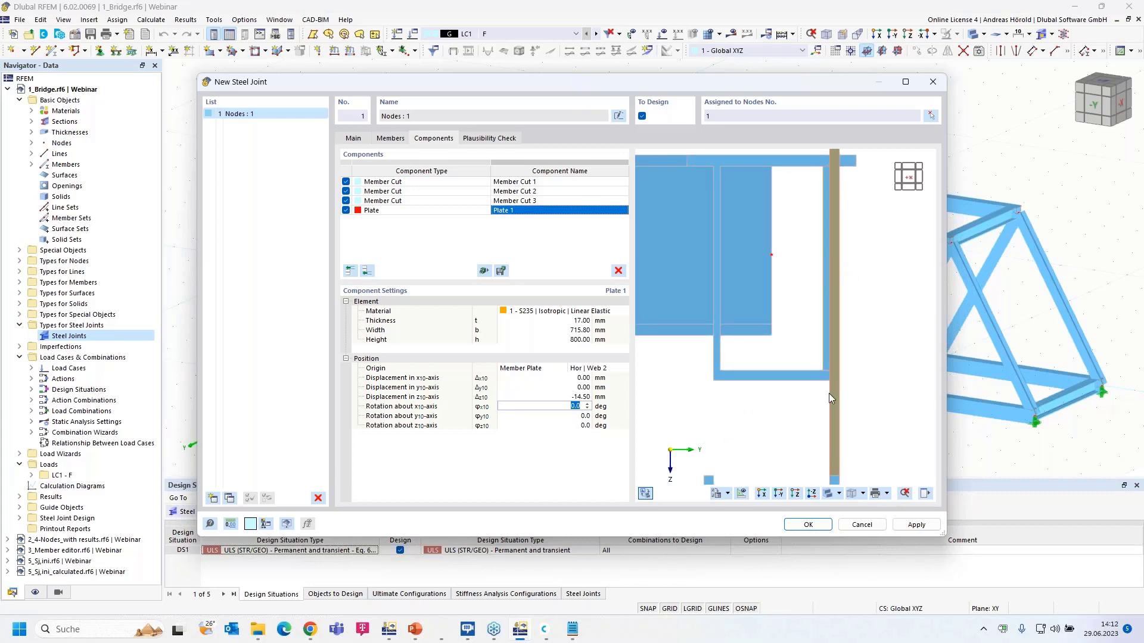
{"action": "left_click", "coordinate": [778, 493]}
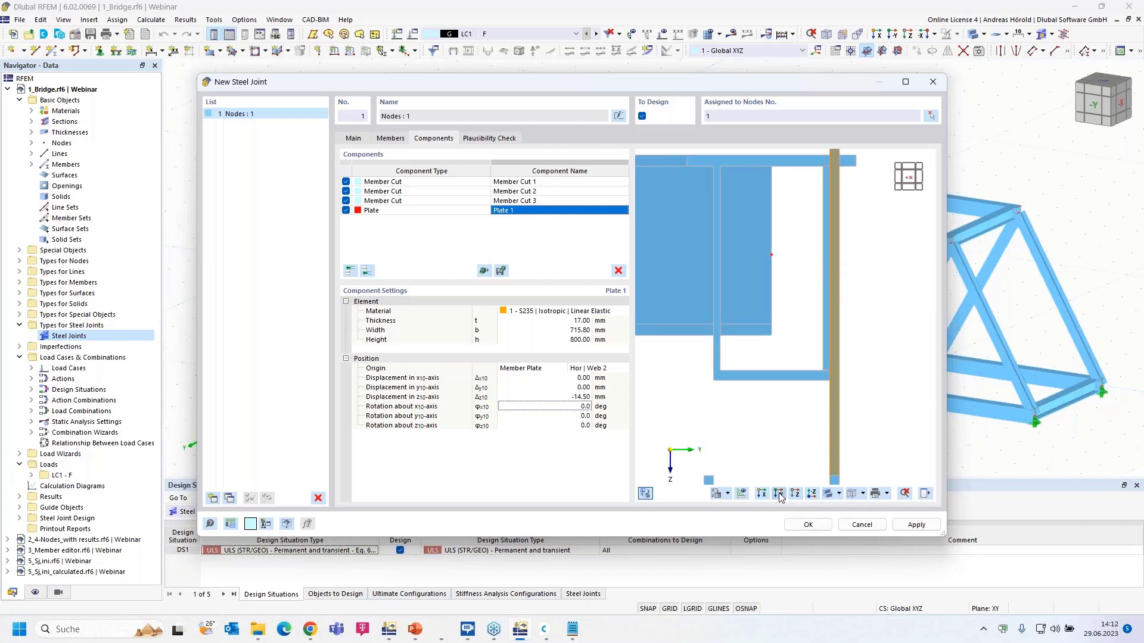
- Displace the gusset plate by 76.41 mm along its y-axis
{"action": "left_click", "coordinate": [585, 388]}
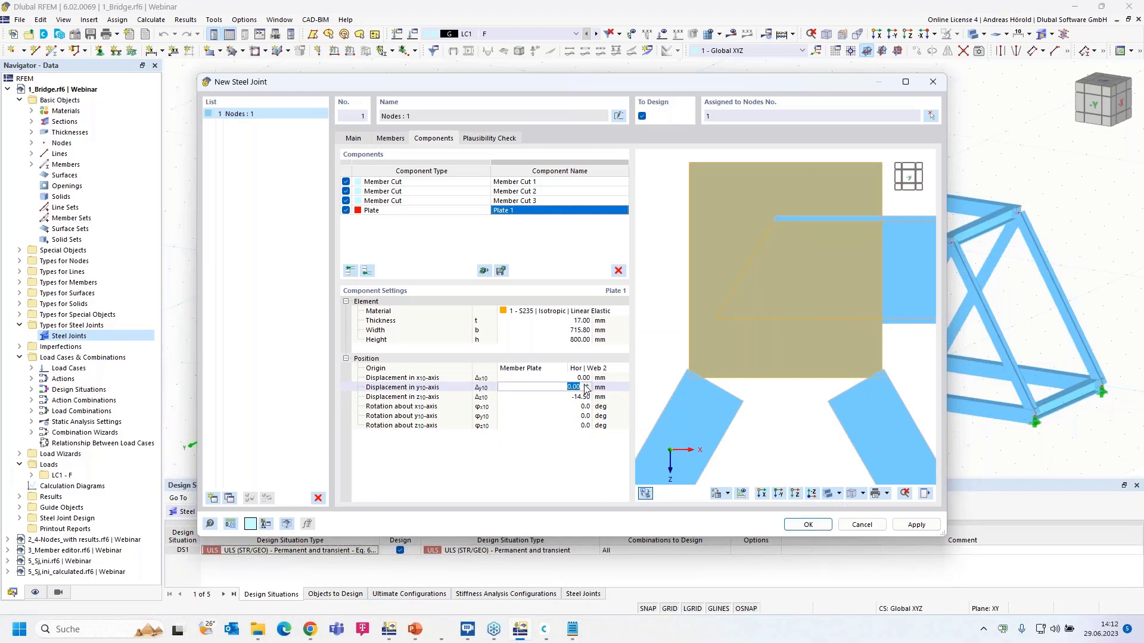
{"action": "type", "text": "76,41"}
{"action": "key", "text": "Tab"}
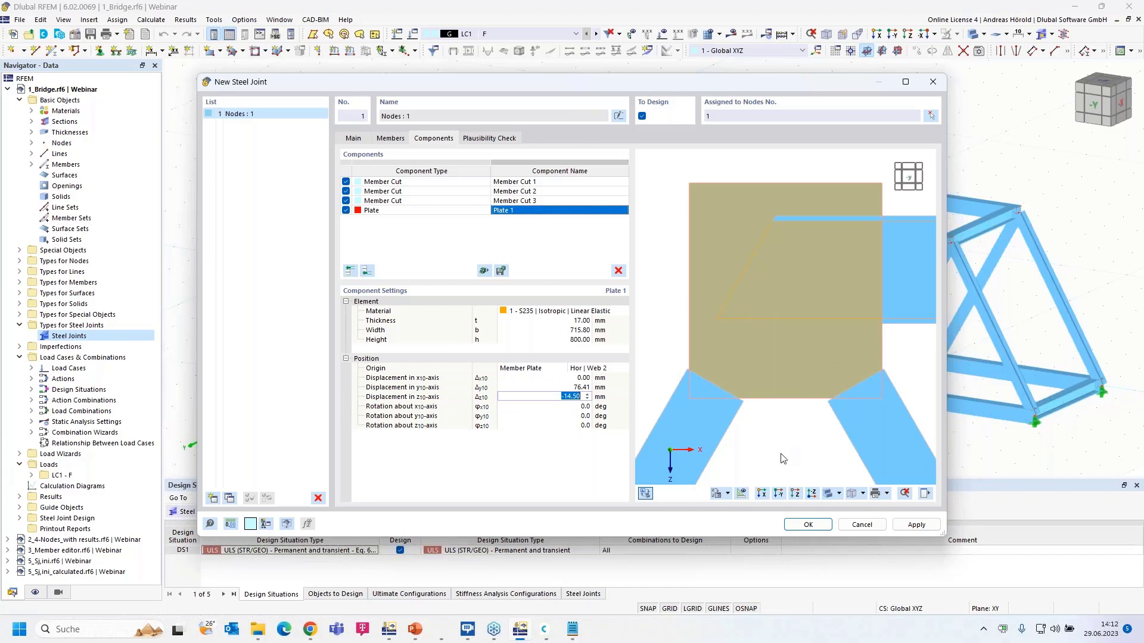
- Add a plate cut component at the end that trims Plate 1 by the member plate Hor | Flange 1
{"action": "left_click", "coordinate": [367, 271]}
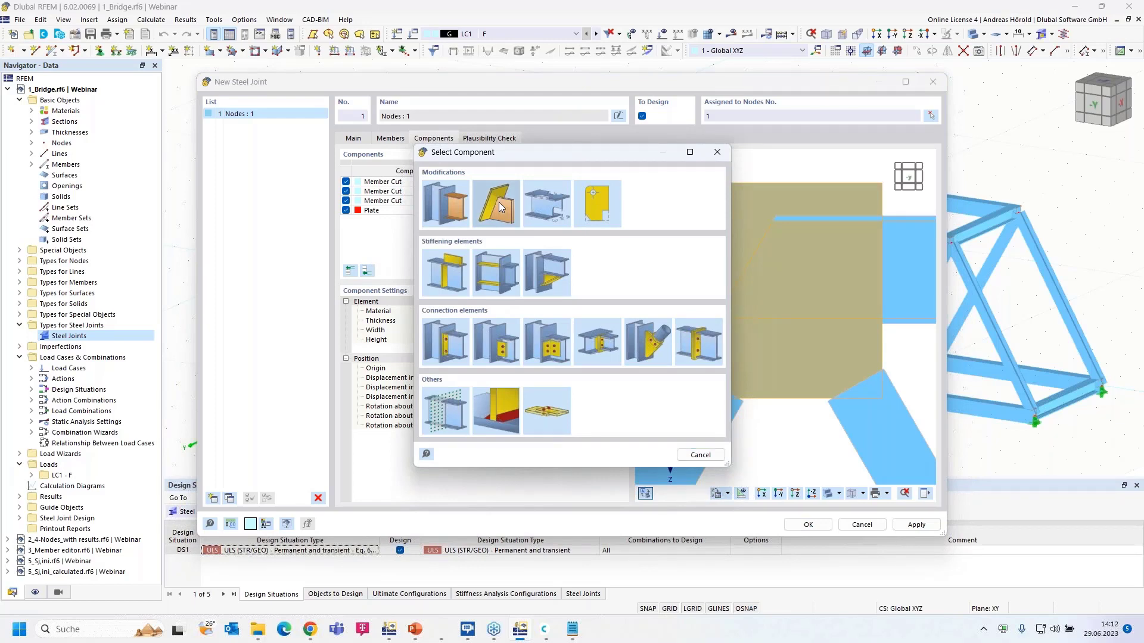
{"action": "left_click", "coordinate": [498, 202]}
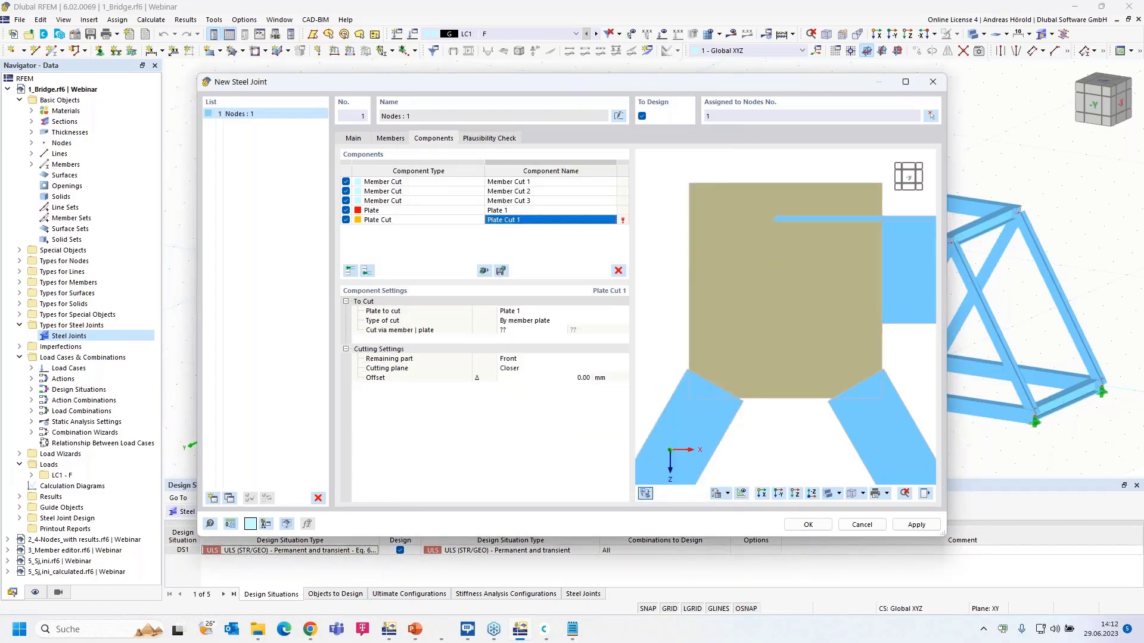
{"action": "left_click", "coordinate": [518, 328]}
{"action": "left_click", "coordinate": [530, 330]}
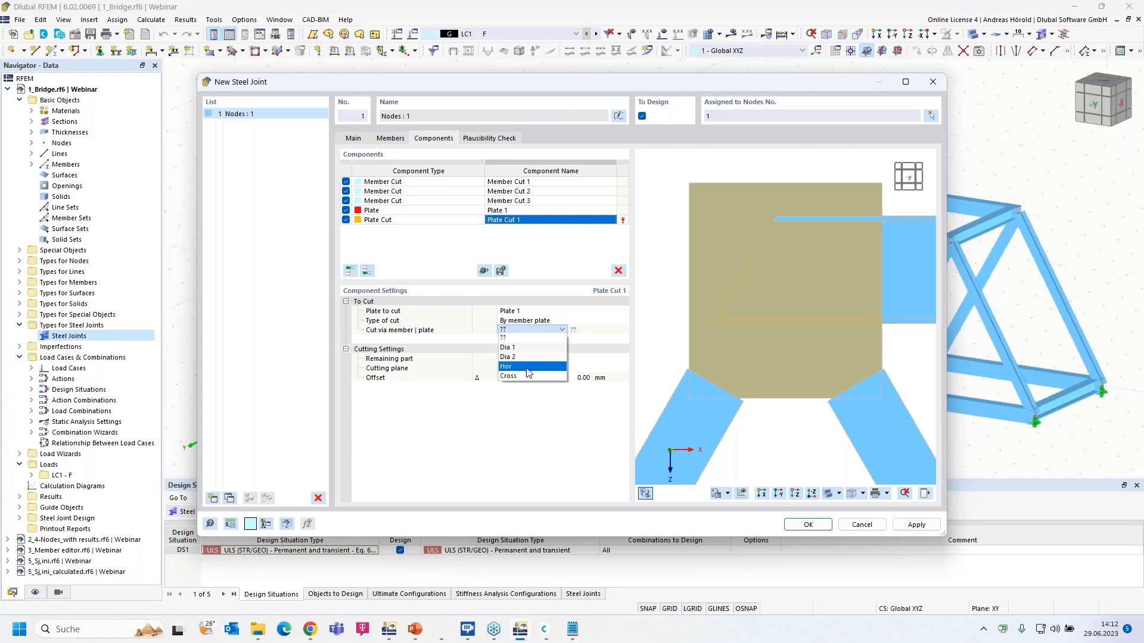
{"action": "left_click", "coordinate": [529, 369]}
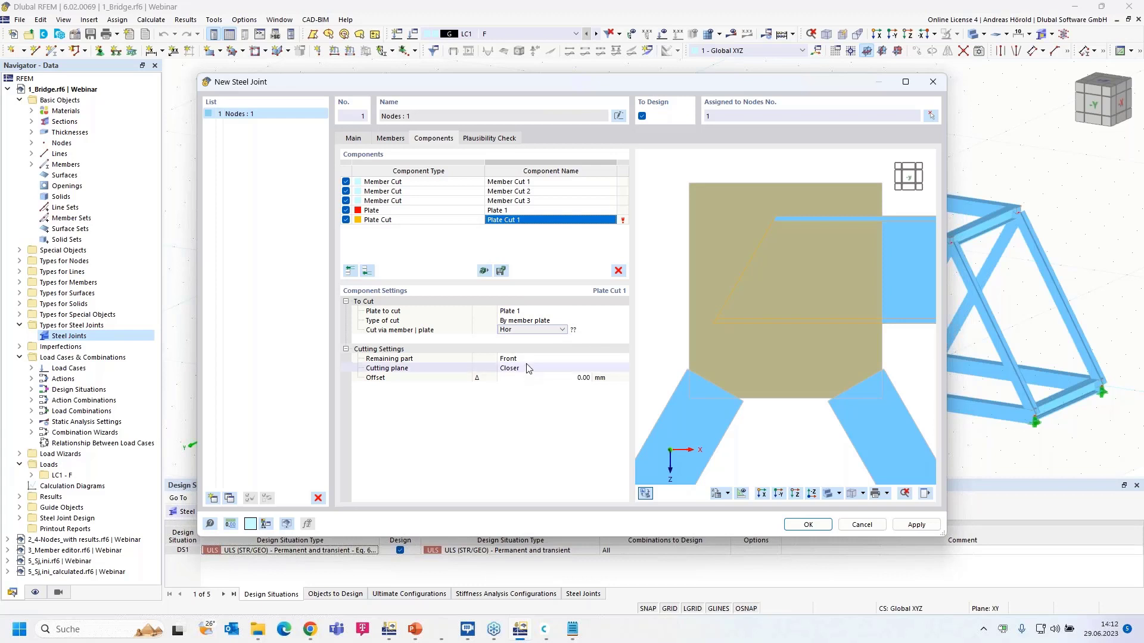
{"action": "left_click", "coordinate": [623, 332]}
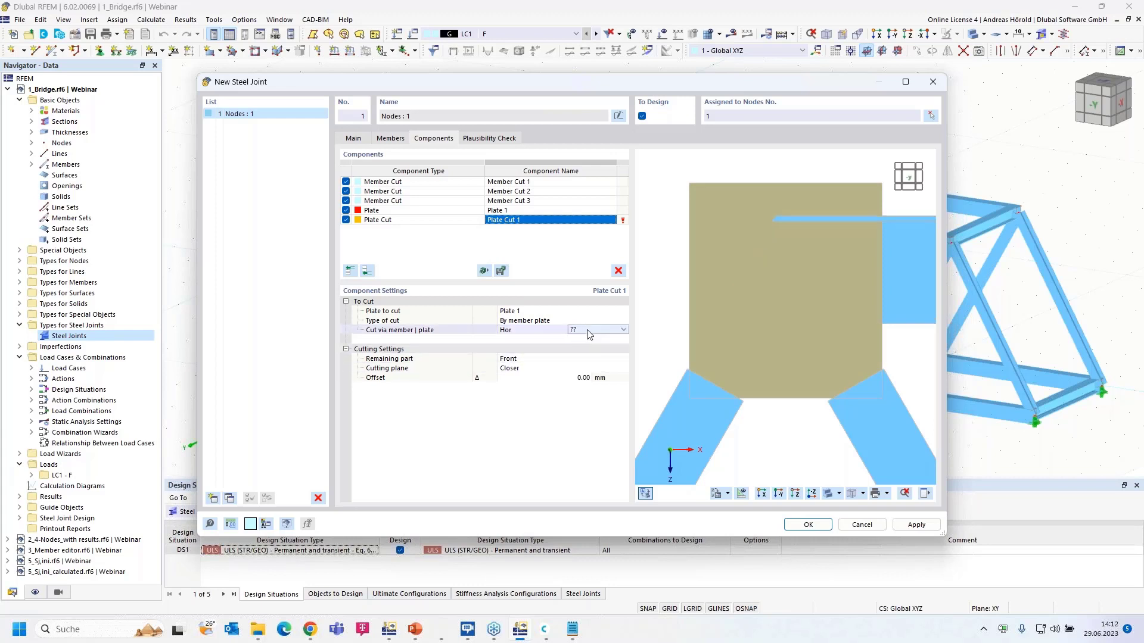
{"action": "left_click", "coordinate": [624, 332]}
{"action": "left_click", "coordinate": [620, 331]}
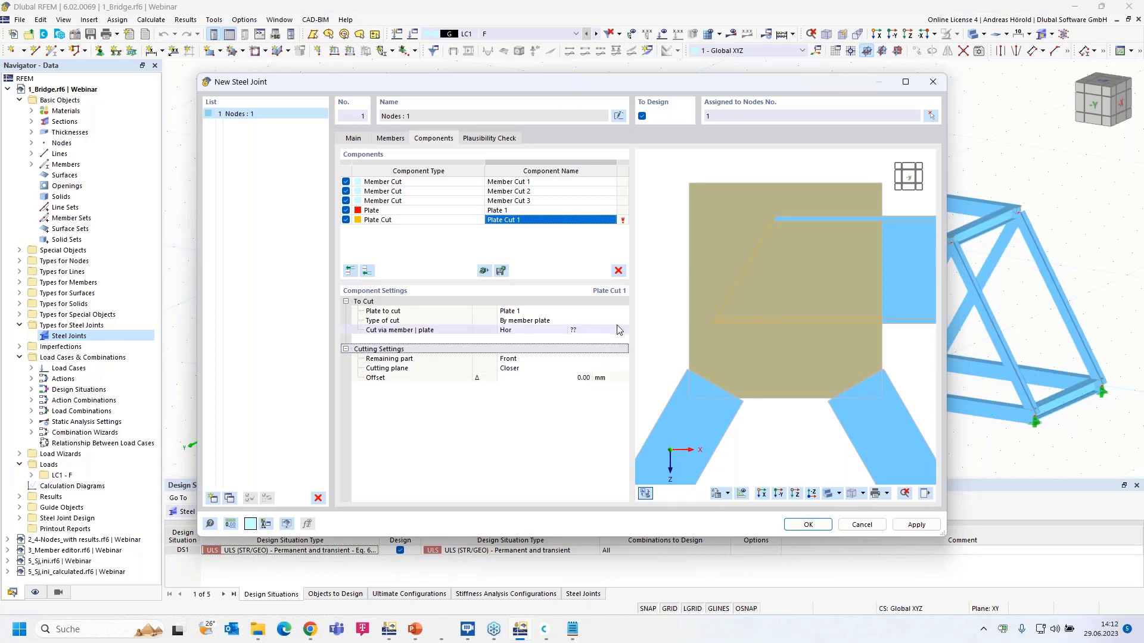
{"action": "left_click", "coordinate": [619, 330]}
{"action": "left_click", "coordinate": [623, 330]}
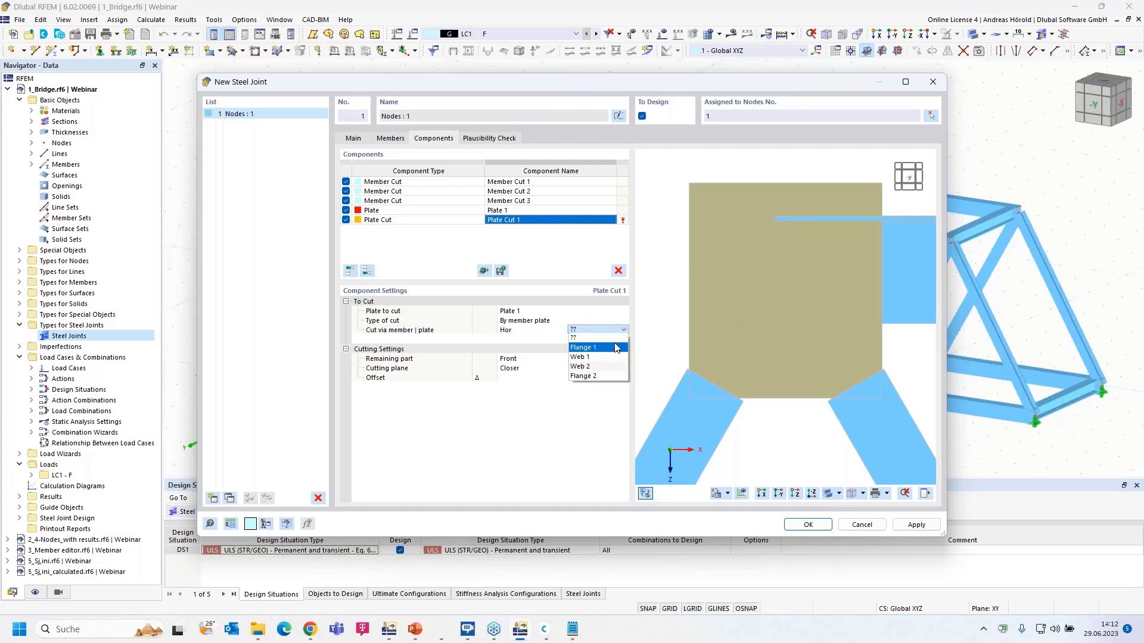
{"action": "left_click", "coordinate": [616, 348]}
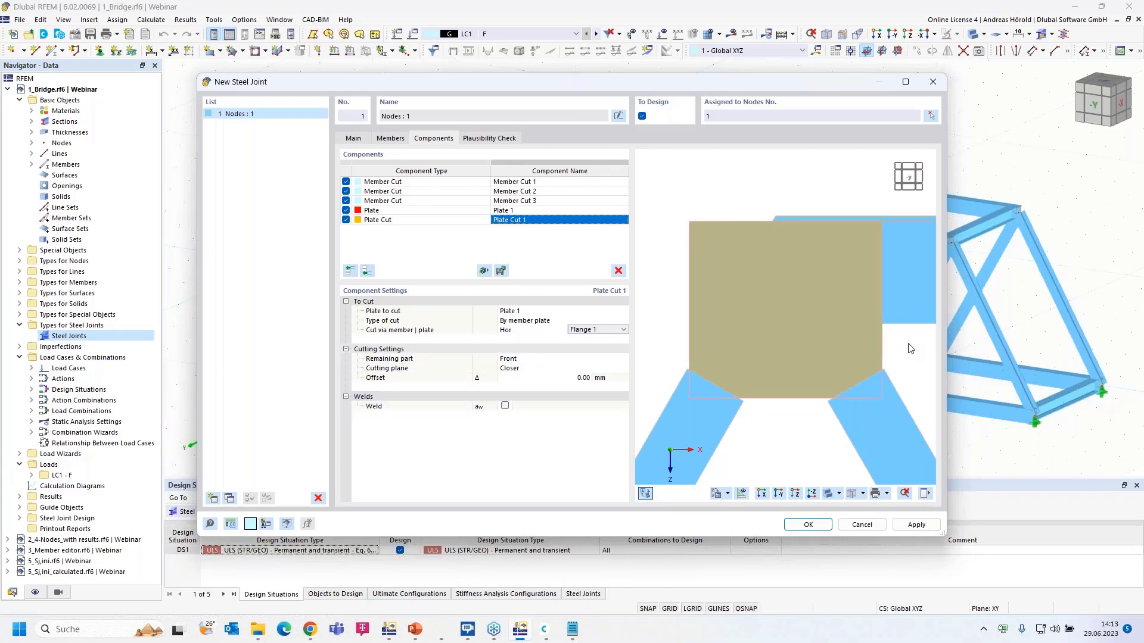
- Activate a weld along the cut edge under the Hor flange and set its type to Fillet weld - rear side
{"action": "middle_click_drag", "start_coordinate": [907, 347], "coordinate": [703, 344], "text": "ctrl"}
{"action": "scroll", "coordinate": [748, 267], "scroll_direction": "up", "scroll_amount": 4}
{"action": "middle_click_drag", "start_coordinate": [730, 235], "coordinate": [760, 350]}
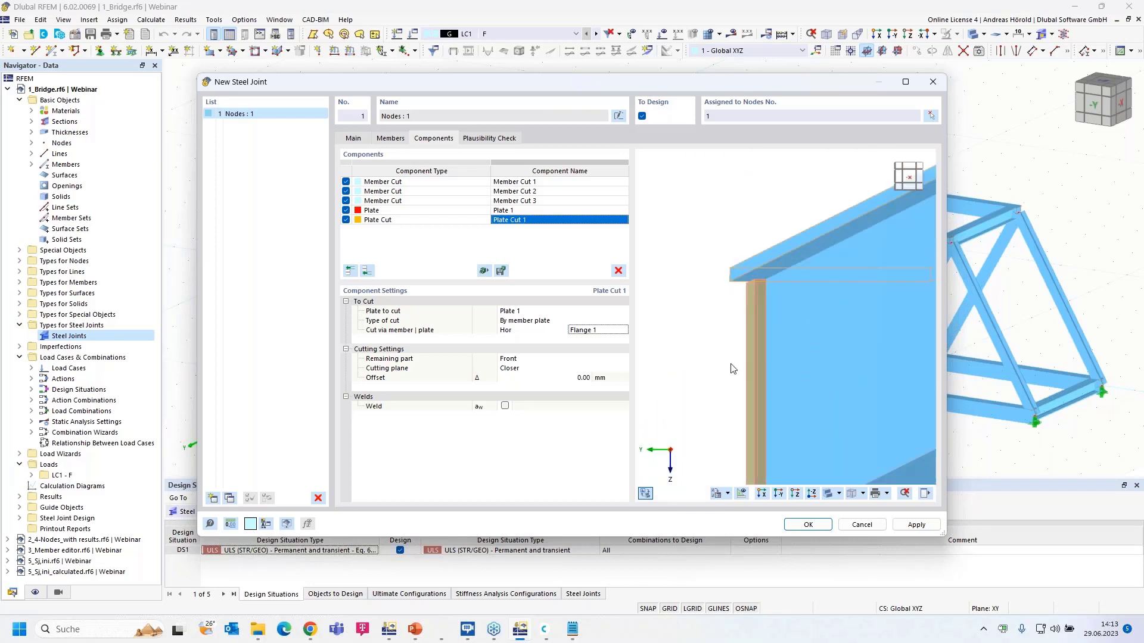
{"action": "left_click", "coordinate": [505, 405]}
{"action": "scroll", "coordinate": [783, 292], "scroll_direction": "up", "scroll_amount": 3}
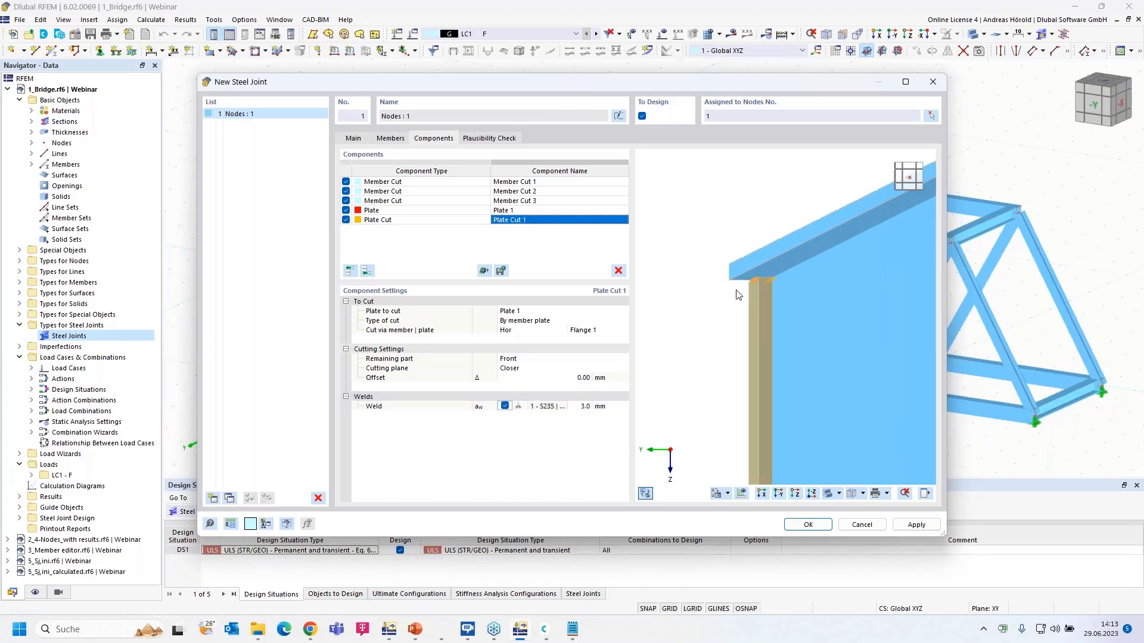
{"action": "scroll", "coordinate": [783, 287], "scroll_direction": "up", "scroll_amount": 3}
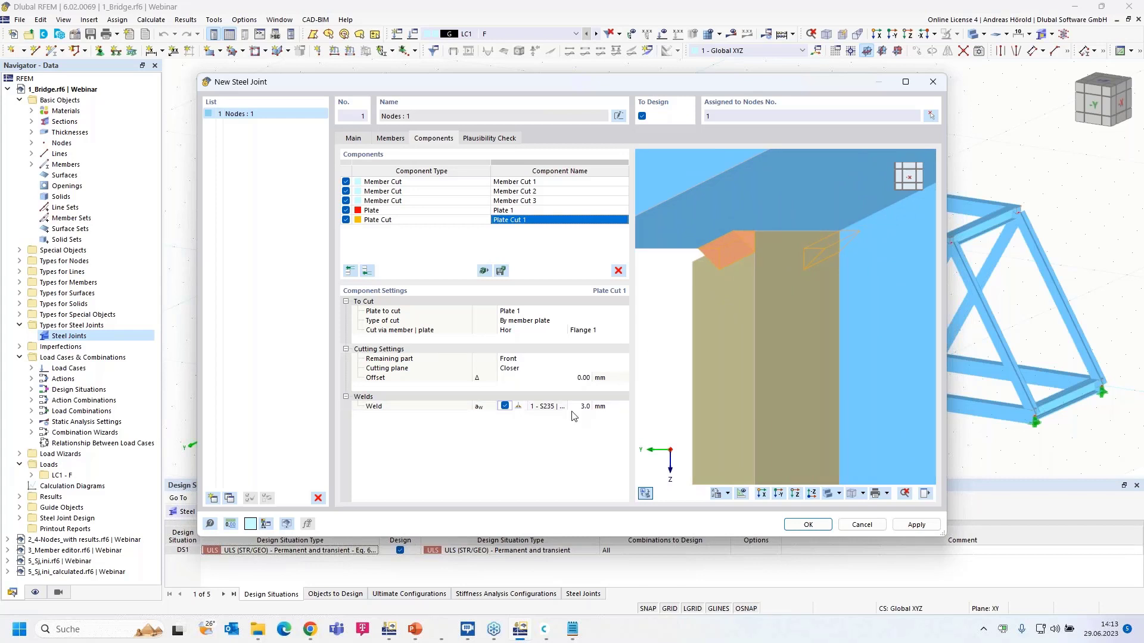
{"action": "left_click", "coordinate": [518, 407]}
{"action": "left_click", "coordinate": [523, 406]}
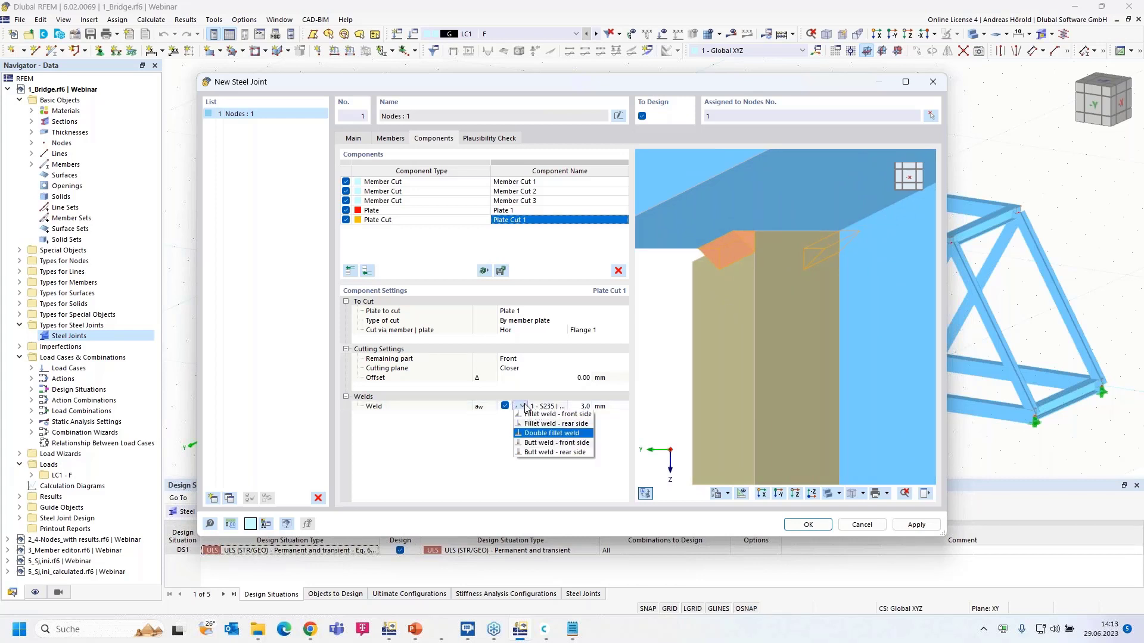
{"action": "left_click", "coordinate": [558, 425]}
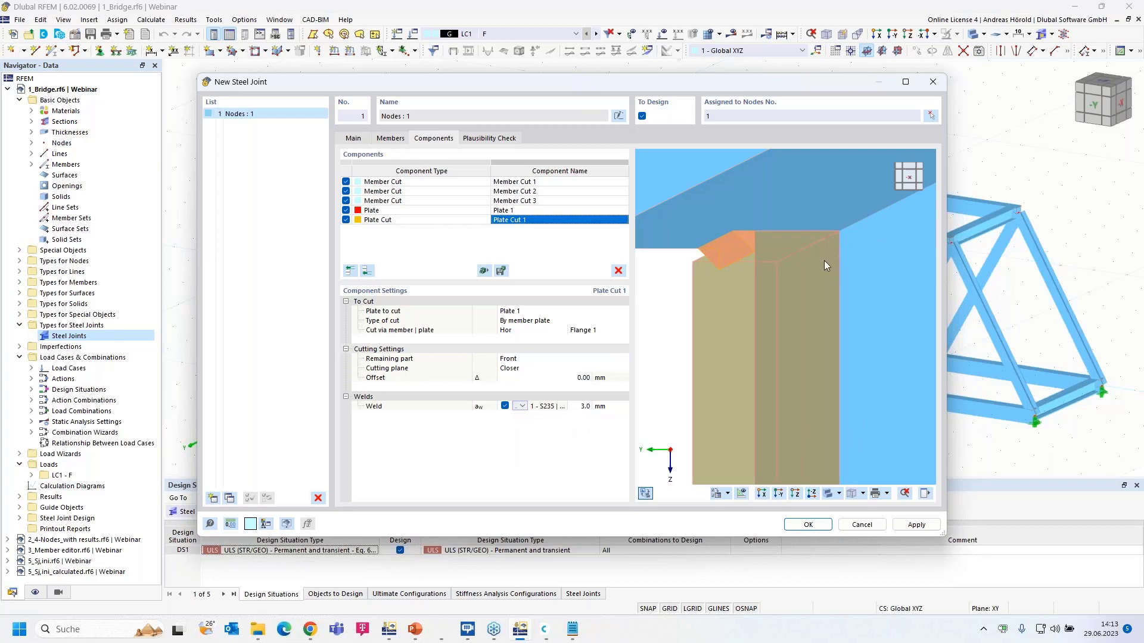
- Set the thickness of the plate cut's fillet weld to 8 mm
{"action": "scroll", "coordinate": [763, 302], "scroll_direction": "down", "scroll_amount": 3}
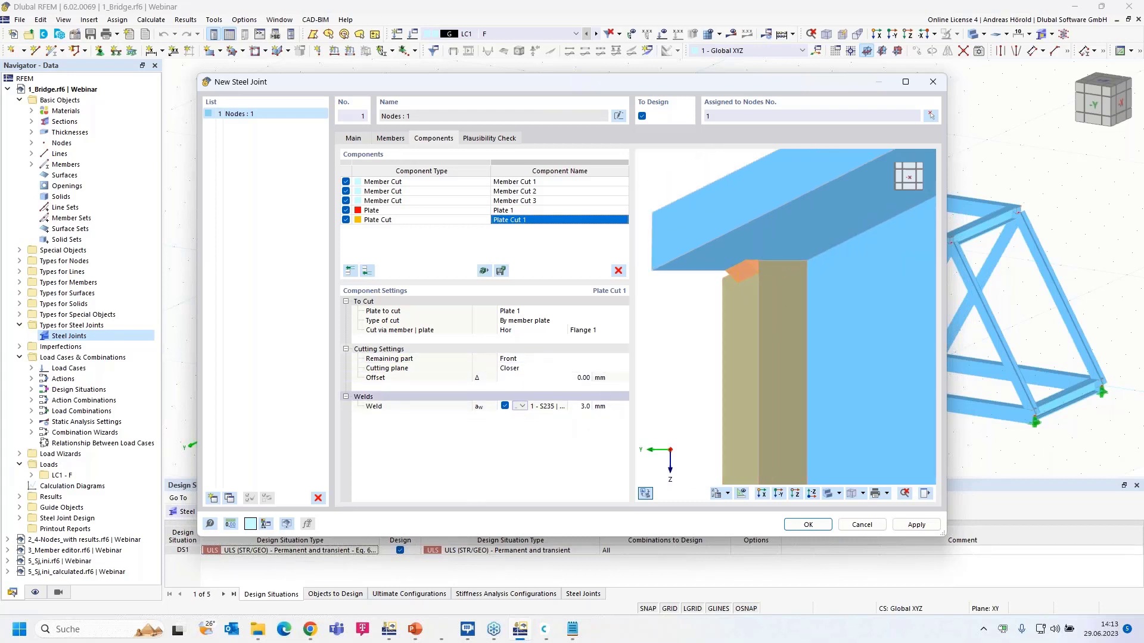
{"action": "left_click", "coordinate": [580, 407]}
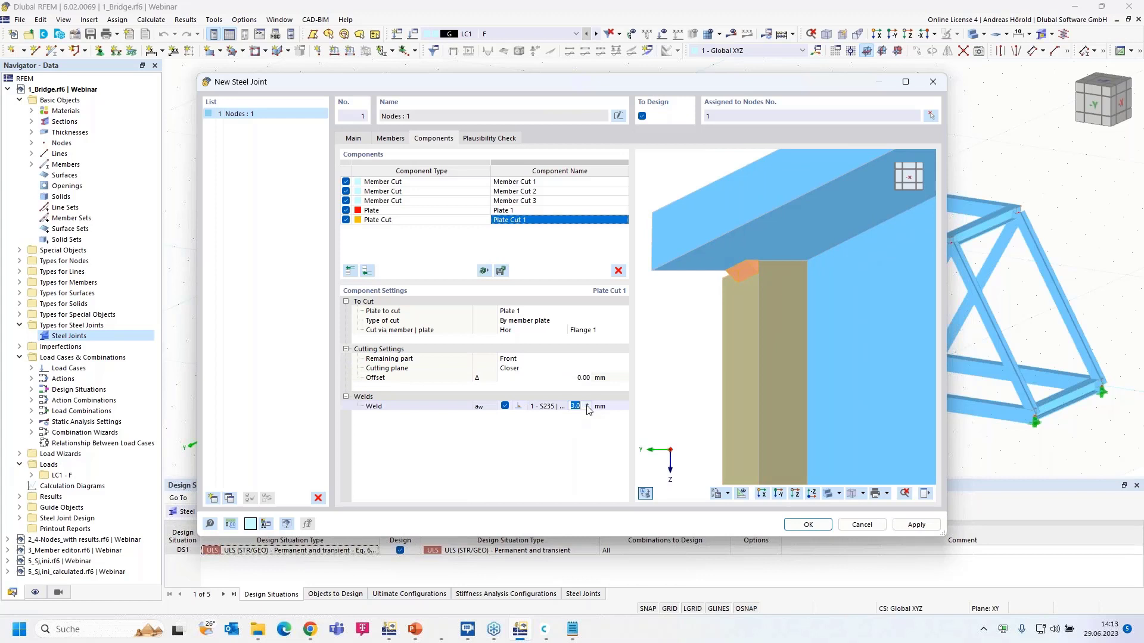
{"action": "type", "text": "8"}
{"action": "left_click", "coordinate": [586, 430]}
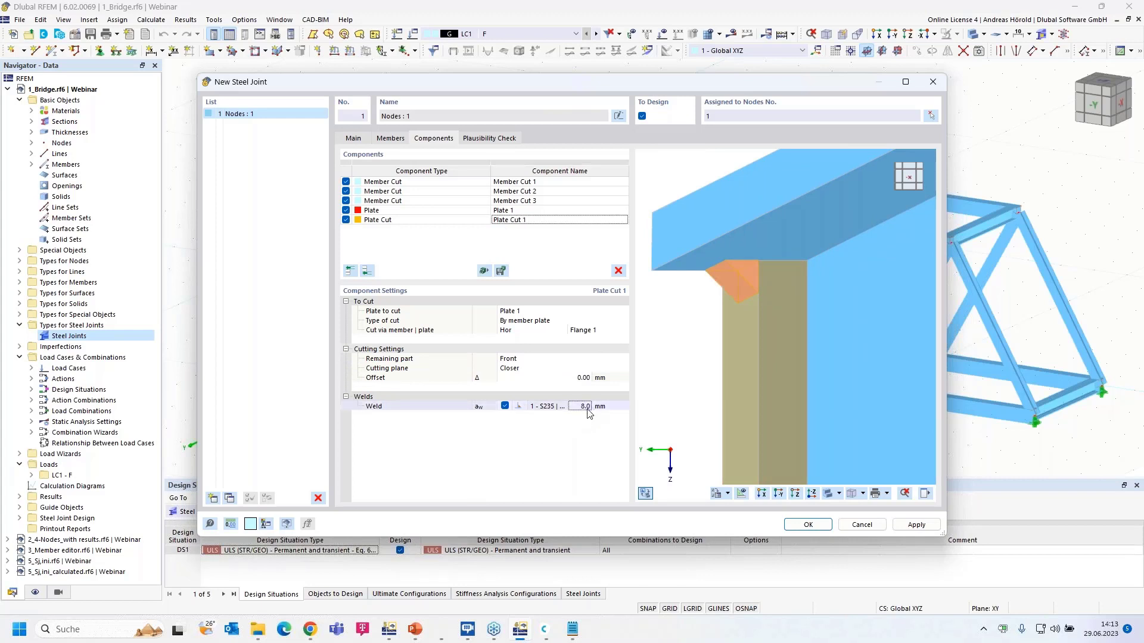
- Add a second plate cut component that trims Plate 1 by the member plate Dia 1 | Web
{"action": "left_click", "coordinate": [778, 494]}
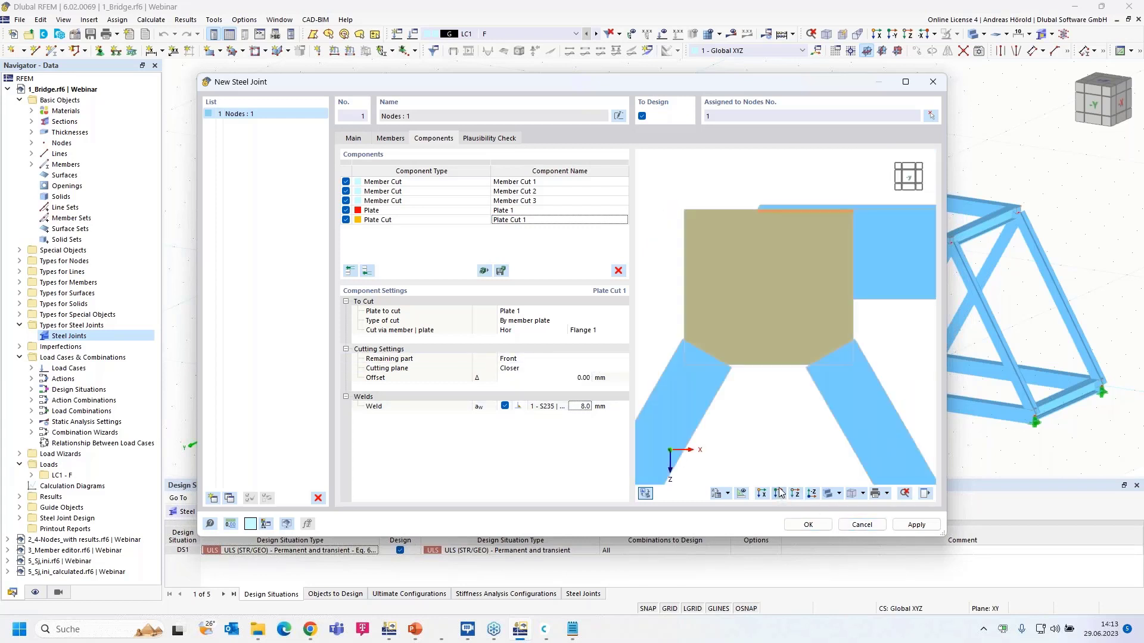
{"action": "left_click", "coordinate": [367, 271]}
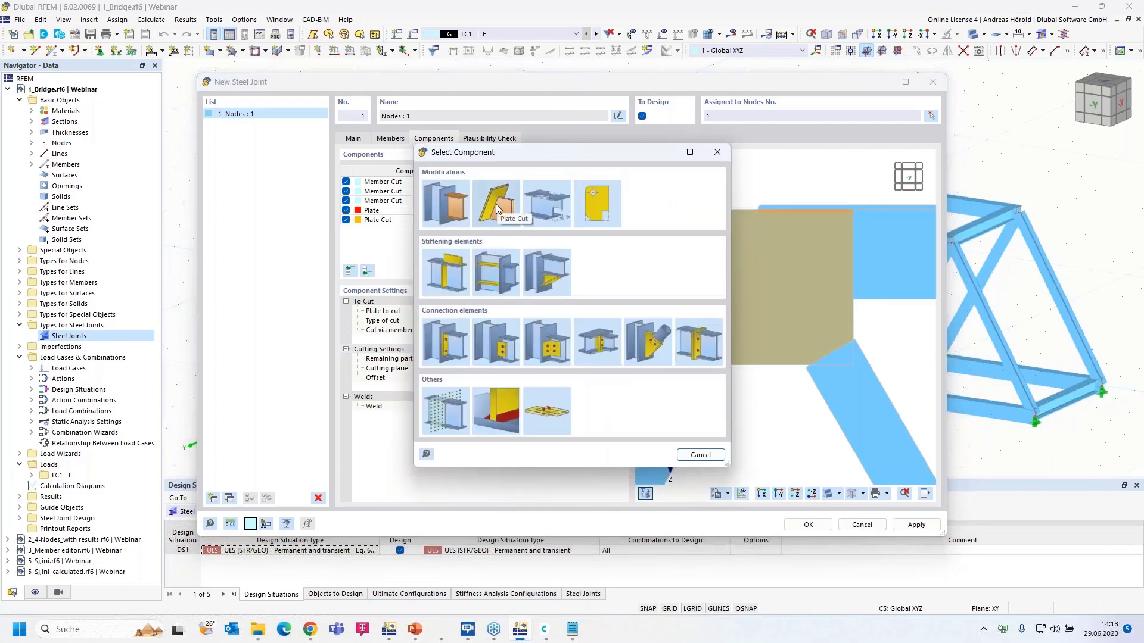
{"action": "left_click", "coordinate": [495, 204]}
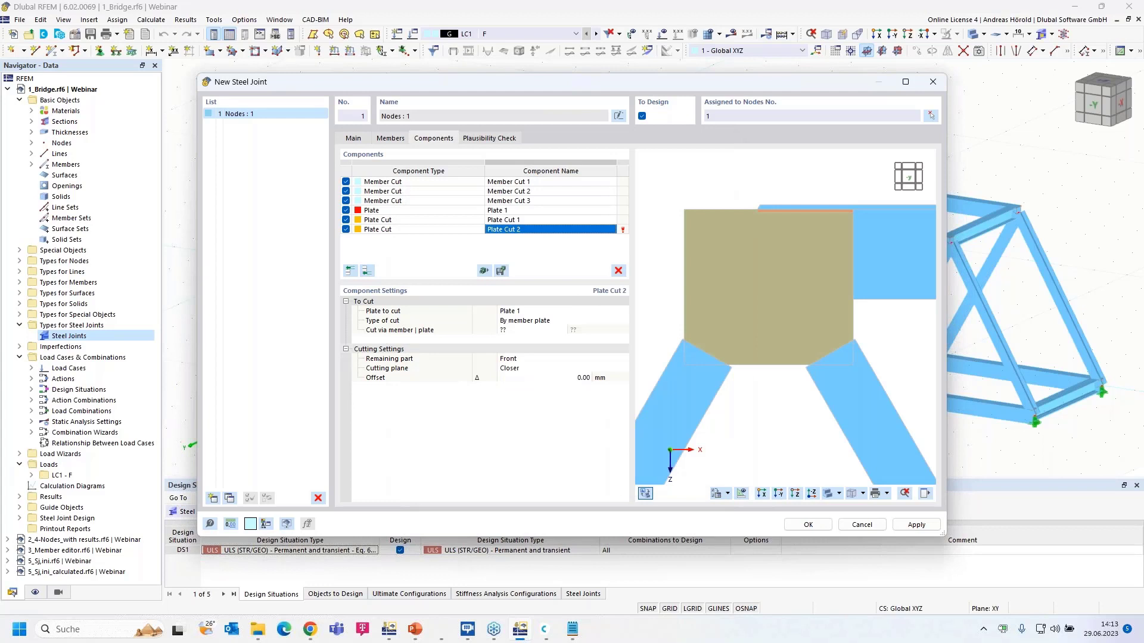
{"action": "left_click", "coordinate": [517, 330]}
{"action": "left_click", "coordinate": [562, 330]}
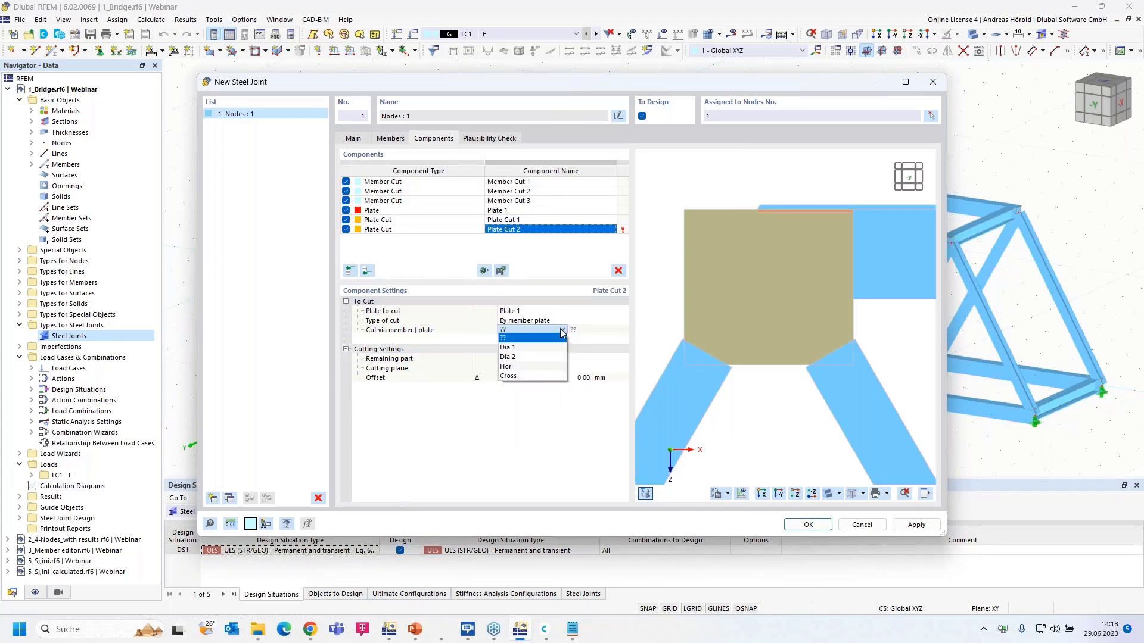
{"action": "left_click", "coordinate": [538, 348]}
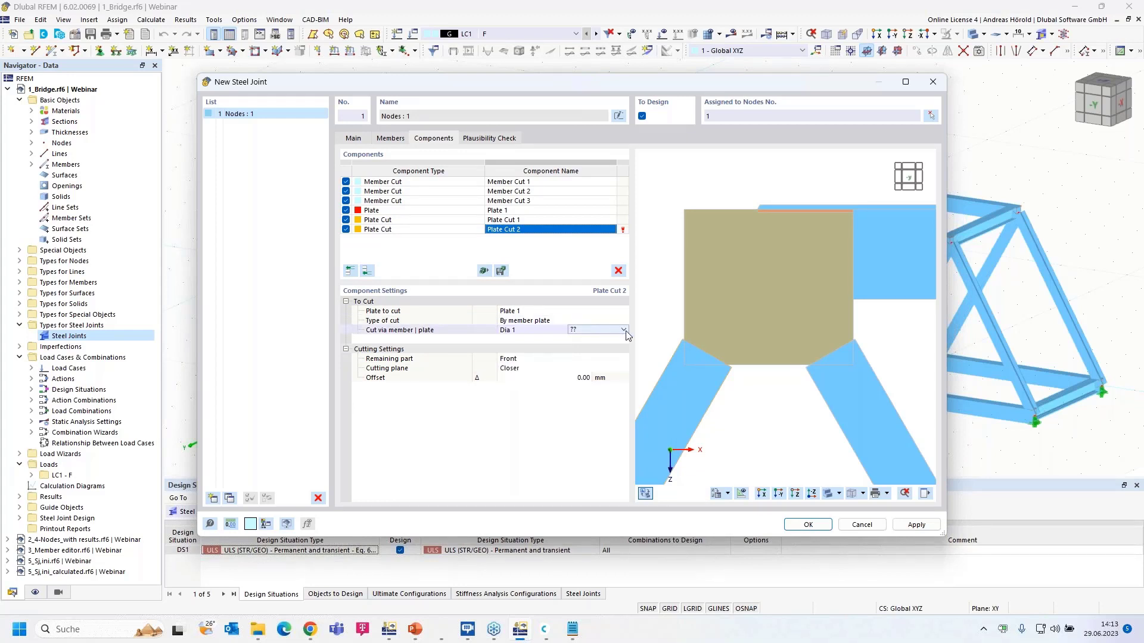
{"action": "left_click", "coordinate": [625, 331]}
{"action": "left_click", "coordinate": [603, 358]}
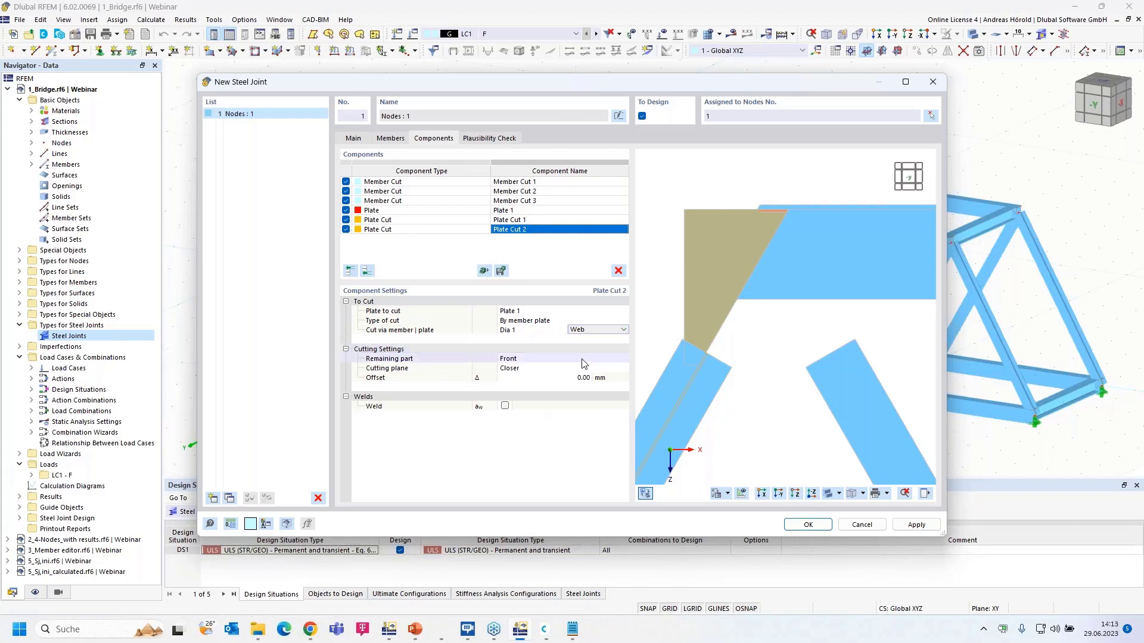
- Set the remaining part of the second plate cut to Rear
{"action": "left_click", "coordinate": [527, 360]}
{"action": "left_click", "coordinate": [526, 360]}
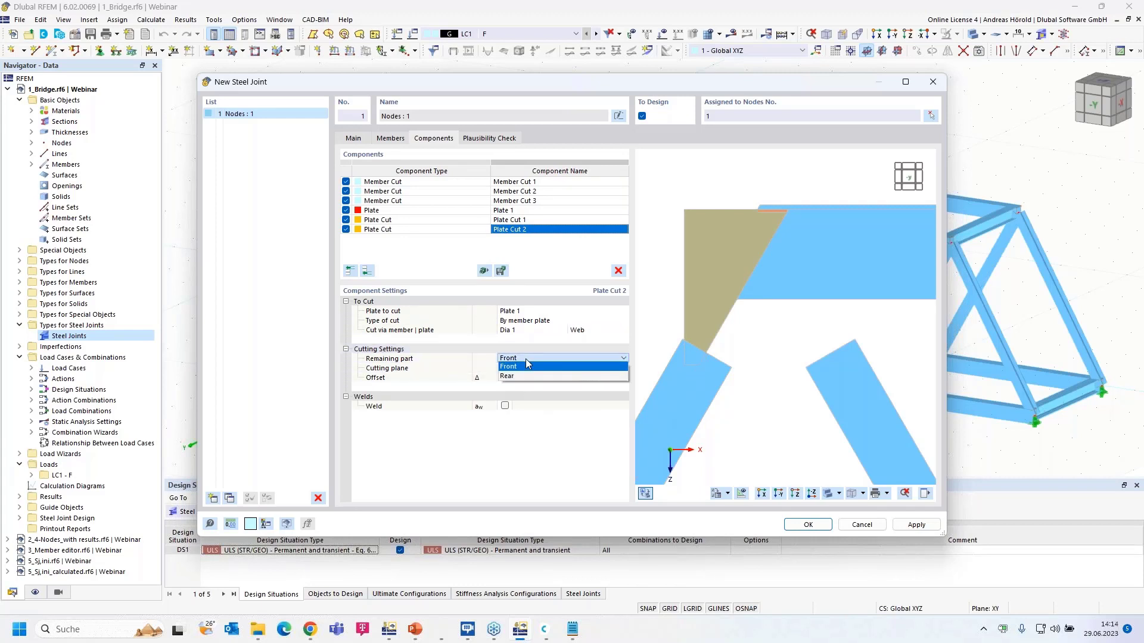
{"action": "left_click", "coordinate": [520, 378]}
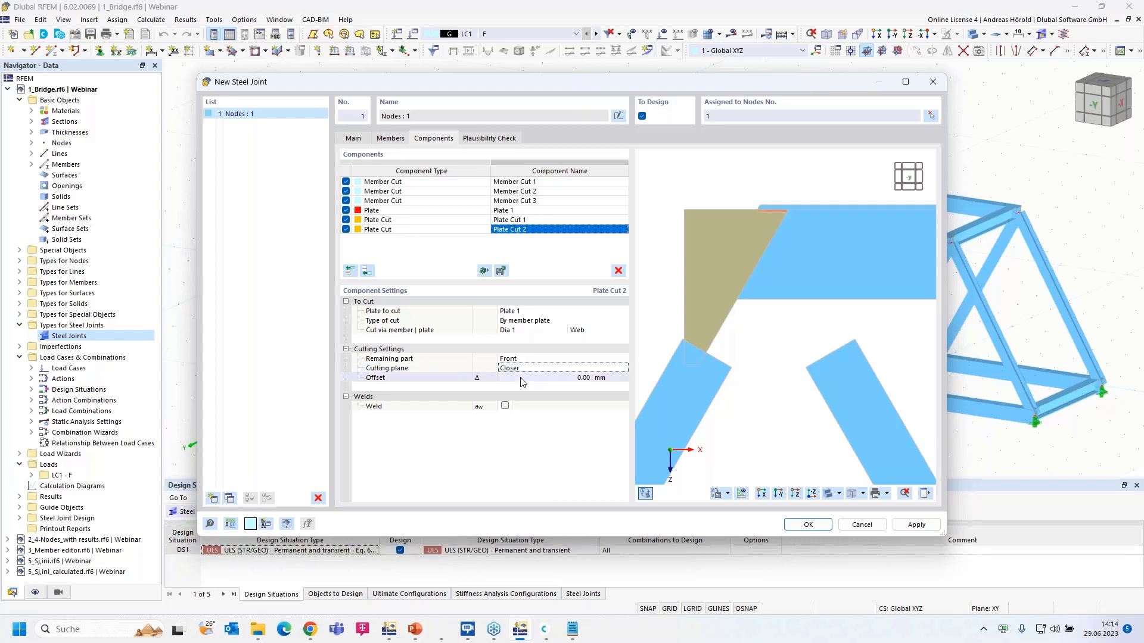
{"action": "left_click", "coordinate": [564, 359]}
{"action": "left_click", "coordinate": [566, 359]}
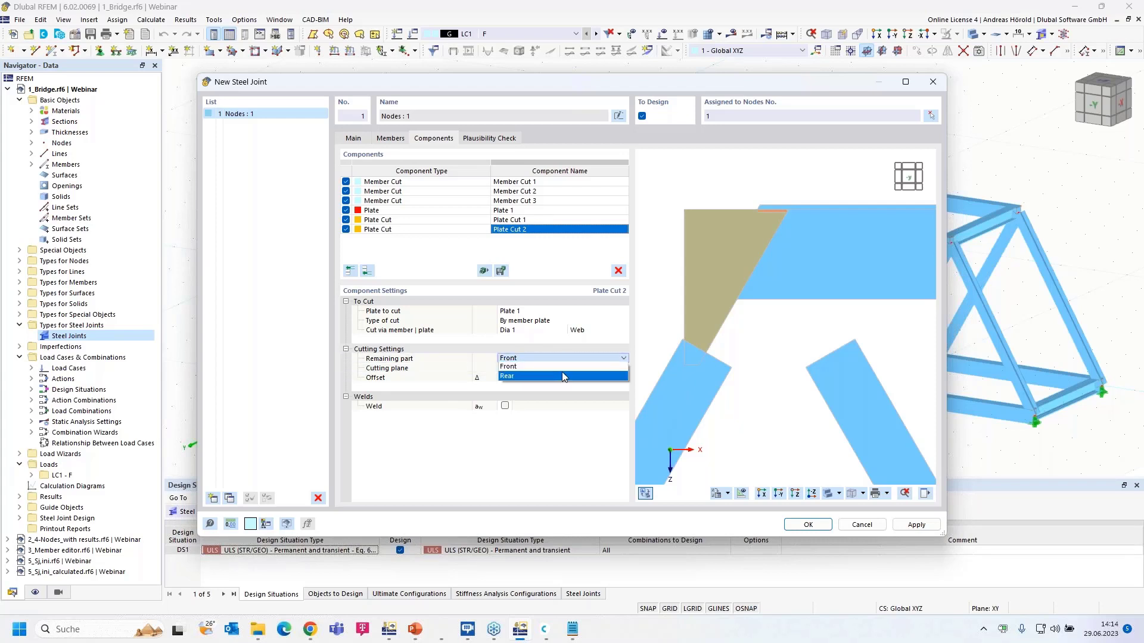
{"action": "left_click", "coordinate": [562, 375]}
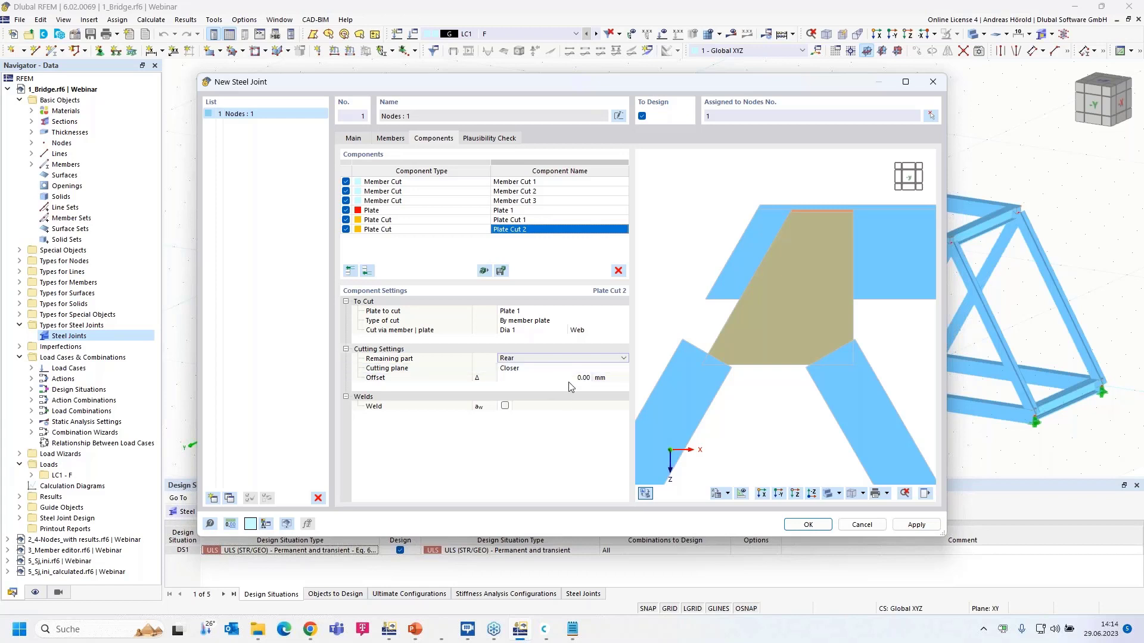
- Offset the cutting plane of the second plate cut by -125 mm
{"action": "left_click", "coordinate": [548, 378]}
{"action": "type", "text": "-125"}
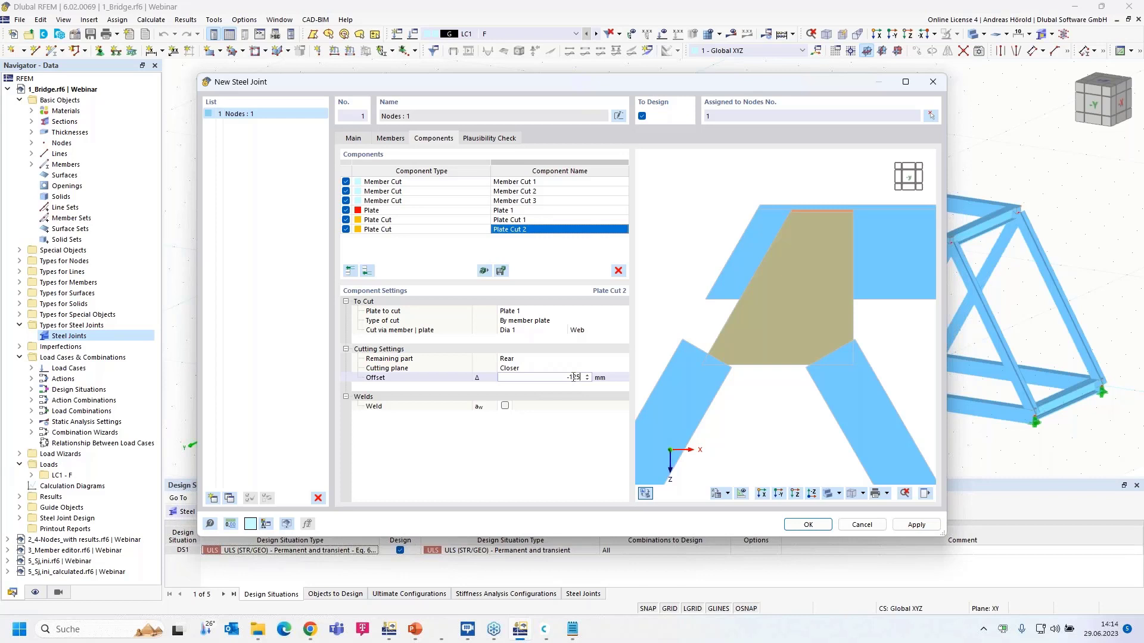
{"action": "key", "text": "Return"}
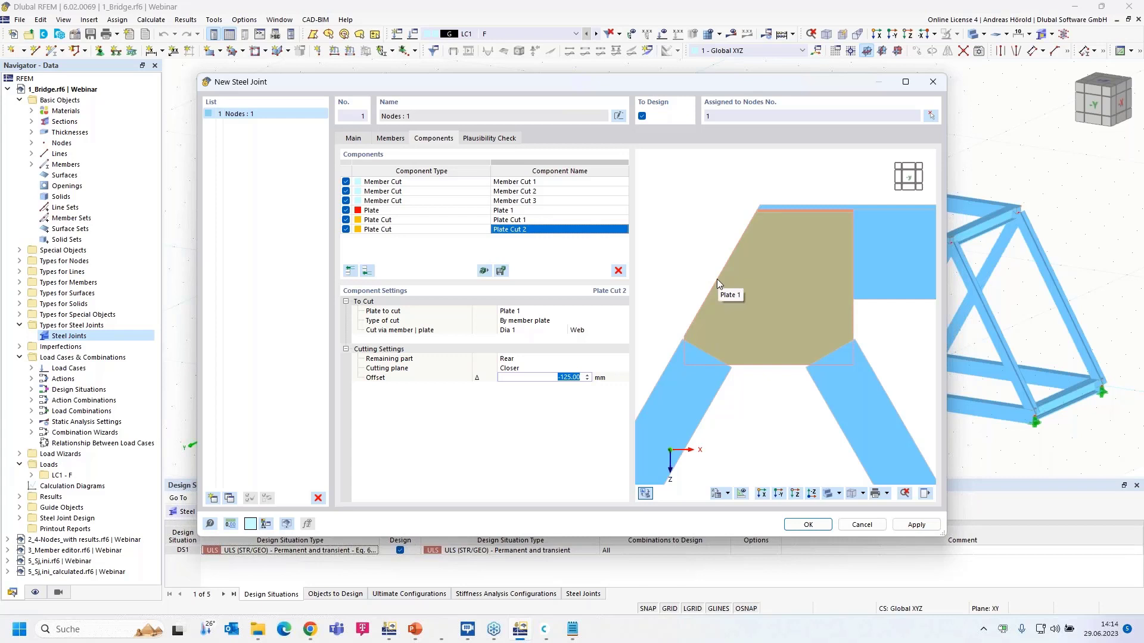
- Add a Plate Editor component for Plate 1 and set its type of operation to Opening
{"action": "left_click", "coordinate": [366, 271]}
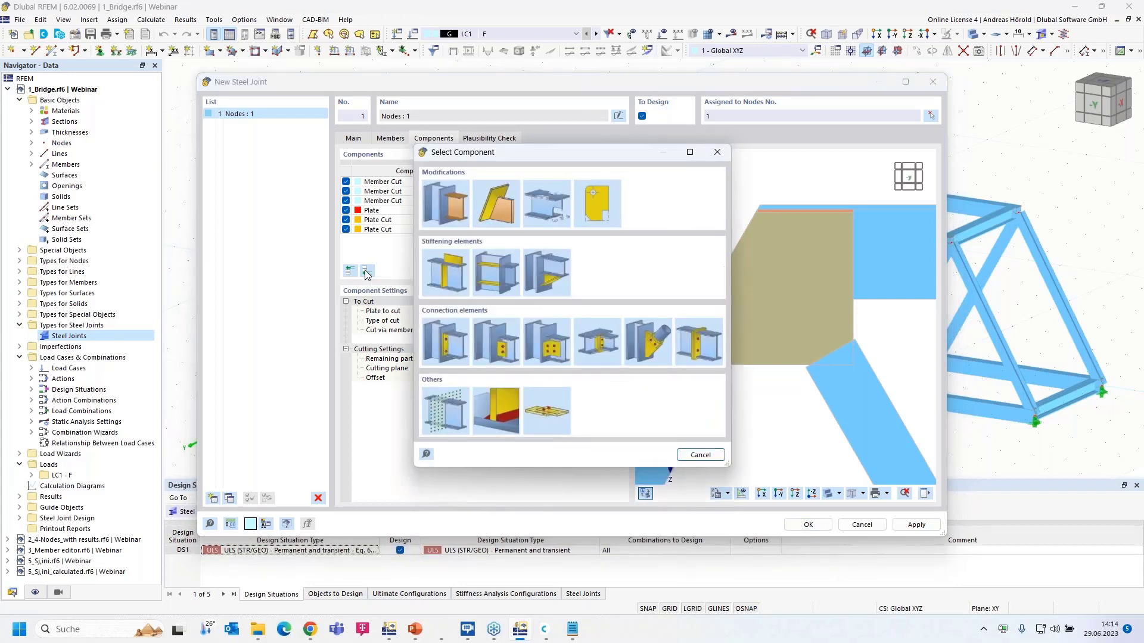
{"action": "double_click", "coordinate": [598, 205]}
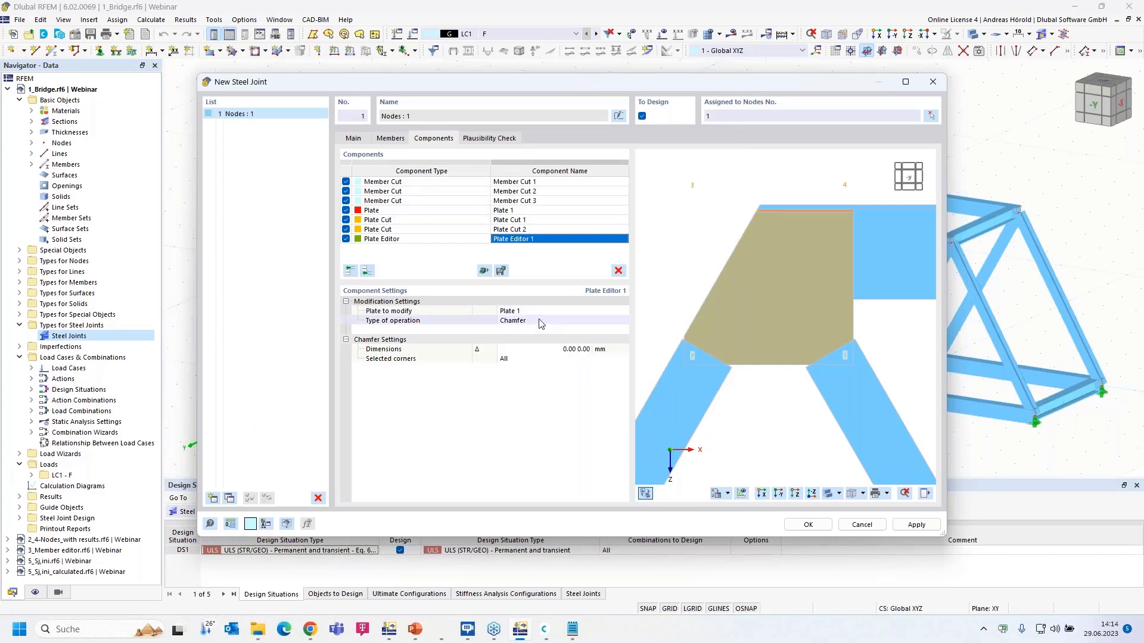
{"action": "left_click", "coordinate": [542, 321]}
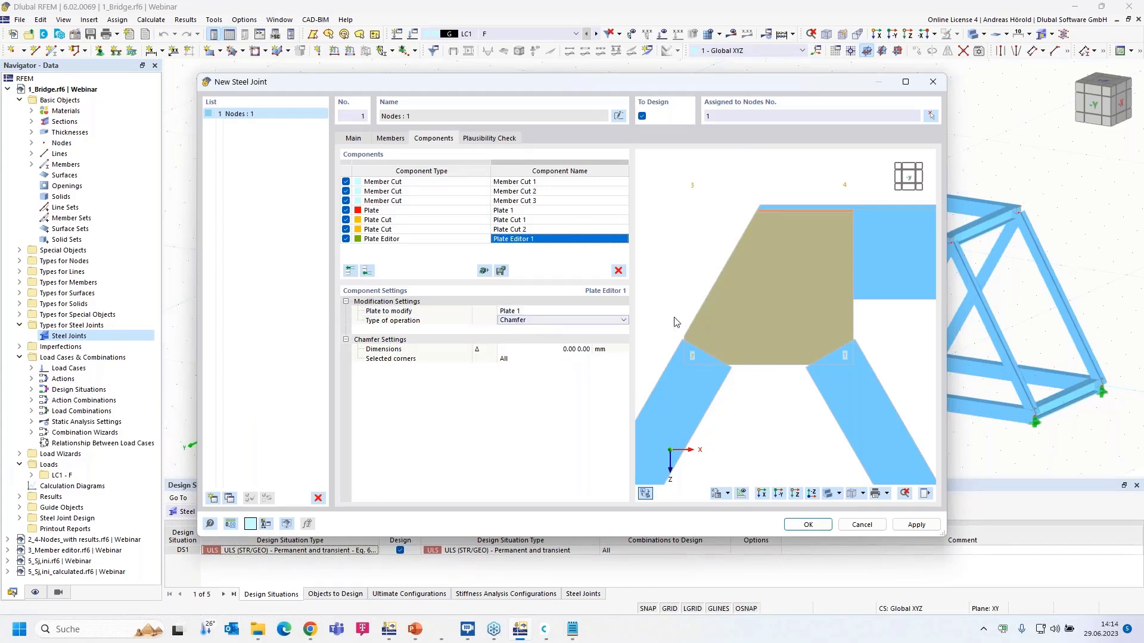
{"action": "left_click", "coordinate": [623, 321]}
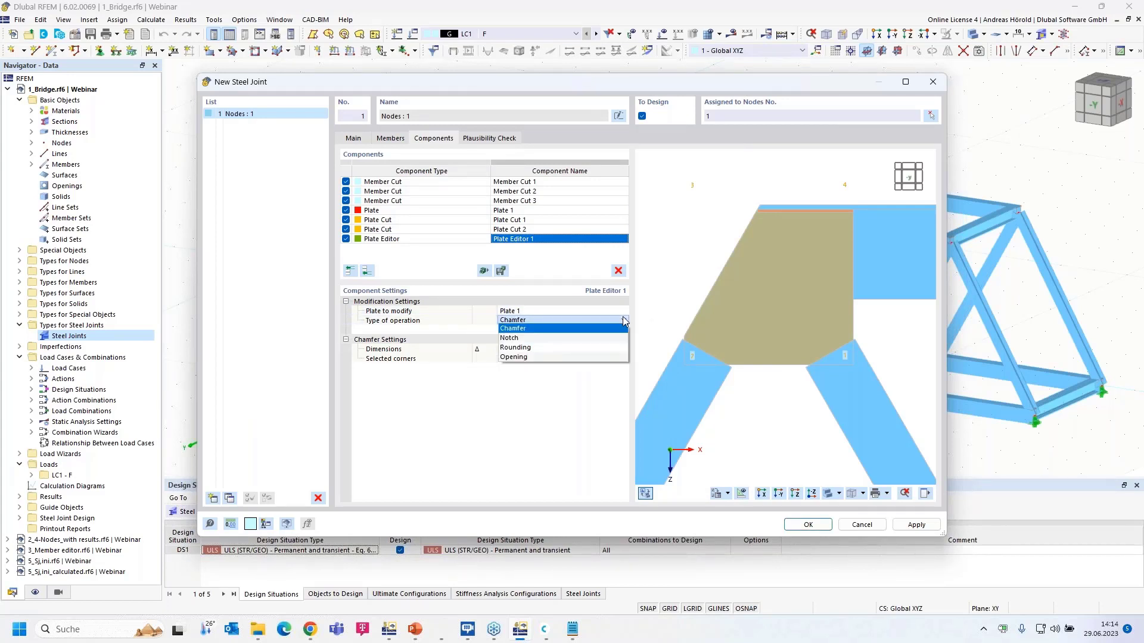
{"action": "left_click", "coordinate": [552, 358]}
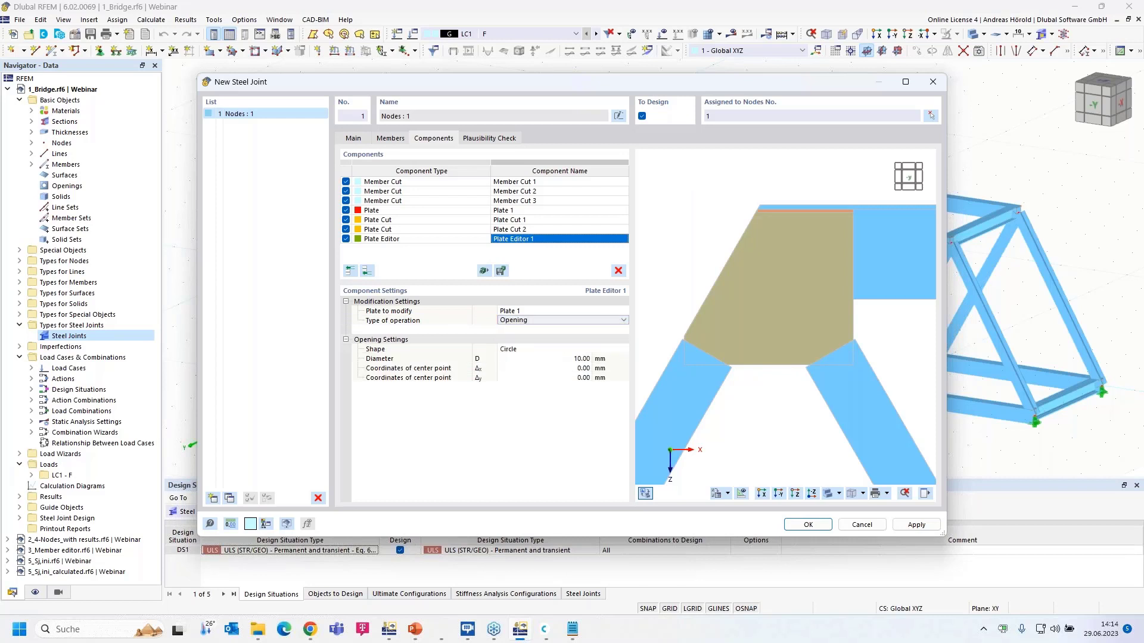
- Set the shape of the plate opening to Hexagon
{"action": "left_click", "coordinate": [546, 350]}
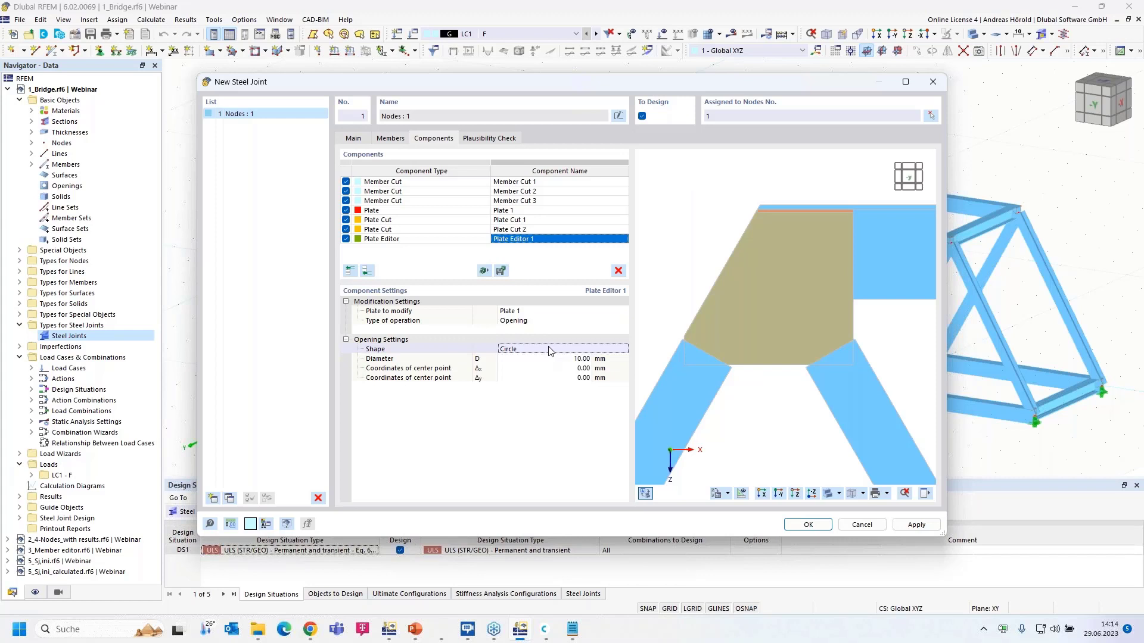
{"action": "left_click", "coordinate": [623, 349]}
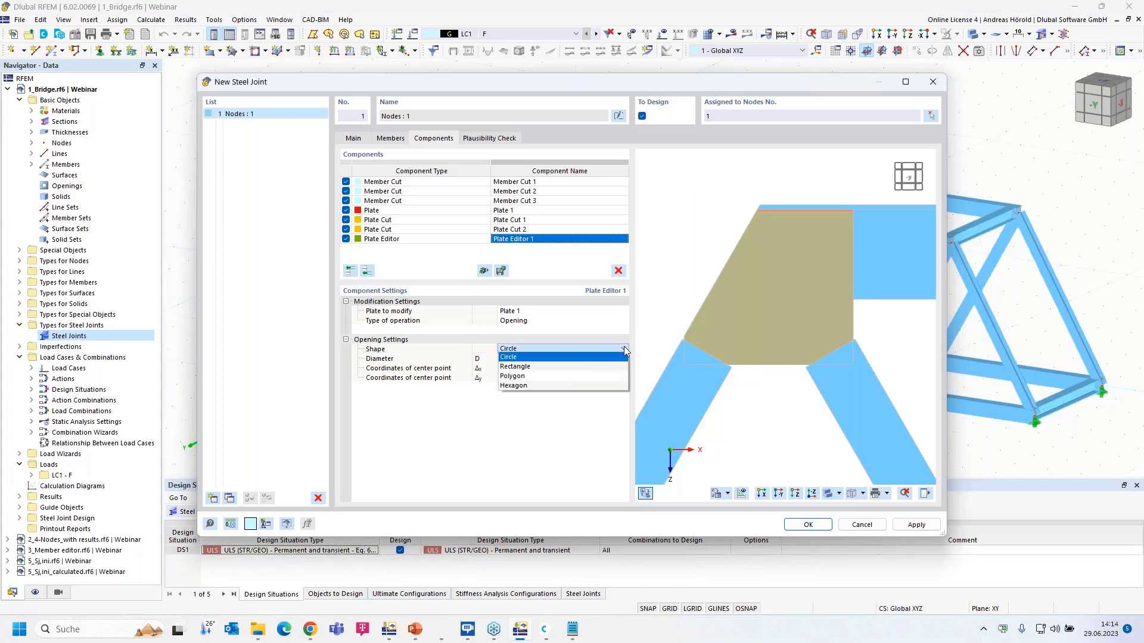
{"action": "left_click", "coordinate": [567, 384]}
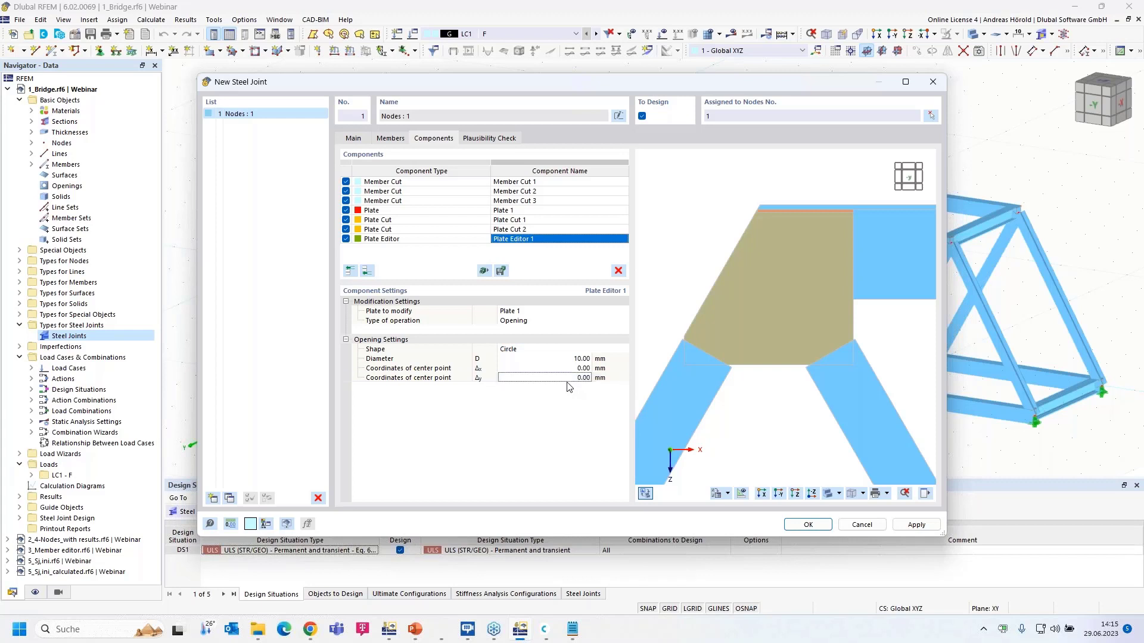
{"action": "left_click", "coordinate": [571, 349]}
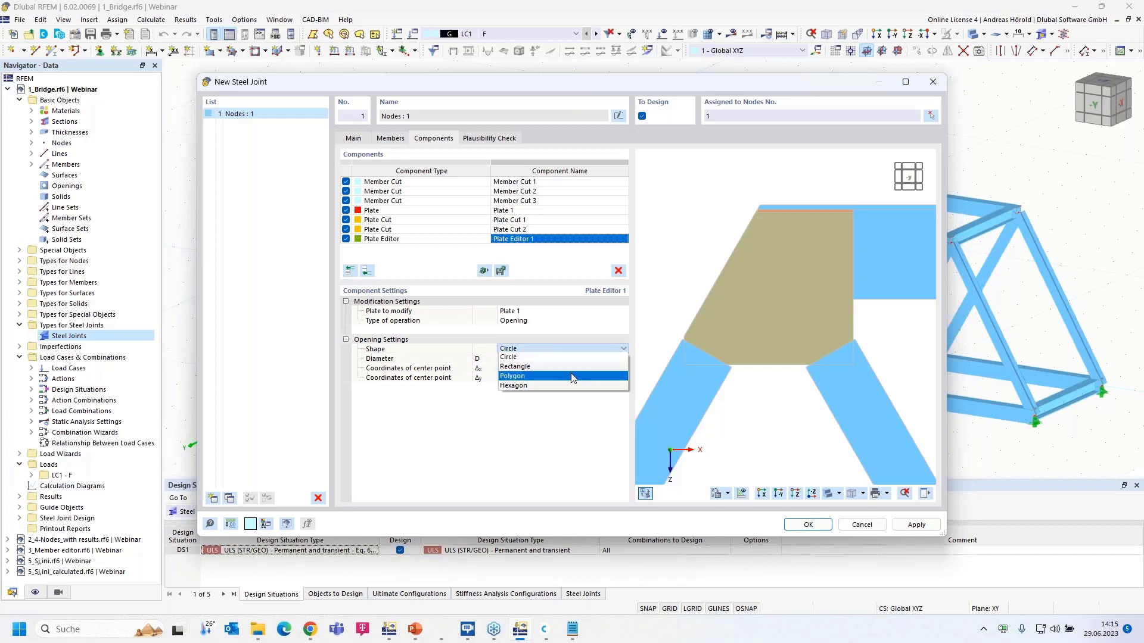
{"action": "left_click", "coordinate": [576, 386]}
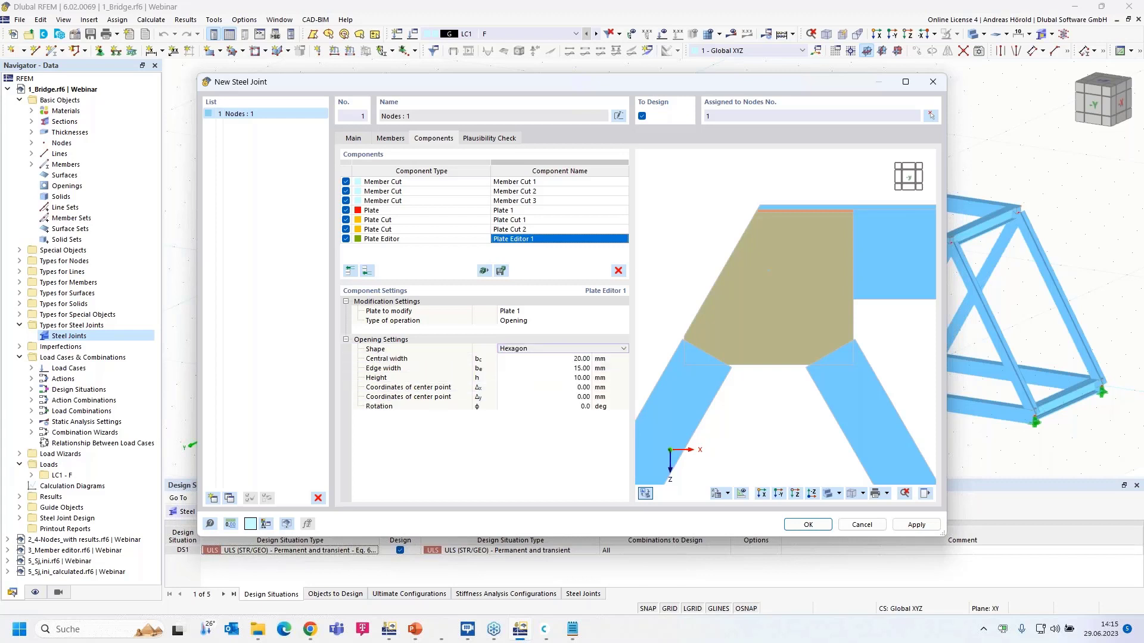
- Size the hexagonal opening with a central width of 300.11 mm, an edge width of 150 mm and a height of 260 mm
{"action": "left_click", "coordinate": [582, 360]}
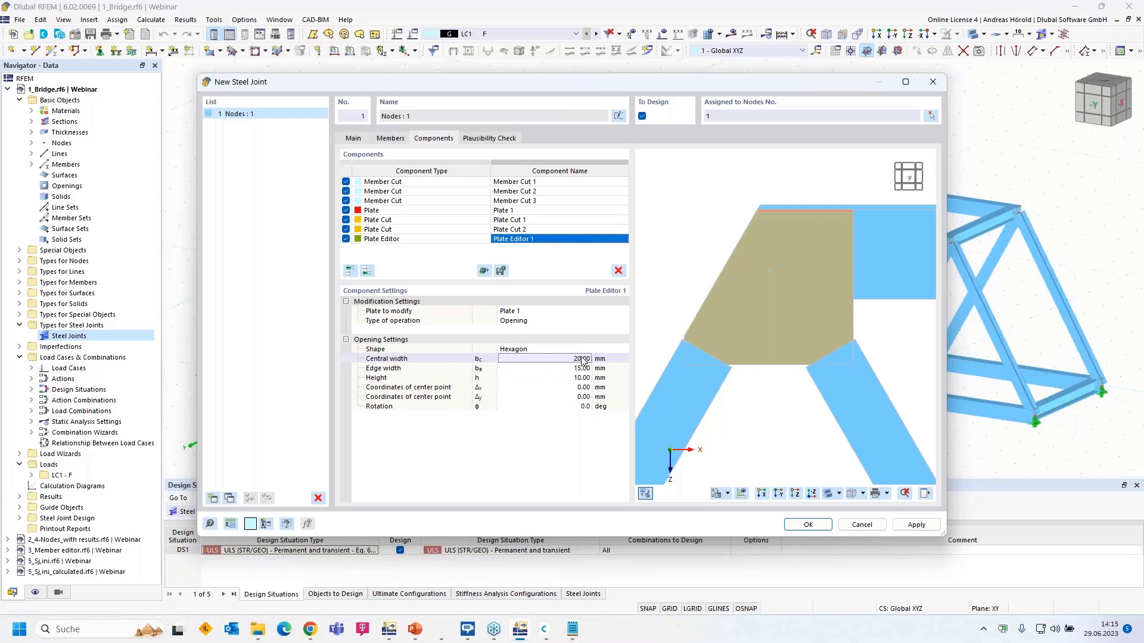
{"action": "type", "text": "300,11"}
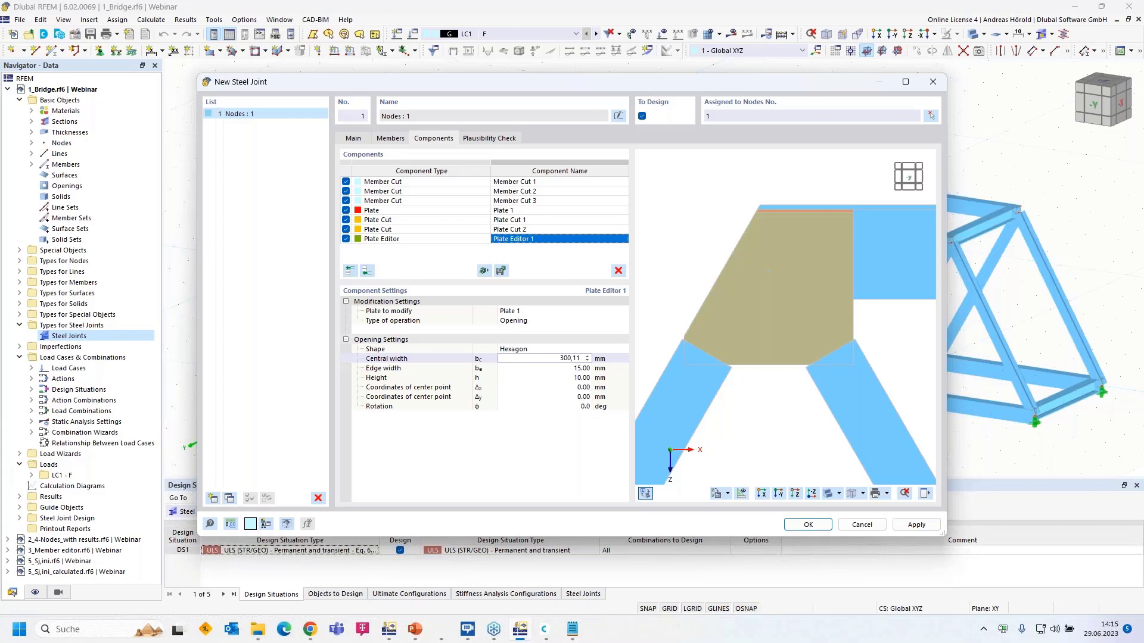
{"action": "key", "text": "Tab"}
{"action": "type", "text": "1500"}
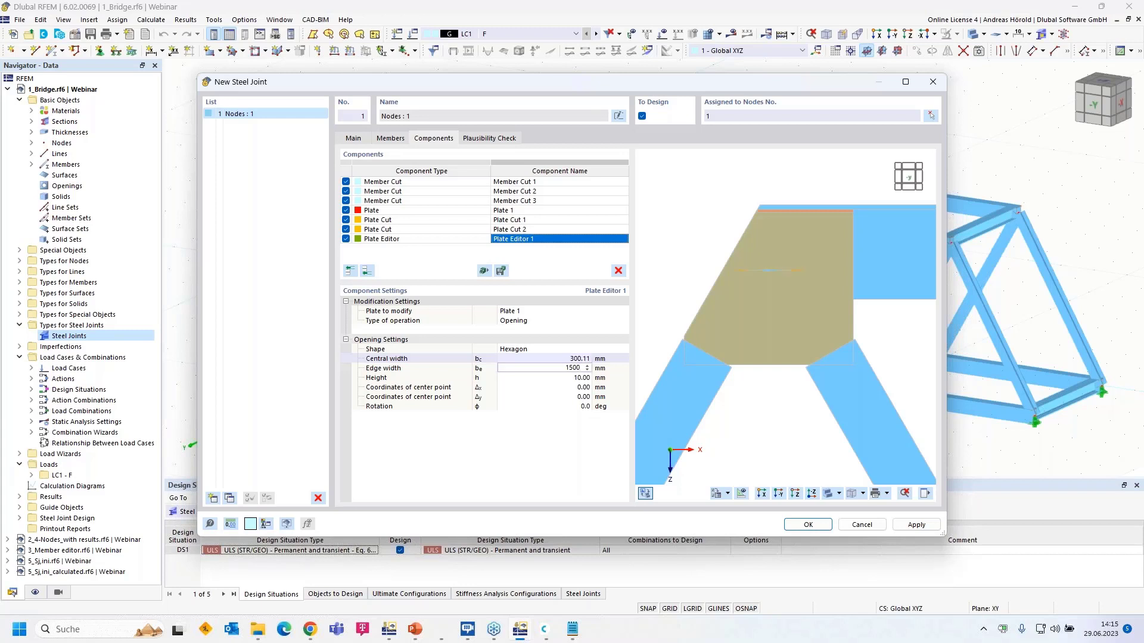
{"action": "key", "text": "BackSpace"}
{"action": "key", "text": "Tab"}
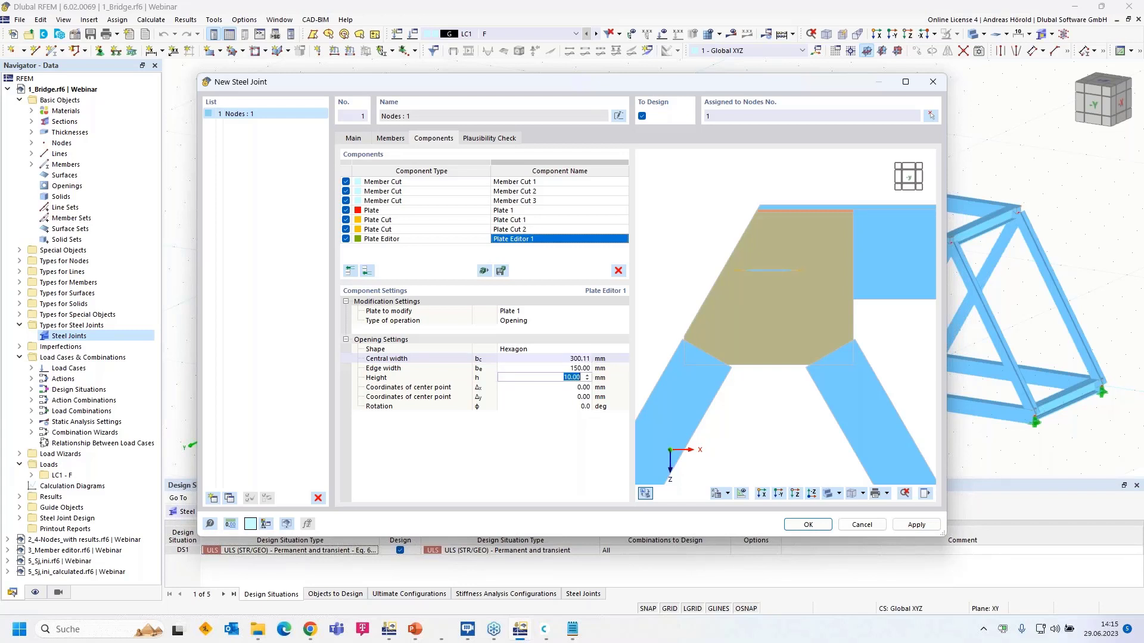
{"action": "type", "text": "260"}
{"action": "key", "text": "Tab"}
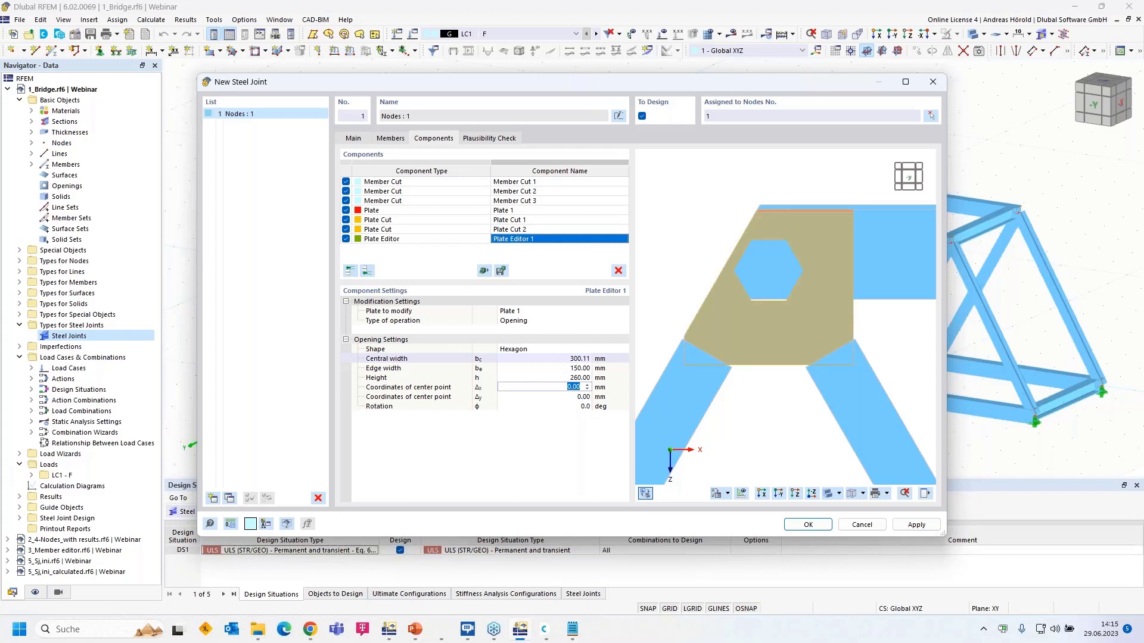
- Shift the centre point of the hexagonal opening by 400 mm in the y-direction
{"action": "key", "text": "Tab"}
{"action": "type", "text": "400"}
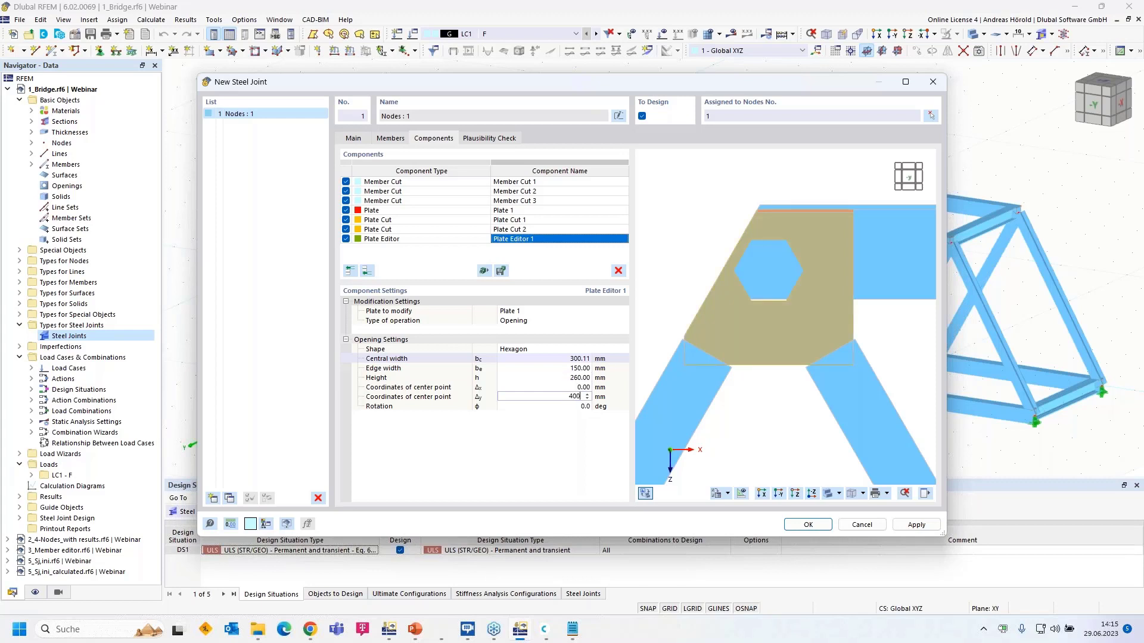
{"action": "key", "text": "Tab"}
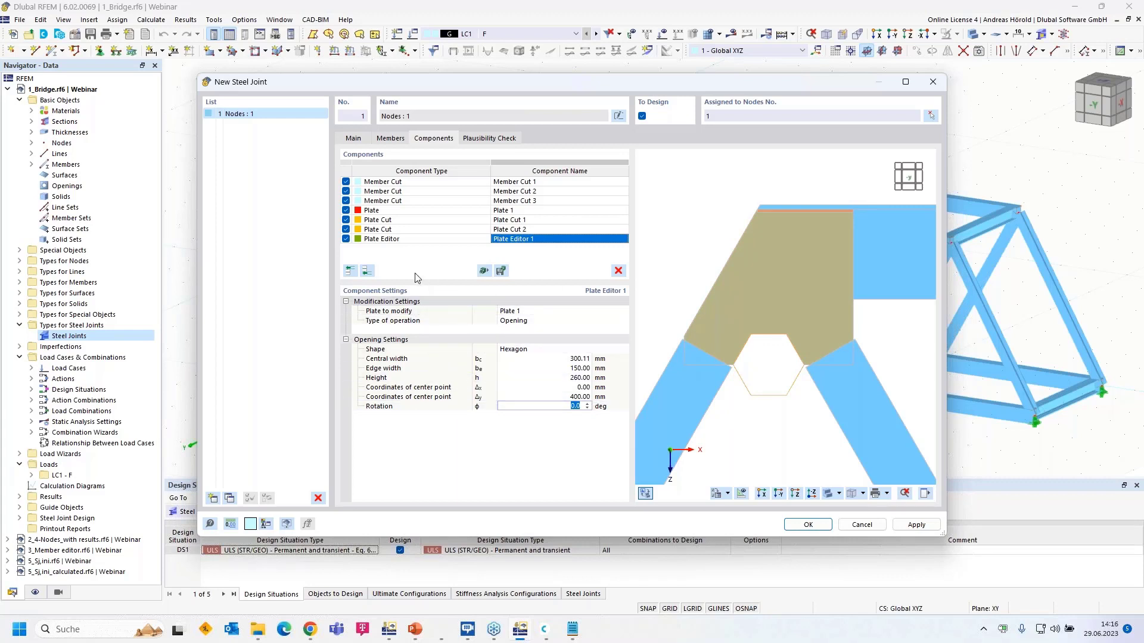
{"action": "scroll", "coordinate": [857, 362], "scroll_direction": "up", "scroll_amount": 2}
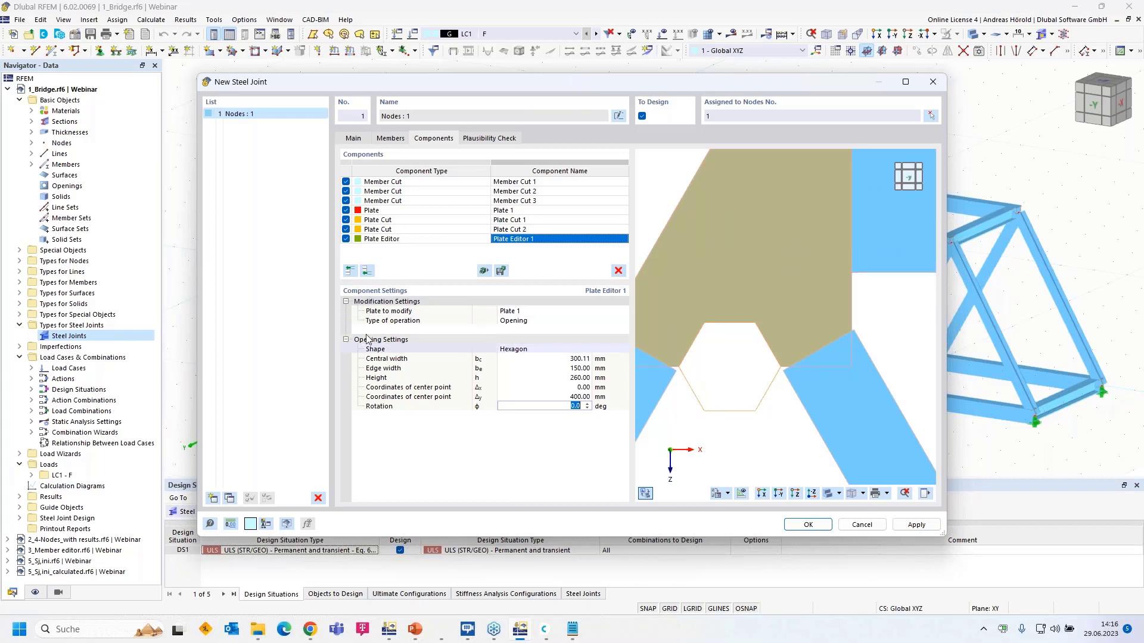
- Add a second Plate Editor component for Plate 1 that chamfers it with dimensions of 207.85 and 120 mm
{"action": "left_click", "coordinate": [366, 274]}
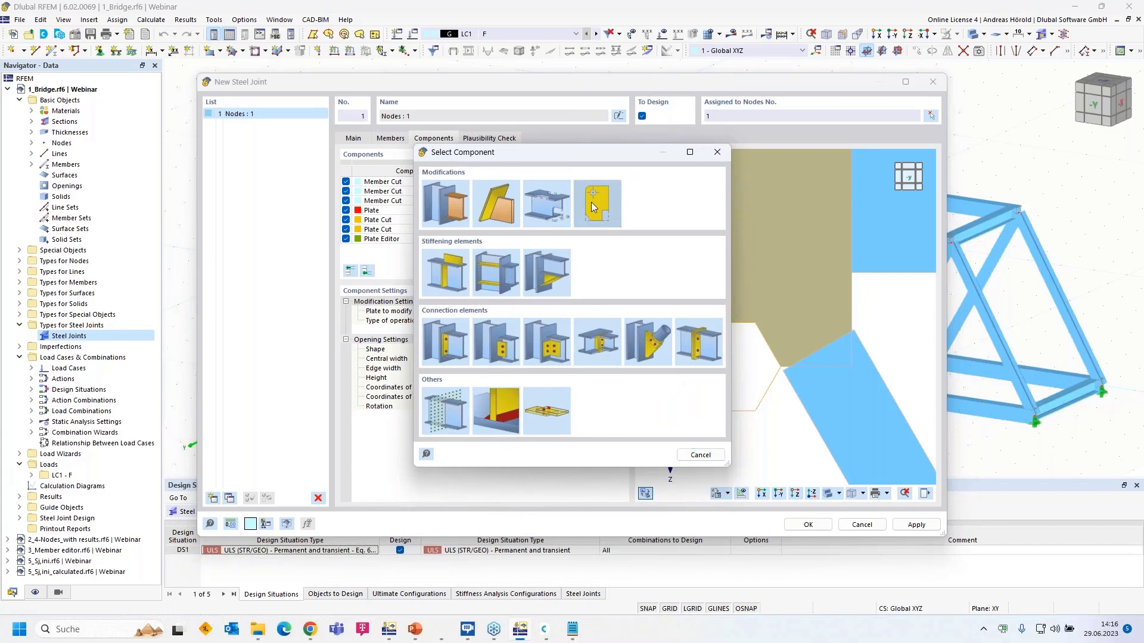
{"action": "left_click", "coordinate": [593, 206]}
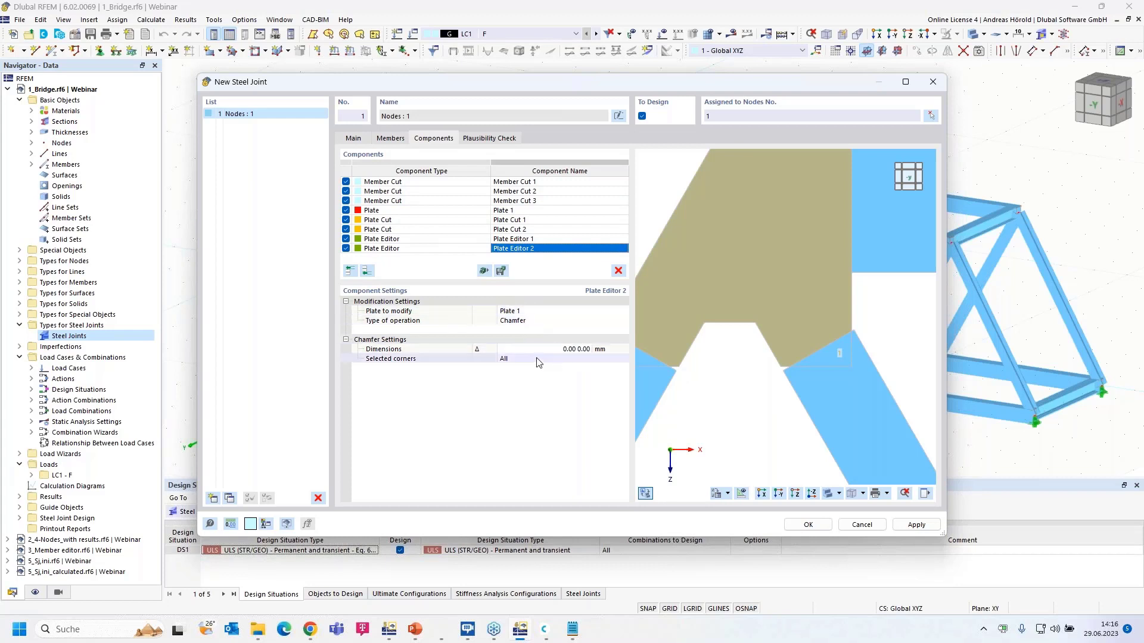
{"action": "left_click", "coordinate": [559, 351]}
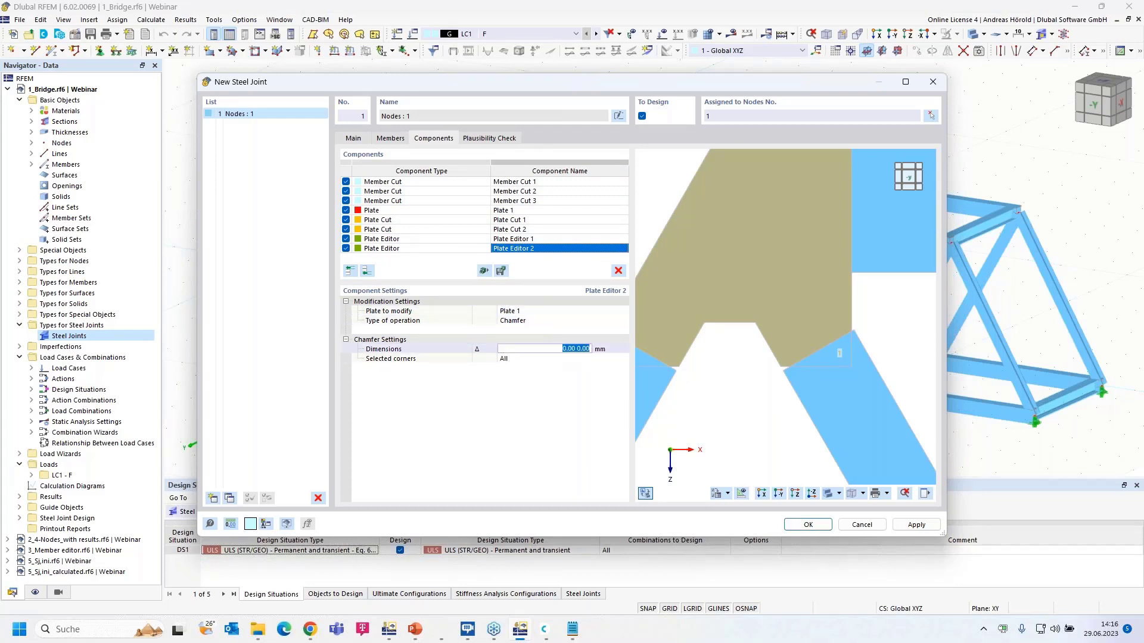
{"action": "type", "text": "207,9"}
{"action": "key", "text": "BackSpace"}
{"action": "type", "text": "85 120"}
{"action": "key", "text": "Tab"}
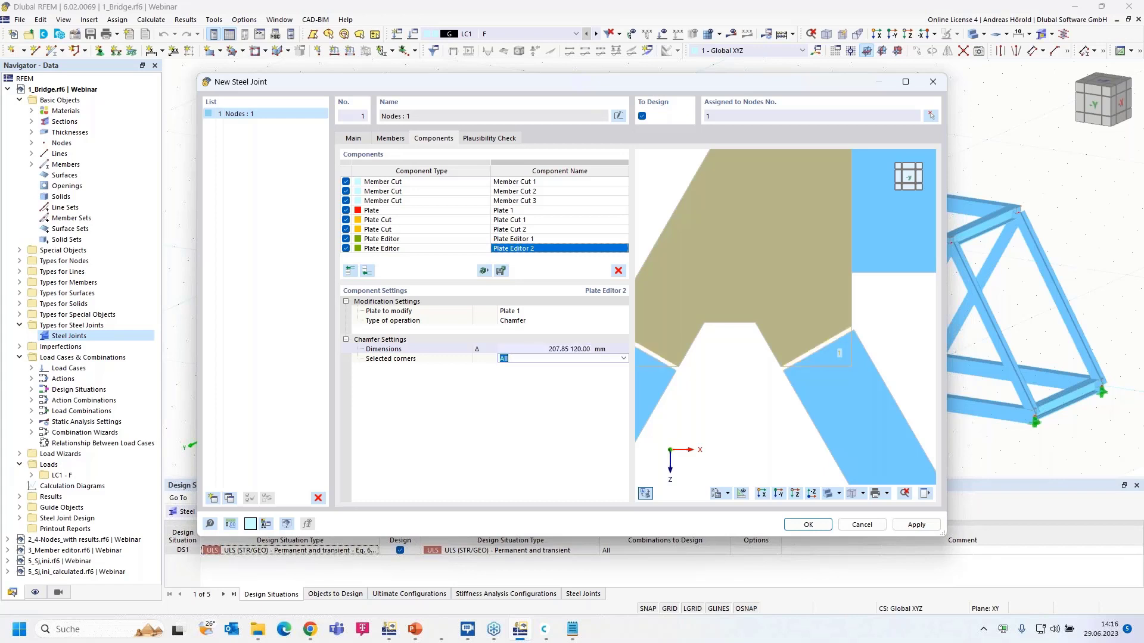
- Limit the chamfer to corners 1 and 2 of Plate 1 and check the cut shape in the preview
{"action": "scroll", "coordinate": [843, 344], "scroll_direction": "down", "scroll_amount": 2}
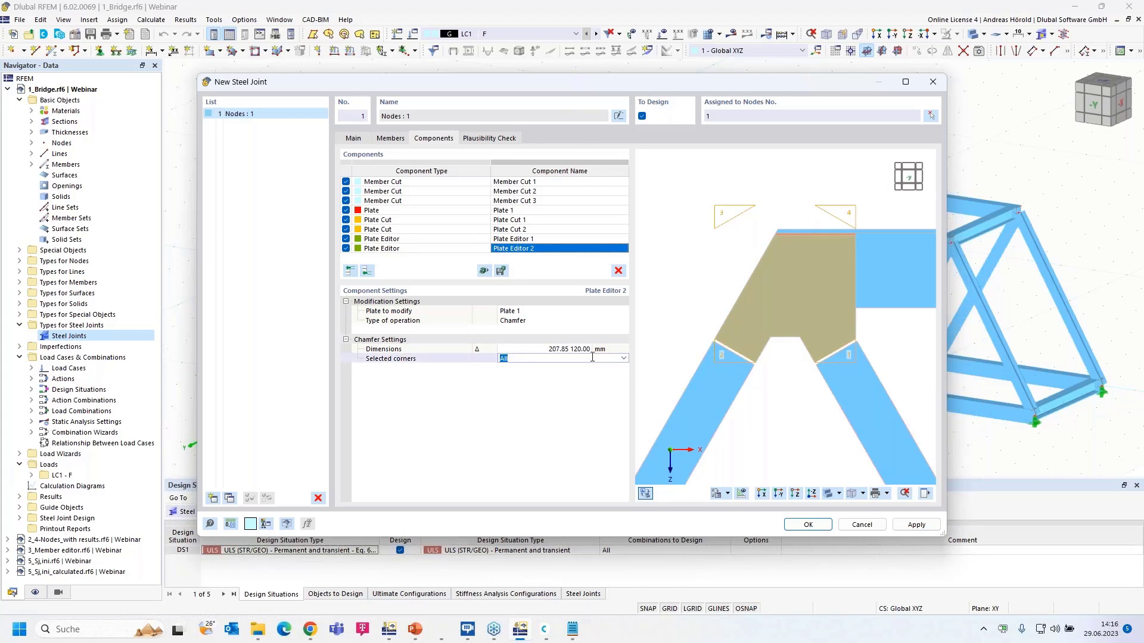
{"action": "type", "text": "1, 2"}
{"action": "key", "text": "Return"}
{"action": "scroll", "coordinate": [840, 367], "scroll_direction": "up", "scroll_amount": 5}
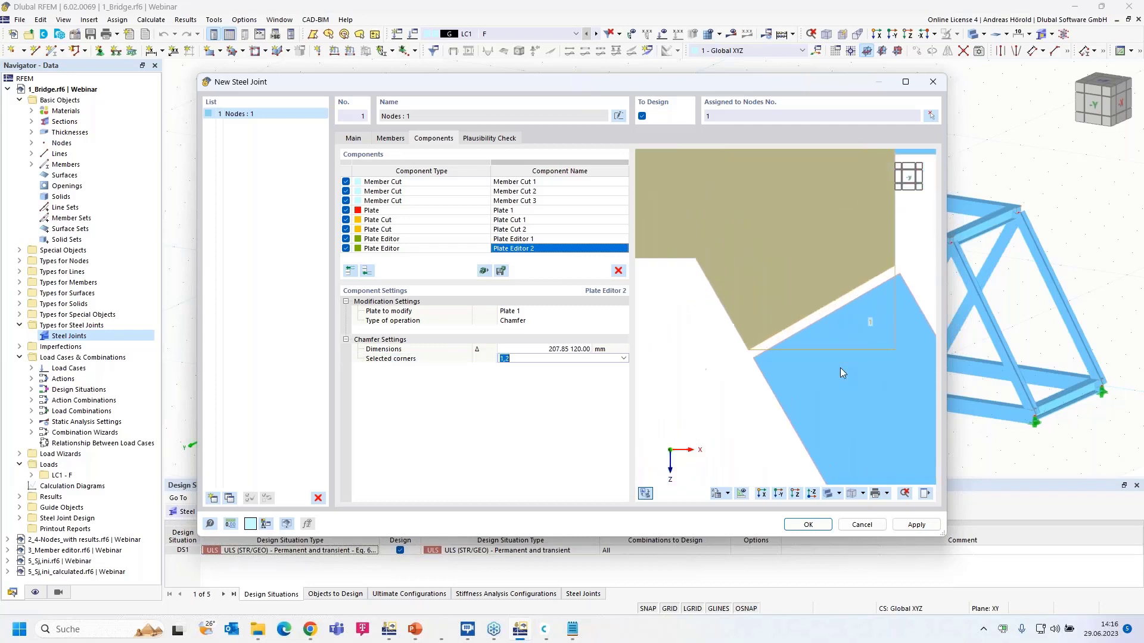
{"action": "scroll", "coordinate": [771, 327], "scroll_direction": "down", "scroll_amount": 4}
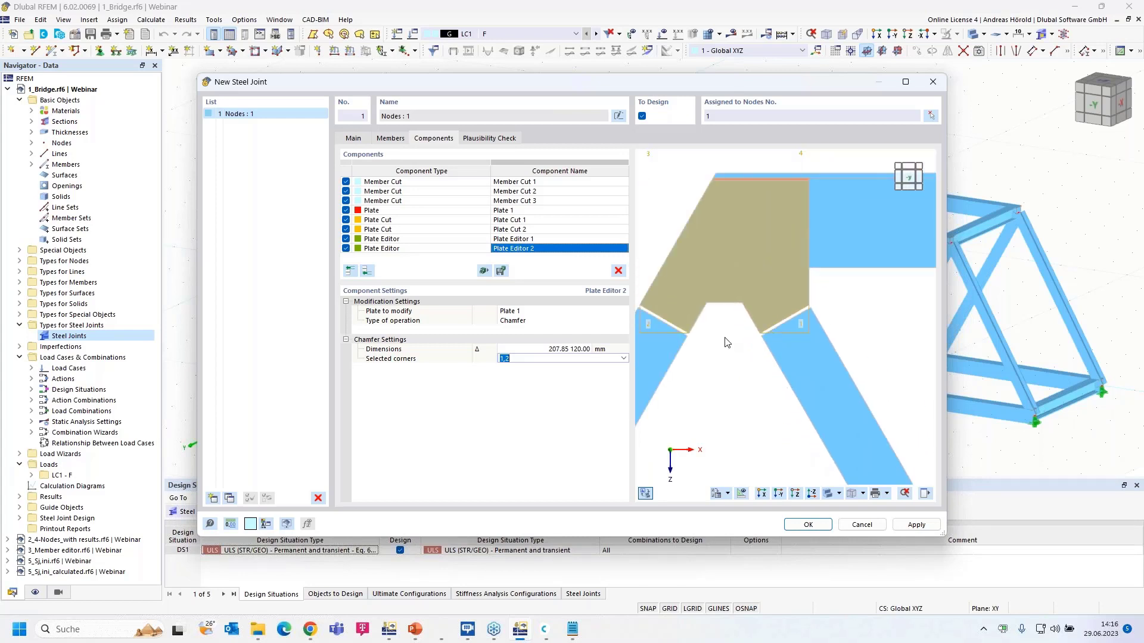
{"action": "middle_click_drag", "start_coordinate": [886, 319], "coordinate": [794, 337], "text": "ctrl"}
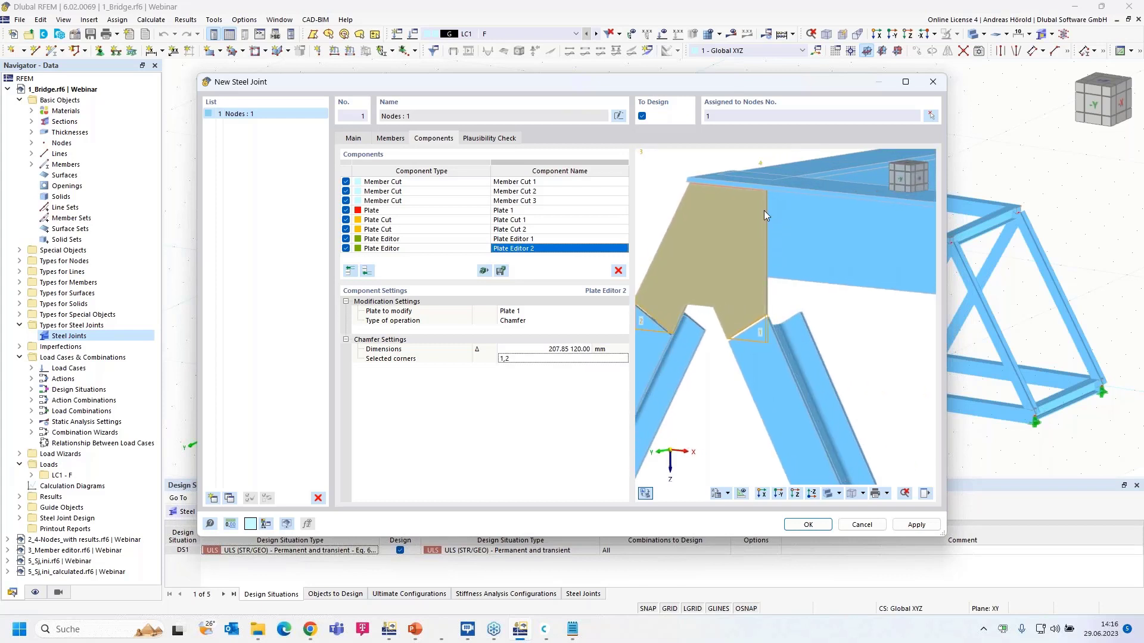
{"action": "middle_click_drag", "start_coordinate": [849, 332], "coordinate": [859, 405], "text": "ctrl"}
{"action": "scroll", "coordinate": [841, 405], "scroll_direction": "down", "scroll_amount": 2}
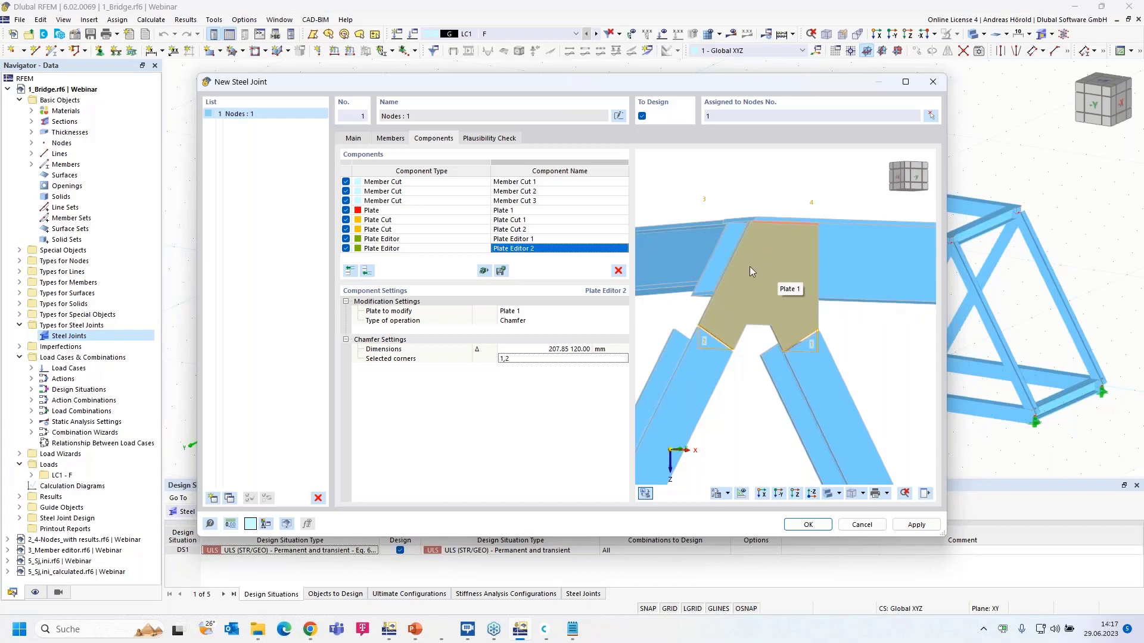
- Copy the Plate 1 component with its two plate cuts and two plate editors to the end of the component list
{"action": "left_click", "coordinate": [391, 212]}
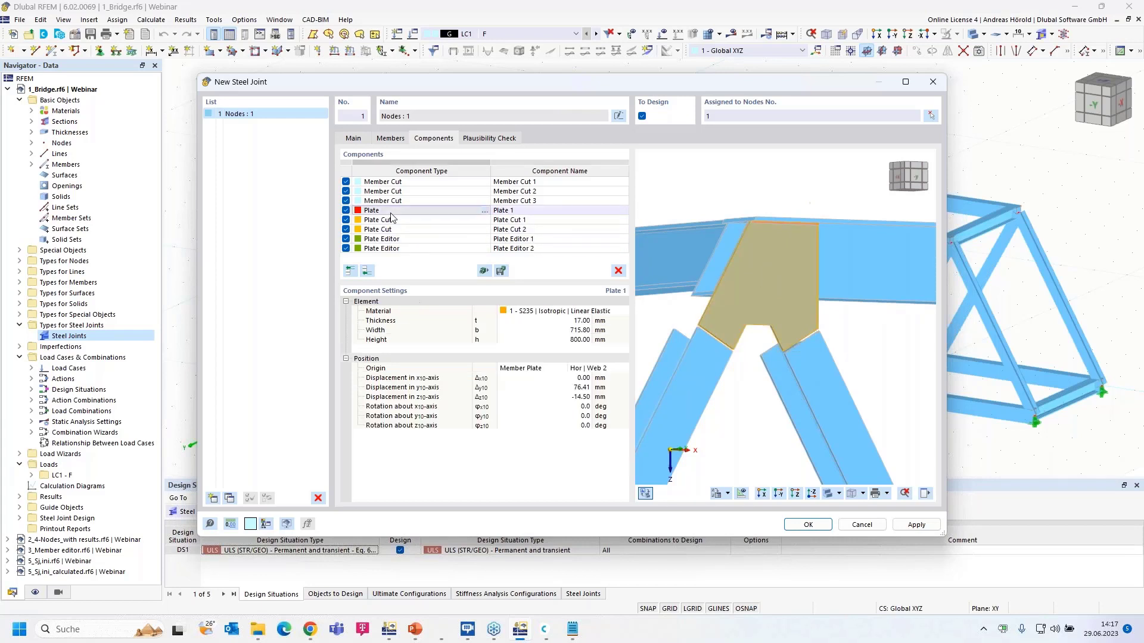
{"action": "left_click", "coordinate": [419, 249], "text": "shift"}
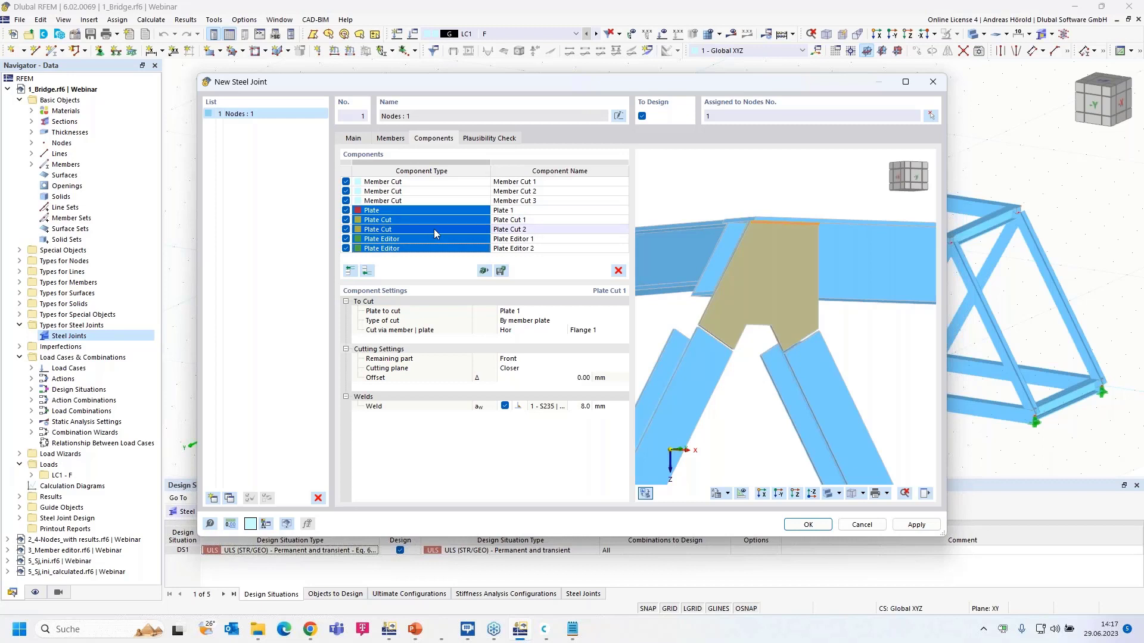
{"action": "right_click", "coordinate": [437, 227]}
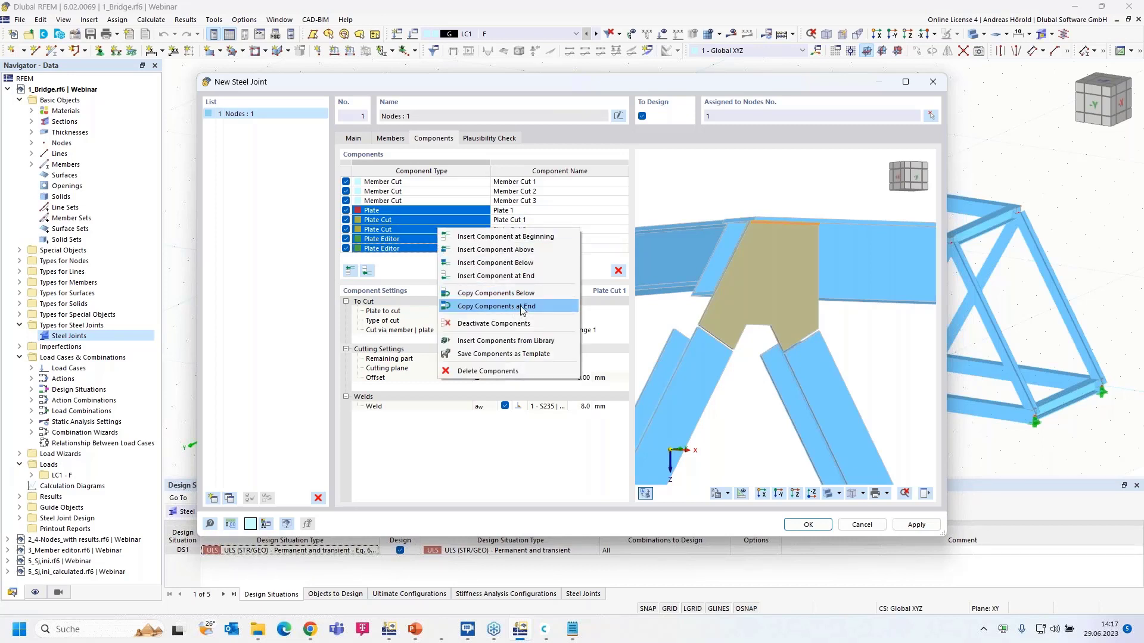
{"action": "left_click", "coordinate": [522, 307]}
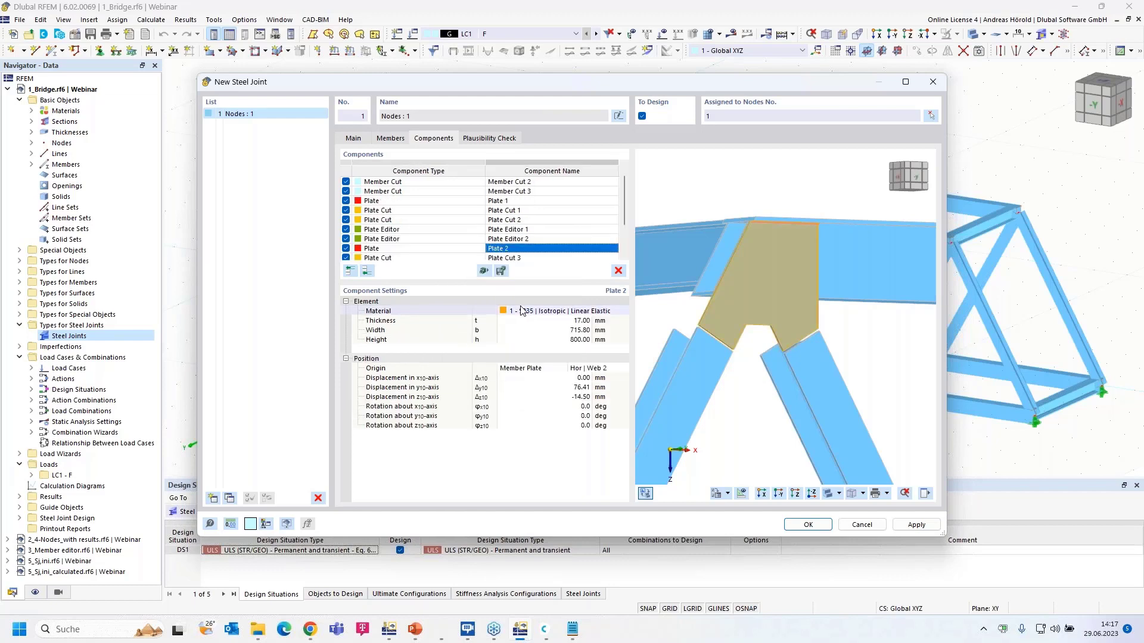
- Set the z-axis displacement of the copied plate, Plate 2, to 14.50 mm while viewing the joint along X
{"action": "left_click", "coordinate": [522, 250]}
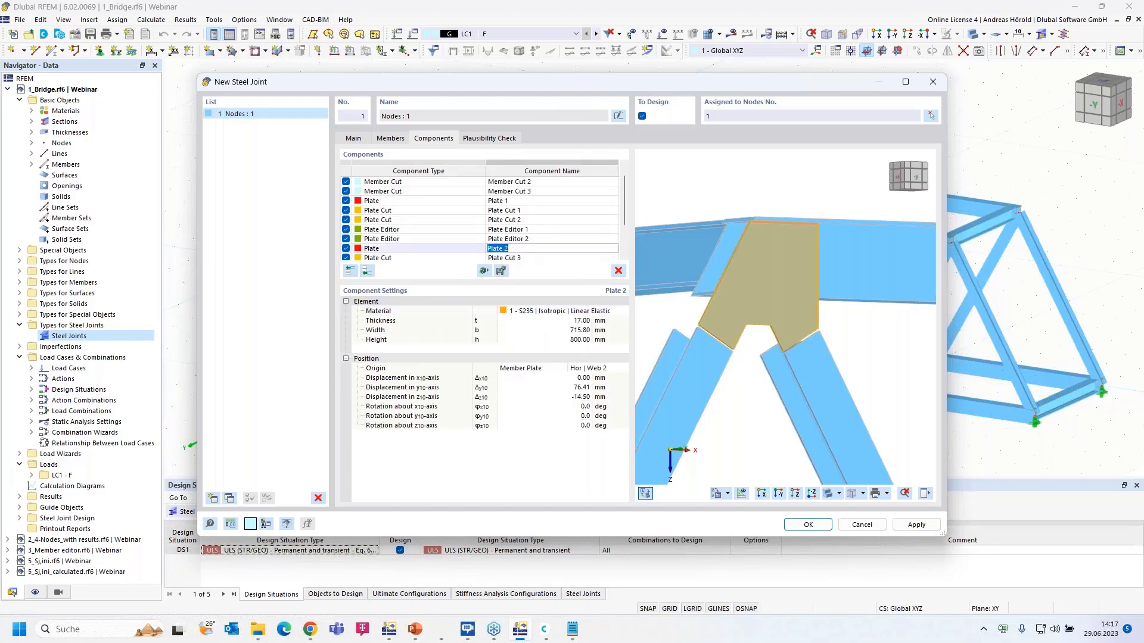
{"action": "left_click", "coordinate": [451, 252]}
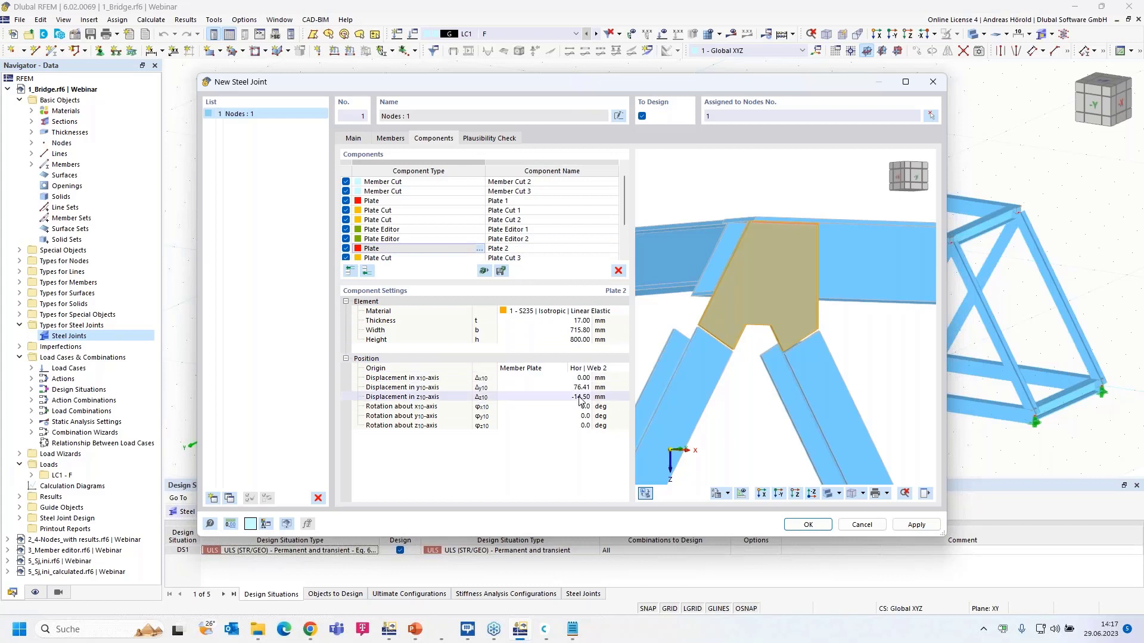
{"action": "left_click", "coordinate": [765, 497]}
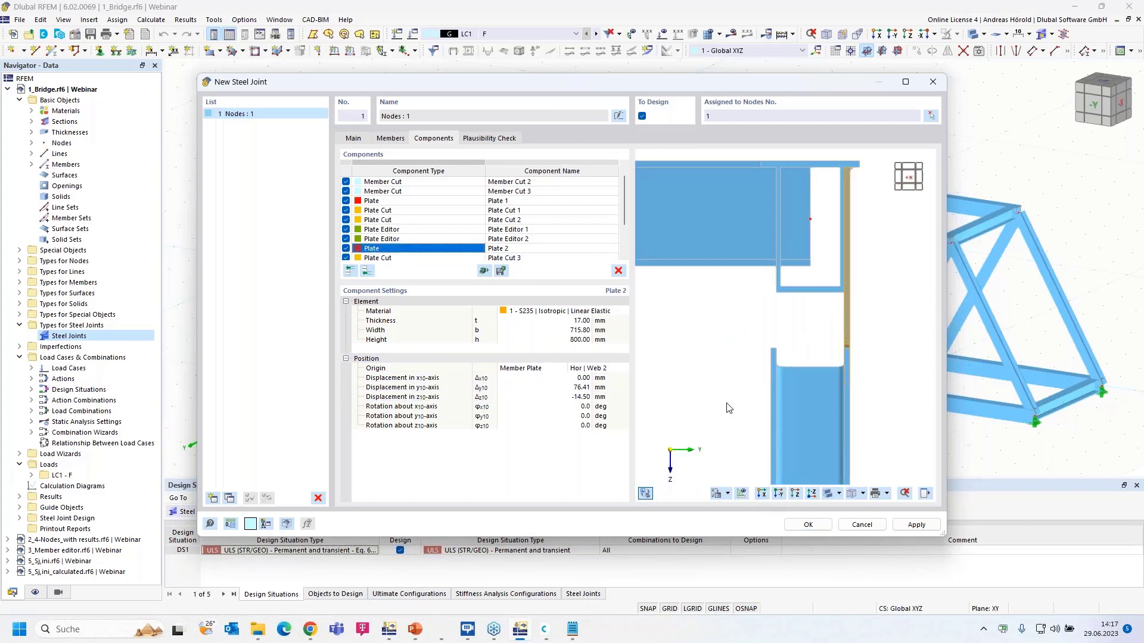
{"action": "left_click", "coordinate": [567, 399]}
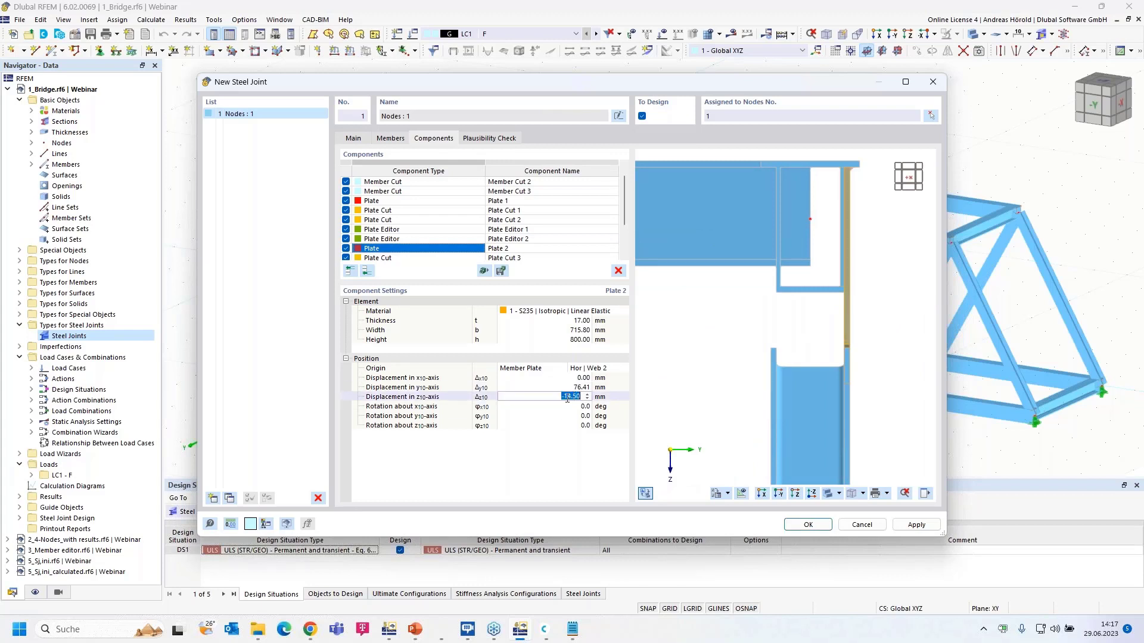
{"action": "left_click", "coordinate": [558, 396]}
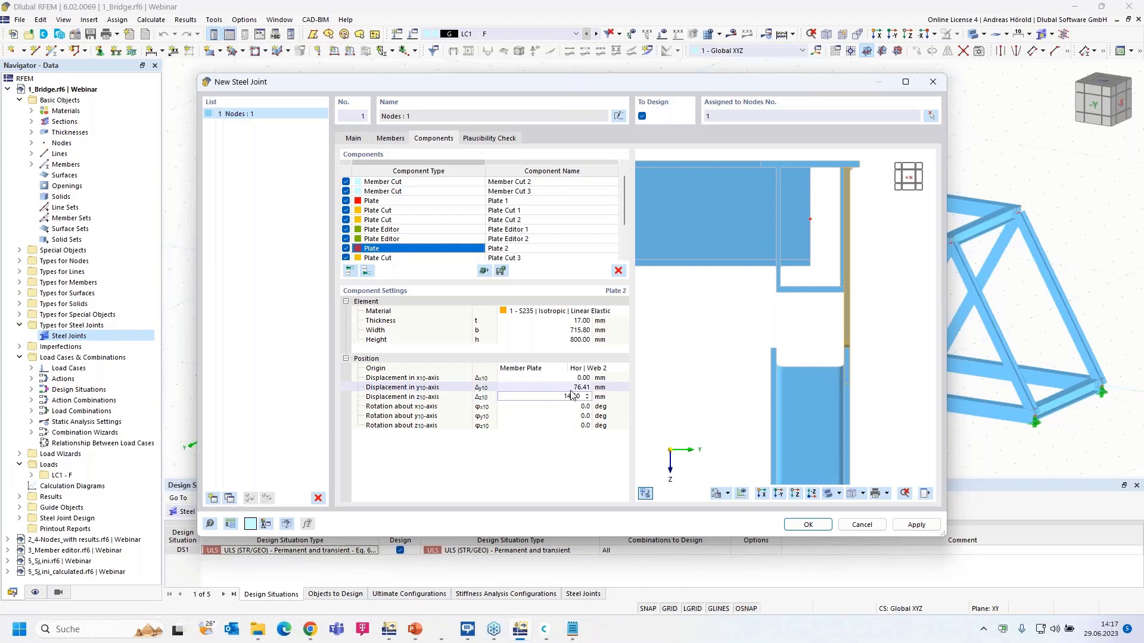
- Change the origin of Plate 2 to the member plate Hor | Web 1 and check its position in the preview
{"action": "left_click", "coordinate": [596, 368]}
{"action": "left_click", "coordinate": [614, 366]}
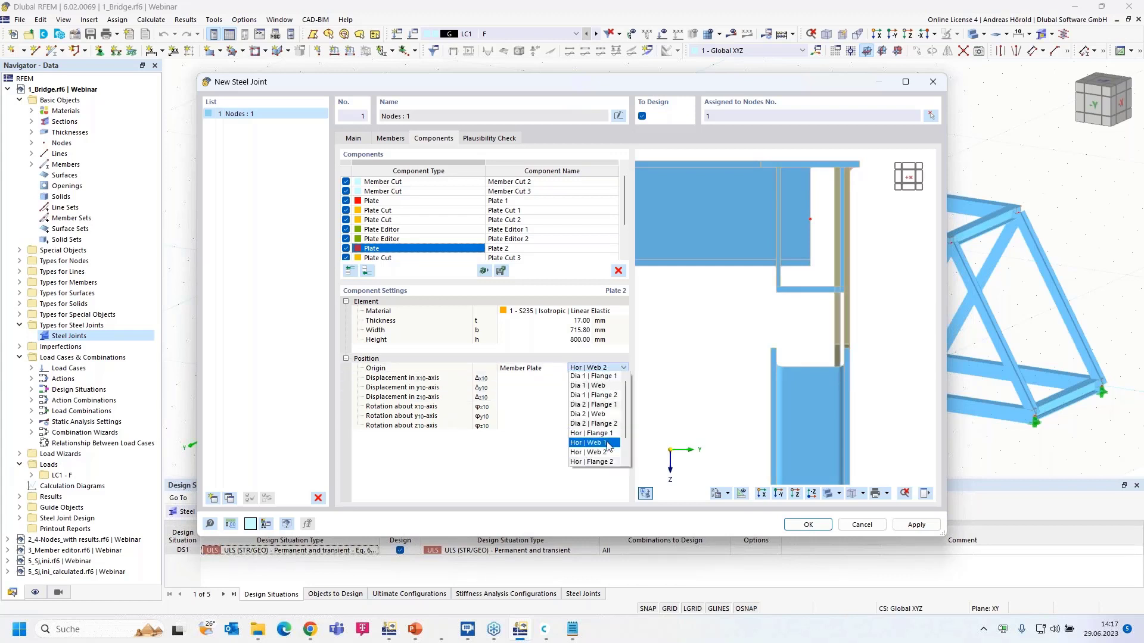
{"action": "left_click", "coordinate": [608, 444]}
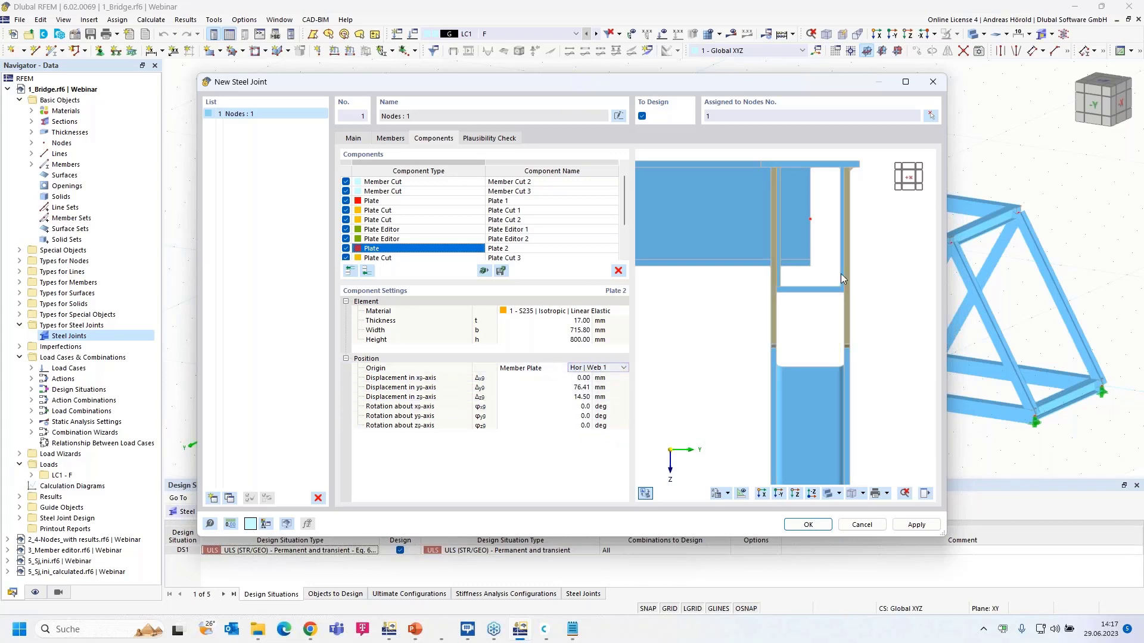
{"action": "scroll", "coordinate": [777, 285], "scroll_direction": "up", "scroll_amount": 4}
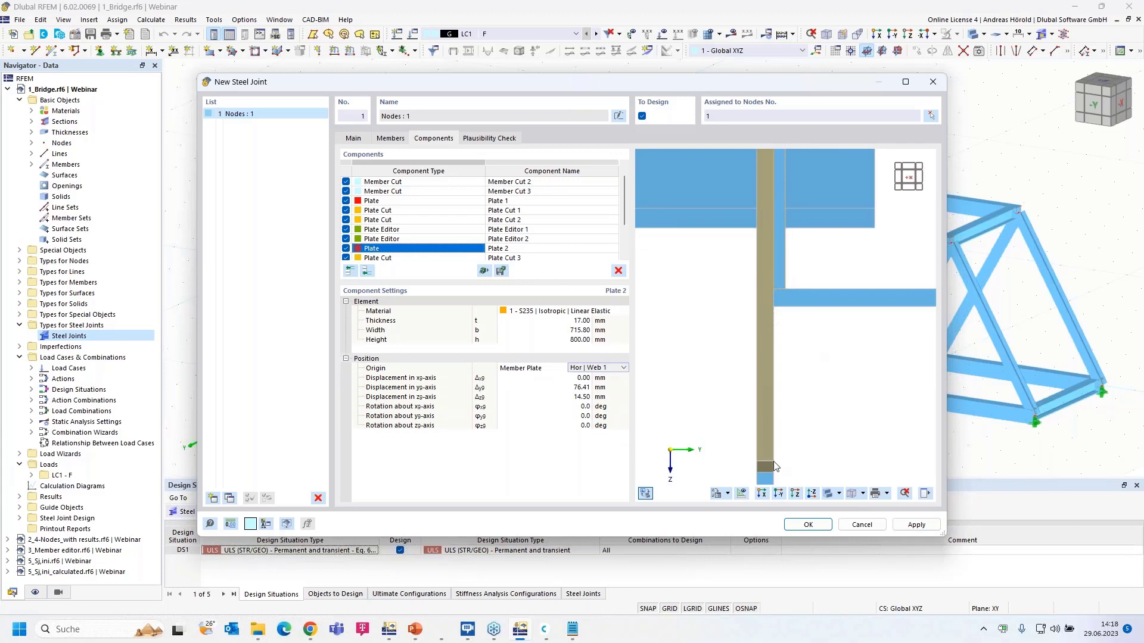
{"action": "middle_click_drag", "start_coordinate": [806, 386], "coordinate": [771, 396], "text": "ctrl"}
{"action": "scroll", "coordinate": [748, 401], "scroll_direction": "down", "scroll_amount": 6}
{"action": "middle_click_drag", "start_coordinate": [853, 410], "coordinate": [748, 414], "text": "ctrl"}
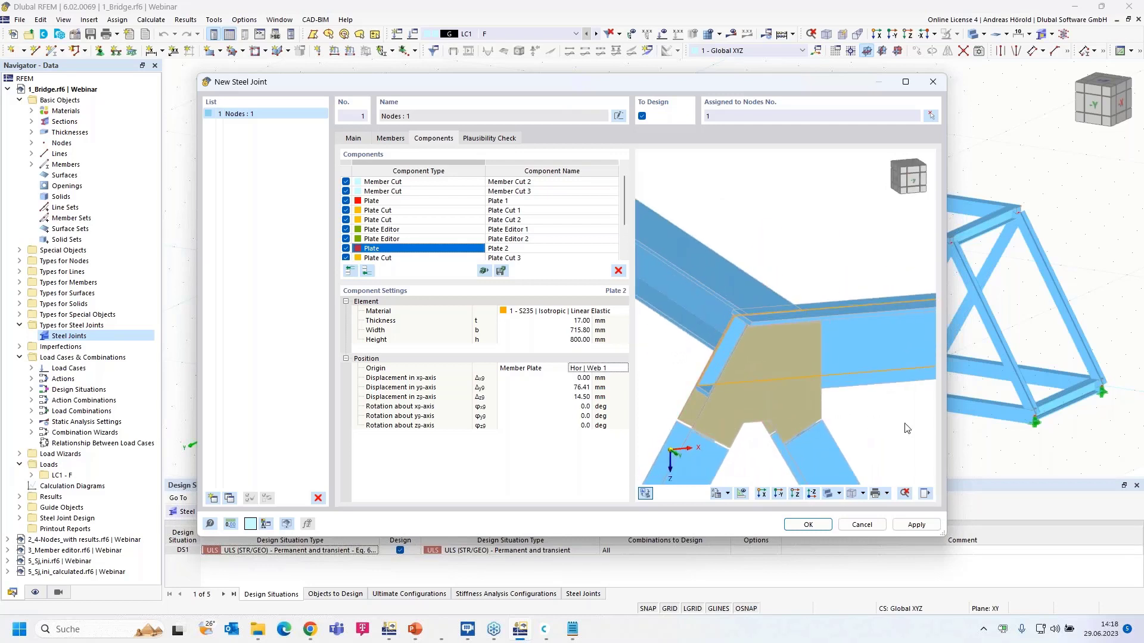
- Check Plate 2 against the diagonals in the joint preview and save the steel joint at node 1
{"action": "scroll", "coordinate": [905, 426], "scroll_direction": "up", "scroll_amount": 3}
{"action": "middle_click_drag", "start_coordinate": [832, 430], "coordinate": [860, 380]}
{"action": "scroll", "coordinate": [860, 380], "scroll_direction": "down", "scroll_amount": 2}
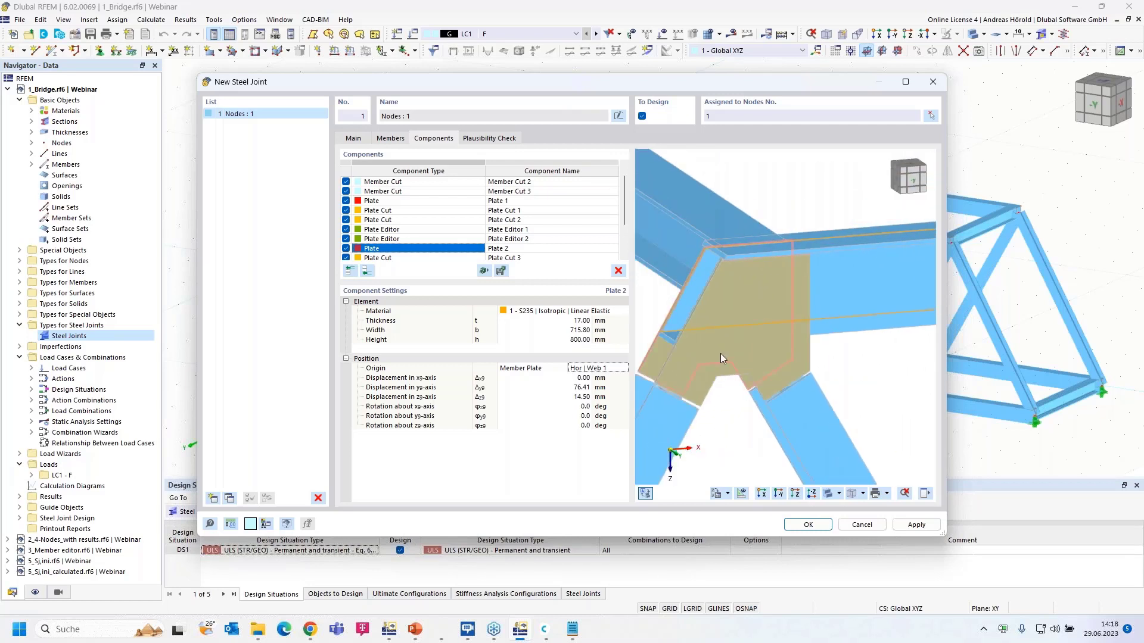
{"action": "scroll", "coordinate": [697, 398], "scroll_direction": "down", "scroll_amount": 2}
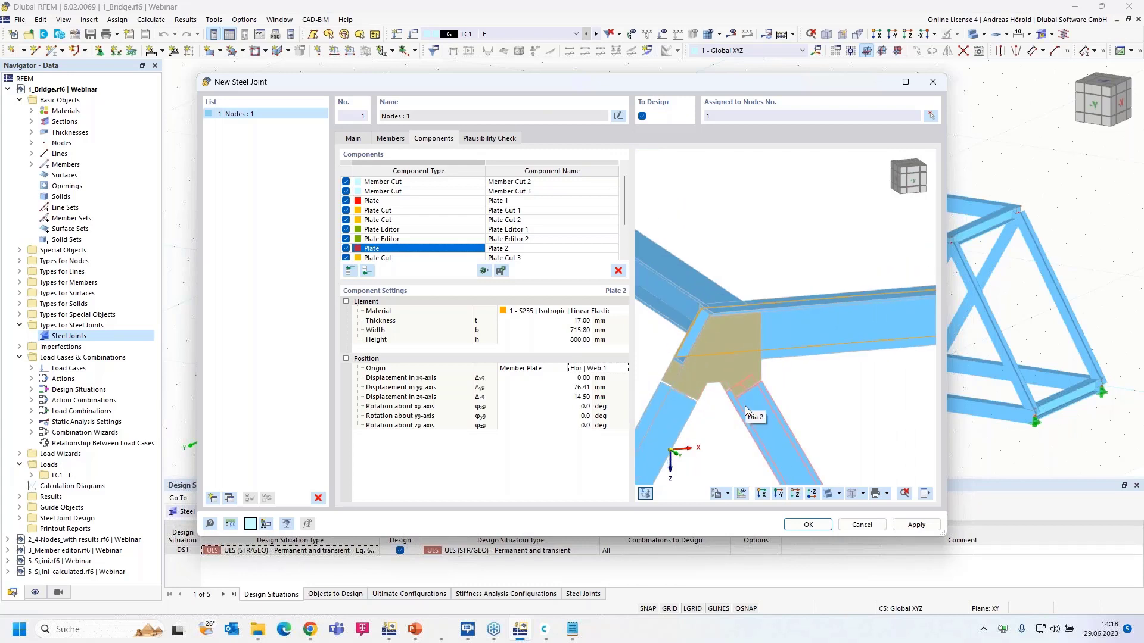
{"action": "left_click", "coordinate": [809, 525]}
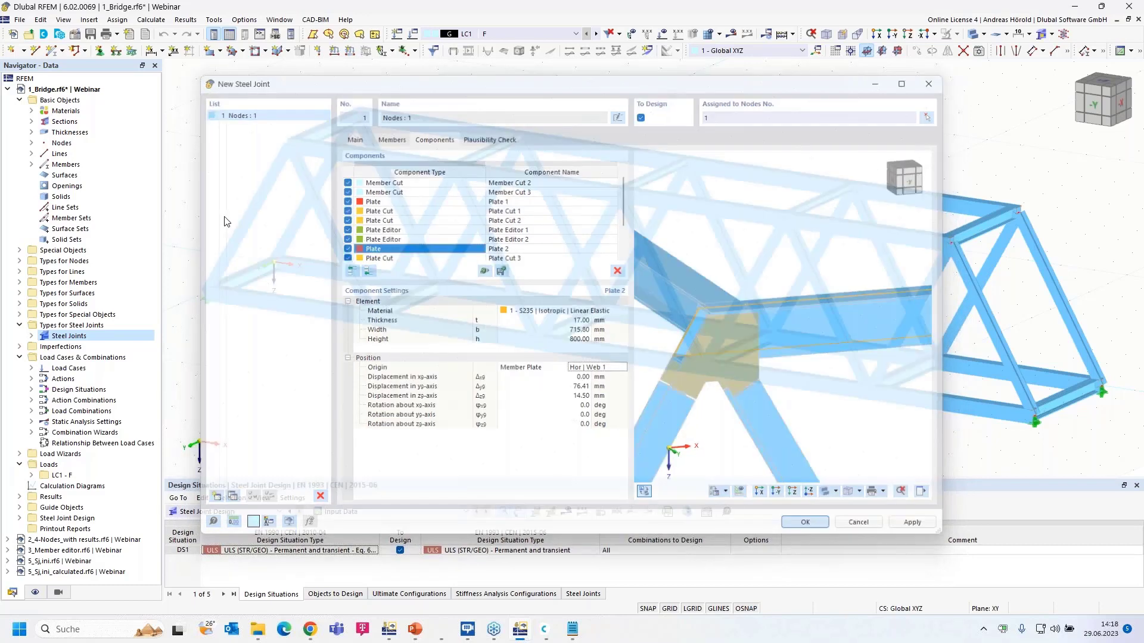
- Switch to the 2_4-Nodes_with results model and examine the bolted gusset plate connections at the truss's upper corner nodes
{"action": "left_click", "coordinate": [8, 90]}
{"action": "left_click", "coordinate": [67, 101]}
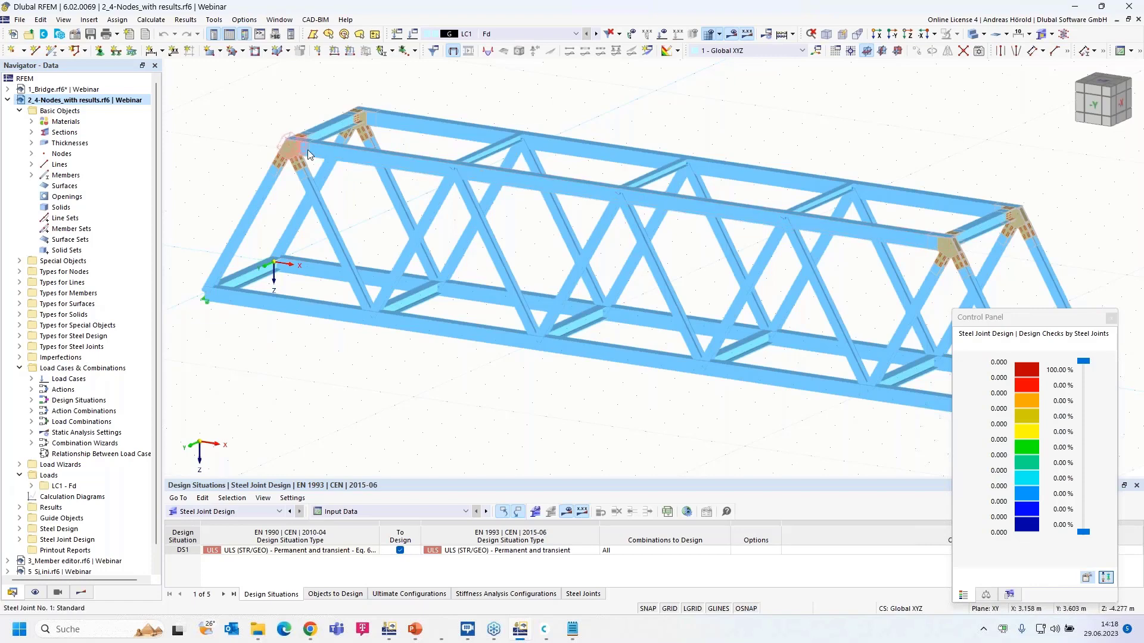
{"action": "scroll", "coordinate": [308, 149], "scroll_direction": "up", "scroll_amount": 7}
{"action": "scroll", "coordinate": [534, 82], "scroll_direction": "down", "scroll_amount": 5}
{"action": "middle_click_drag", "start_coordinate": [531, 80], "coordinate": [490, 200]}
{"action": "scroll", "coordinate": [435, 202], "scroll_direction": "up", "scroll_amount": 6}
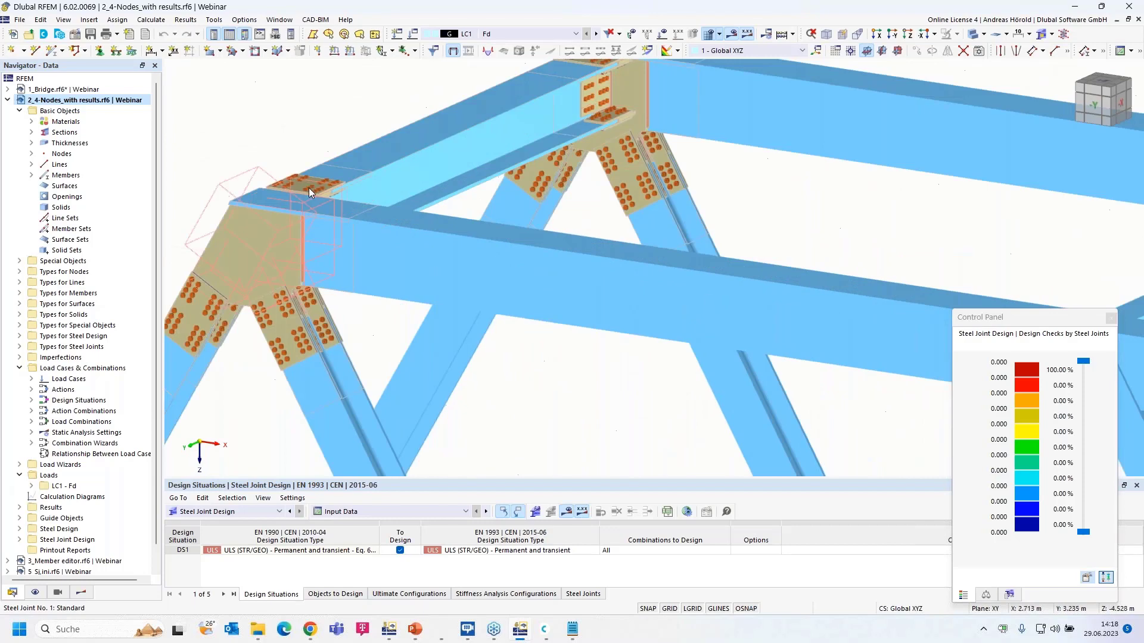
{"action": "scroll", "coordinate": [490, 148], "scroll_direction": "down", "scroll_amount": 8}
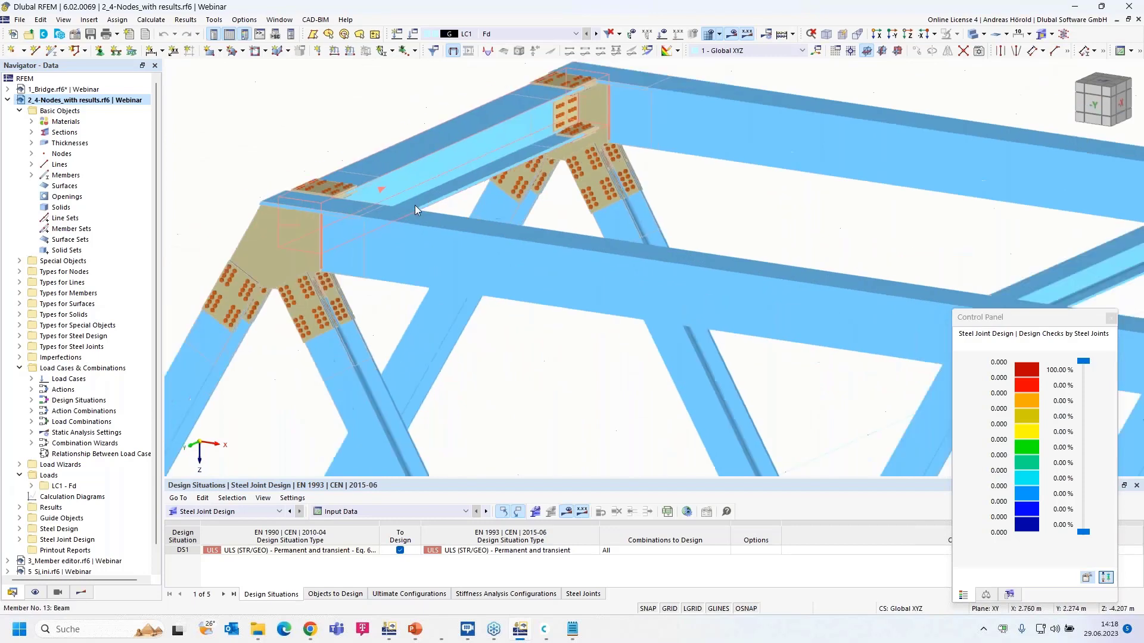
{"action": "scroll", "coordinate": [436, 278], "scroll_direction": "down", "scroll_amount": 1}
{"action": "middle_click_drag", "start_coordinate": [480, 269], "coordinate": [359, 129]}
{"action": "scroll", "coordinate": [298, 164], "scroll_direction": "up", "scroll_amount": 8}
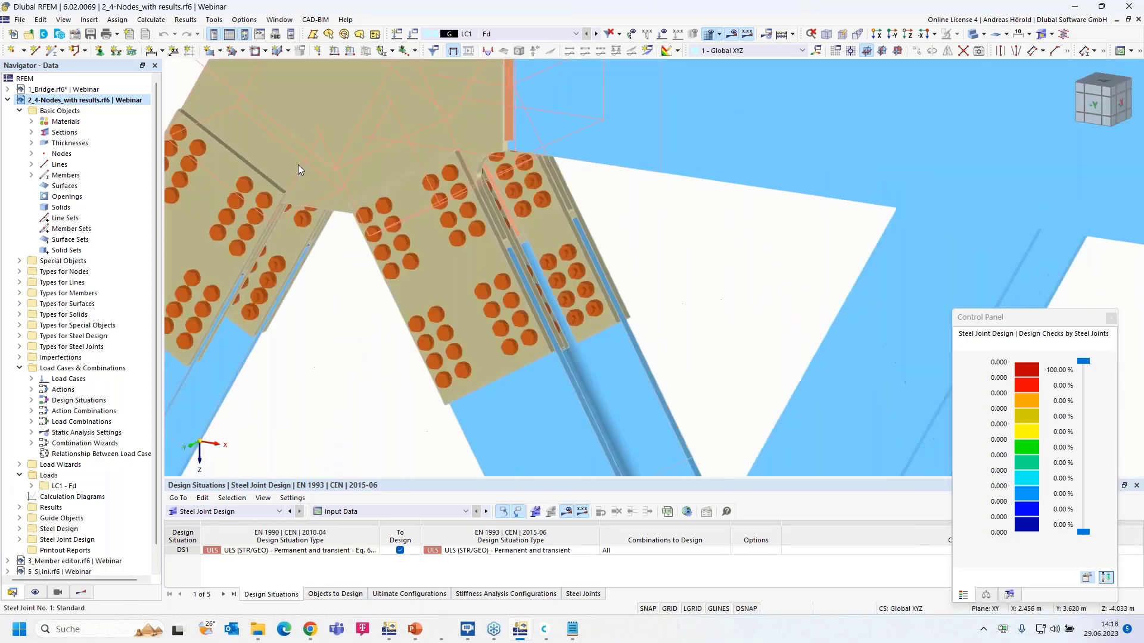
{"action": "scroll", "coordinate": [505, 235], "scroll_direction": "down", "scroll_amount": 5}
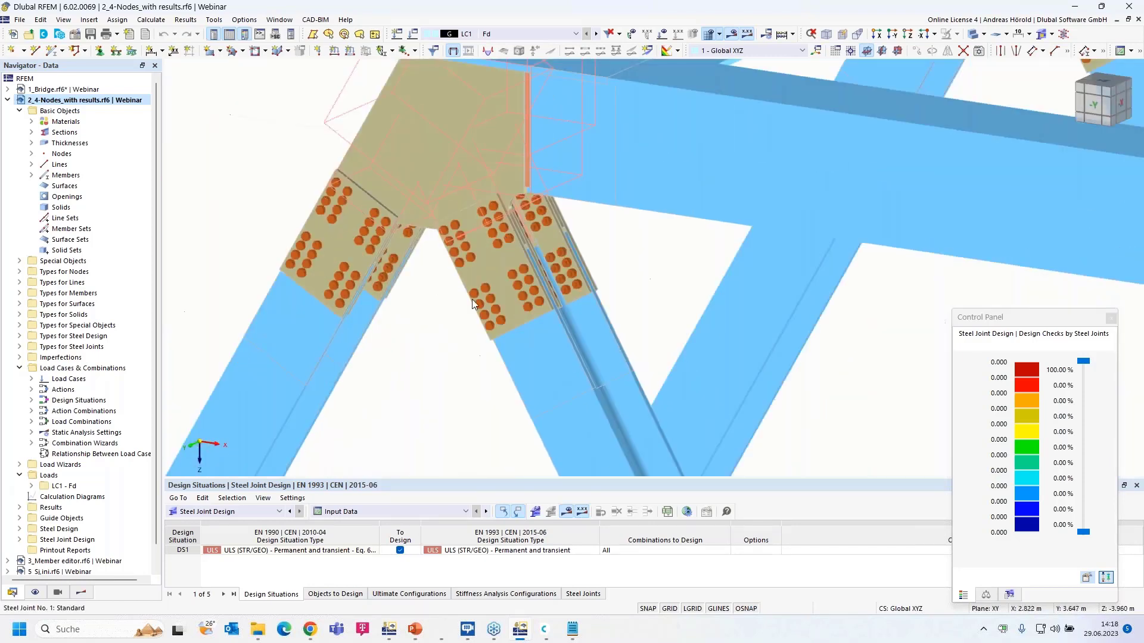
- Display the Stress-Strain Analysis results of the steel joint design and examine the bolt utilization at the corner joint
{"action": "left_click", "coordinate": [83, 593]}
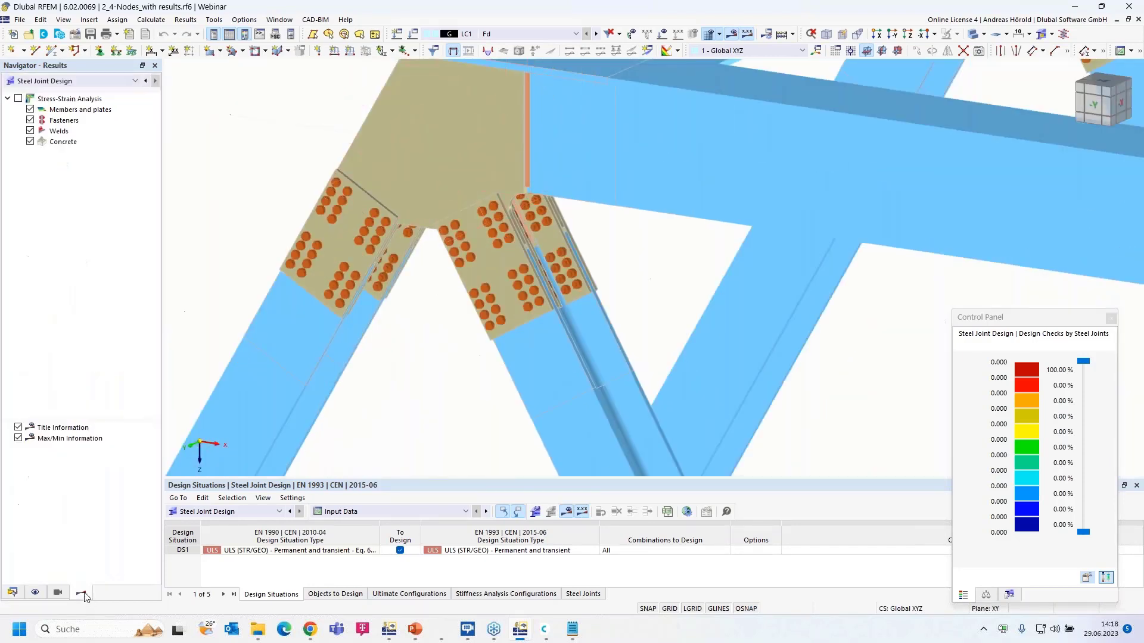
{"action": "left_click", "coordinate": [19, 99]}
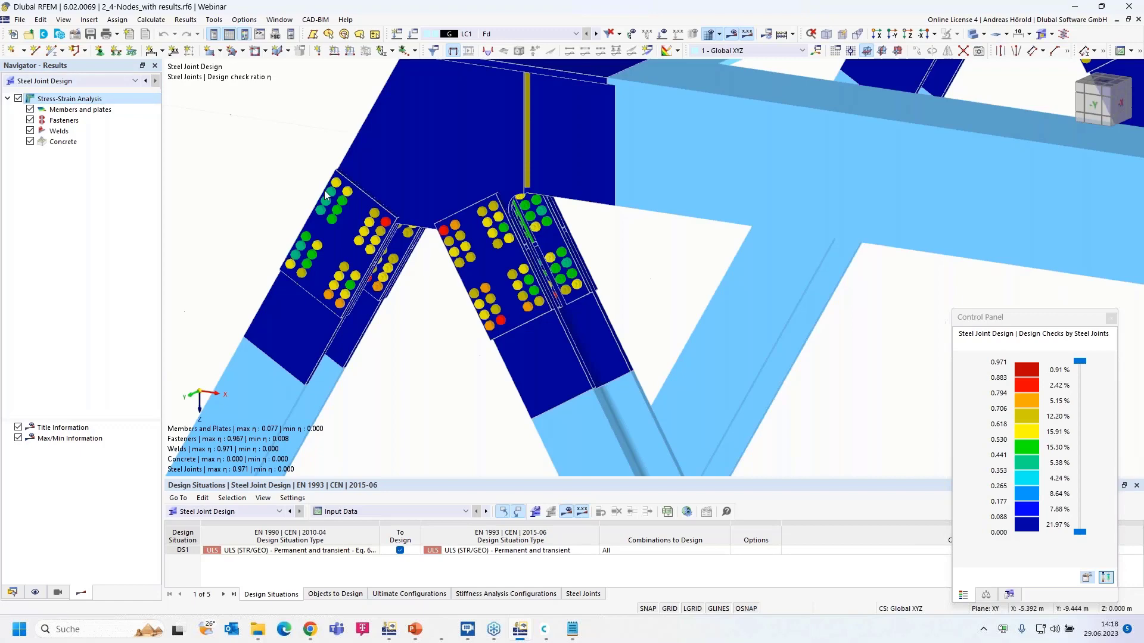
{"action": "scroll", "coordinate": [377, 247], "scroll_direction": "down", "scroll_amount": 2}
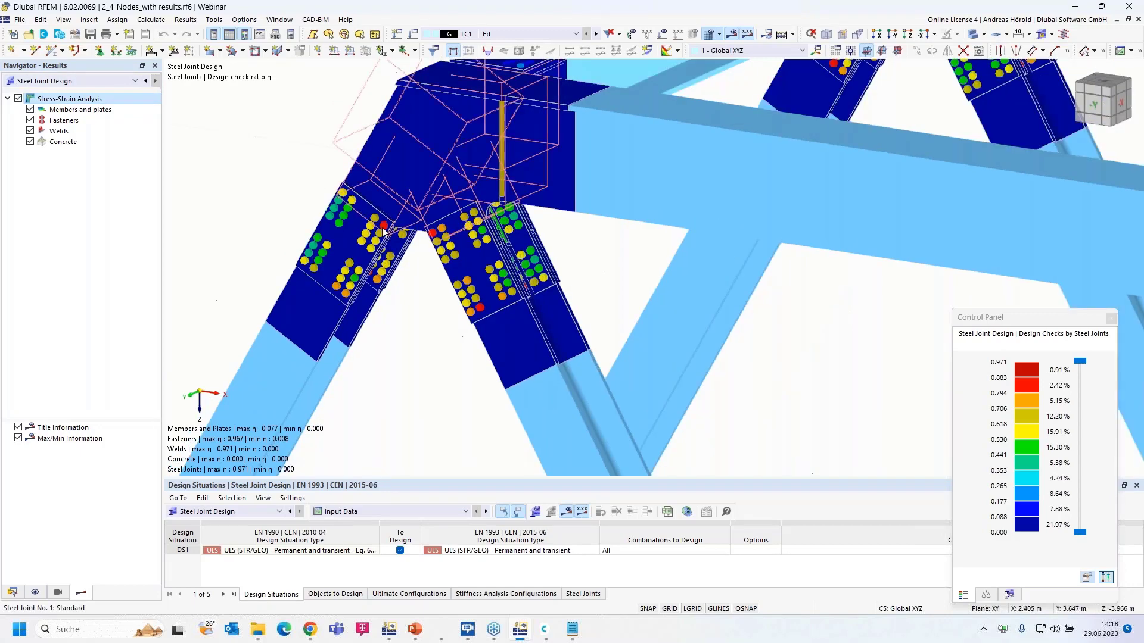
{"action": "scroll", "coordinate": [383, 233], "scroll_direction": "up", "scroll_amount": 2}
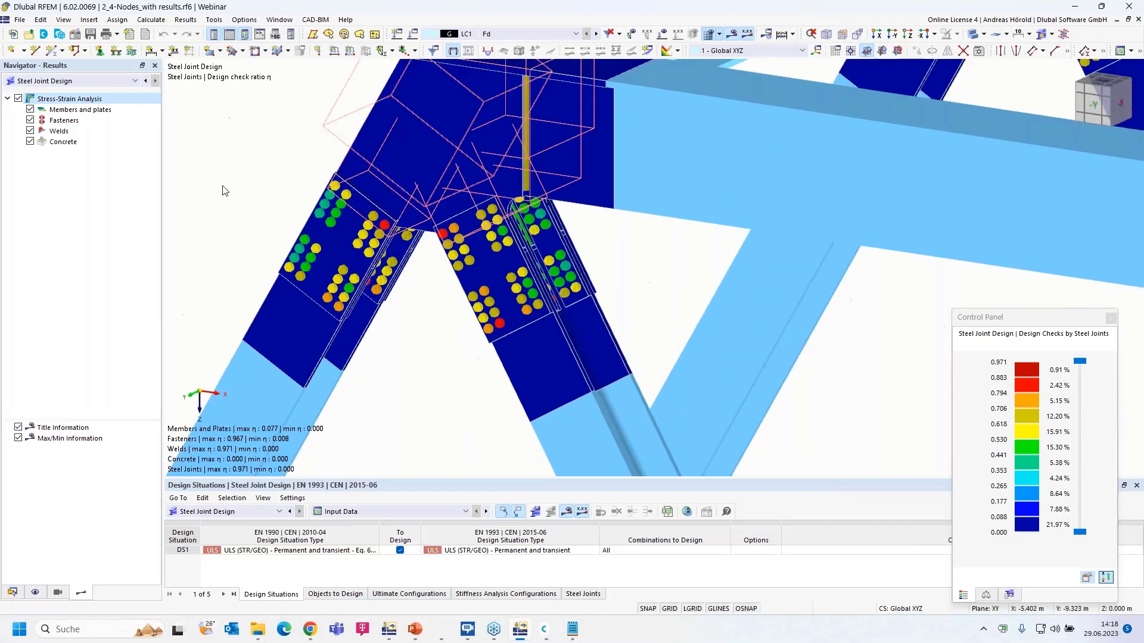
- Limit the displayed joint results to fasteners by hiding those for welds, concrete, and members and plates
{"action": "left_click", "coordinate": [31, 131]}
{"action": "left_click", "coordinate": [30, 131]}
{"action": "left_click", "coordinate": [30, 142]}
{"action": "left_click", "coordinate": [30, 110]}
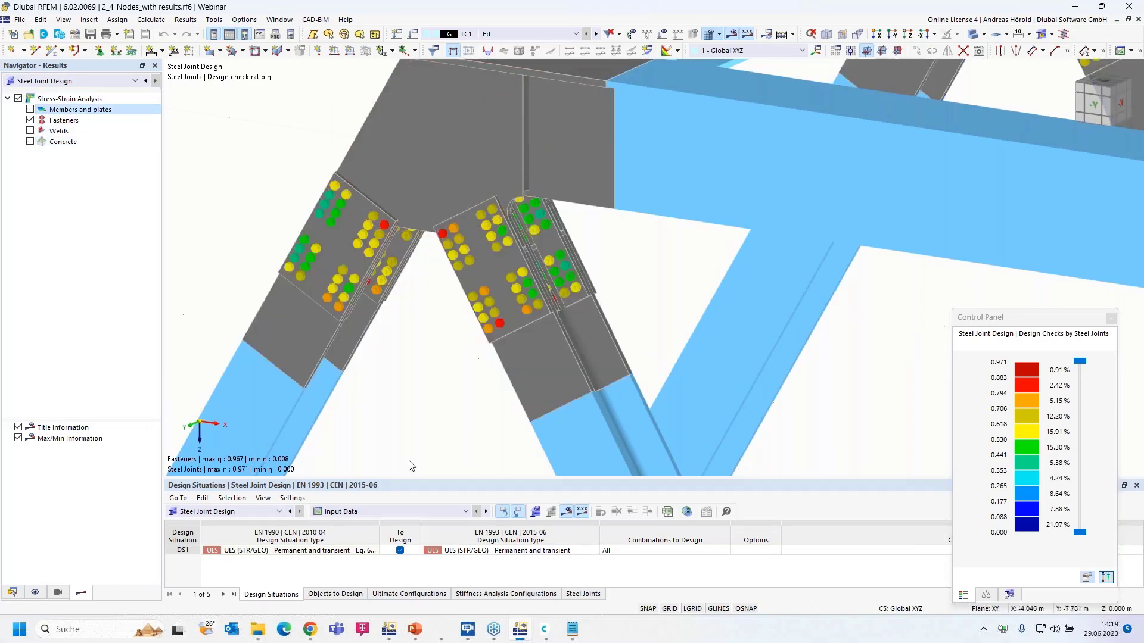
- List the Stress-Strain Analysis design ratios in the results table and show the weld results in the model again
{"action": "left_click", "coordinate": [376, 511]}
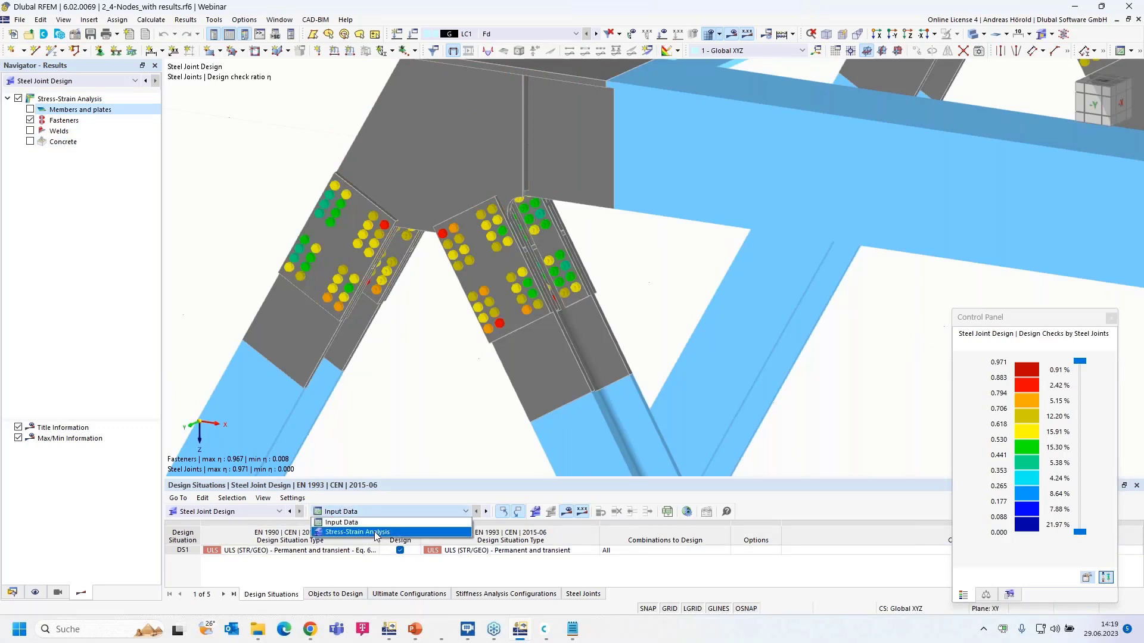
{"action": "left_click", "coordinate": [377, 532]}
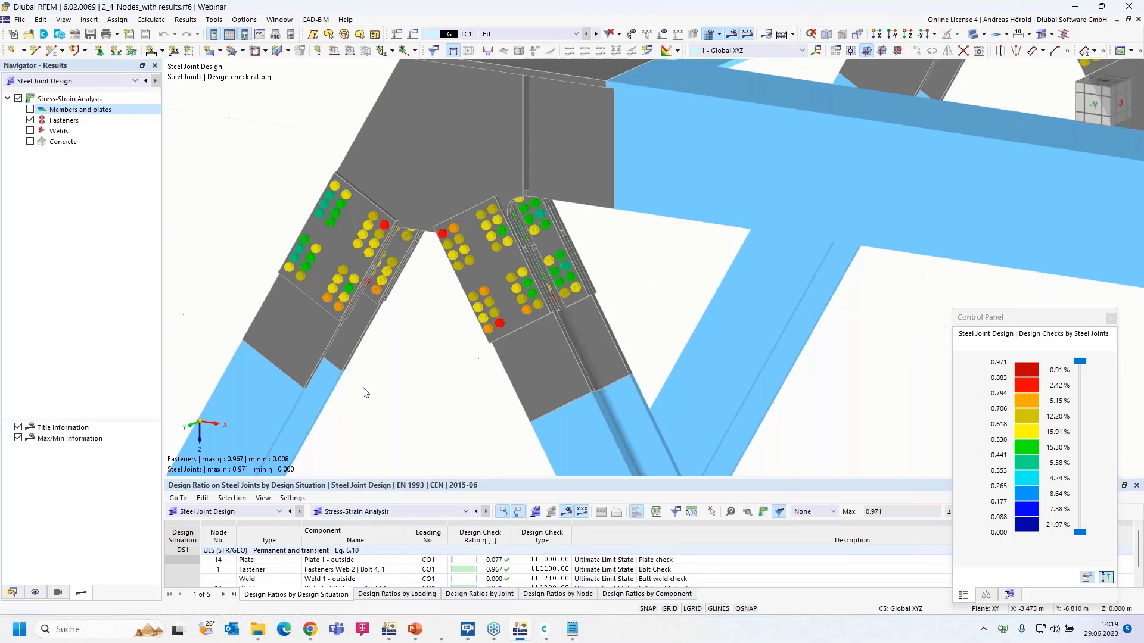
{"action": "left_click", "coordinate": [31, 131]}
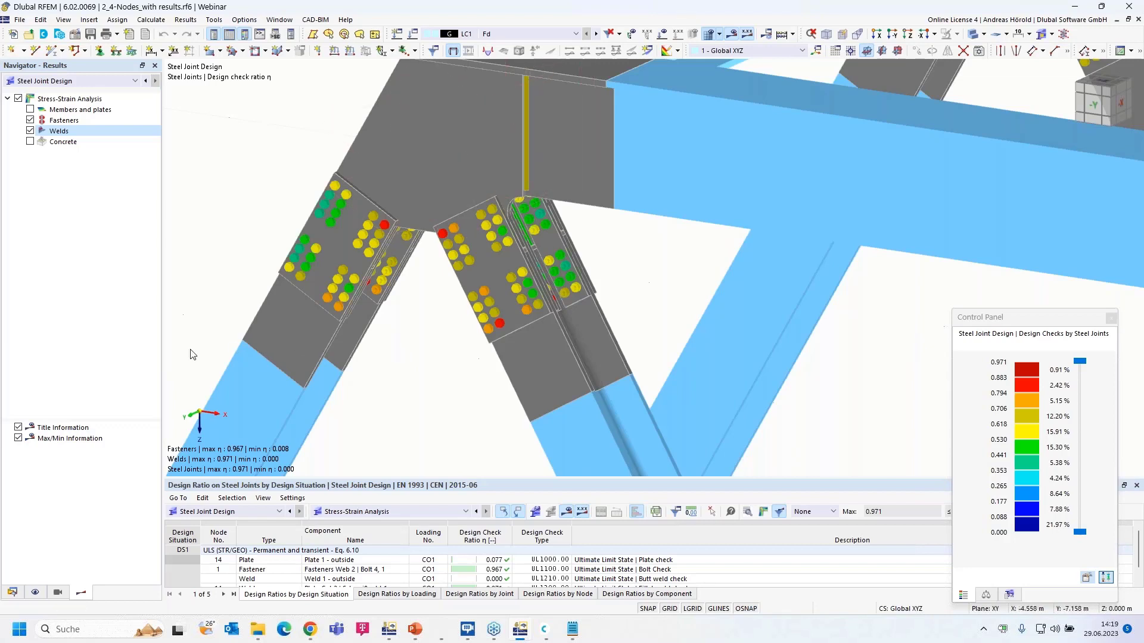
- Close the 2_4-Nodes_with results model and switch to the 3_Member editor model
{"action": "left_click", "coordinate": [1138, 20]}
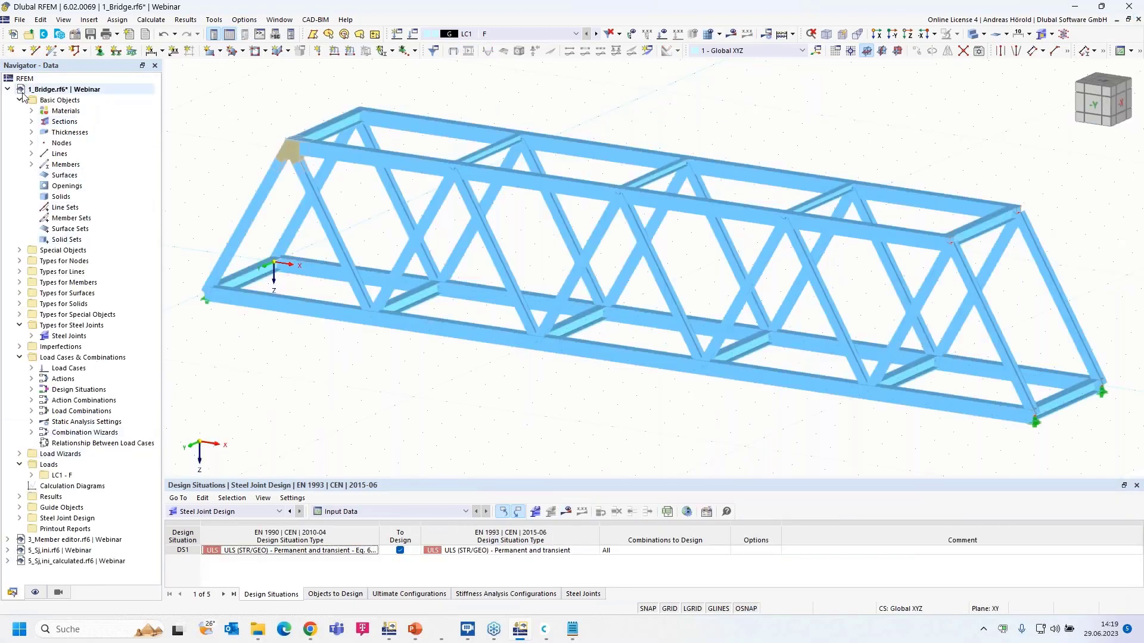
{"action": "left_click", "coordinate": [8, 89]}
{"action": "left_click", "coordinate": [57, 103]}
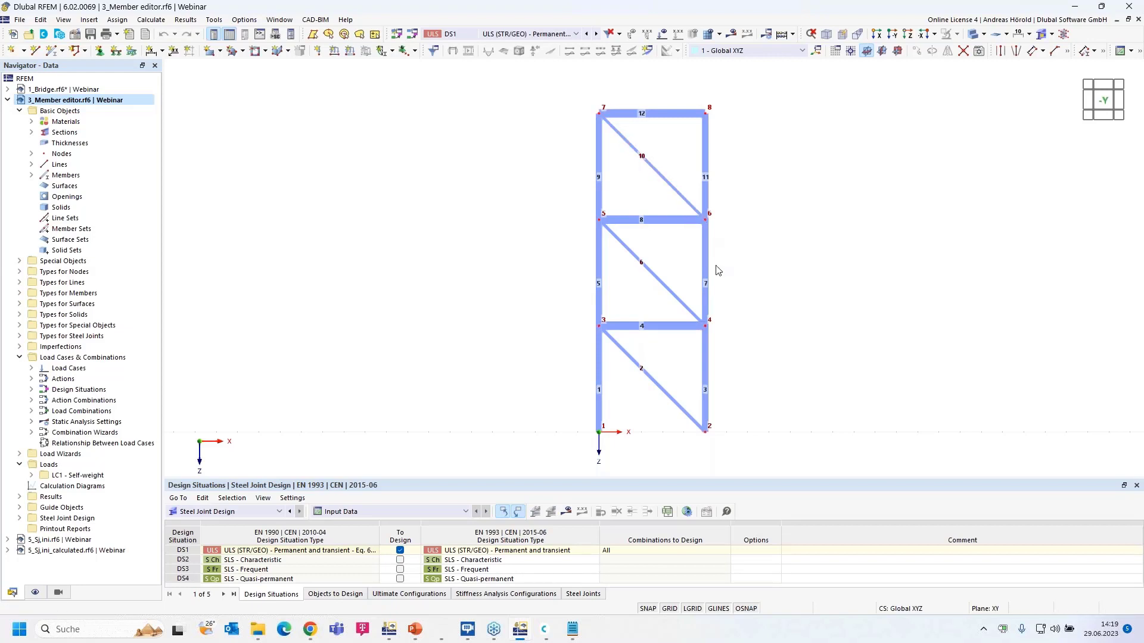
- Inspect the member type and section of diagonal members 2, 6 and 10, leaving each without changes
{"action": "scroll", "coordinate": [717, 268], "scroll_direction": "up", "scroll_amount": 3}
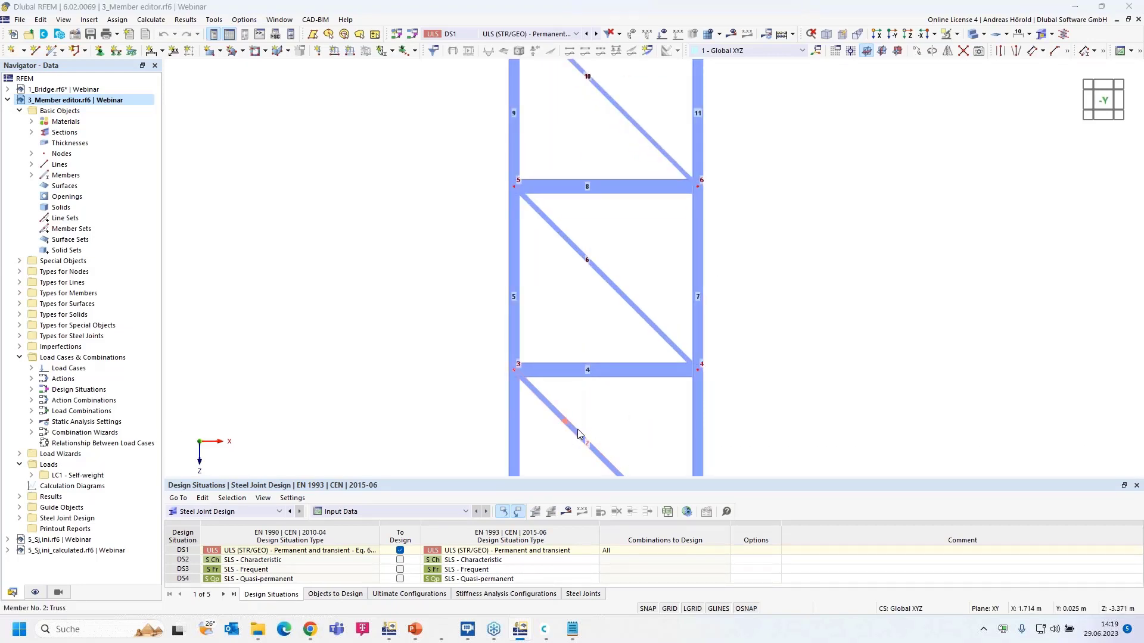
{"action": "double_click", "coordinate": [577, 434]}
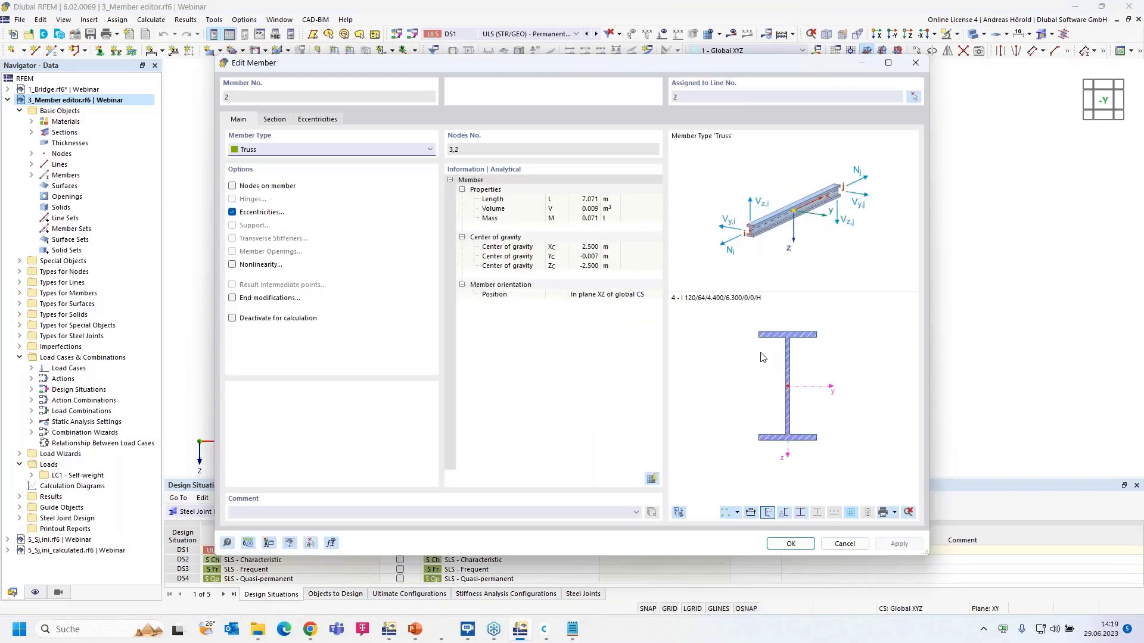
{"action": "left_click", "coordinate": [844, 543]}
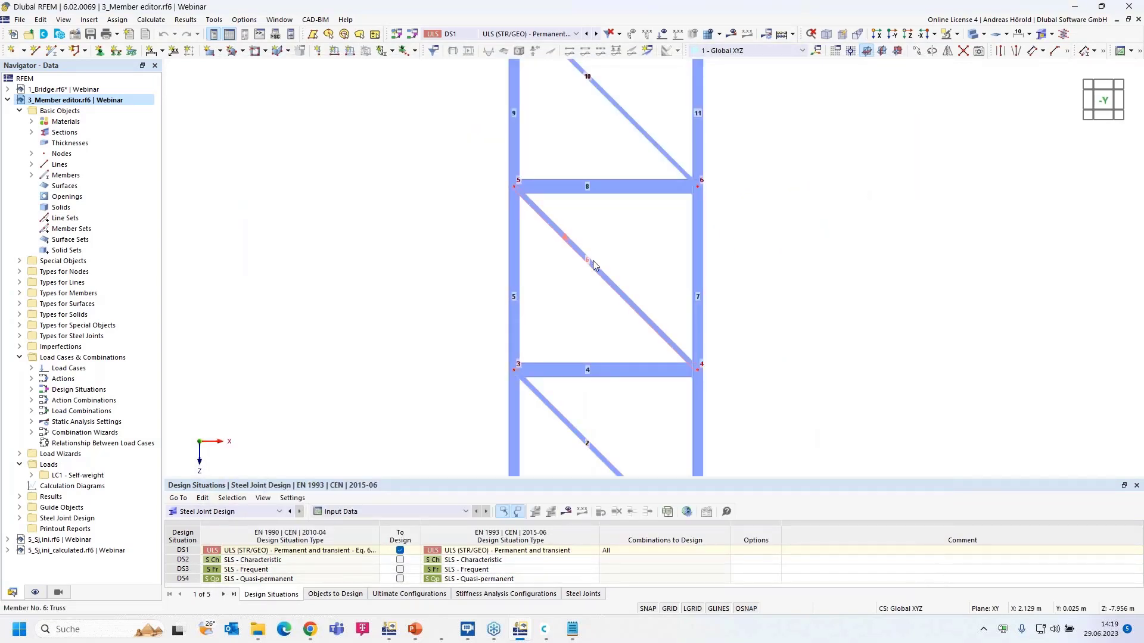
{"action": "double_click", "coordinate": [593, 265]}
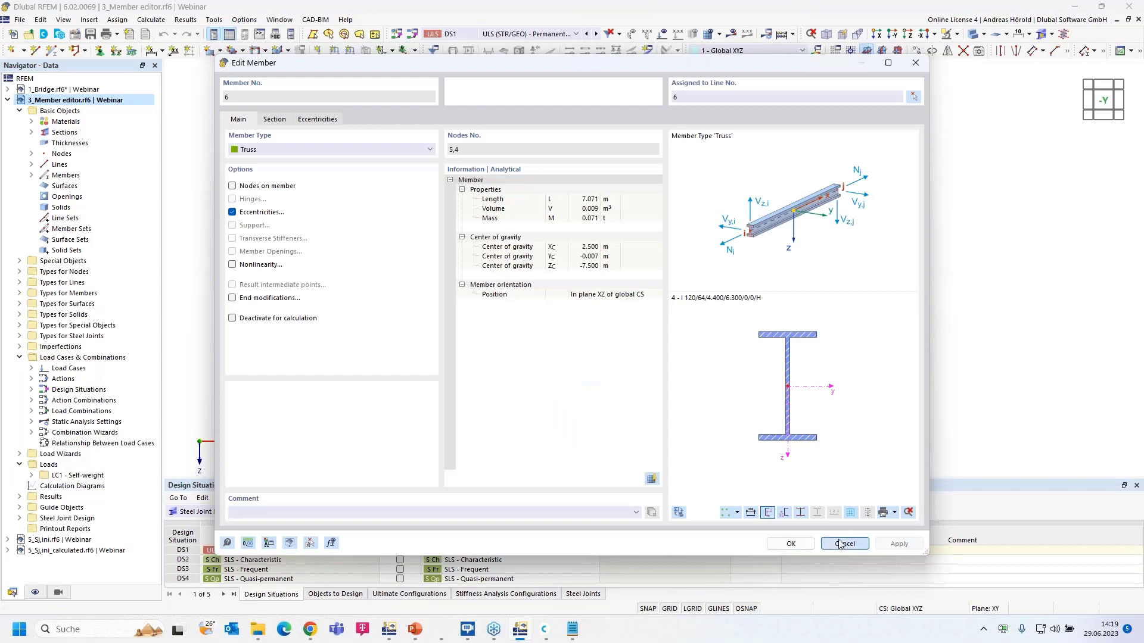
{"action": "left_click", "coordinate": [844, 543]}
{"action": "scroll", "coordinate": [584, 199], "scroll_direction": "down", "scroll_amount": 2}
{"action": "scroll", "coordinate": [577, 235], "scroll_direction": "up", "scroll_amount": 5}
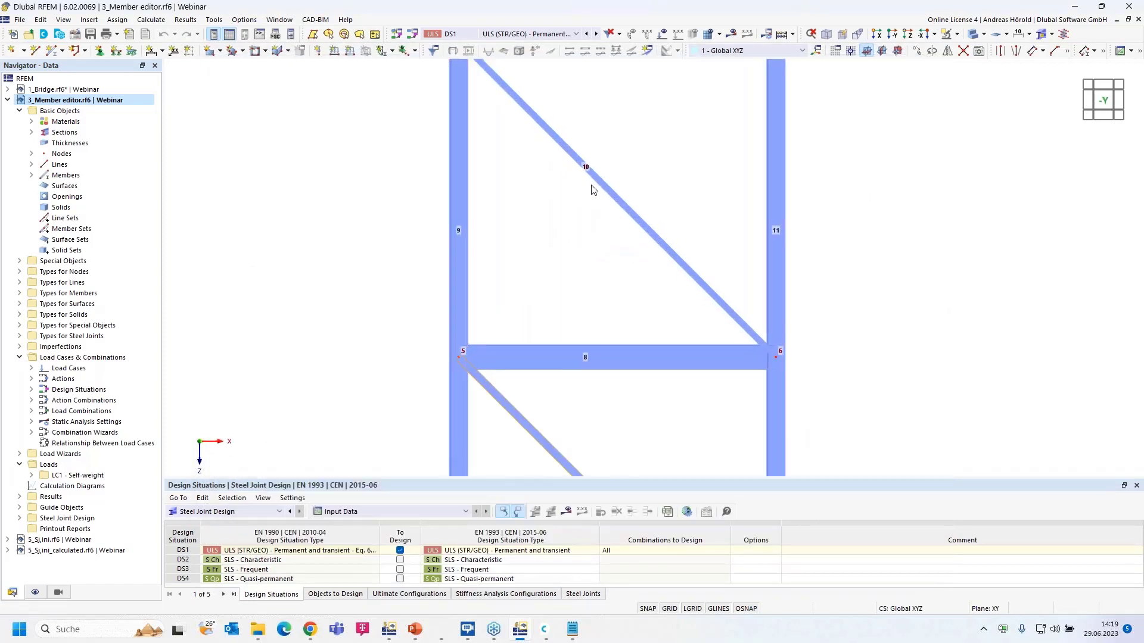
{"action": "double_click", "coordinate": [598, 184]}
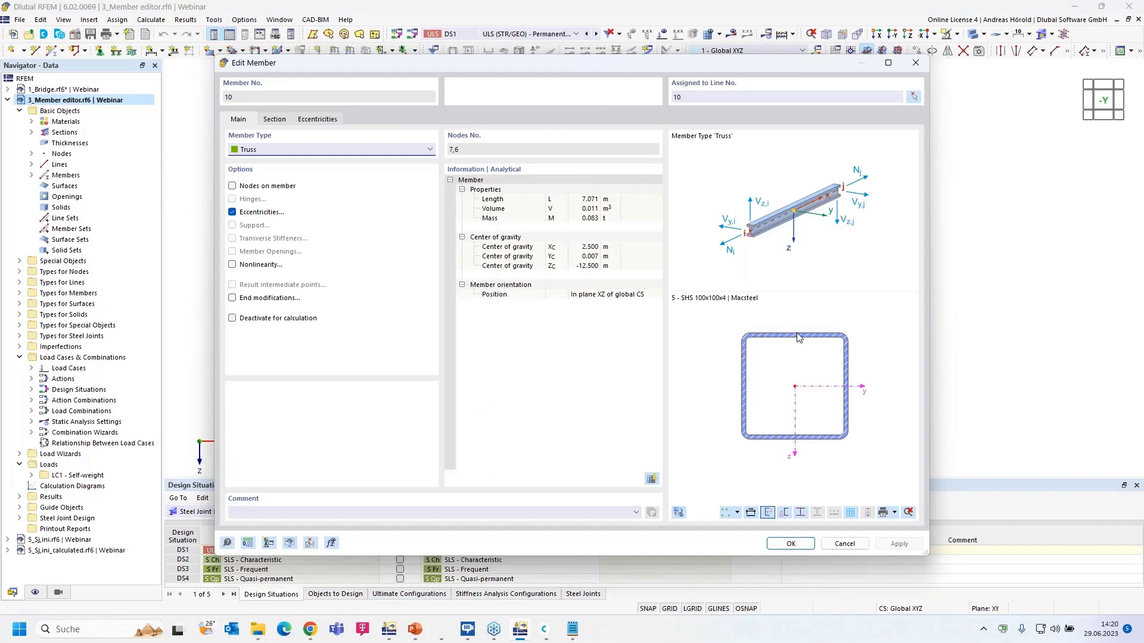
{"action": "left_click", "coordinate": [849, 543]}
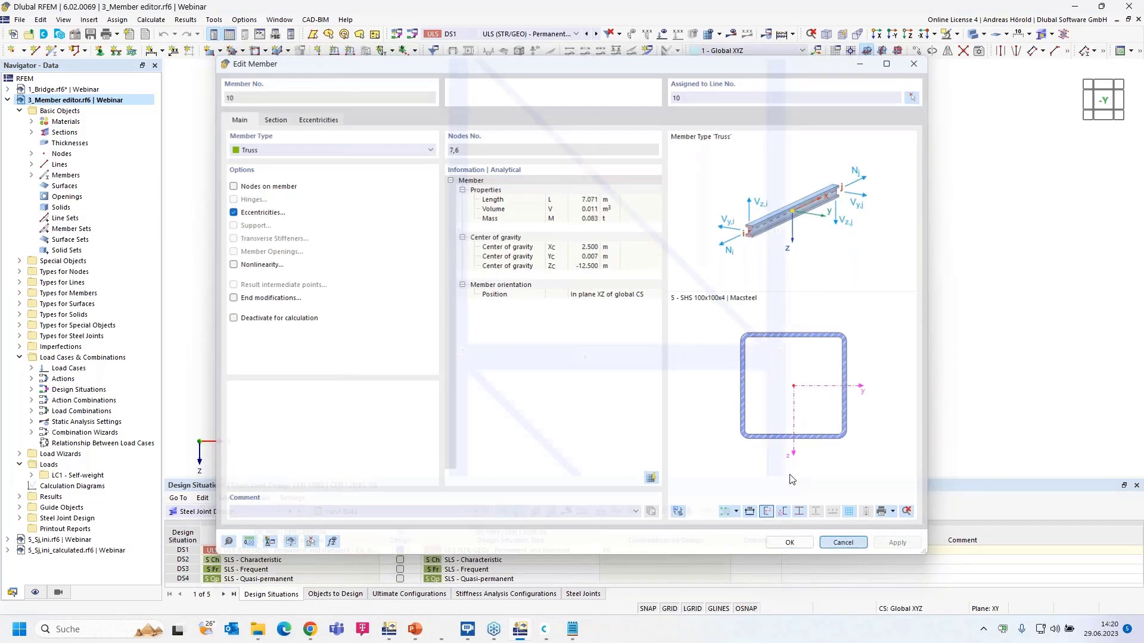
{"action": "middle_click_drag", "start_coordinate": [620, 311], "coordinate": [614, 192]}
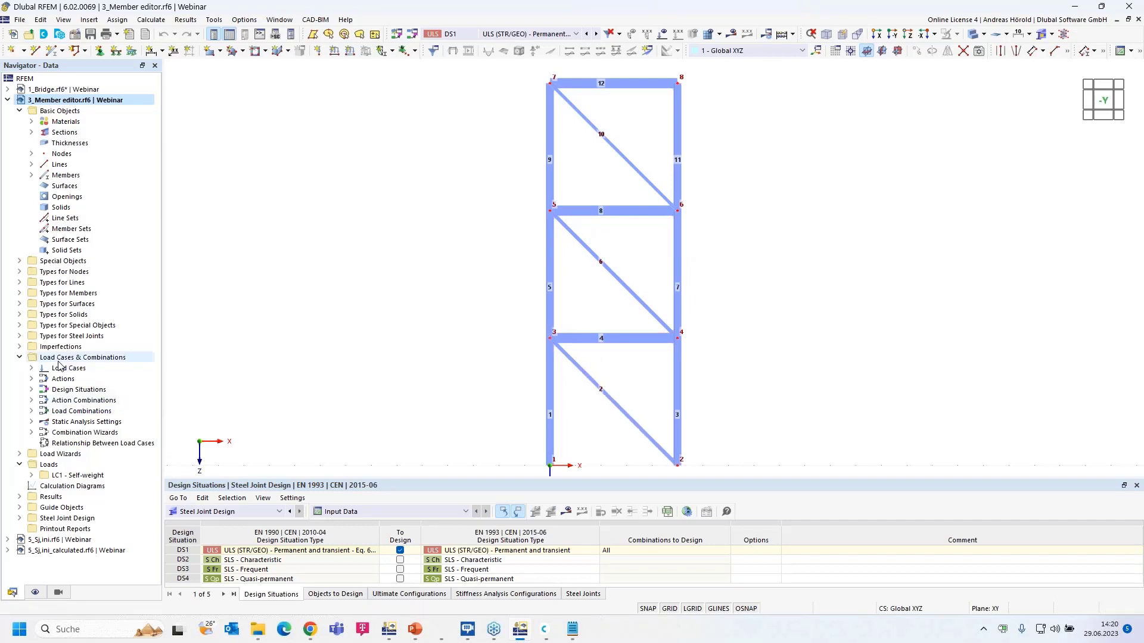
- Create a new steel joint and assign it to node 3
{"action": "left_click", "coordinate": [20, 337]}
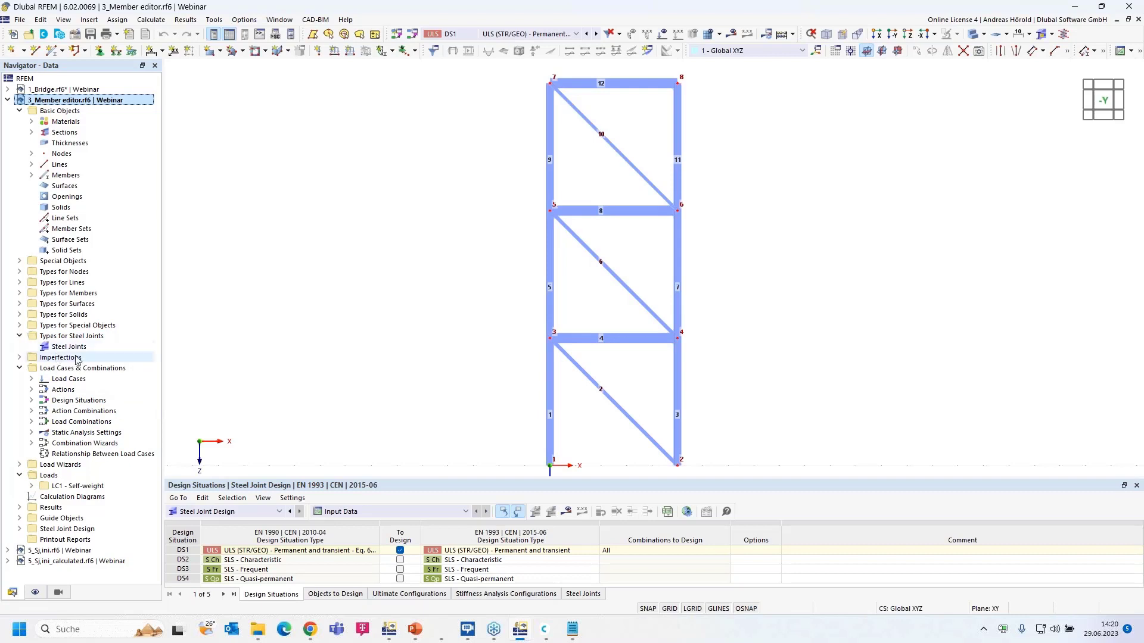
{"action": "right_click", "coordinate": [67, 349]}
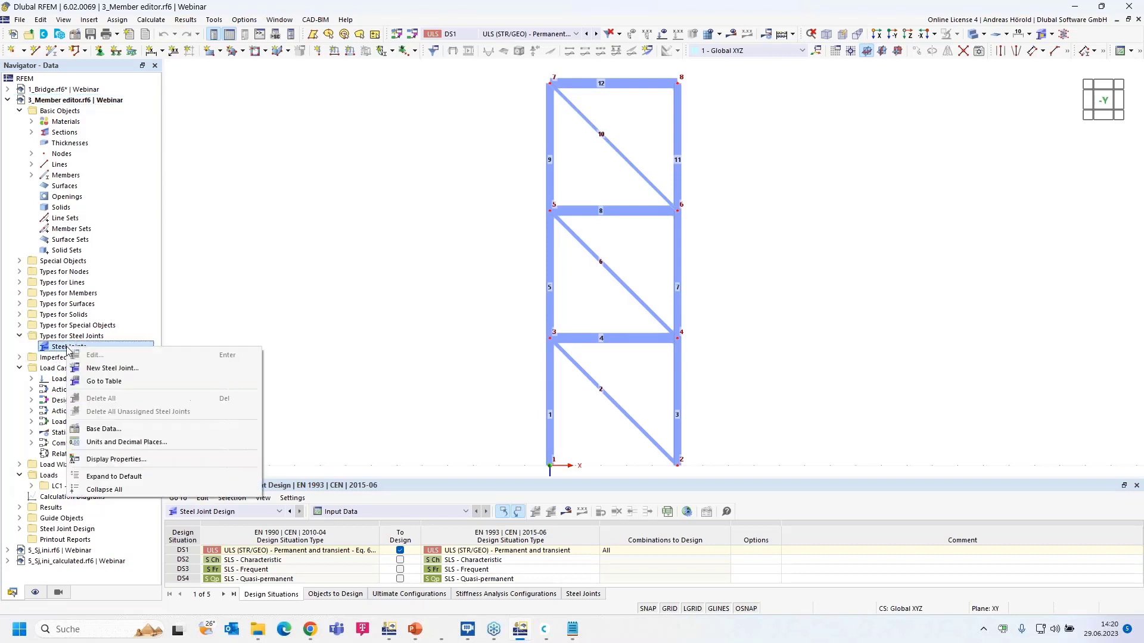
{"action": "left_click", "coordinate": [132, 369]}
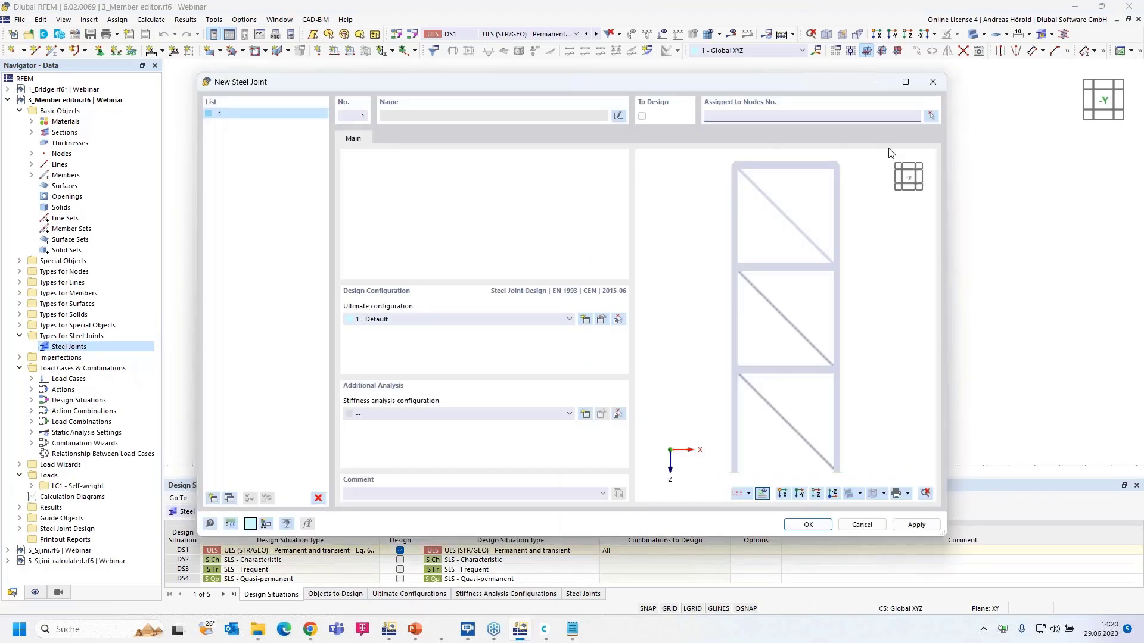
{"action": "left_click", "coordinate": [924, 118]}
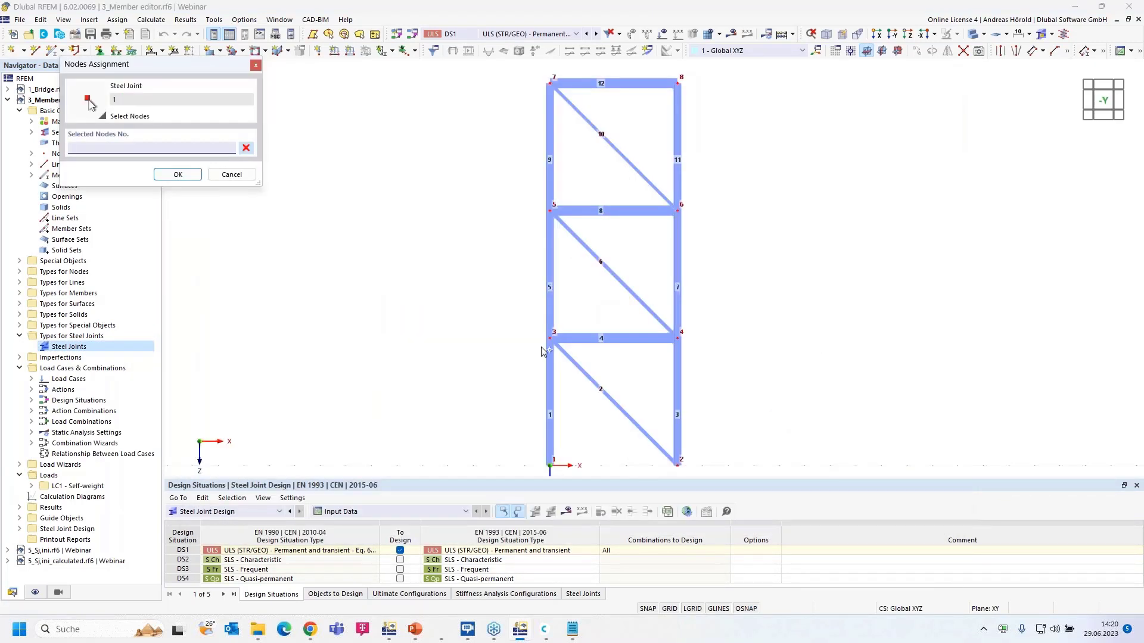
{"action": "left_click", "coordinate": [549, 337]}
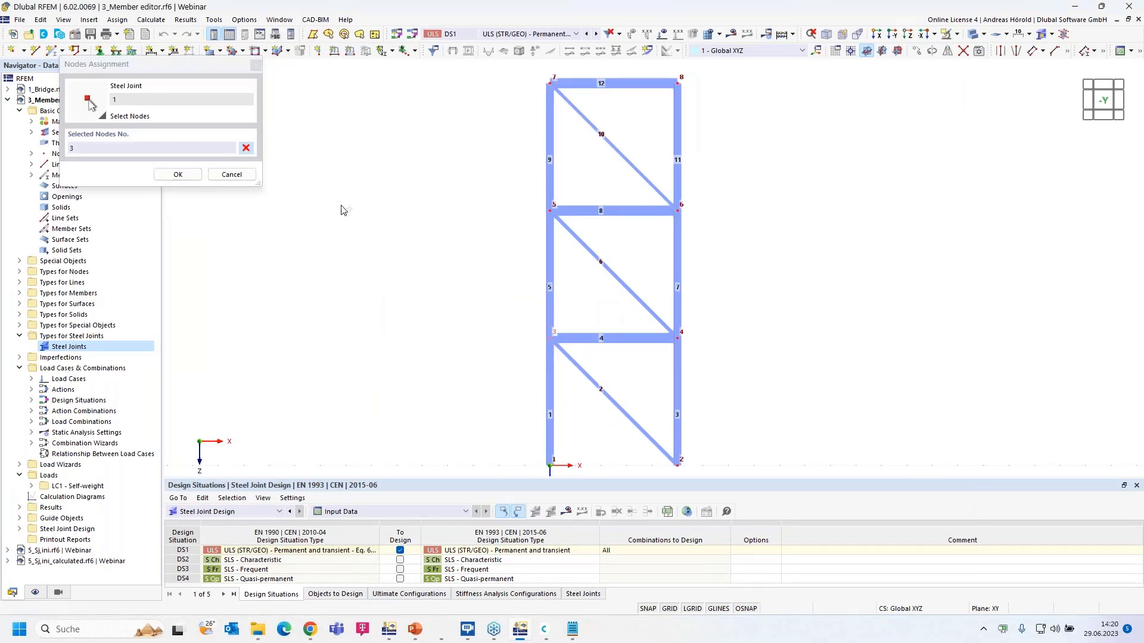
{"action": "left_click", "coordinate": [178, 174]}
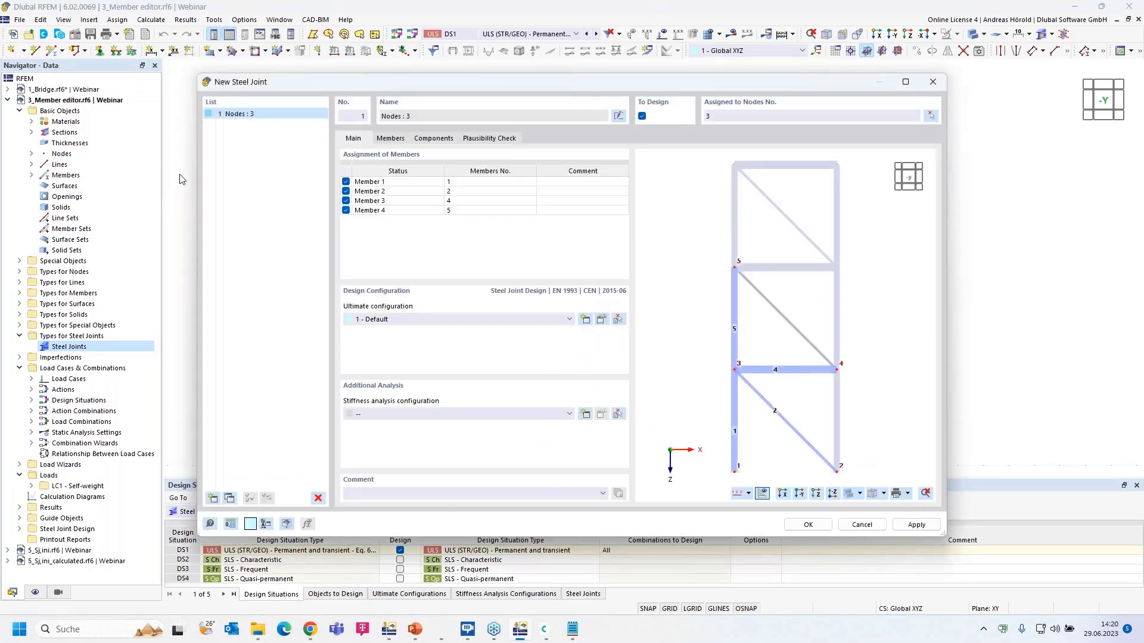
- Highlight Member 1, Member 2 and Member 3 of the joint in turn to identify them in the preview
{"action": "double_click", "coordinate": [377, 185]}
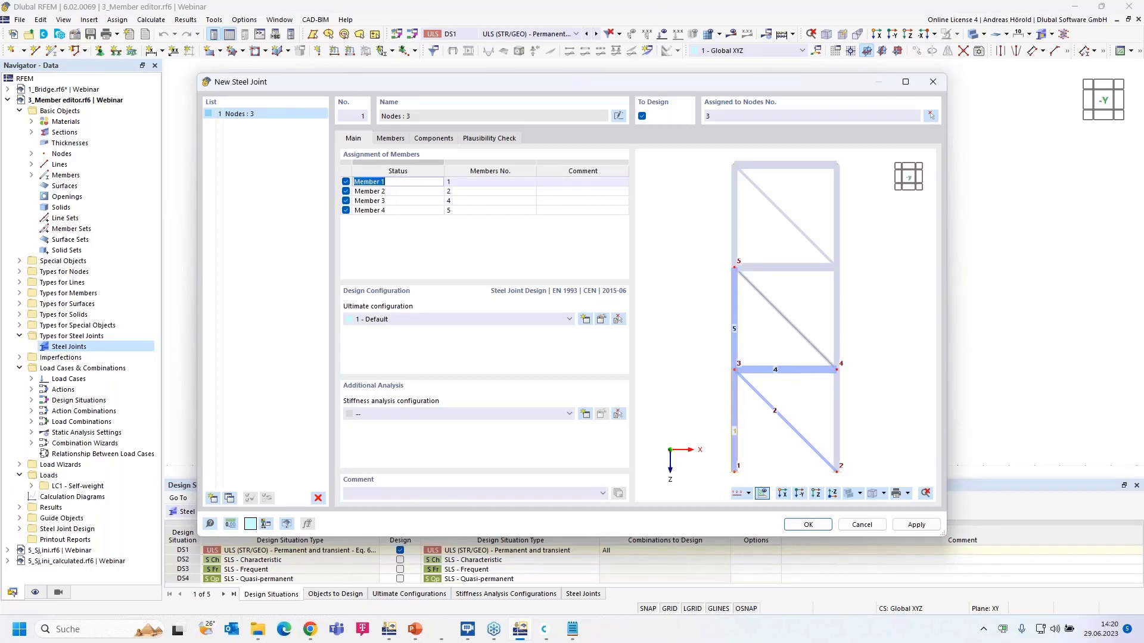
{"action": "double_click", "coordinate": [382, 191]}
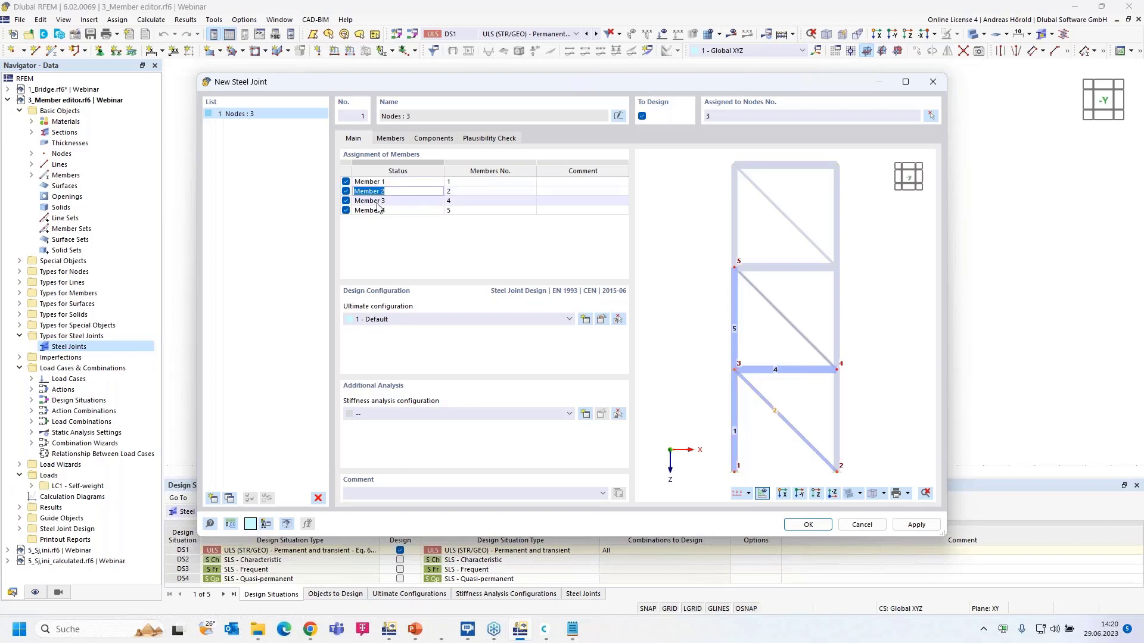
{"action": "double_click", "coordinate": [379, 203]}
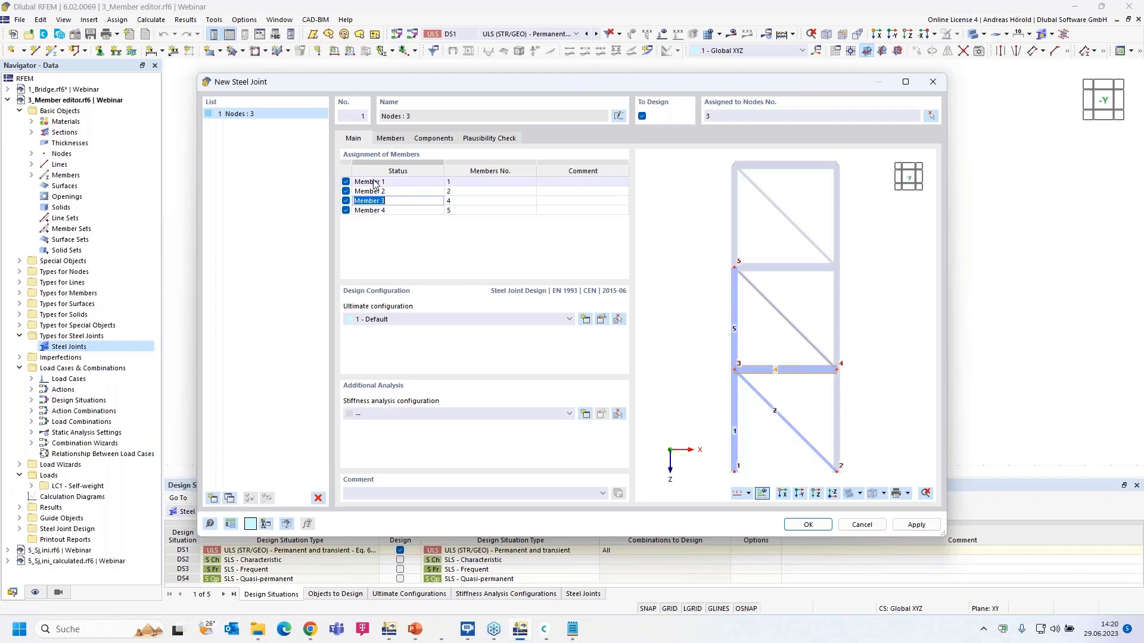
- Reassign the status Member 2 to horizontal member 4 in place of the diagonal
{"action": "left_click", "coordinate": [409, 183]}
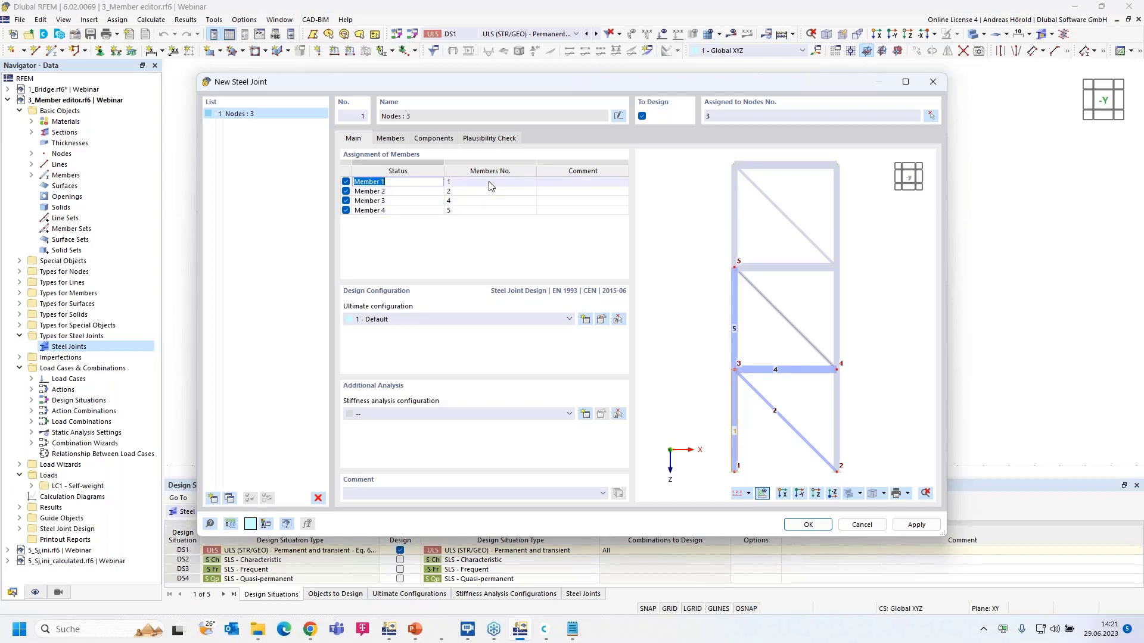
{"action": "scroll", "coordinate": [796, 401], "scroll_direction": "up", "scroll_amount": 4}
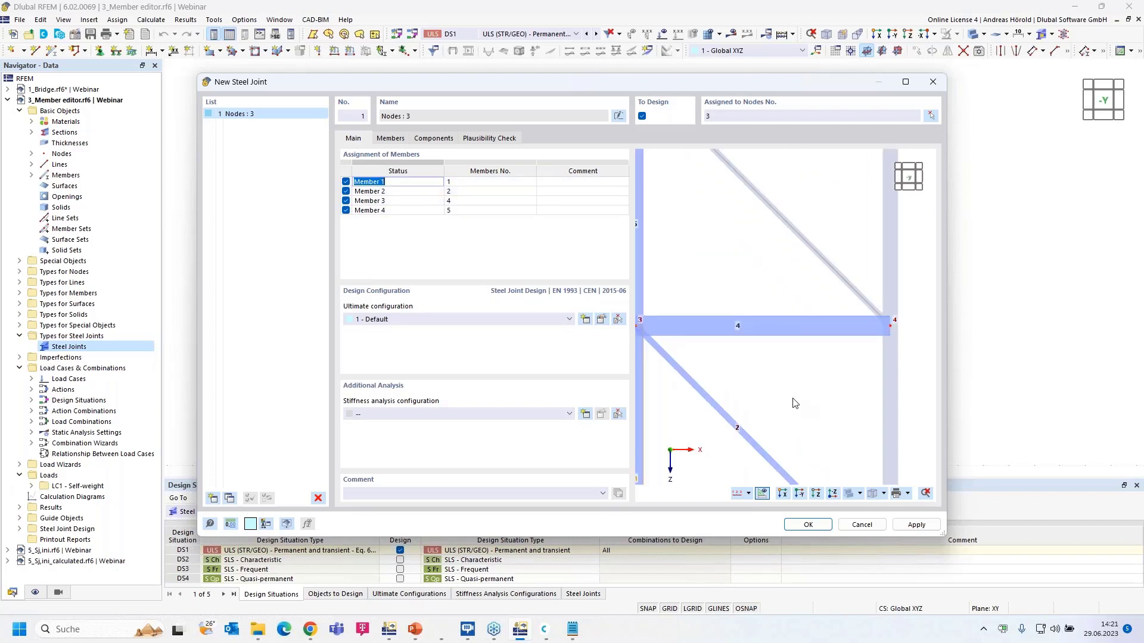
{"action": "left_click", "coordinate": [420, 193]}
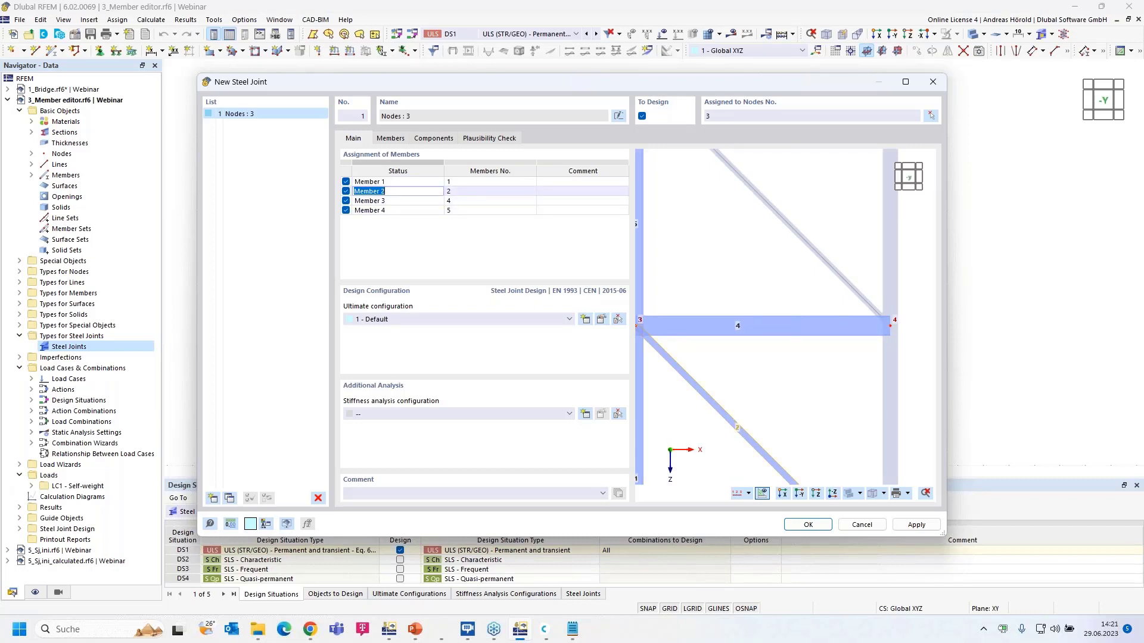
{"action": "left_click", "coordinate": [488, 191]}
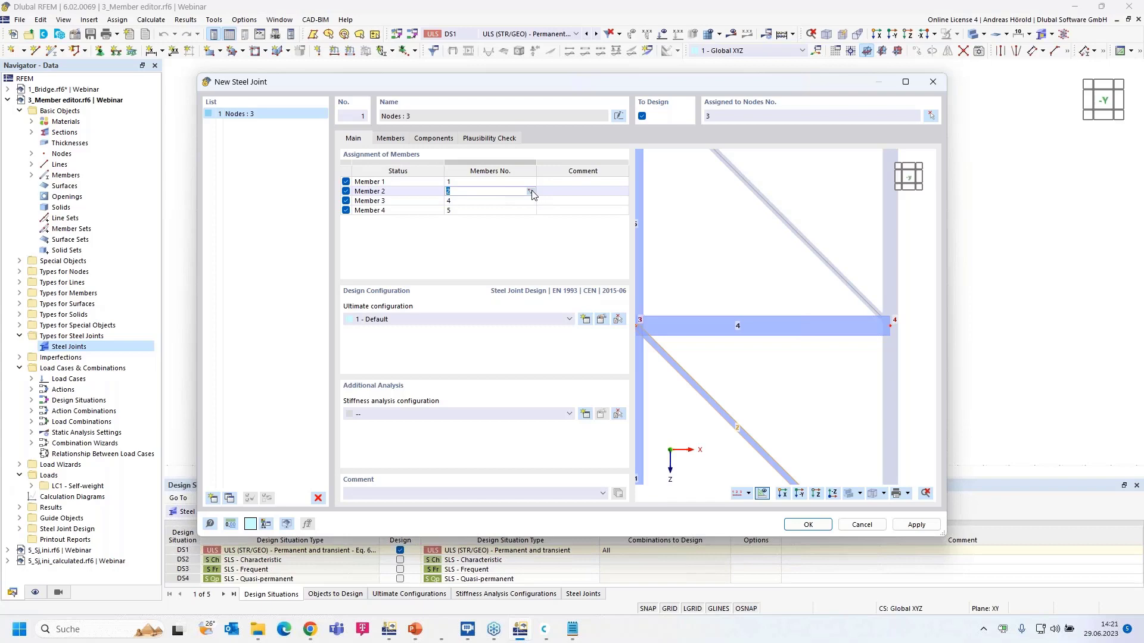
{"action": "left_click", "coordinate": [531, 191]}
{"action": "left_click", "coordinate": [601, 336]}
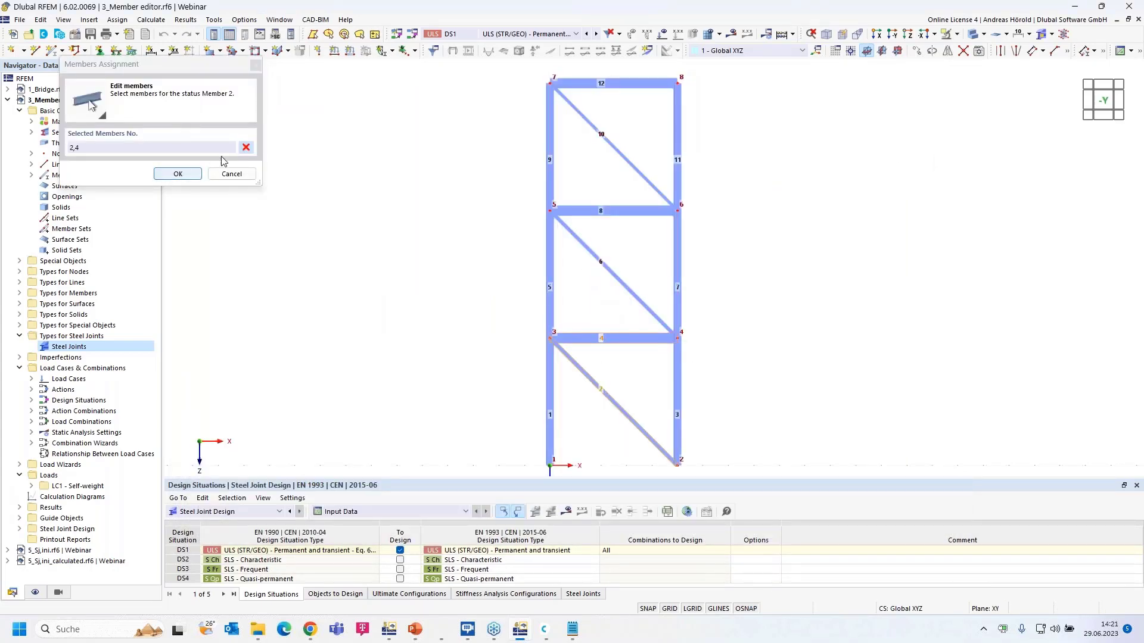
{"action": "left_click", "coordinate": [245, 147]}
{"action": "left_click", "coordinate": [584, 338]}
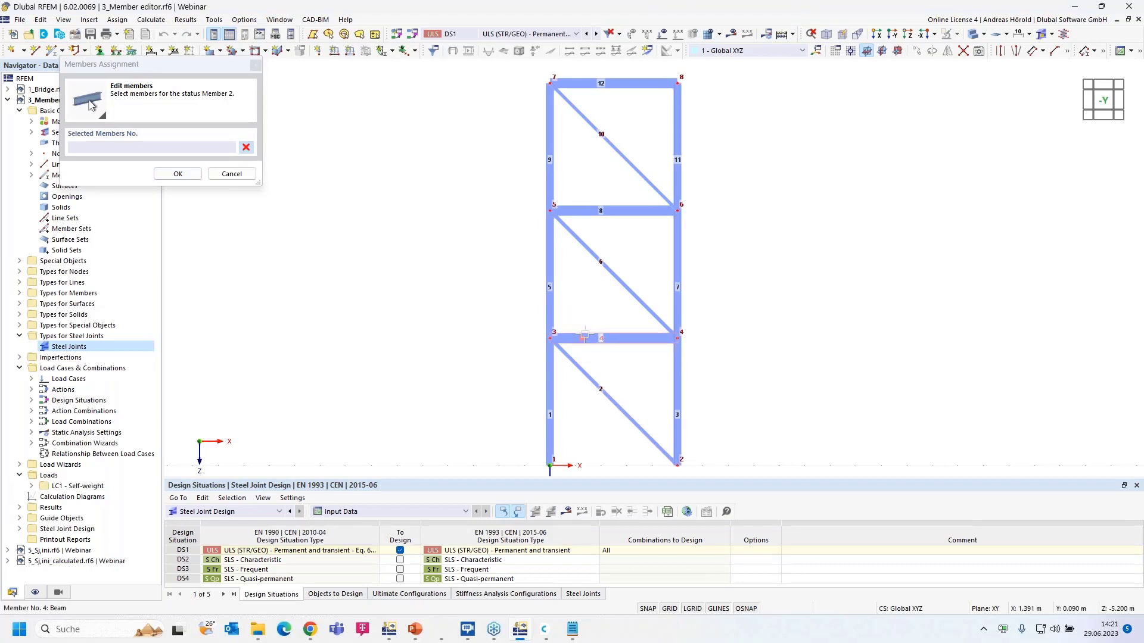
{"action": "left_click", "coordinate": [178, 173]}
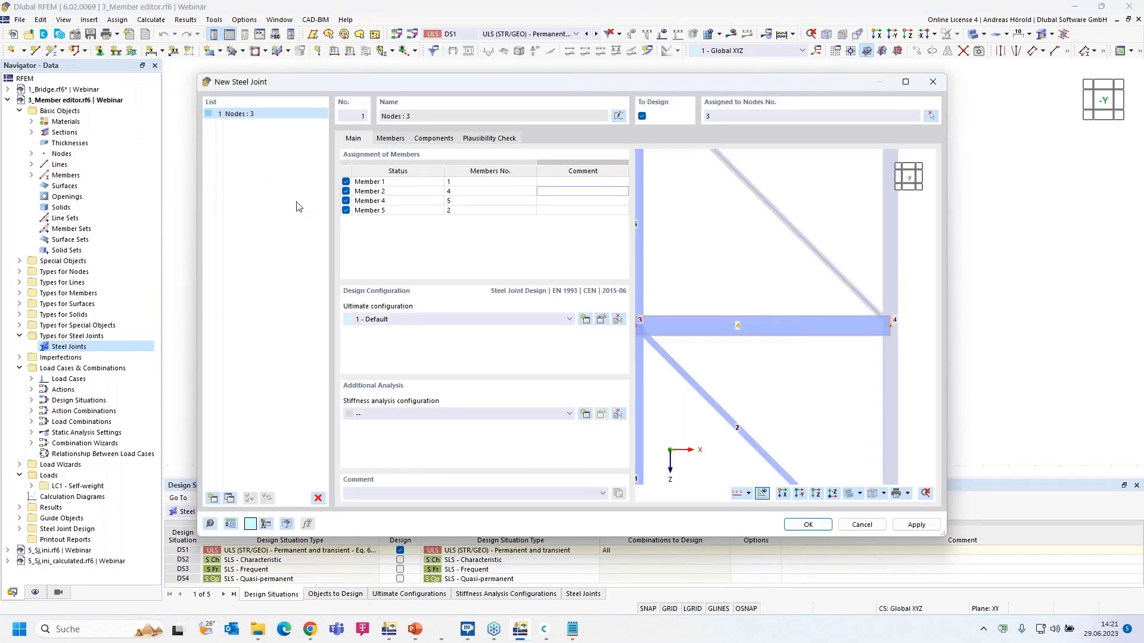
- Reassign the status Member 4 to diagonal member 2 in place of the upper column segment
{"action": "double_click", "coordinate": [396, 201]}
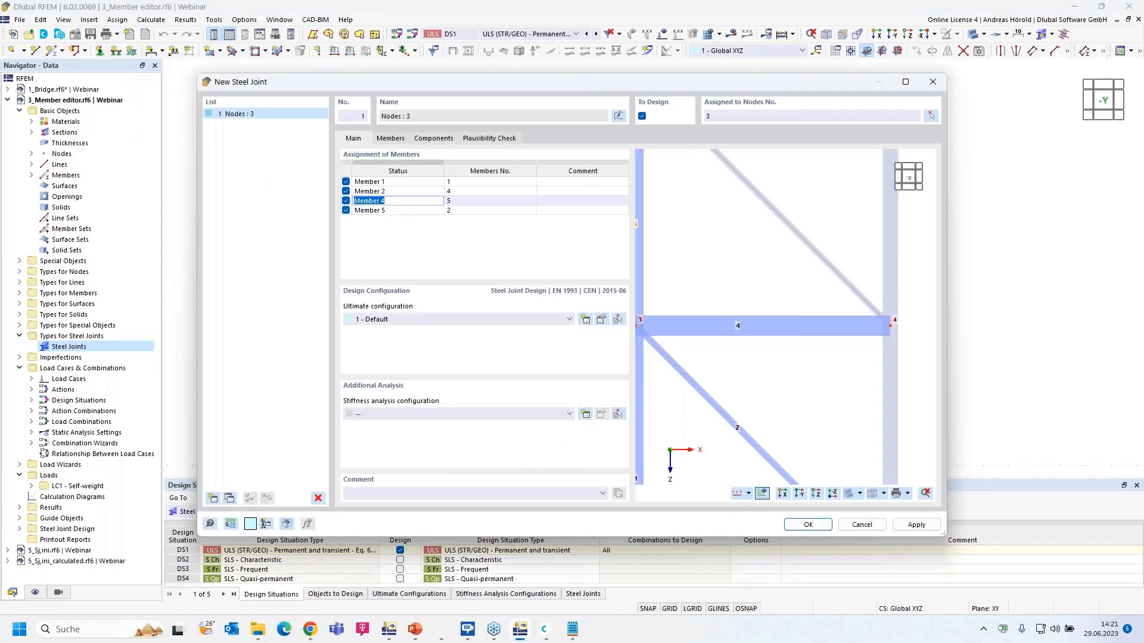
{"action": "middle_click_drag", "start_coordinate": [661, 267], "coordinate": [718, 268]}
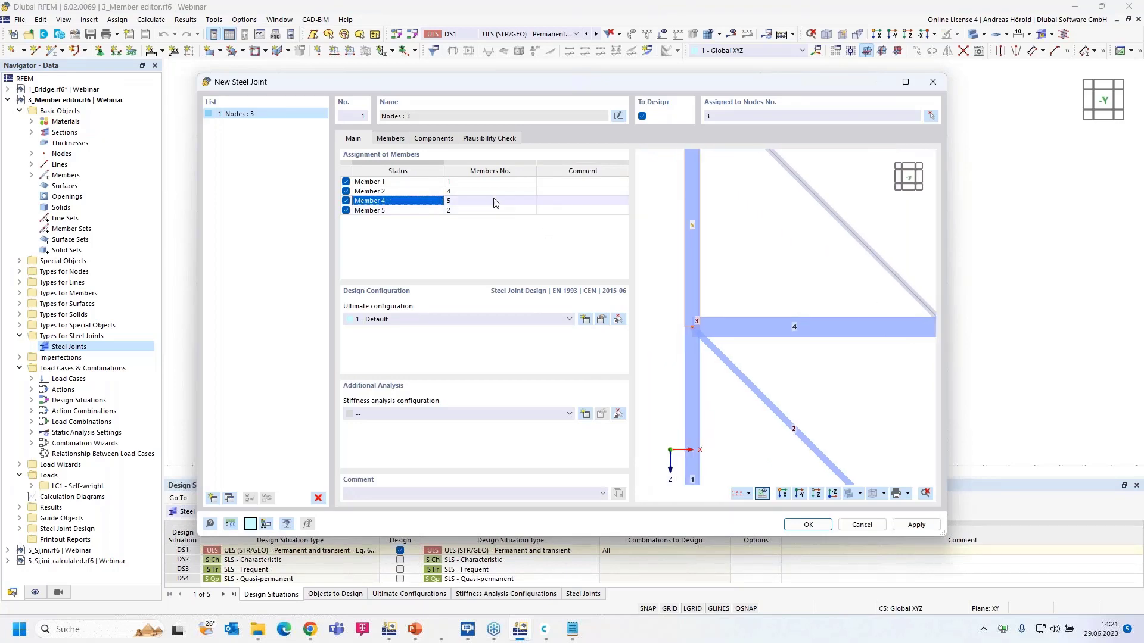
{"action": "double_click", "coordinate": [494, 203]}
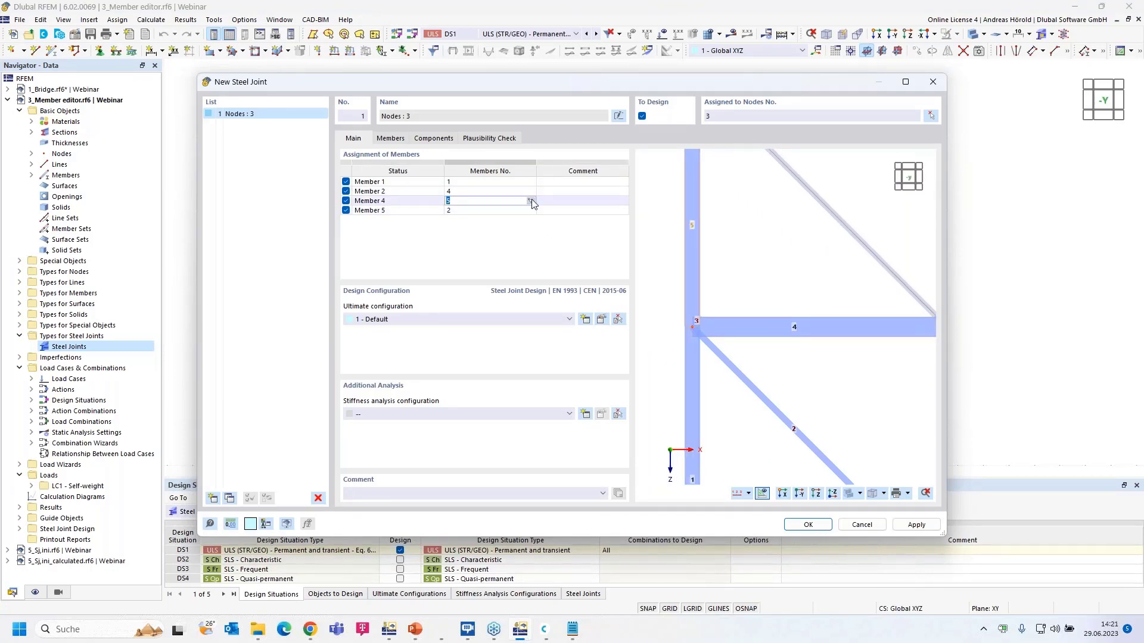
{"action": "left_click", "coordinate": [530, 201]}
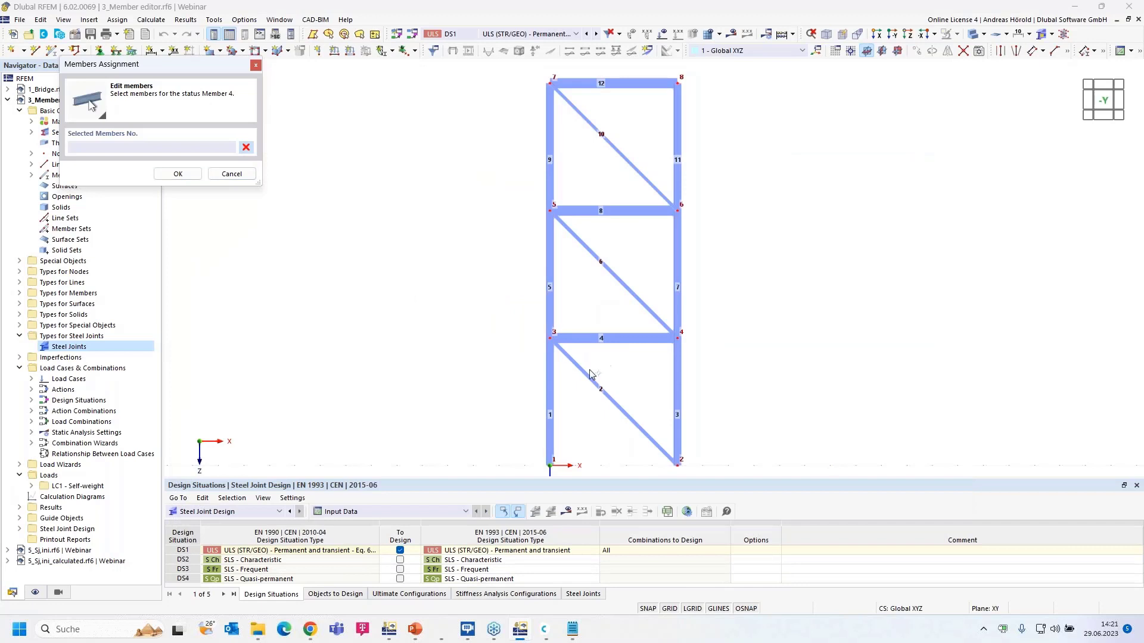
{"action": "left_click", "coordinate": [595, 384]}
{"action": "left_click", "coordinate": [177, 174]}
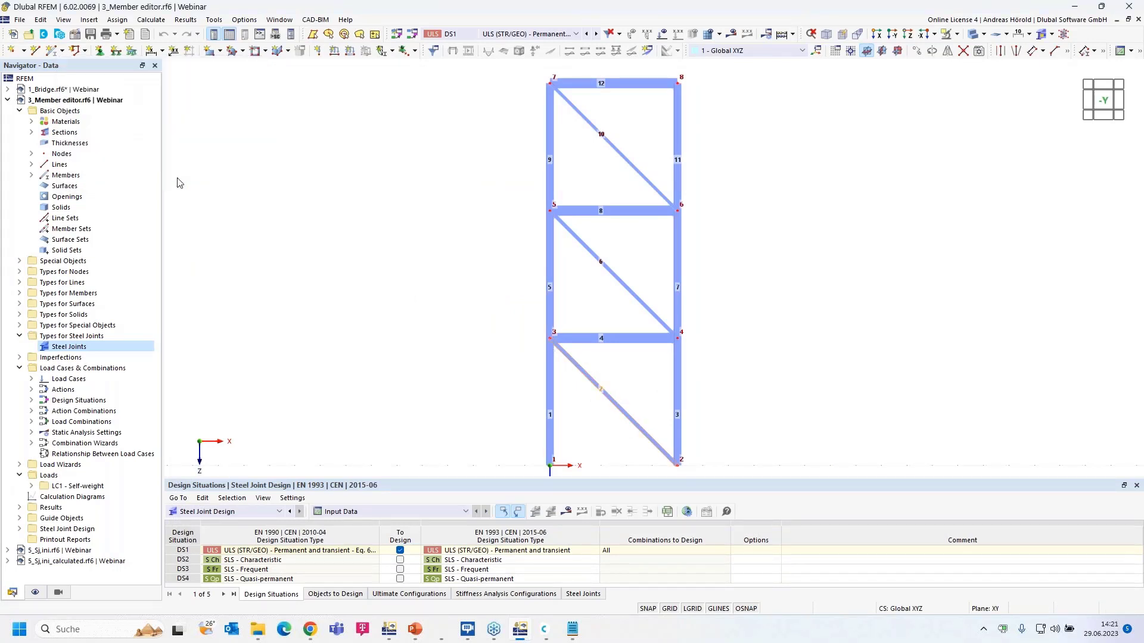
- Rename the joint statuses of members 1, 4, 2 and 5 as Col b, Hor, Dia and Col a
{"action": "left_click", "coordinate": [399, 212]}
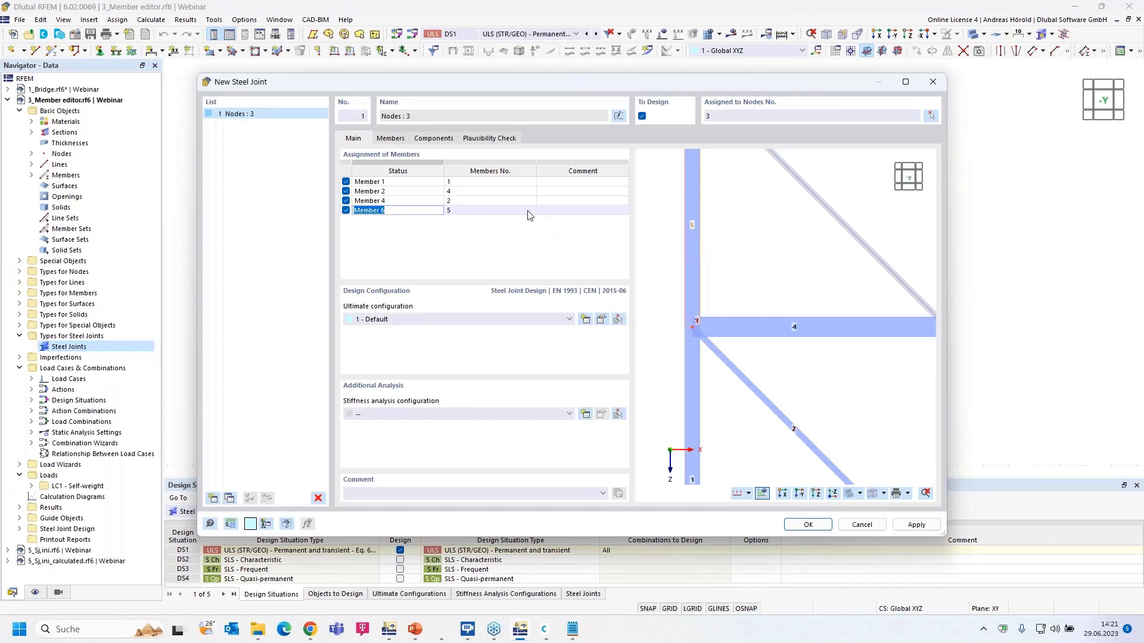
{"action": "left_click", "coordinate": [370, 182]}
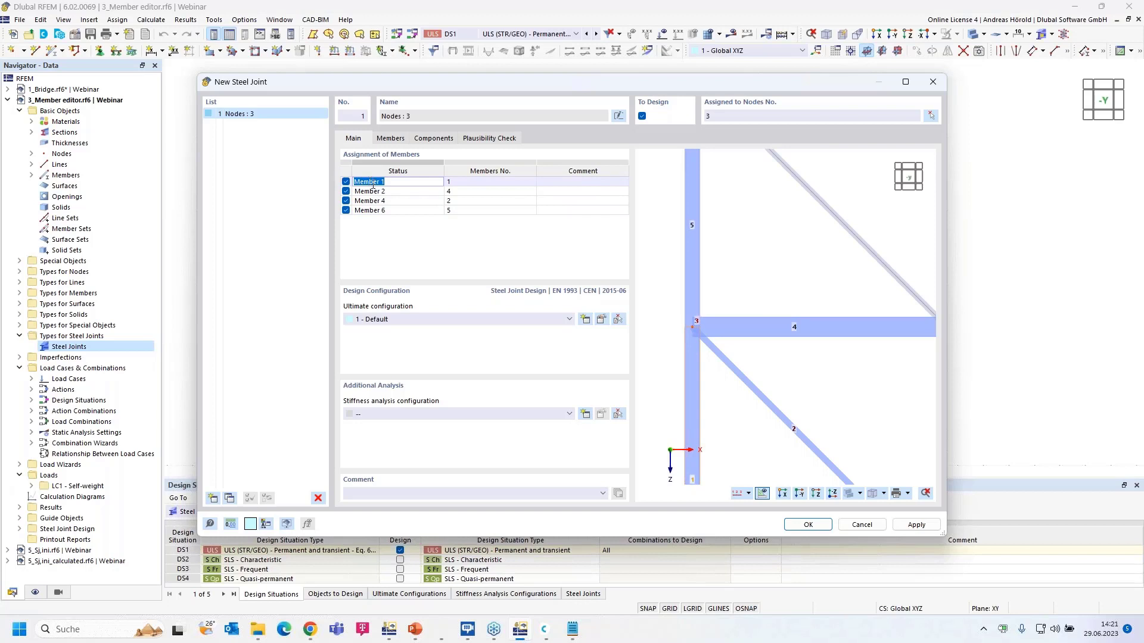
{"action": "type", "text": "Col b"}
{"action": "key", "text": "Return"}
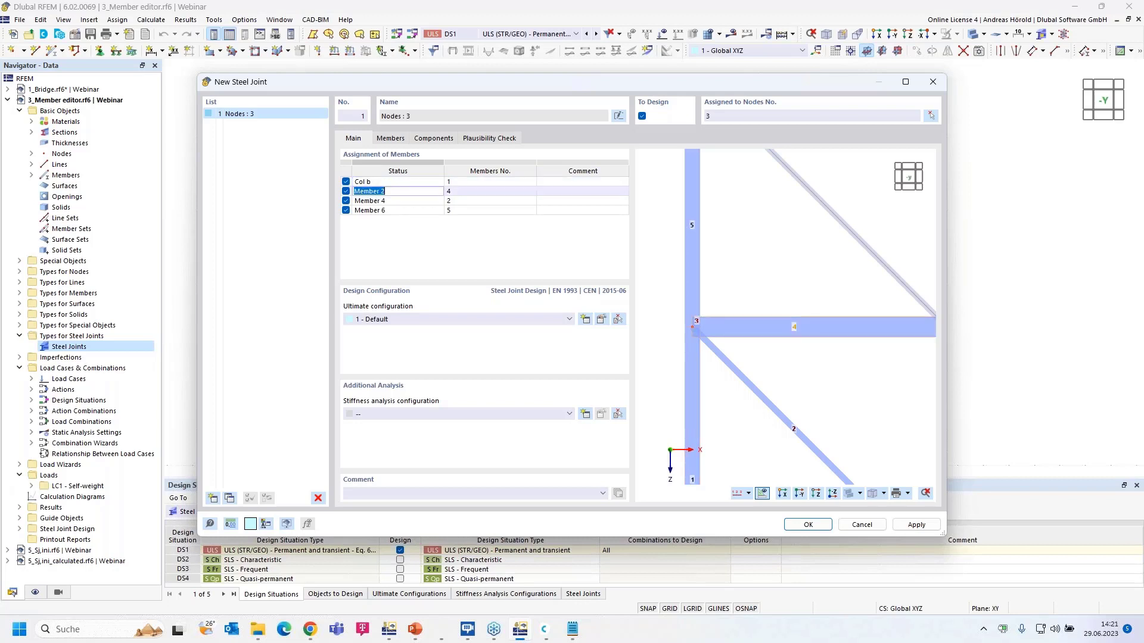
{"action": "type", "text": "Hor"}
{"action": "key", "text": "Return"}
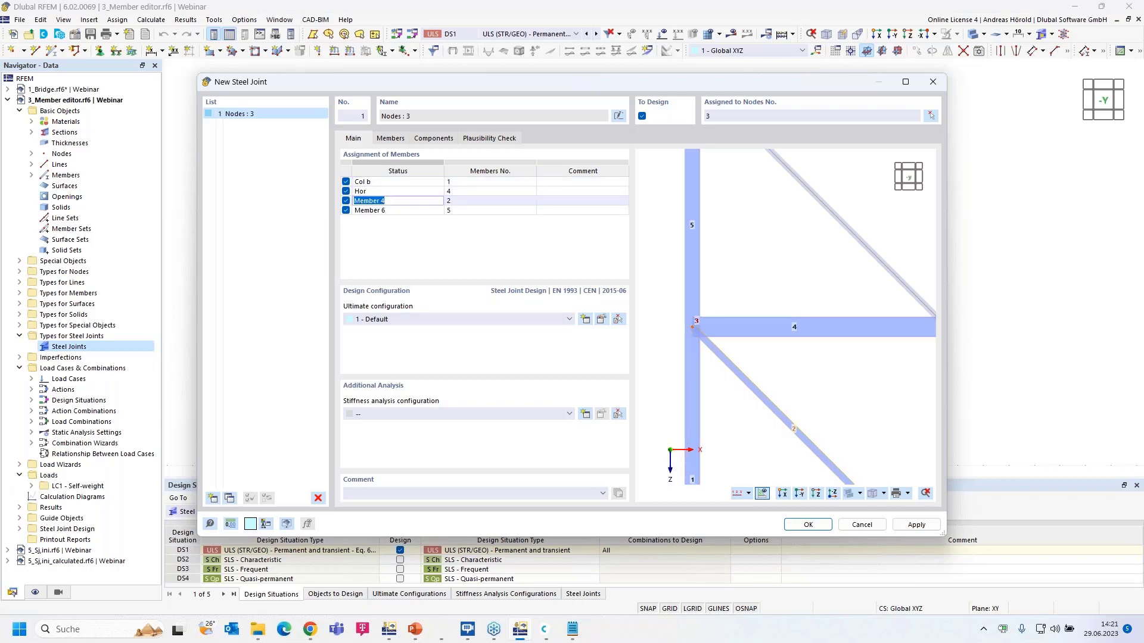
{"action": "type", "text": "Dio"}
{"action": "key", "text": "Return"}
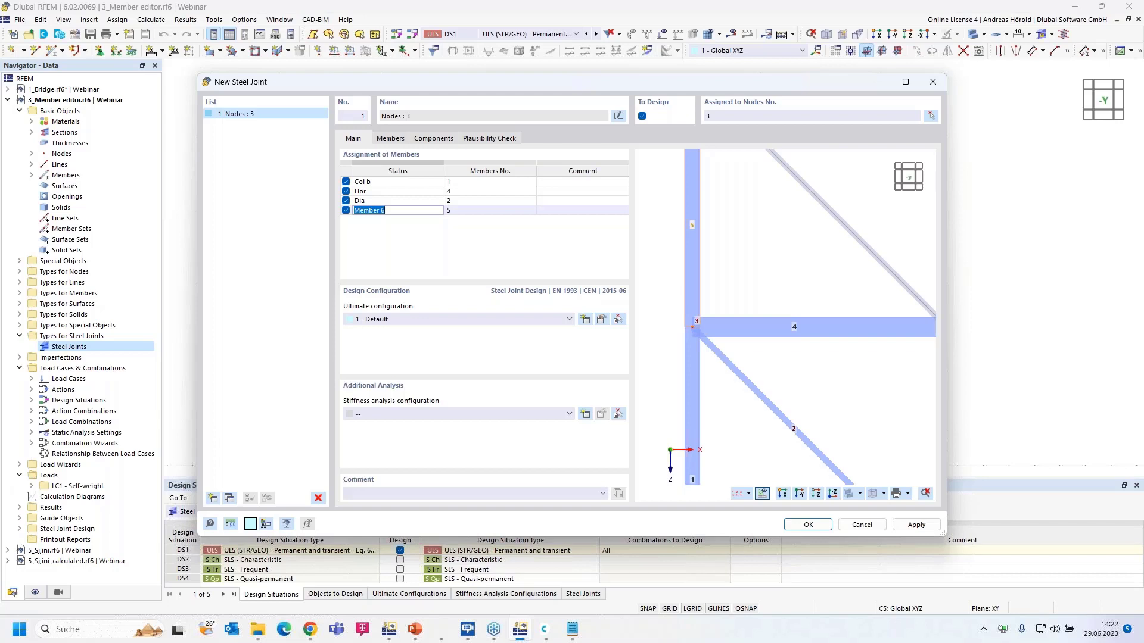
{"action": "type", "text": "Col a"}
- Set the type of joint member Col b to Continuous
{"action": "left_click", "coordinate": [396, 140]}
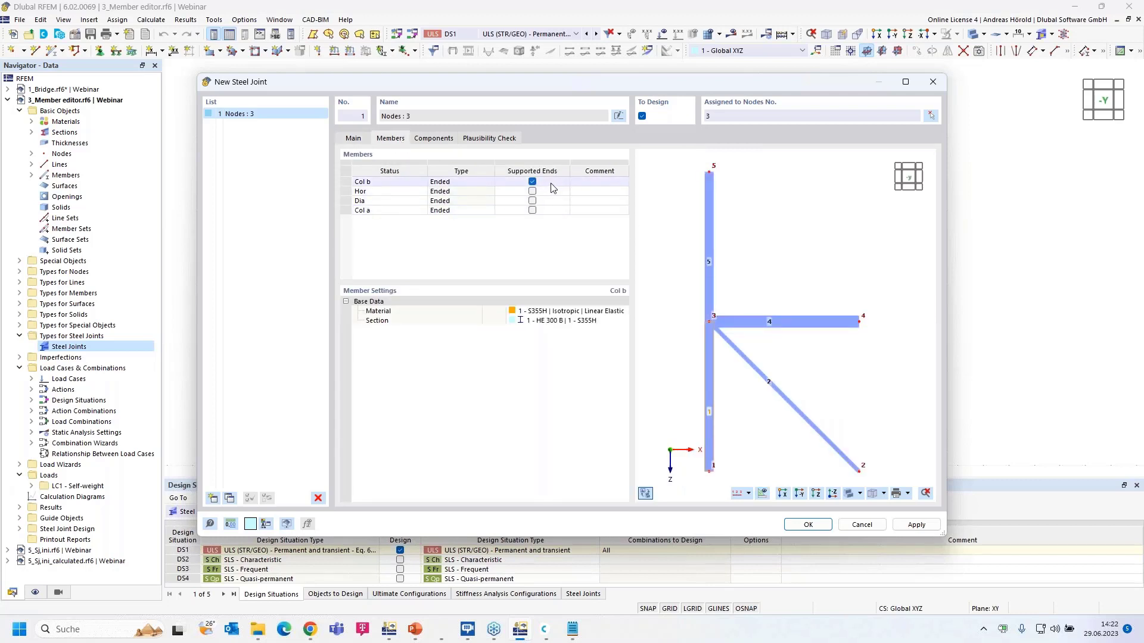
{"action": "left_click", "coordinate": [477, 182]}
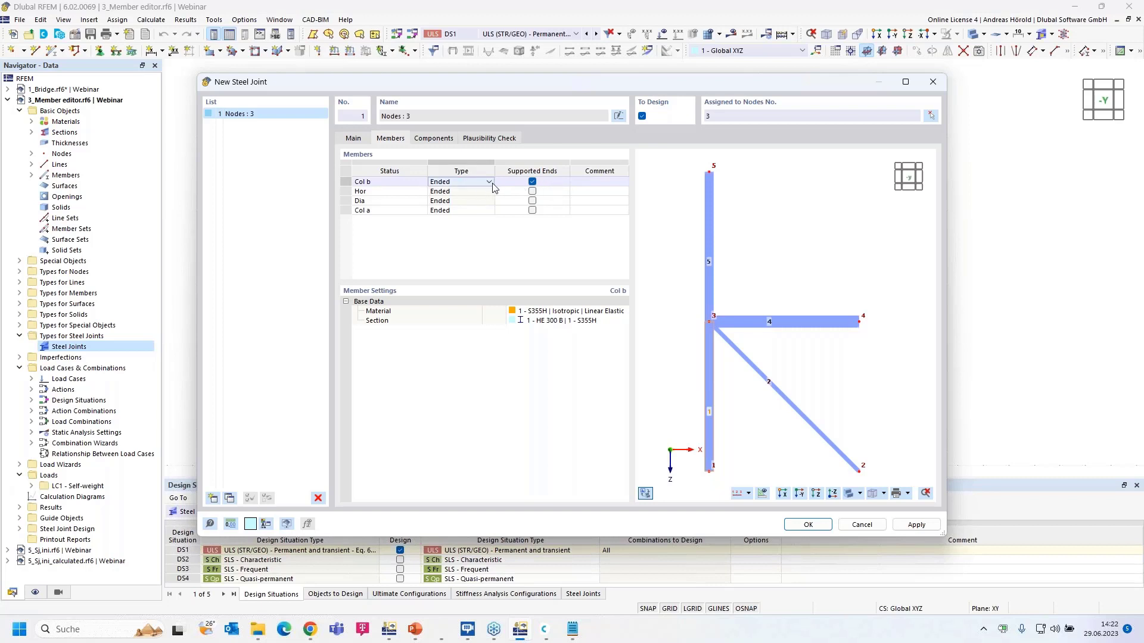
{"action": "left_click", "coordinate": [489, 183]}
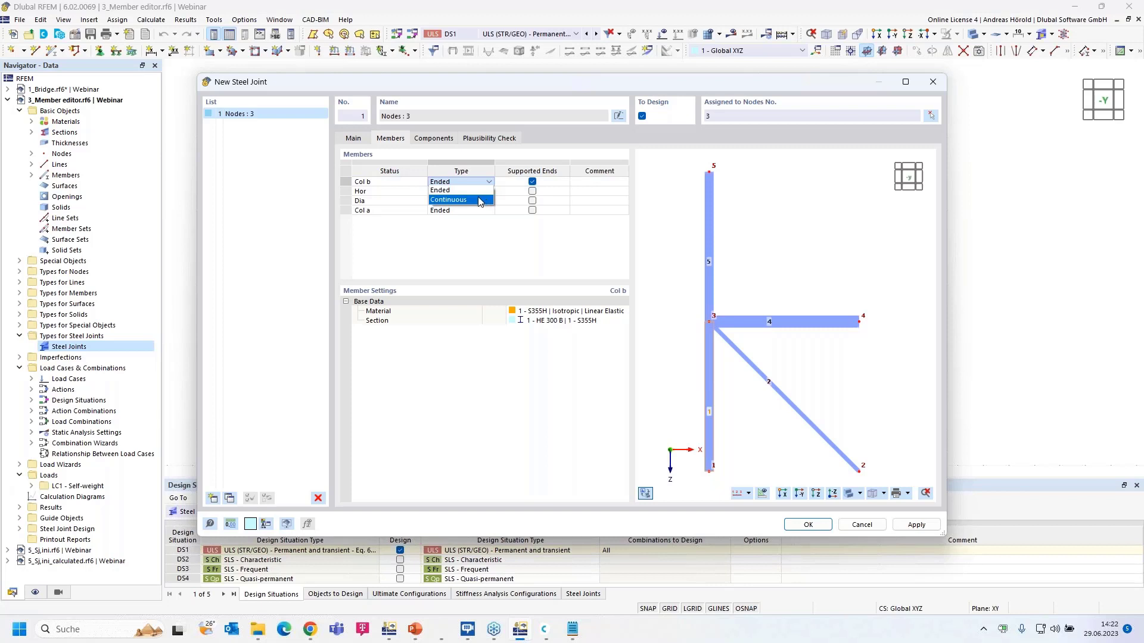
{"action": "left_click", "coordinate": [479, 197]}
{"action": "scroll", "coordinate": [702, 324], "scroll_direction": "up", "scroll_amount": 3}
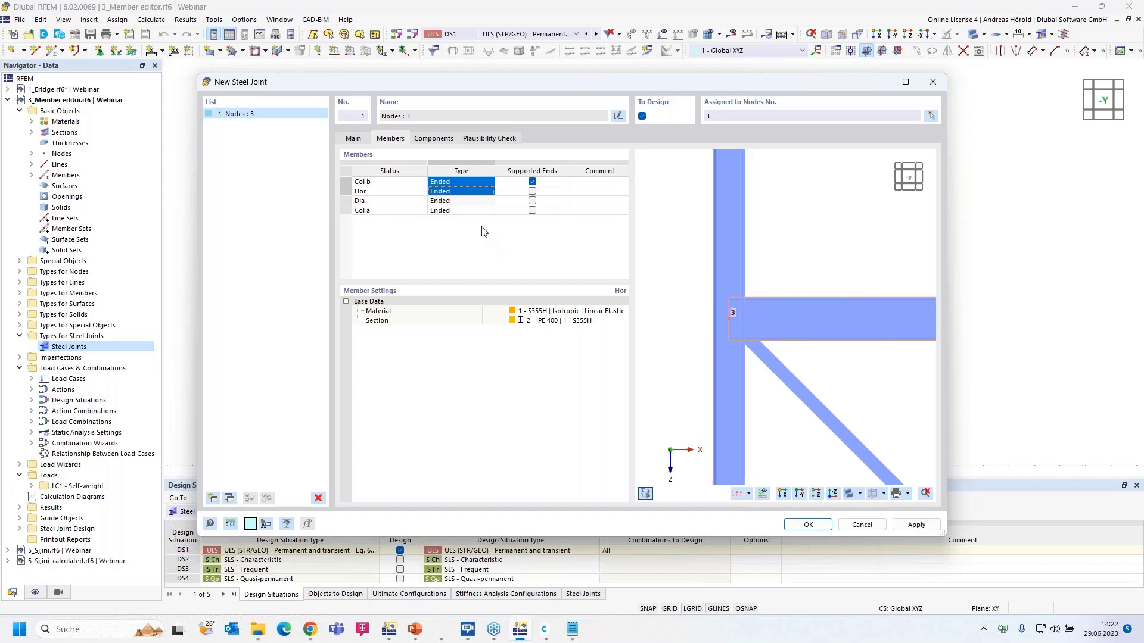
{"action": "left_click", "coordinate": [477, 185]}
{"action": "left_click", "coordinate": [487, 184]}
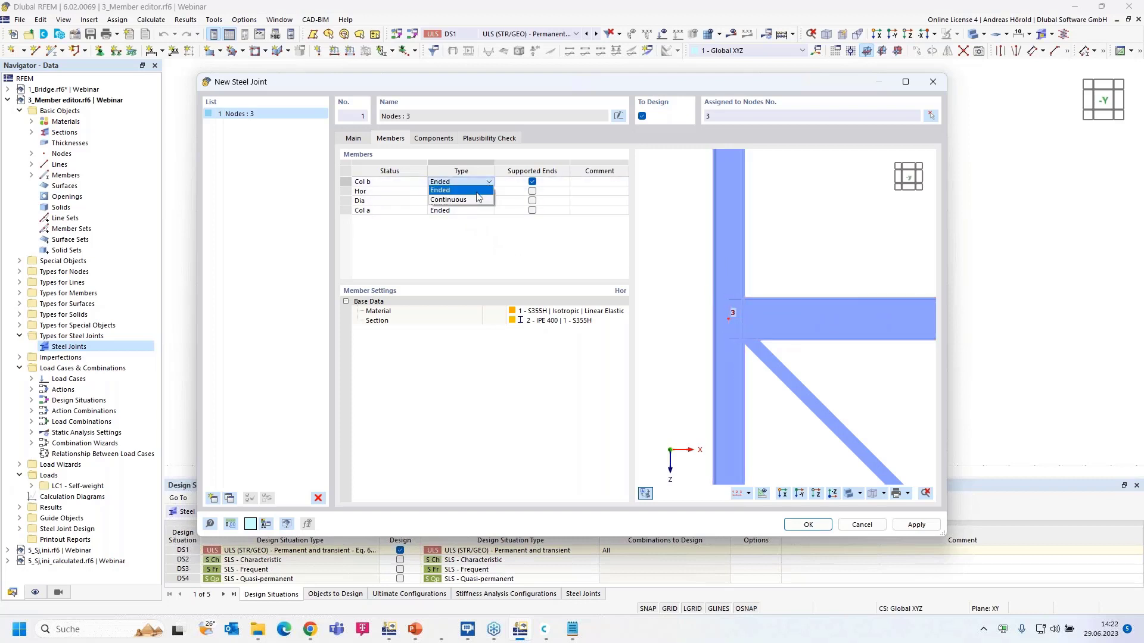
{"action": "left_click", "coordinate": [464, 199]}
{"action": "left_click", "coordinate": [477, 182]}
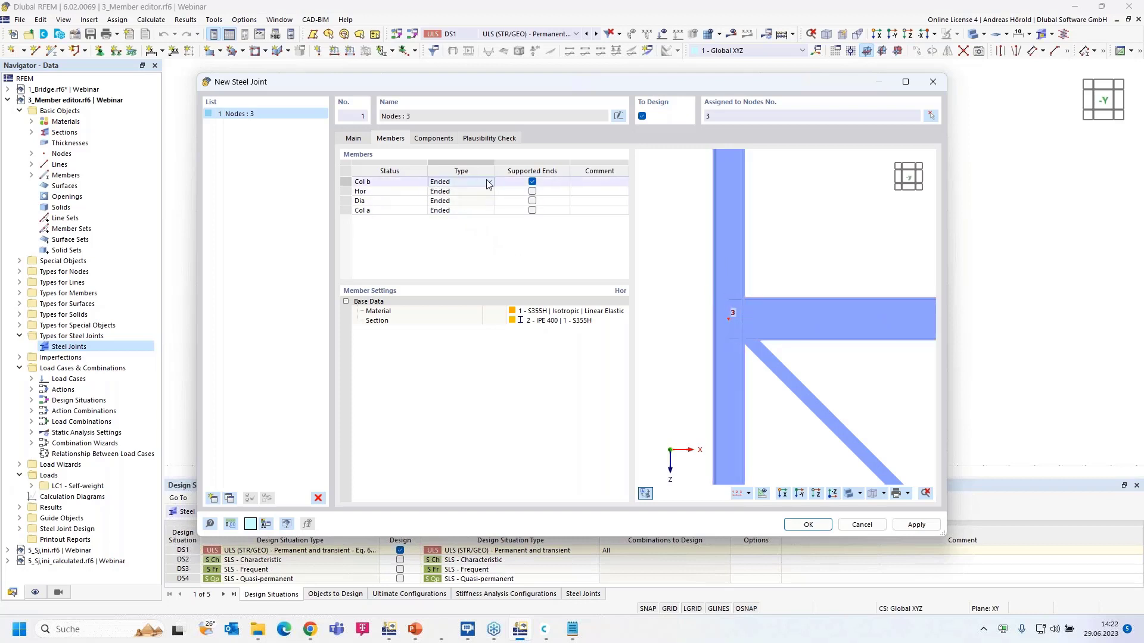
{"action": "left_click", "coordinate": [489, 182]}
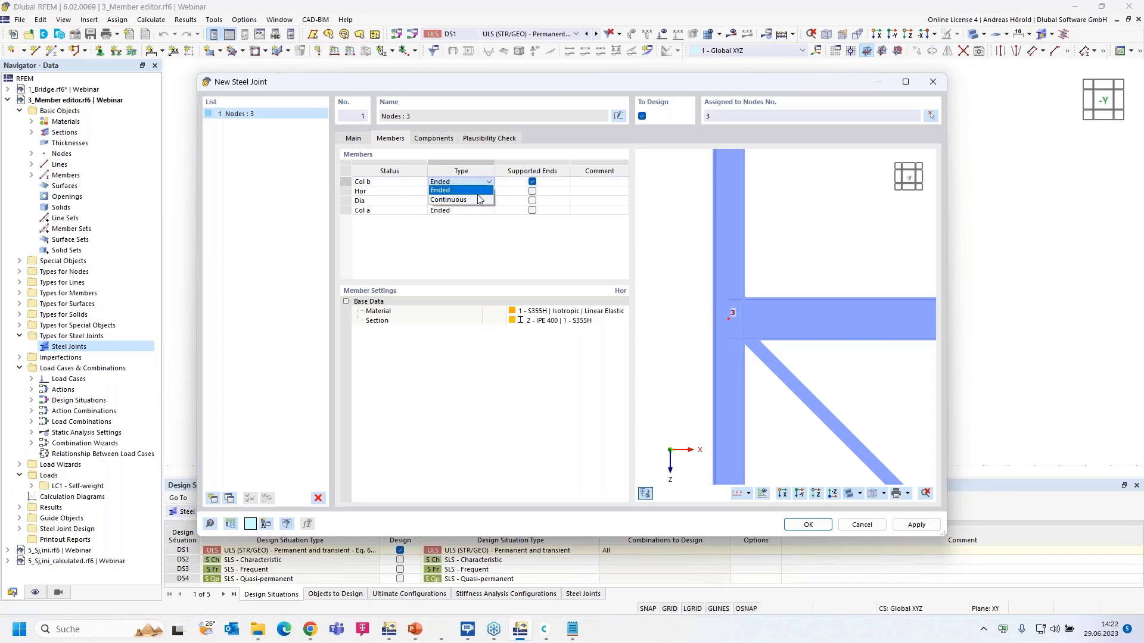
{"action": "left_click", "coordinate": [479, 200]}
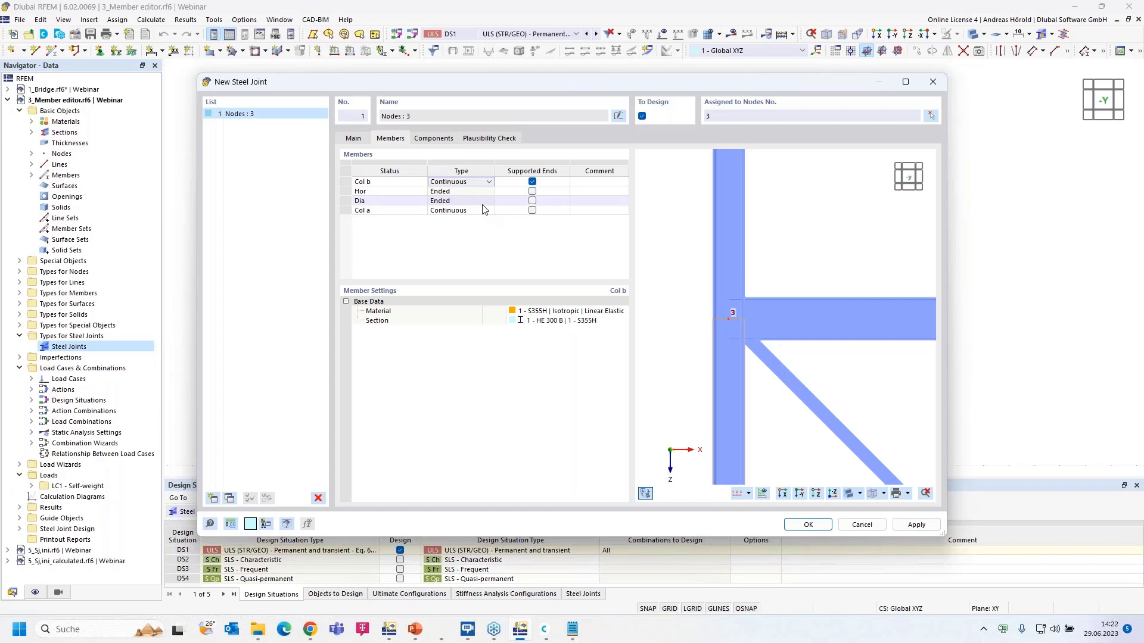
- Add an End Plate component to the joint with Hor as connected member 1
{"action": "left_click", "coordinate": [433, 138]}
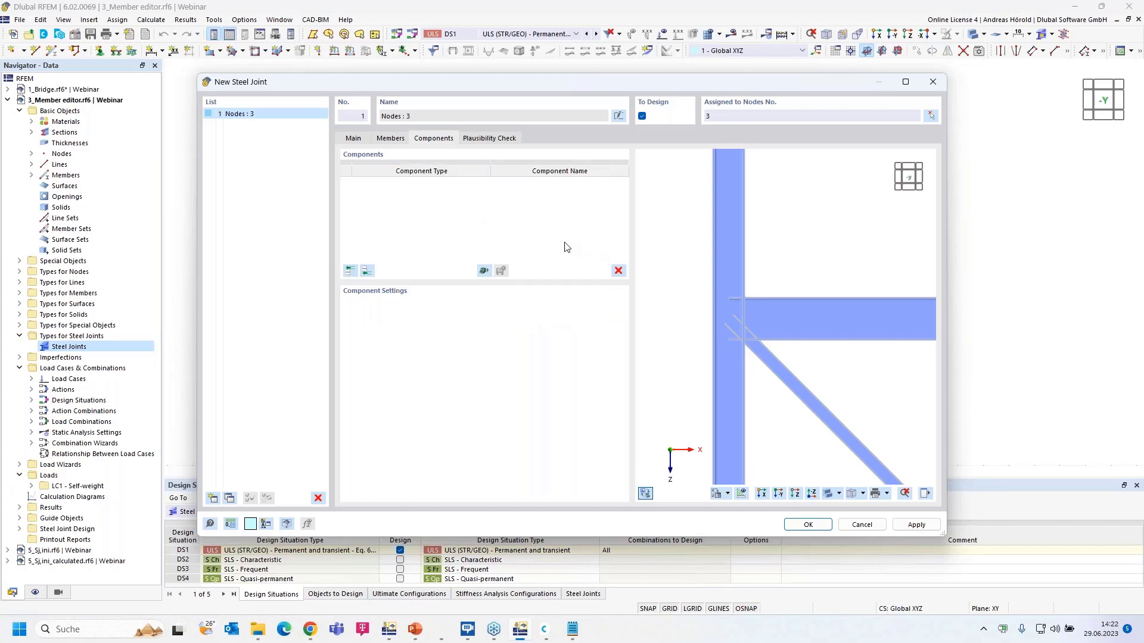
{"action": "left_click", "coordinate": [366, 271]}
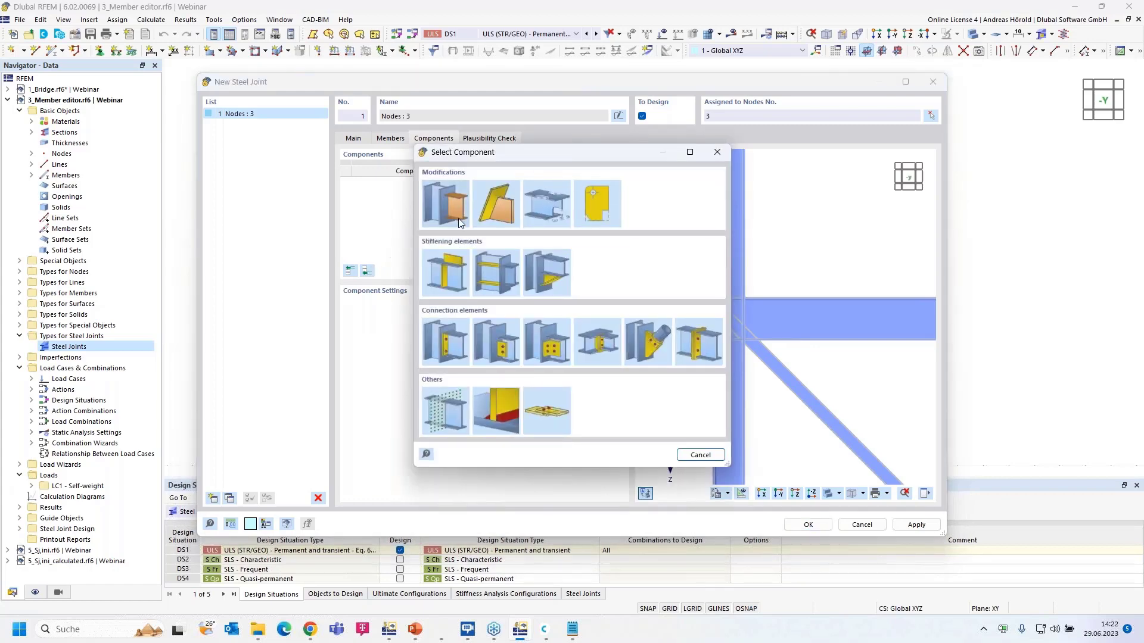
{"action": "left_click", "coordinate": [448, 340]}
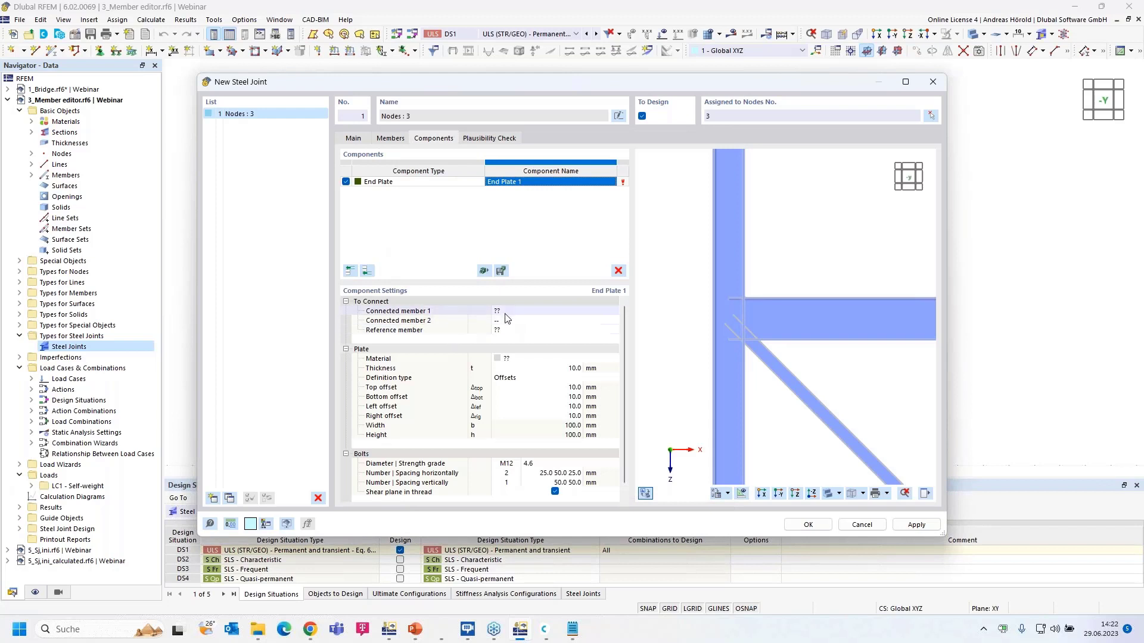
{"action": "left_click", "coordinate": [512, 312]}
{"action": "left_click", "coordinate": [548, 314]}
{"action": "left_click", "coordinate": [542, 328]}
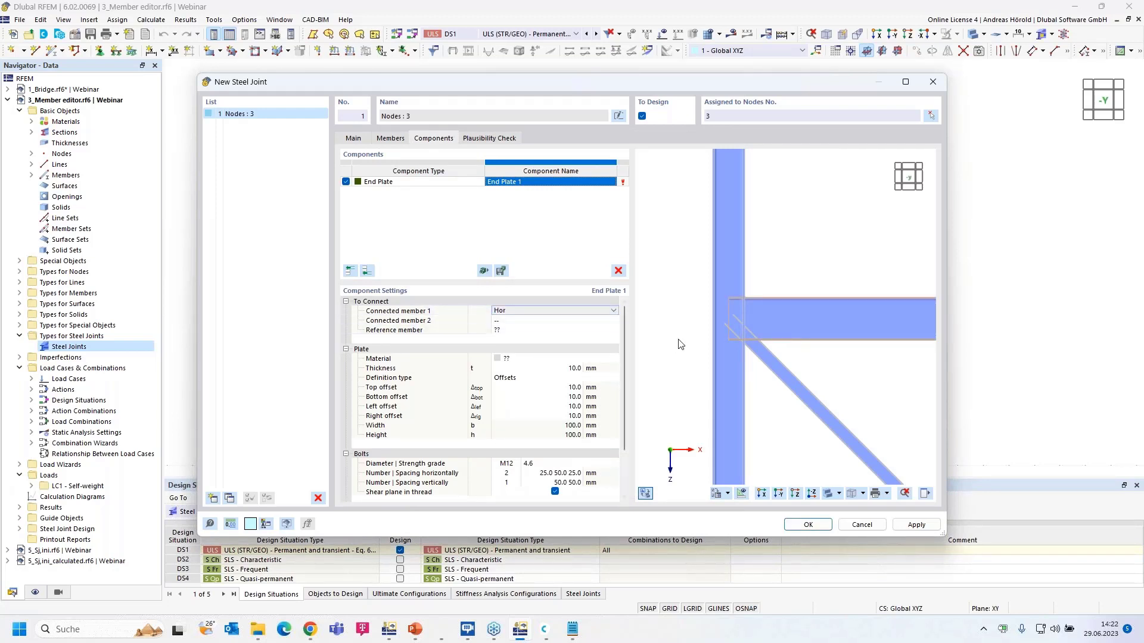
{"action": "scroll", "coordinate": [731, 334], "scroll_direction": "up", "scroll_amount": 5}
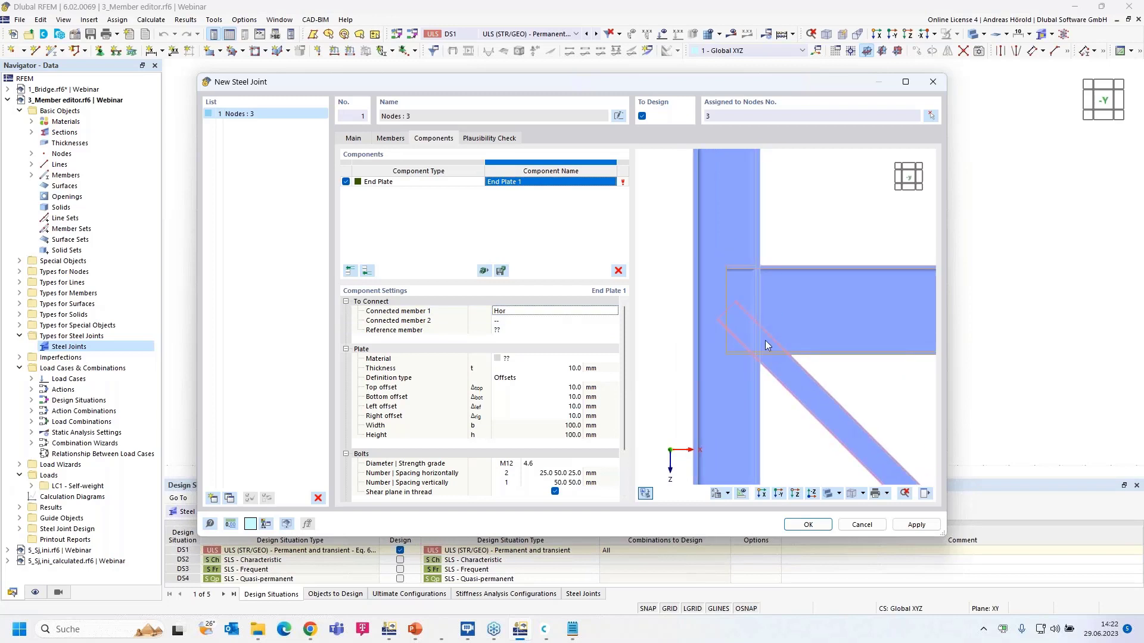
{"action": "middle_click_drag", "start_coordinate": [765, 341], "coordinate": [759, 344]}
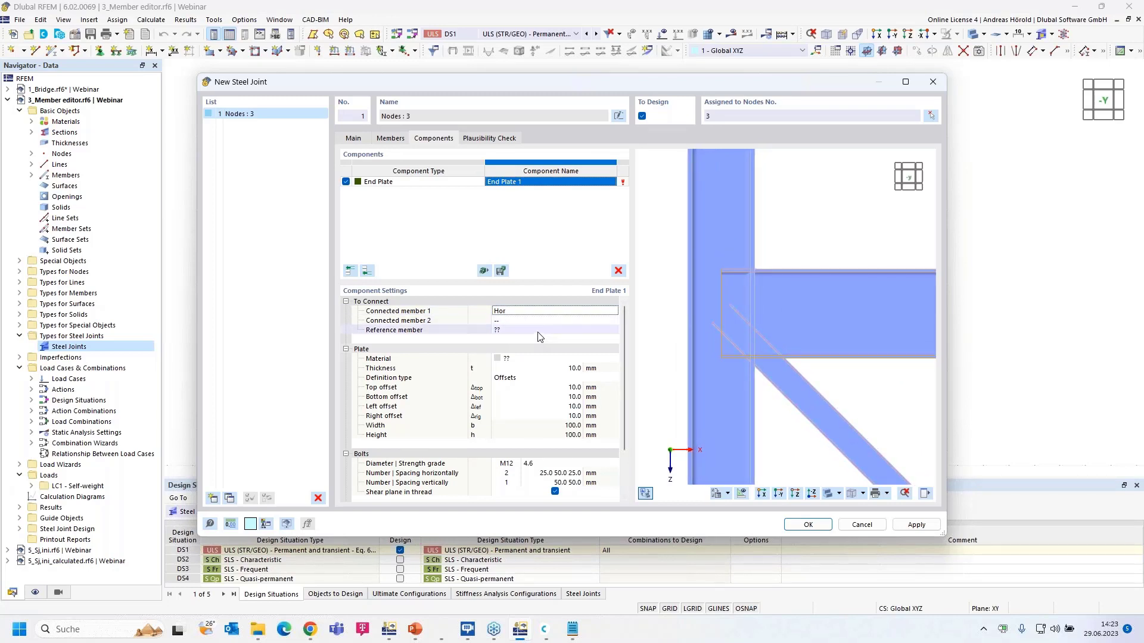
- Set the end plate's reference member to the column Col b, a
{"action": "left_click", "coordinate": [539, 335]}
{"action": "left_click", "coordinate": [547, 330]}
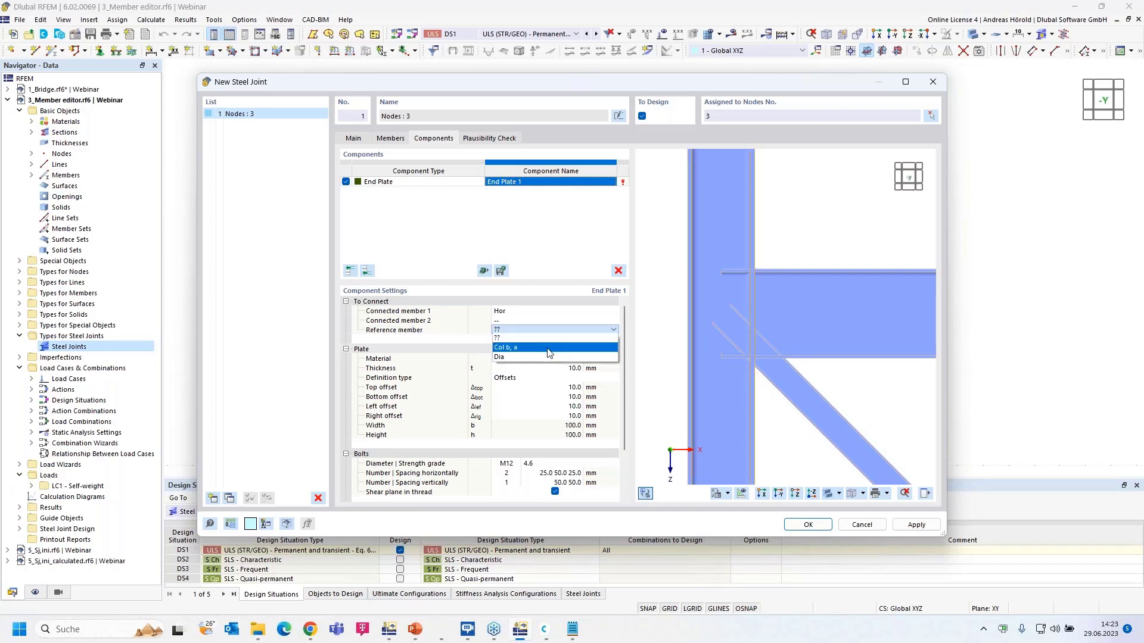
{"action": "left_click", "coordinate": [547, 337]}
{"action": "left_click", "coordinate": [587, 332]}
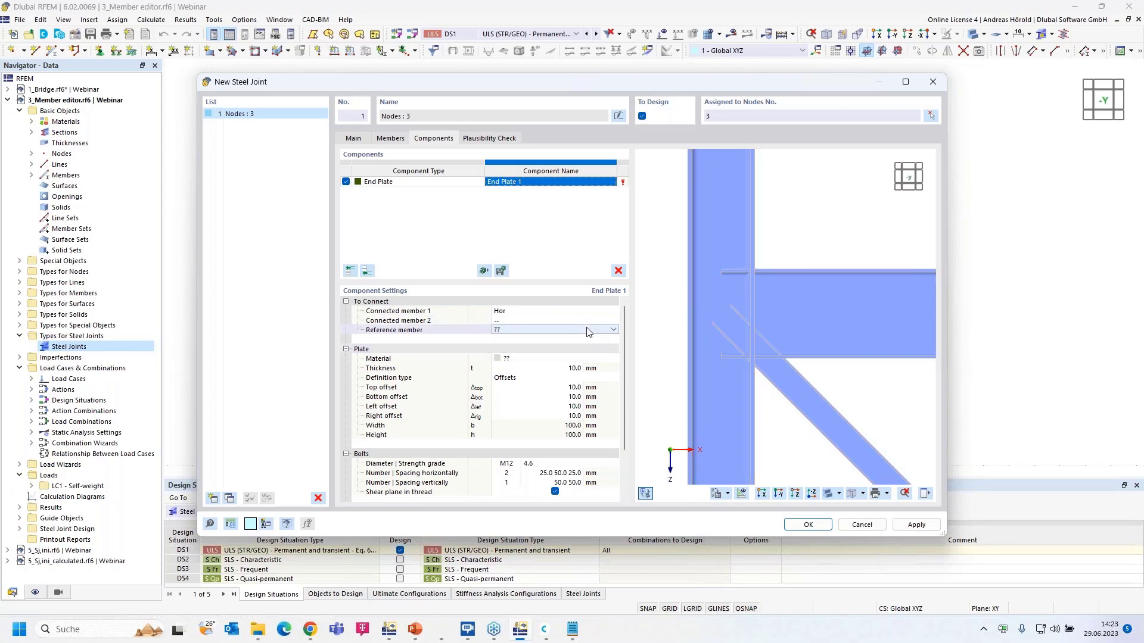
{"action": "left_click", "coordinate": [588, 331]}
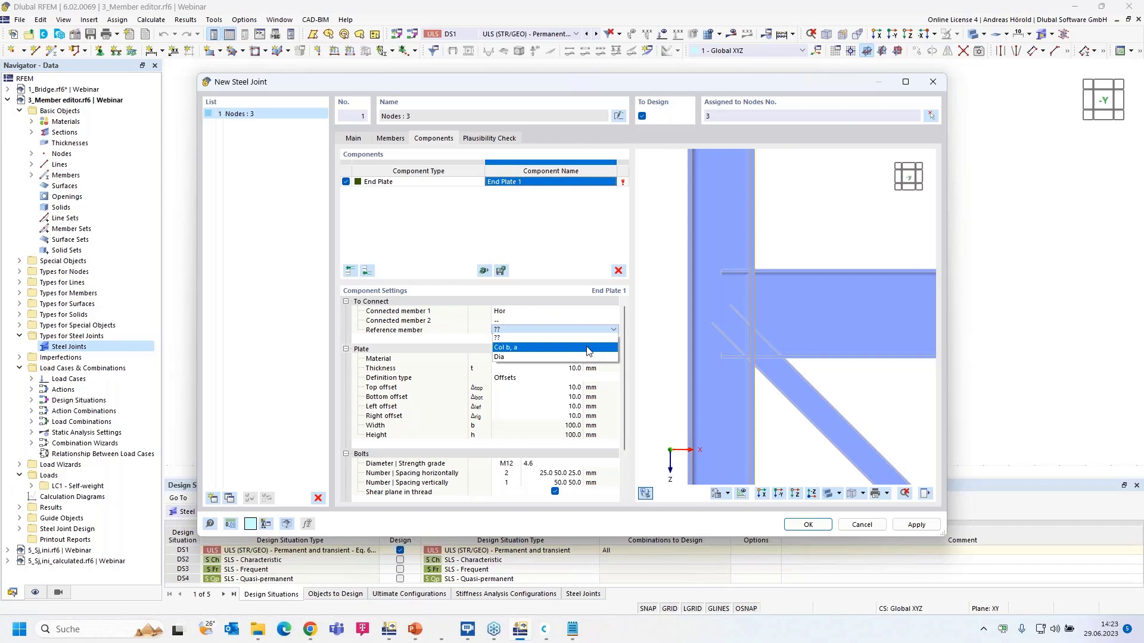
{"action": "left_click", "coordinate": [588, 347]}
{"action": "scroll", "coordinate": [552, 358], "scroll_direction": "down", "scroll_amount": 1}
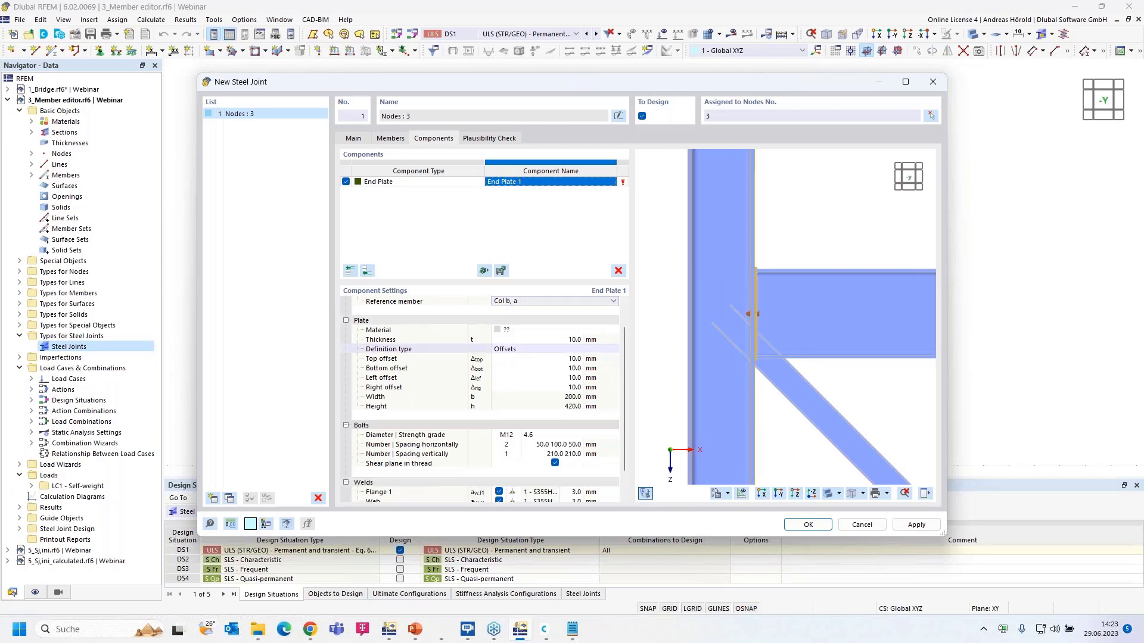
- Assign material 1 - S355H to the end plate and set its thickness to 20 mm
{"action": "left_click", "coordinate": [552, 331]}
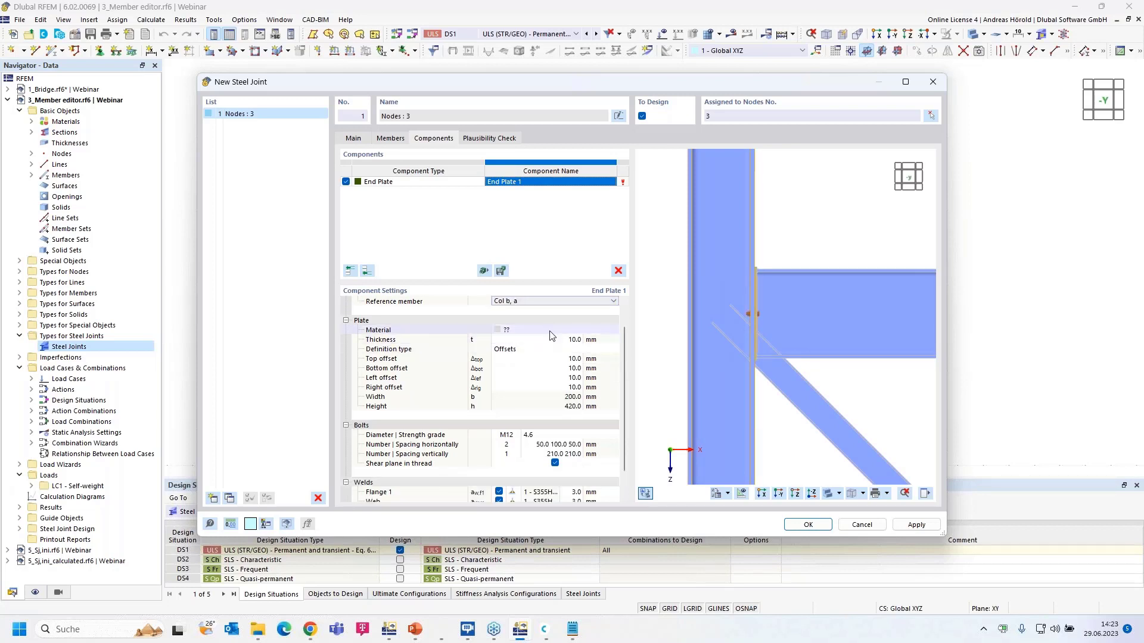
{"action": "left_click", "coordinate": [598, 330]}
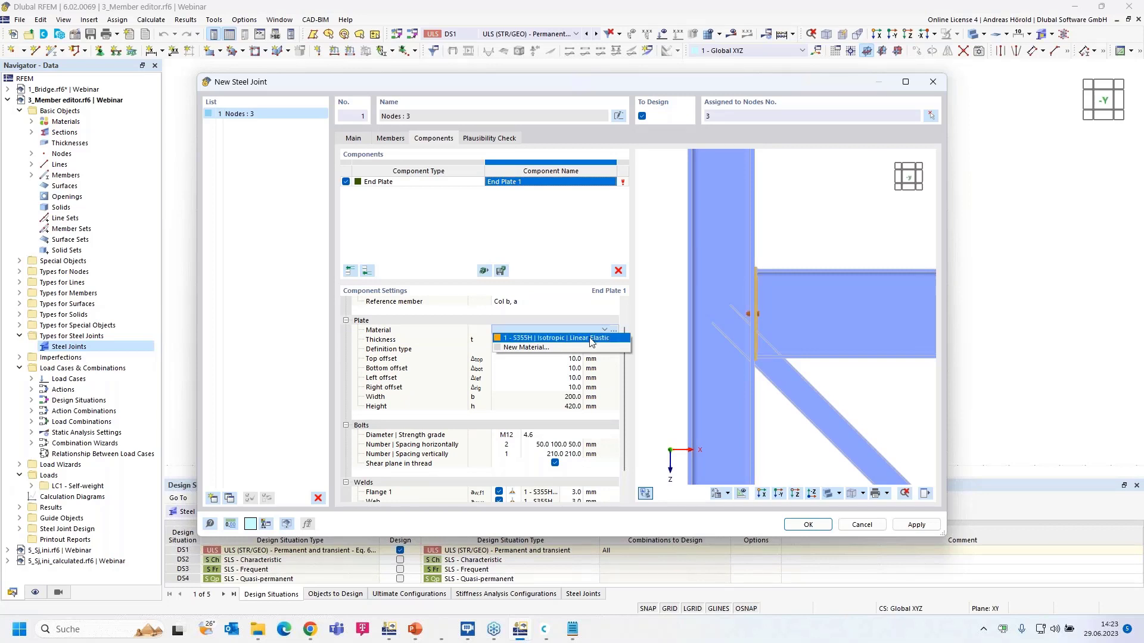
{"action": "left_click", "coordinate": [592, 339]}
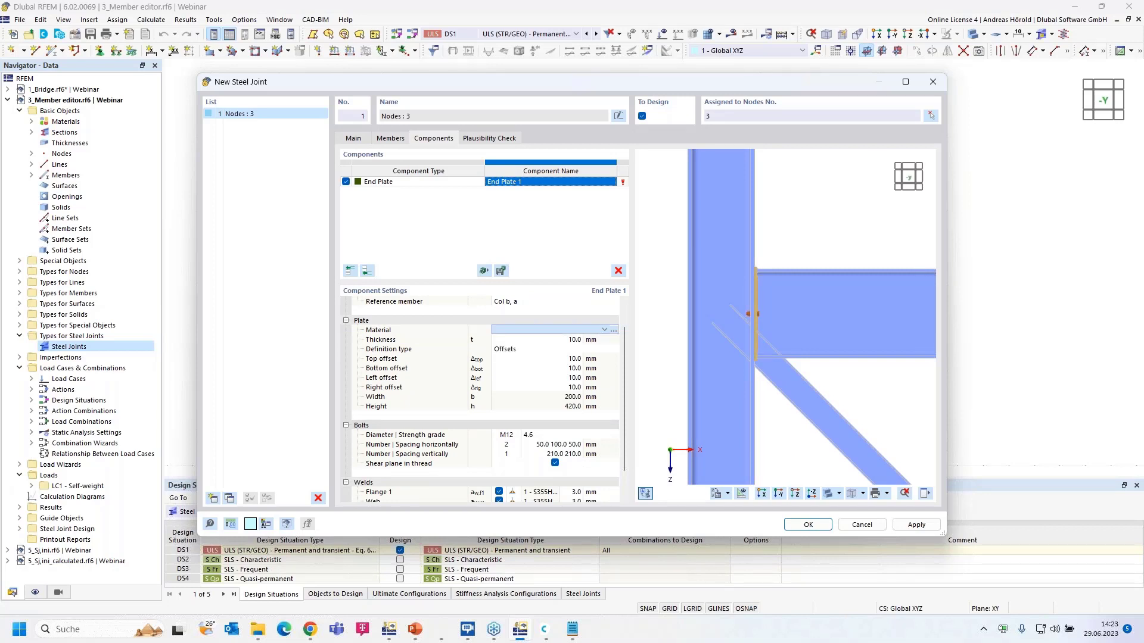
{"action": "left_click", "coordinate": [572, 340]}
{"action": "type", "text": "20"}
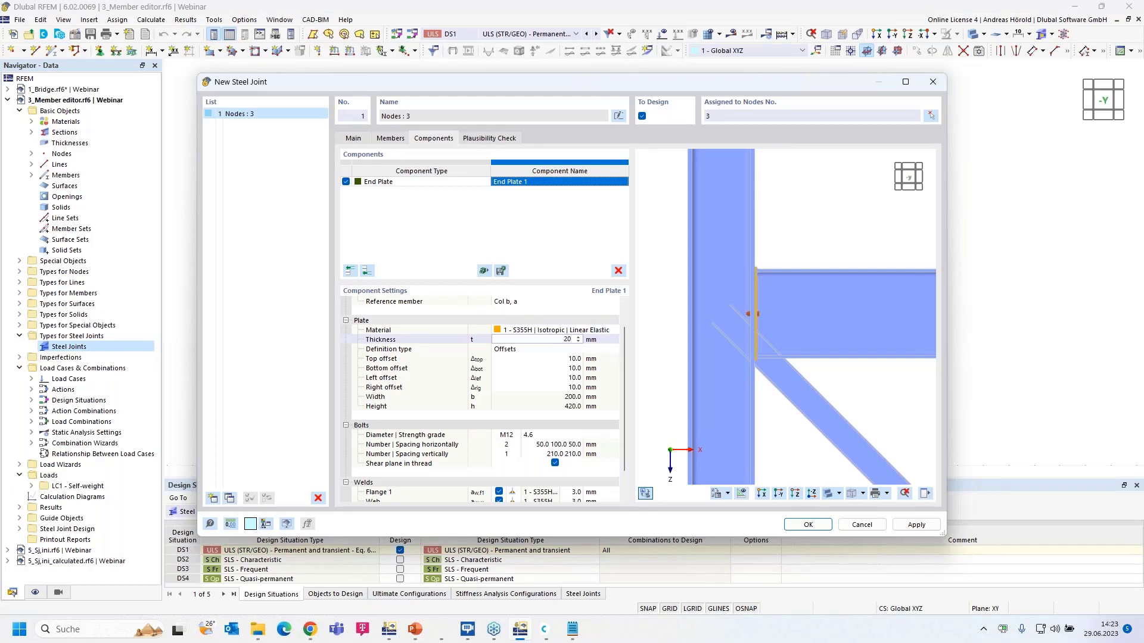
{"action": "key", "text": "Return"}
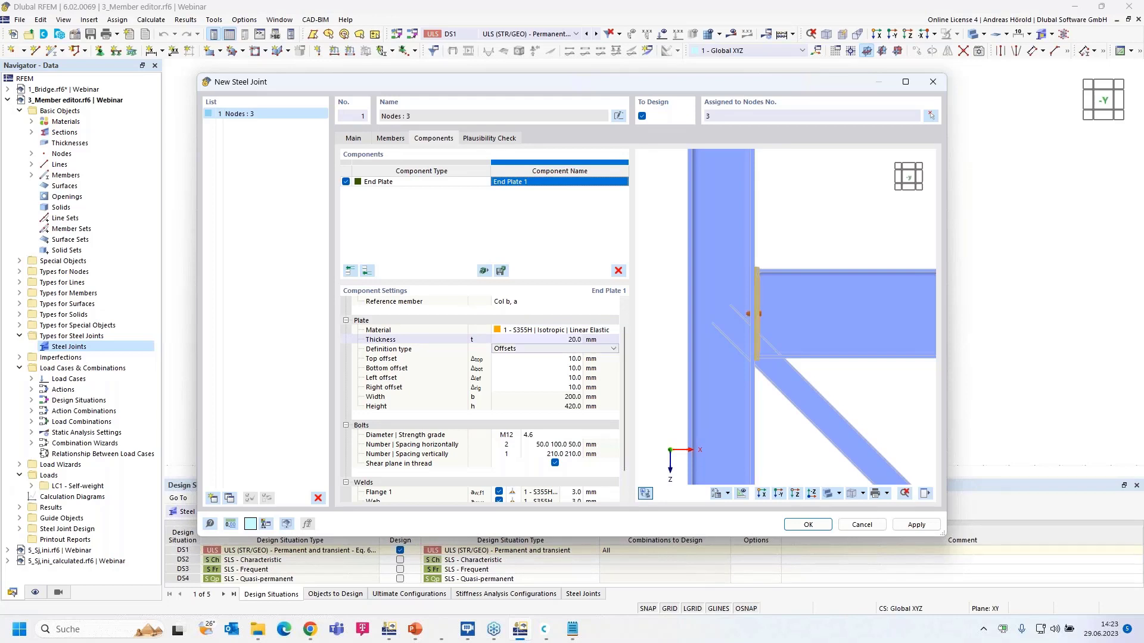
- Set the bottom offset of the end plate to 200 mm
{"action": "left_click", "coordinate": [571, 368]}
{"action": "type", "text": "20"}
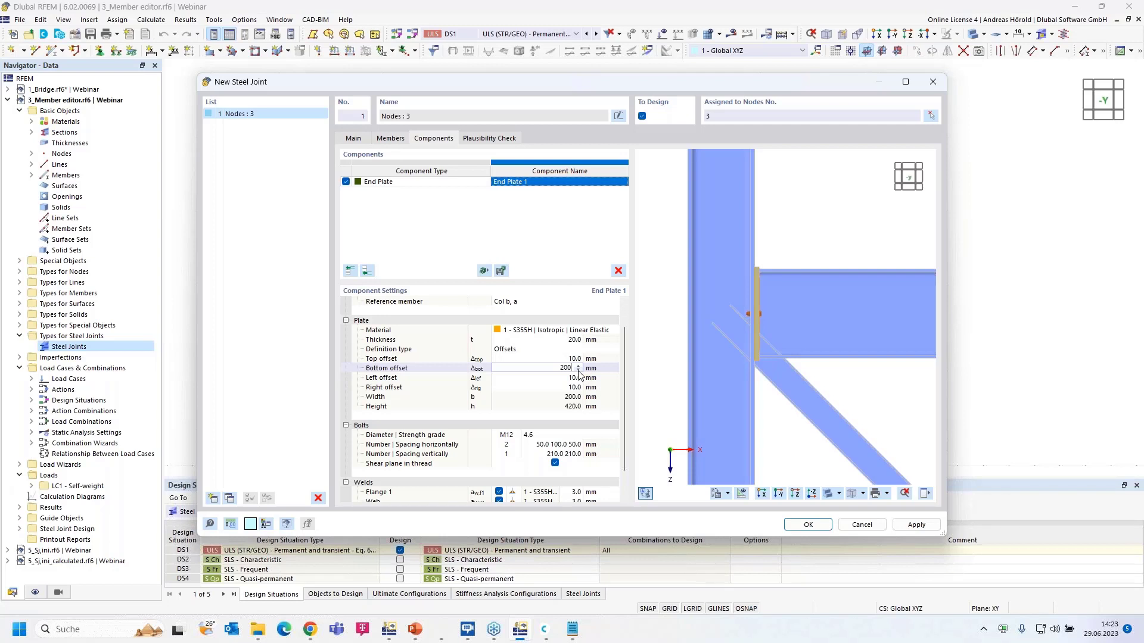
{"action": "key", "text": "Return"}
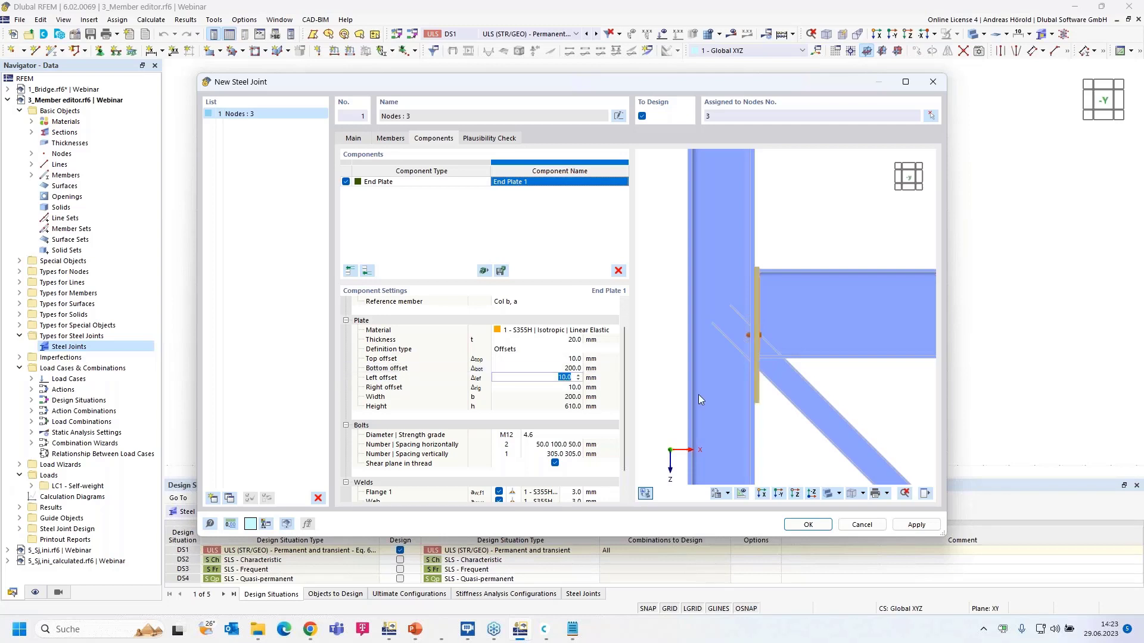
- Set both the left and the right offset of the end plate to 5 mm
{"action": "middle_click_drag", "start_coordinate": [827, 404], "coordinate": [699, 412], "text": "ctrl"}
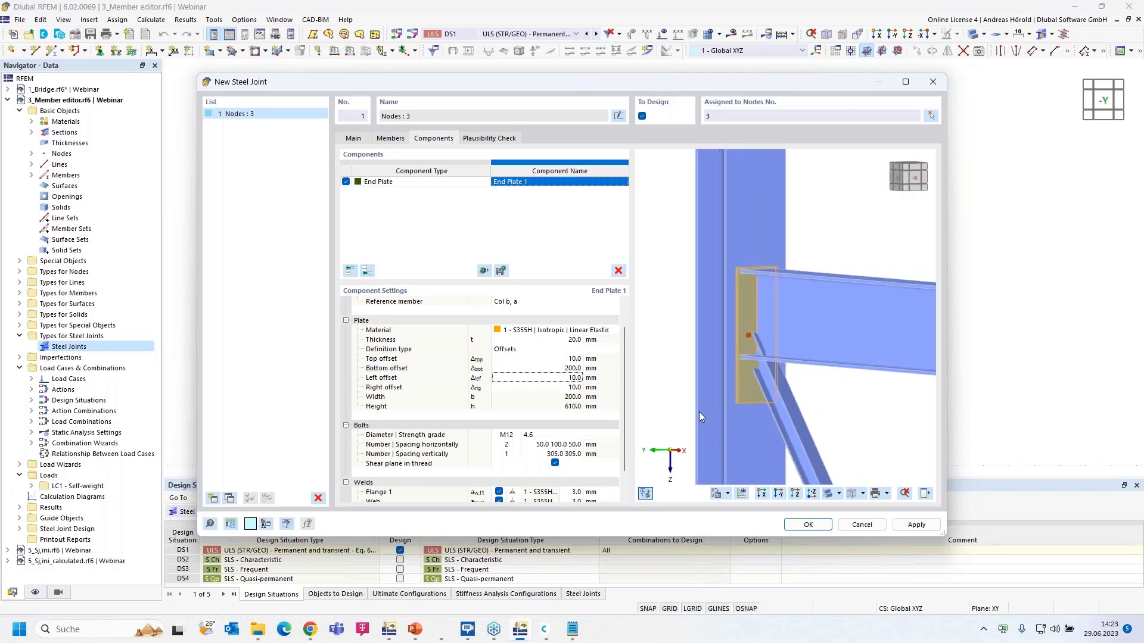
{"action": "middle_click_drag", "start_coordinate": [854, 417], "coordinate": [822, 423], "text": "ctrl"}
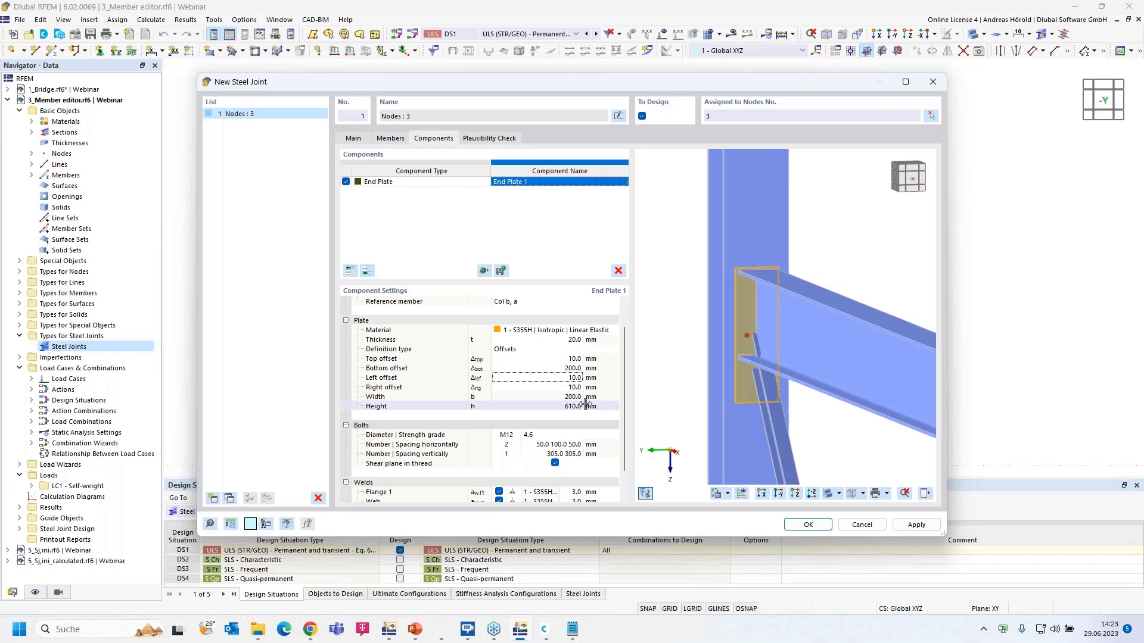
{"action": "left_click", "coordinate": [568, 378]}
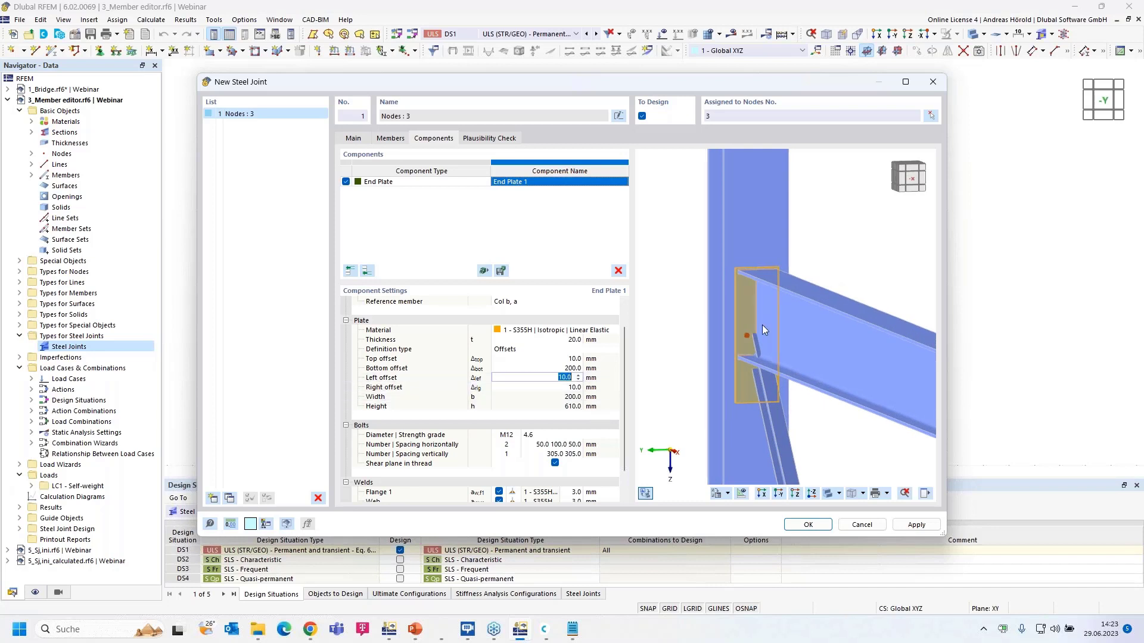
{"action": "scroll", "coordinate": [761, 310], "scroll_direction": "up", "scroll_amount": 2}
{"action": "scroll", "coordinate": [760, 295], "scroll_direction": "up", "scroll_amount": 1}
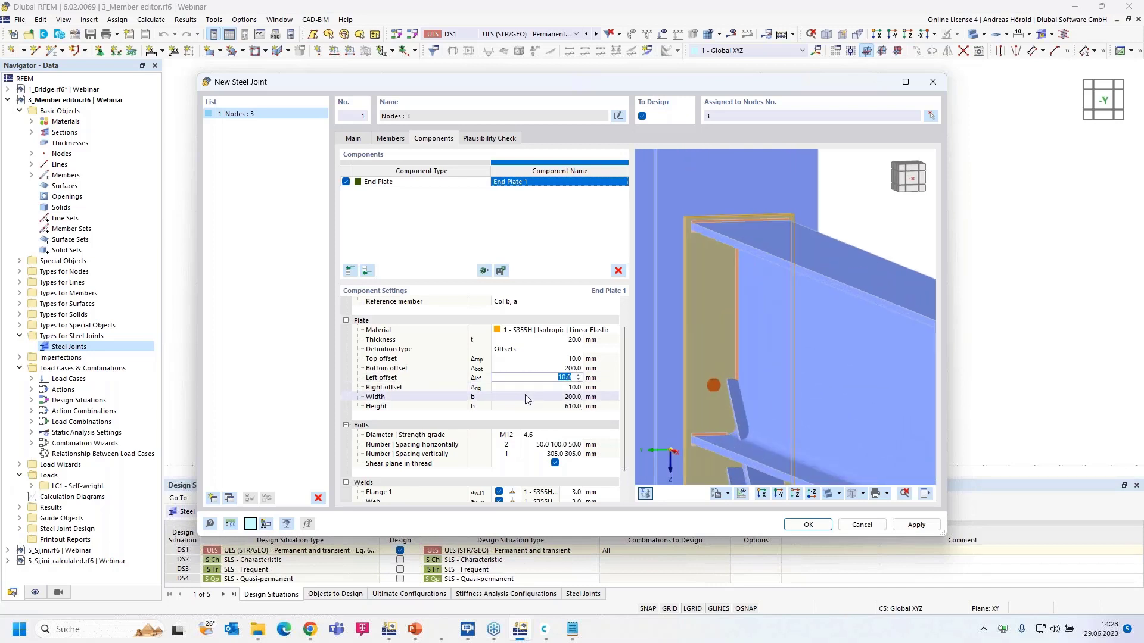
{"action": "type", "text": "5"}
{"action": "key", "text": "Tab"}
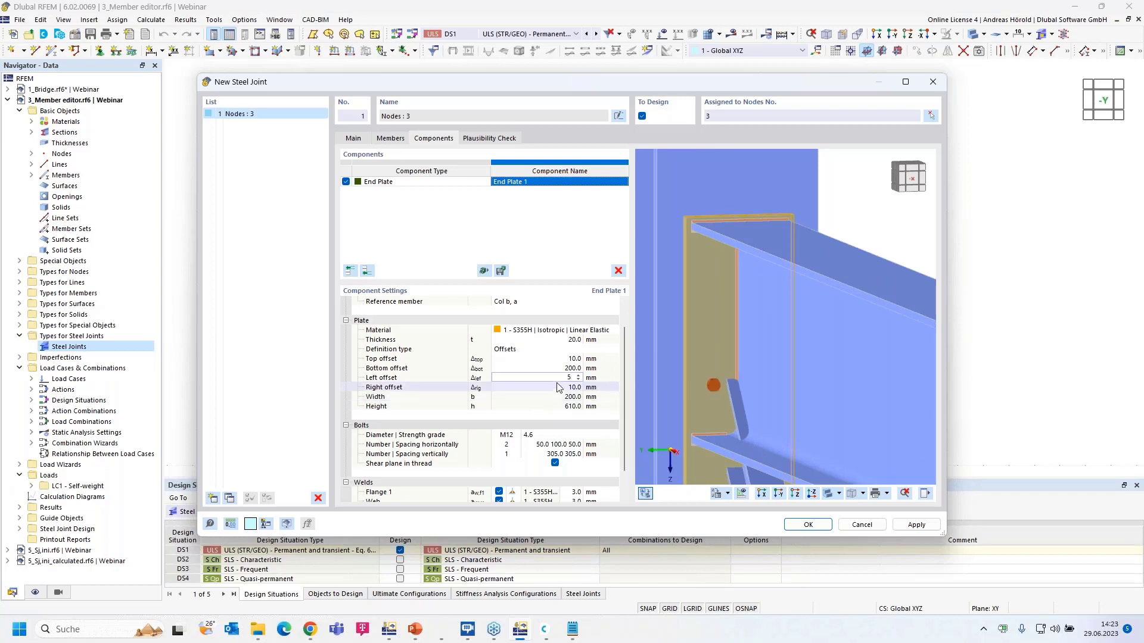
{"action": "type", "text": "5"}
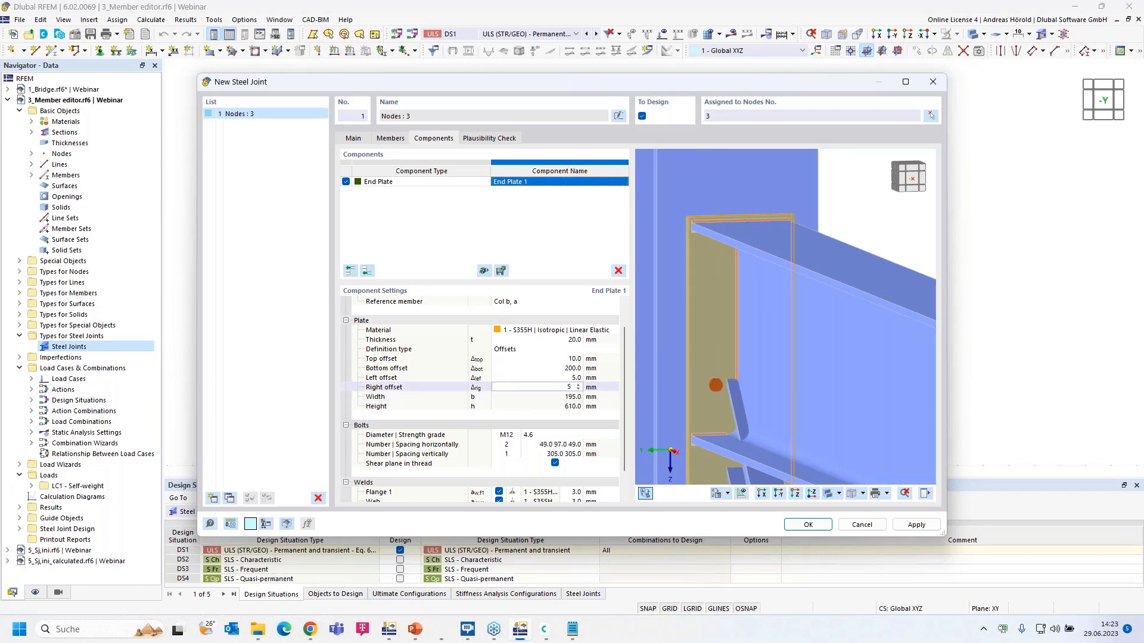
{"action": "key", "text": "Tab"}
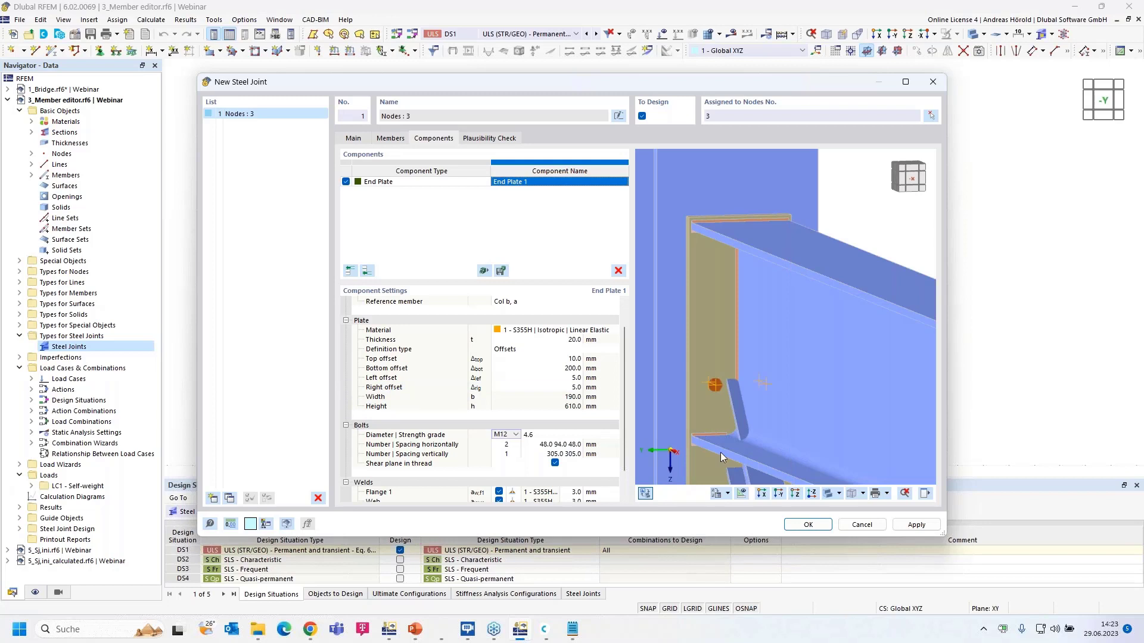
- Set the end plate bolts to diameter M16 and strength grade 10.9
{"action": "scroll", "coordinate": [717, 391], "scroll_direction": "down", "scroll_amount": 4}
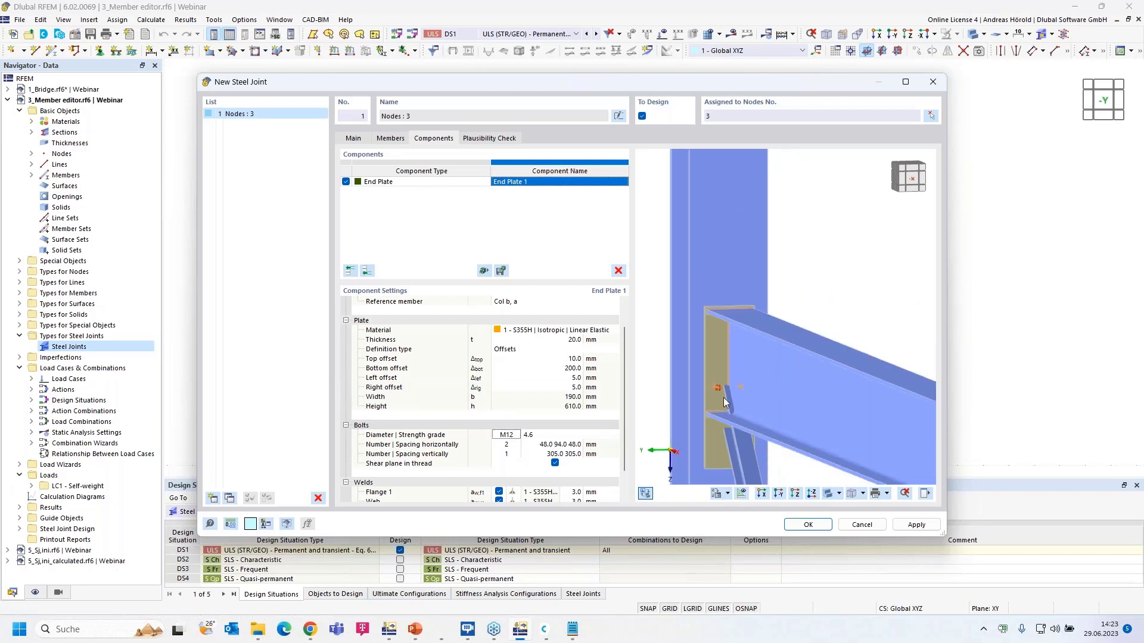
{"action": "middle_click_drag", "start_coordinate": [723, 398], "coordinate": [830, 356]}
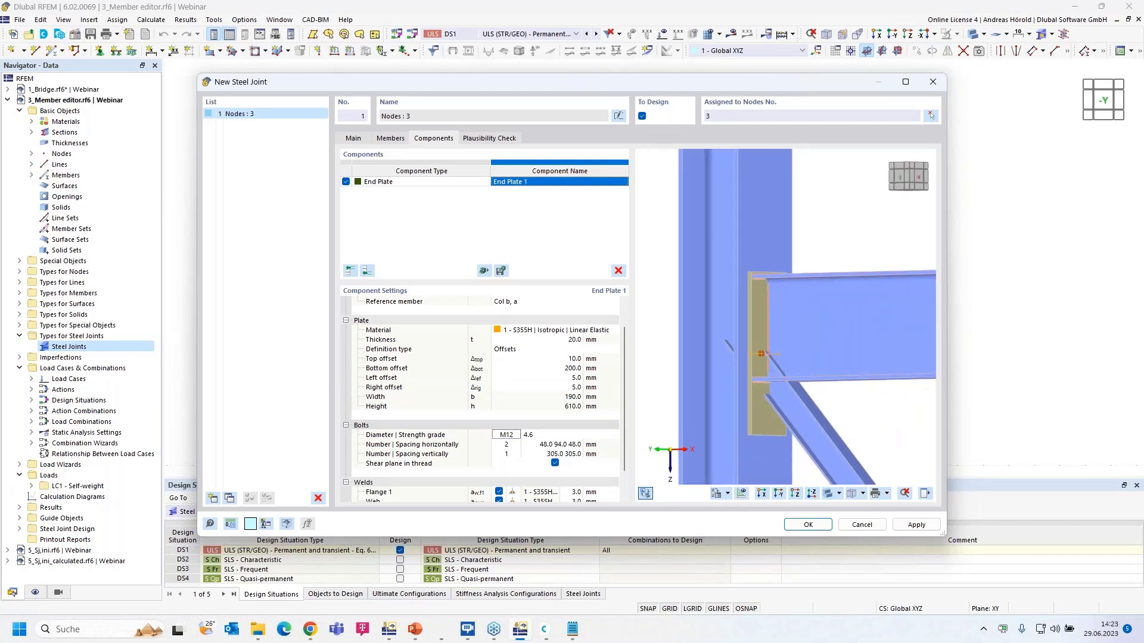
{"action": "left_click", "coordinate": [507, 435]}
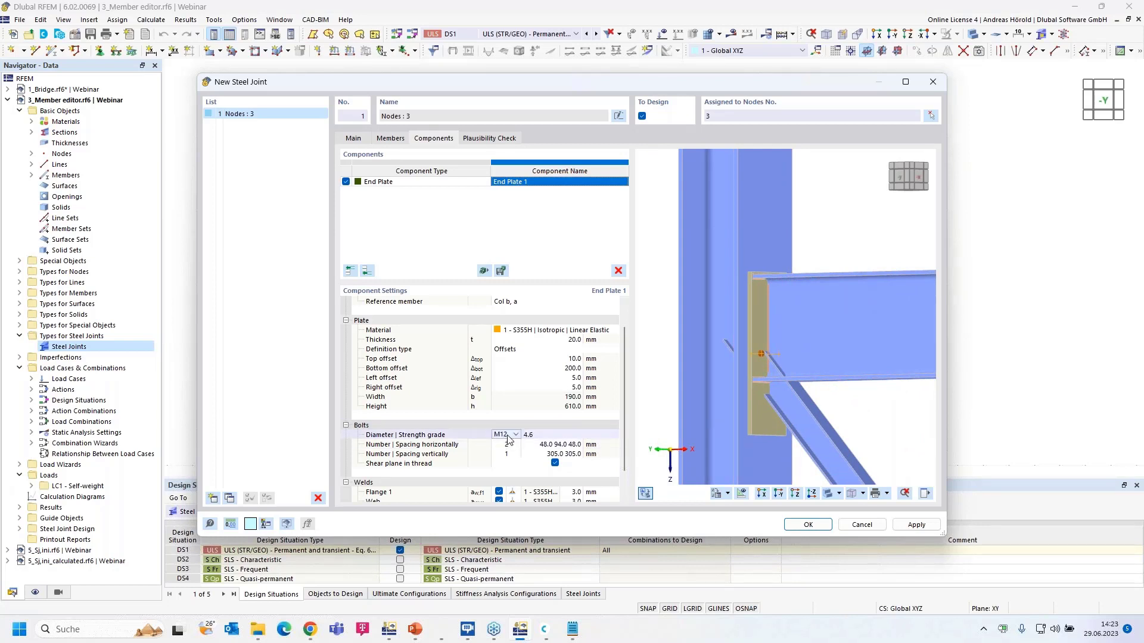
{"action": "left_click", "coordinate": [508, 439]}
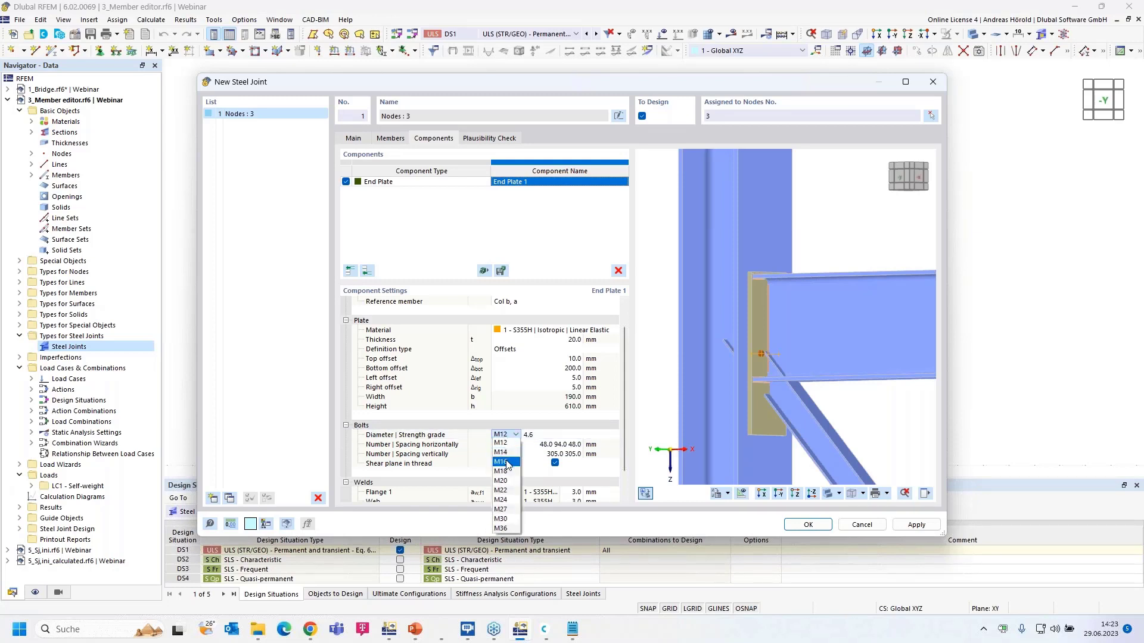
{"action": "left_click", "coordinate": [506, 461]}
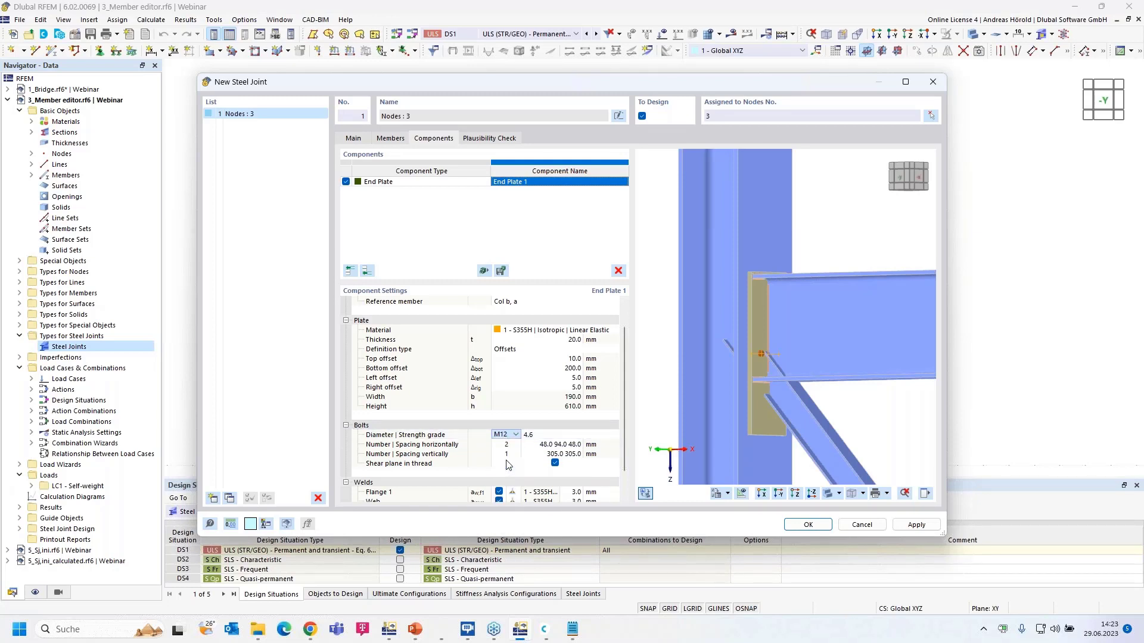
{"action": "left_click", "coordinate": [546, 436]}
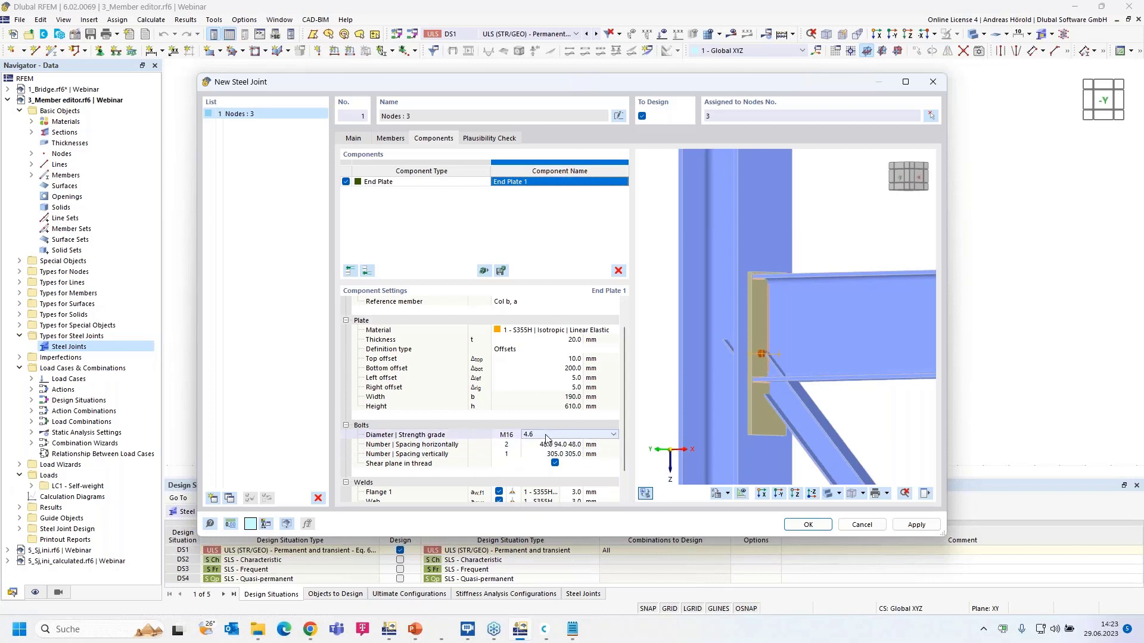
{"action": "left_click", "coordinate": [548, 435]}
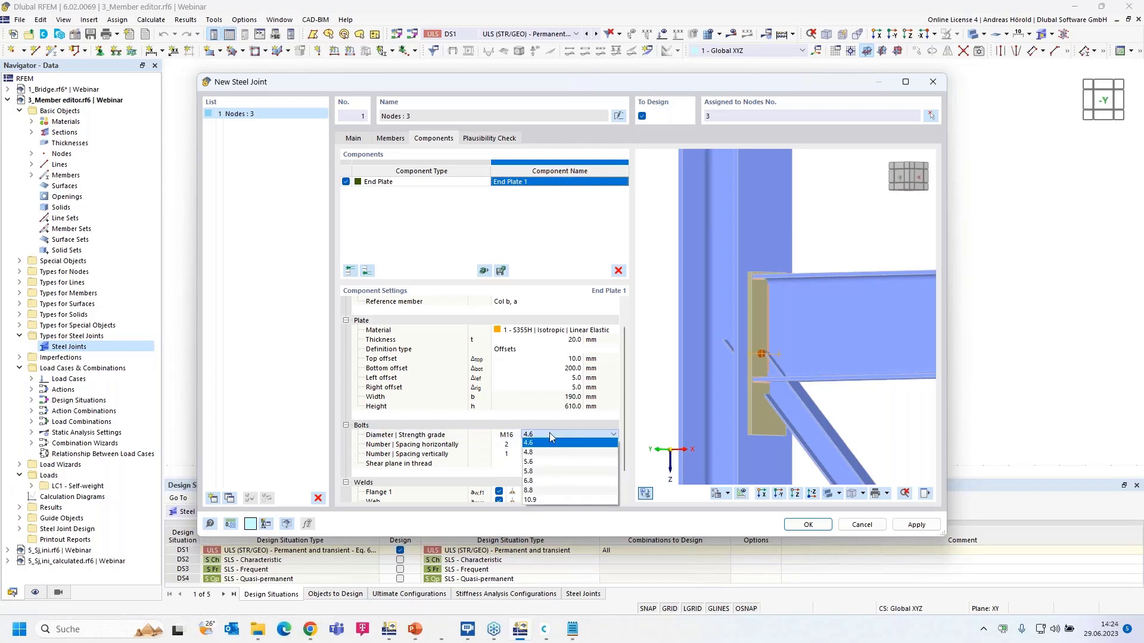
{"action": "left_click", "coordinate": [560, 499]}
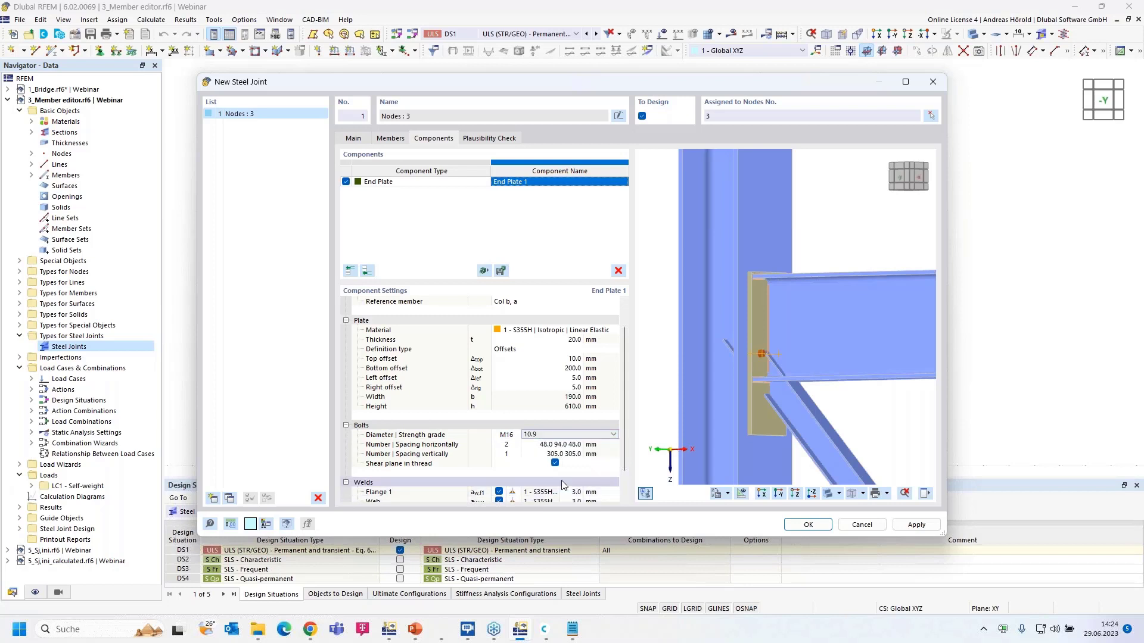
- Set the horizontal bolt spacing to 35 120 35 mm and the number of bolts vertically to 5
{"action": "left_click", "coordinate": [560, 444]}
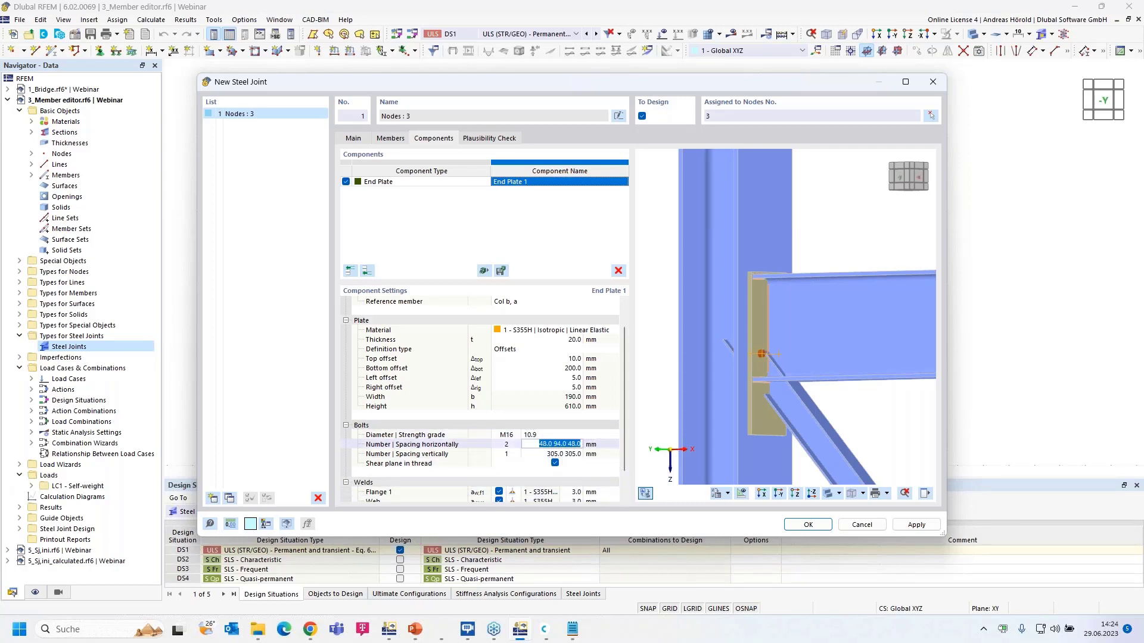
{"action": "type", "text": "35"}
{"action": "left_click", "coordinate": [516, 456]}
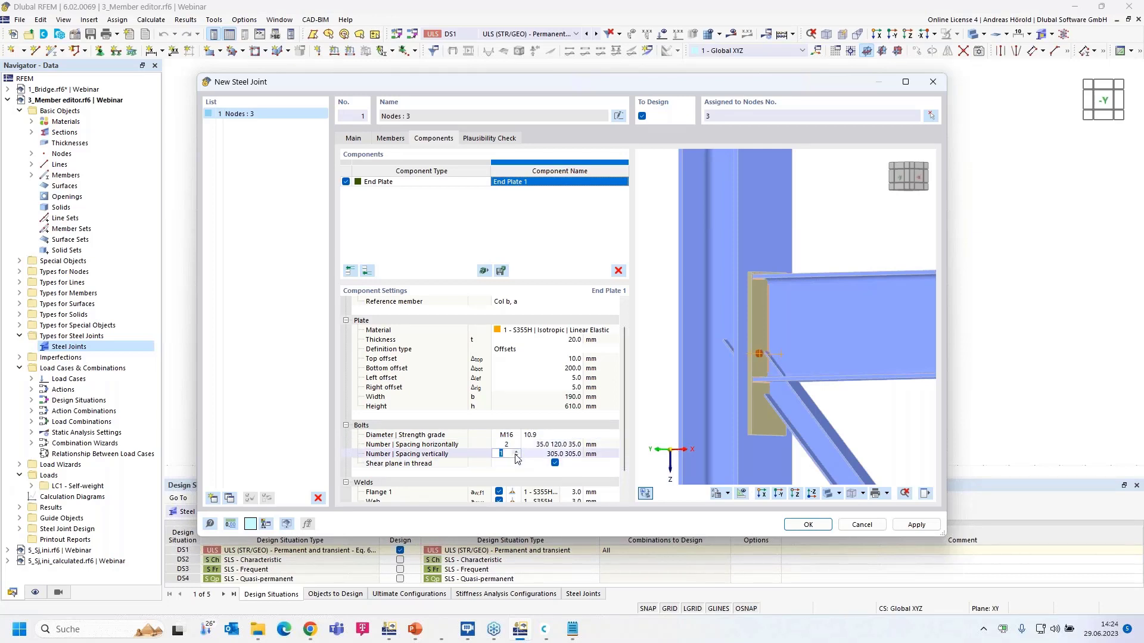
{"action": "left_click", "coordinate": [516, 452]}
{"action": "left_click", "coordinate": [516, 453]}
{"action": "left_click", "coordinate": [516, 452]}
{"action": "left_click", "coordinate": [516, 453]}
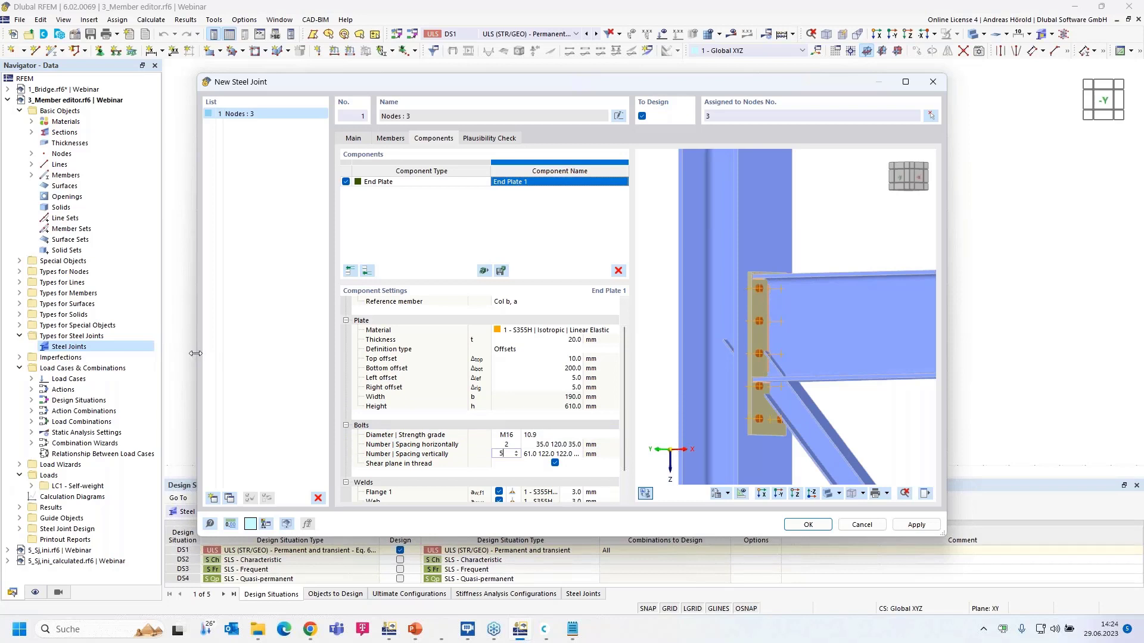
- Enlarge the New Steel Joint dialog on both sides and adjust the component settings columns to give the bolt spacing values more room
{"action": "left_click_drag", "start_coordinate": [198, 352], "coordinate": [18, 358]}
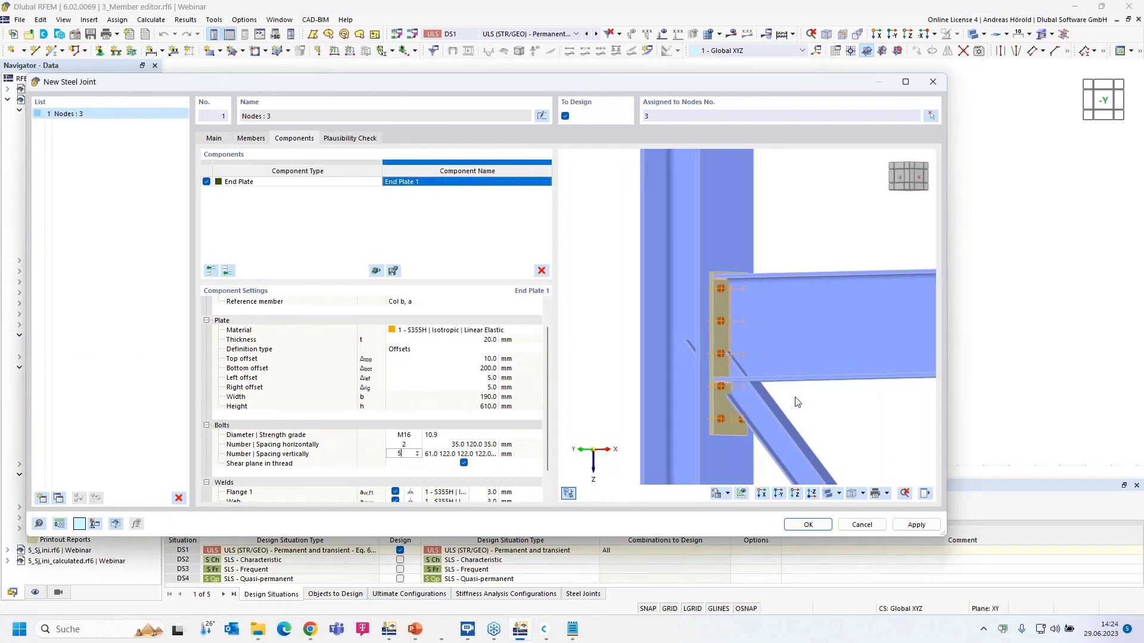
{"action": "left_click_drag", "start_coordinate": [948, 397], "coordinate": [1052, 398]}
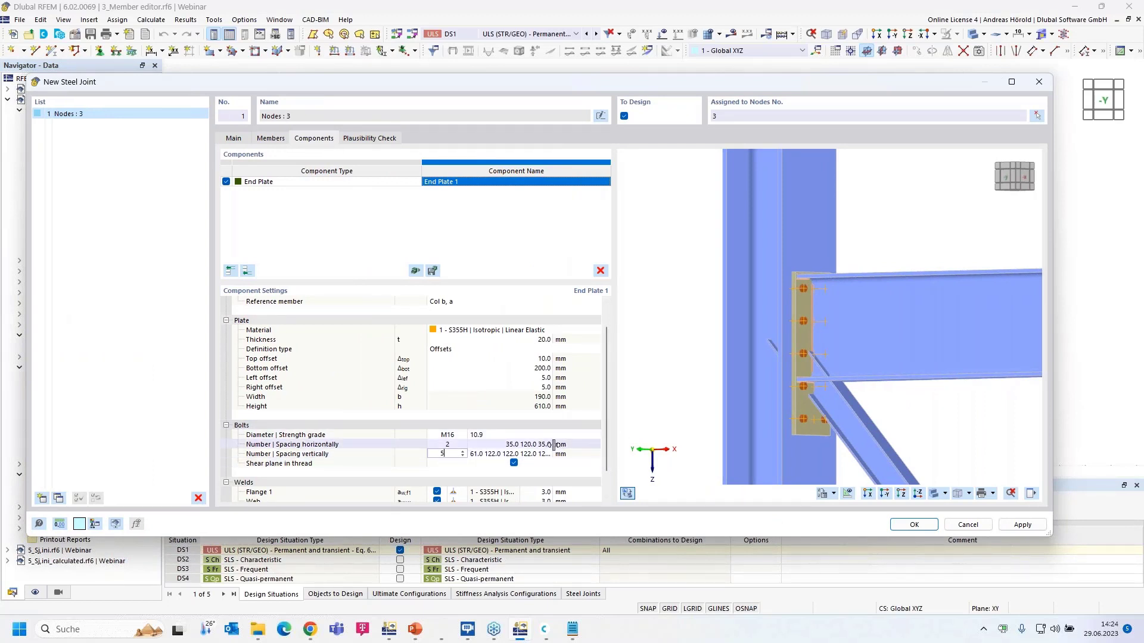
{"action": "left_click_drag", "start_coordinate": [554, 447], "coordinate": [591, 447]}
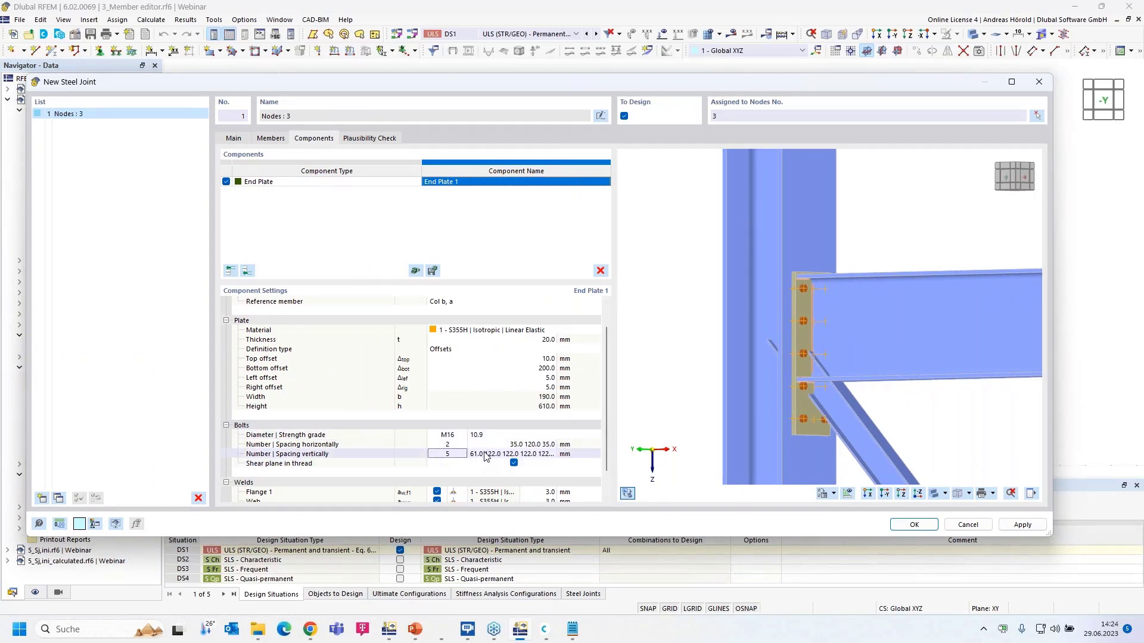
{"action": "left_click_drag", "start_coordinate": [468, 438], "coordinate": [460, 438]}
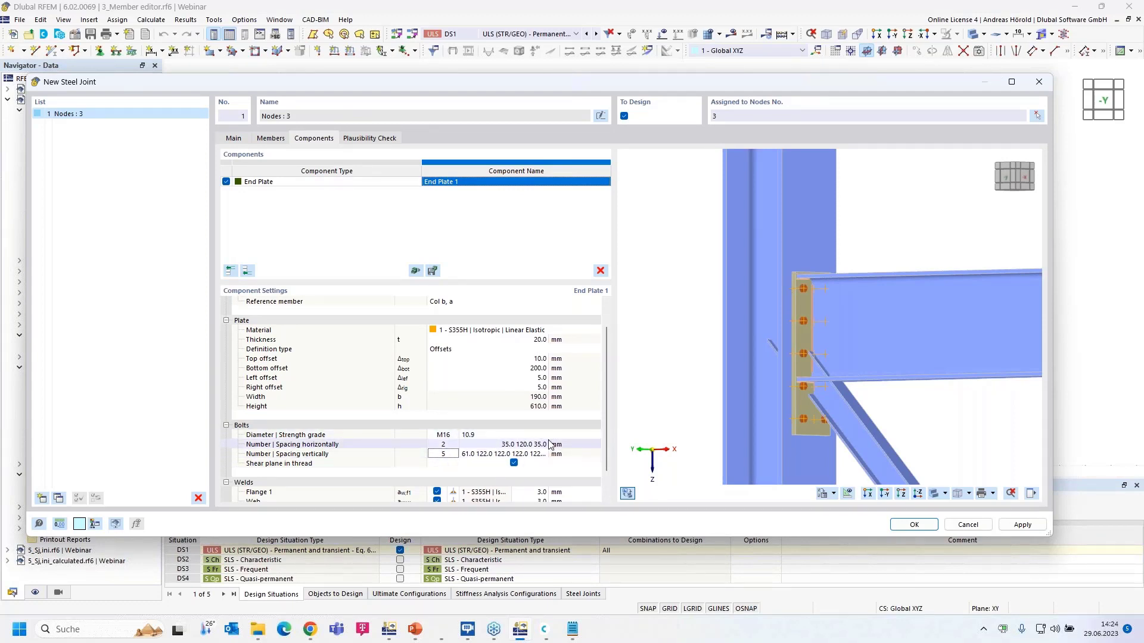
{"action": "left_click_drag", "start_coordinate": [550, 443], "coordinate": [570, 444]}
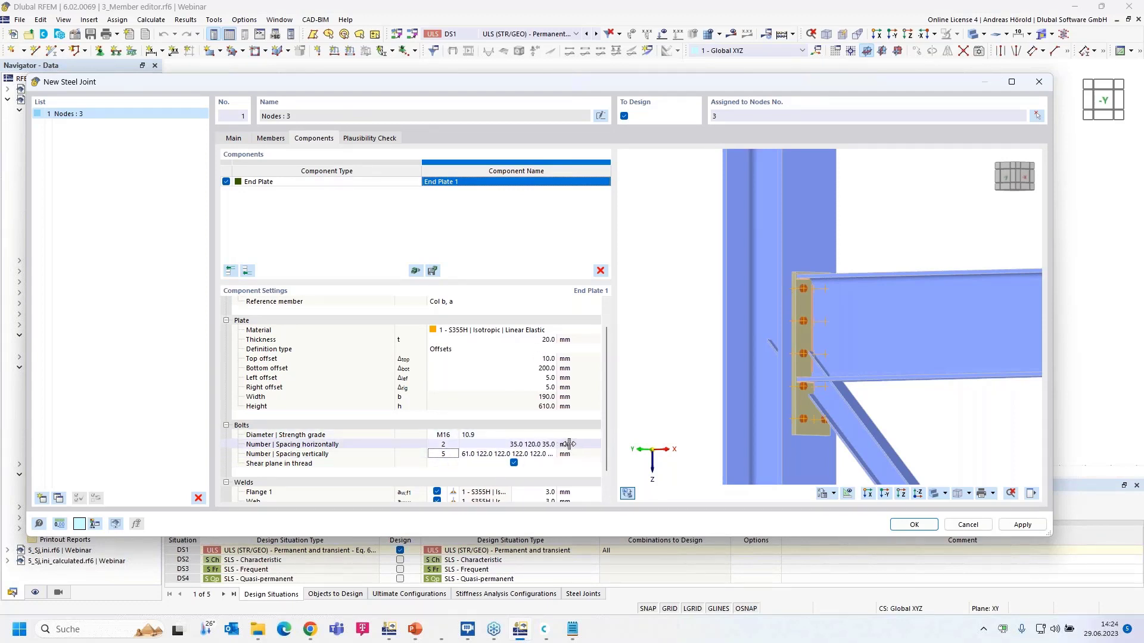
{"action": "double_click", "coordinate": [480, 453]}
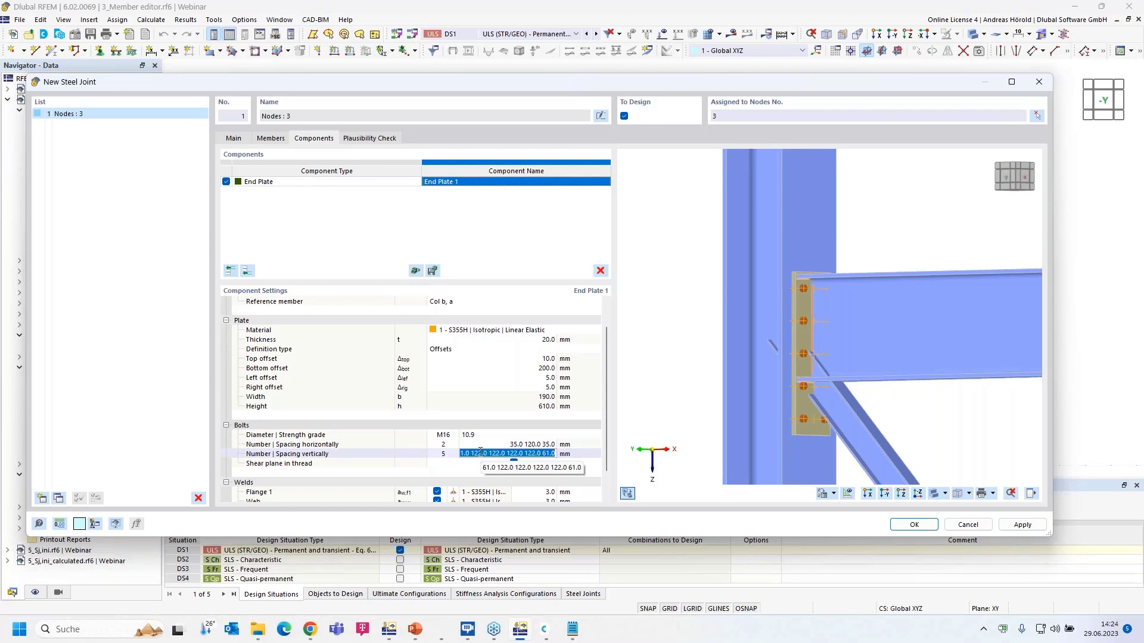
{"action": "type", "text": "60"}
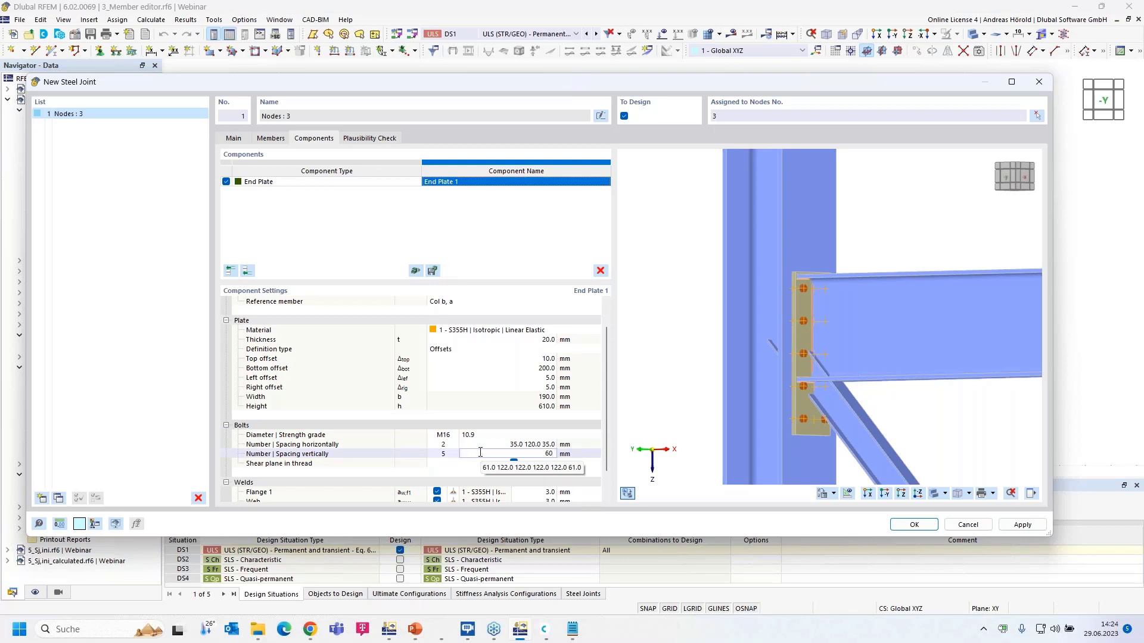
{"action": "type", "text": " 50 240 100 100"}
{"action": "key", "text": "Return"}
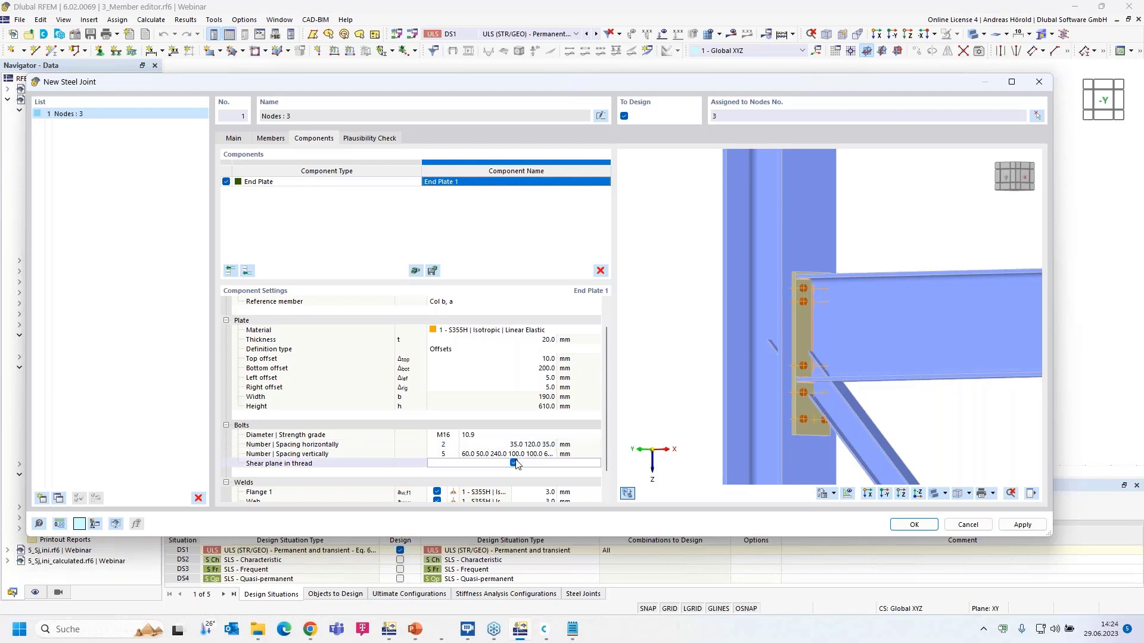
- Set the end plate welds to 5 mm for flange 1, 4 mm for the web and 5 mm for flange 2
{"action": "scroll", "coordinate": [515, 456], "scroll_direction": "down", "scroll_amount": 1}
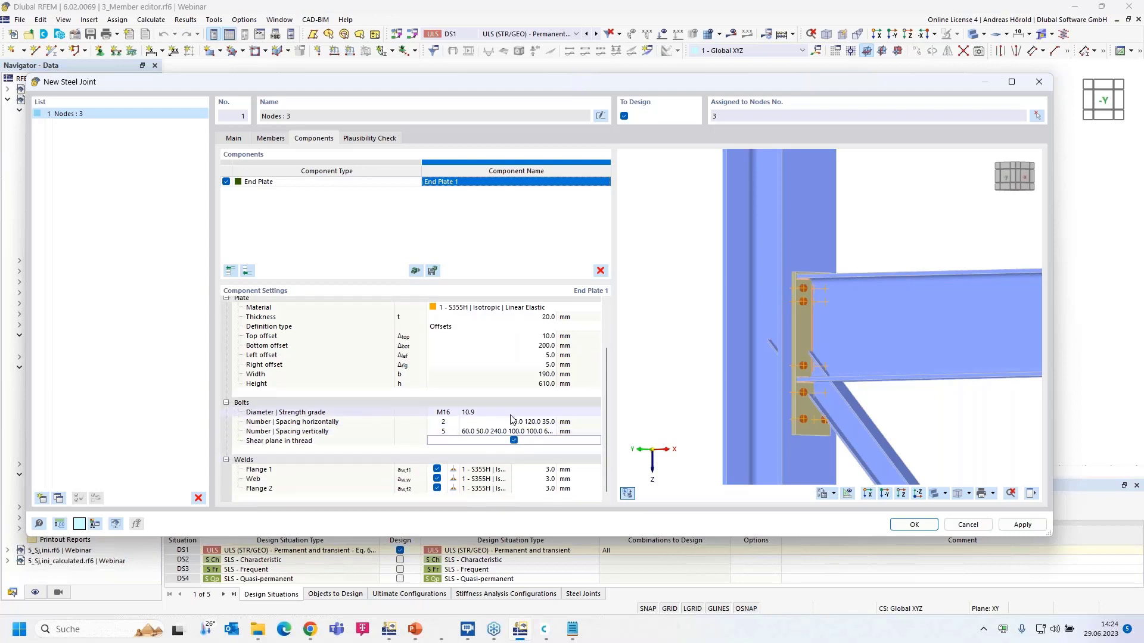
{"action": "left_click", "coordinate": [552, 471]}
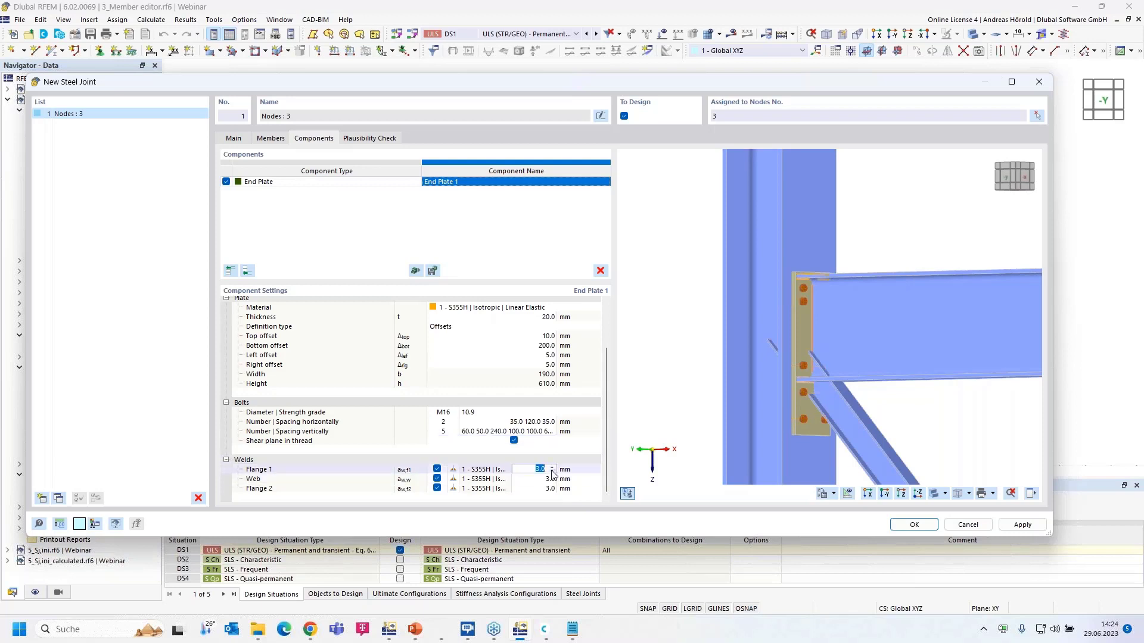
{"action": "type", "text": "5"}
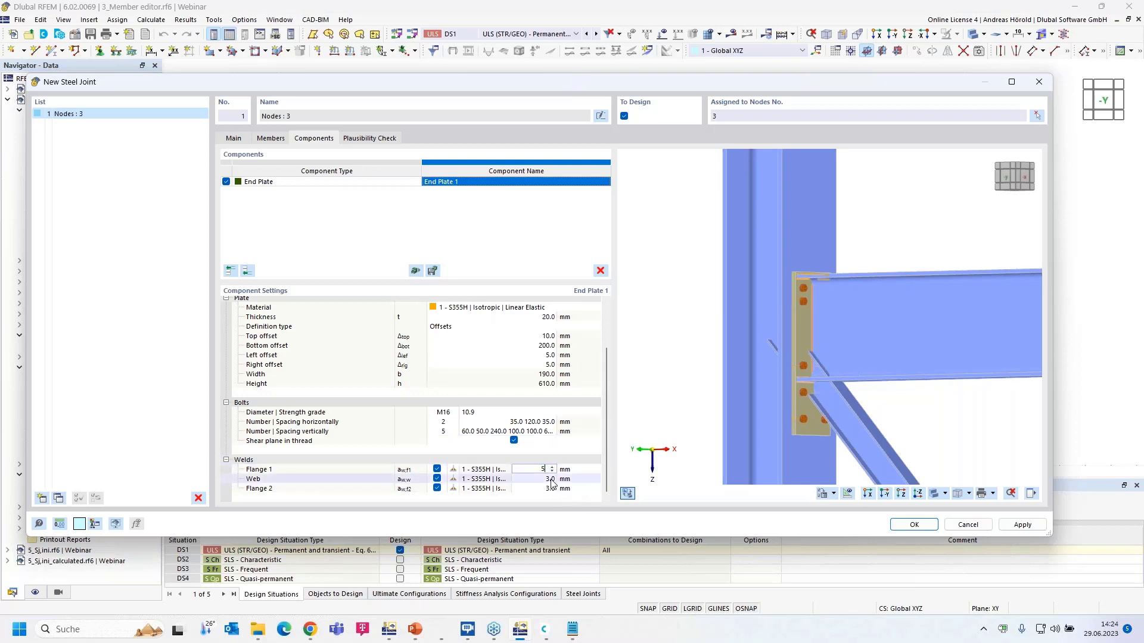
{"action": "left_click", "coordinate": [550, 480]}
{"action": "type", "text": "4"}
{"action": "key", "text": "Return"}
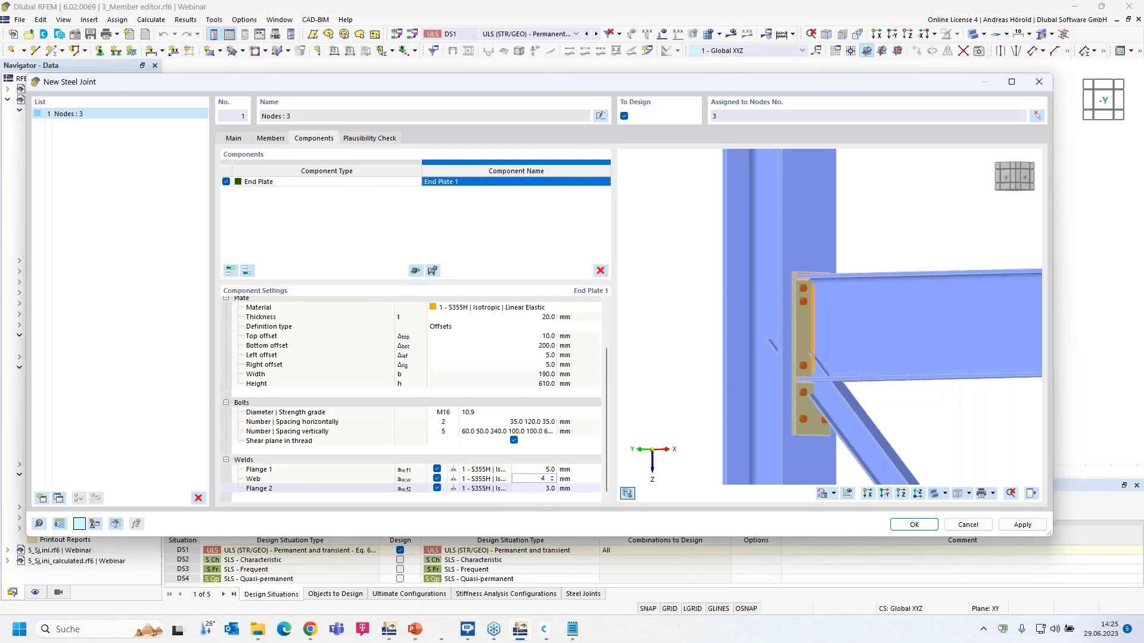
{"action": "type", "text": "5"}
{"action": "key", "text": "Return"}
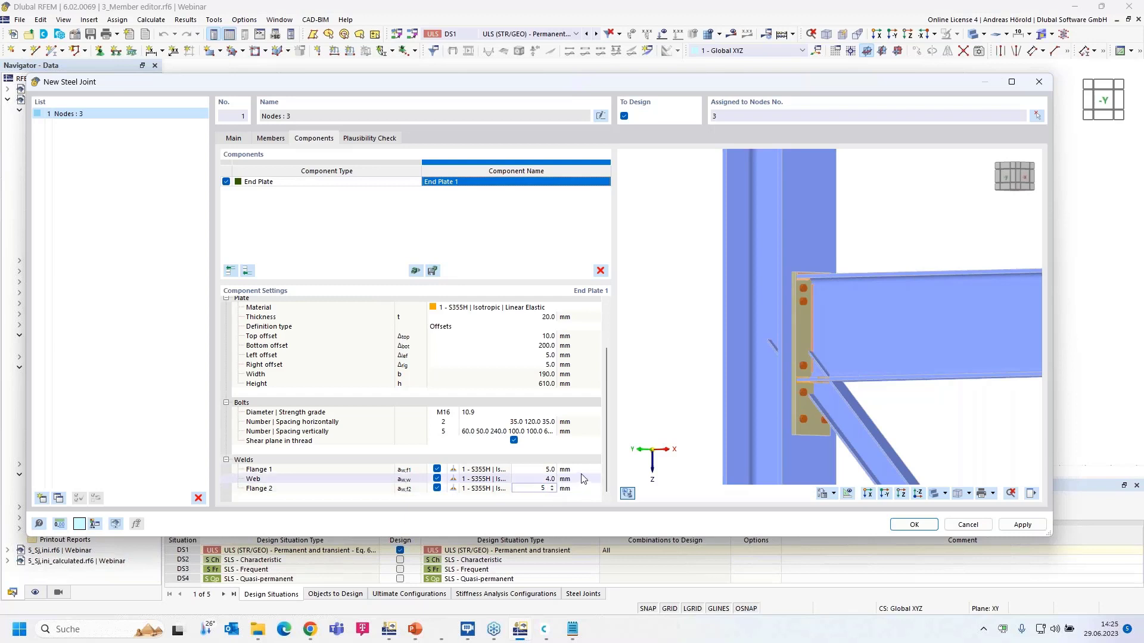
- Add a haunch component to the joint at node 3
{"action": "scroll", "coordinate": [859, 331], "scroll_direction": "up", "scroll_amount": 6}
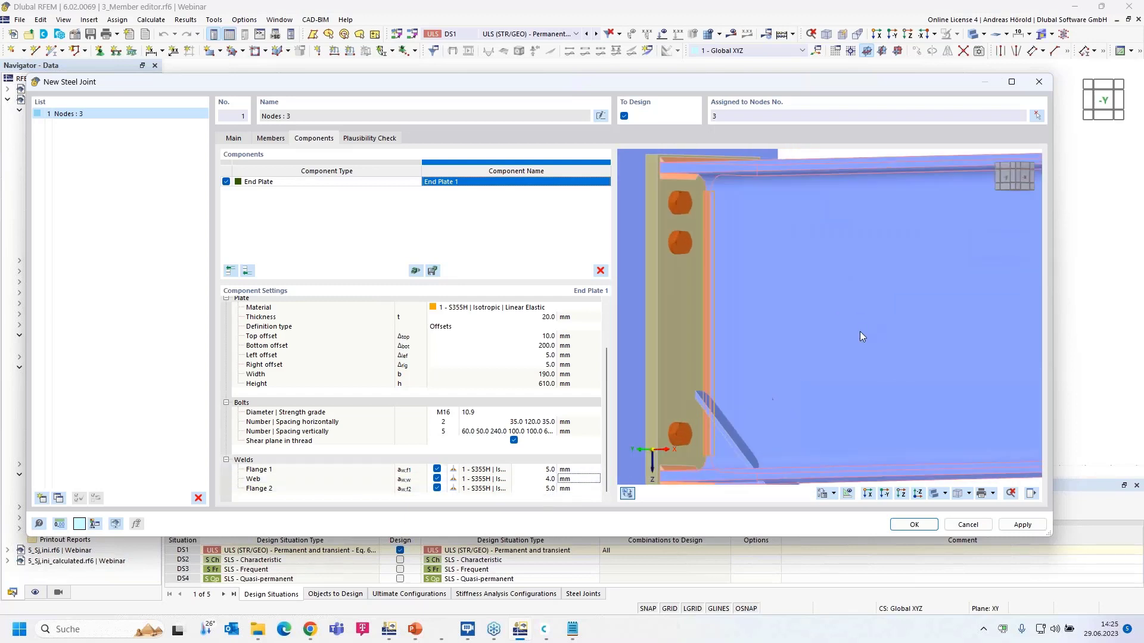
{"action": "scroll", "coordinate": [859, 331], "scroll_direction": "down", "scroll_amount": 4}
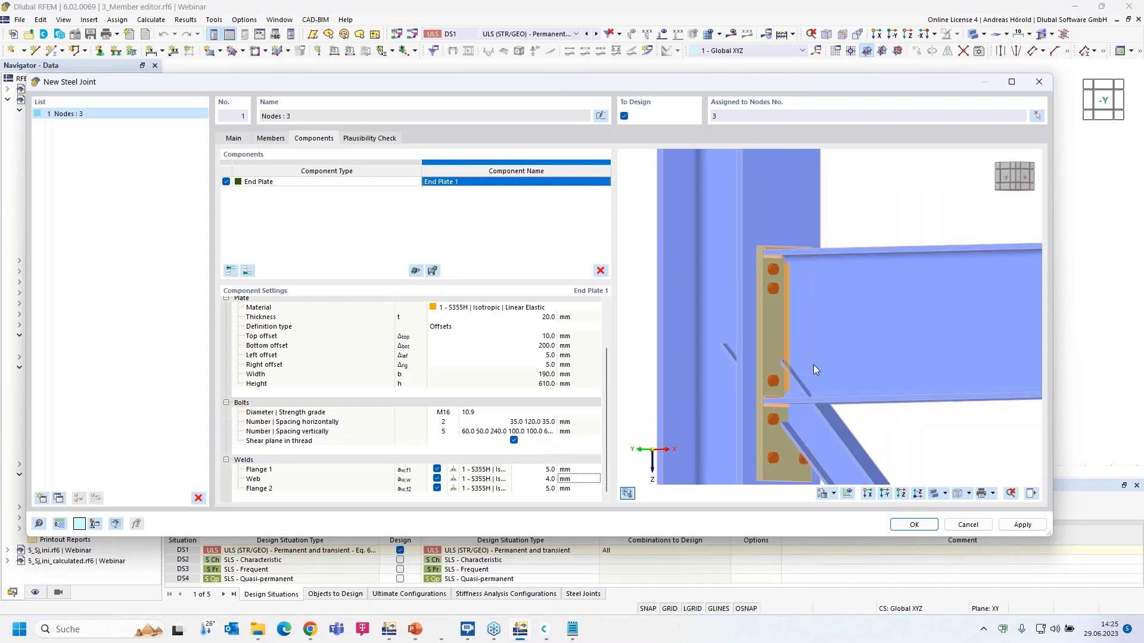
{"action": "scroll", "coordinate": [813, 364], "scroll_direction": "down", "scroll_amount": 3}
{"action": "middle_click_drag", "start_coordinate": [813, 352], "coordinate": [809, 351]}
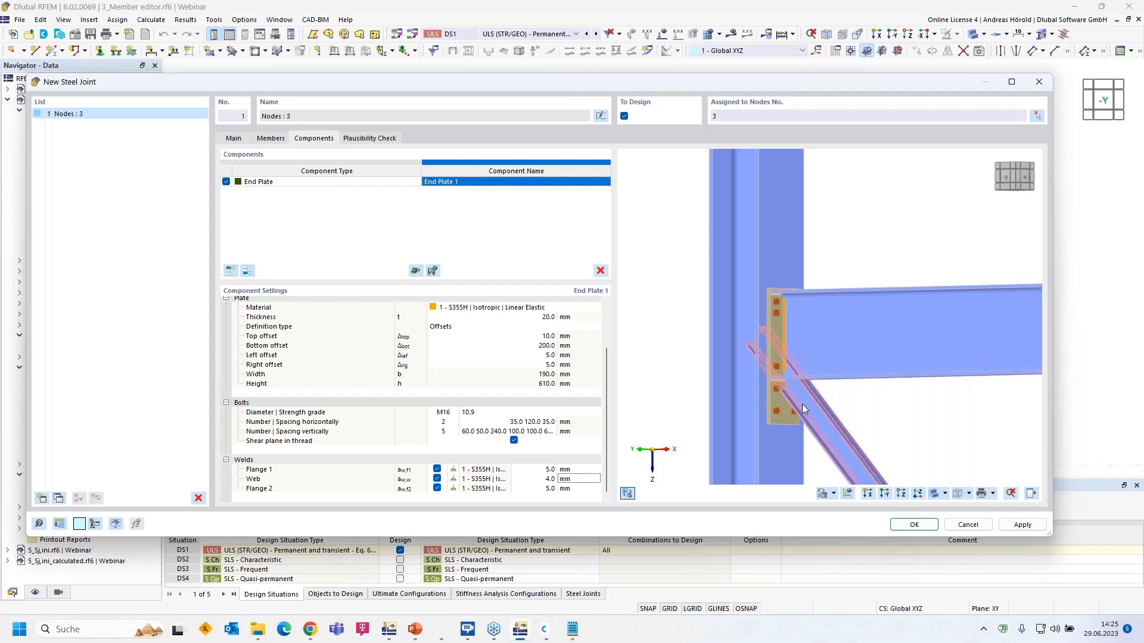
{"action": "left_click", "coordinate": [884, 494]}
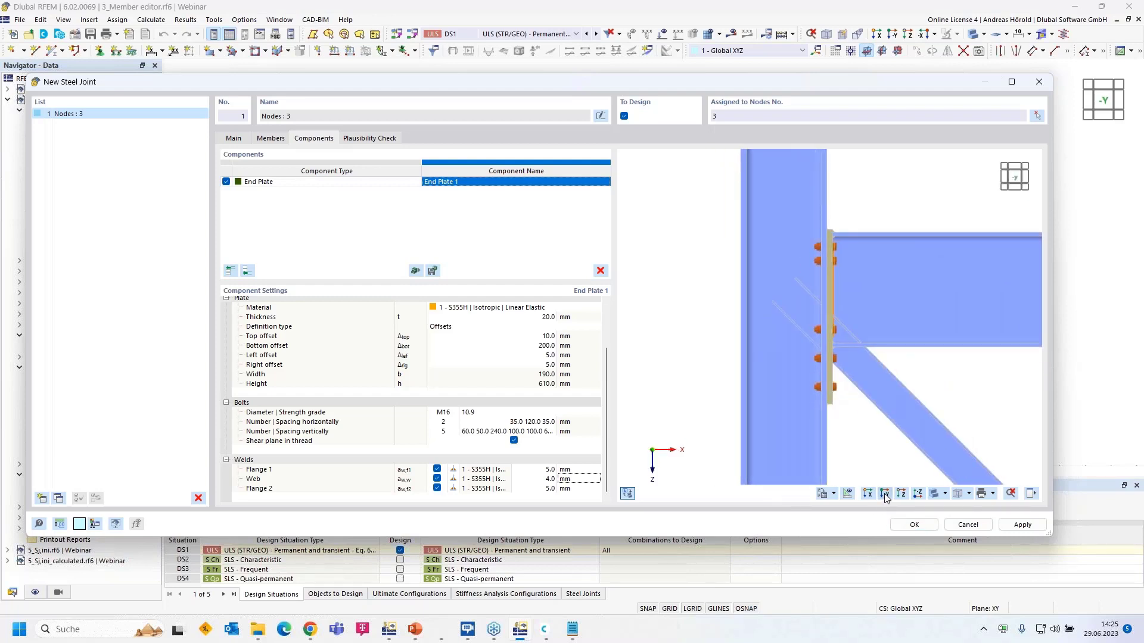
{"action": "left_click", "coordinate": [247, 271]}
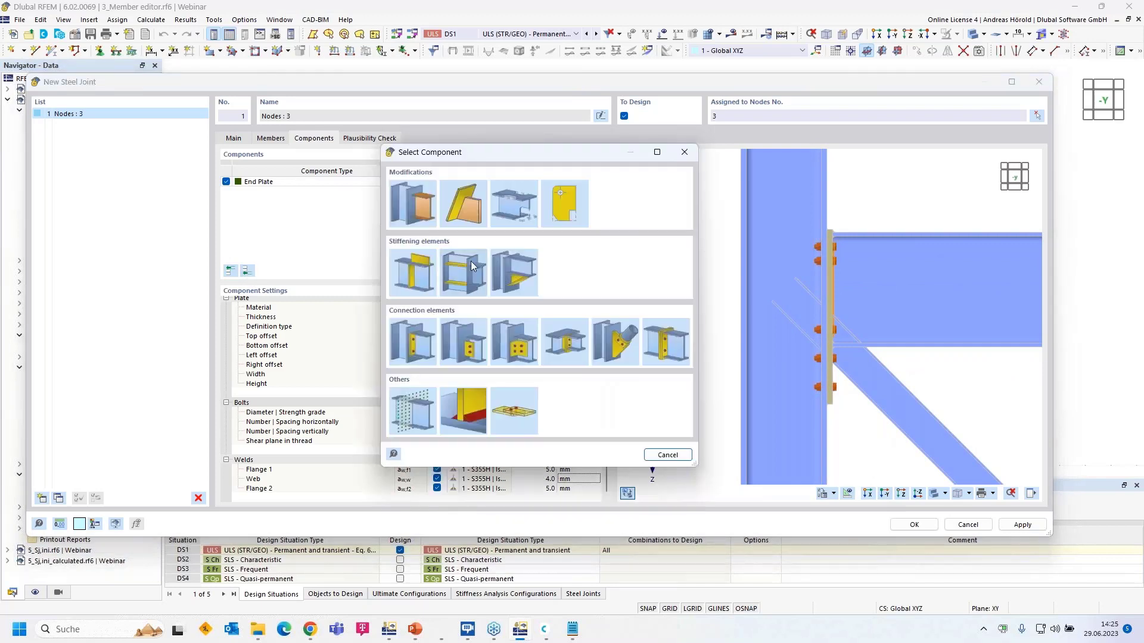
{"action": "left_click", "coordinate": [508, 272]}
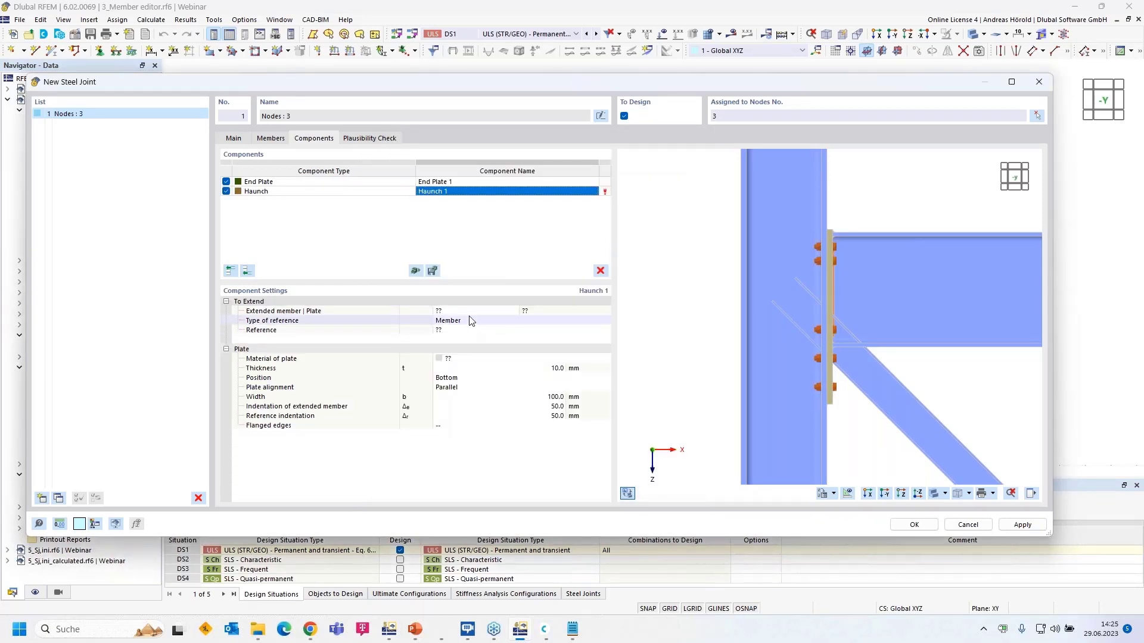
- Assign the web of the horizontal member Hor as the plate the haunch extends
{"action": "left_click", "coordinate": [474, 313]}
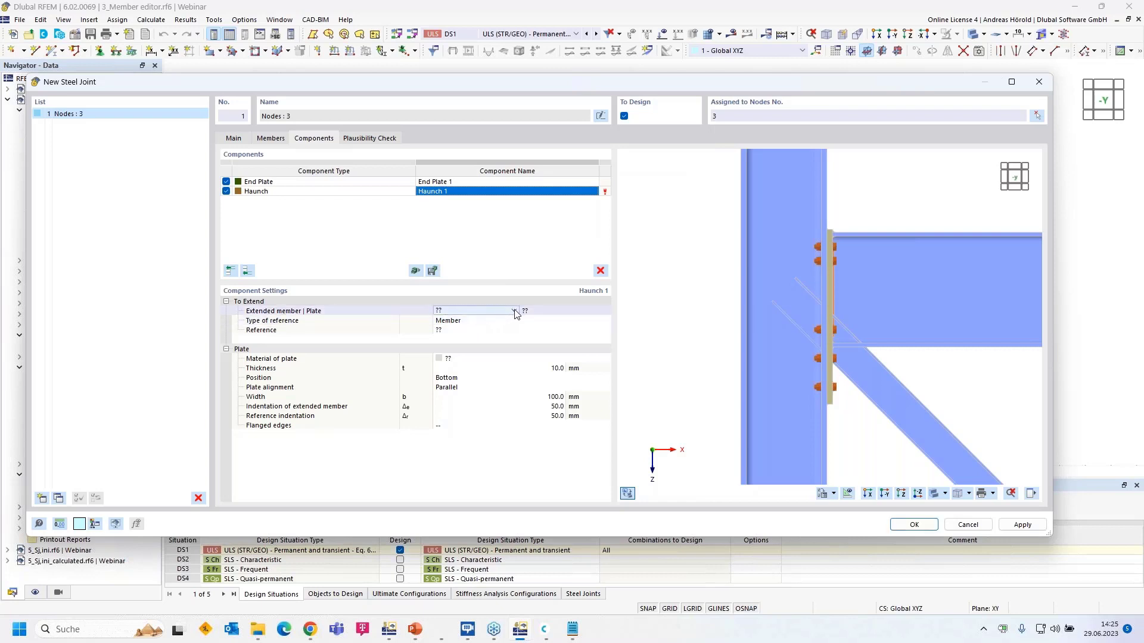
{"action": "left_click", "coordinate": [514, 309]}
{"action": "left_click", "coordinate": [494, 328]}
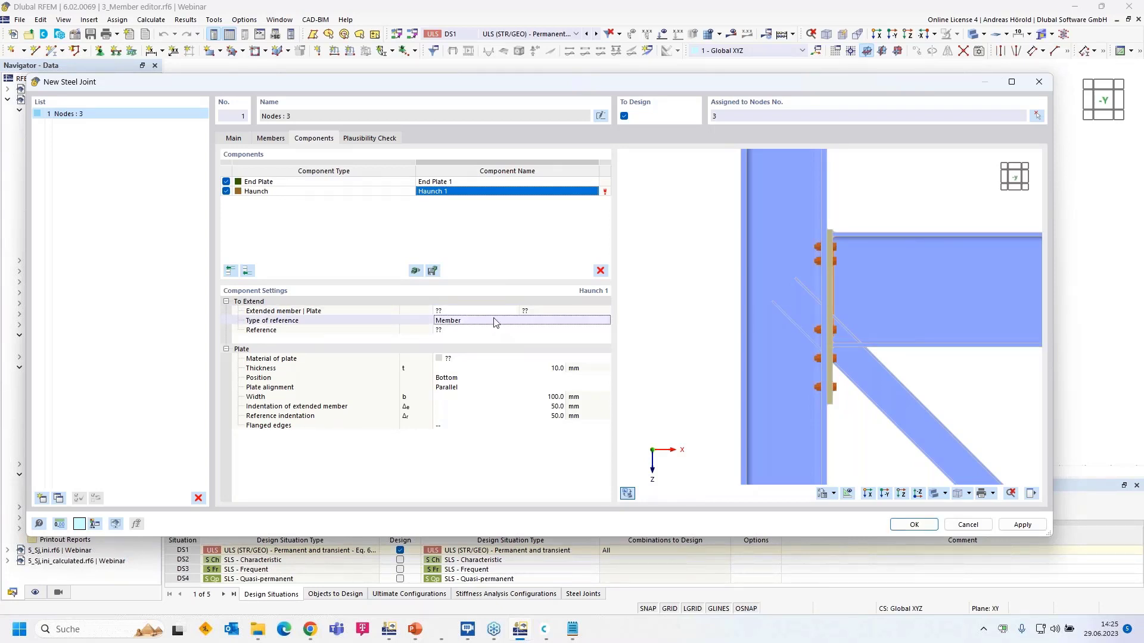
{"action": "left_click", "coordinate": [499, 311]}
{"action": "left_click", "coordinate": [513, 310]}
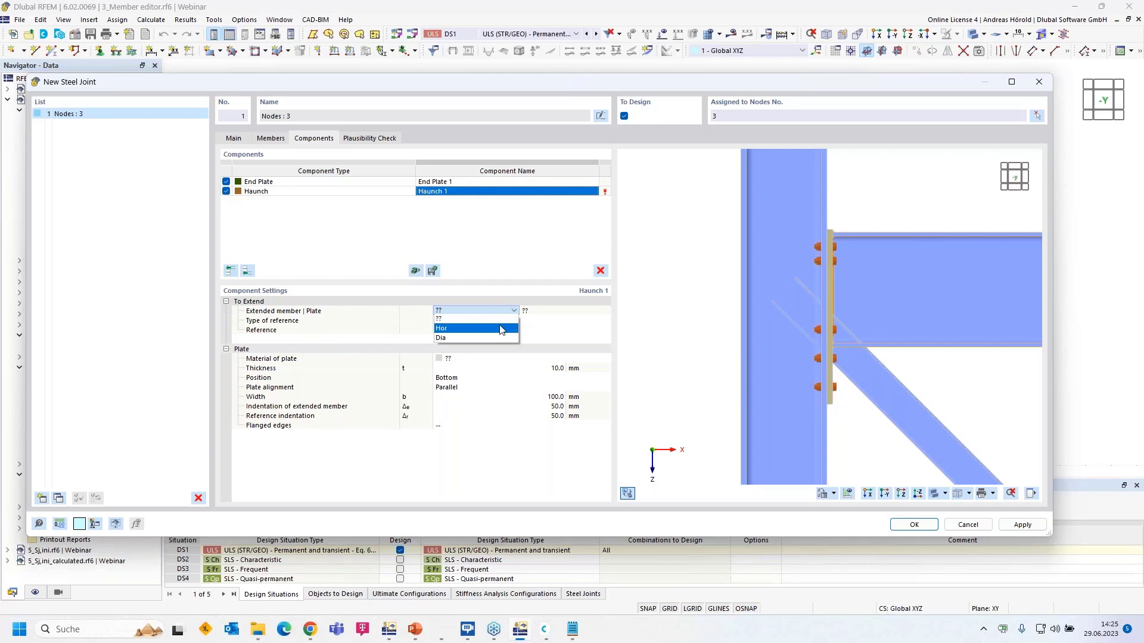
{"action": "left_click", "coordinate": [500, 328]}
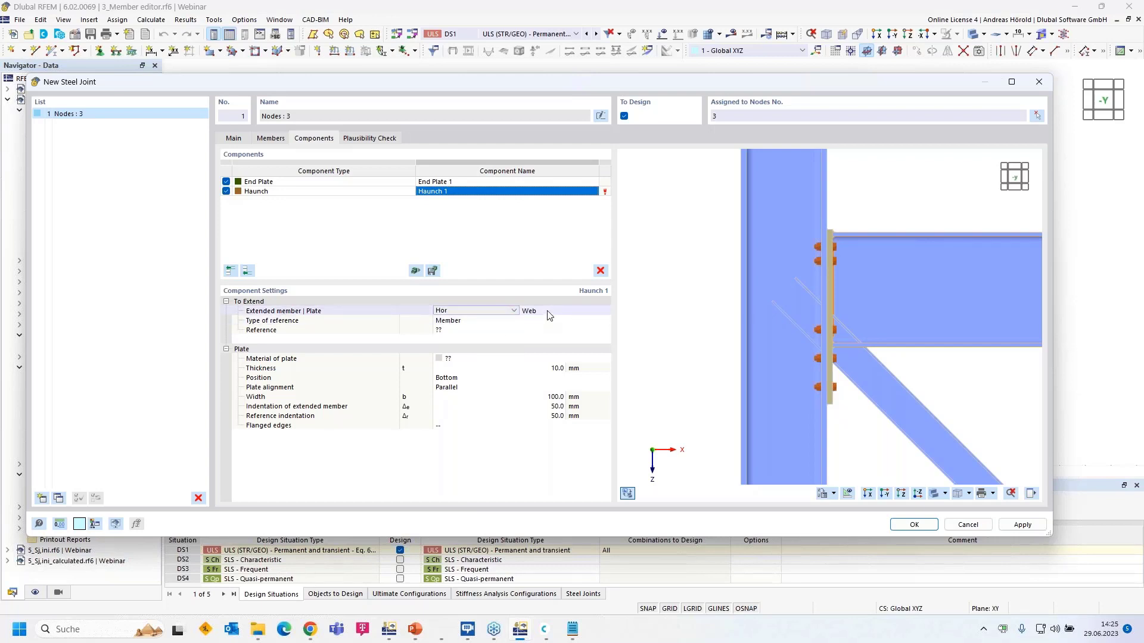
{"action": "left_click", "coordinate": [554, 311]}
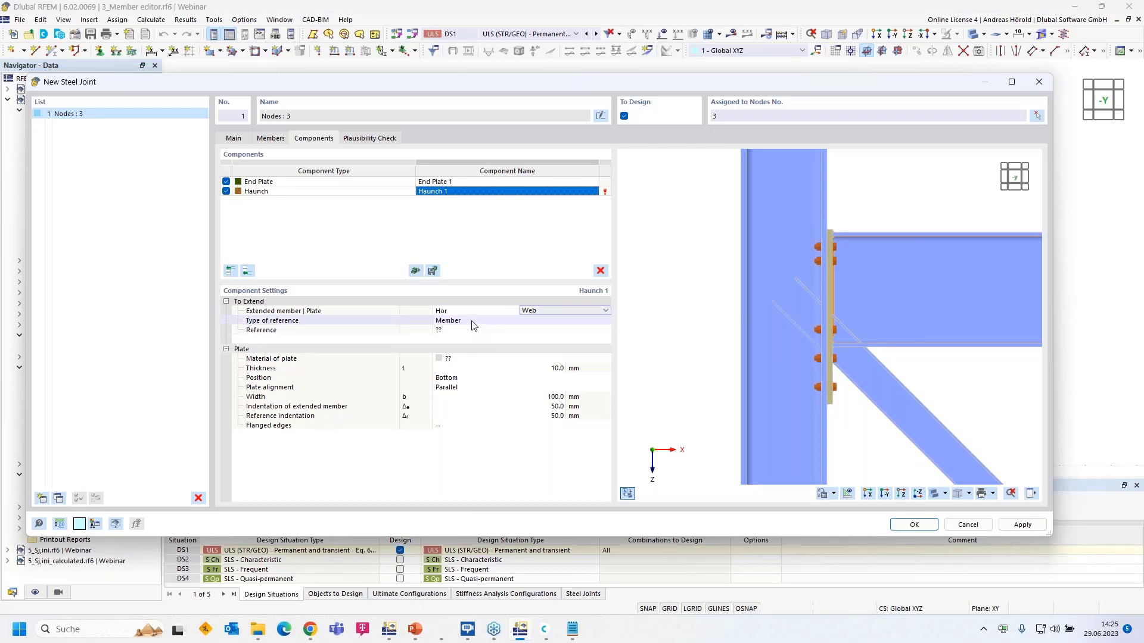
- Reference the haunch to the end plate by plate and assign material 1 - S355H to it
{"action": "left_click", "coordinate": [478, 322]}
{"action": "left_click", "coordinate": [481, 322]}
{"action": "left_click", "coordinate": [486, 328]}
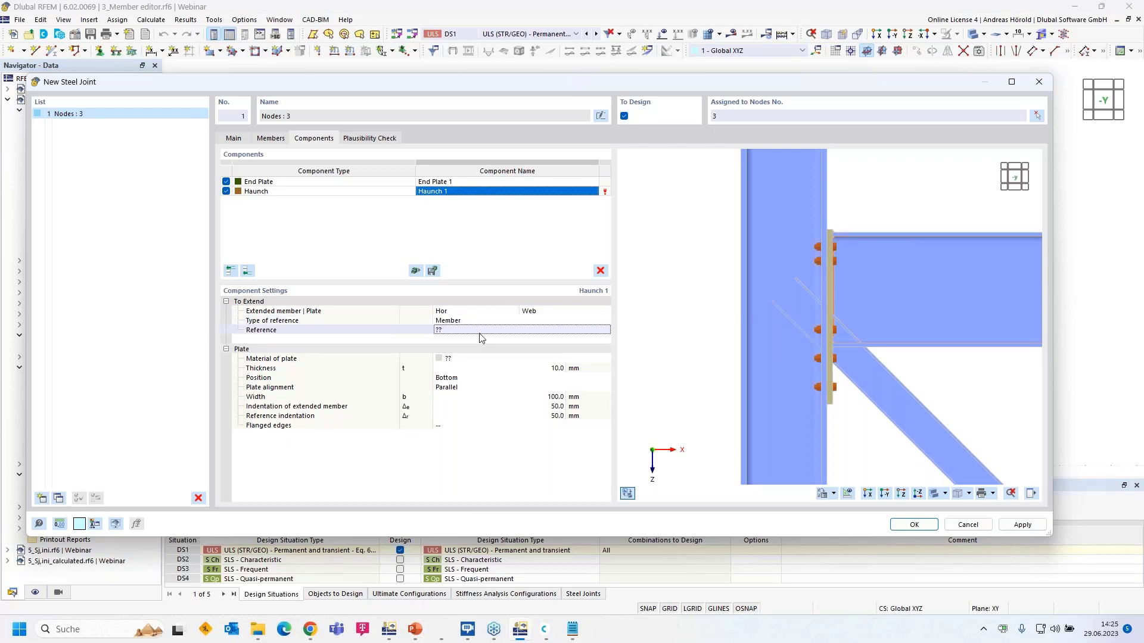
{"action": "left_click", "coordinate": [557, 322]}
{"action": "left_click", "coordinate": [553, 338]}
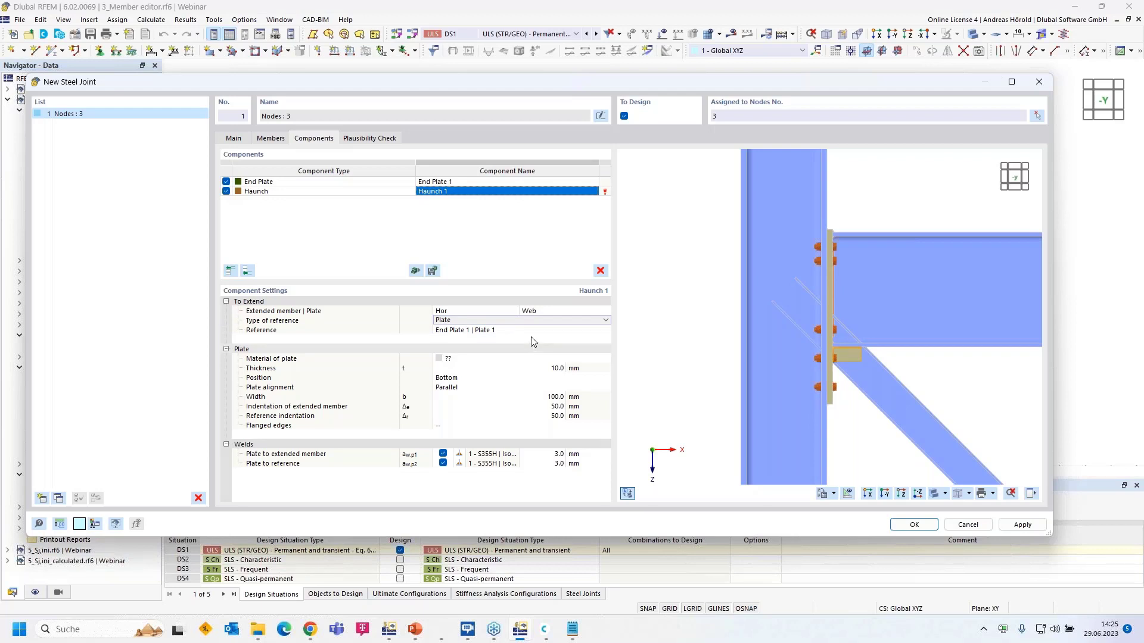
{"action": "left_click", "coordinate": [496, 358]}
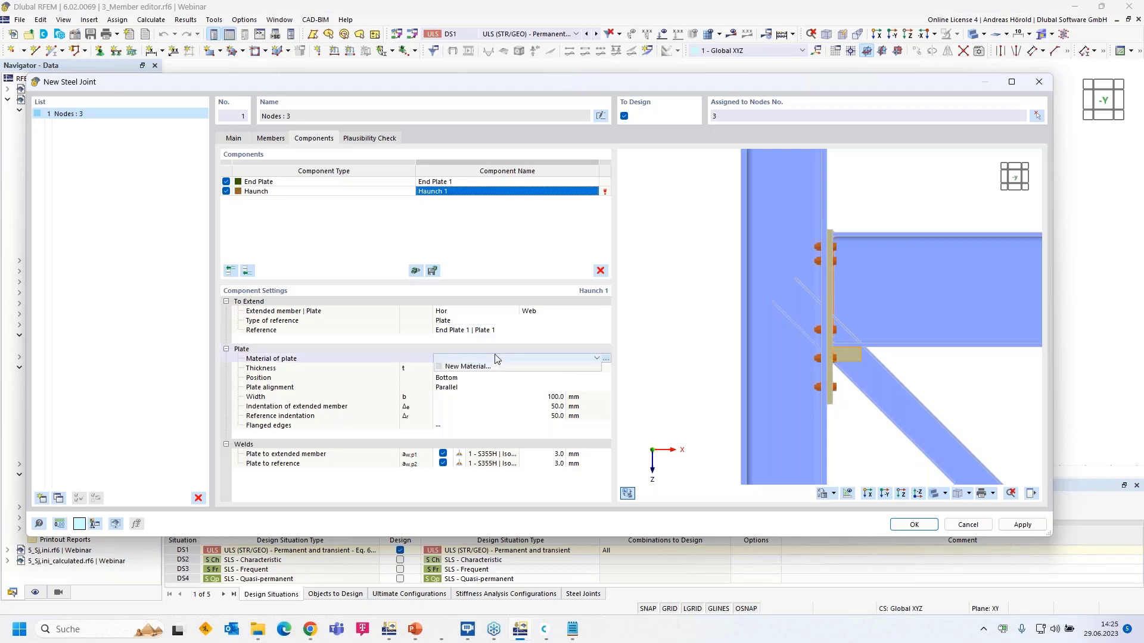
{"action": "left_click", "coordinate": [494, 367]}
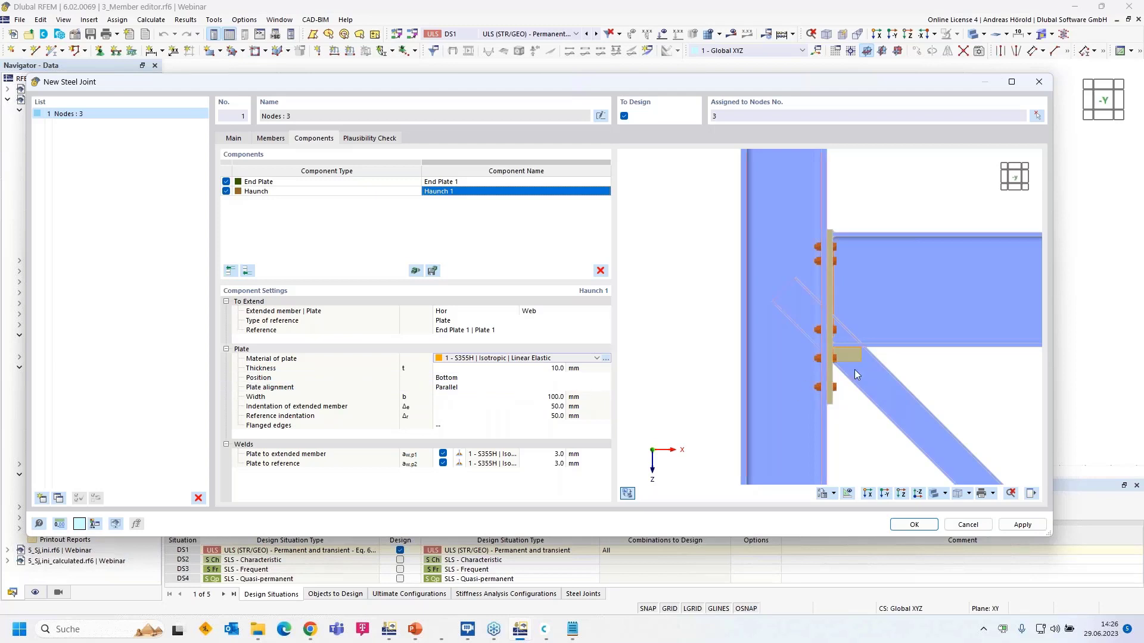
- Change the haunch's plate alignment to Inclined
{"action": "scroll", "coordinate": [856, 367], "scroll_direction": "up", "scroll_amount": 5}
{"action": "left_click", "coordinate": [481, 388]}
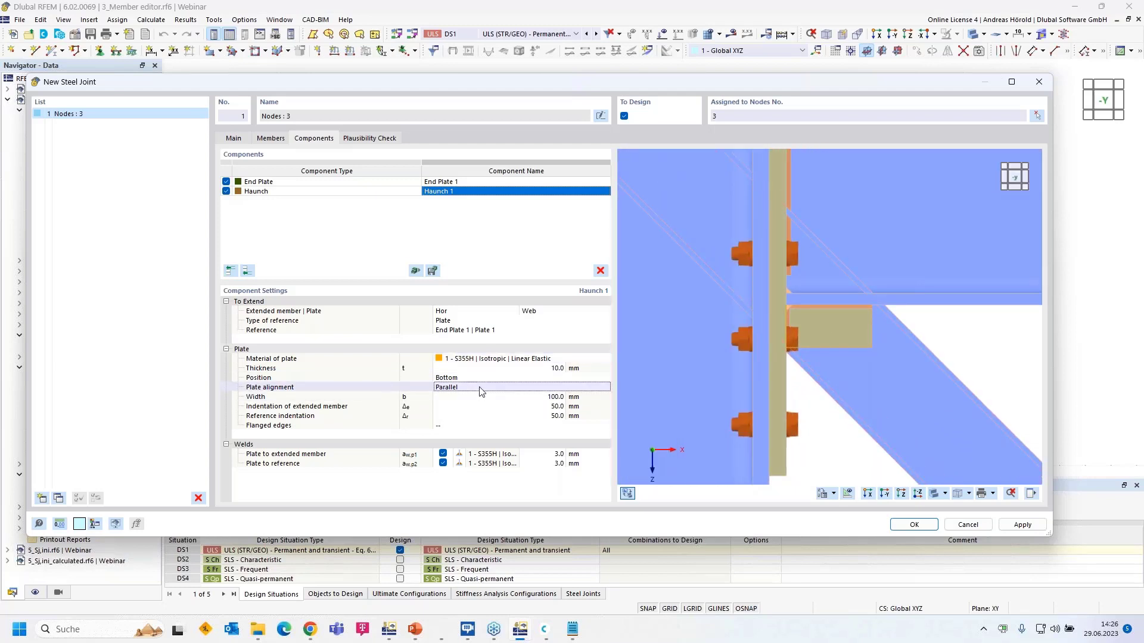
{"action": "left_click", "coordinate": [481, 389]}
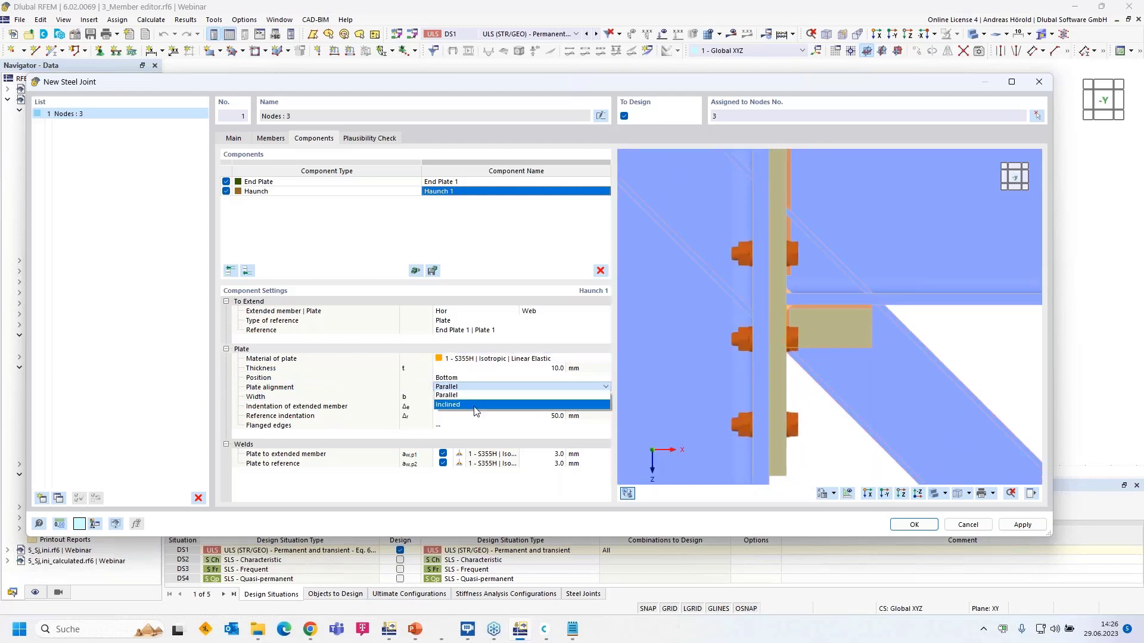
{"action": "left_click", "coordinate": [474, 405]}
{"action": "left_click", "coordinate": [482, 387]}
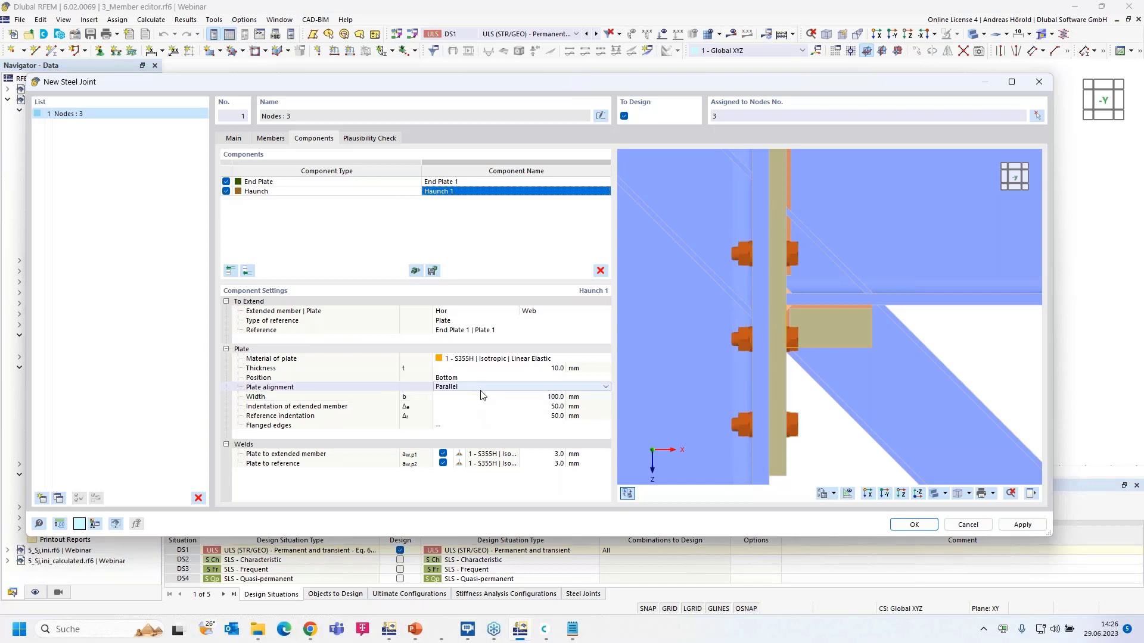
{"action": "left_click", "coordinate": [482, 388]}
{"action": "left_click", "coordinate": [479, 405]}
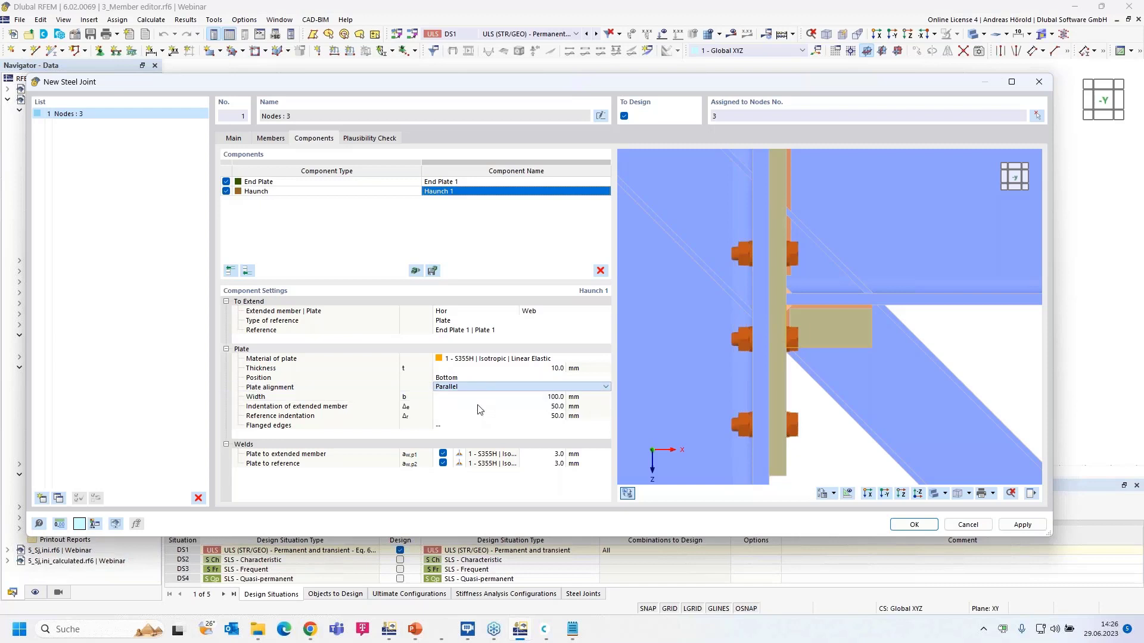
- Set the haunch plate to 225 mm width and 200 mm height, with indentations of 100 mm at the extended member and 125 mm at the reference
{"action": "left_click", "coordinate": [555, 397]}
{"action": "type", "text": "225"}
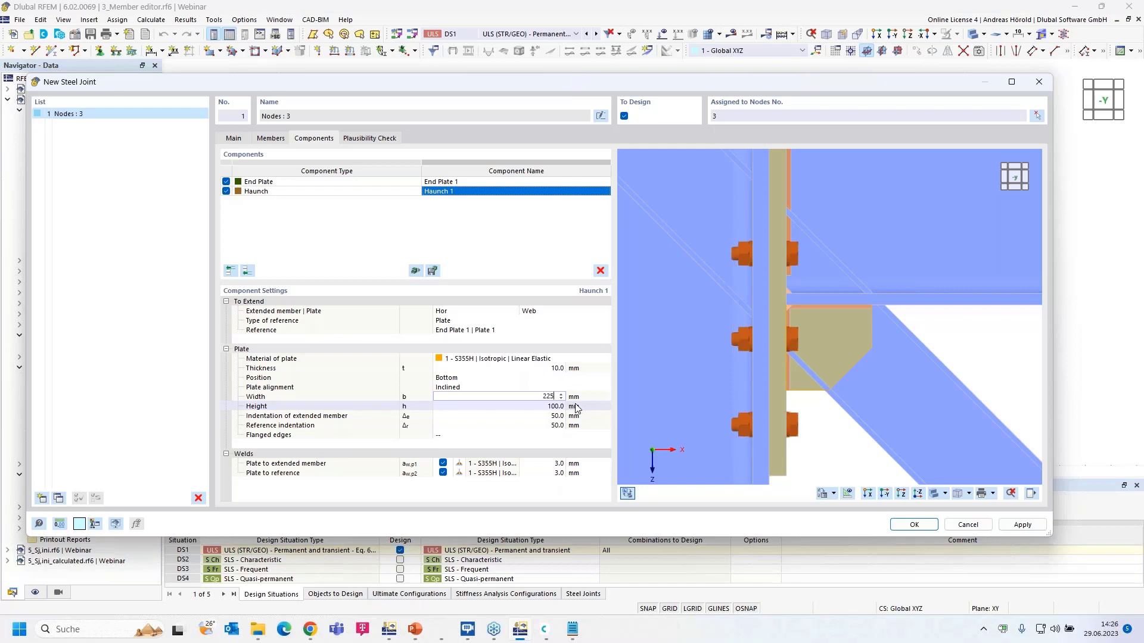
{"action": "key", "text": "Tab"}
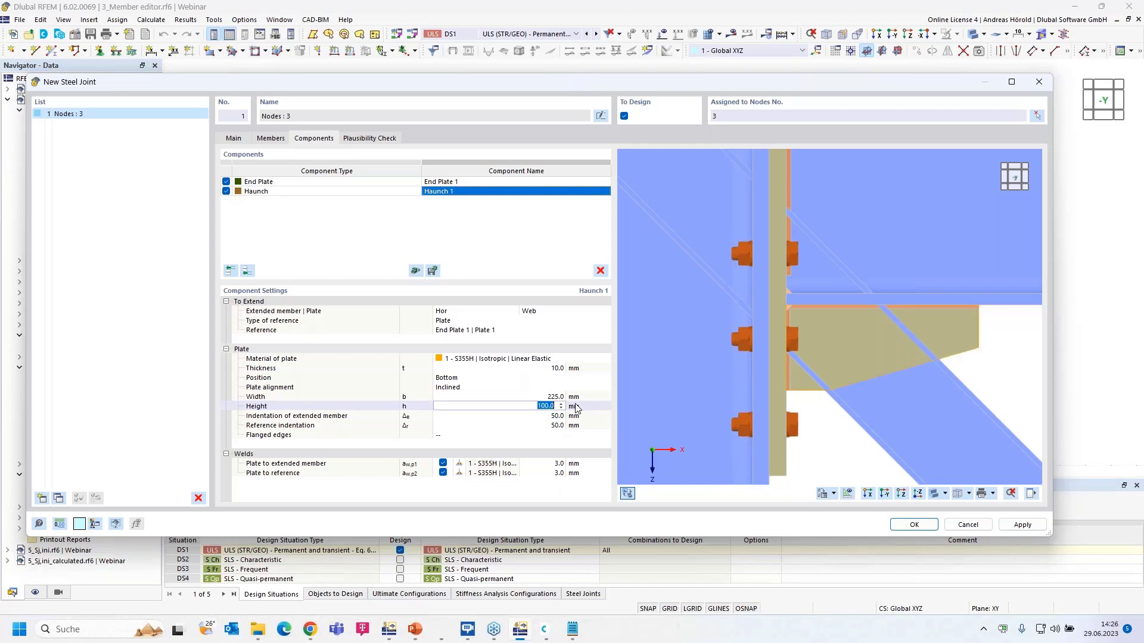
{"action": "type", "text": "200"}
{"action": "key", "text": "Tab"}
{"action": "type", "text": "100"}
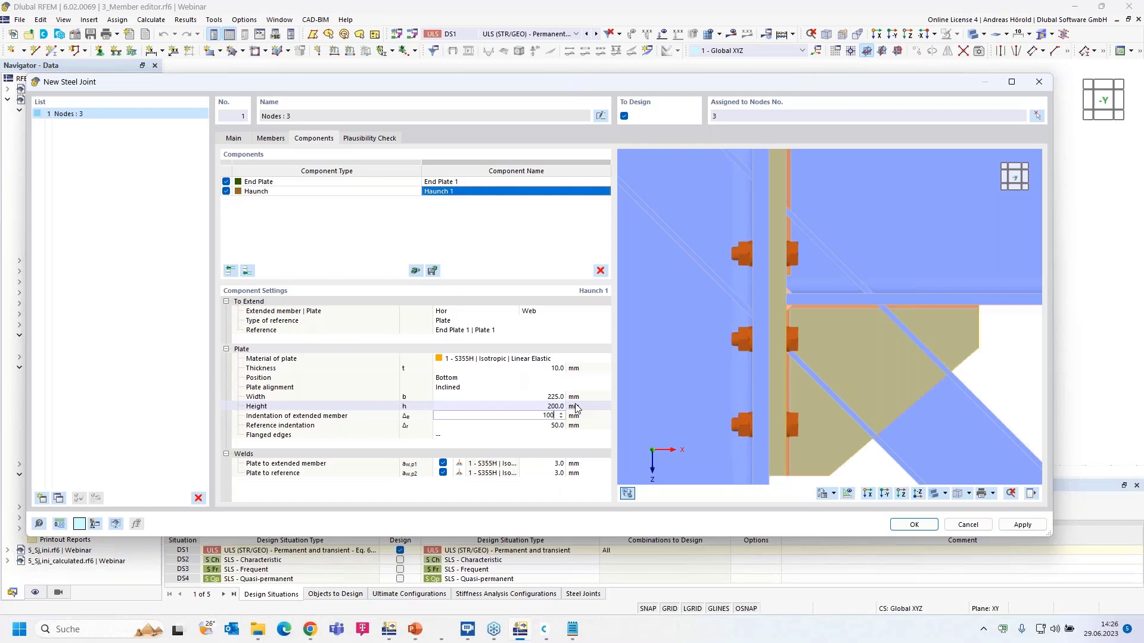
{"action": "key", "text": "Tab"}
{"action": "type", "text": "125"}
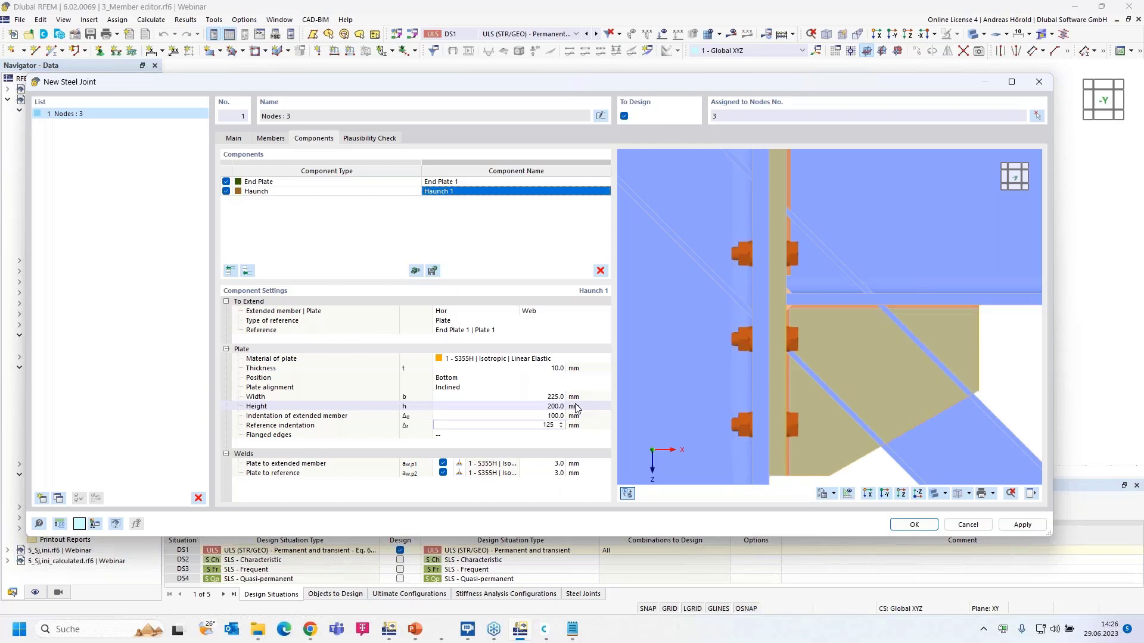
{"action": "key", "text": "Tab"}
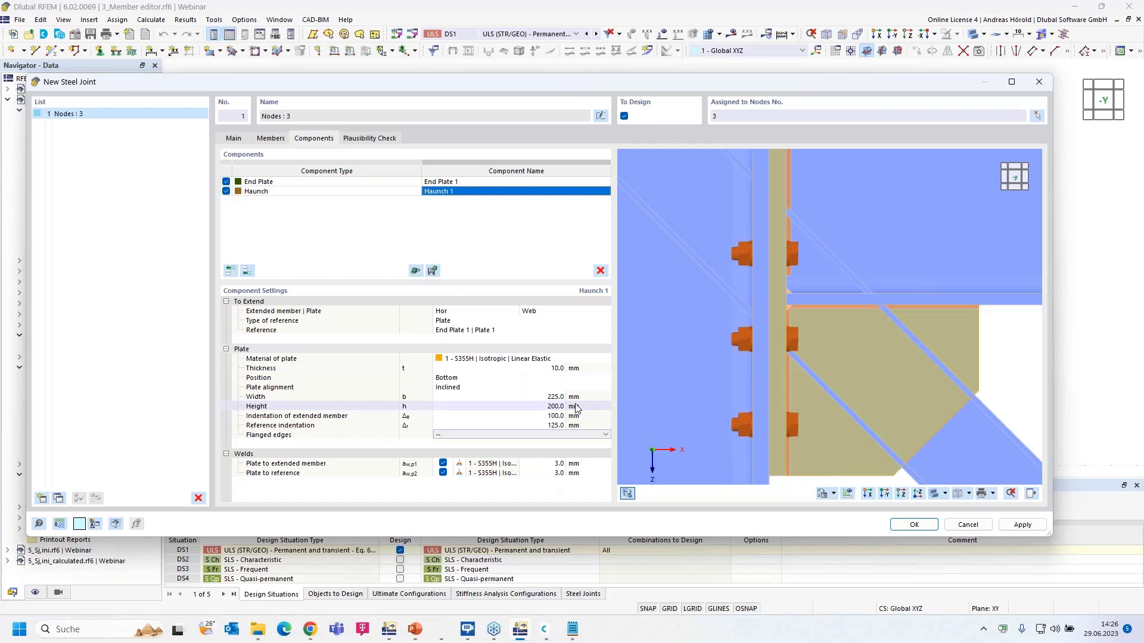
- Set both haunch welds, plate to extended member and plate to reference, to 4 mm
{"action": "scroll", "coordinate": [988, 349], "scroll_direction": "down", "scroll_amount": 4}
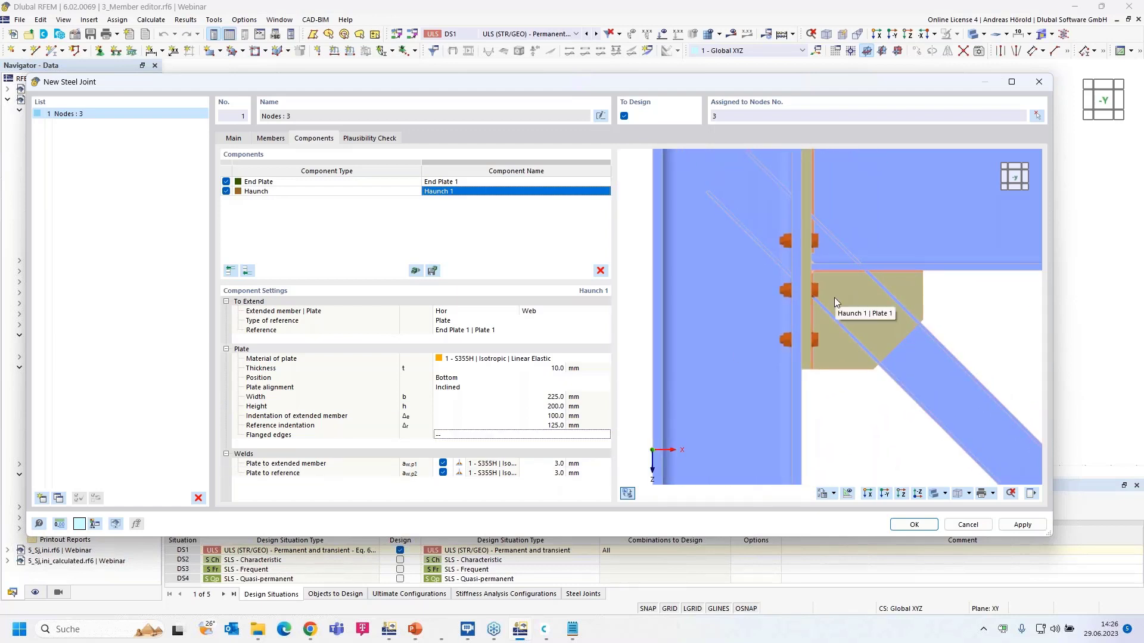
{"action": "left_click", "coordinate": [557, 464]}
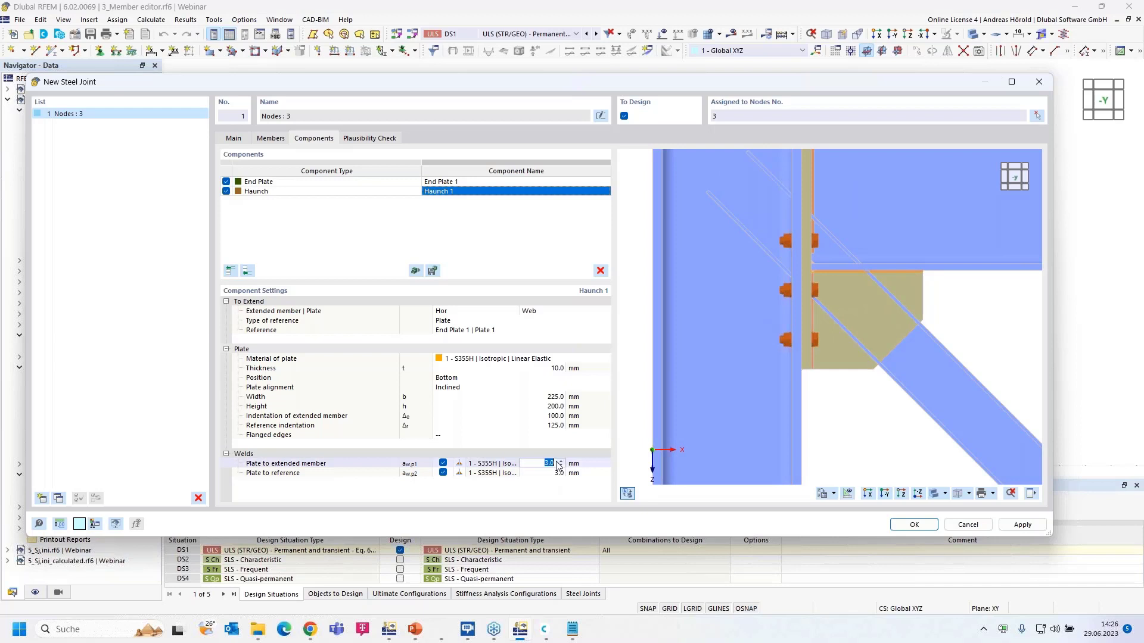
{"action": "type", "text": "4"}
{"action": "left_click", "coordinate": [558, 473]}
{"action": "type", "text": "4"}
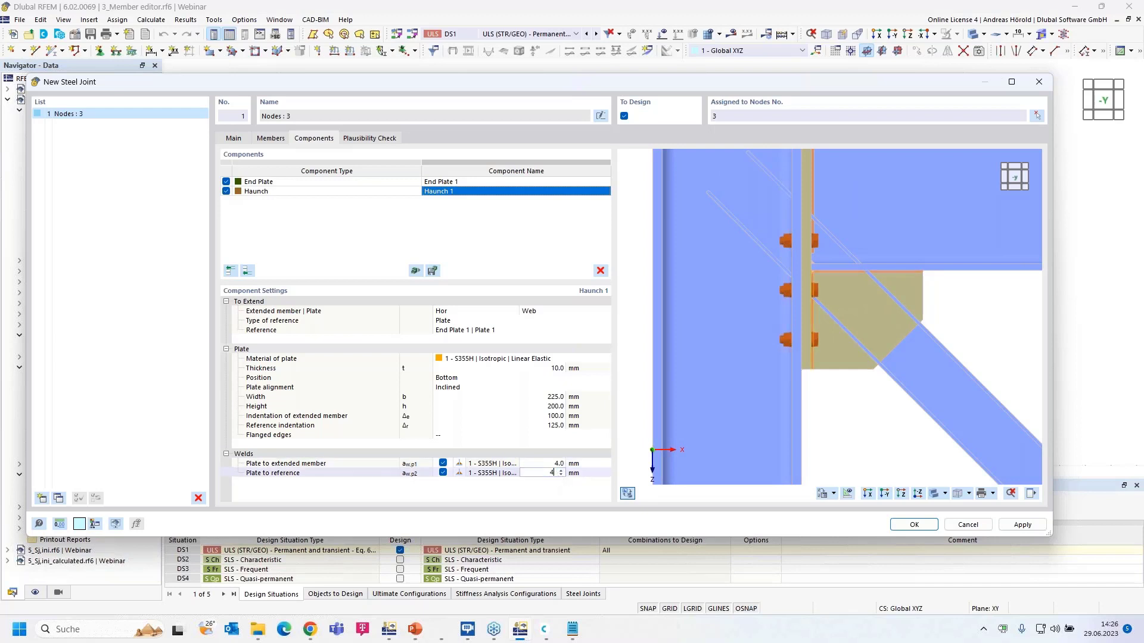
{"action": "left_click", "coordinate": [552, 490]}
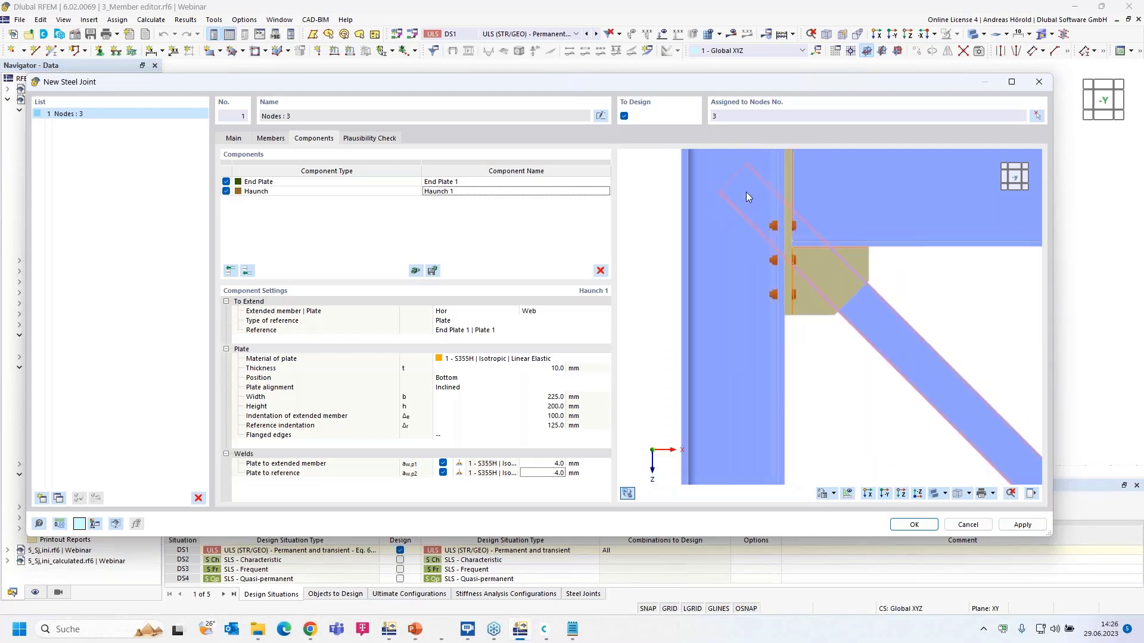
- Add a member cut component that cuts member Dia by member via Col b, a
{"action": "left_click", "coordinate": [247, 271]}
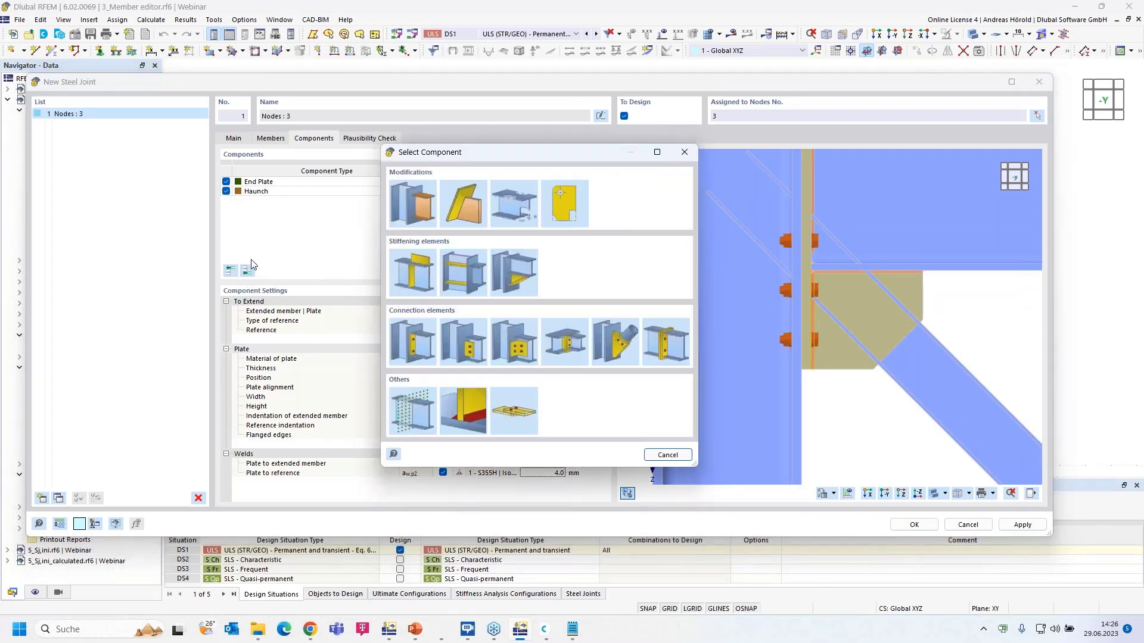
{"action": "left_click", "coordinate": [417, 207]}
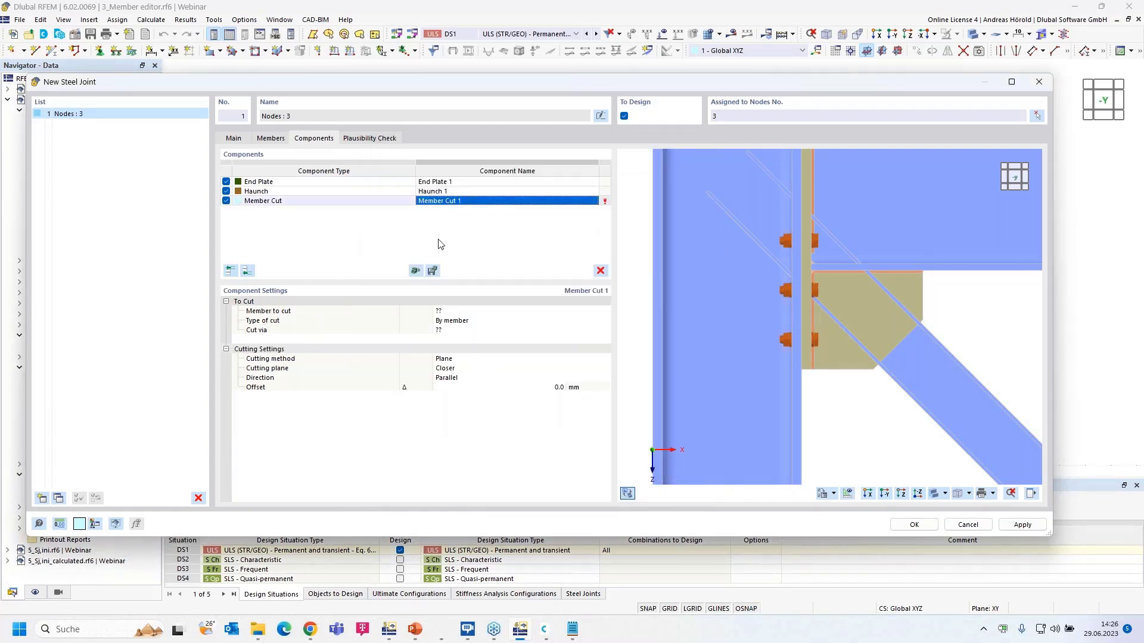
{"action": "left_click", "coordinate": [505, 311]}
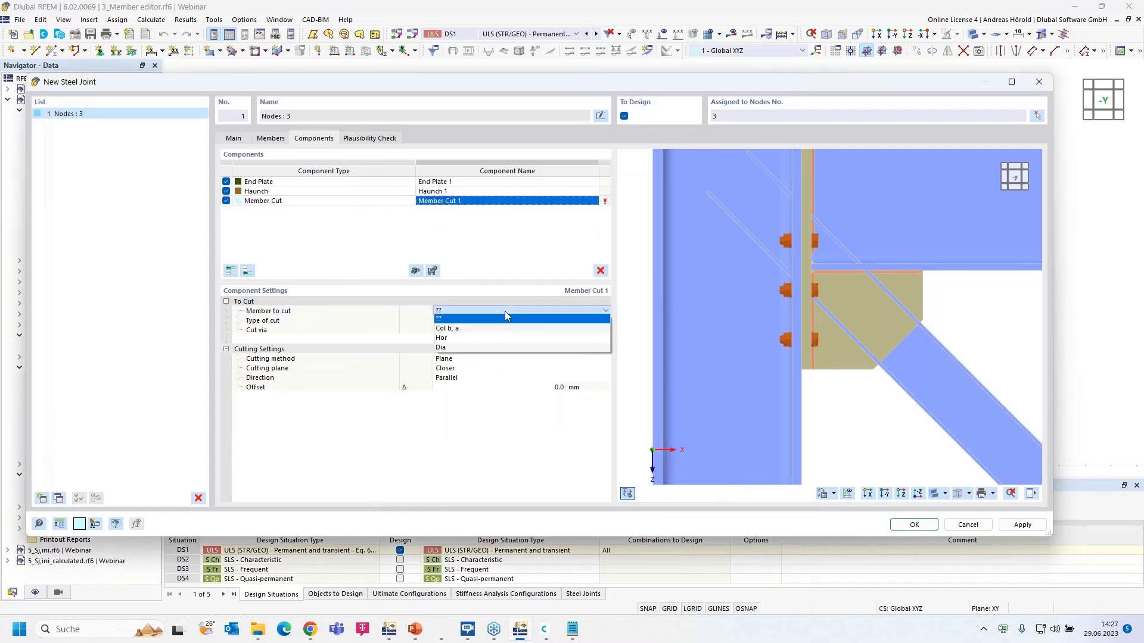
{"action": "left_click", "coordinate": [499, 347]}
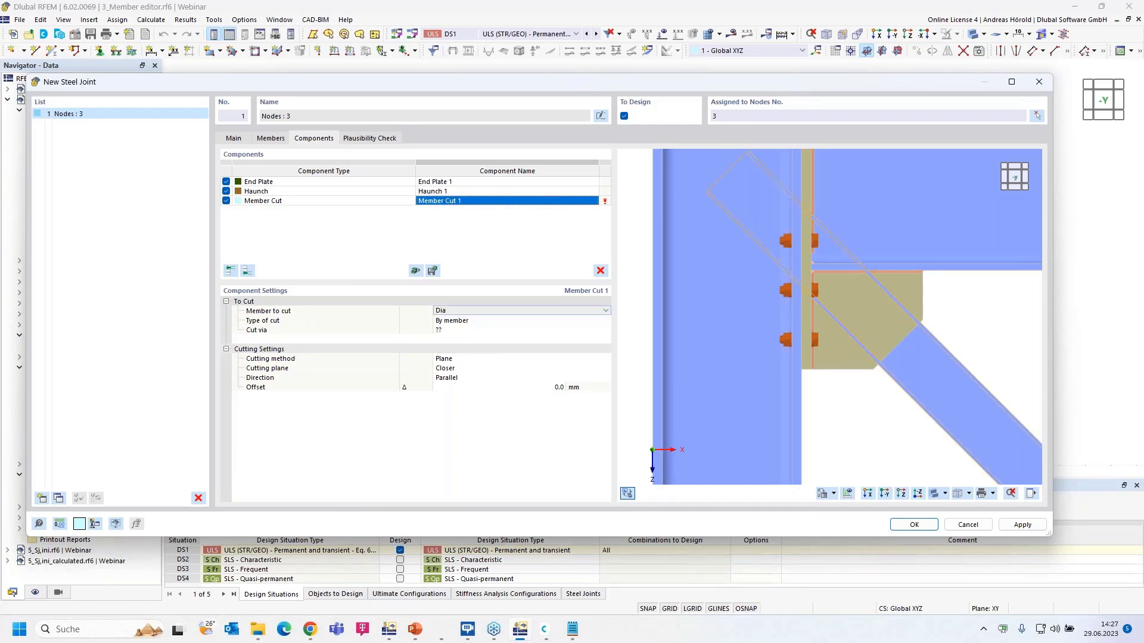
{"action": "left_click", "coordinate": [497, 332]}
{"action": "left_click", "coordinate": [496, 331]}
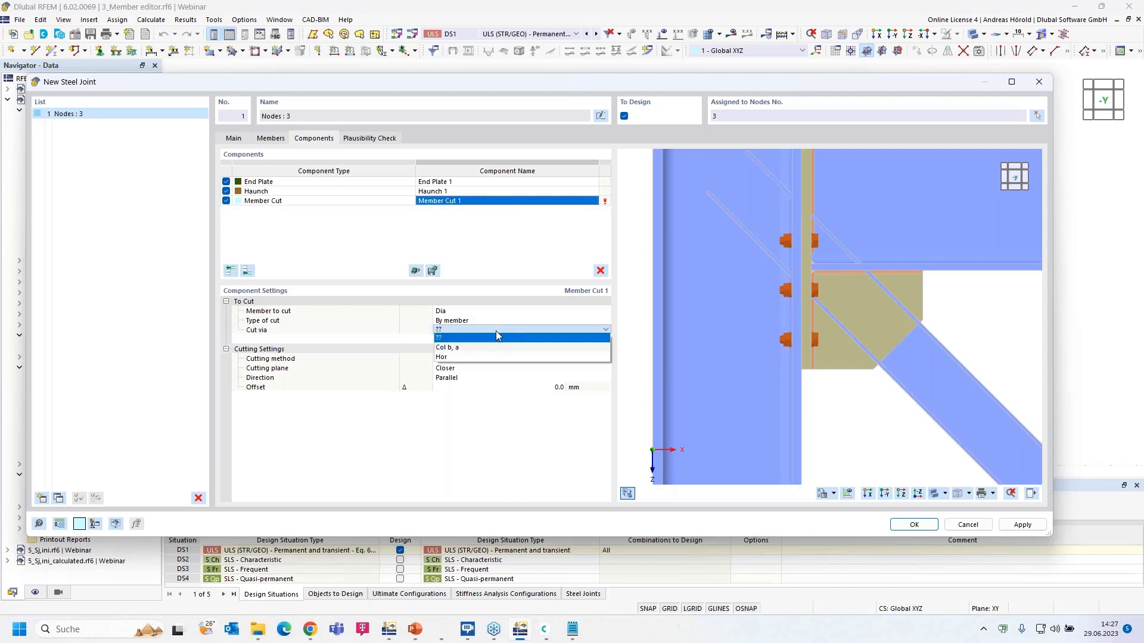
{"action": "left_click", "coordinate": [491, 347]}
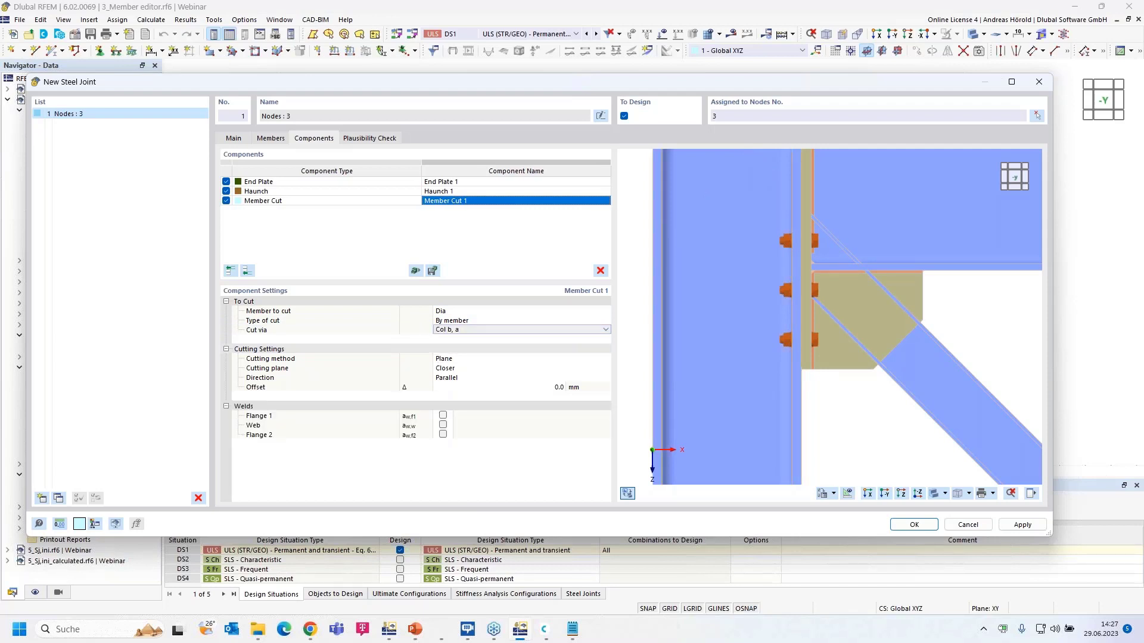
- Set the member cut's direction to Perpendicular with an offset of 100 mm
{"action": "left_click", "coordinate": [484, 380]}
{"action": "left_click", "coordinate": [488, 380]}
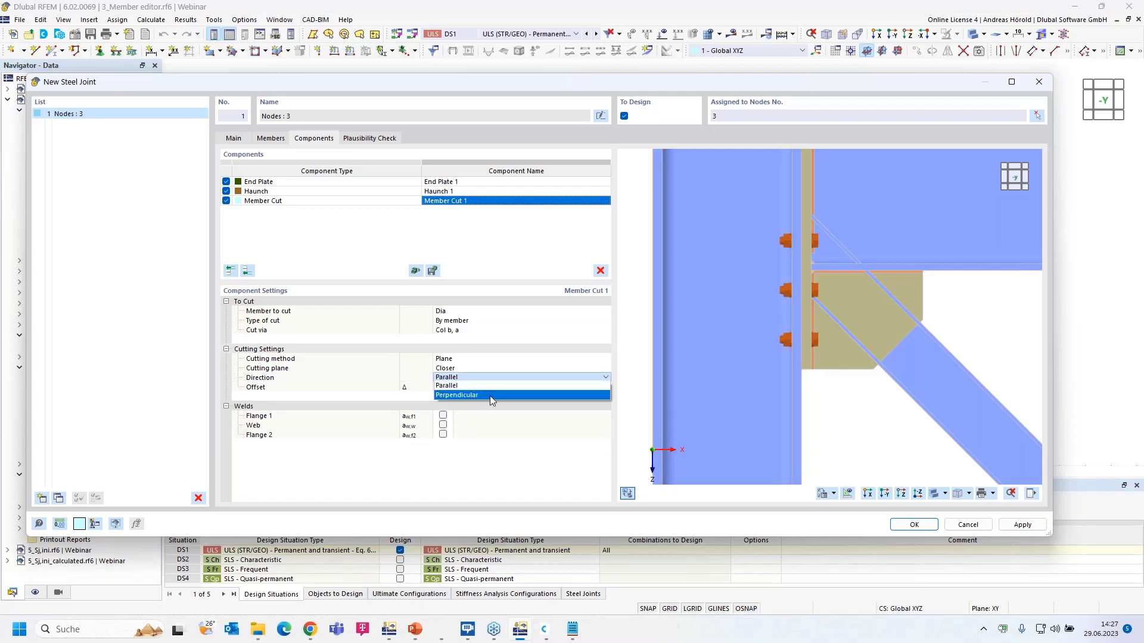
{"action": "left_click", "coordinate": [491, 395]}
{"action": "left_click", "coordinate": [496, 377]}
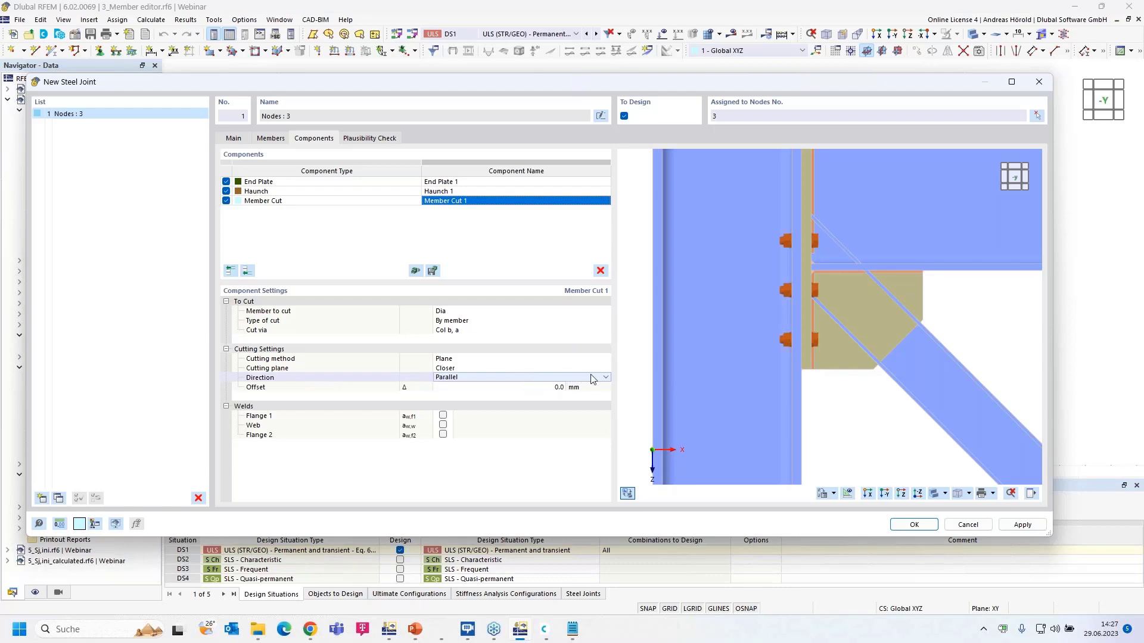
{"action": "left_click", "coordinate": [605, 377]}
{"action": "left_click", "coordinate": [596, 395]}
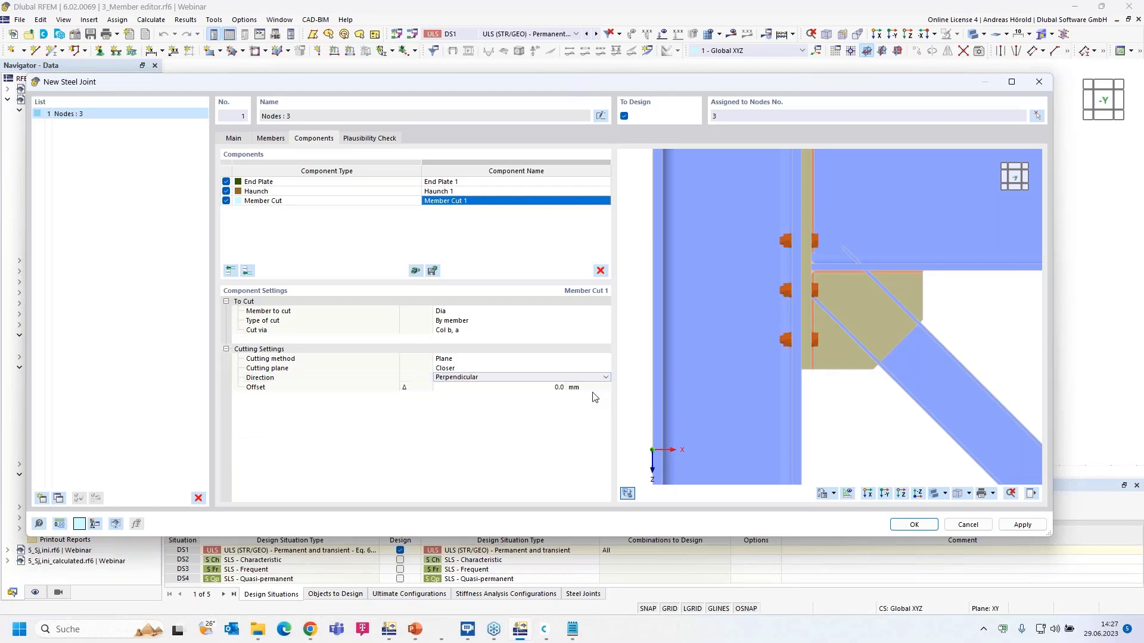
{"action": "left_click", "coordinate": [563, 387]}
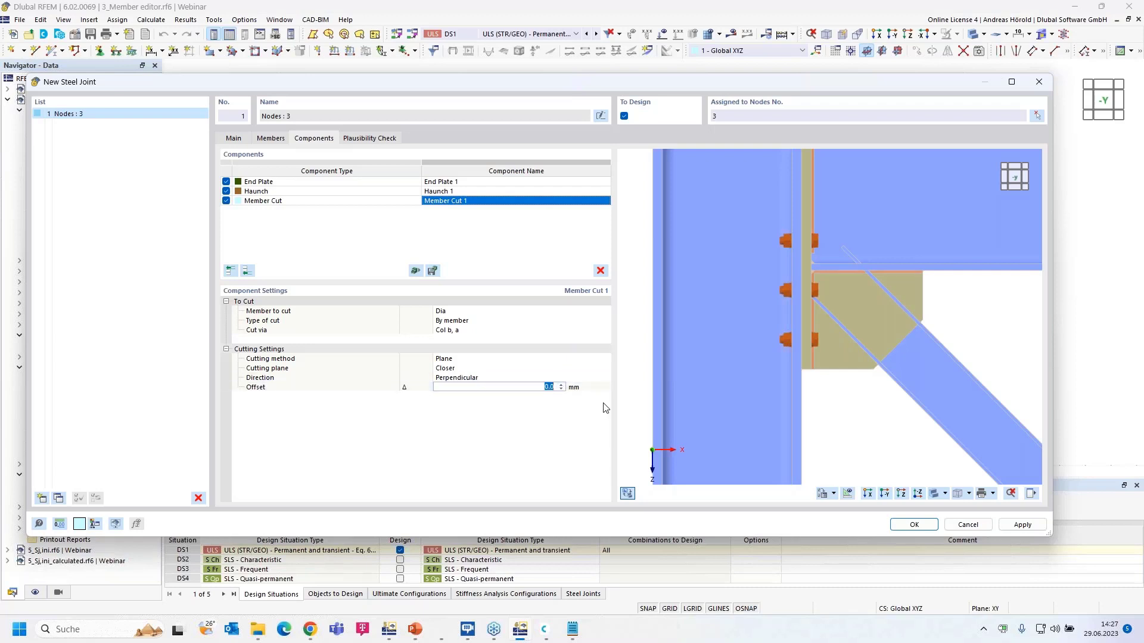
{"action": "type", "text": "100"}
{"action": "key", "text": "Return"}
{"action": "mouse_move", "coordinate": [976, 331]}
{"action": "middle_mouse_down", "text": "ctrl"}
{"action": "mouse_move", "coordinate": [869, 358]}
{"action": "mouse_move", "coordinate": [963, 339]}
{"action": "middle_mouse_up", "text": "ctrl"}
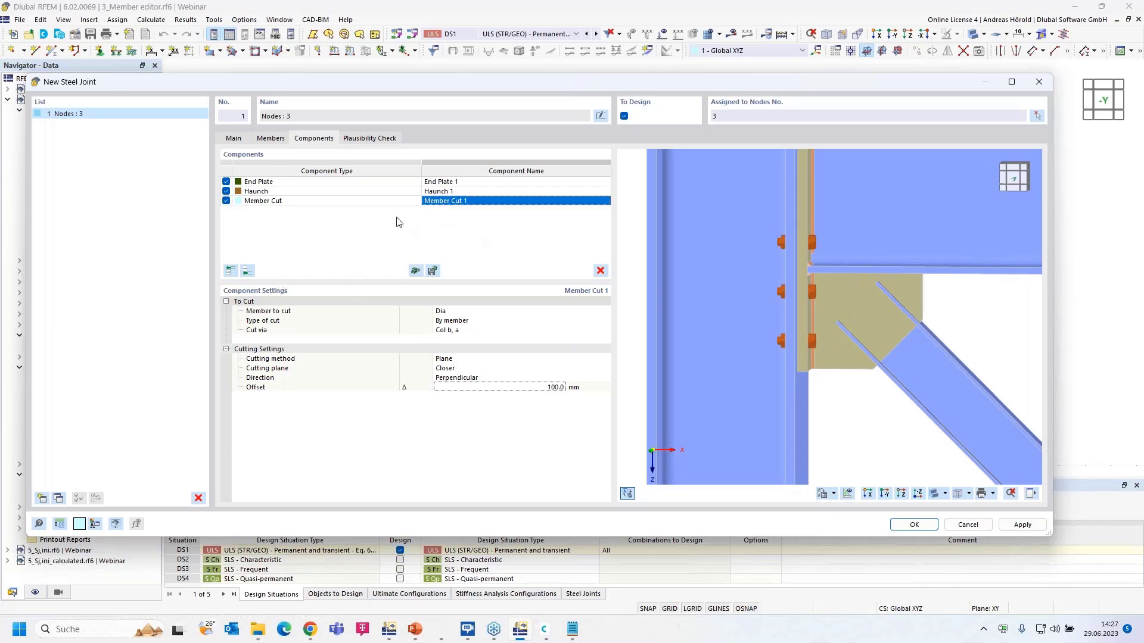
- Add a member editor component that modifies the member plate Dia | Flange 1
{"action": "left_click", "coordinate": [247, 271]}
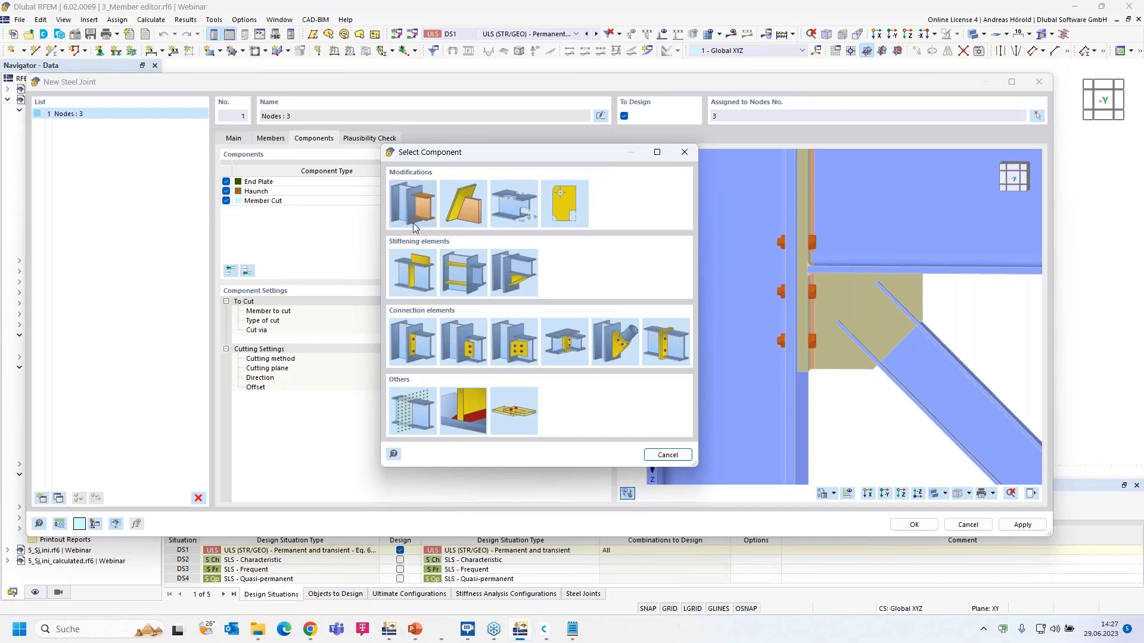
{"action": "left_click", "coordinate": [515, 203]}
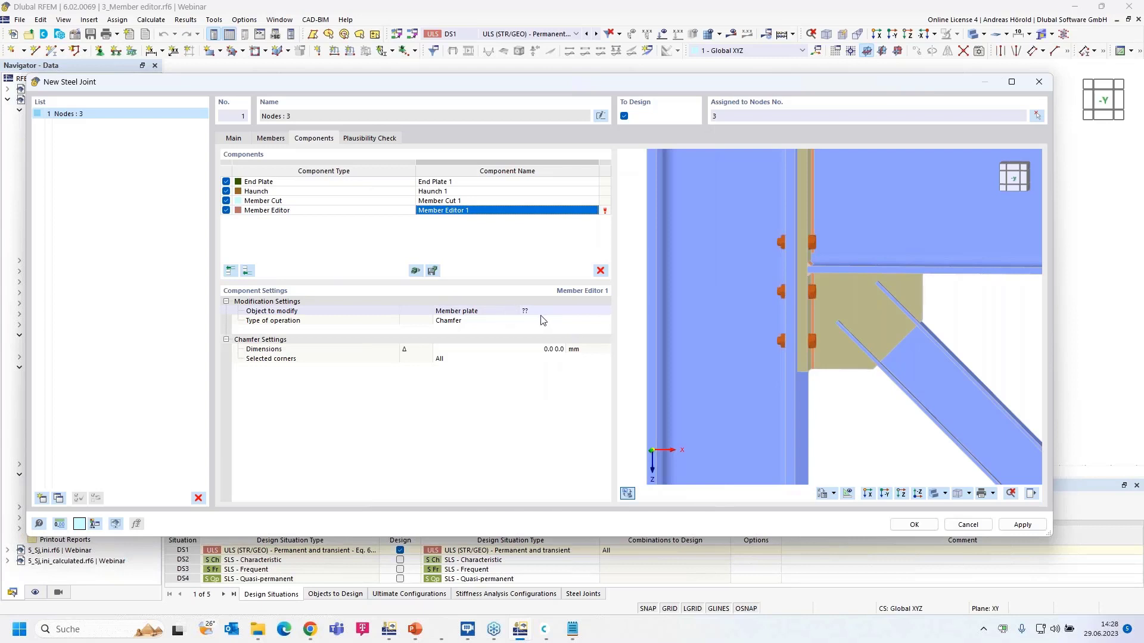
{"action": "left_click", "coordinate": [582, 312]}
{"action": "left_click", "coordinate": [594, 309]}
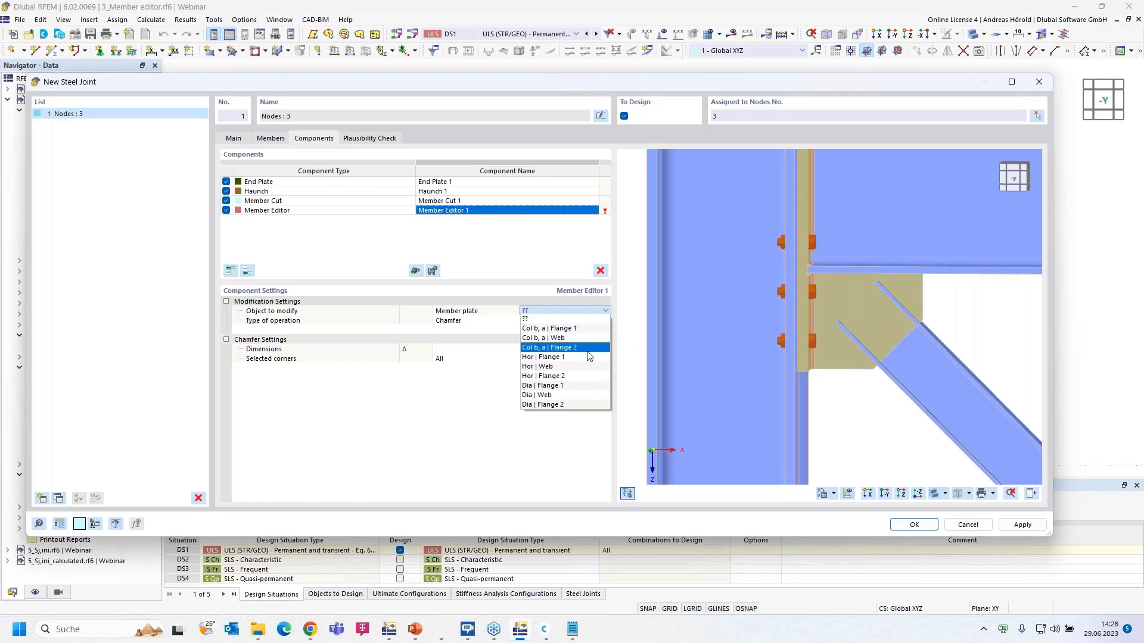
{"action": "left_click", "coordinate": [581, 387]}
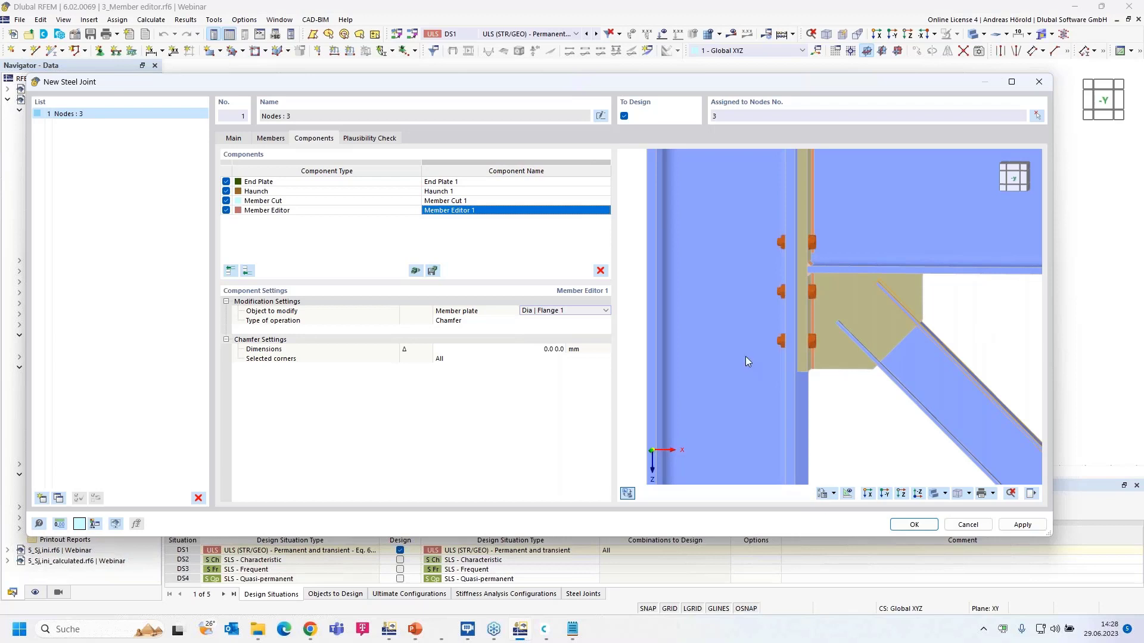
- Set the member editor's operation to End offset with an offset of 130 mm
{"action": "left_click", "coordinate": [456, 323]}
{"action": "left_click", "coordinate": [474, 322]}
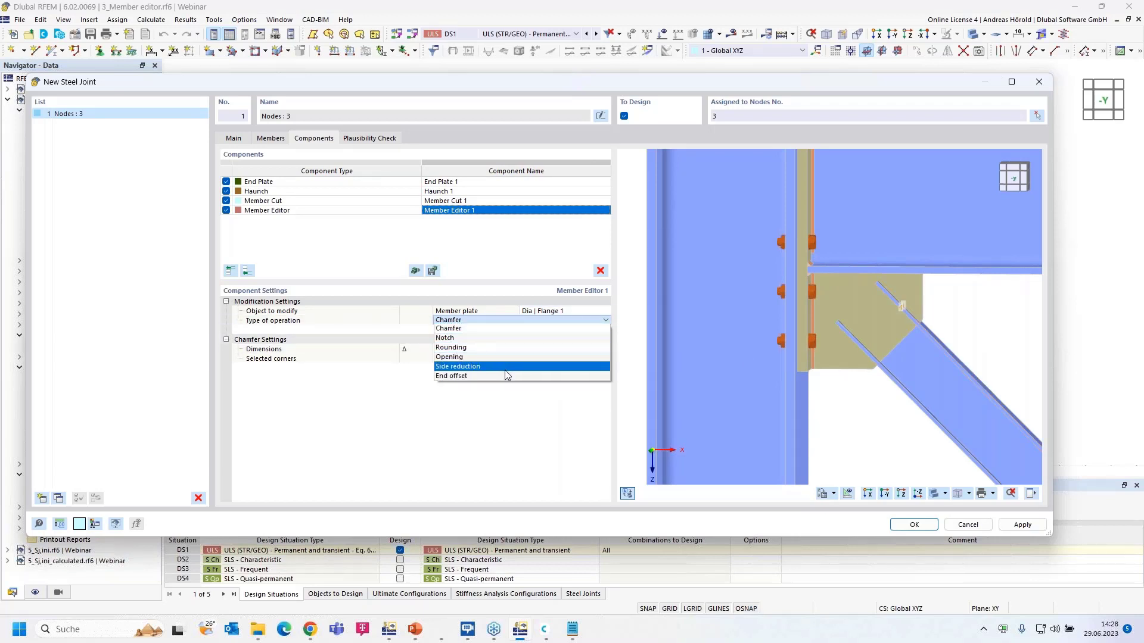
{"action": "key", "text": "Escape"}
{"action": "left_click", "coordinate": [586, 319]}
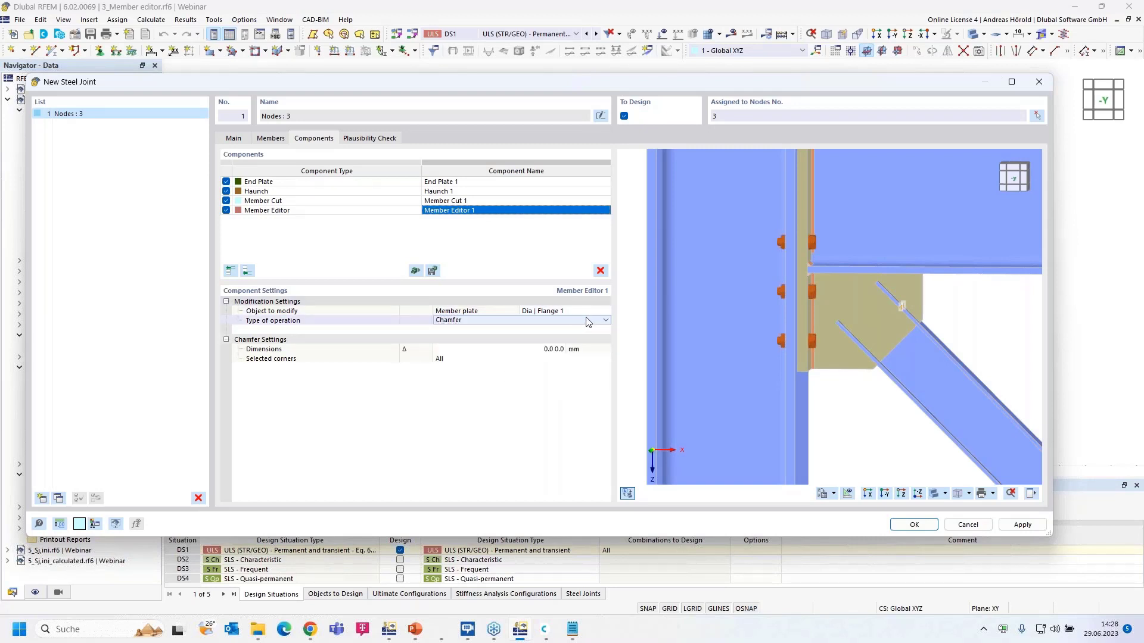
{"action": "left_click", "coordinate": [587, 319]}
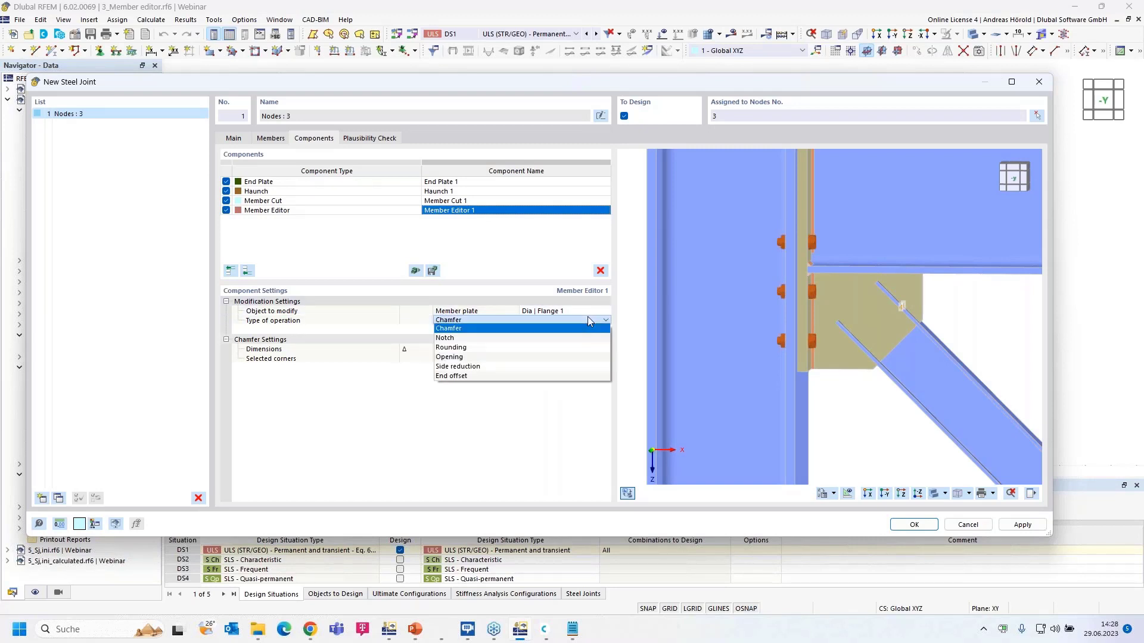
{"action": "left_click", "coordinate": [579, 376]}
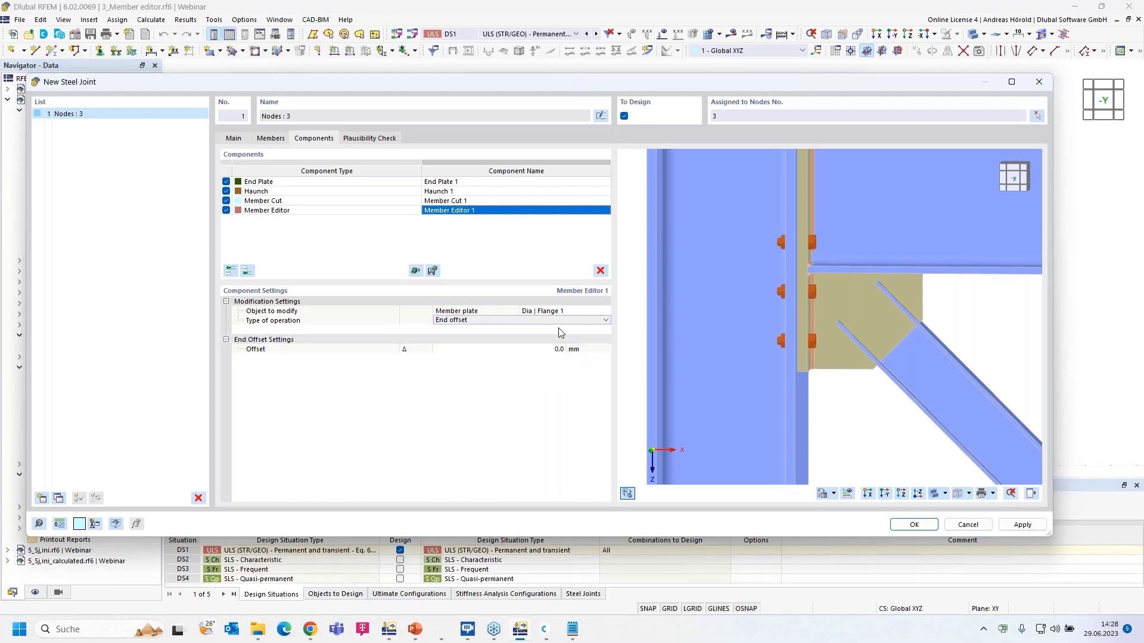
{"action": "left_click", "coordinate": [558, 351]}
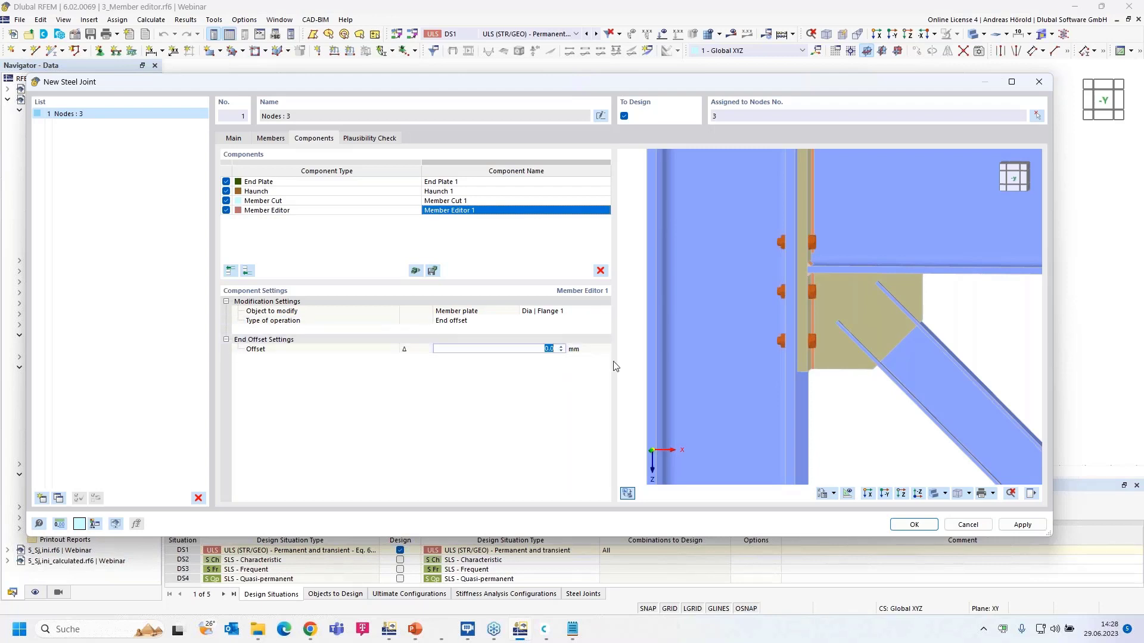
{"action": "type", "text": "130"}
{"action": "key", "text": "Tab"}
{"action": "middle_click_drag", "start_coordinate": [980, 343], "coordinate": [936, 427], "text": "ctrl"}
{"action": "scroll", "coordinate": [934, 359], "scroll_direction": "up", "scroll_amount": 6}
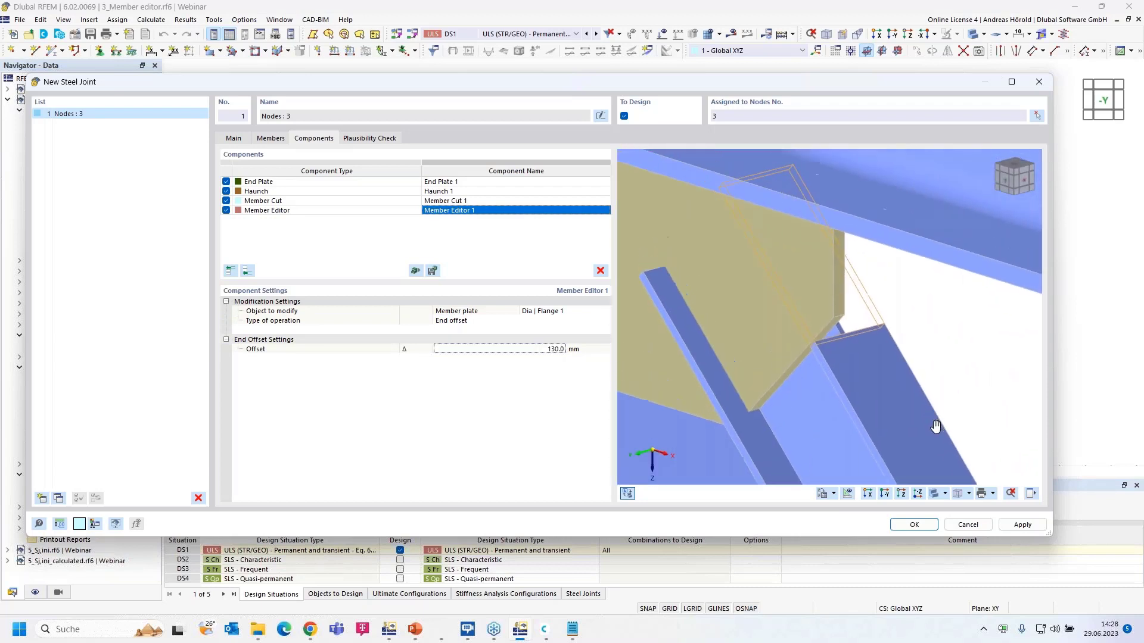
{"action": "scroll", "coordinate": [936, 427], "scroll_direction": "down", "scroll_amount": 3}
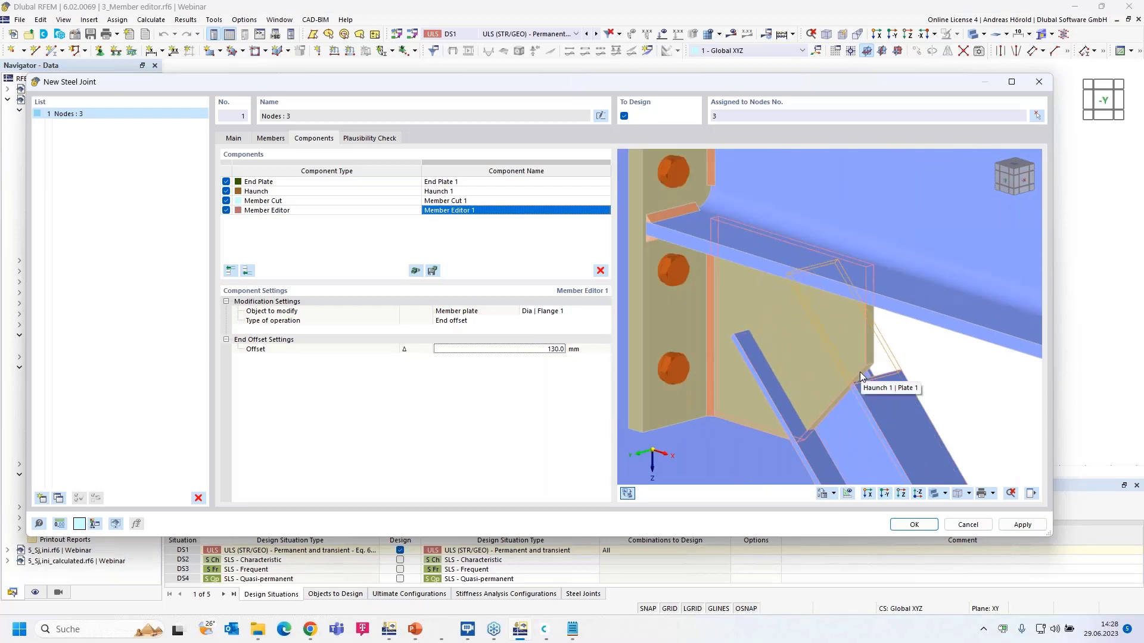
{"action": "scroll", "coordinate": [859, 371], "scroll_direction": "down", "scroll_amount": 3}
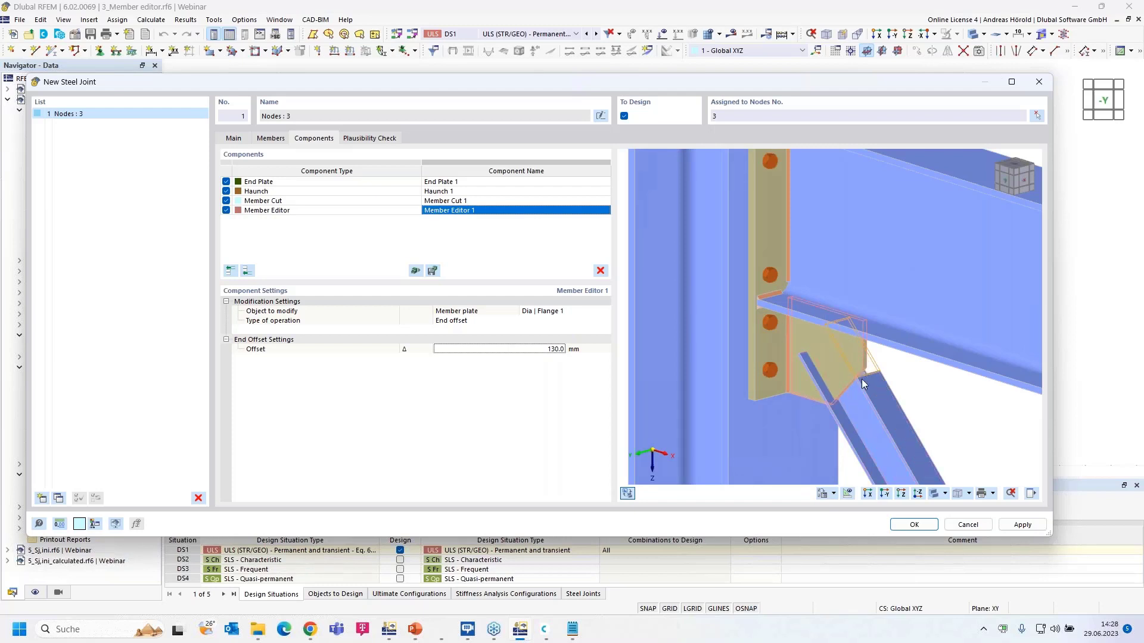
- Copy the member editor component to the end of the component list and open the copy's member plate choice
{"action": "right_click", "coordinate": [363, 212]}
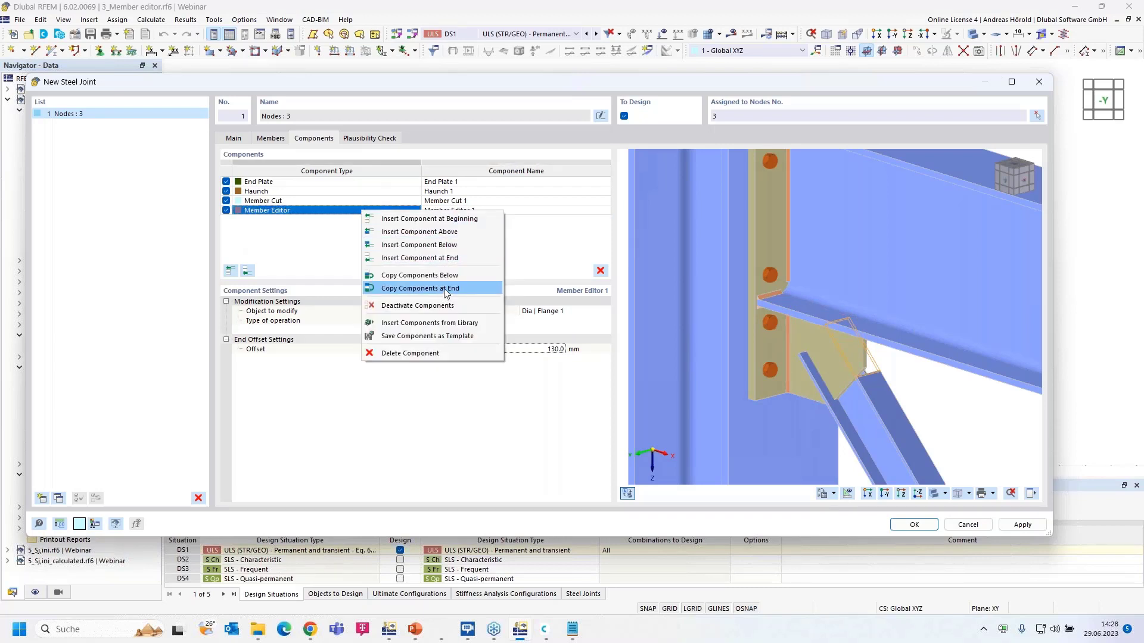
{"action": "left_click", "coordinate": [445, 288]}
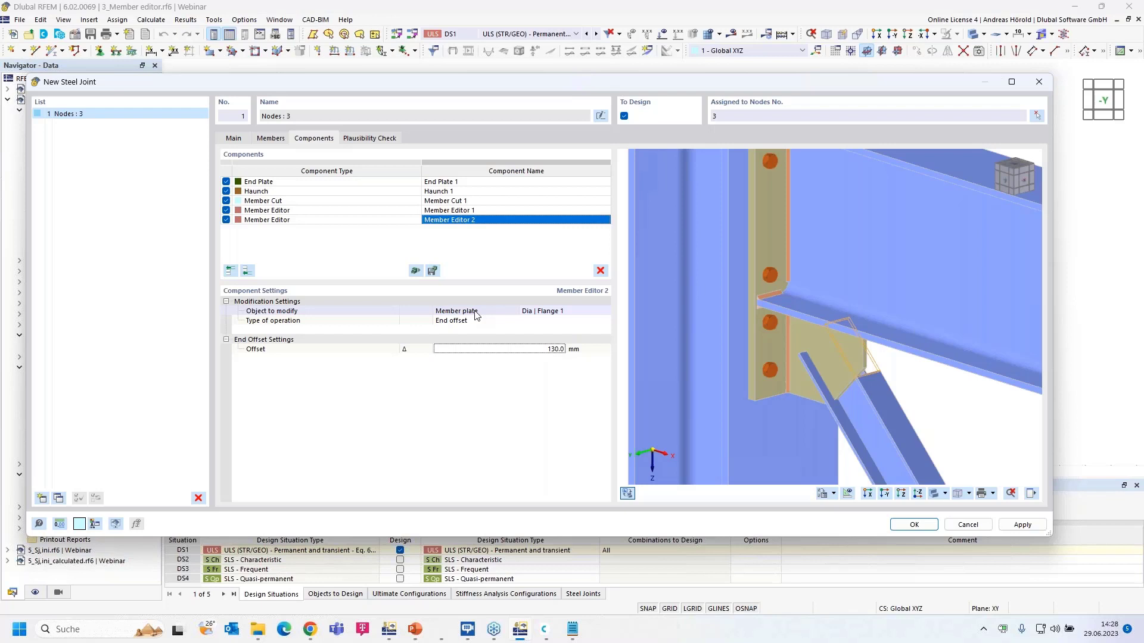
{"action": "left_click", "coordinate": [592, 310]}
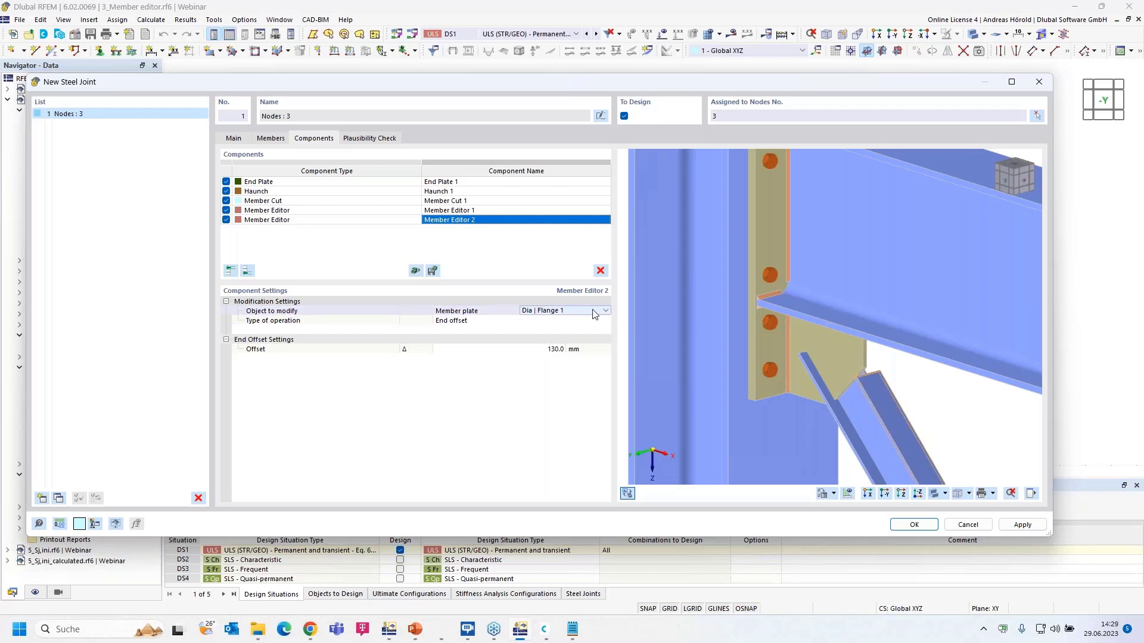
{"action": "left_click", "coordinate": [605, 310]}
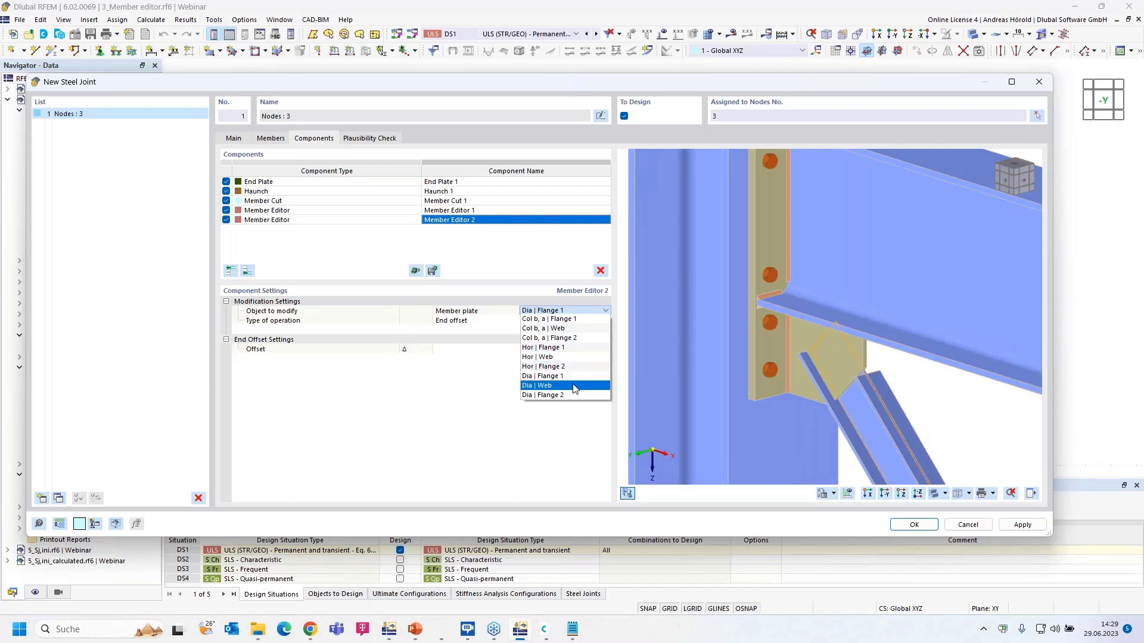
- Assign Dia | Flange 2 as the member plate modified by Member Editor 2
{"action": "left_click", "coordinate": [573, 395]}
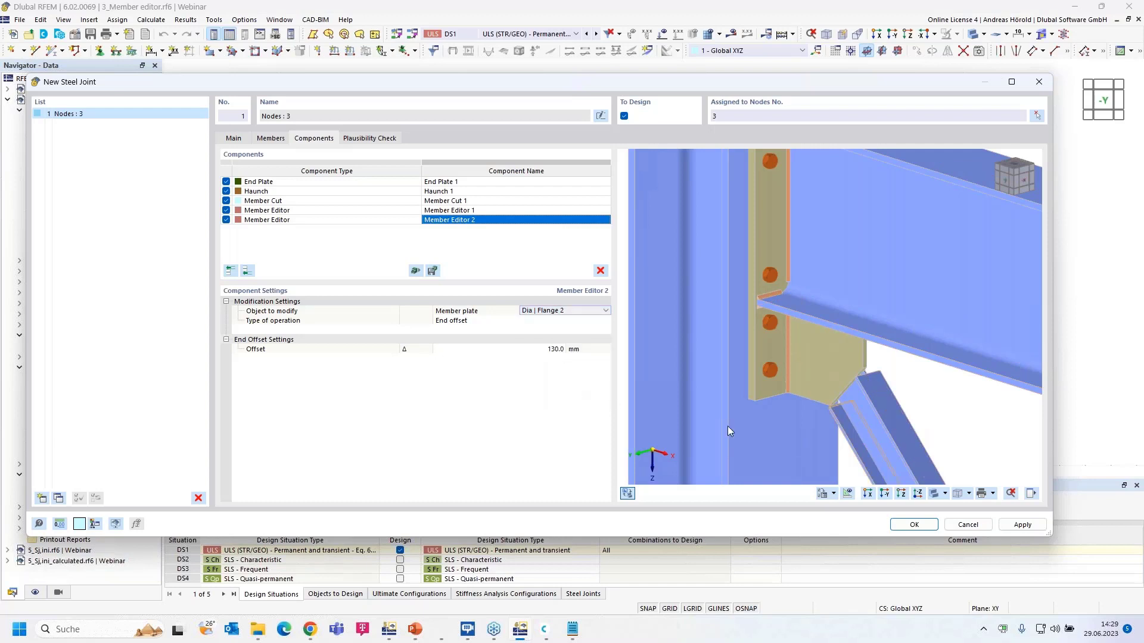
{"action": "middle_click_drag", "start_coordinate": [728, 427], "coordinate": [852, 408], "text": "ctrl"}
{"action": "scroll", "coordinate": [852, 391], "scroll_direction": "up", "scroll_amount": 4}
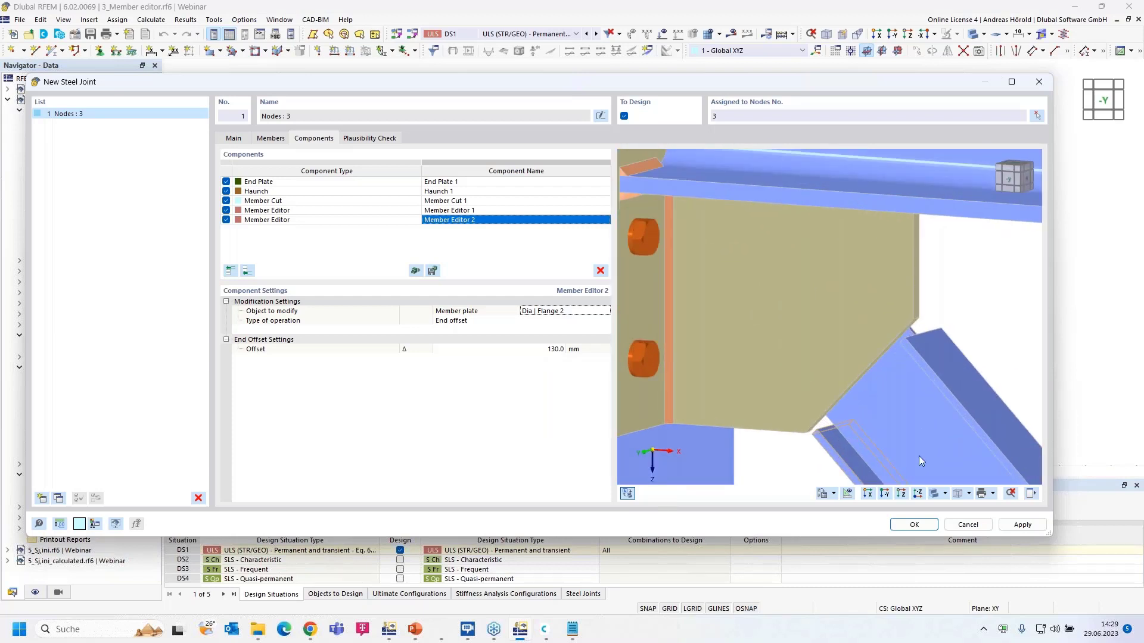
- Examine how the shortened diagonal's web sits beside the haunch plate, viewing the joint along the X-axis and from oblique angles
{"action": "left_click", "coordinate": [867, 493]}
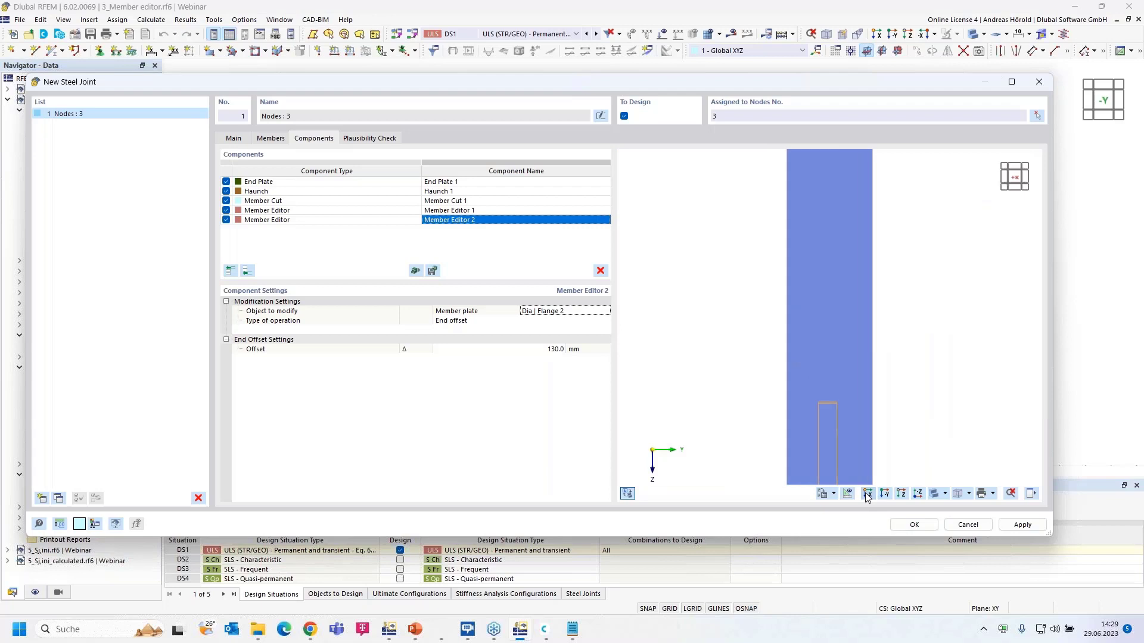
{"action": "middle_click_drag", "start_coordinate": [953, 411], "coordinate": [671, 409], "text": "ctrl"}
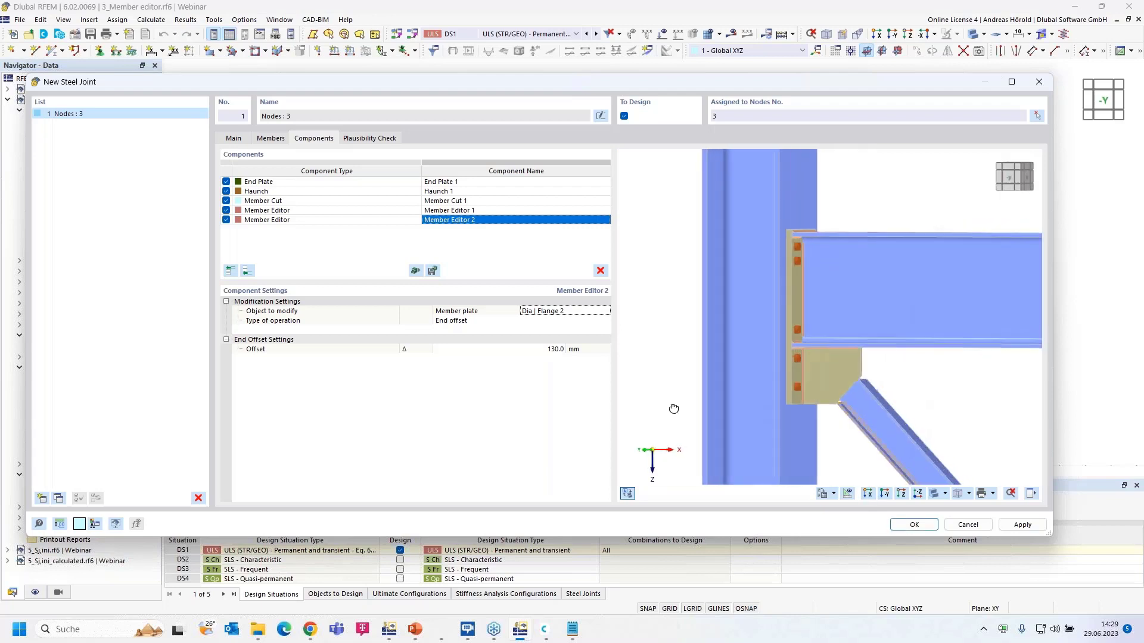
{"action": "middle_click_drag", "start_coordinate": [942, 403], "coordinate": [801, 399], "text": "ctrl"}
{"action": "scroll", "coordinate": [836, 384], "scroll_direction": "up", "scroll_amount": 5}
{"action": "scroll", "coordinate": [836, 384], "scroll_direction": "up", "scroll_amount": 2}
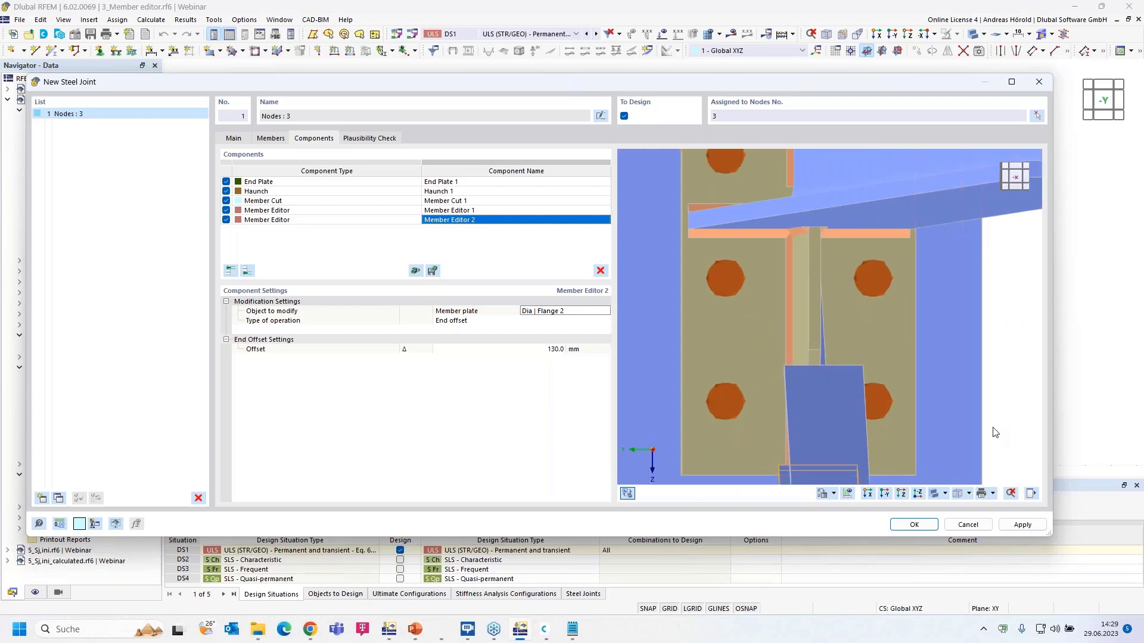
{"action": "middle_click_drag", "start_coordinate": [993, 430], "coordinate": [984, 425], "text": "ctrl"}
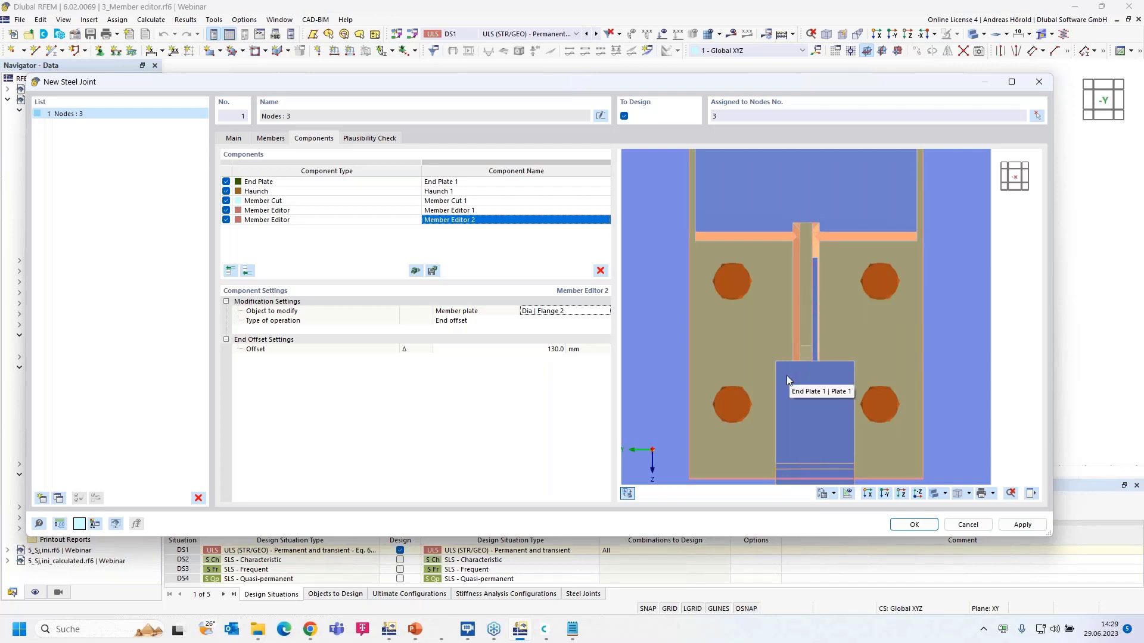
{"action": "middle_click_drag", "start_coordinate": [786, 377], "coordinate": [857, 357], "text": "ctrl"}
{"action": "scroll", "coordinate": [891, 375], "scroll_direction": "down", "scroll_amount": 4}
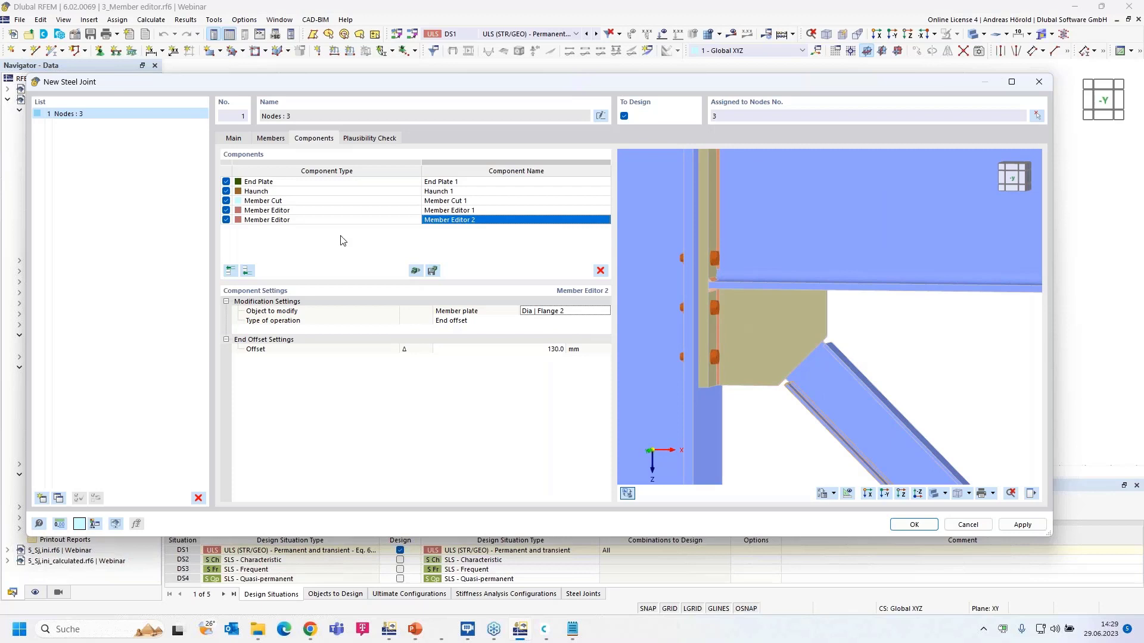
- Add a Fasteners component to the joint and set its first connected component to the plate Haunch 1 | Plate 1
{"action": "left_click", "coordinate": [247, 271]}
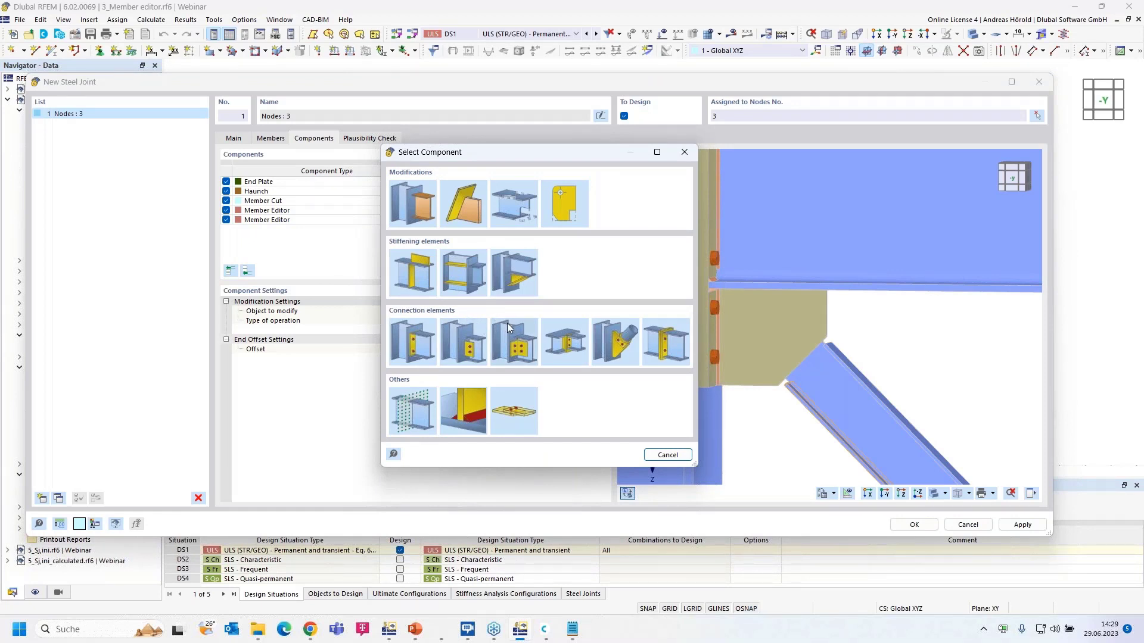
{"action": "left_click", "coordinate": [515, 410]}
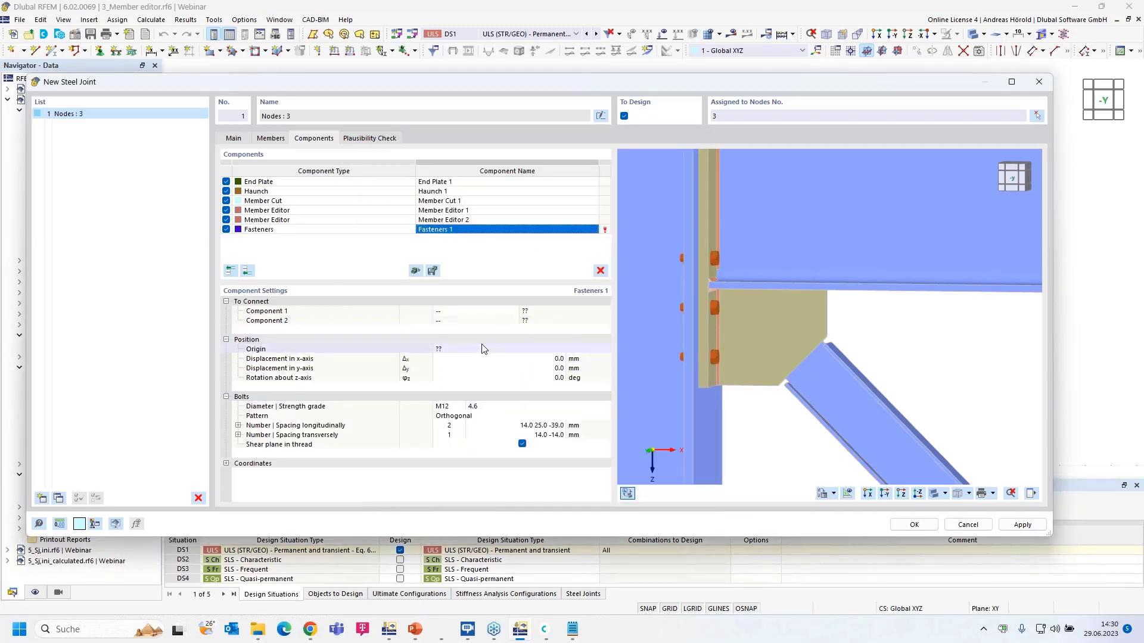
{"action": "left_click", "coordinate": [485, 311]}
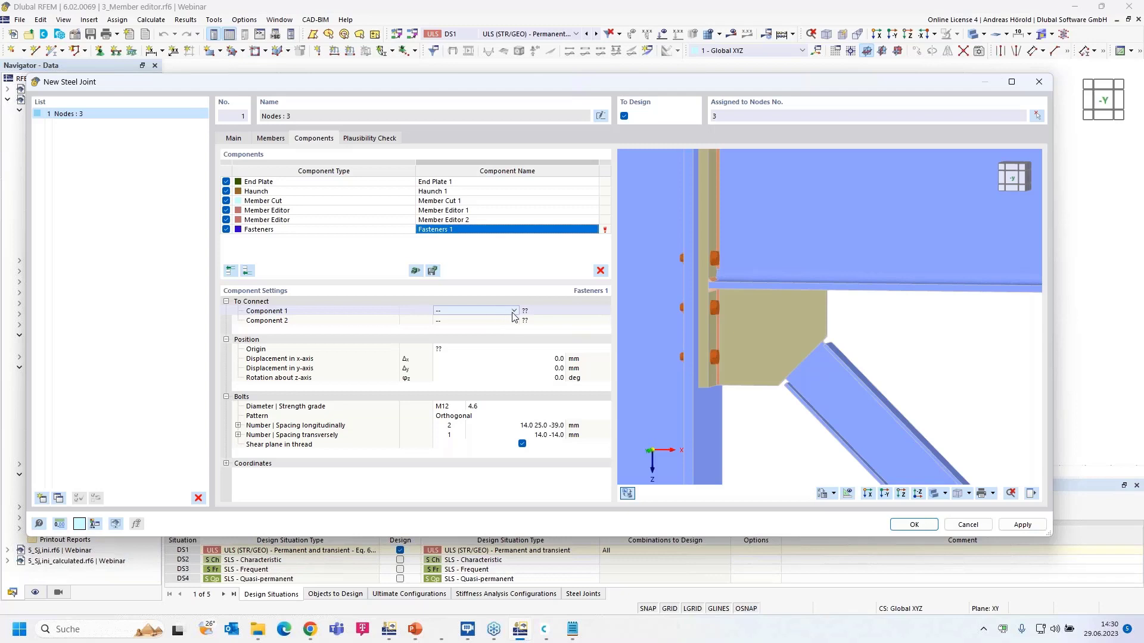
{"action": "left_click", "coordinate": [513, 311]}
{"action": "left_click", "coordinate": [500, 315]}
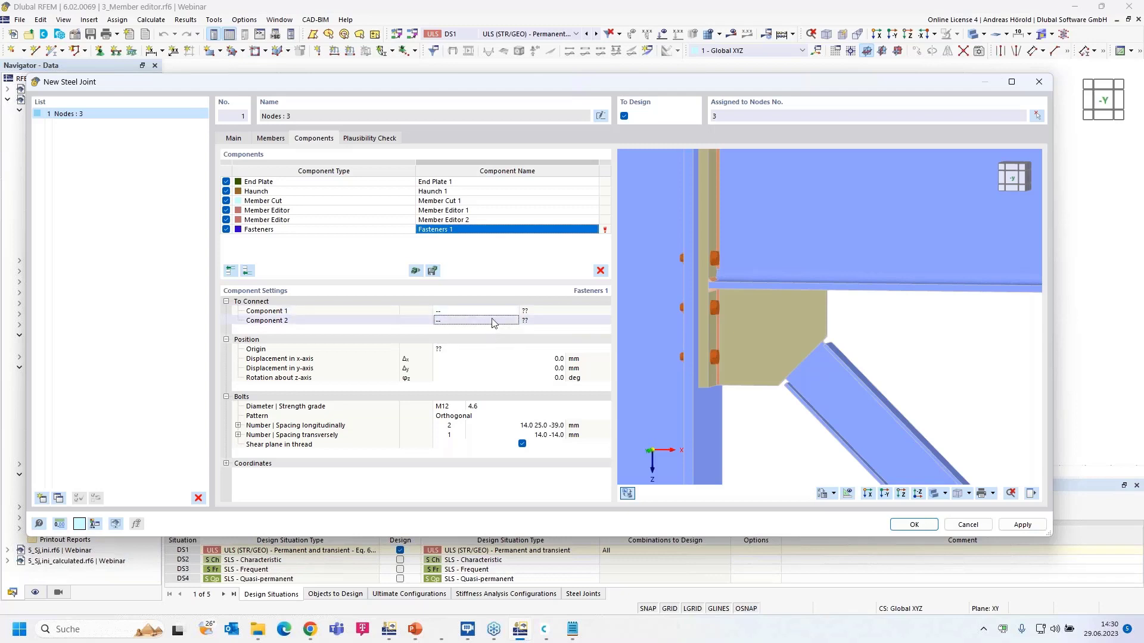
{"action": "left_click", "coordinate": [514, 311]}
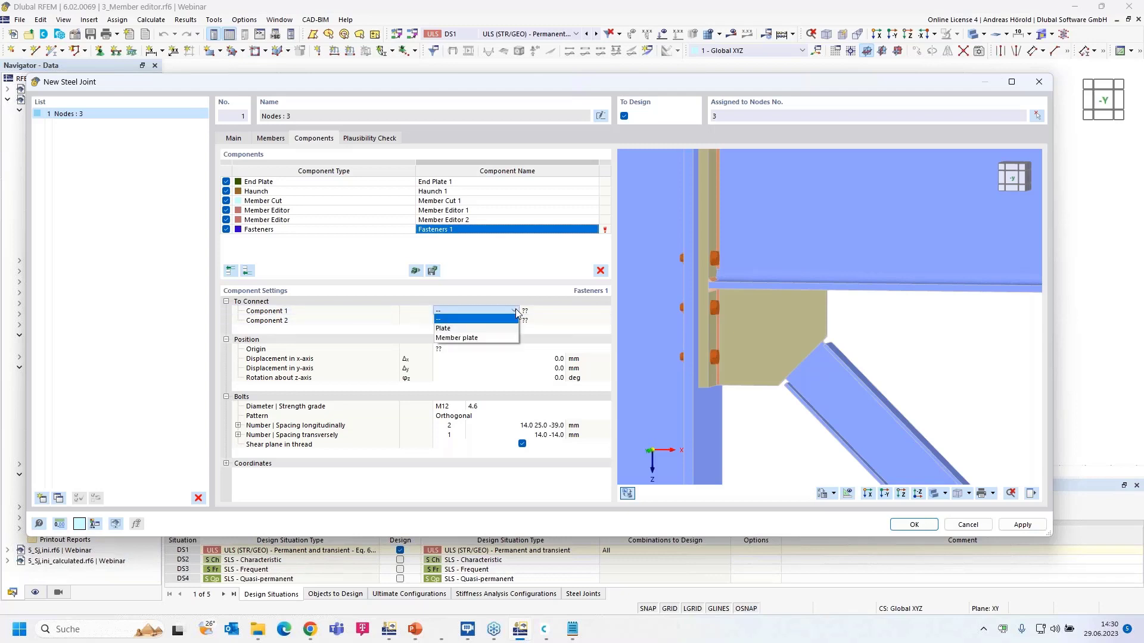
{"action": "left_click", "coordinate": [502, 328]}
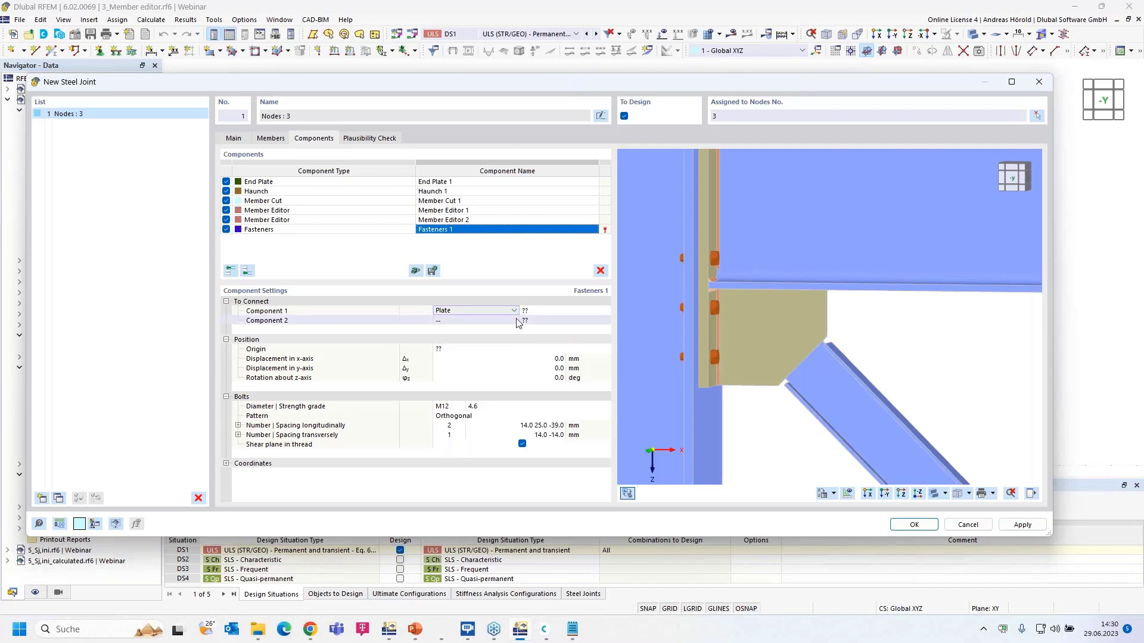
{"action": "left_click", "coordinate": [547, 314]}
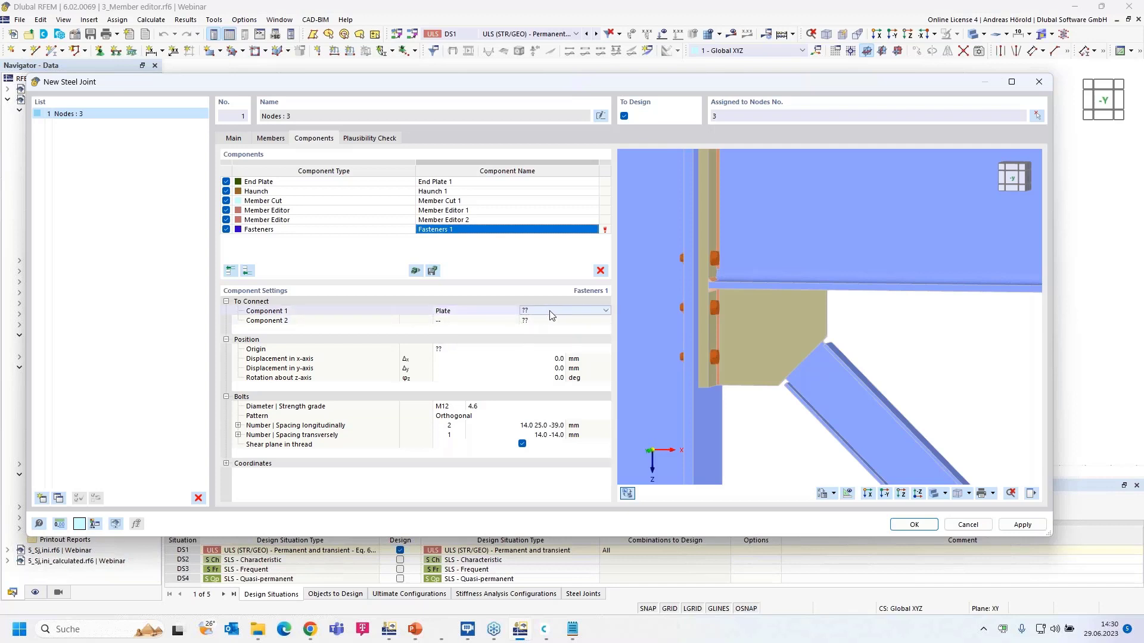
{"action": "left_click", "coordinate": [569, 313]}
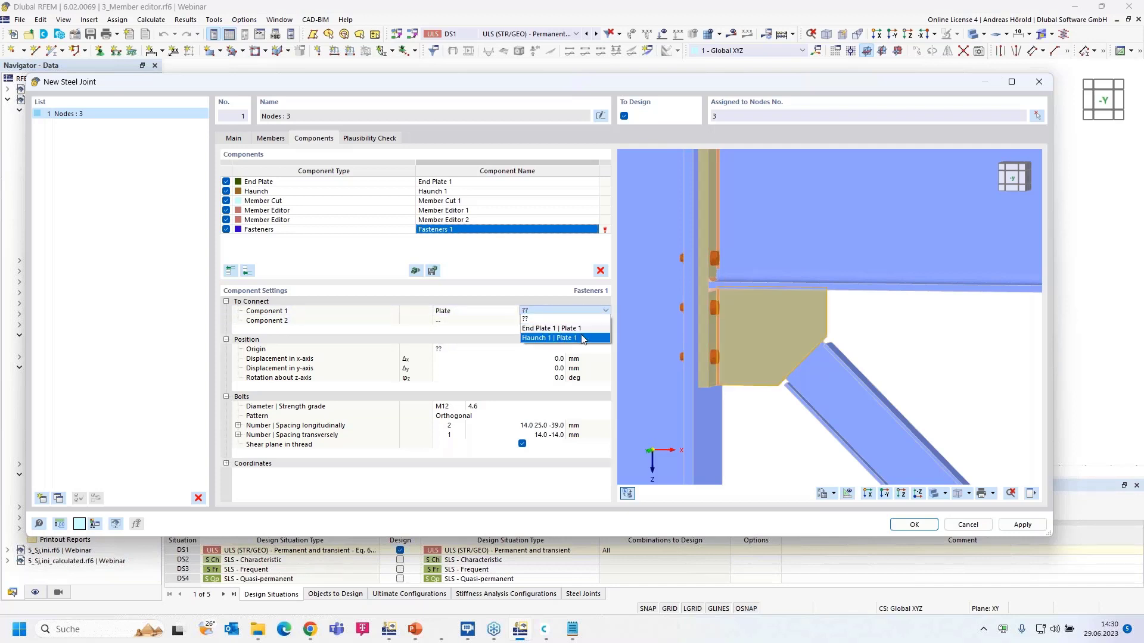
{"action": "left_click", "coordinate": [582, 338]}
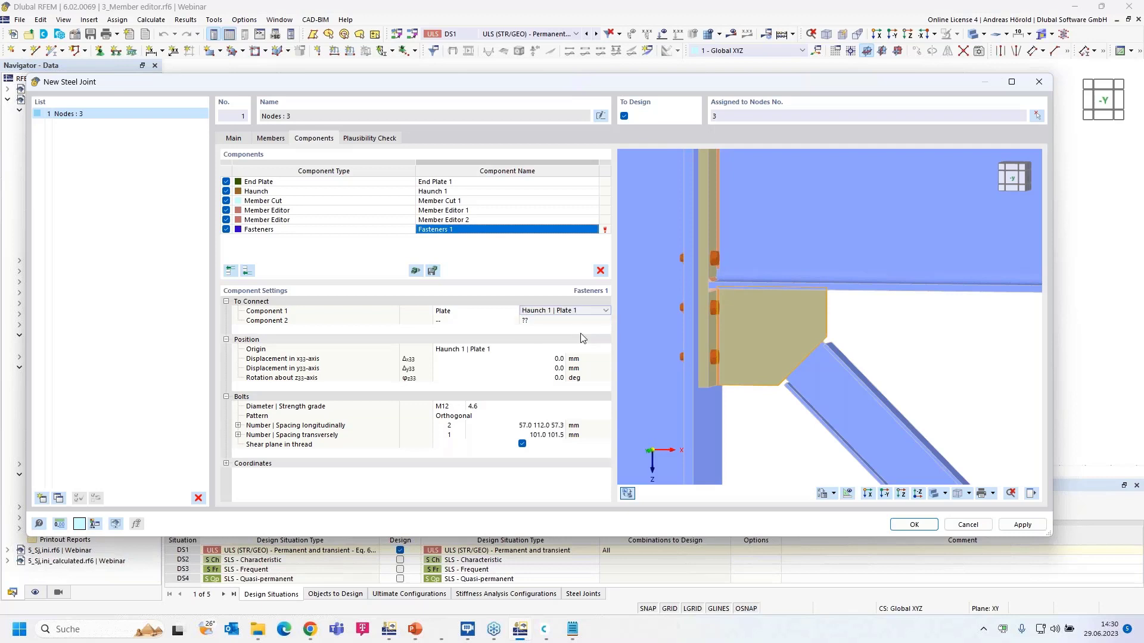
- Set the second component connected by Fasteners 1 to the member plate Dia | Web
{"action": "left_click", "coordinate": [465, 322]}
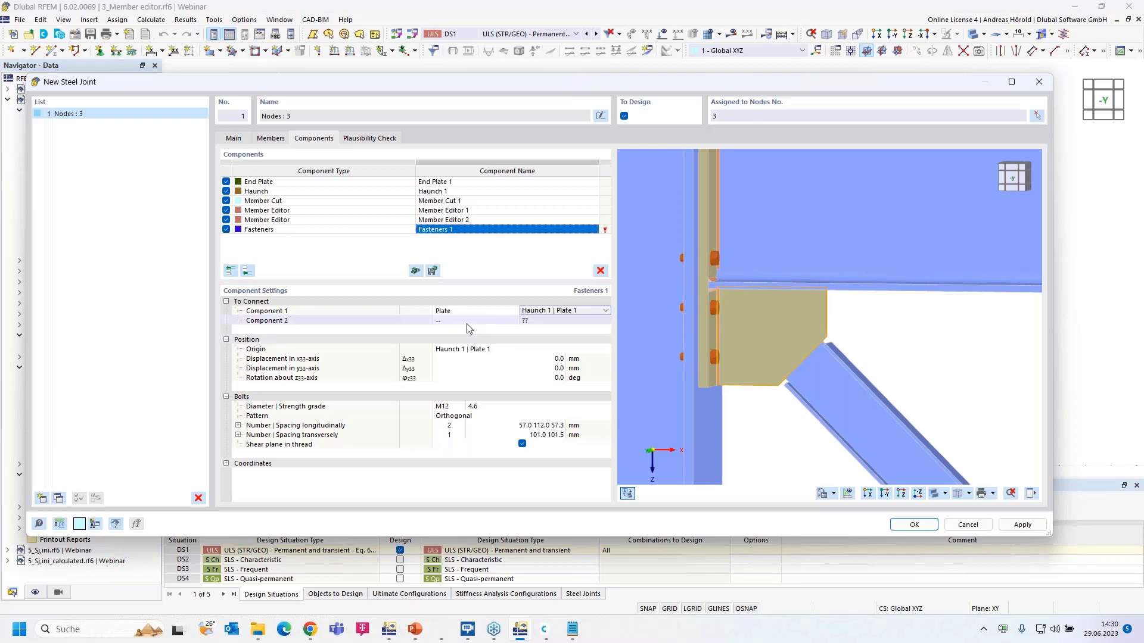
{"action": "left_click", "coordinate": [508, 323]}
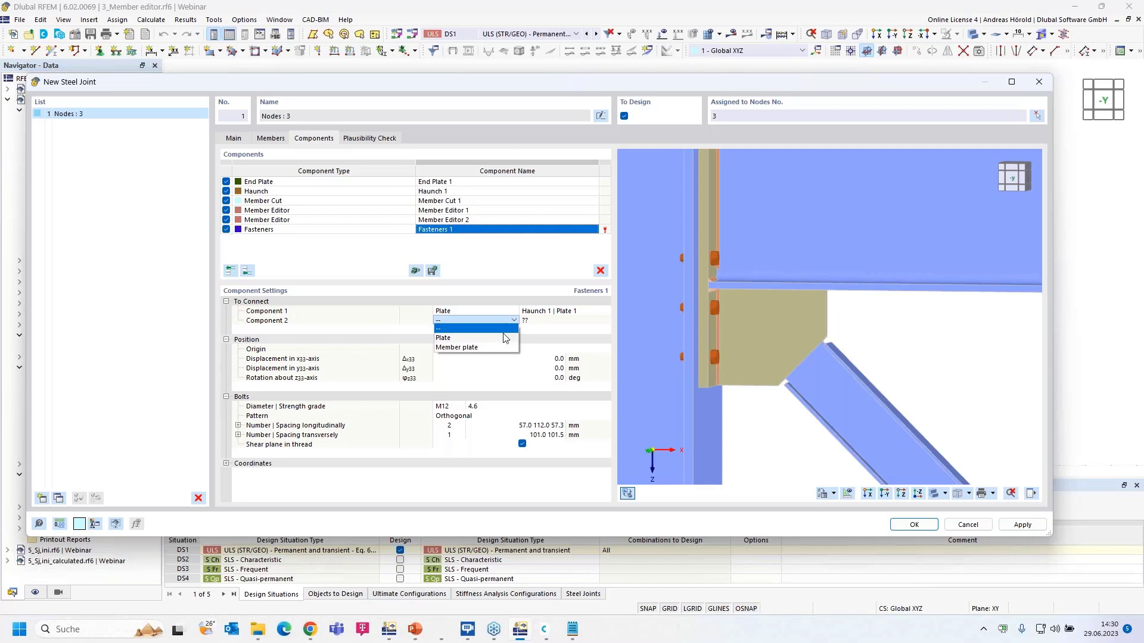
{"action": "left_click", "coordinate": [483, 348]}
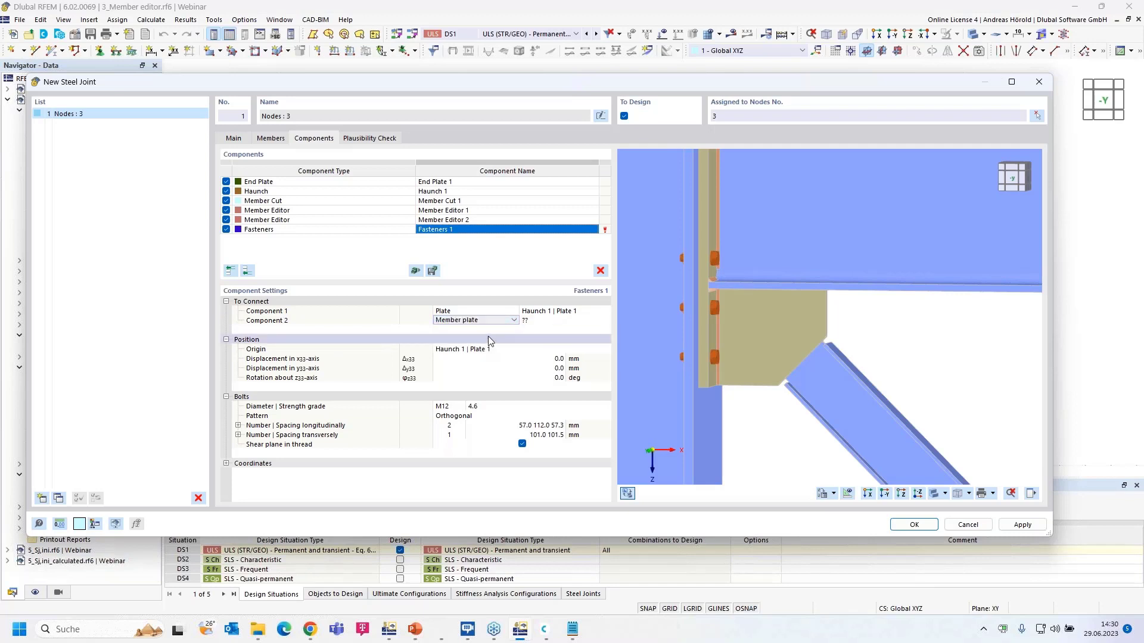
{"action": "left_click", "coordinate": [564, 321]}
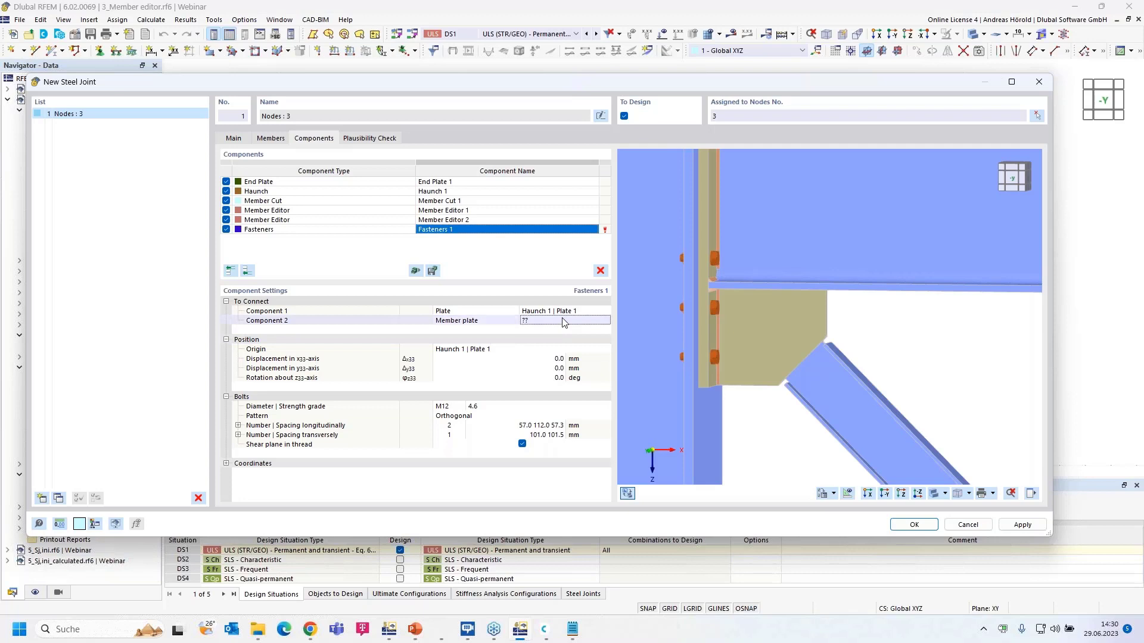
{"action": "left_click", "coordinate": [605, 320]}
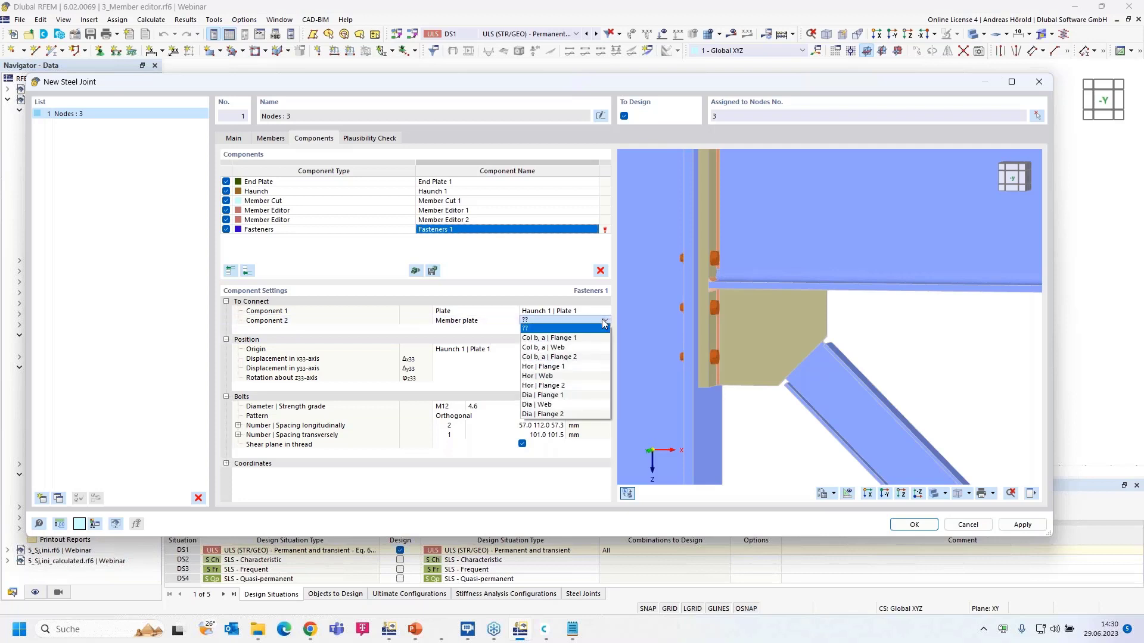
{"action": "left_click", "coordinate": [544, 405]}
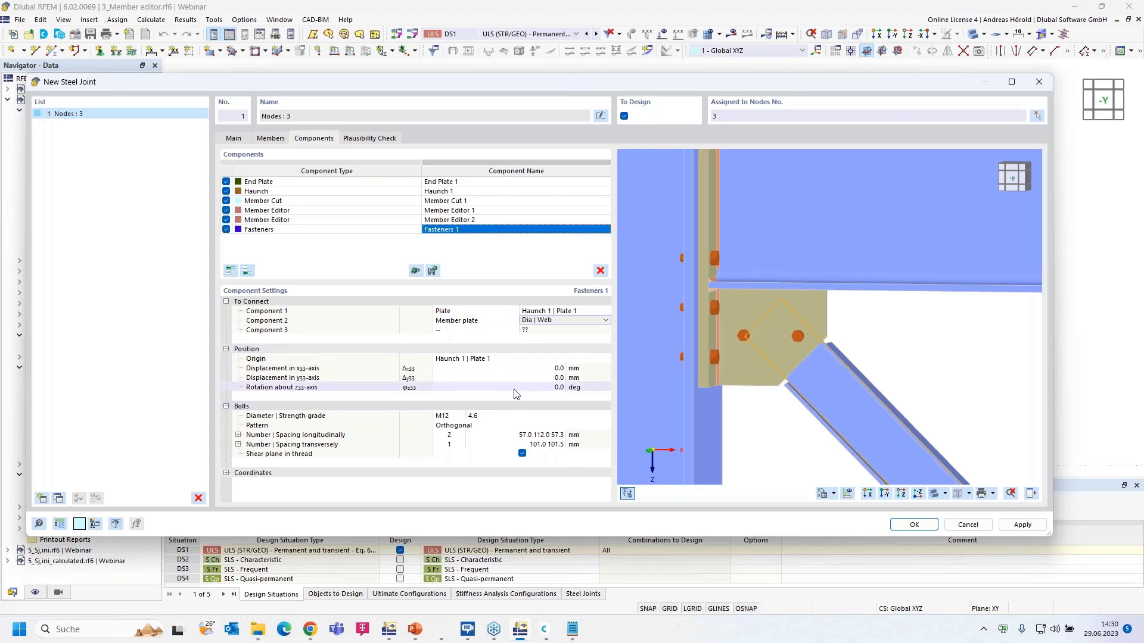
- Change the position origin of Fasteners 1 to Dia | Web
{"action": "left_click", "coordinate": [481, 359]}
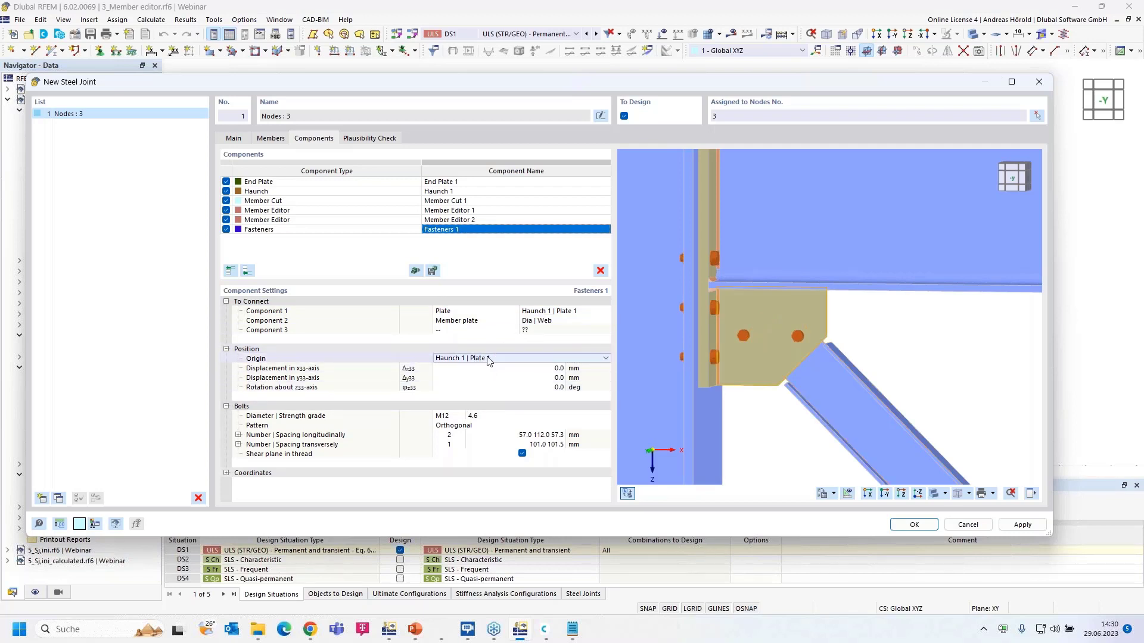
{"action": "left_click", "coordinate": [487, 359]}
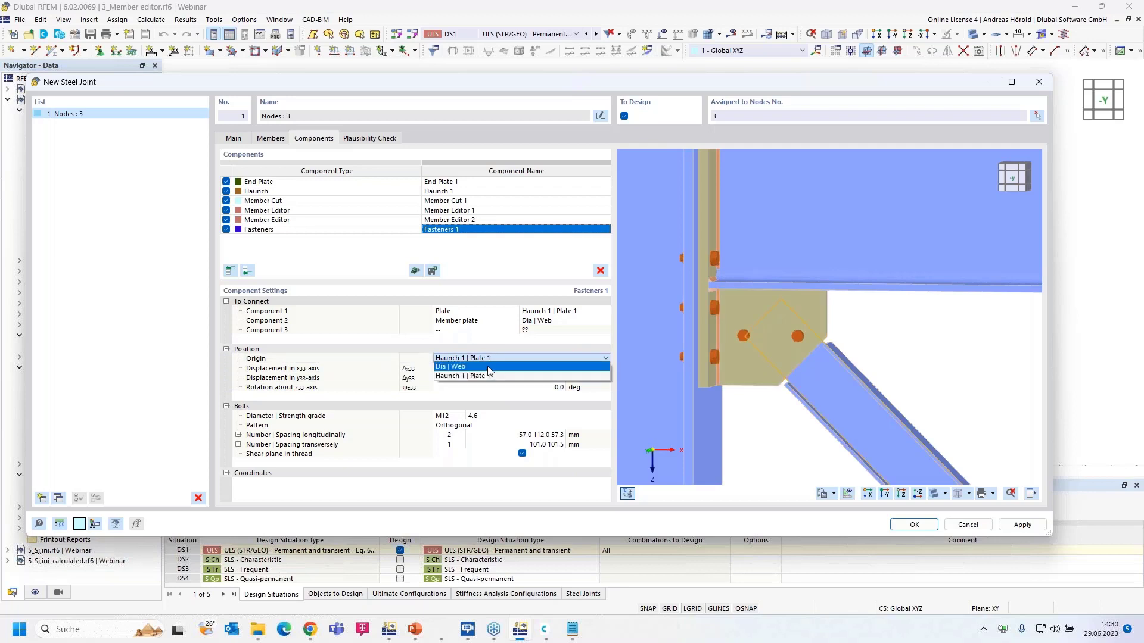
{"action": "left_click", "coordinate": [488, 370]}
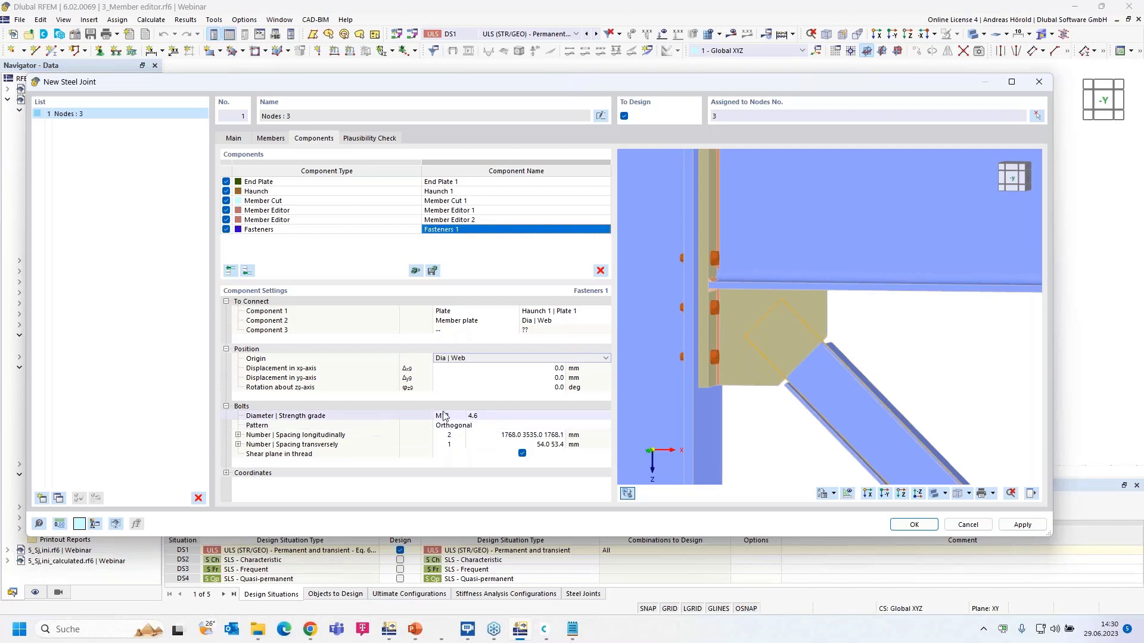
- Set the Fasteners 1 bolts to diameter M14 and strength grade 10.9
{"action": "left_click", "coordinate": [461, 417]}
{"action": "left_click", "coordinate": [461, 416]}
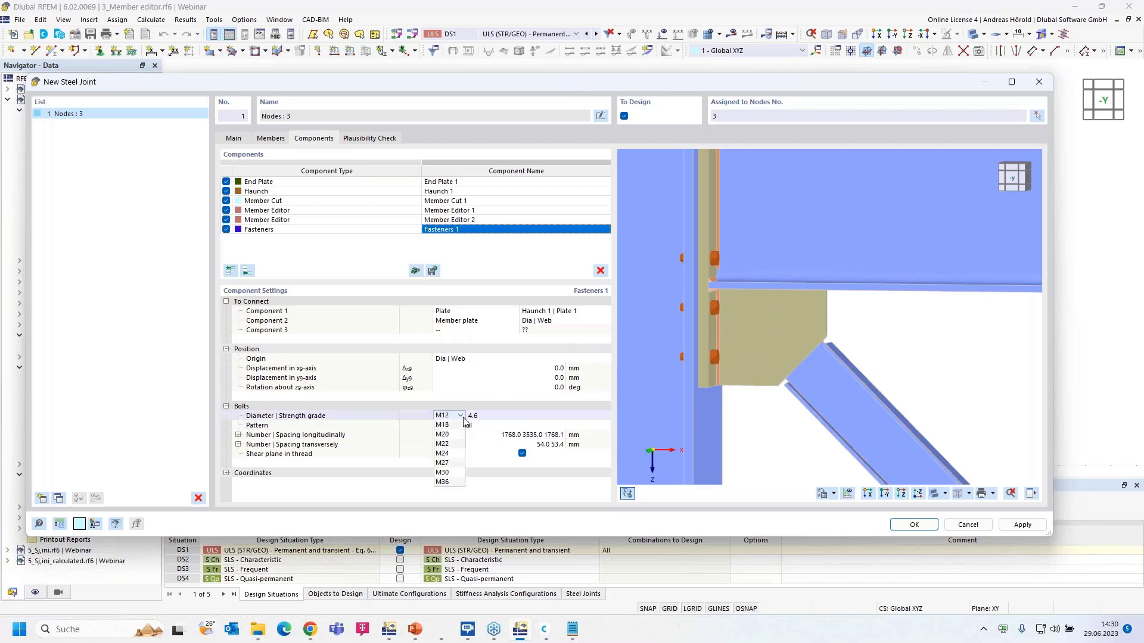
{"action": "left_click", "coordinate": [453, 434]}
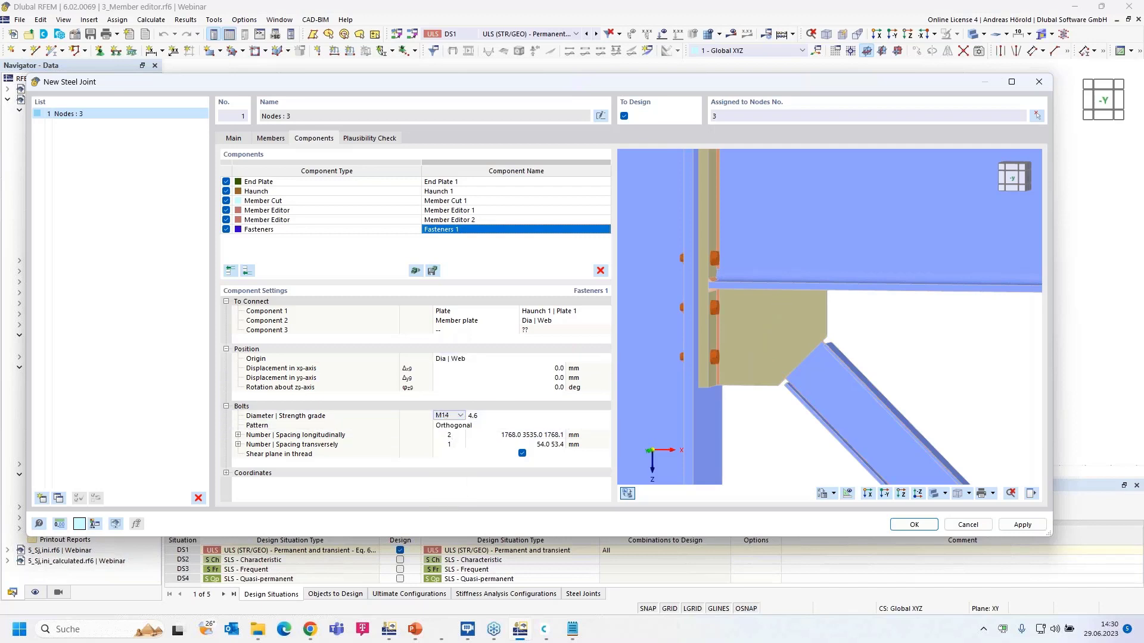
{"action": "left_click", "coordinate": [507, 415]}
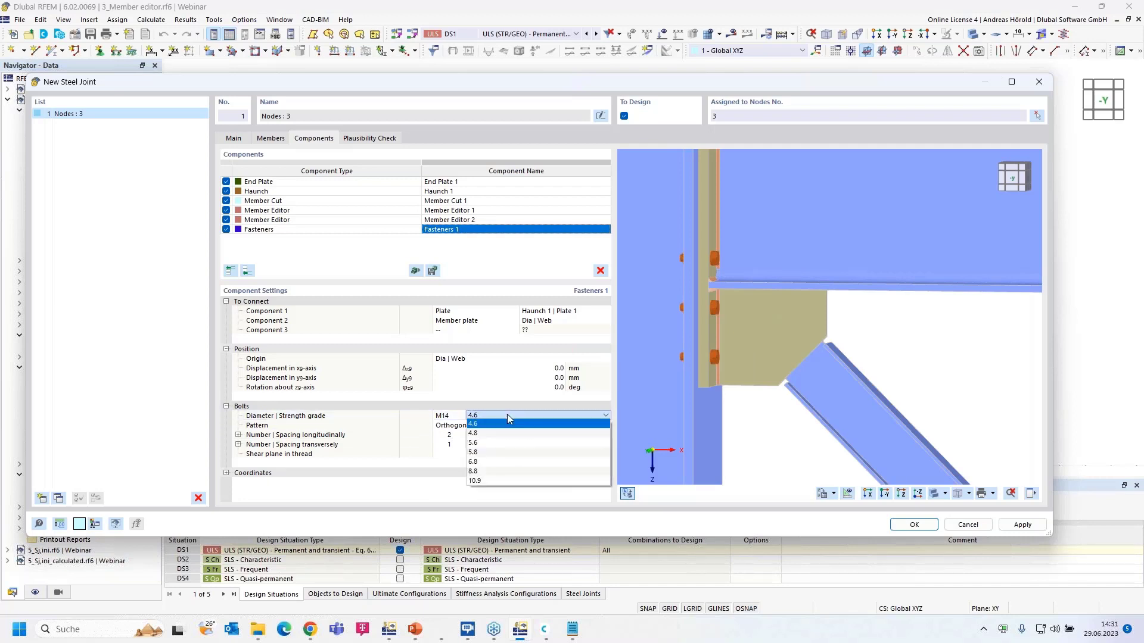
{"action": "left_click", "coordinate": [490, 481]}
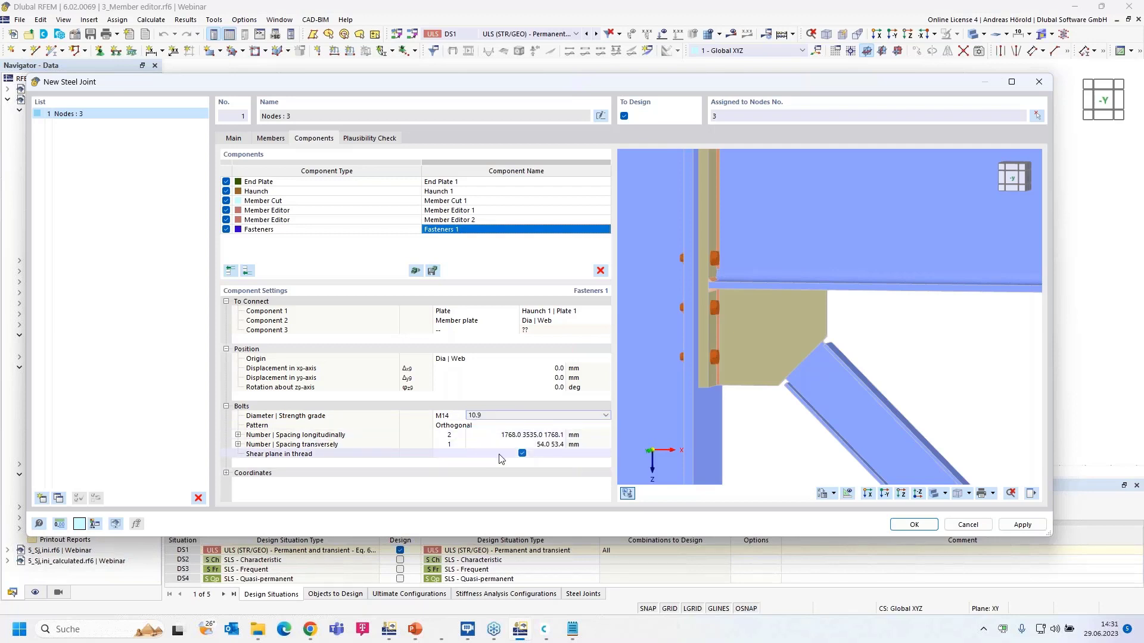
- Set the longitudinal bolt spacing of Fasteners 1 to a 400 mm start distance and 50 mm between bolts
{"action": "left_click", "coordinate": [522, 435]}
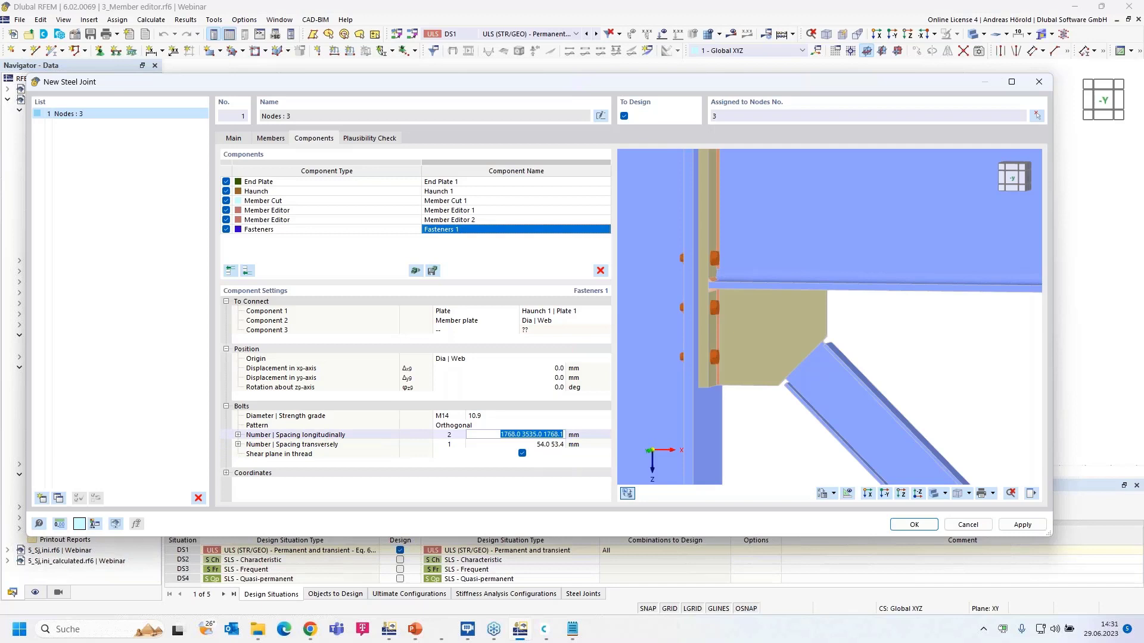
{"action": "type", "text": "4"}
{"action": "type", "text": "00.0 "}
{"action": "type", "text": "50"}
{"action": "key", "text": "Tab"}
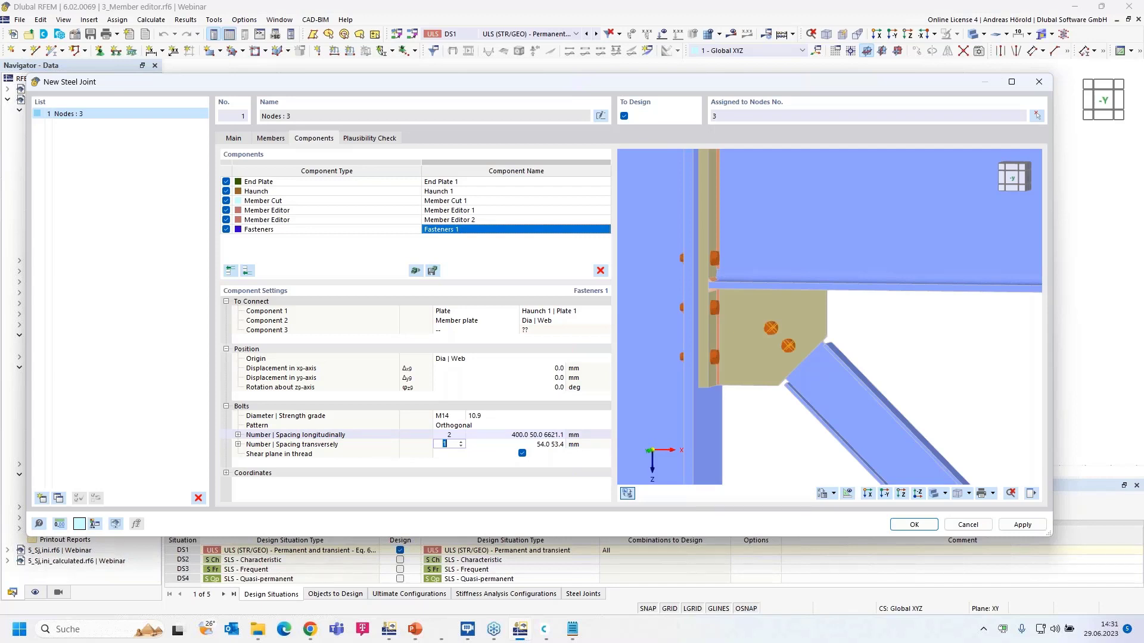
- Set two bolts transversely in Fasteners 1 with a first edge distance of 30 mm
{"action": "left_click", "coordinate": [462, 445]}
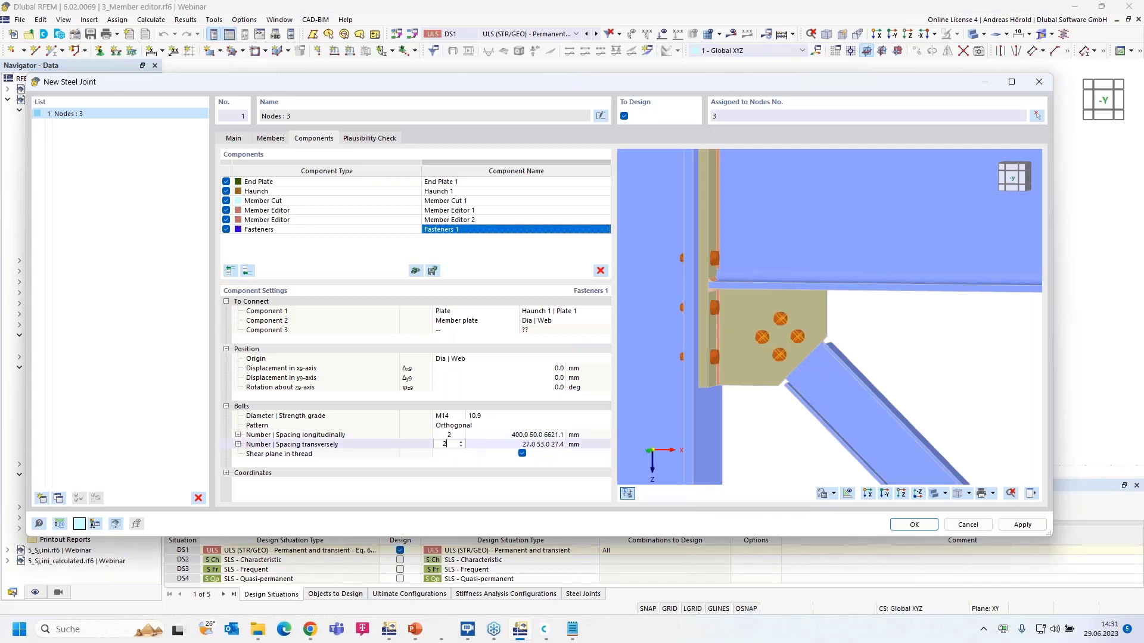
{"action": "key", "text": "Tab"}
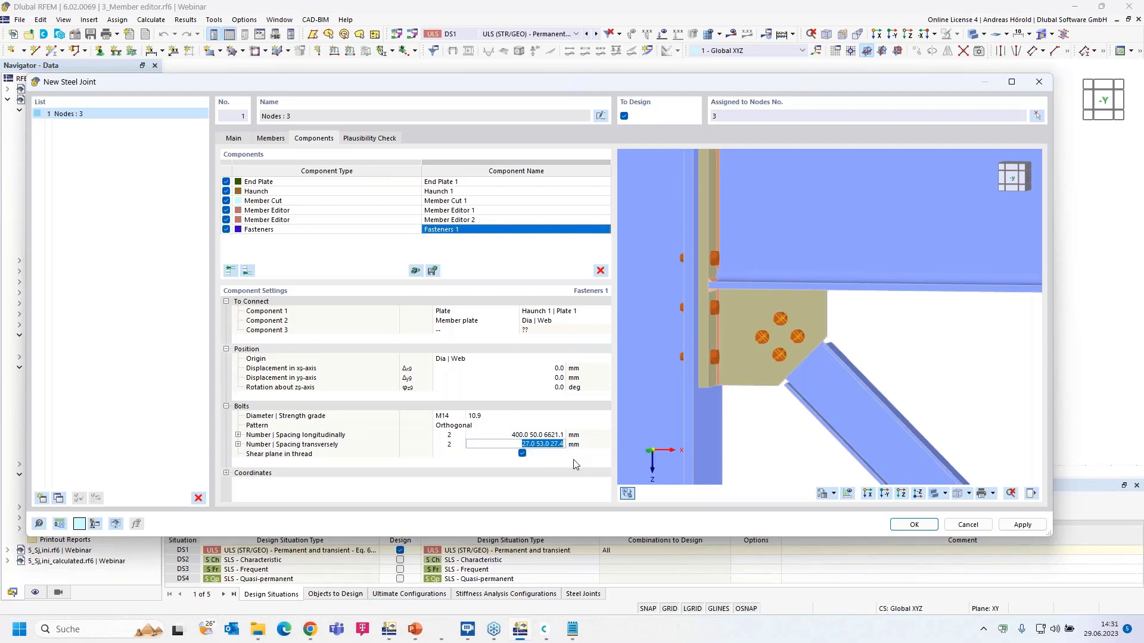
{"action": "type", "text": "30"}
{"action": "key", "text": "Return"}
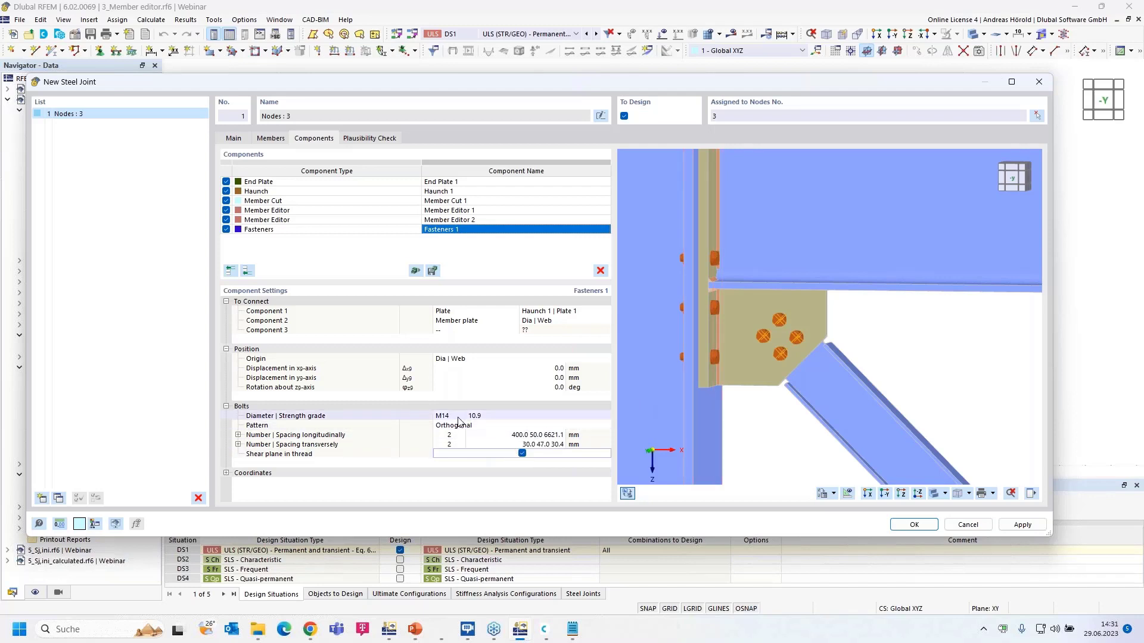
{"action": "mouse_move", "coordinate": [930, 353]}
{"action": "middle_mouse_down", "text": "ctrl"}
{"action": "mouse_move", "coordinate": [647, 368]}
{"action": "mouse_move", "coordinate": [936, 360]}
{"action": "middle_mouse_up", "text": "ctrl"}
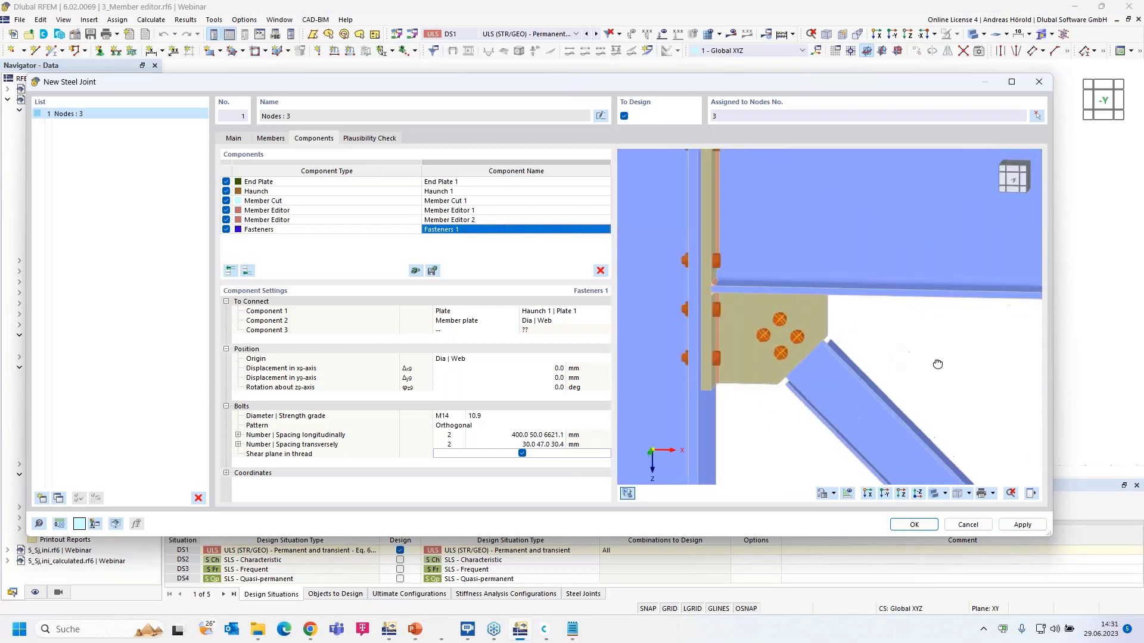
- Examine the four-bolt connection between the haunch plate and the diagonal's web from the front and from behind
{"action": "scroll", "coordinate": [827, 342], "scroll_direction": "up", "scroll_amount": 2}
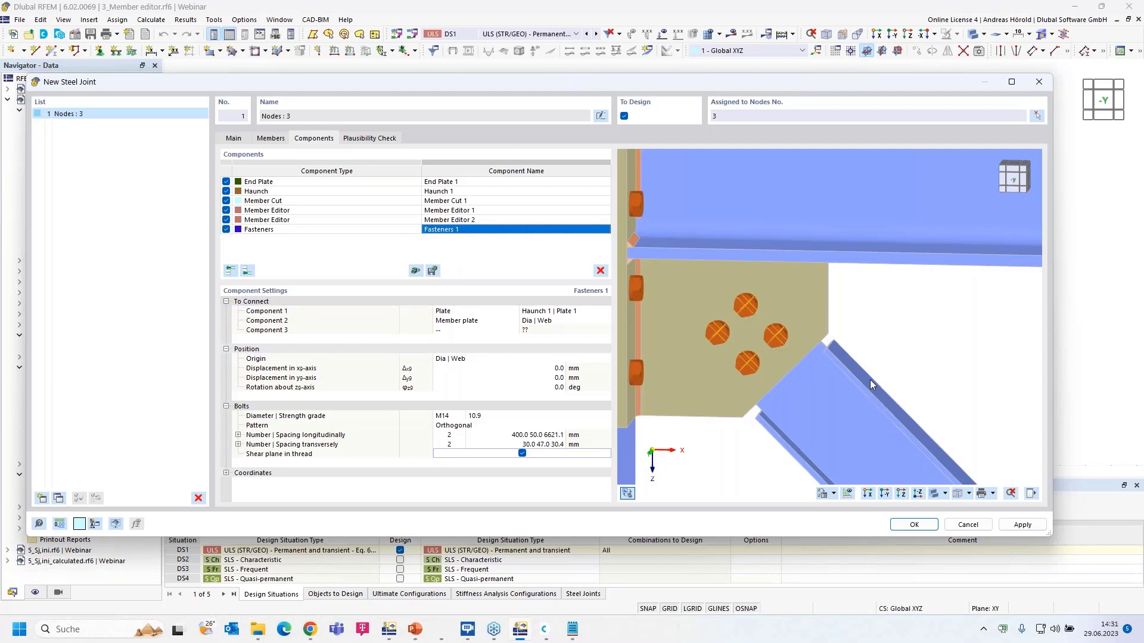
{"action": "middle_click_drag", "start_coordinate": [975, 366], "coordinate": [852, 351], "text": "ctrl"}
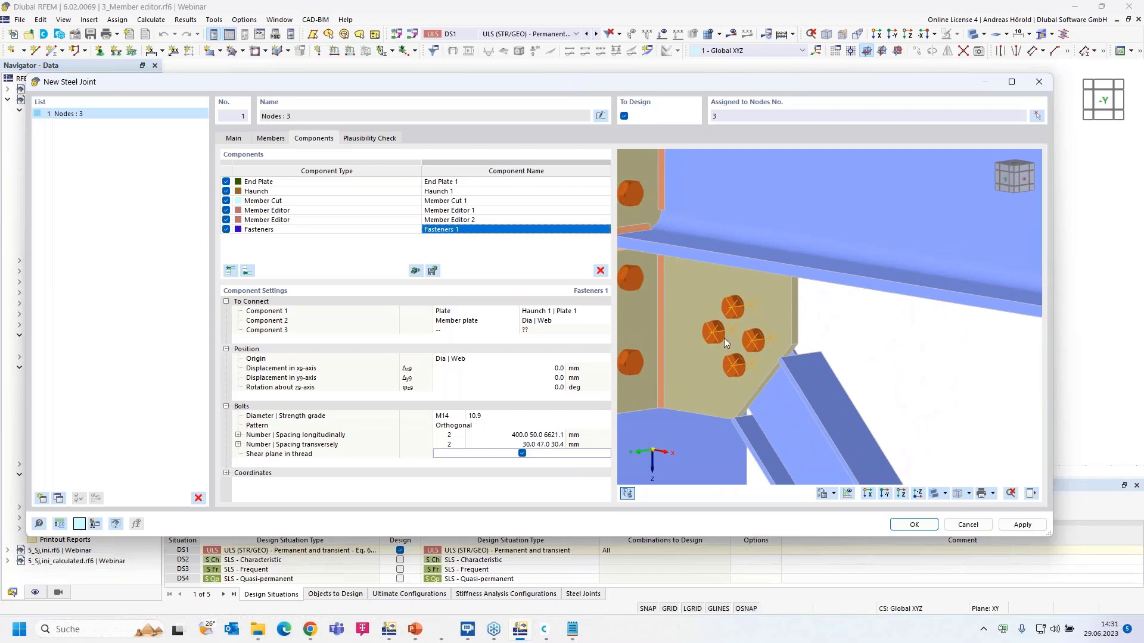
{"action": "scroll", "coordinate": [806, 358], "scroll_direction": "up", "scroll_amount": 3}
{"action": "middle_click_drag", "start_coordinate": [910, 384], "coordinate": [766, 381], "text": "ctrl"}
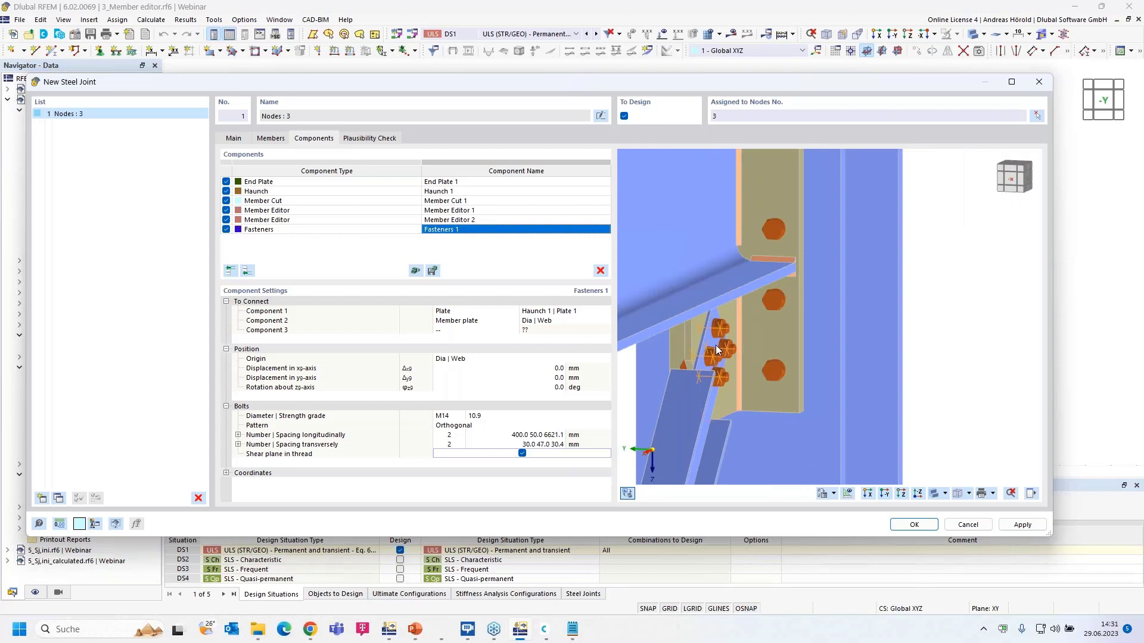
{"action": "middle_click_drag", "start_coordinate": [694, 401], "coordinate": [900, 395], "text": "ctrl"}
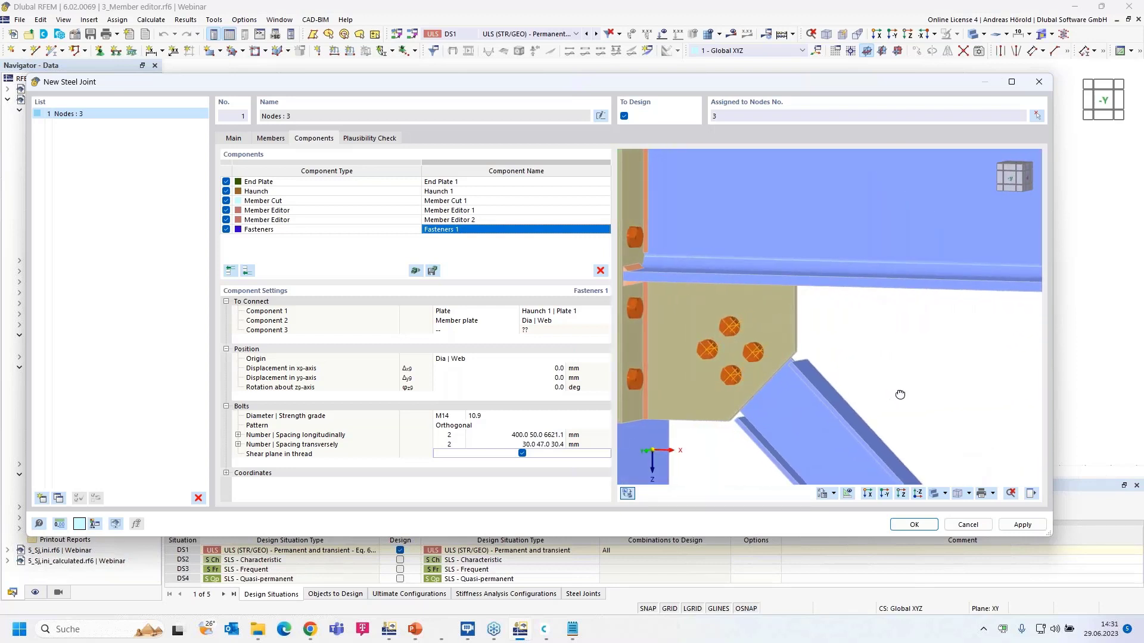
{"action": "scroll", "coordinate": [877, 370], "scroll_direction": "down", "scroll_amount": 2}
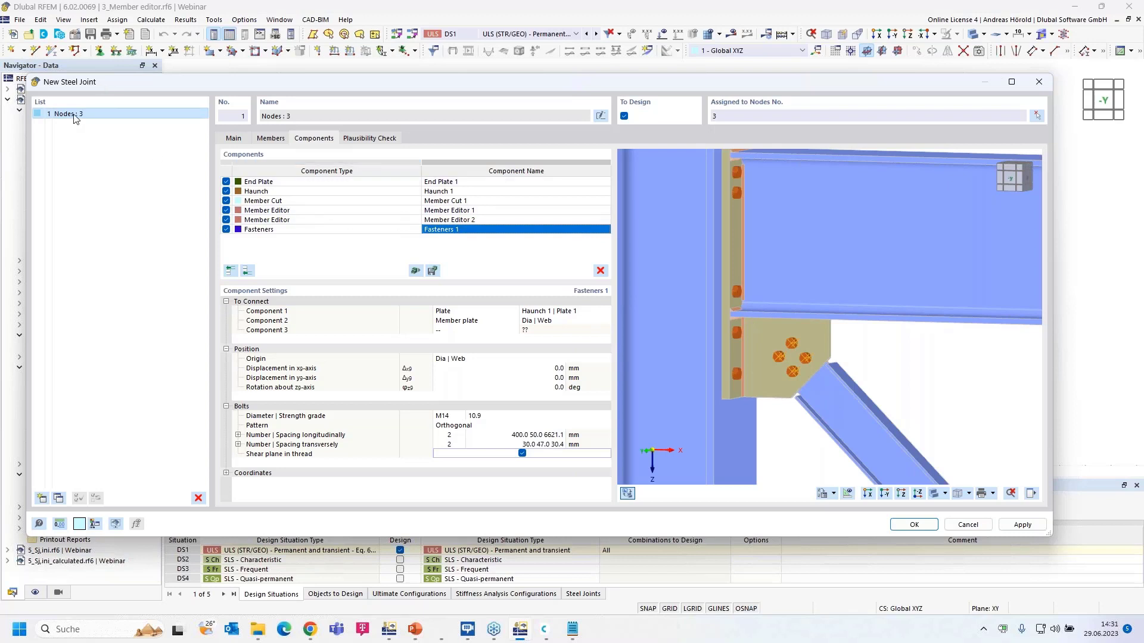
- Copy the steel joint of node 3 and assign the copy to node 5 only
{"action": "left_click", "coordinate": [59, 500]}
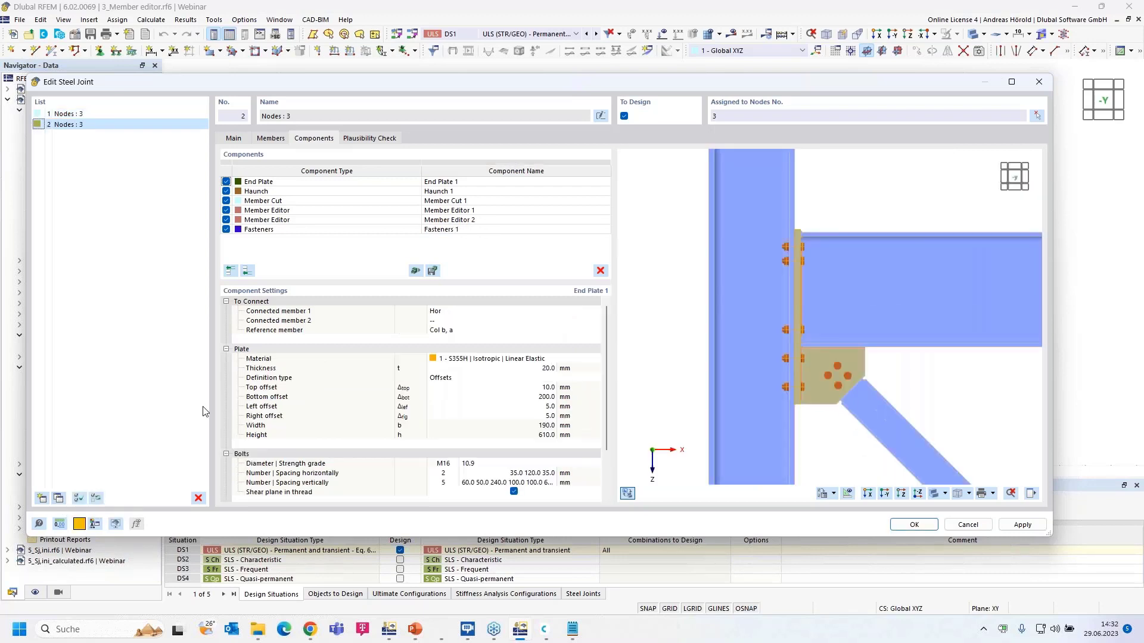
{"action": "left_click", "coordinate": [1038, 117]}
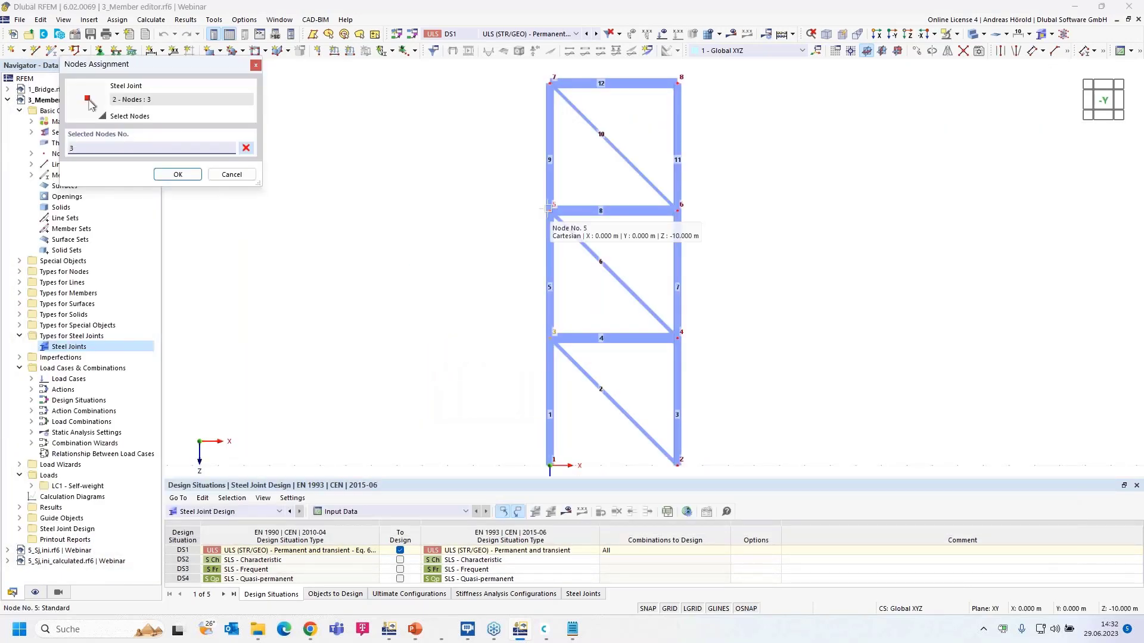
{"action": "left_click", "coordinate": [549, 207]}
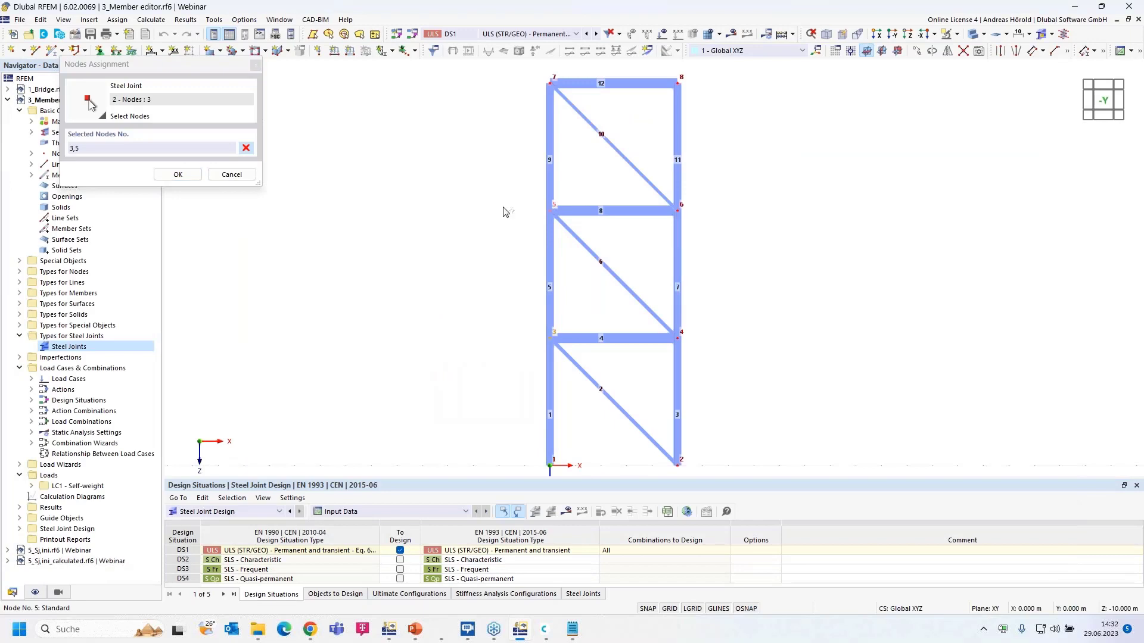
{"action": "left_click", "coordinate": [177, 174]}
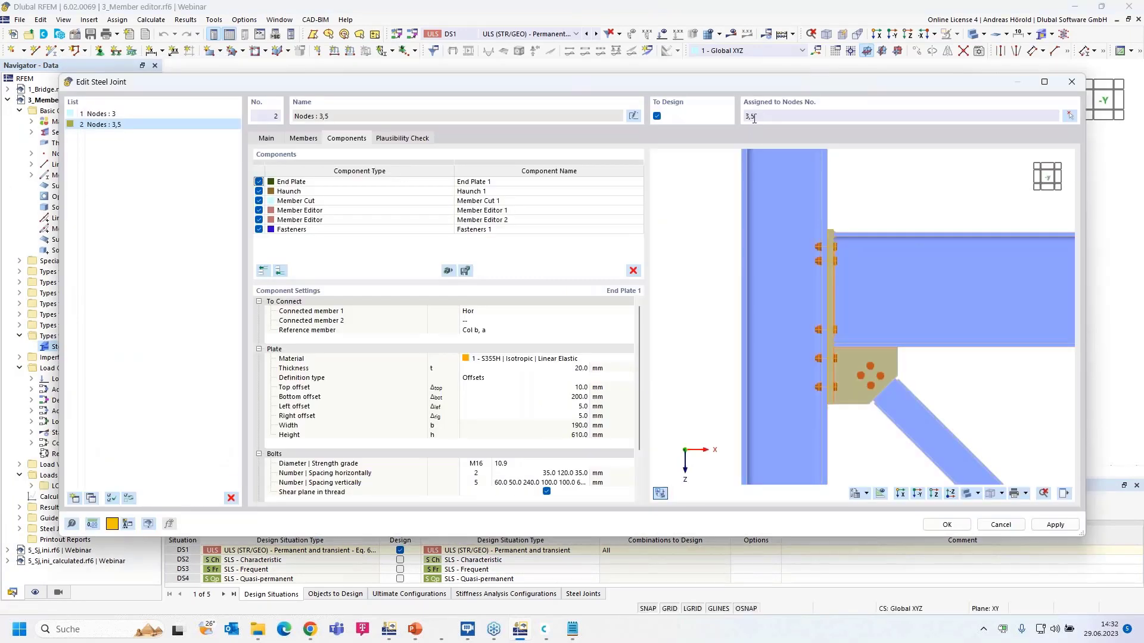
{"action": "left_click_drag", "start_coordinate": [751, 120], "coordinate": [740, 121]}
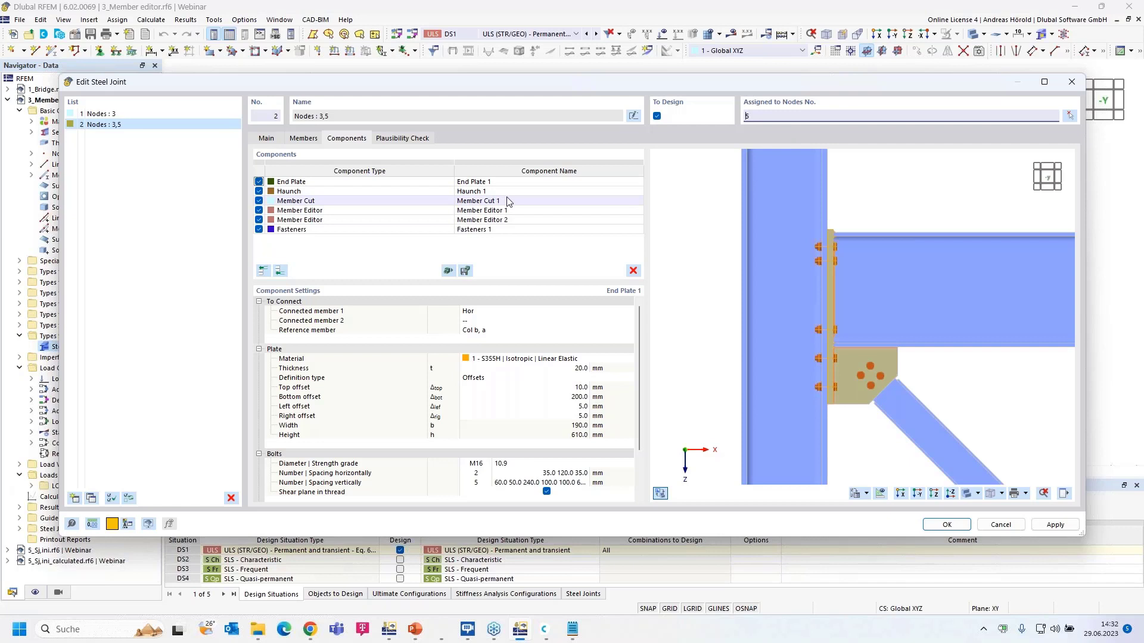
- Change the operation type of Member Editor 1 on the diagonal's Flange 1 to Notch
{"action": "left_click", "coordinate": [371, 205]}
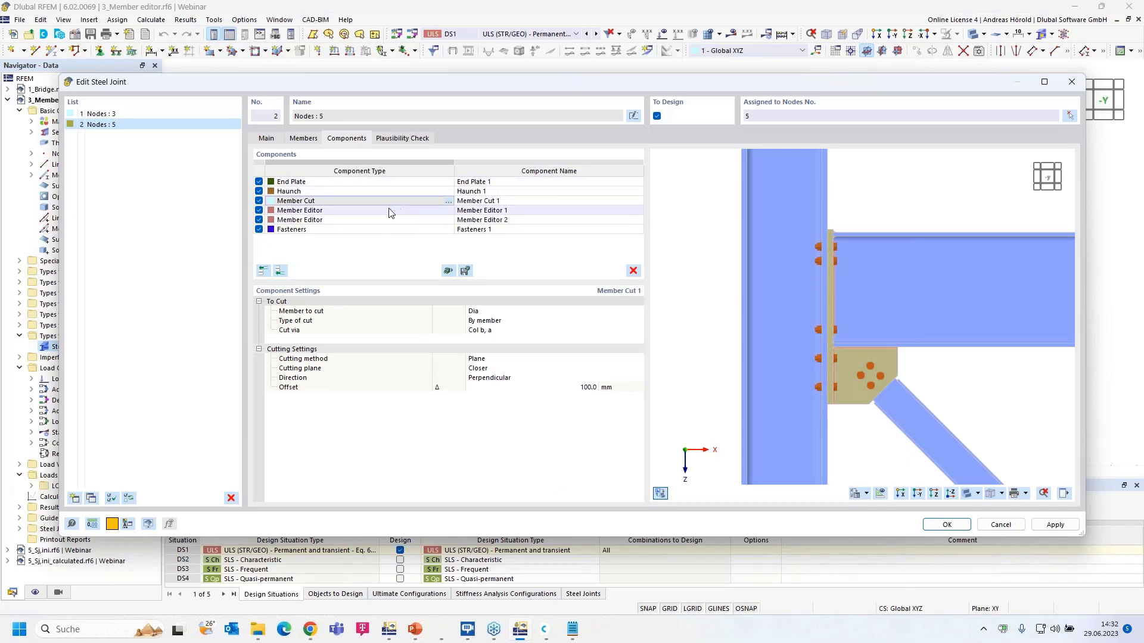
{"action": "left_click", "coordinate": [369, 212]}
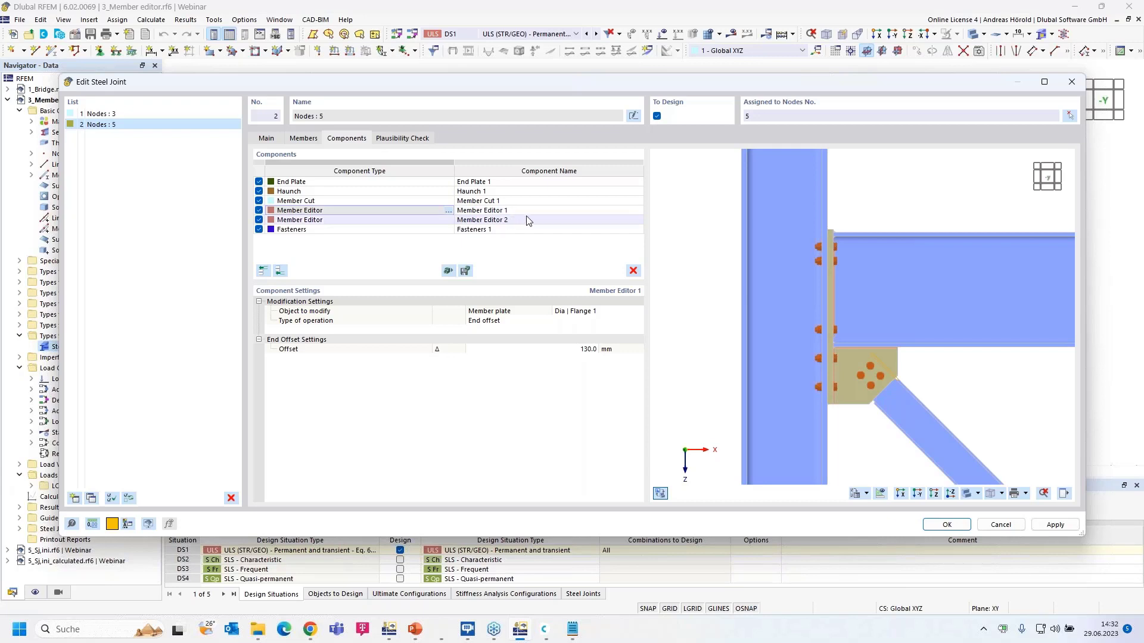
{"action": "scroll", "coordinate": [962, 387], "scroll_direction": "up", "scroll_amount": 1}
{"action": "scroll", "coordinate": [958, 384], "scroll_direction": "up", "scroll_amount": 3}
{"action": "middle_click_drag", "start_coordinate": [942, 381], "coordinate": [977, 338], "text": "ctrl"}
{"action": "scroll", "coordinate": [858, 378], "scroll_direction": "up", "scroll_amount": 2}
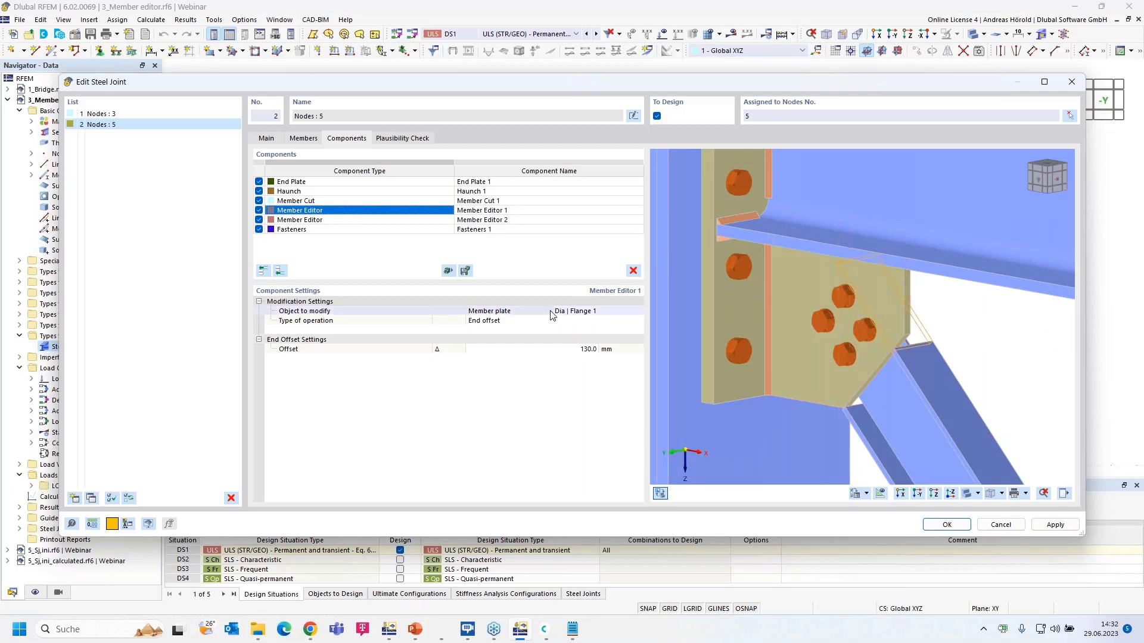
{"action": "left_click", "coordinate": [498, 325]}
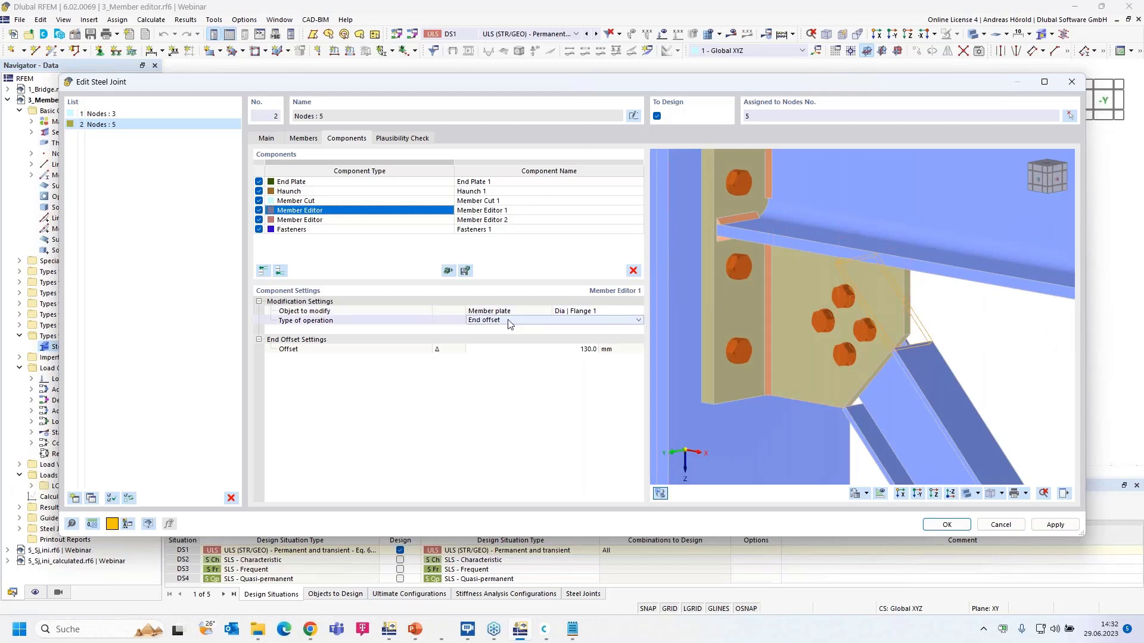
{"action": "left_click", "coordinate": [537, 321]}
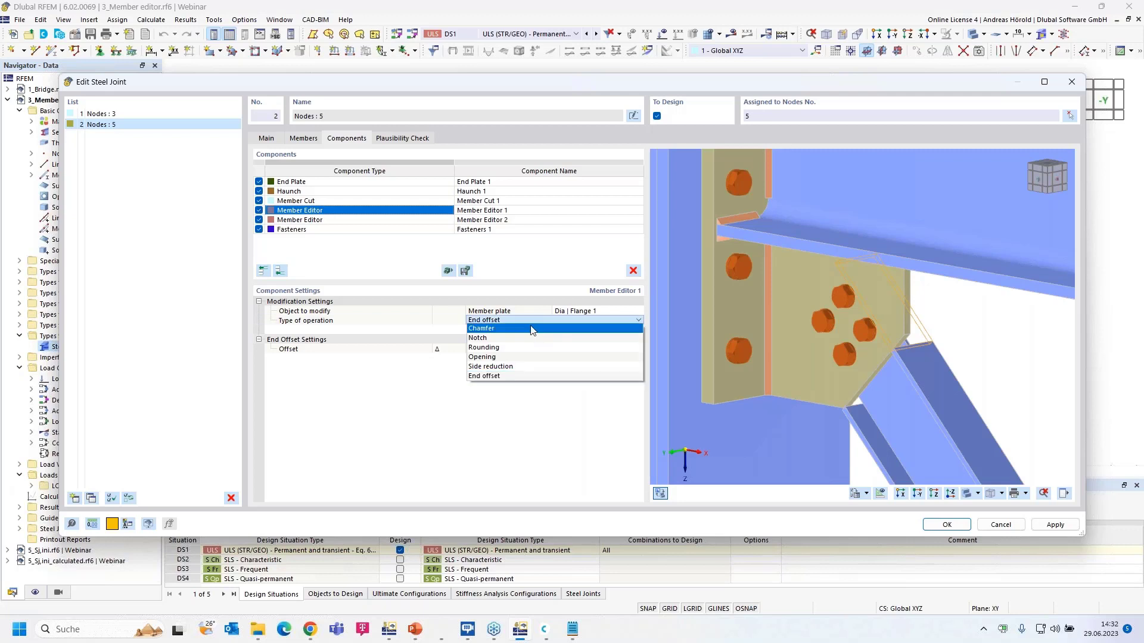
{"action": "left_click", "coordinate": [501, 337]}
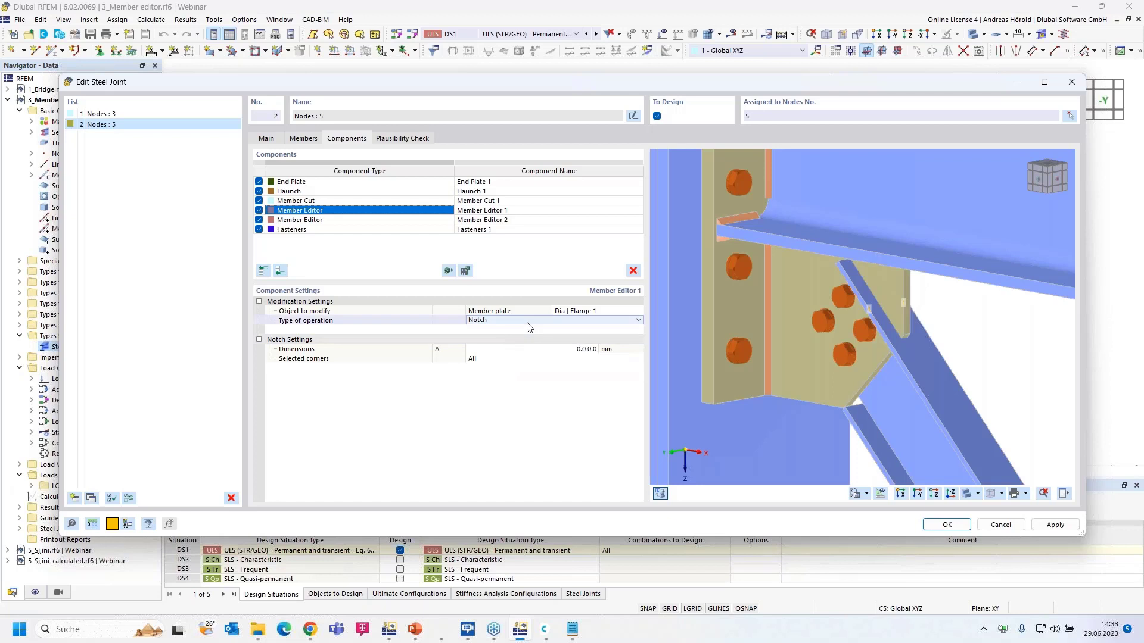
- Set the Flange 1 notch dimensions to 29.8 and 125 mm and restrict it to corner 4
{"action": "left_click", "coordinate": [585, 349]}
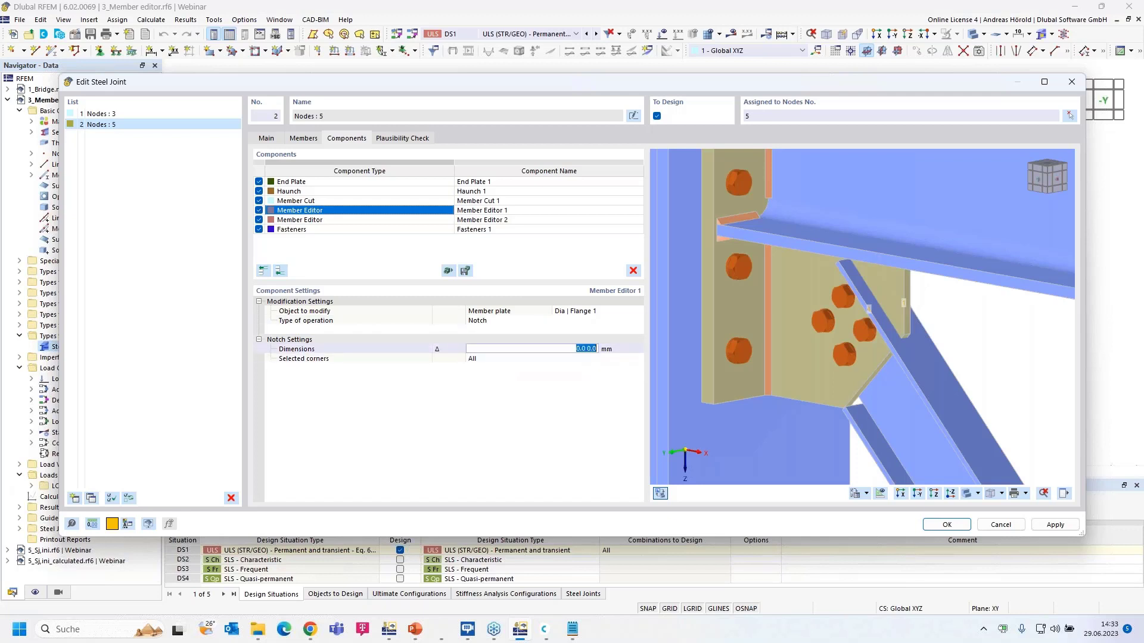
{"action": "type", "text": "29,8 125"}
{"action": "key", "text": "Tab"}
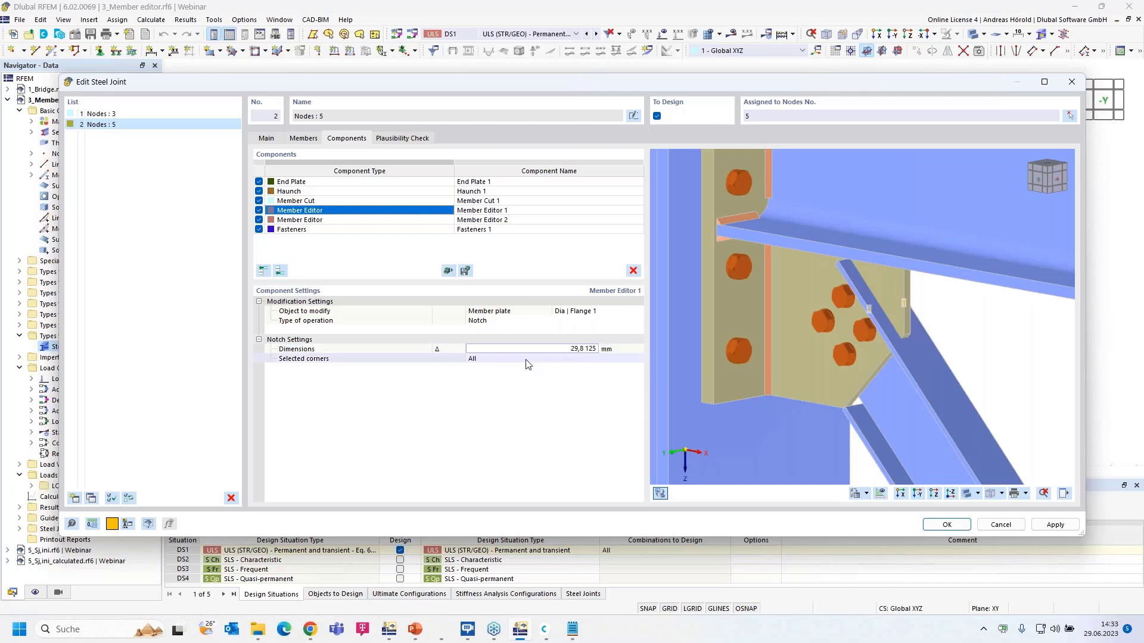
{"action": "scroll", "coordinate": [962, 309], "scroll_direction": "up", "scroll_amount": 3}
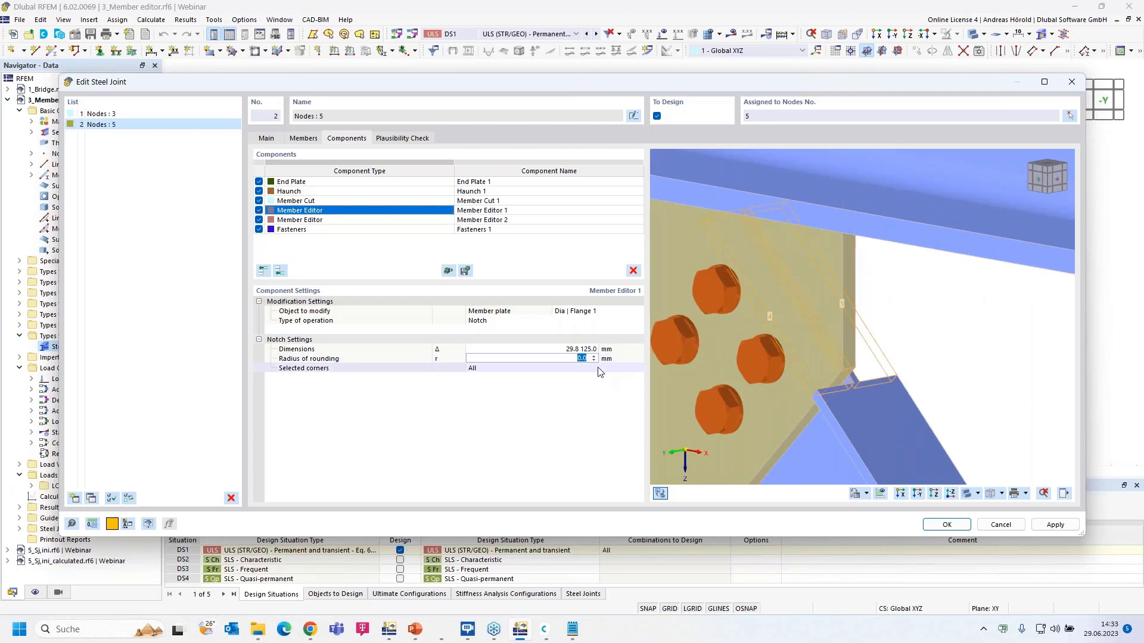
{"action": "left_click", "coordinate": [517, 366]}
{"action": "type", "text": "4"}
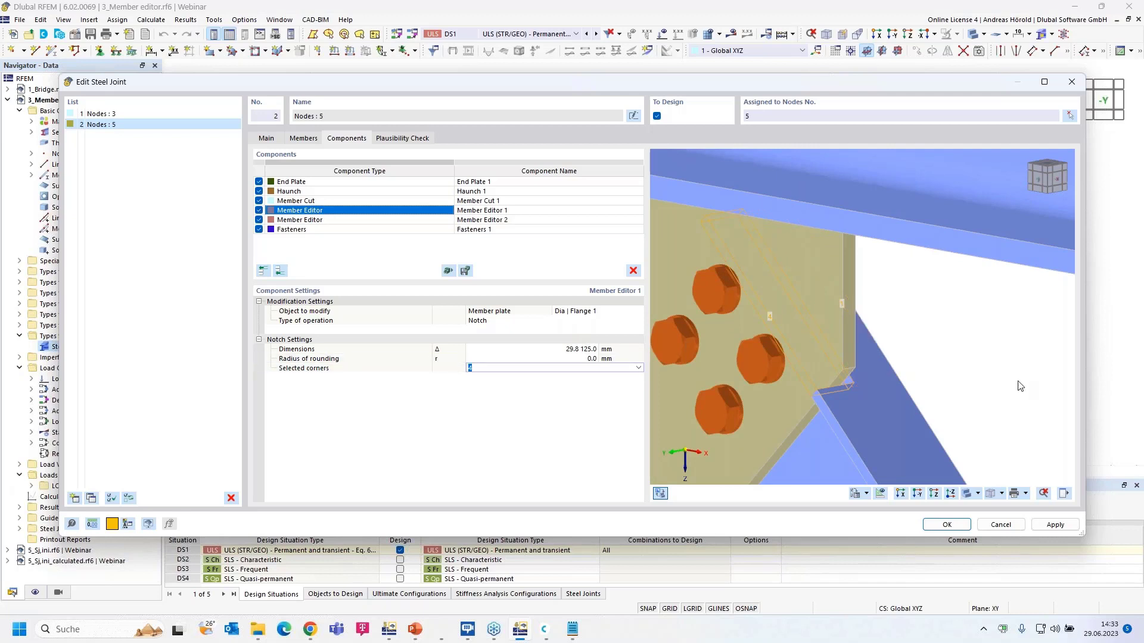
{"action": "scroll", "coordinate": [1018, 381], "scroll_direction": "up", "scroll_amount": 5}
{"action": "middle_click_drag", "start_coordinate": [931, 378], "coordinate": [684, 339], "text": "ctrl"}
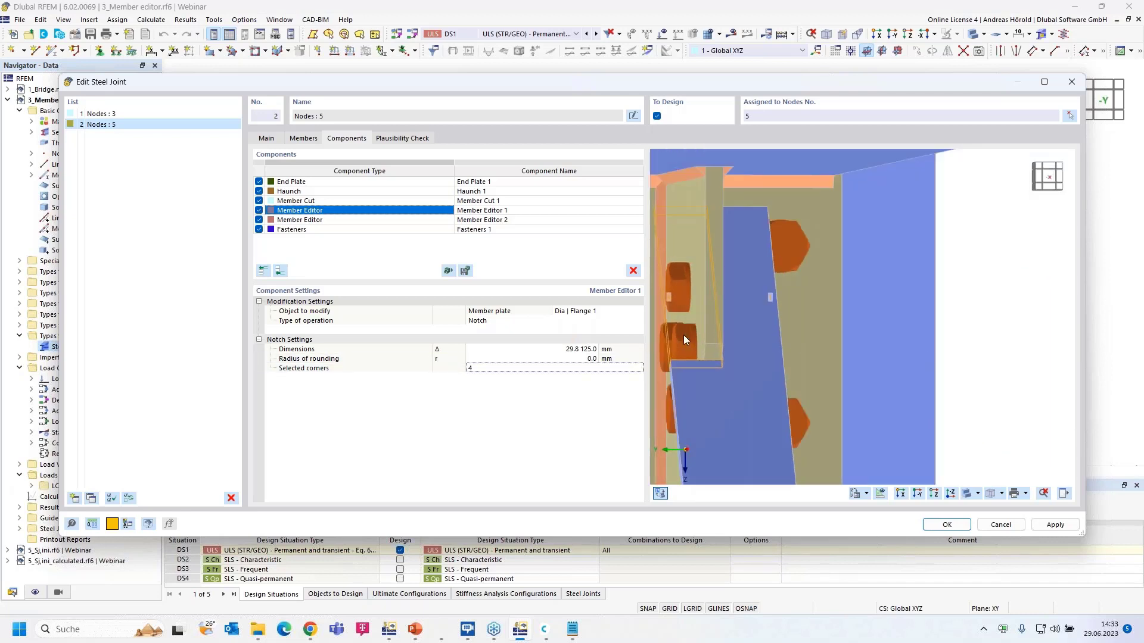
{"action": "middle_click_drag", "start_coordinate": [742, 276], "coordinate": [921, 323], "text": "ctrl"}
{"action": "scroll", "coordinate": [921, 323], "scroll_direction": "down", "scroll_amount": 3}
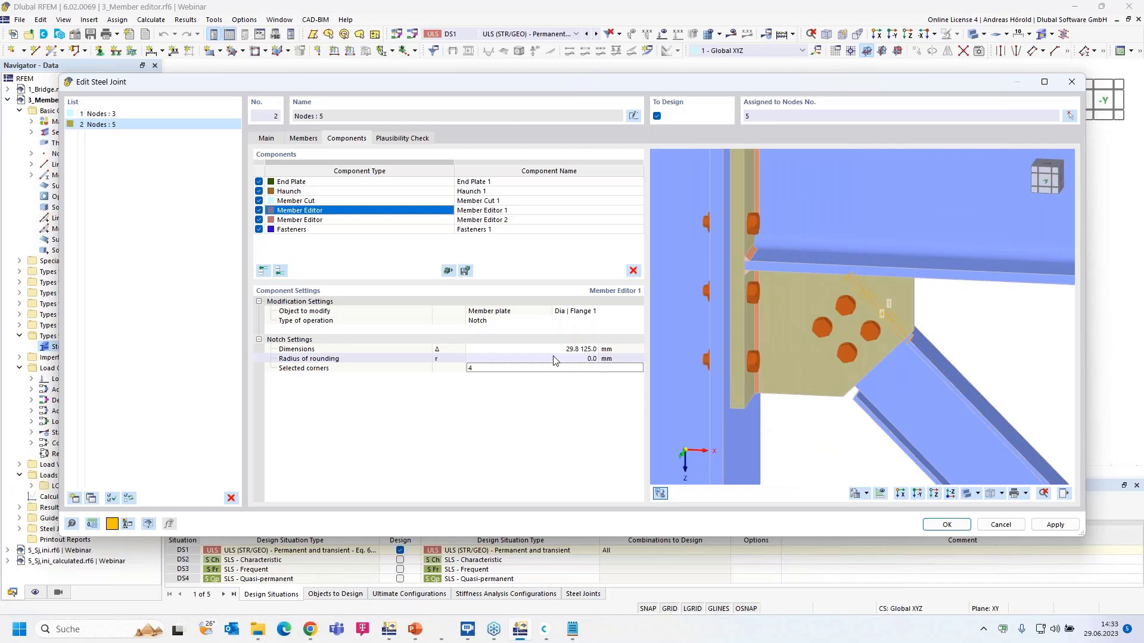
- Change Member Editor 2 on the diagonal's Flange 2 to a Notch with dimensions 29.8 and 125 mm
{"action": "left_click", "coordinate": [382, 221]}
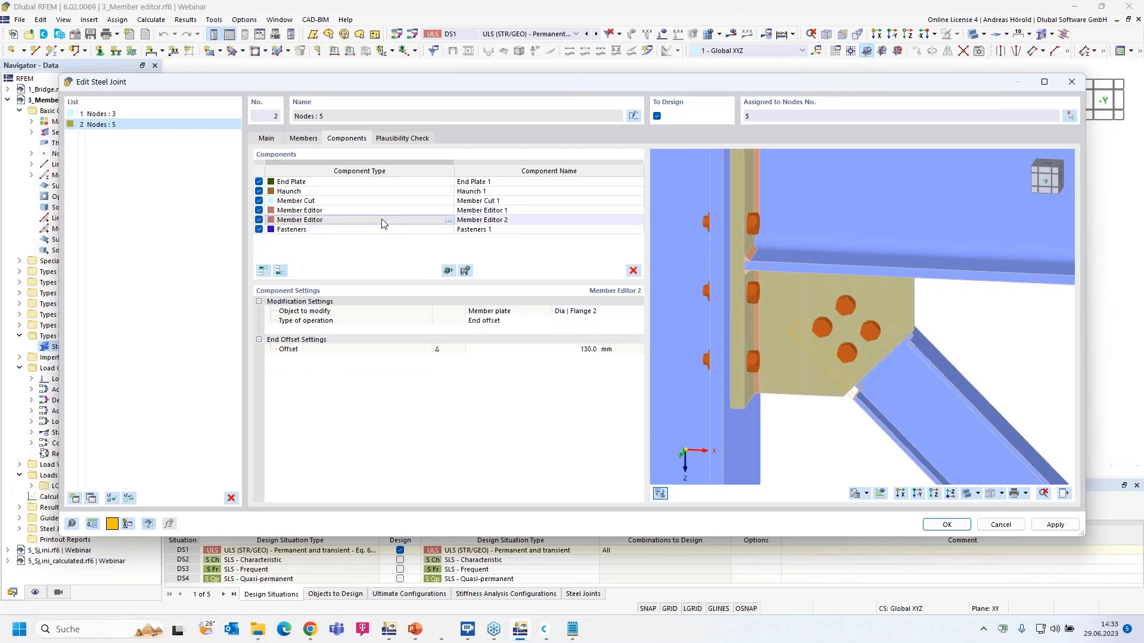
{"action": "left_click", "coordinate": [525, 322]}
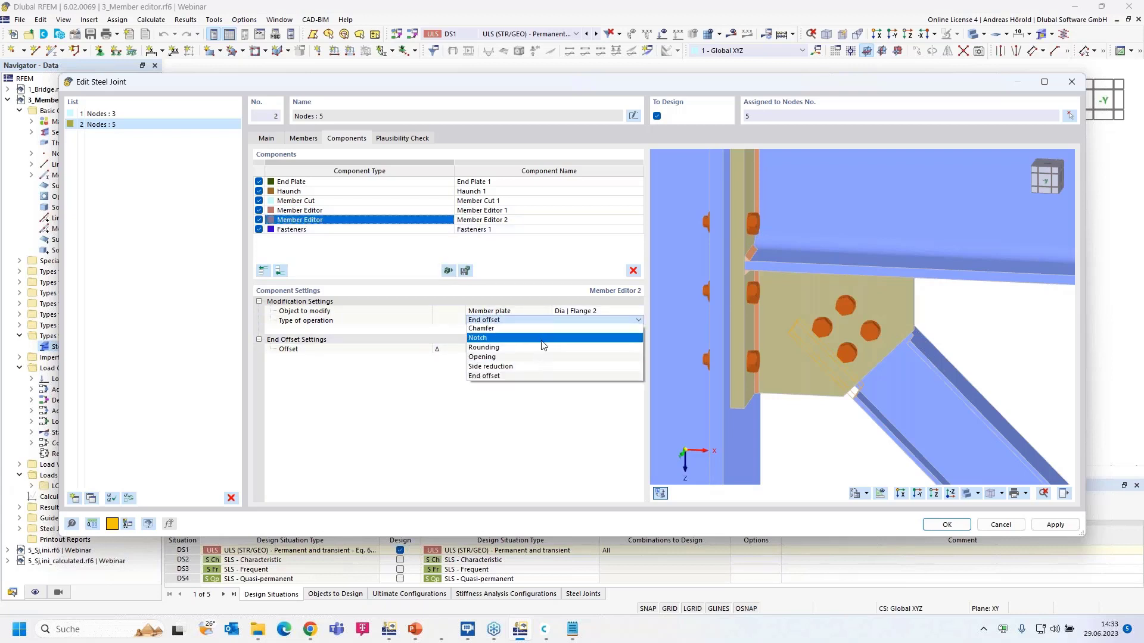
{"action": "left_click", "coordinate": [549, 339]}
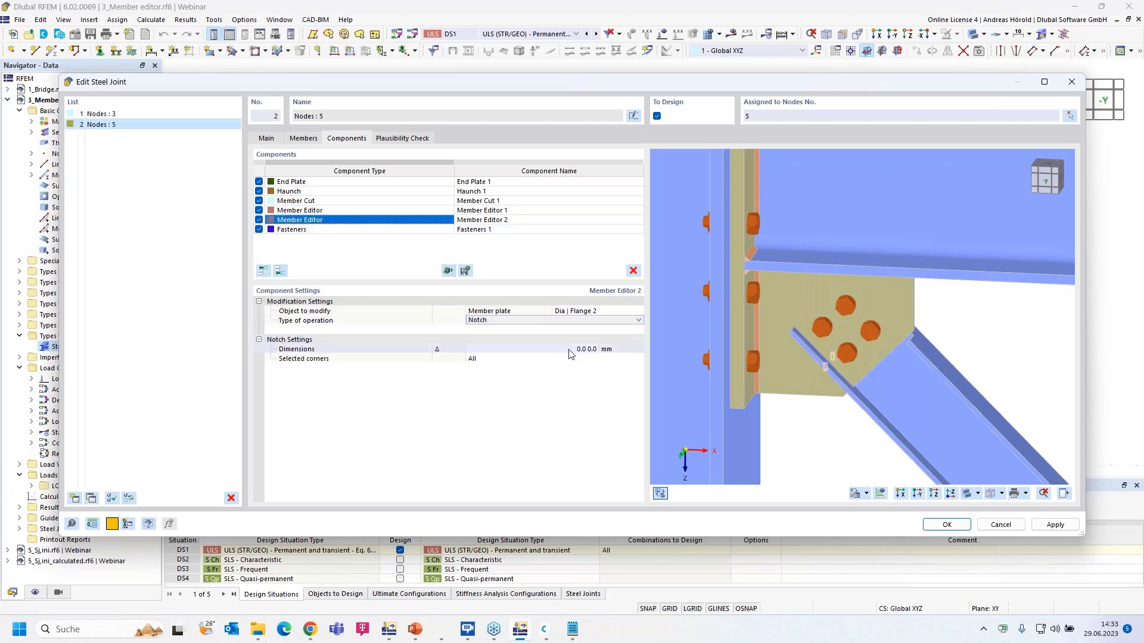
{"action": "left_click", "coordinate": [573, 351]}
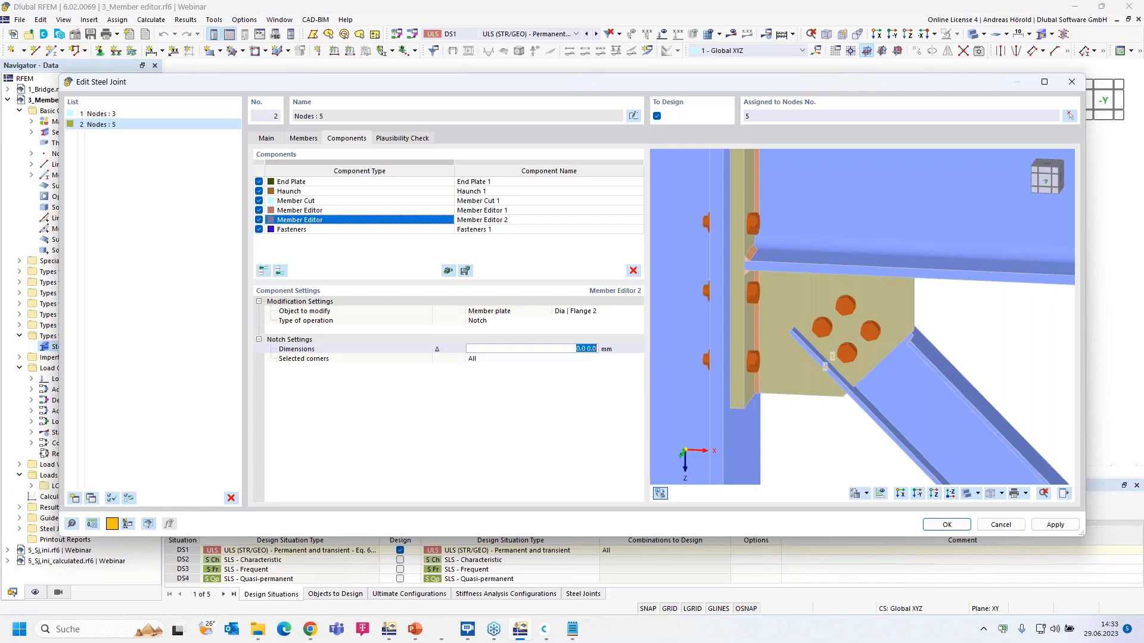
{"action": "type", "text": "29,8 125"}
{"action": "key", "text": "Return"}
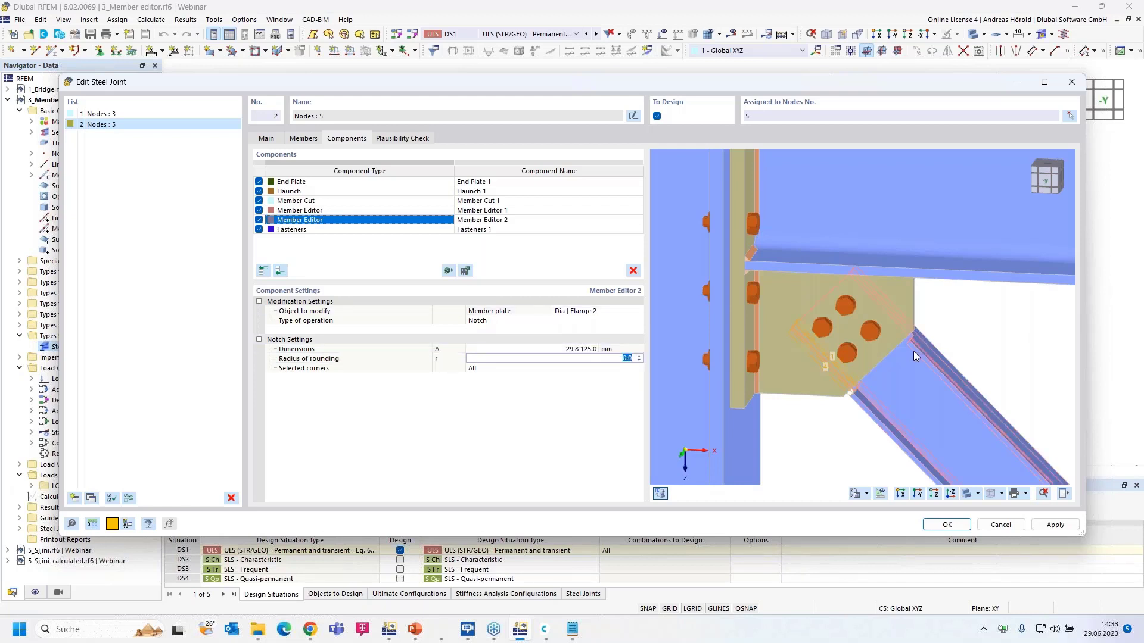
- Restrict the Flange 2 notch of Member Editor 2 to corner 4
{"action": "middle_click_drag", "start_coordinate": [965, 374], "coordinate": [901, 396], "text": "ctrl"}
{"action": "left_click", "coordinate": [514, 368]}
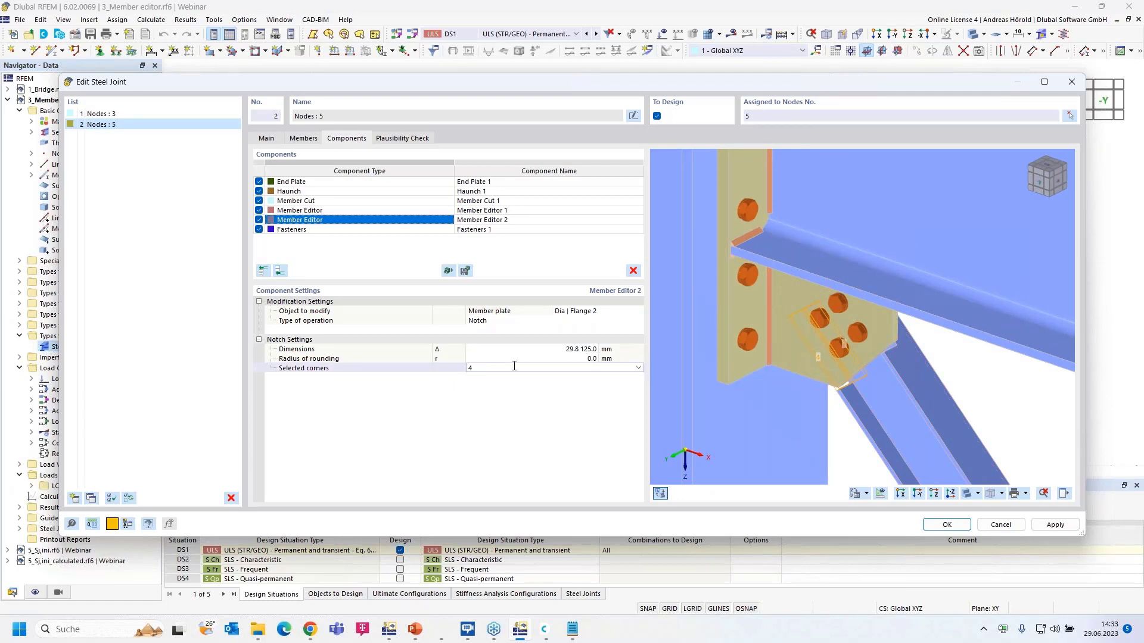
{"action": "left_click", "coordinate": [514, 366]}
- Examine the notched diagonal flanges at the haunch plate from both sides, including the surrounding column and beam
{"action": "middle_click_drag", "start_coordinate": [1028, 415], "coordinate": [837, 304], "text": "ctrl"}
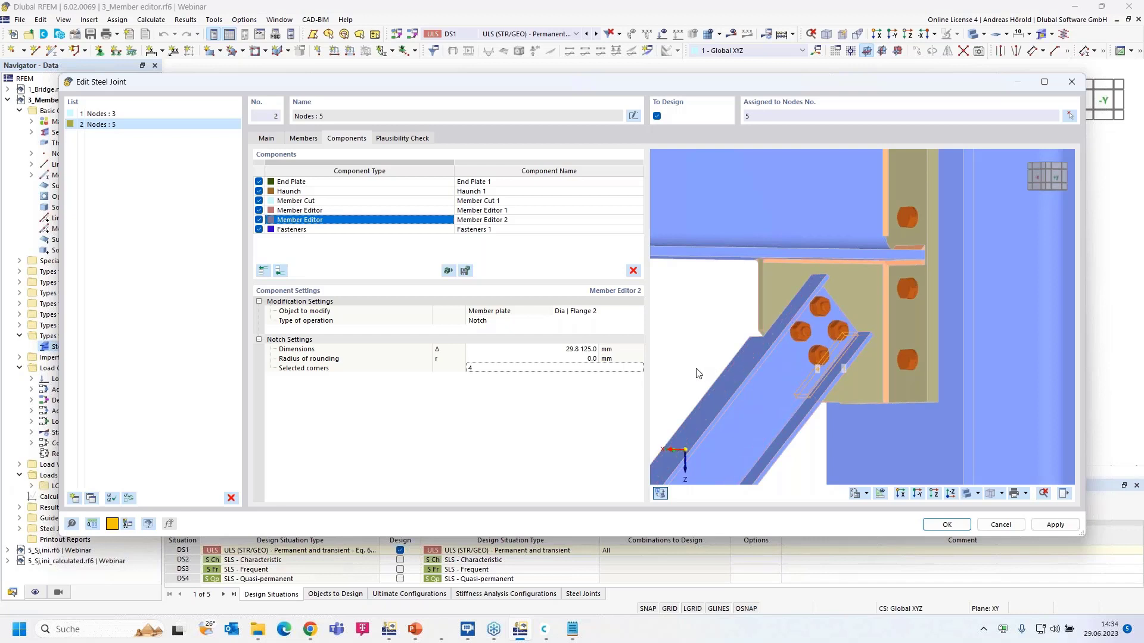
{"action": "middle_click_drag", "start_coordinate": [685, 460], "coordinate": [1016, 378], "text": "ctrl"}
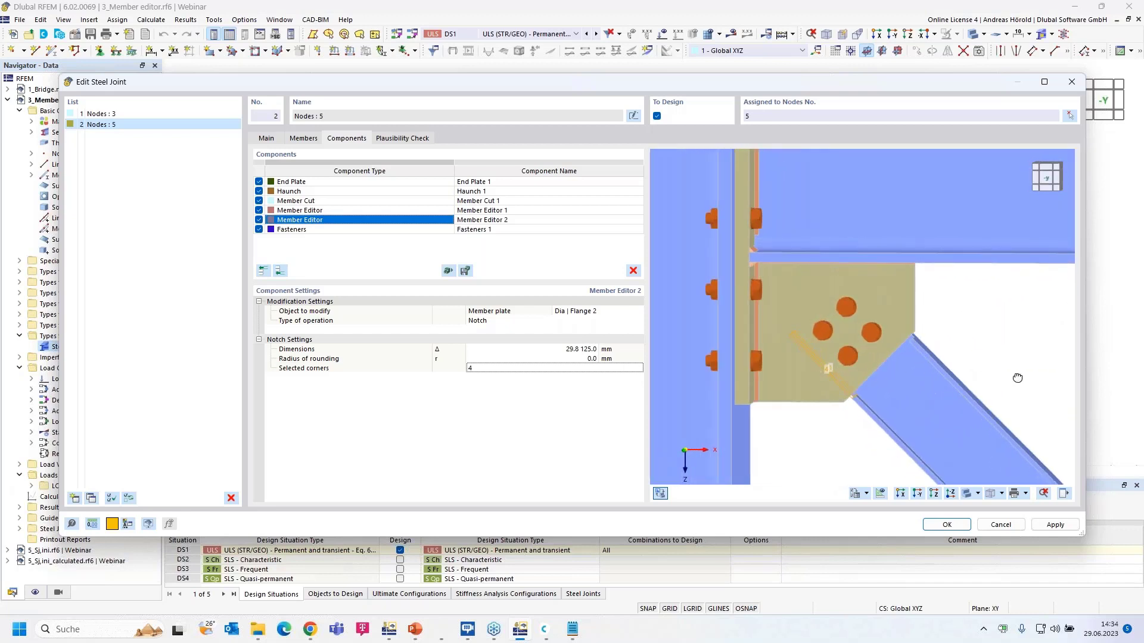
{"action": "scroll", "coordinate": [1018, 377], "scroll_direction": "down", "scroll_amount": 2}
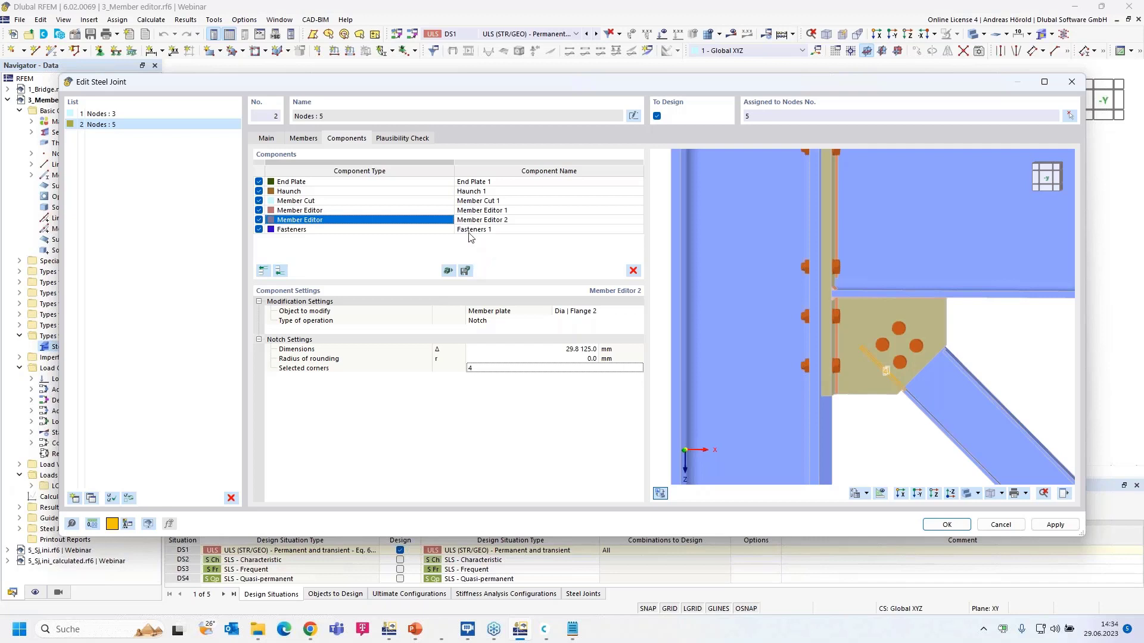
{"action": "scroll", "coordinate": [682, 267], "scroll_direction": "down", "scroll_amount": 3}
{"action": "scroll", "coordinate": [690, 260], "scroll_direction": "down", "scroll_amount": 2}
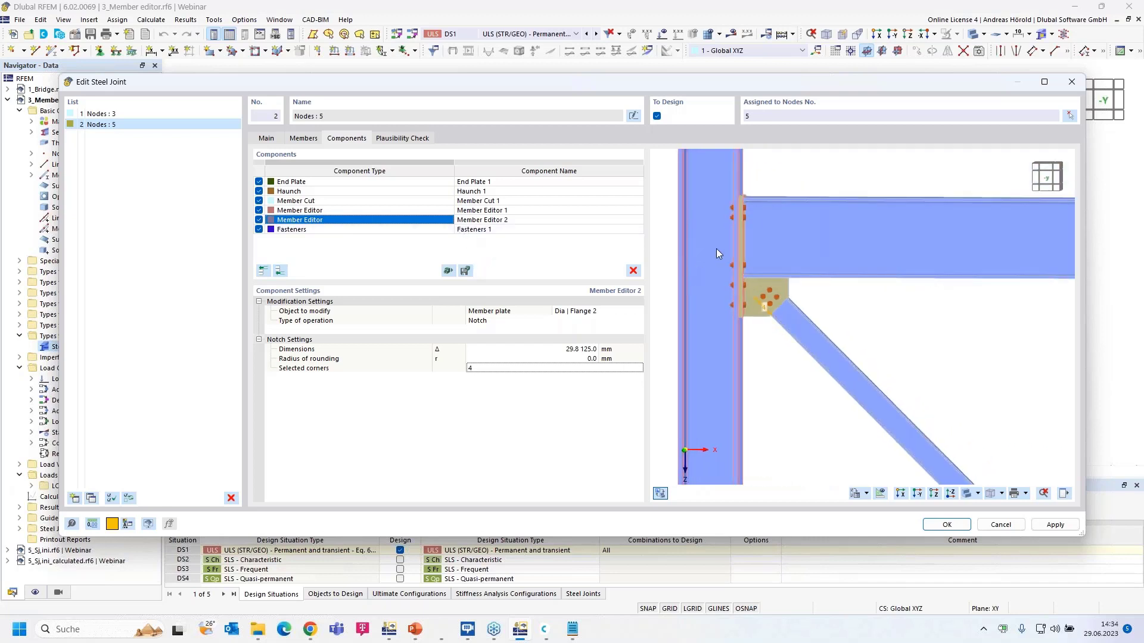
{"action": "middle_click_drag", "start_coordinate": [716, 249], "coordinate": [838, 239]}
{"action": "scroll", "coordinate": [714, 377], "scroll_direction": "down", "scroll_amount": 2}
{"action": "scroll", "coordinate": [718, 370], "scroll_direction": "down", "scroll_amount": 1}
{"action": "scroll", "coordinate": [720, 354], "scroll_direction": "up", "scroll_amount": 3}
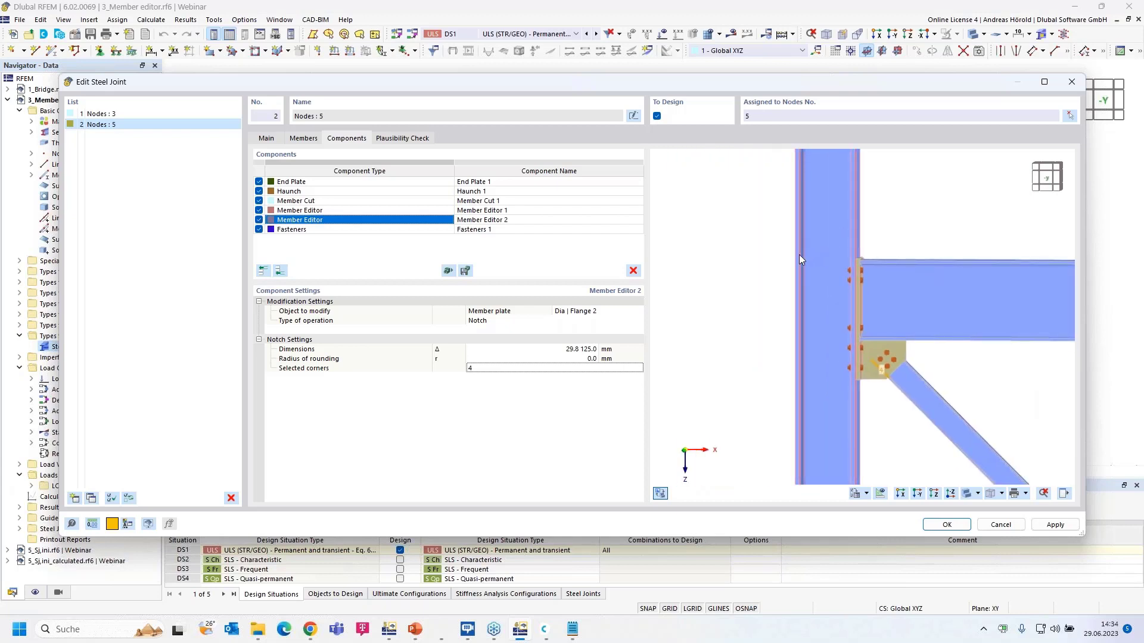
- Duplicate the steel joint at node 5 and assign the copy to node 7 only
{"action": "left_click", "coordinate": [92, 499]}
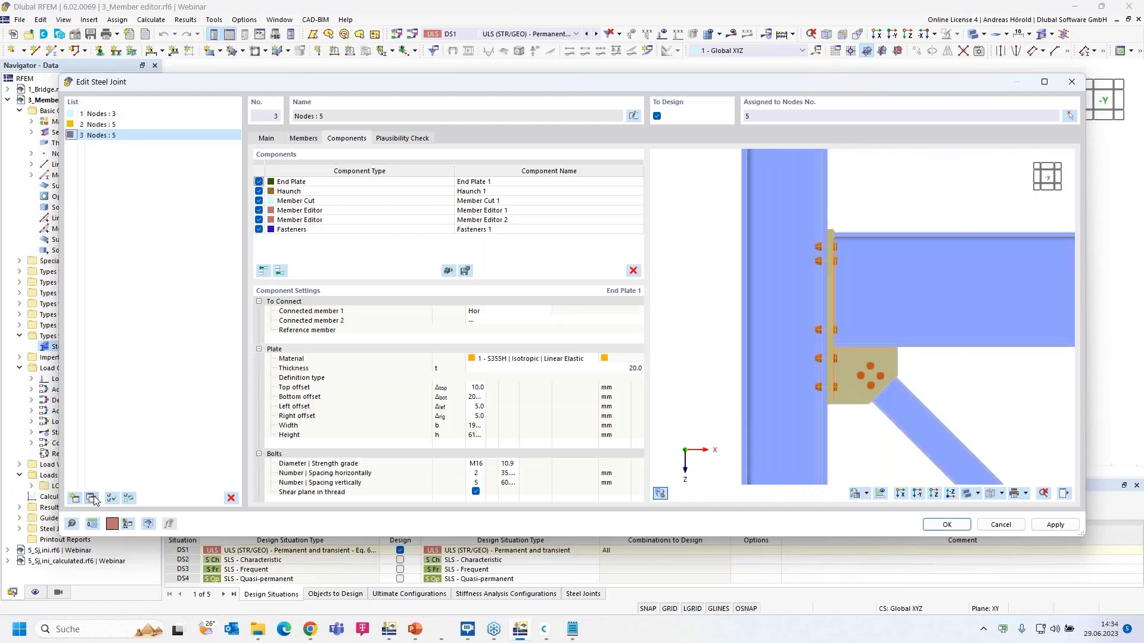
{"action": "left_click", "coordinate": [1070, 115]}
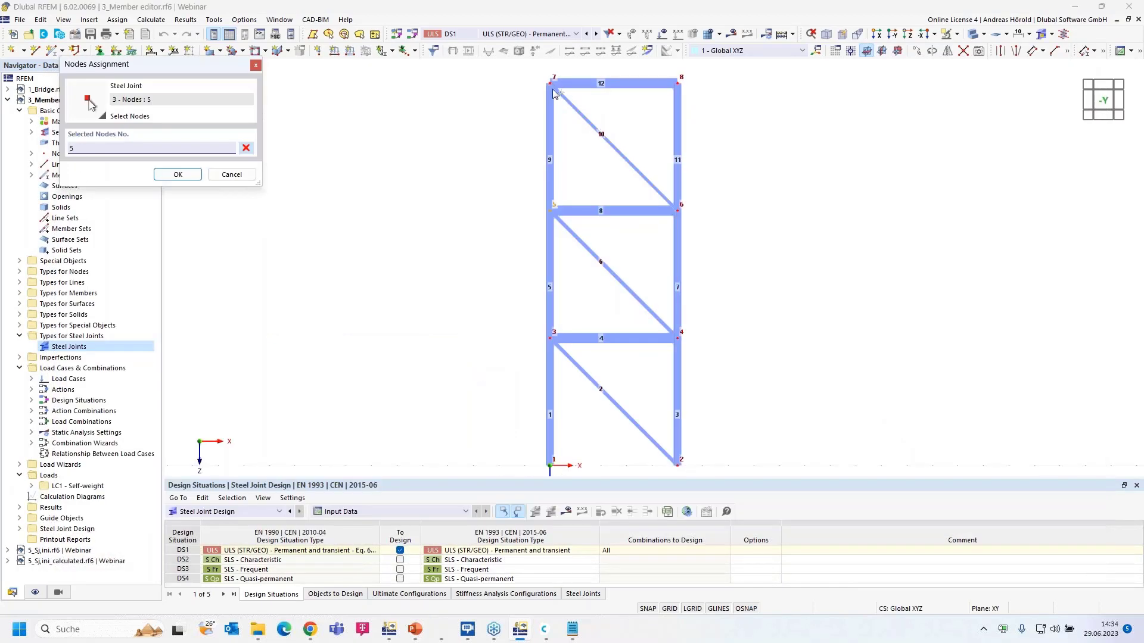
{"action": "left_click", "coordinate": [553, 88]}
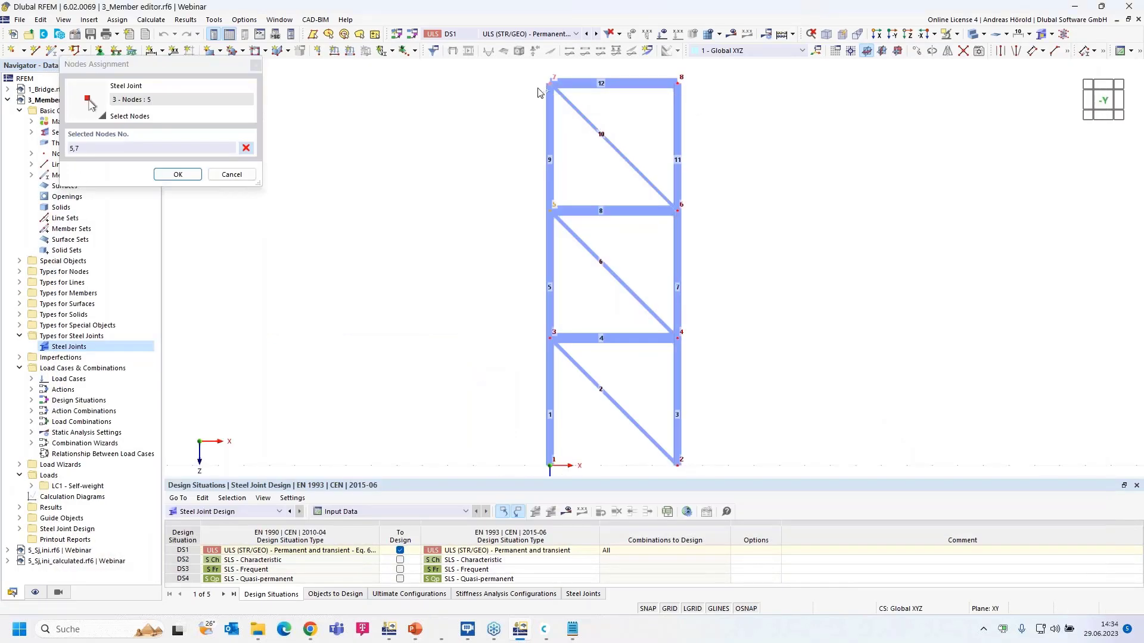
{"action": "left_click", "coordinate": [177, 175]}
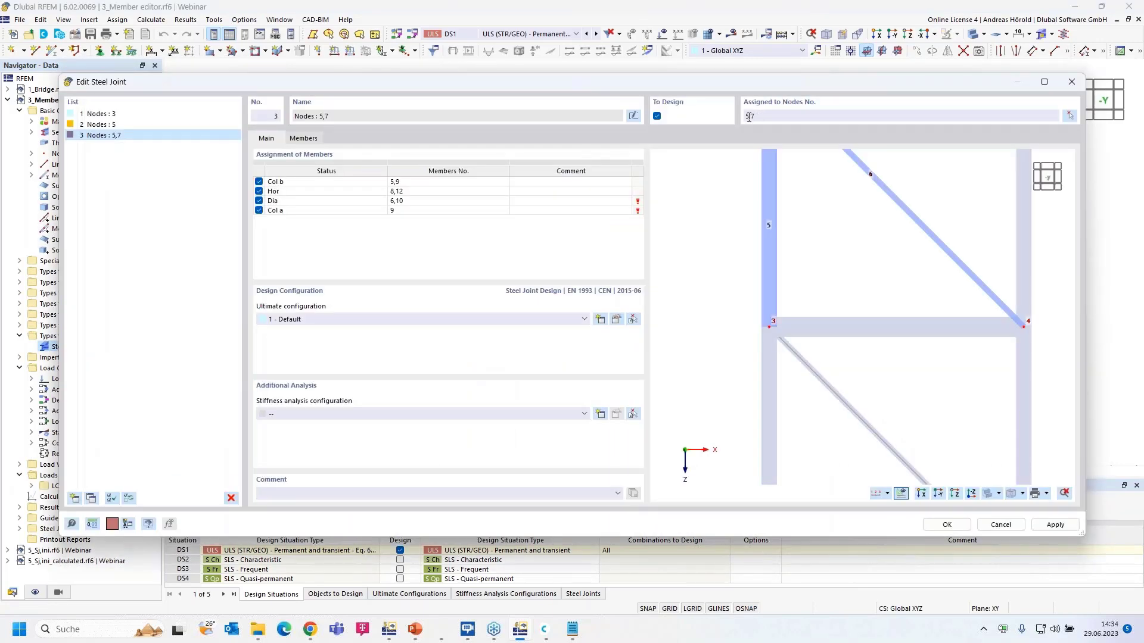
{"action": "left_click", "coordinate": [750, 116]}
{"action": "key", "text": "BackSpace"}
{"action": "key", "text": "BackSpace"}
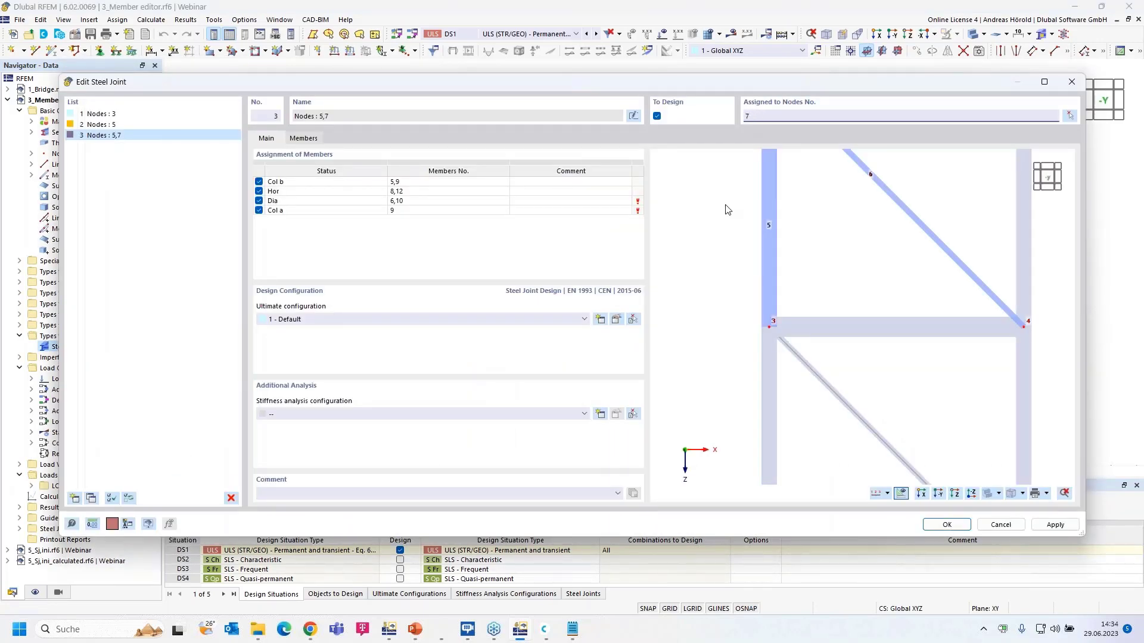
{"action": "left_click", "coordinate": [441, 215]}
- Review the node 7 joint's components and delete both Member Editors and the Fasteners
{"action": "left_click", "coordinate": [356, 142]}
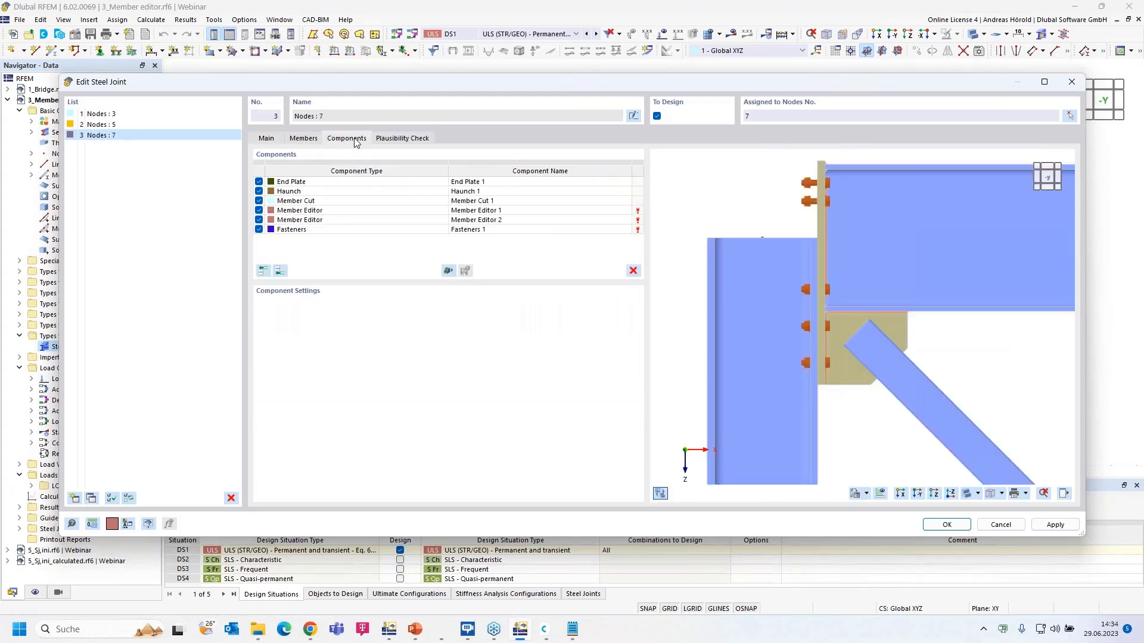
{"action": "scroll", "coordinate": [802, 235], "scroll_direction": "down", "scroll_amount": 2}
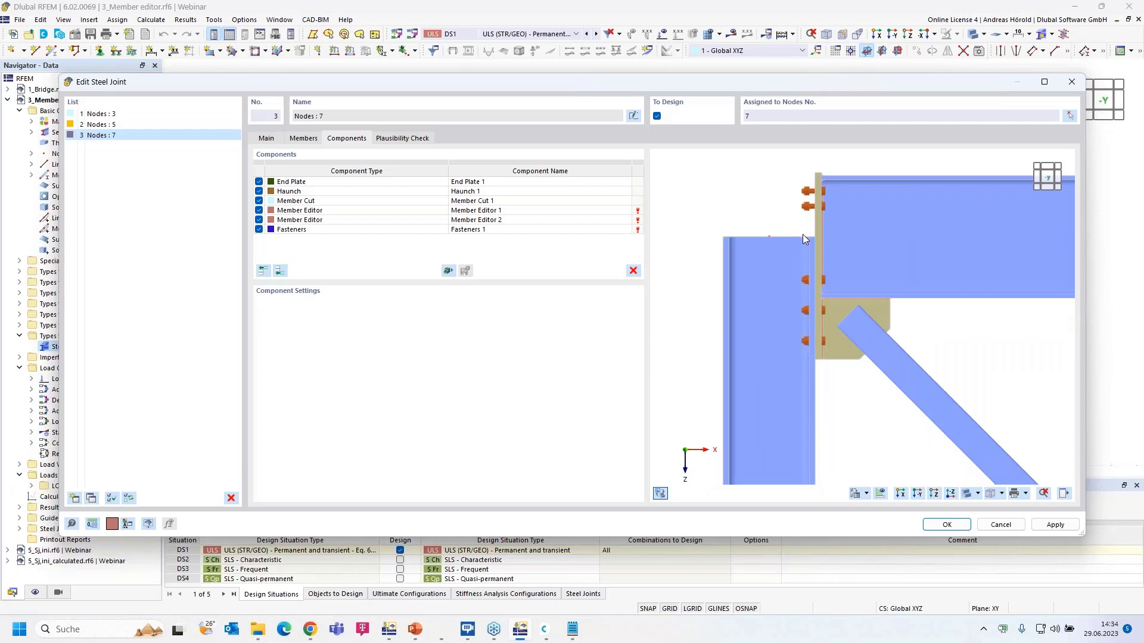
{"action": "left_click", "coordinate": [381, 183]}
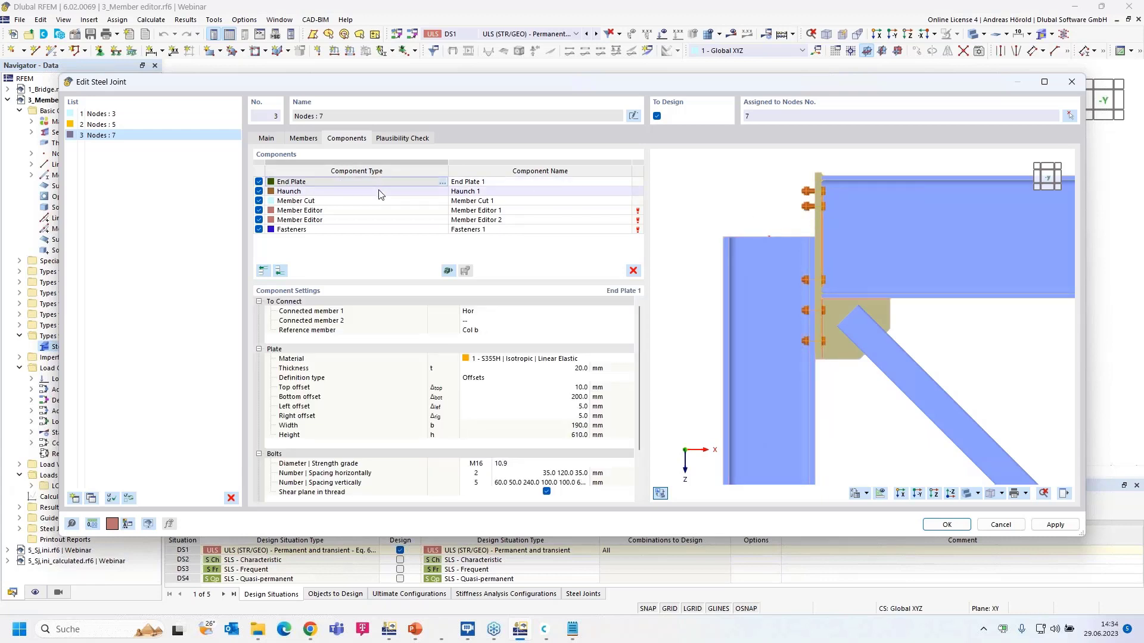
{"action": "left_click", "coordinate": [379, 191]}
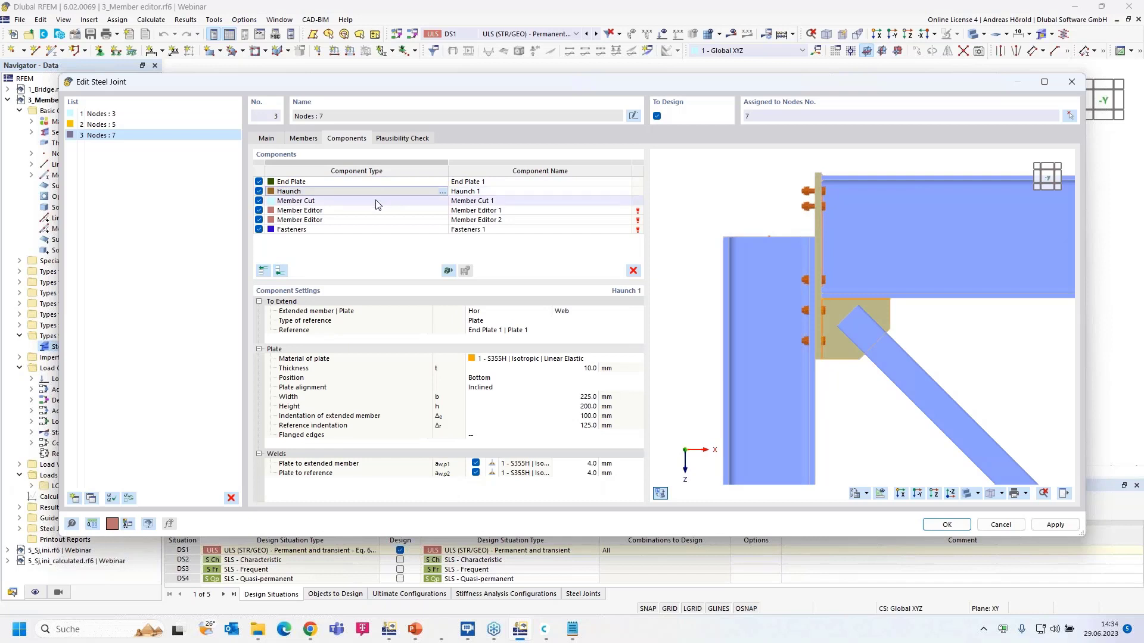
{"action": "left_click", "coordinate": [376, 203]}
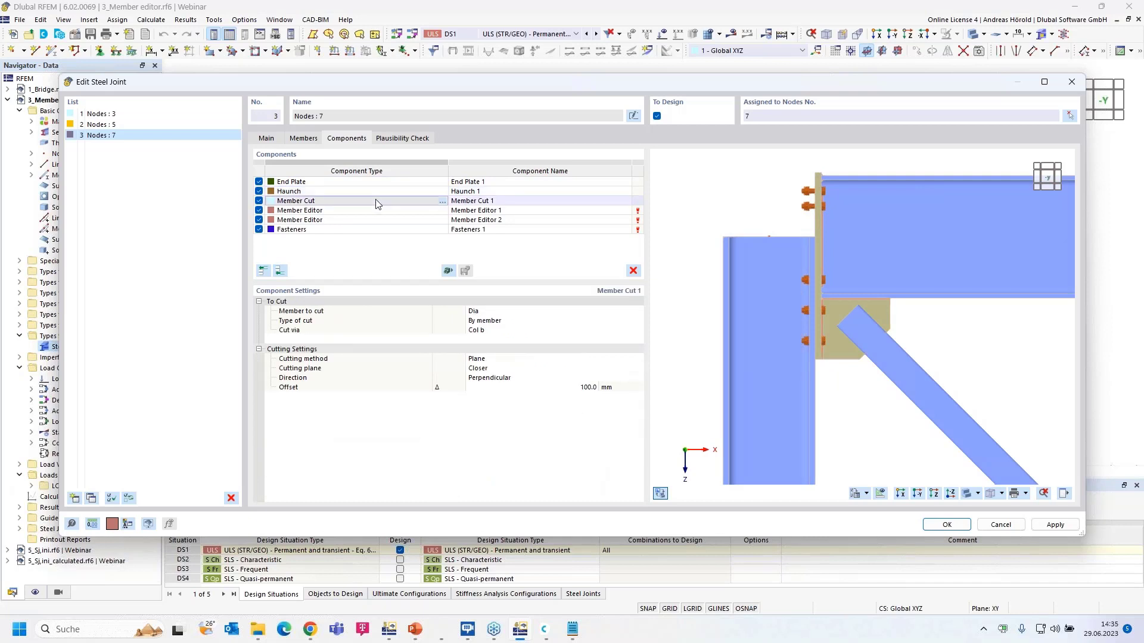
{"action": "left_click", "coordinate": [376, 211]}
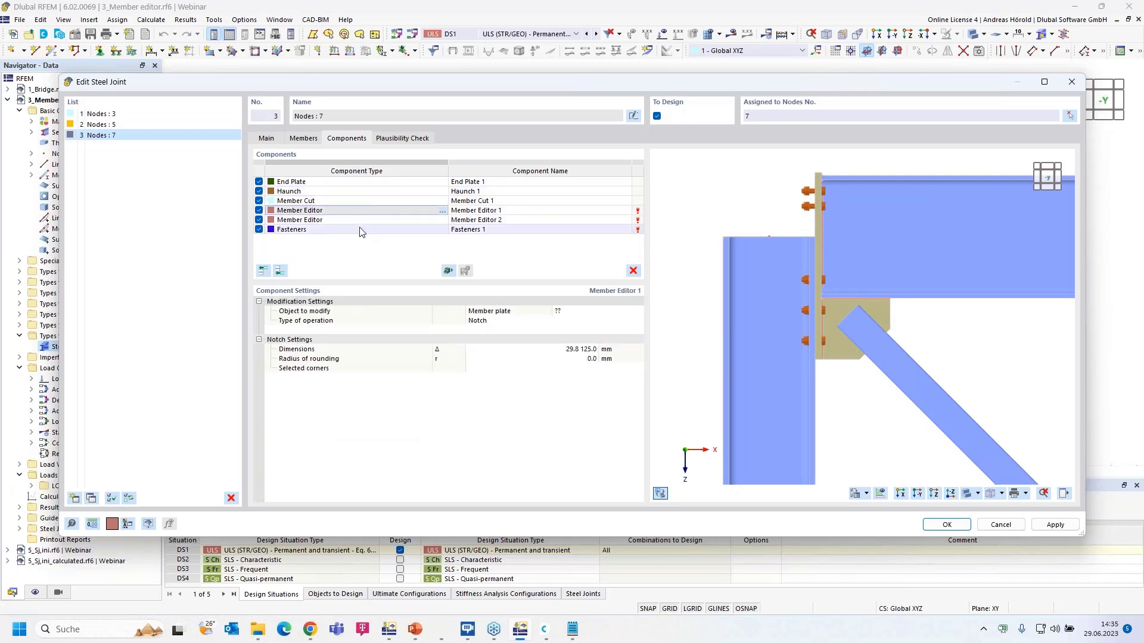
{"action": "left_click", "coordinate": [361, 230], "text": "shift"}
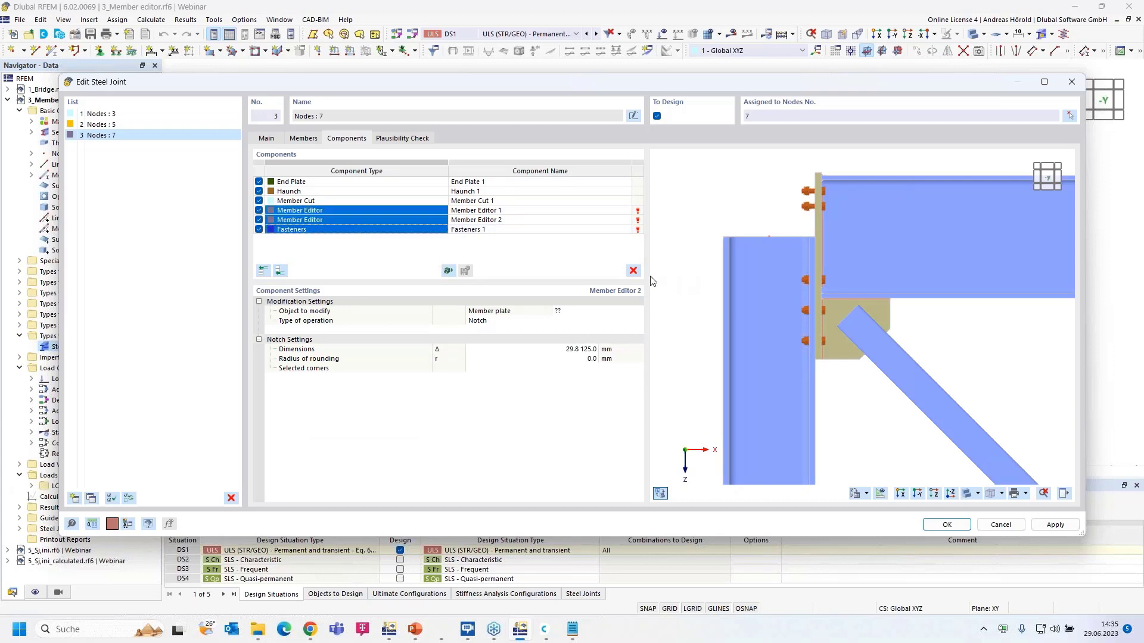
{"action": "left_click", "coordinate": [632, 271]}
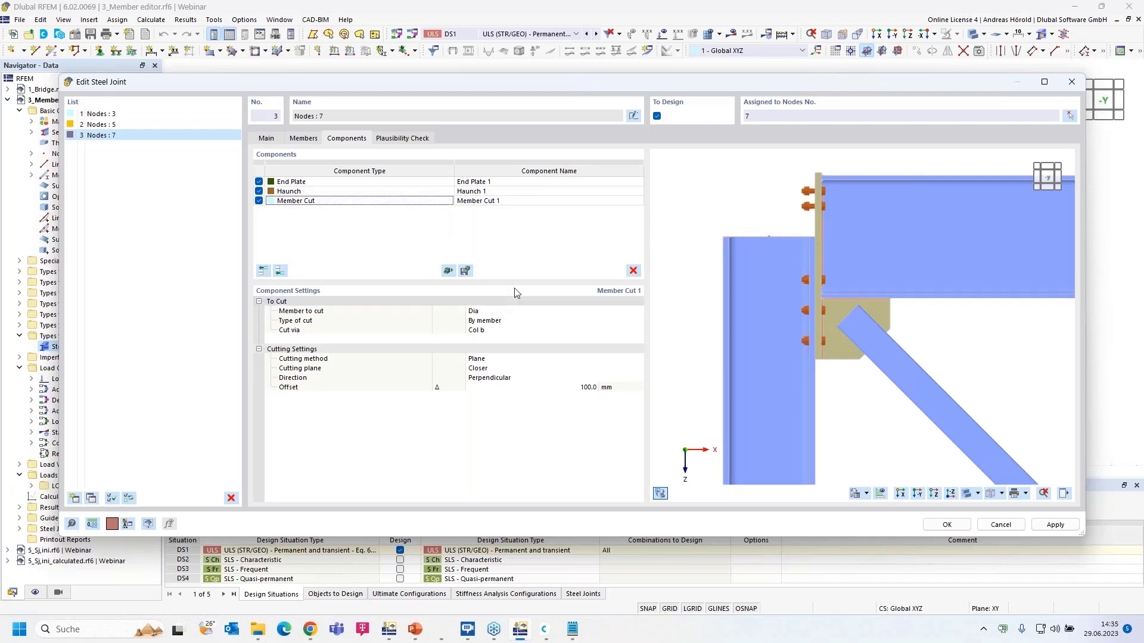
- Set the offset of Member Cut 1 on the diagonal to 240 mm
{"action": "left_click", "coordinate": [579, 388]}
{"action": "left_click", "coordinate": [580, 388]}
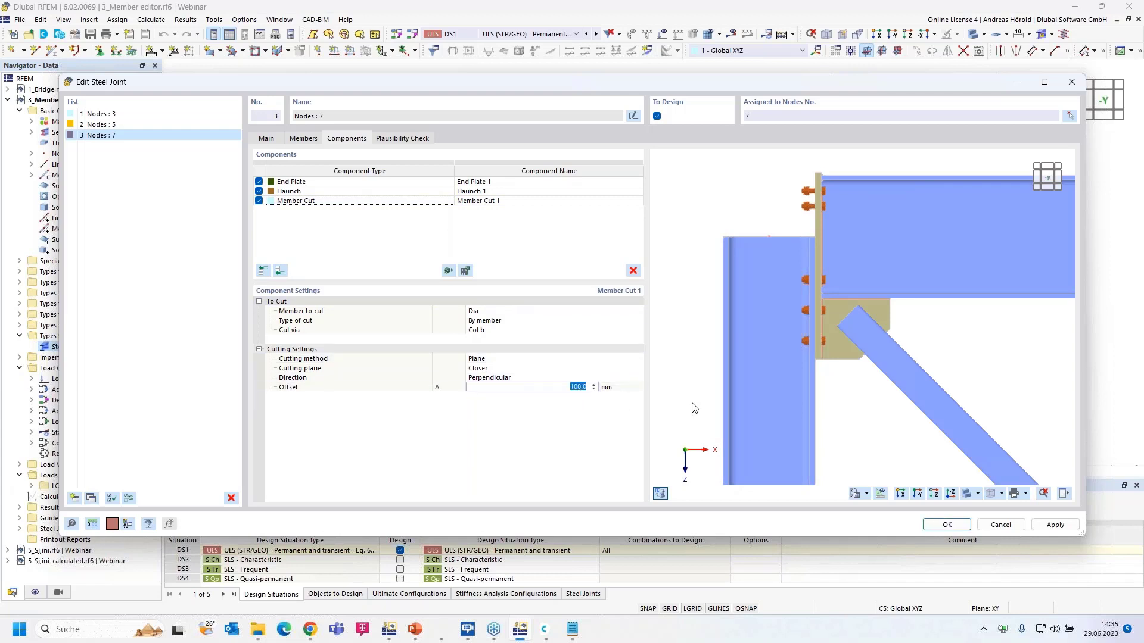
{"action": "type", "text": "240"}
{"action": "key", "text": "Return"}
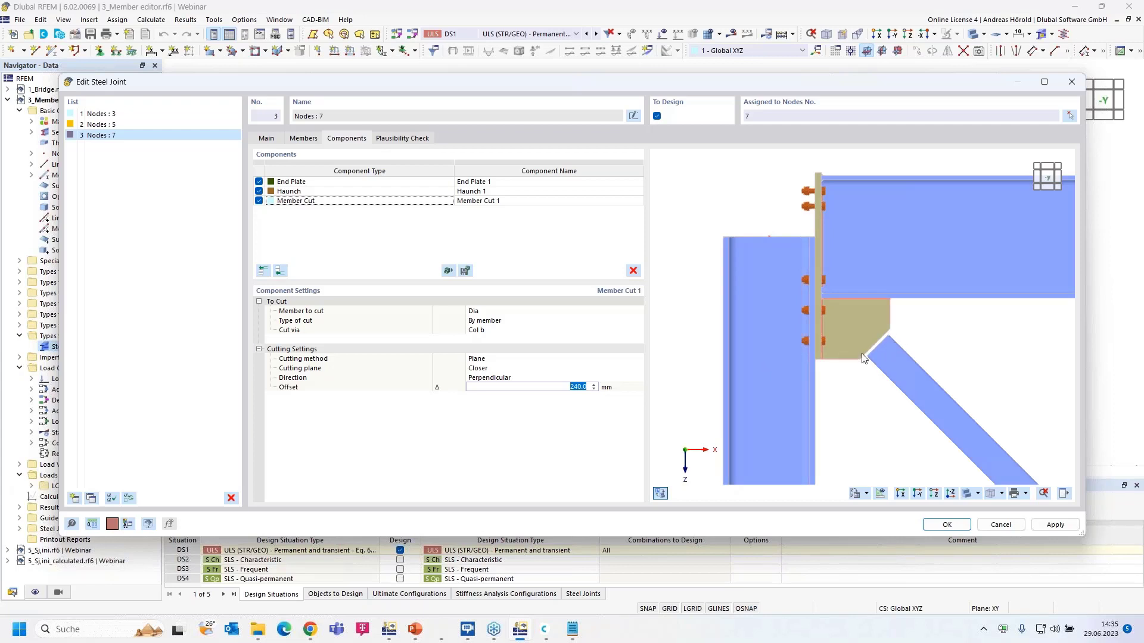
{"action": "scroll", "coordinate": [863, 358], "scroll_direction": "up", "scroll_amount": 1}
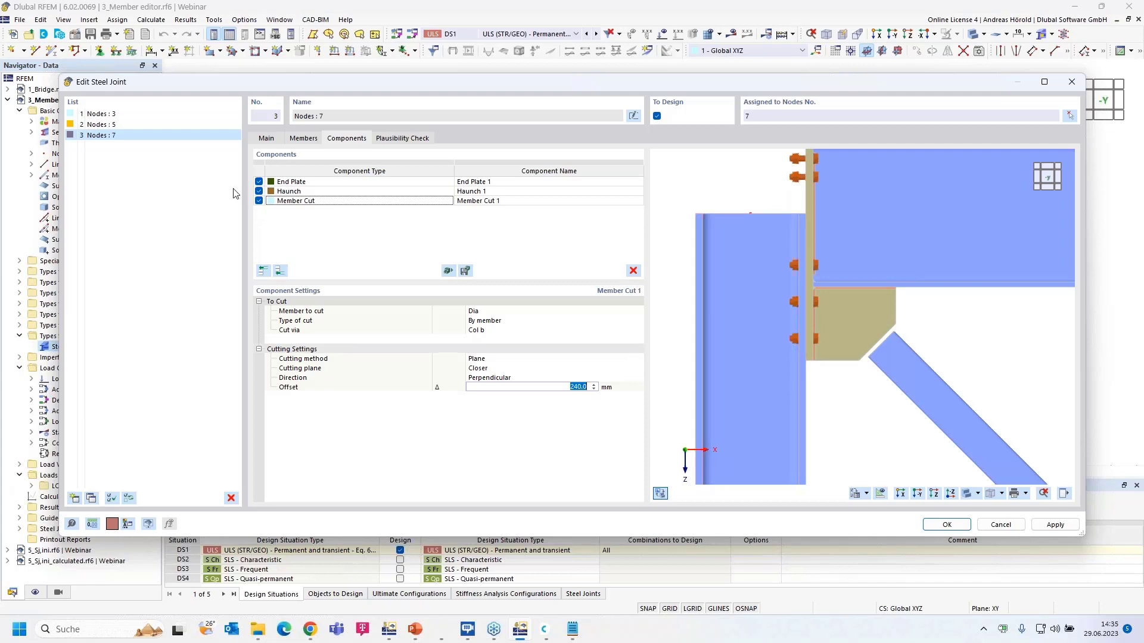
- Add a second Member Cut component after the existing one in the node 7 joint
{"action": "left_click", "coordinate": [280, 272]}
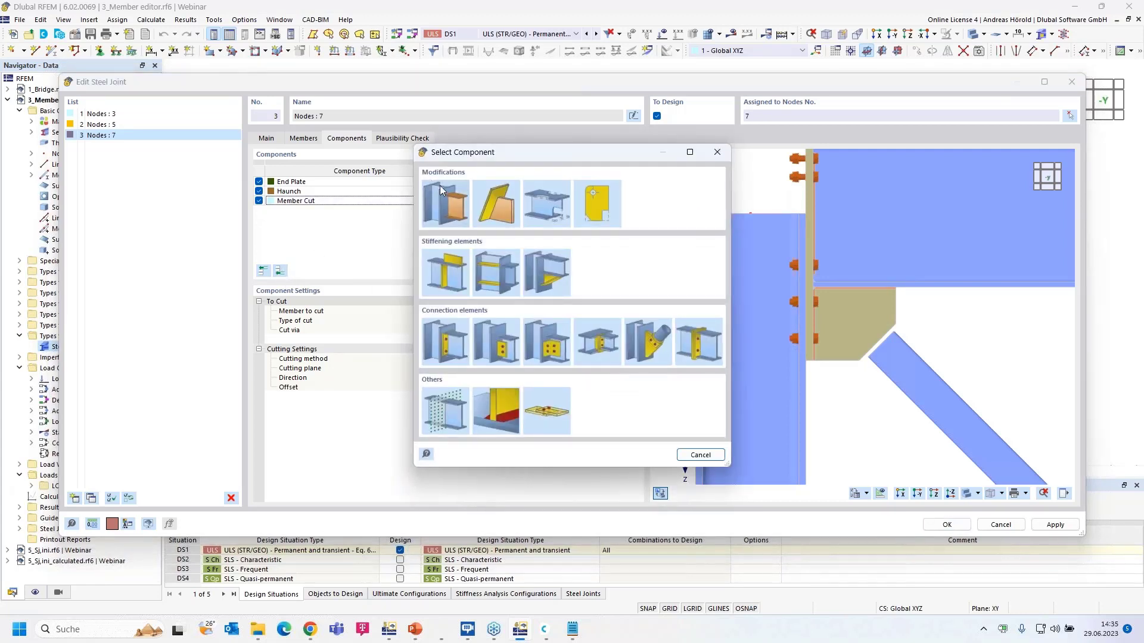
{"action": "left_click", "coordinate": [451, 204]}
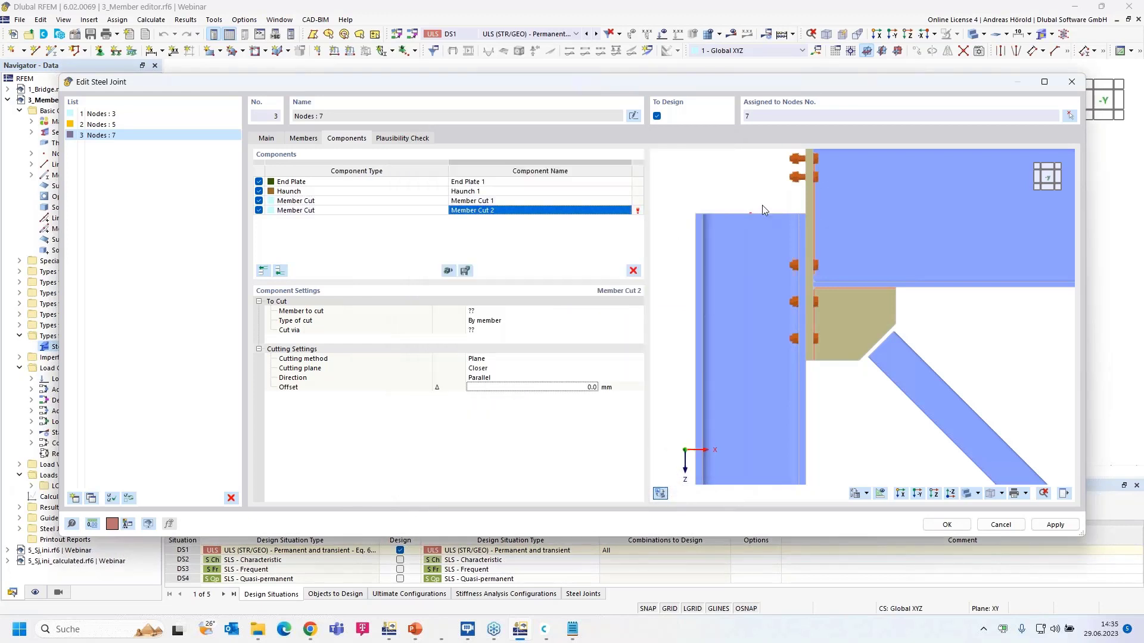
{"action": "scroll", "coordinate": [757, 205], "scroll_direction": "down", "scroll_amount": 3}
{"action": "middle_click_drag", "start_coordinate": [757, 205], "coordinate": [752, 249]}
{"action": "scroll", "coordinate": [752, 246], "scroll_direction": "up", "scroll_amount": 1}
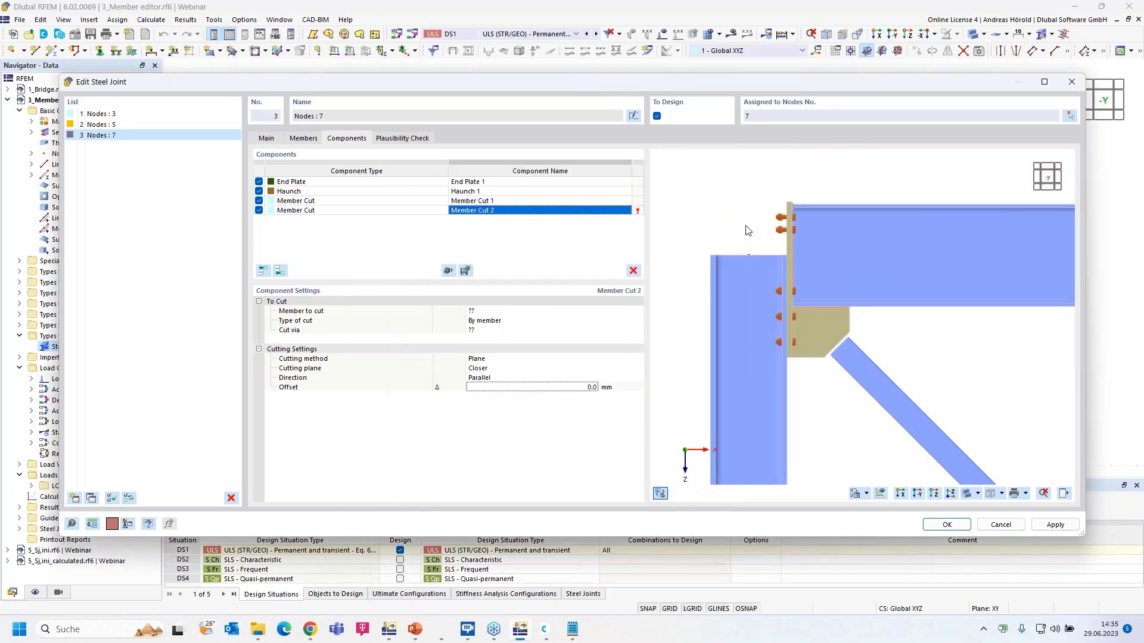
- Define Member Cut 2 to cut the column Col b by the horizontal member Hor
{"action": "left_click", "coordinate": [487, 312]}
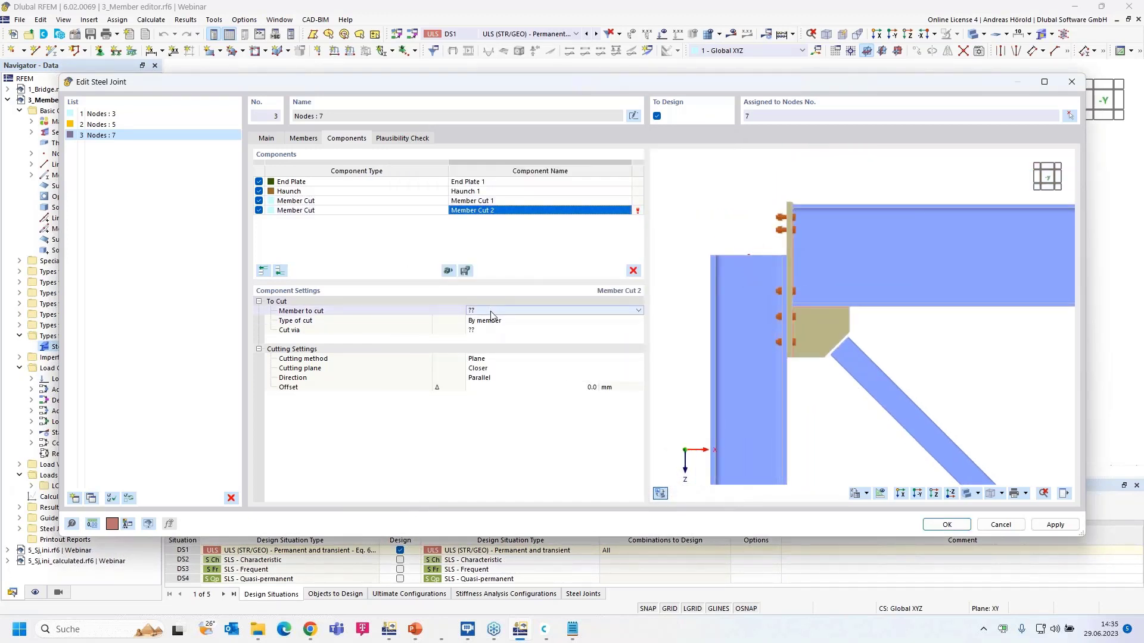
{"action": "left_click", "coordinate": [524, 311]}
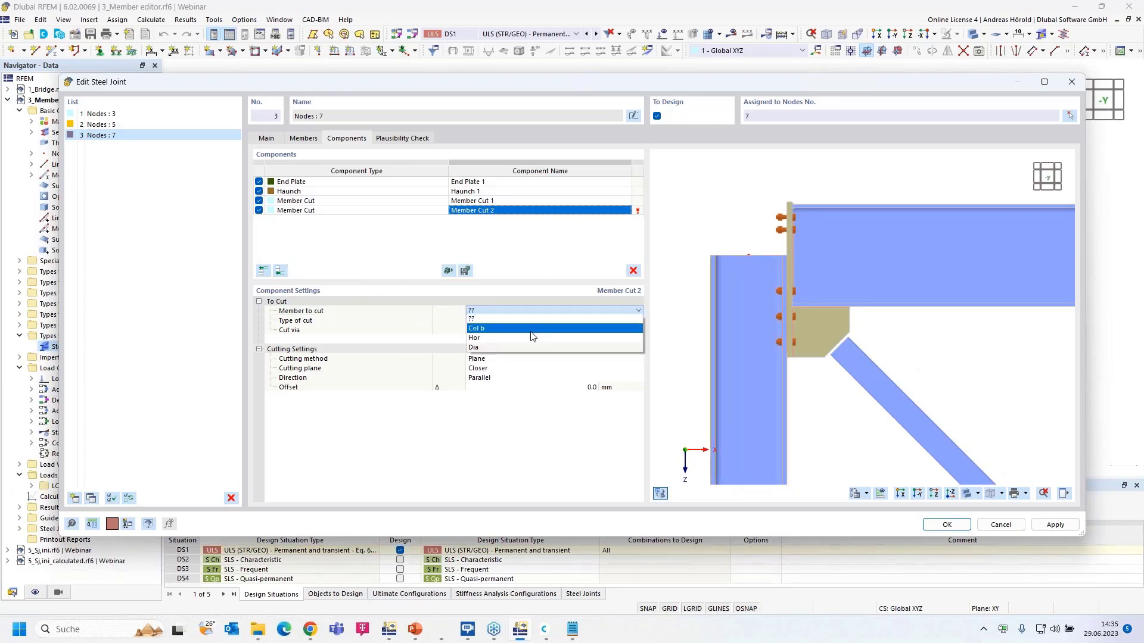
{"action": "left_click", "coordinate": [532, 328]}
{"action": "left_click", "coordinate": [521, 332]}
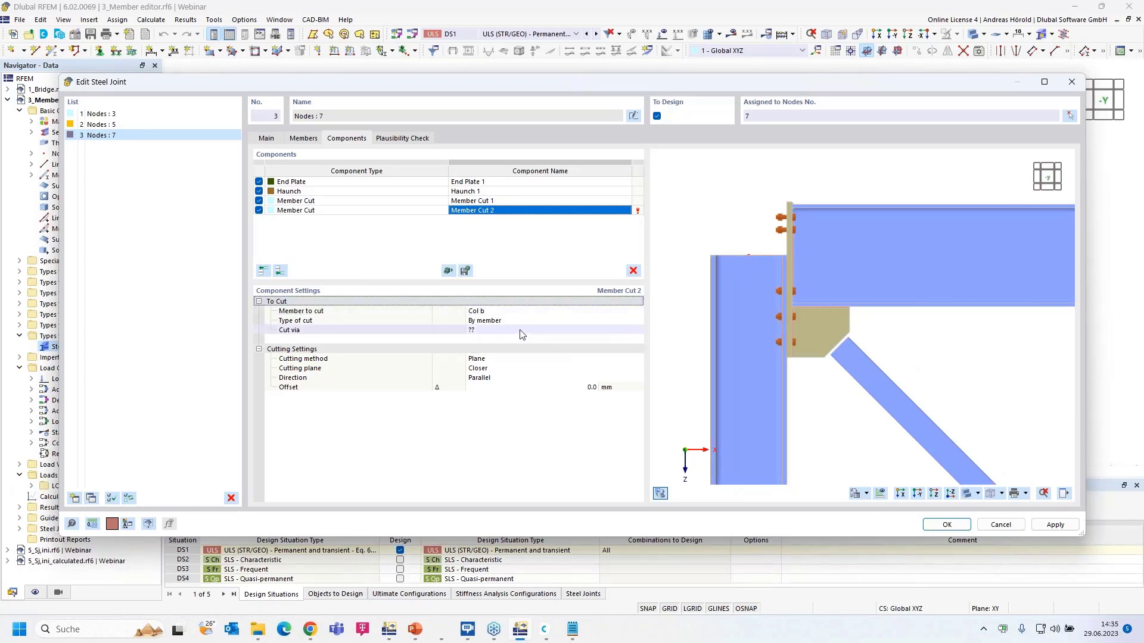
{"action": "left_click", "coordinate": [519, 330]}
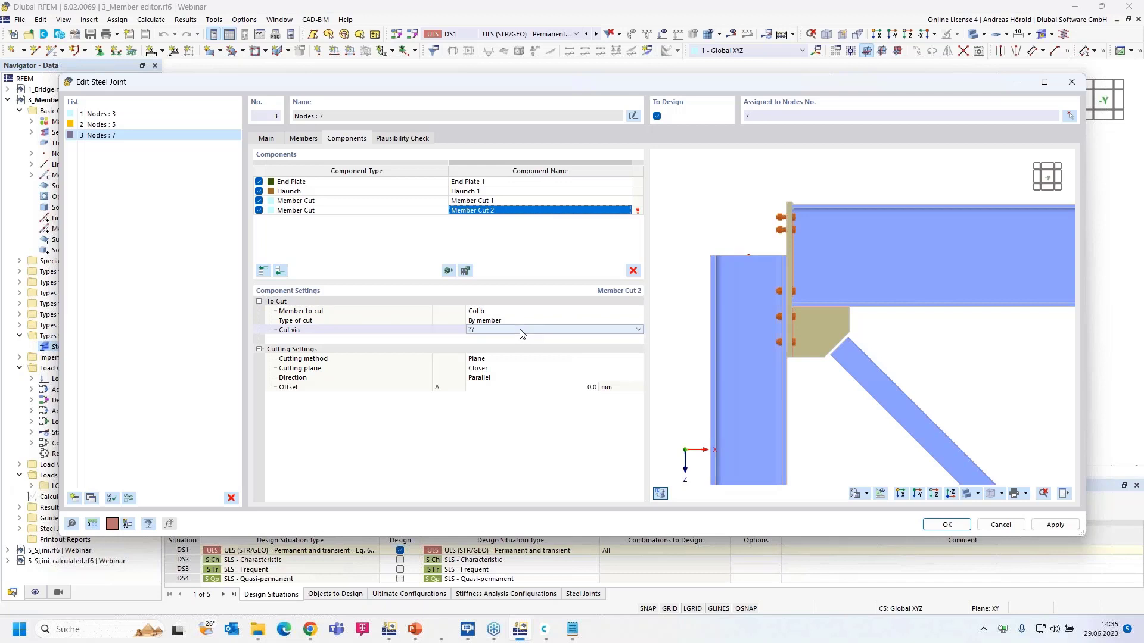
{"action": "left_click", "coordinate": [521, 329]}
{"action": "left_click", "coordinate": [513, 348]}
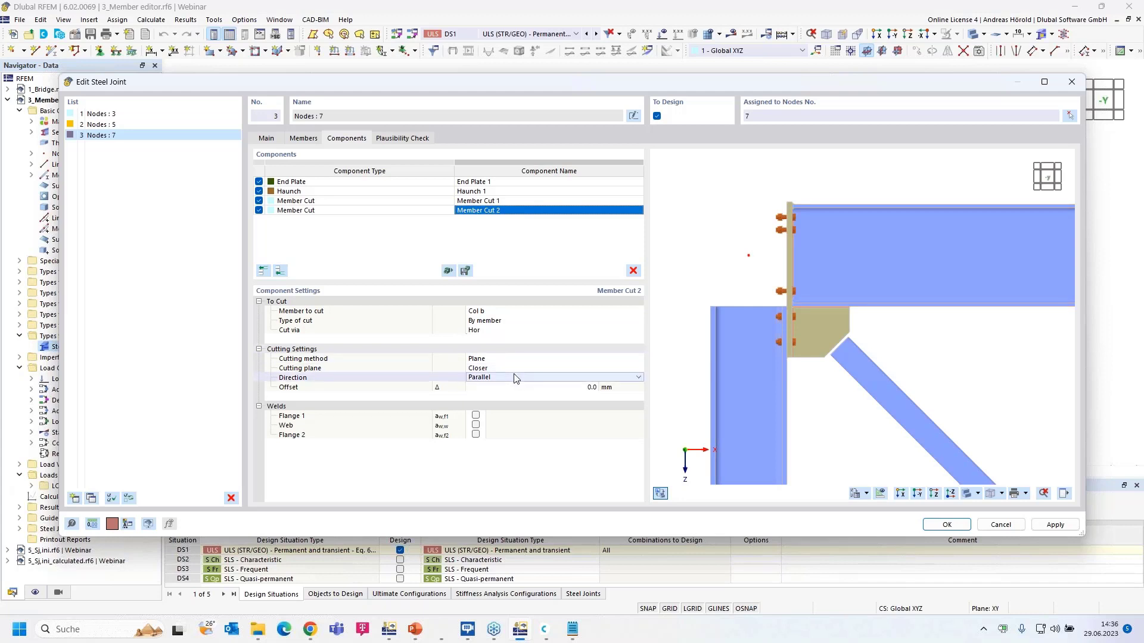
- Set the cutting plane of Member Cut 2 to Farther with an offset of -50 mm
{"action": "left_click", "coordinate": [517, 369]}
{"action": "left_click", "coordinate": [527, 367]}
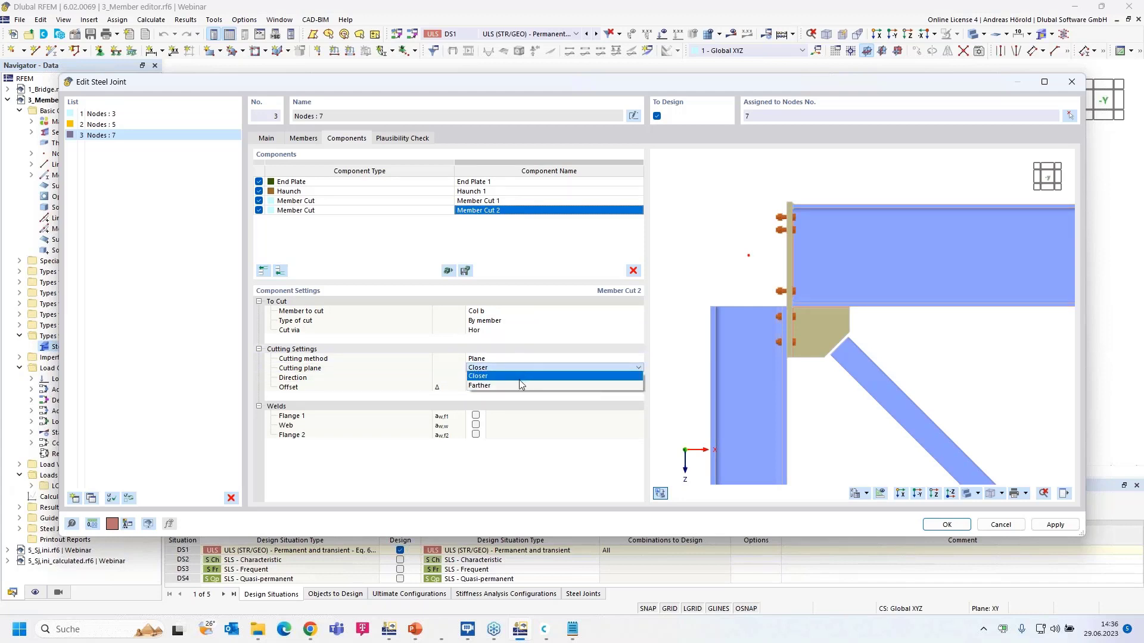
{"action": "left_click", "coordinate": [518, 384]}
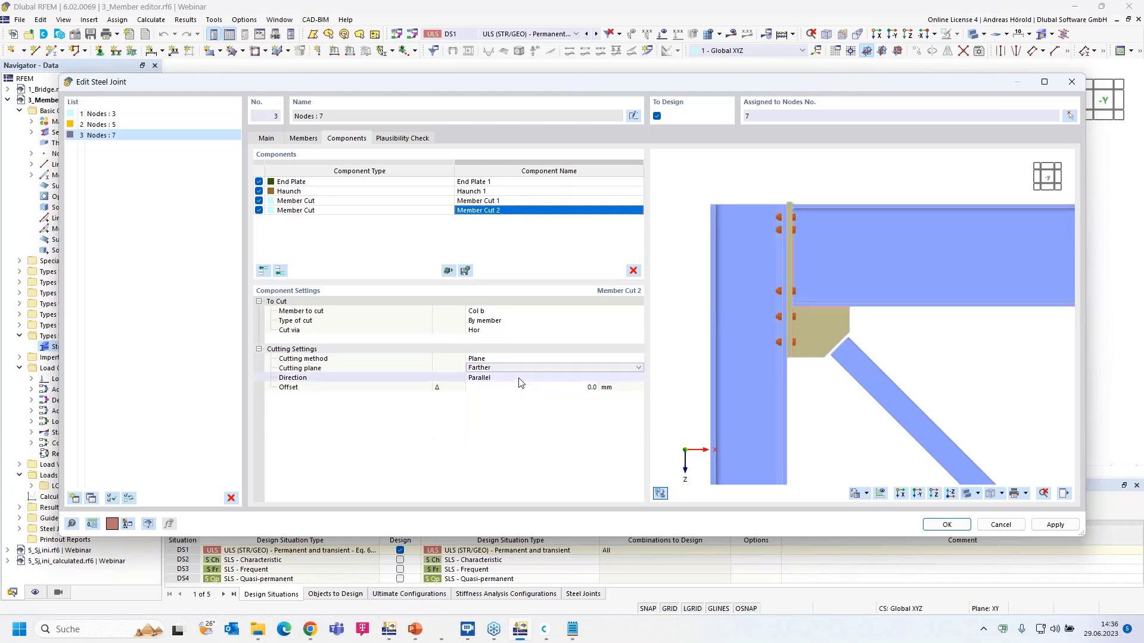
{"action": "left_click", "coordinate": [566, 386]}
{"action": "type", "text": "-50"}
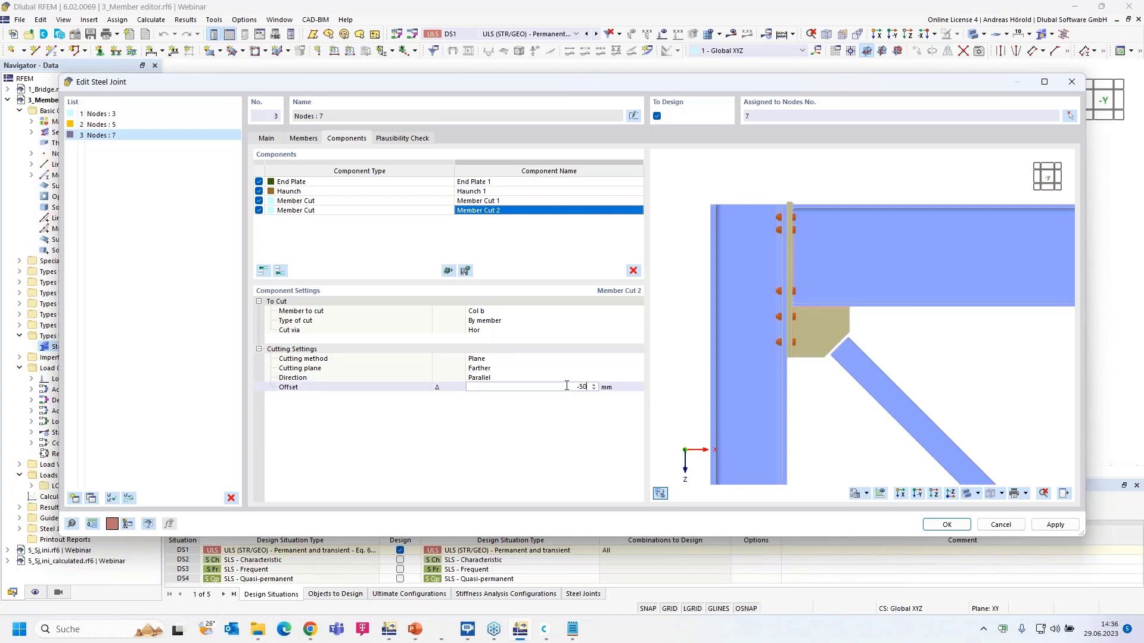
{"action": "key", "text": "Return"}
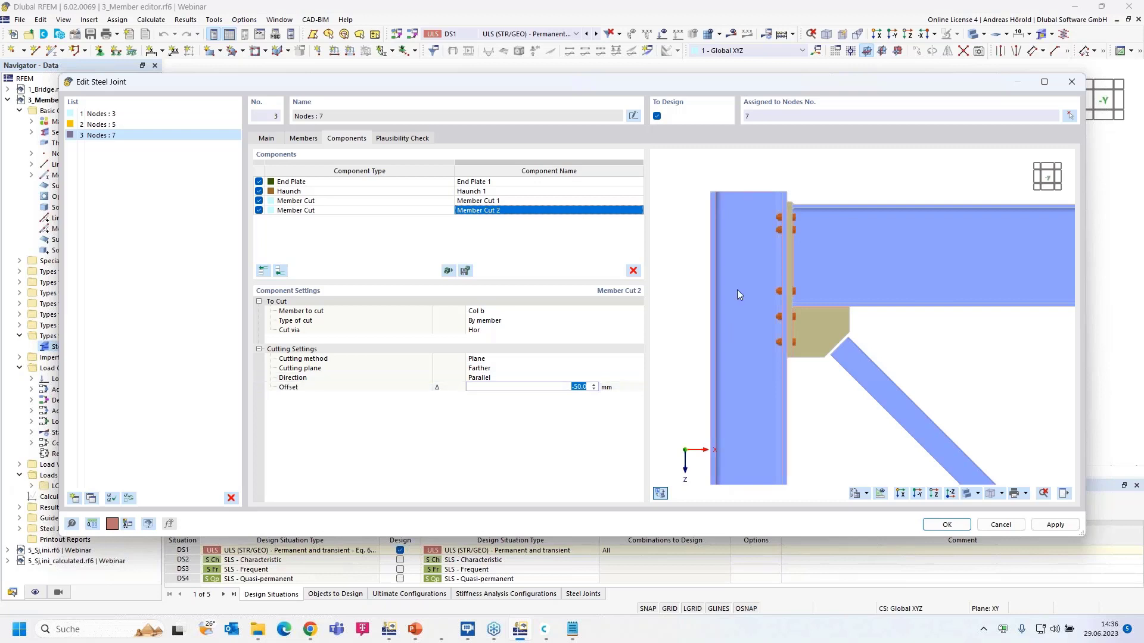
- Add a Plate component after Member Cut 2 in the node 7 joint
{"action": "scroll", "coordinate": [771, 183], "scroll_direction": "up", "scroll_amount": 3}
{"action": "scroll", "coordinate": [786, 206], "scroll_direction": "down", "scroll_amount": 2}
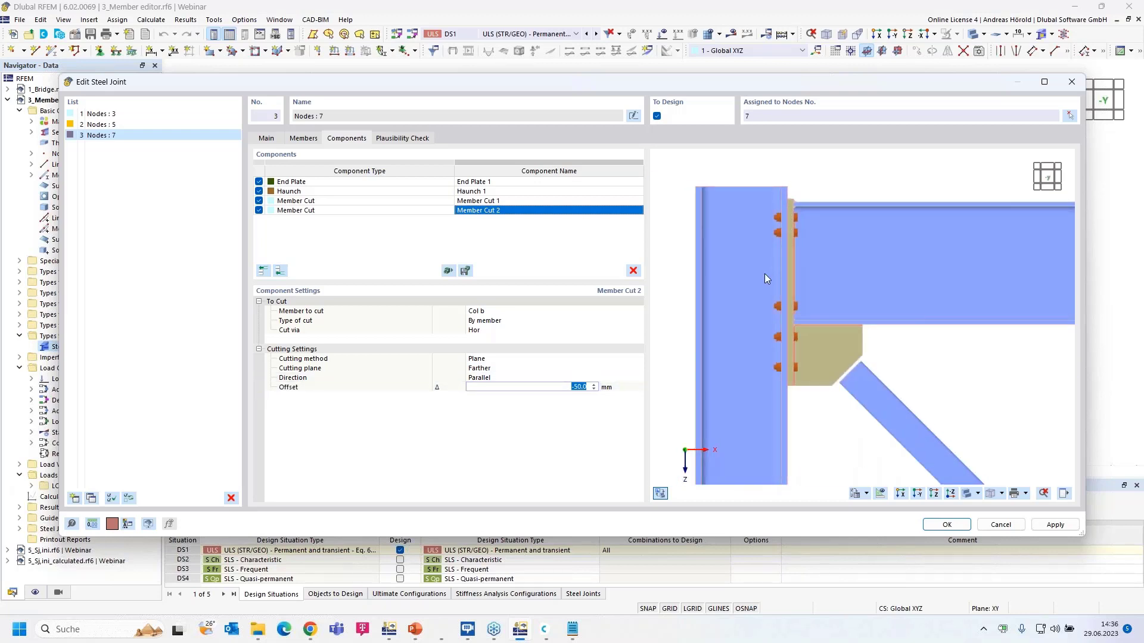
{"action": "scroll", "coordinate": [749, 322], "scroll_direction": "down", "scroll_amount": 1}
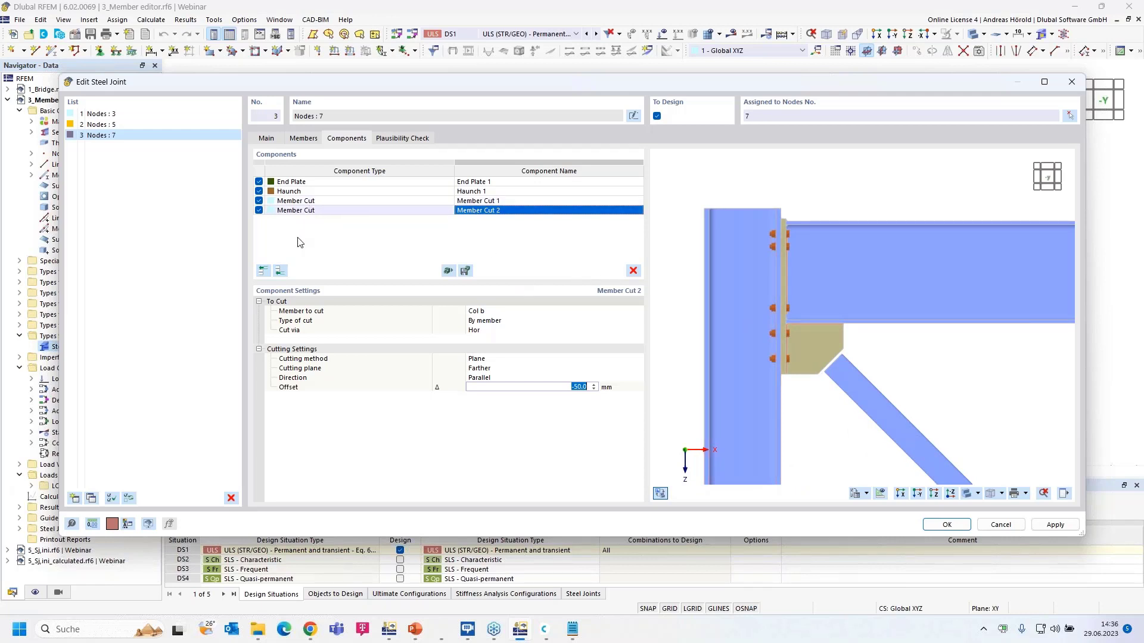
{"action": "left_click", "coordinate": [279, 272]}
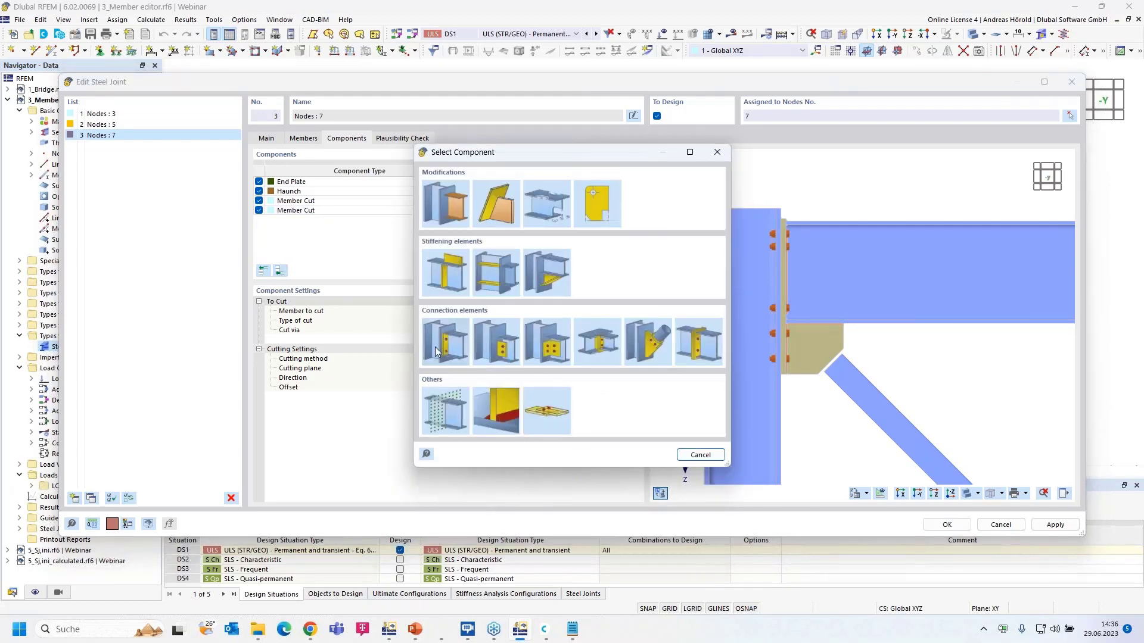
{"action": "double_click", "coordinate": [446, 266]}
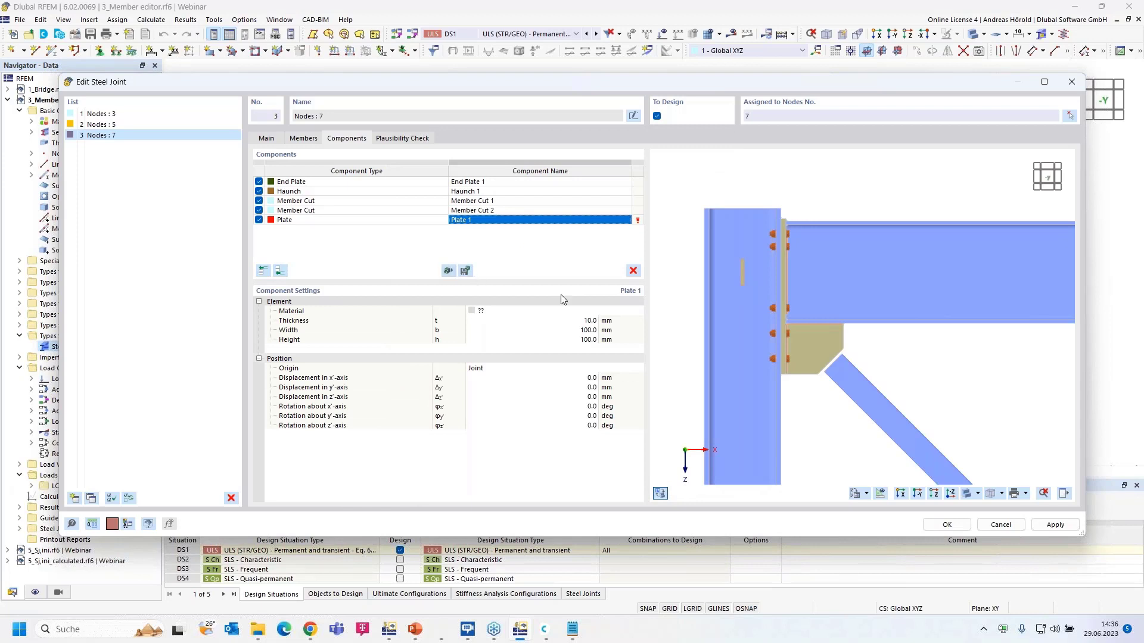
{"action": "scroll", "coordinate": [842, 353], "scroll_direction": "up", "scroll_amount": 3}
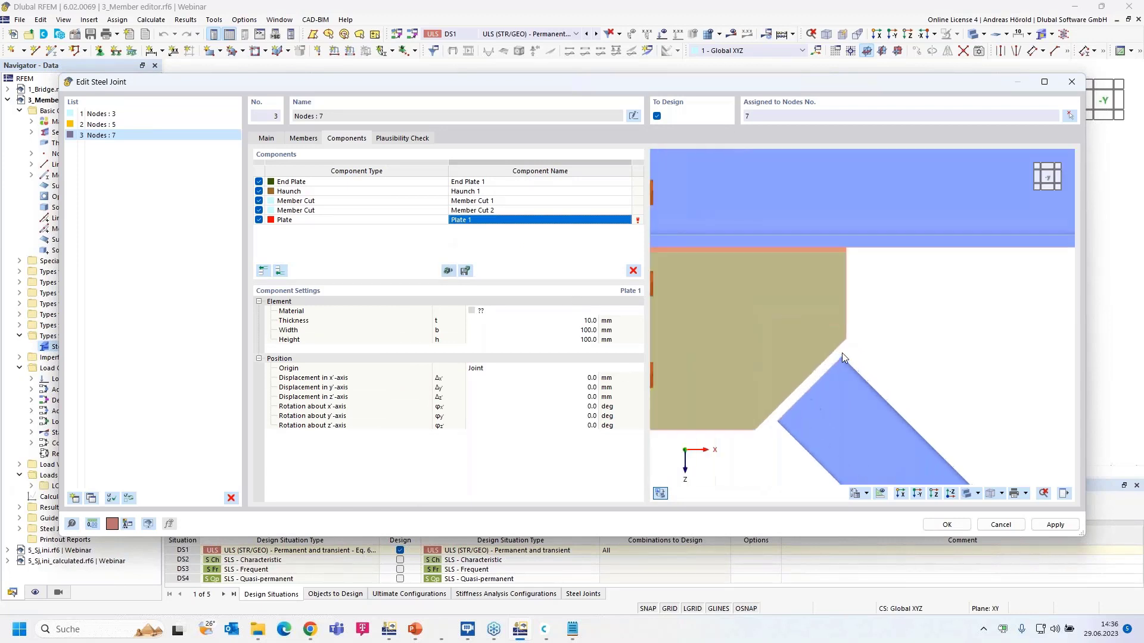
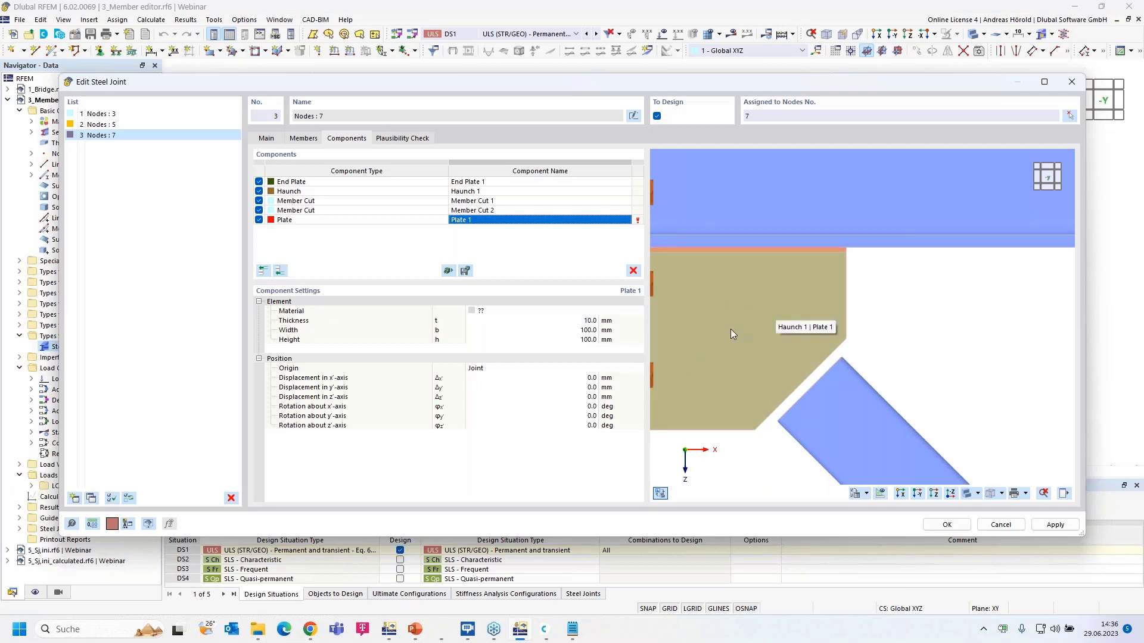
{"action": "scroll", "coordinate": [727, 332], "scroll_direction": "down", "scroll_amount": 3}
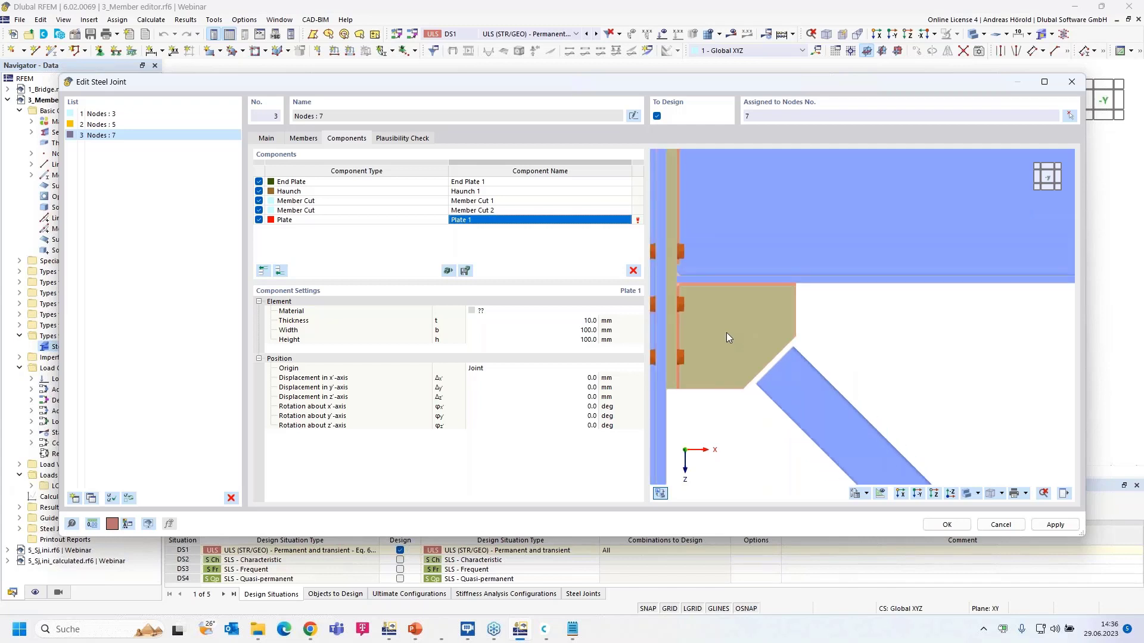
- Assign the material 1 - S355H to the new Plate 1 component
{"action": "middle_click_drag", "start_coordinate": [727, 332], "coordinate": [814, 347]}
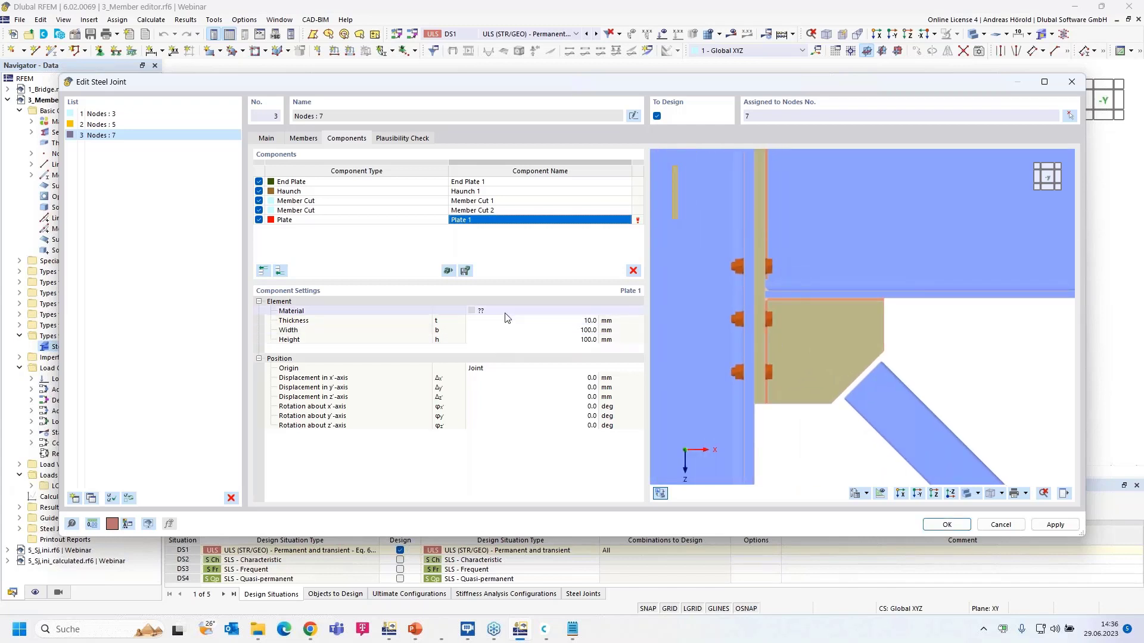
{"action": "left_click", "coordinate": [503, 311]}
{"action": "left_click", "coordinate": [516, 311]}
{"action": "left_click", "coordinate": [517, 318]}
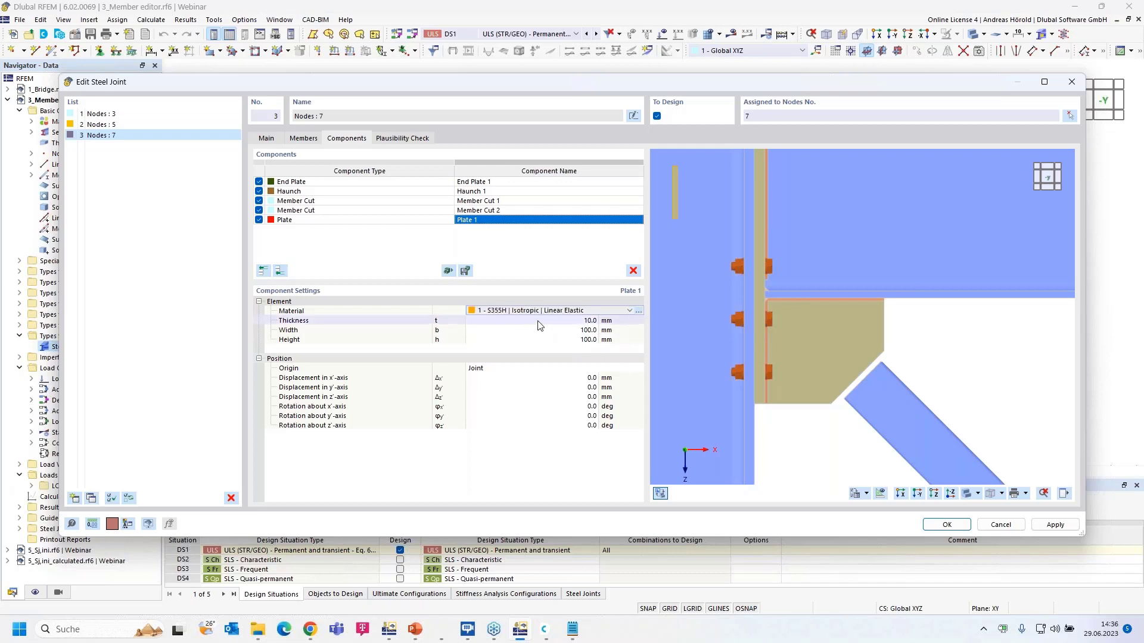
- Size Plate 1 with a thickness of 5 mm, a width of 260 mm and a height of 120 mm
{"action": "left_click", "coordinate": [580, 321]}
{"action": "type", "text": "5"}
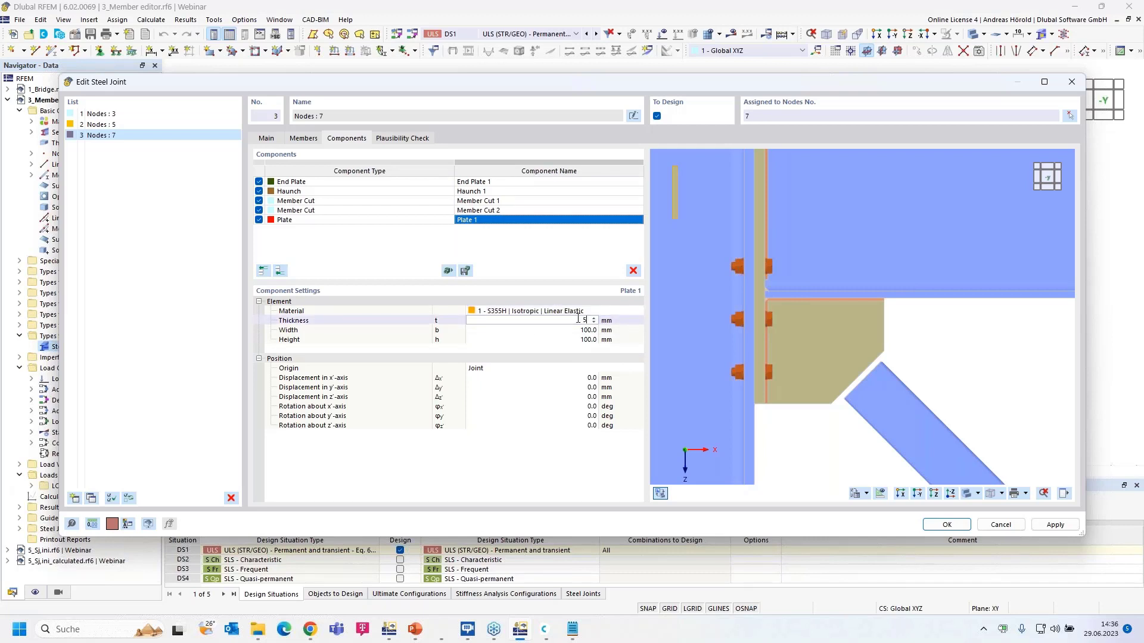
{"action": "key", "text": "Tab"}
{"action": "type", "text": "260"}
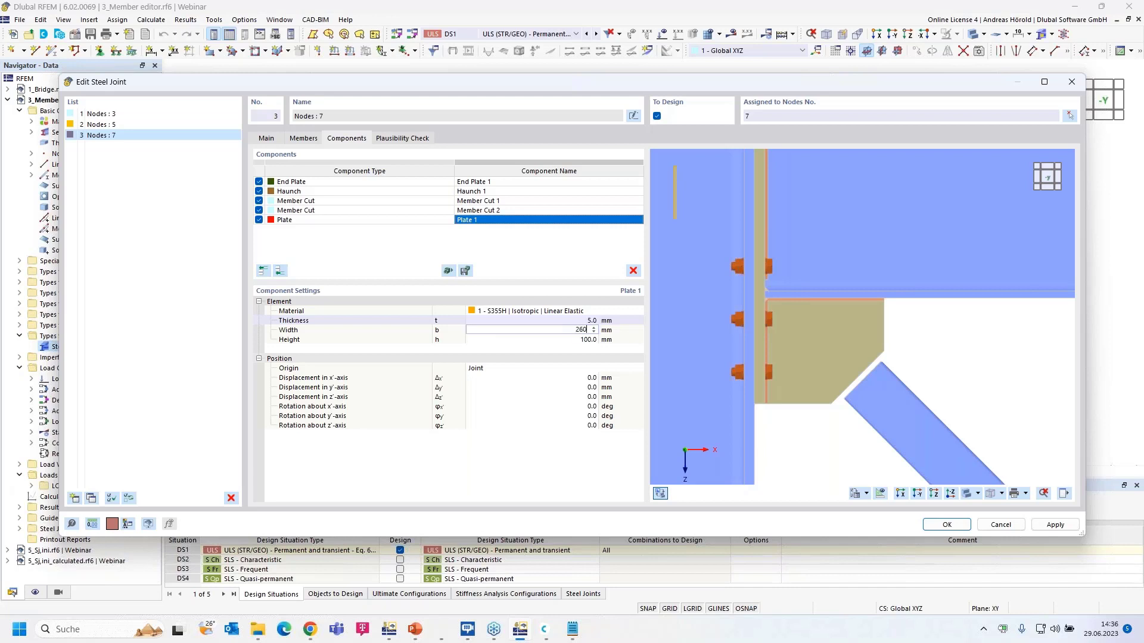
{"action": "key", "text": "Tab"}
{"action": "type", "text": "12"}
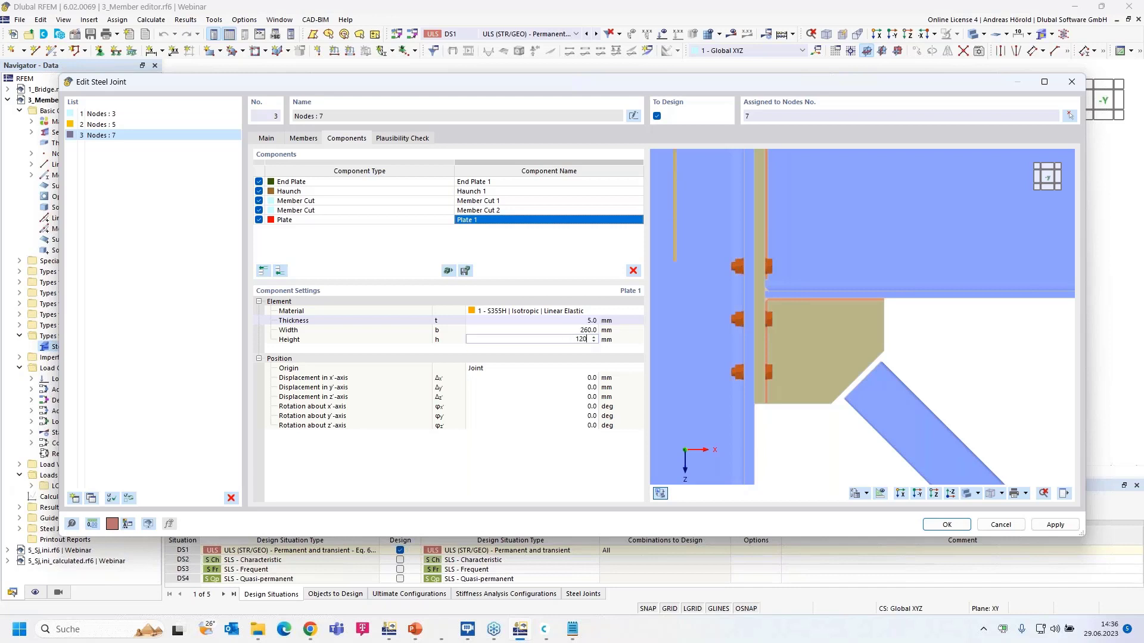
{"action": "key", "text": "Tab"}
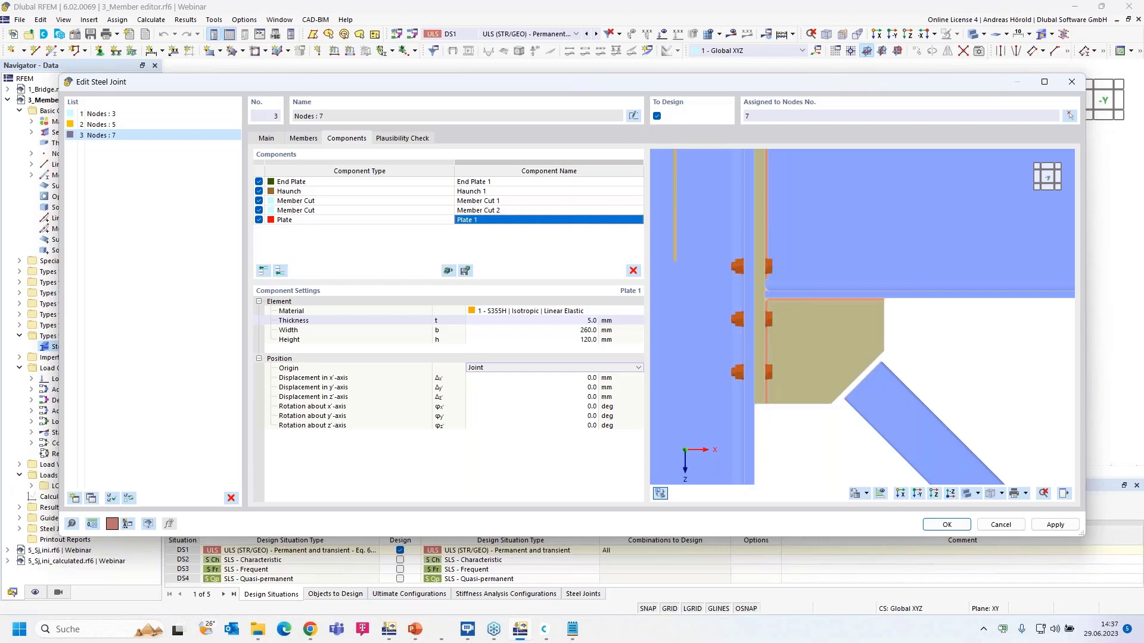
- Set the position origin of Plate 1 to Plate, referencing Haunch 1 | Plate 1
{"action": "left_click", "coordinate": [573, 366]}
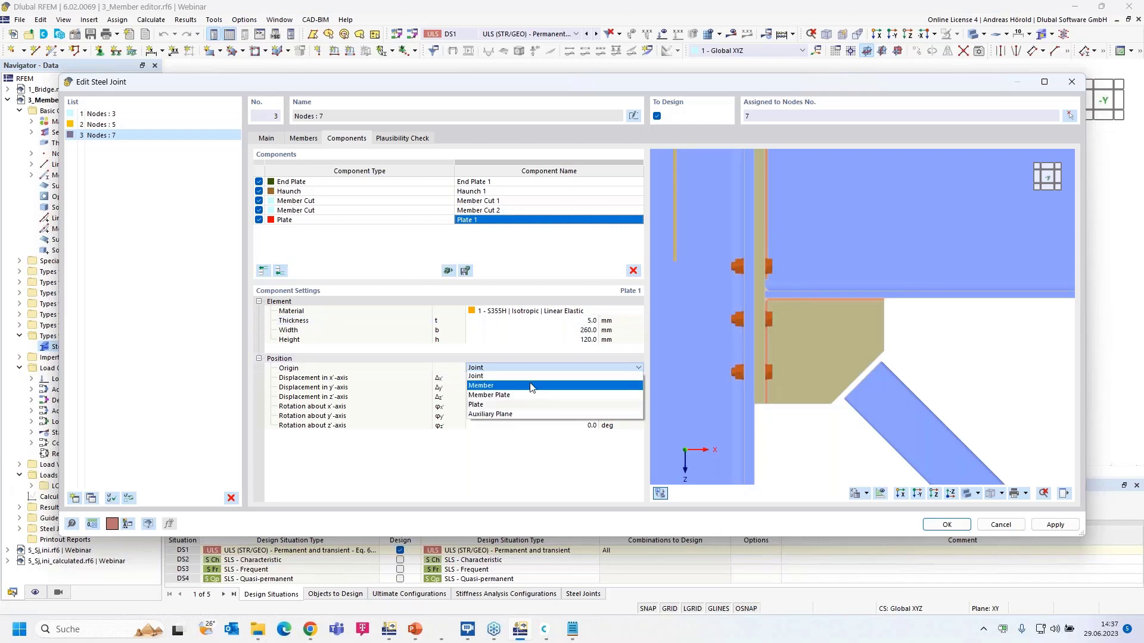
{"action": "left_click", "coordinate": [523, 405]}
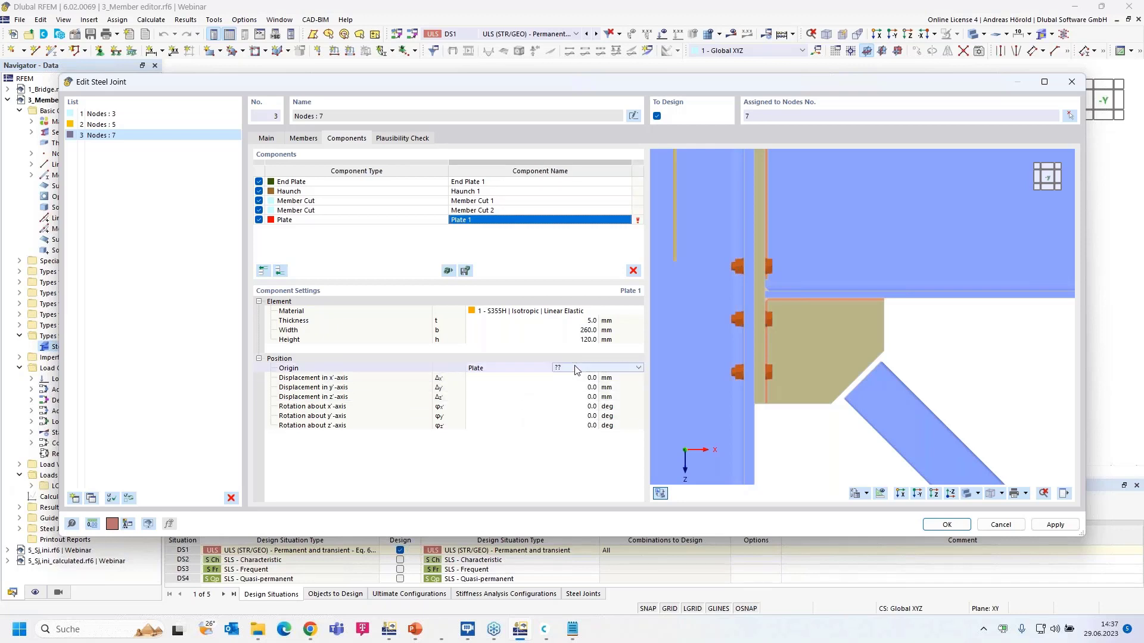
{"action": "left_click", "coordinate": [633, 371]}
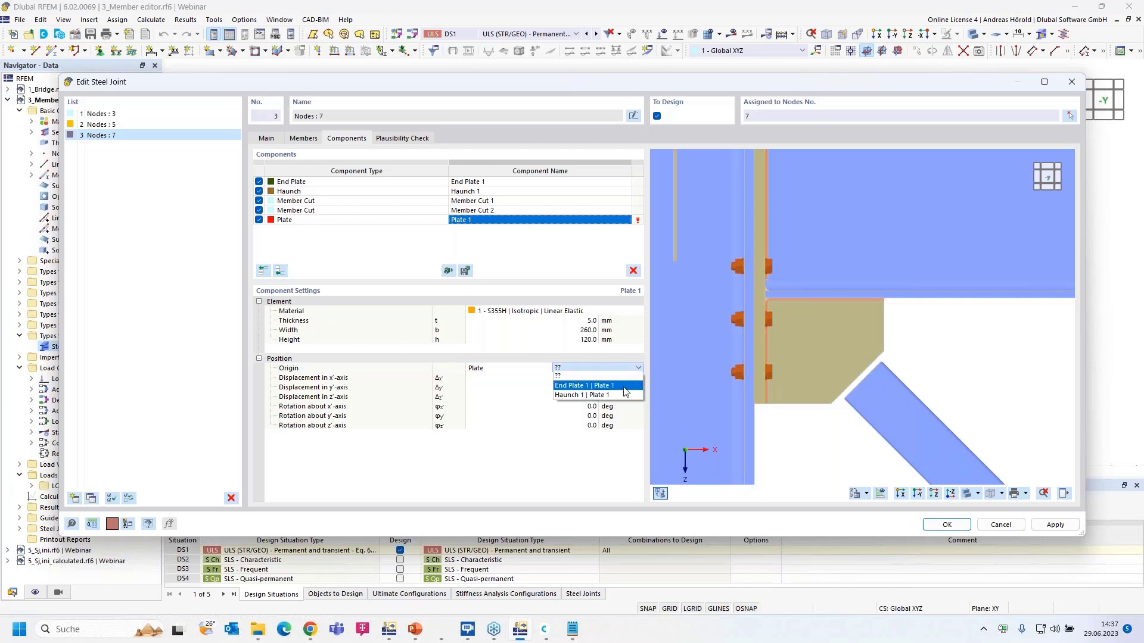
{"action": "left_click", "coordinate": [621, 393]}
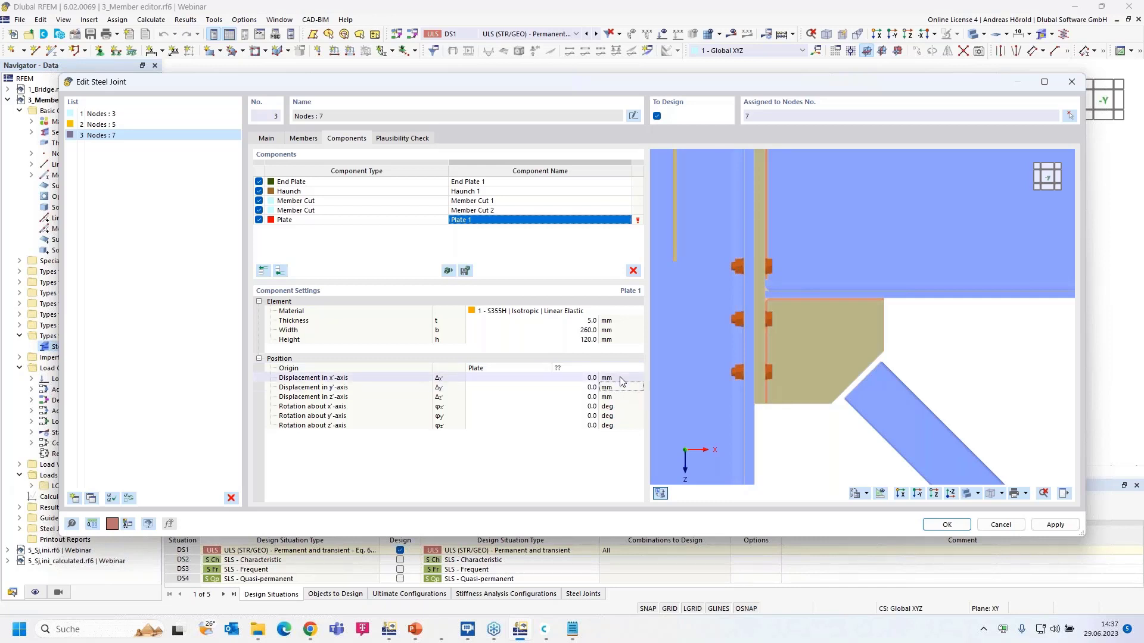
{"action": "left_click", "coordinate": [638, 371]}
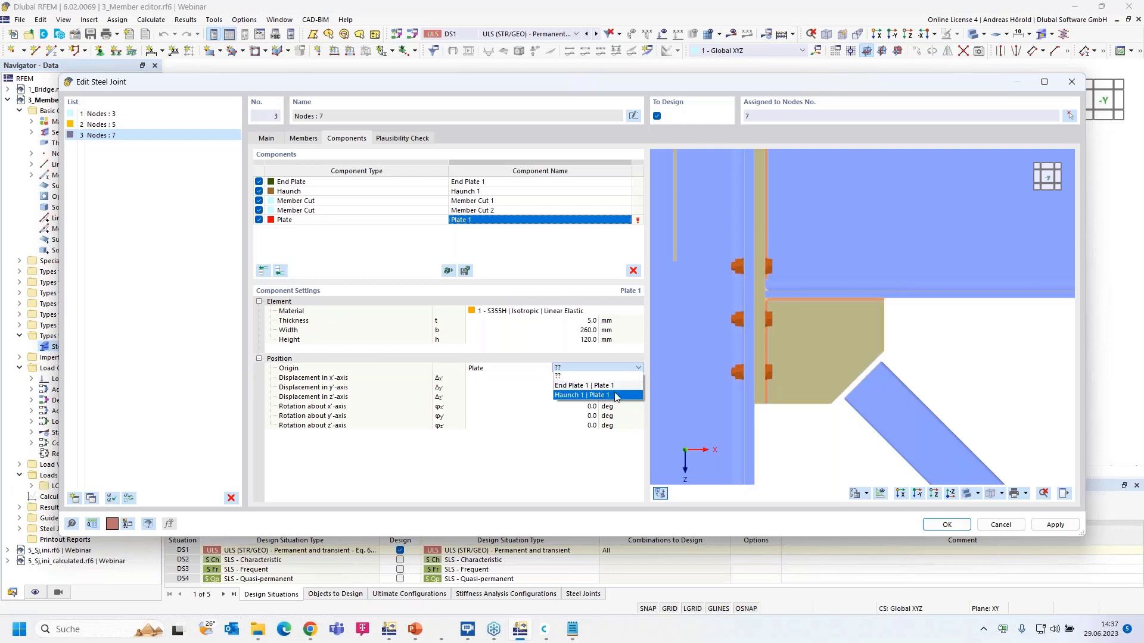
{"action": "left_click", "coordinate": [616, 396]}
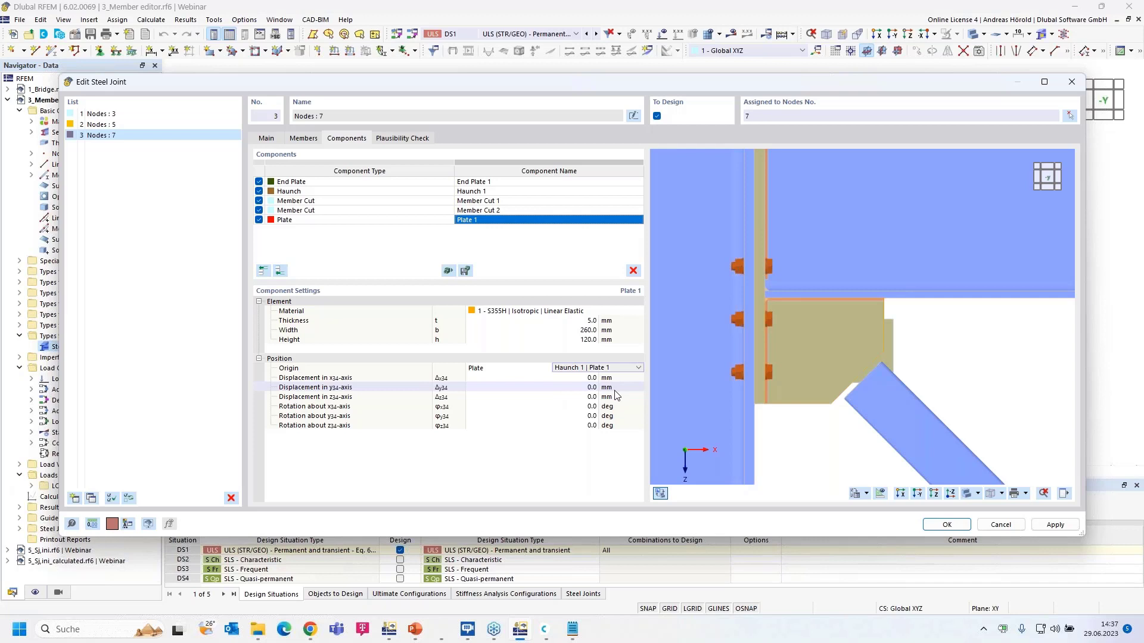
- Displace Plate 1 from the haunch plate by 63 mm in x, 45 mm in y and 7.5 mm in z
{"action": "left_click", "coordinate": [586, 378]}
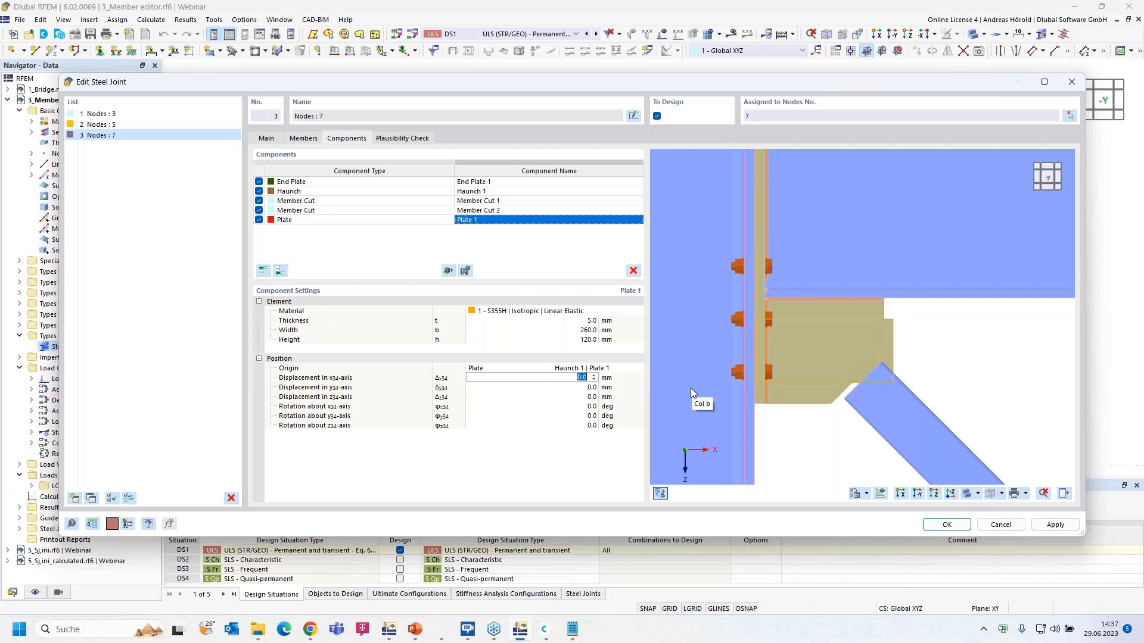
{"action": "type", "text": "63"}
{"action": "key", "text": "Tab"}
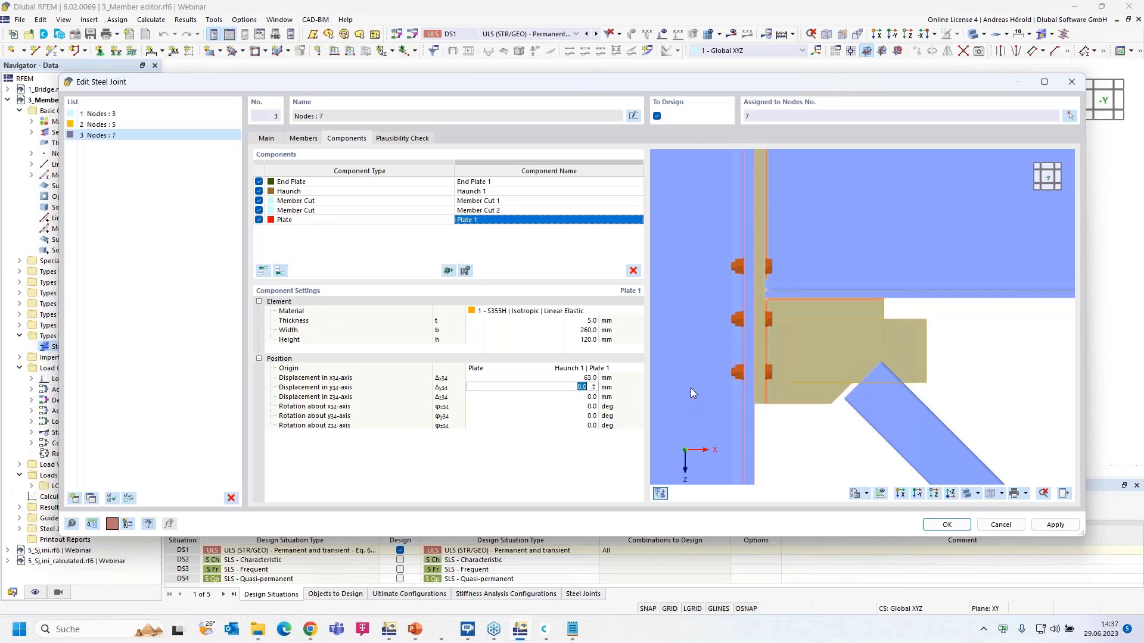
{"action": "type", "text": "45"}
{"action": "key", "text": "Tab"}
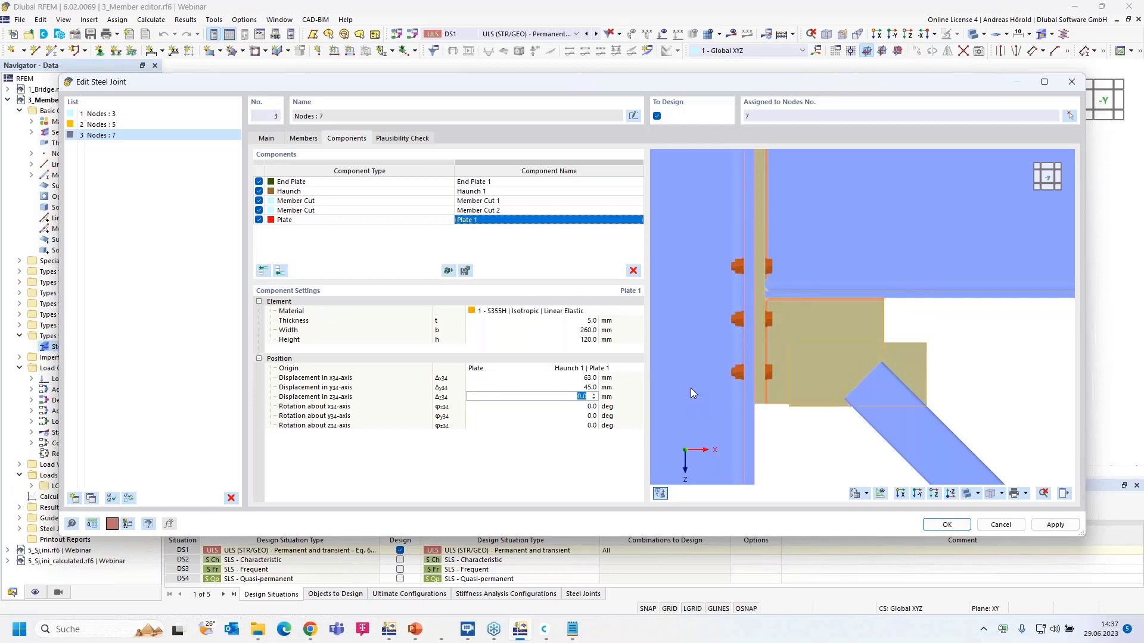
{"action": "type", "text": "7.5"}
{"action": "key", "text": "Tab"}
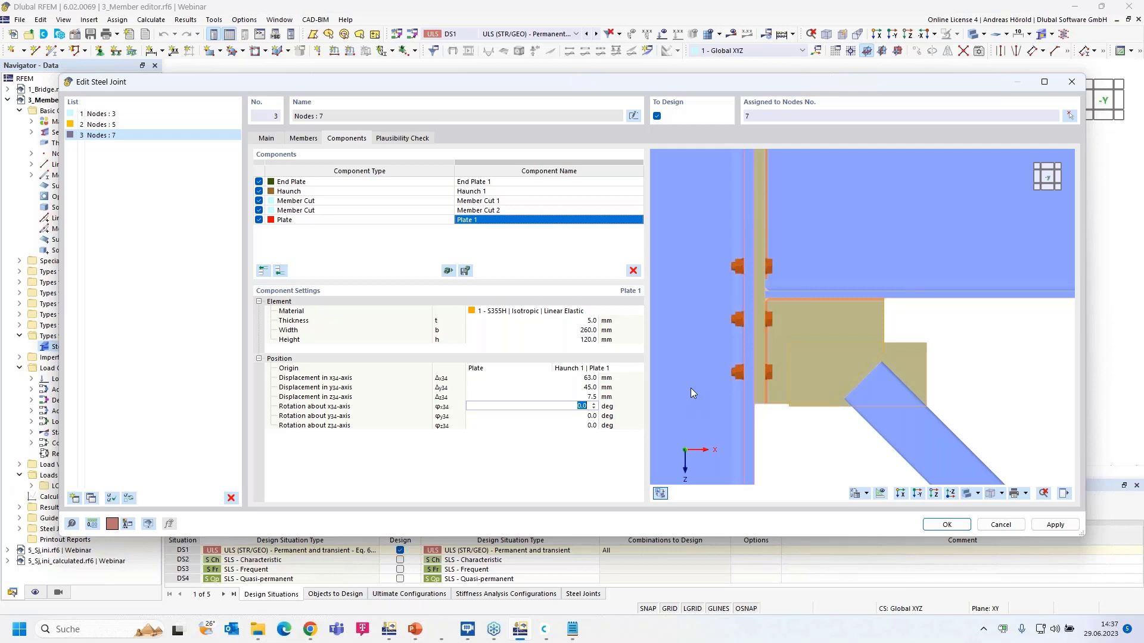
- Rotate Plate 1 by 45 degrees about its z-axis
{"action": "key", "text": "Tab"}
{"action": "key", "text": "Tab"}
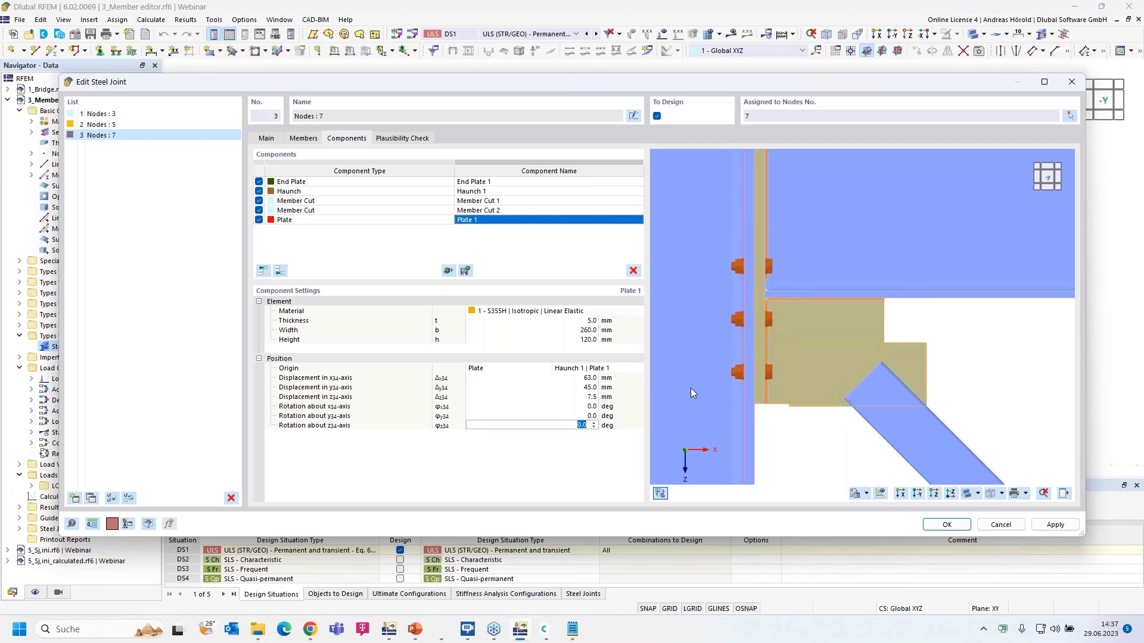
{"action": "type", "text": "45"}
{"action": "key", "text": "Return"}
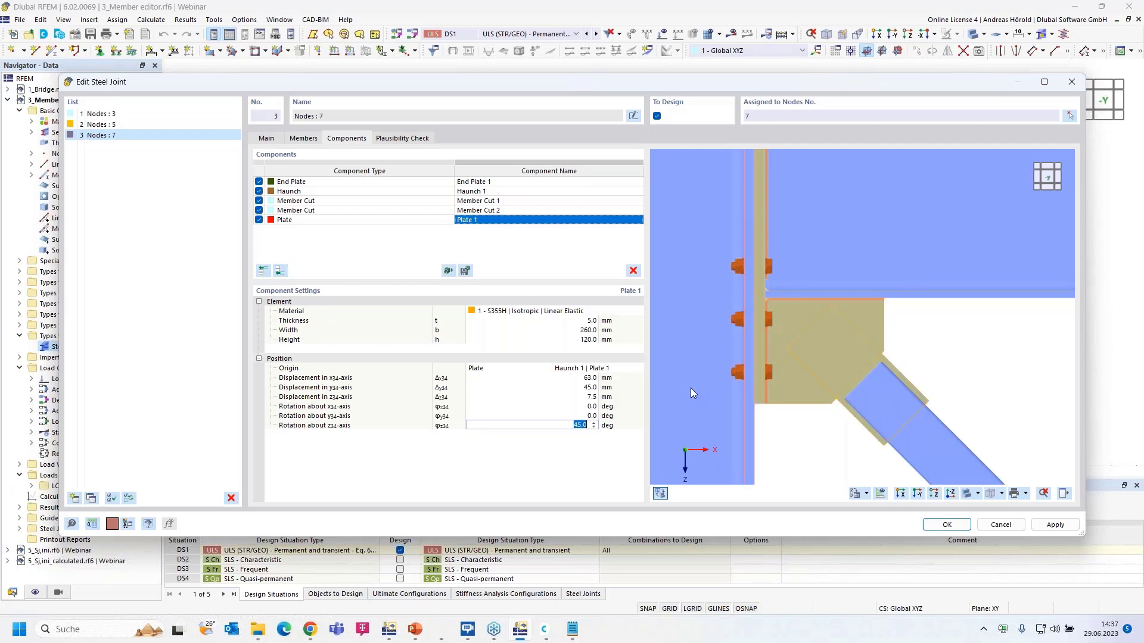
- Examine from several angles how Plate 1 sits against the haunch plate and inside the diagonal
{"action": "middle_click_drag", "start_coordinate": [1009, 359], "coordinate": [852, 382], "text": "ctrl"}
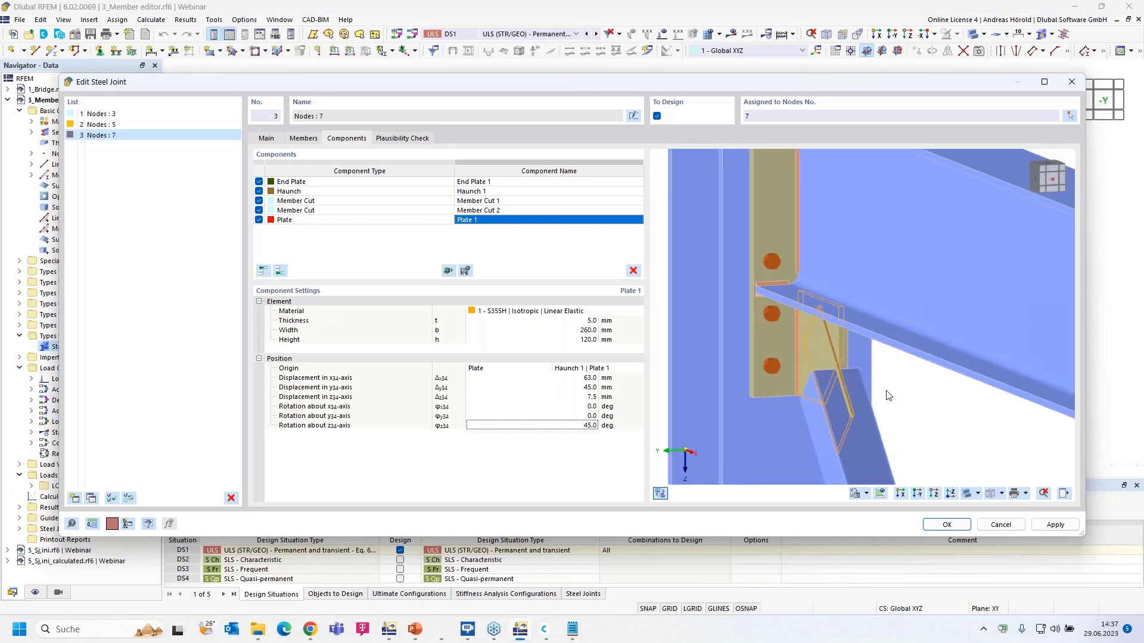
{"action": "scroll", "coordinate": [888, 396], "scroll_direction": "up", "scroll_amount": 3}
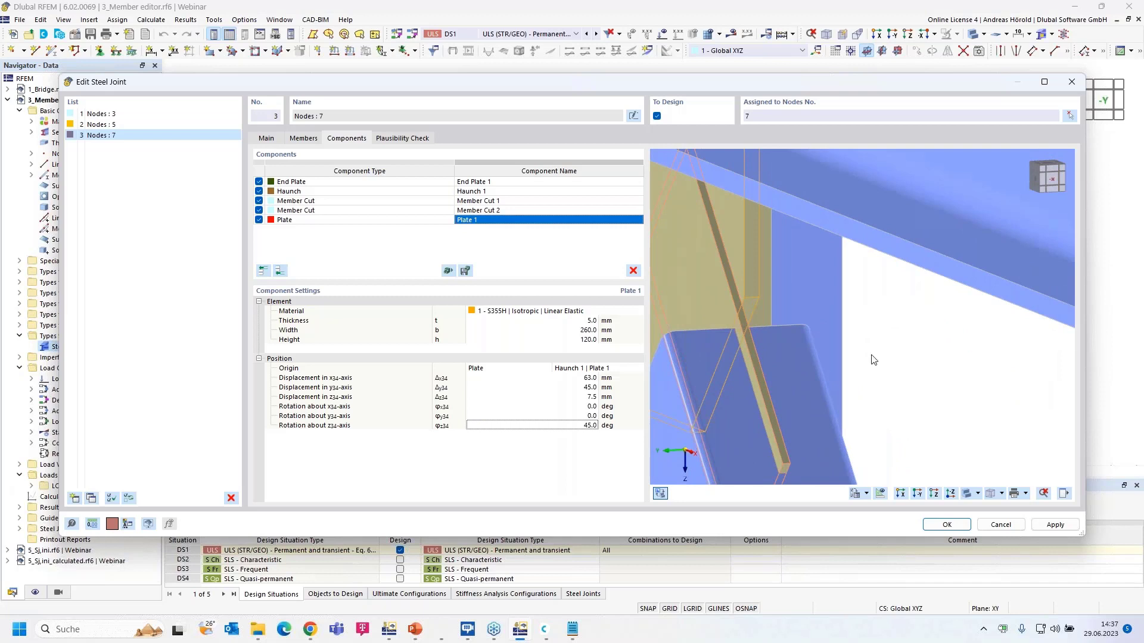
{"action": "middle_click_drag", "start_coordinate": [900, 377], "coordinate": [1027, 374], "text": "ctrl"}
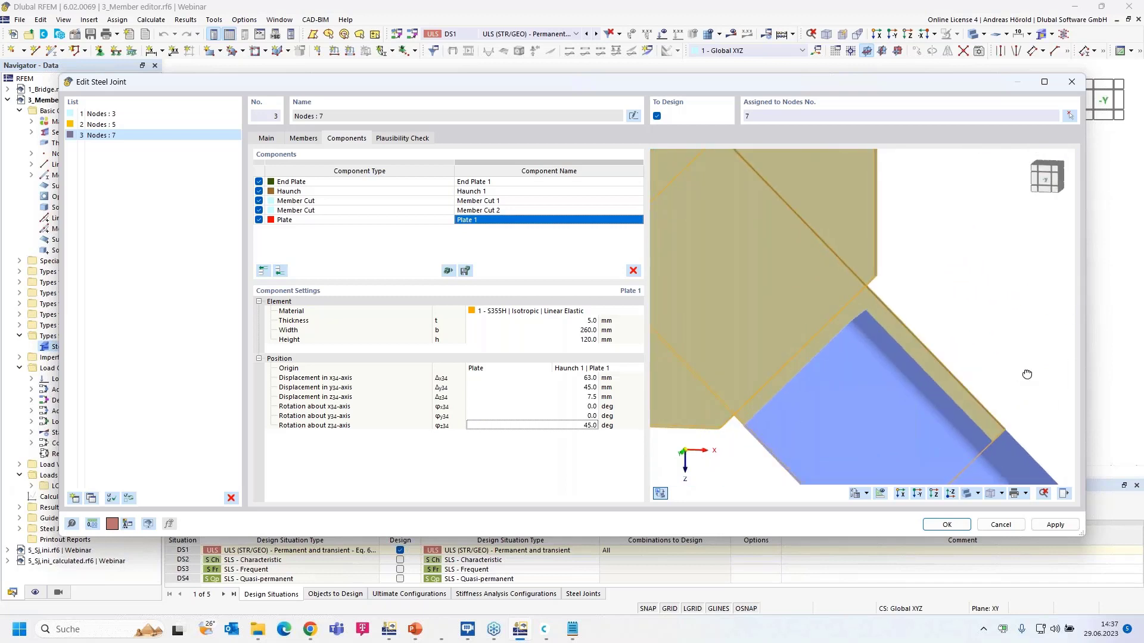
{"action": "scroll", "coordinate": [1027, 374], "scroll_direction": "down", "scroll_amount": 5}
{"action": "scroll", "coordinate": [1025, 371], "scroll_direction": "down", "scroll_amount": 5}
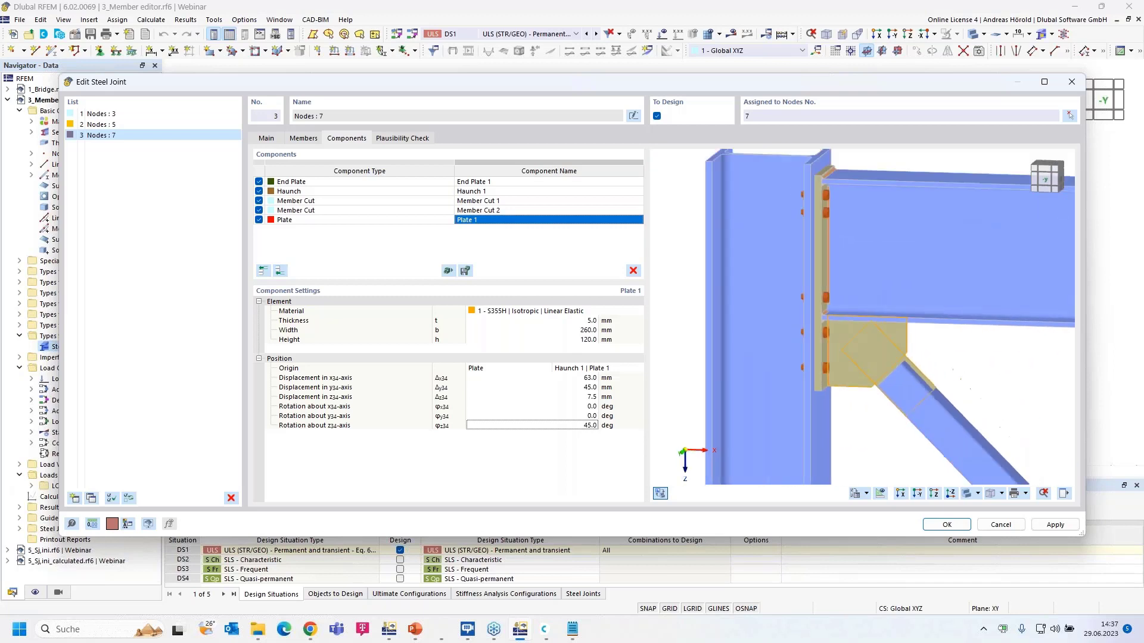
{"action": "scroll", "coordinate": [910, 391], "scroll_direction": "up", "scroll_amount": 6}
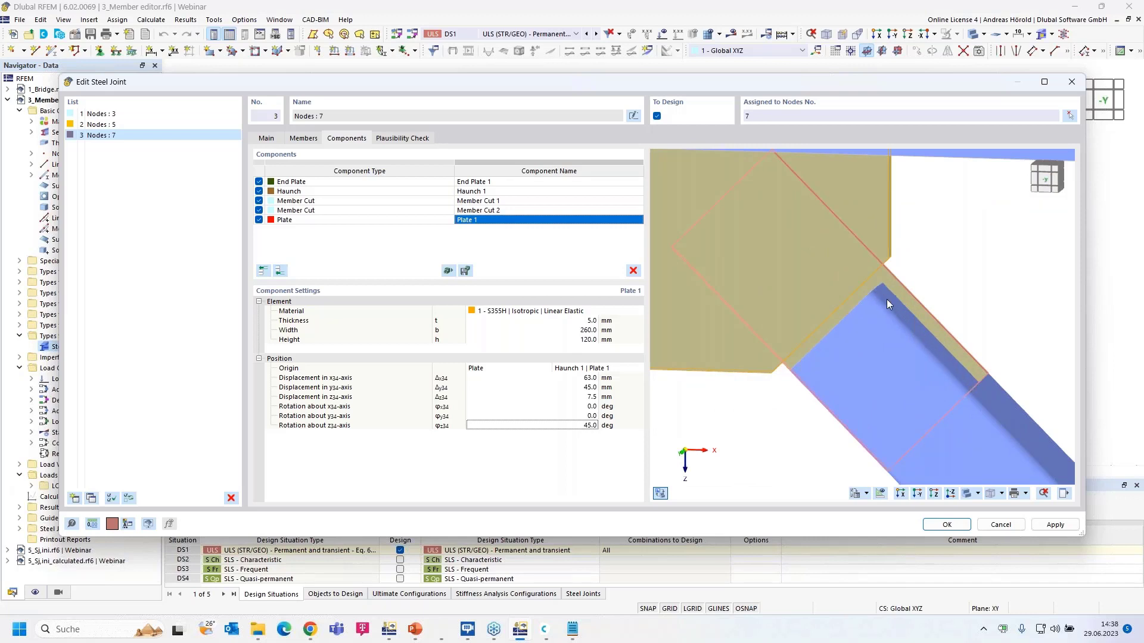
{"action": "scroll", "coordinate": [986, 308], "scroll_direction": "down", "scroll_amount": 4}
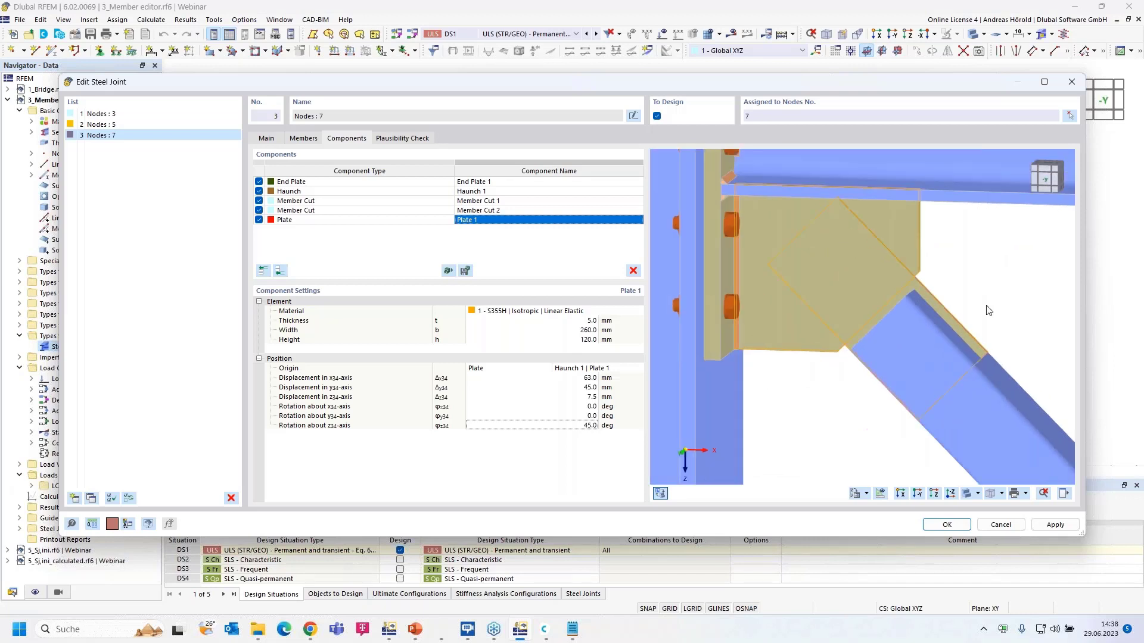
- Add a third Member Cut component after Plate 1 with the diagonal Dia as the member to cut
{"action": "left_click", "coordinate": [280, 271]}
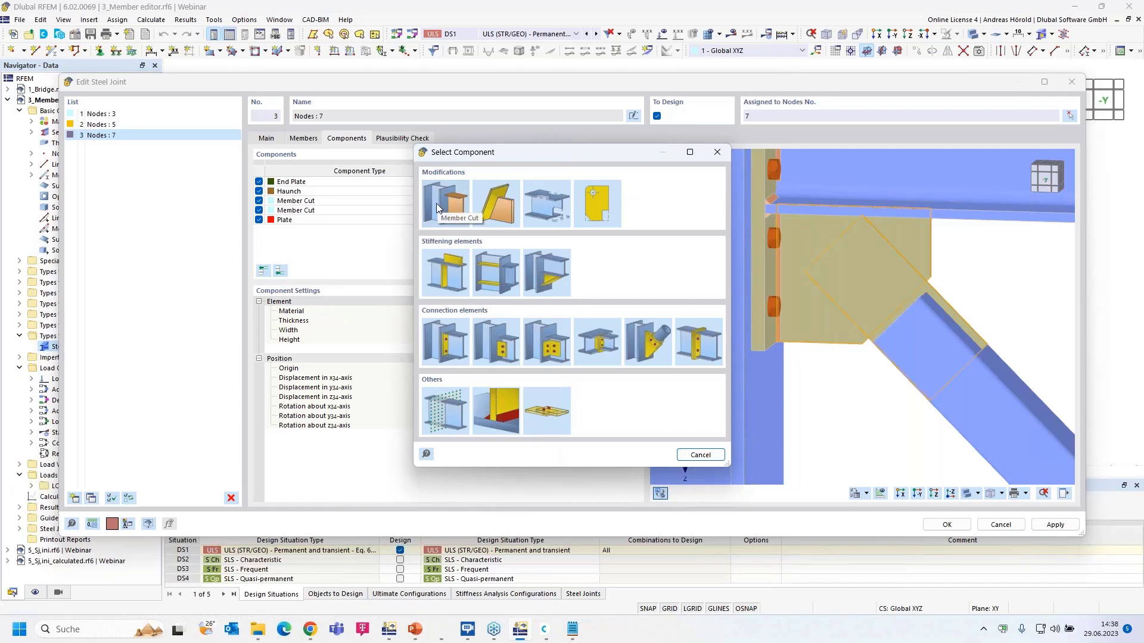
{"action": "left_click", "coordinate": [437, 208]}
{"action": "left_click", "coordinate": [510, 311]}
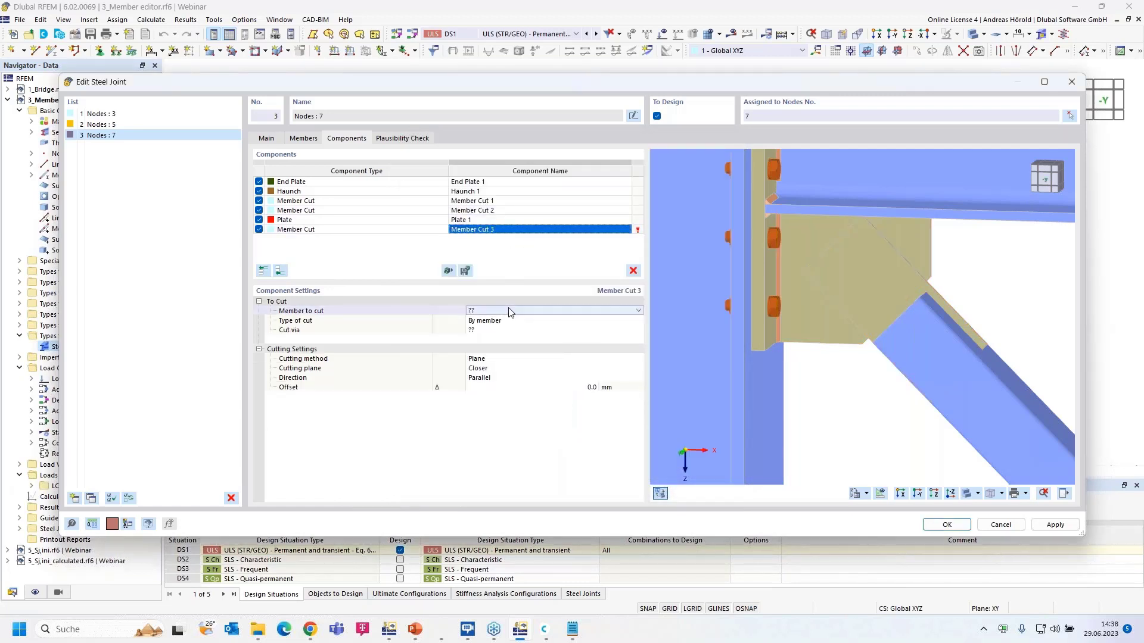
{"action": "left_click", "coordinate": [585, 312]}
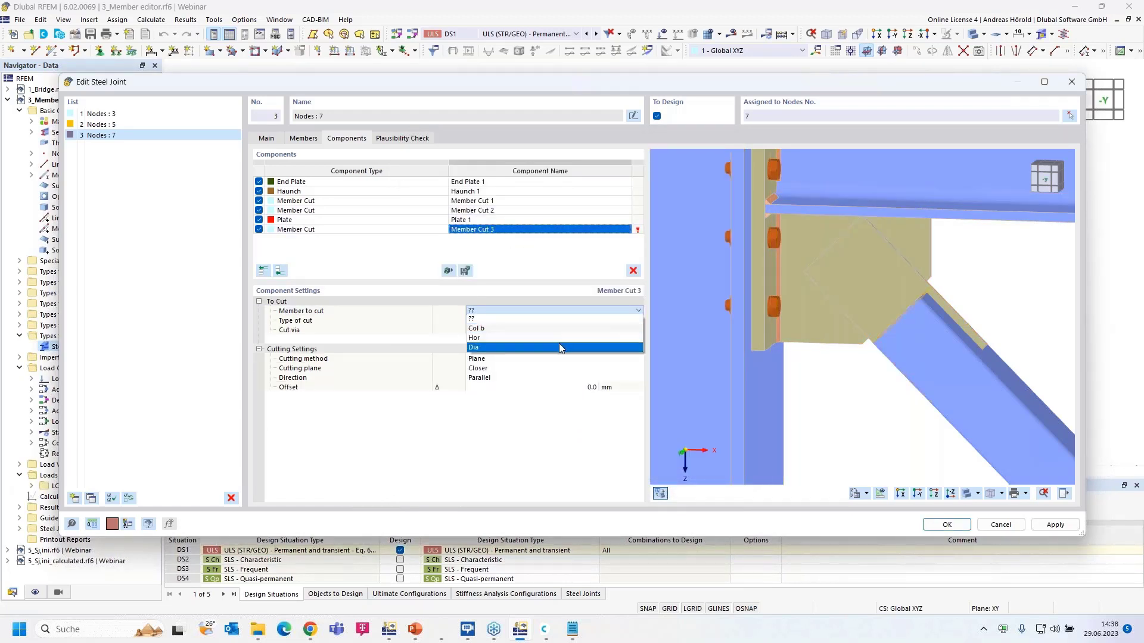
{"action": "left_click", "coordinate": [559, 348]}
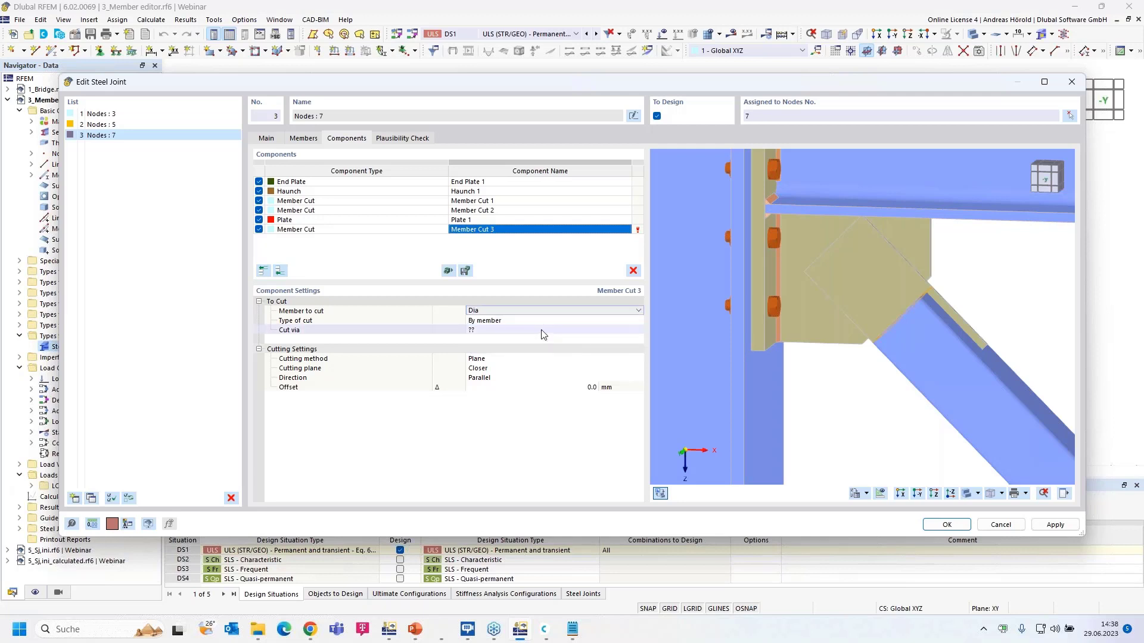
- Set the cut type of Member Cut 3 to By plate, cutting the diagonal via Plate 1
{"action": "left_click", "coordinate": [544, 320]}
{"action": "left_click", "coordinate": [553, 320]}
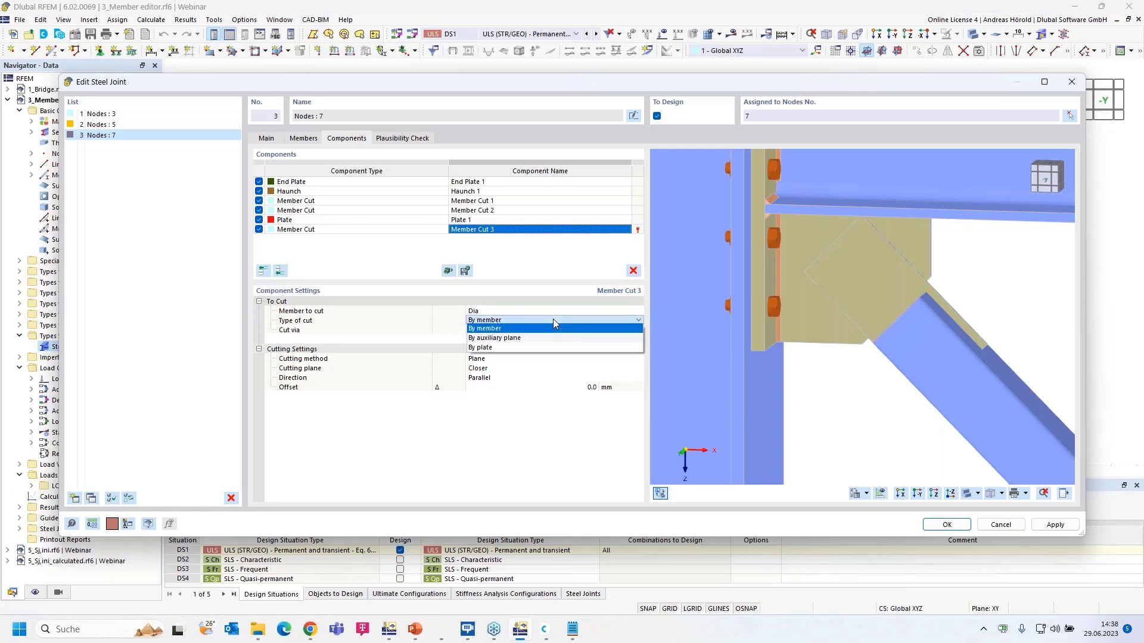
{"action": "left_click", "coordinate": [539, 345]}
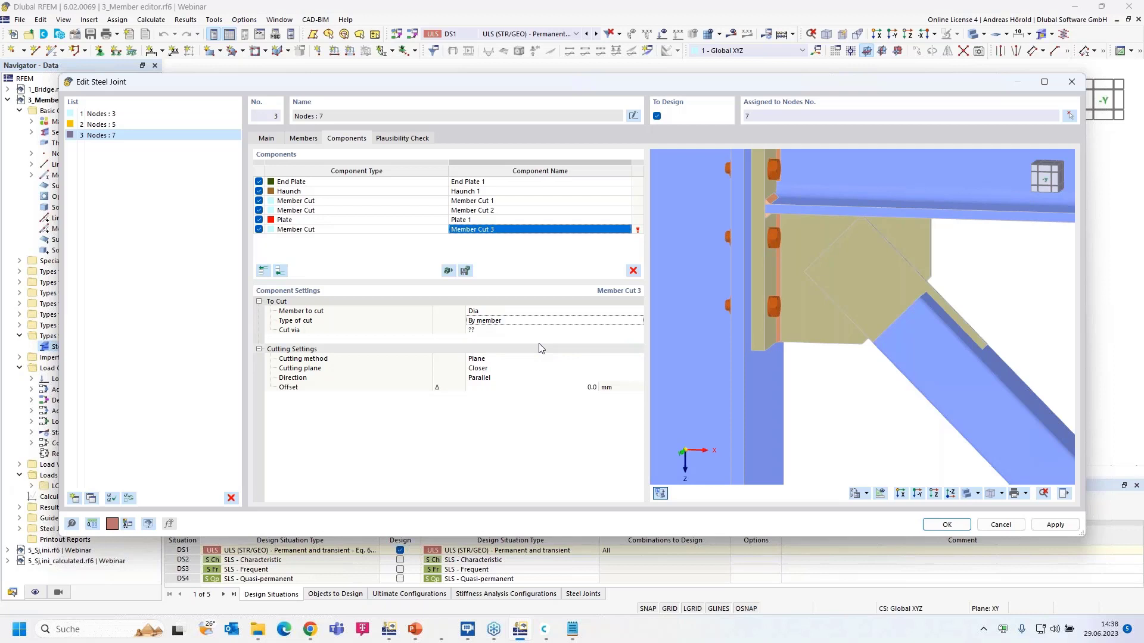
{"action": "left_click", "coordinate": [579, 321]}
{"action": "left_click", "coordinate": [576, 347]}
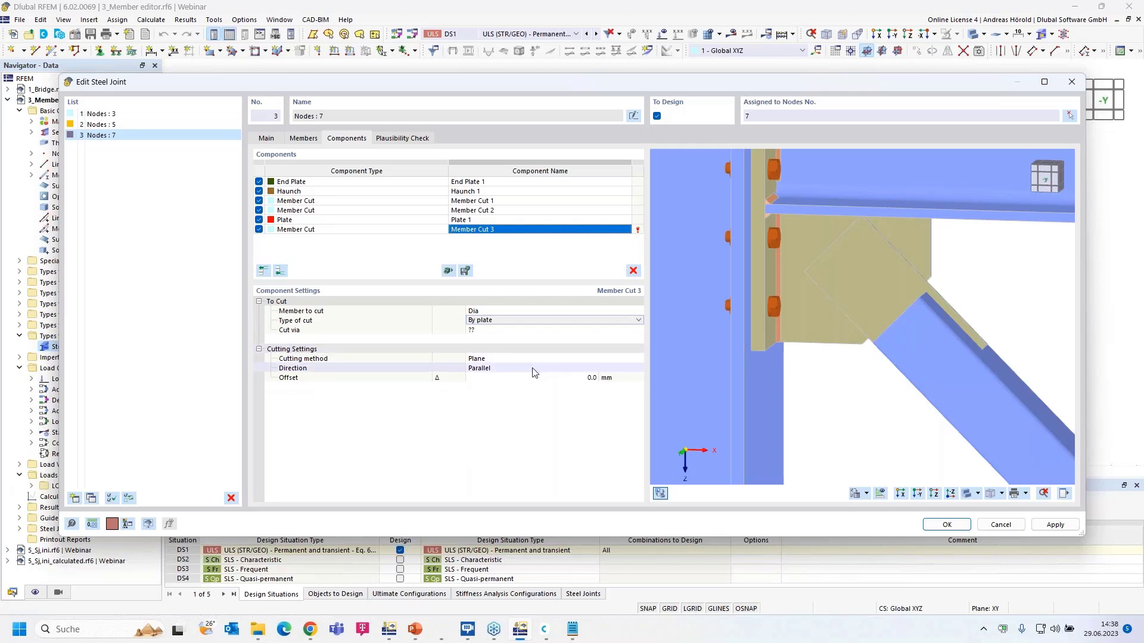
{"action": "left_click", "coordinate": [542, 329]}
{"action": "left_click", "coordinate": [577, 331]}
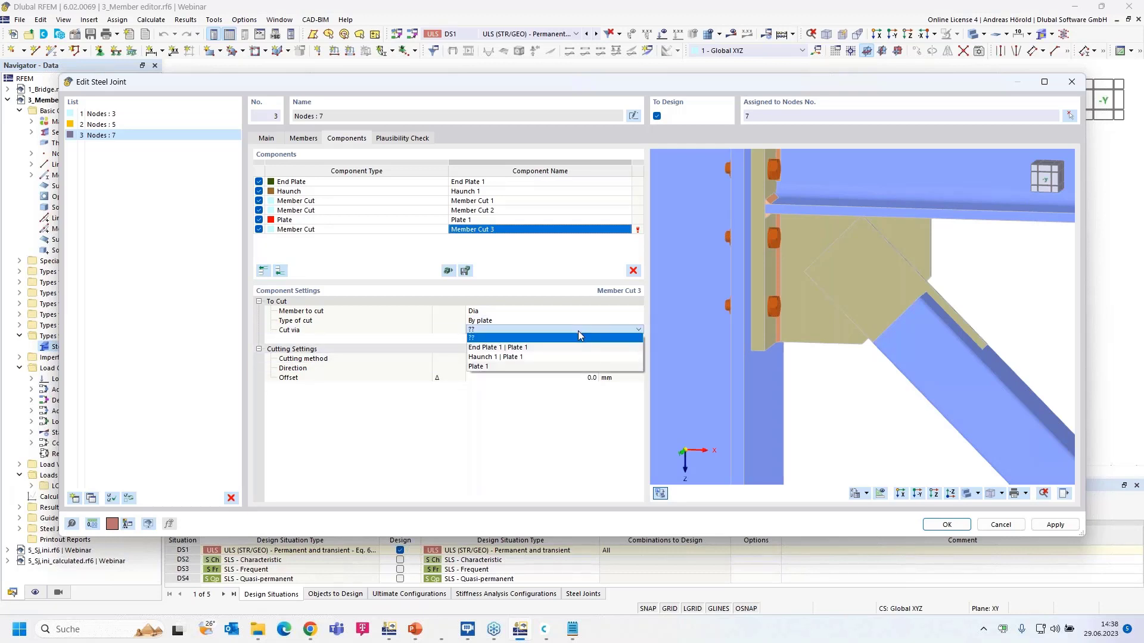
{"action": "left_click", "coordinate": [544, 367]}
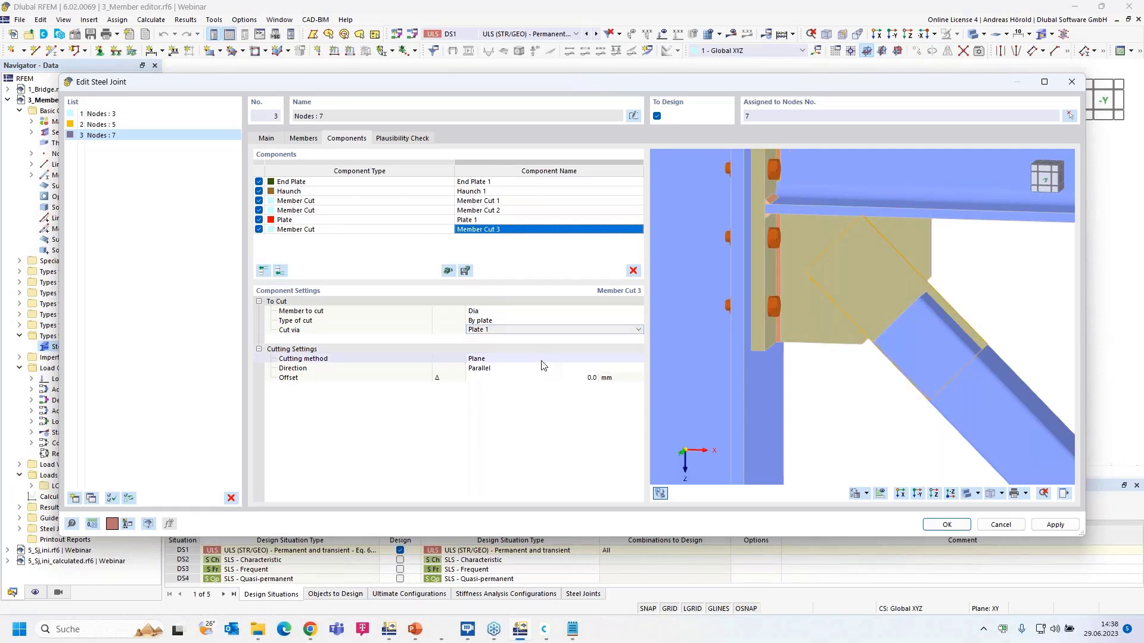
- Set the cutting method of Member Cut 3 to Surface
{"action": "left_click", "coordinate": [523, 360]}
{"action": "left_click", "coordinate": [523, 360]}
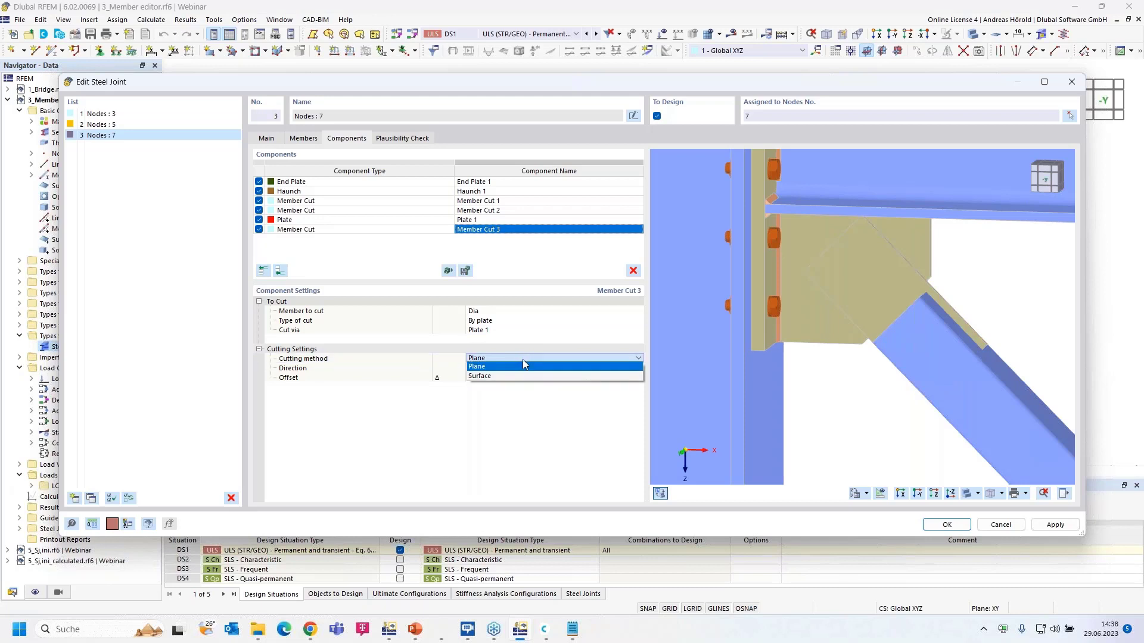
{"action": "left_click", "coordinate": [523, 363]}
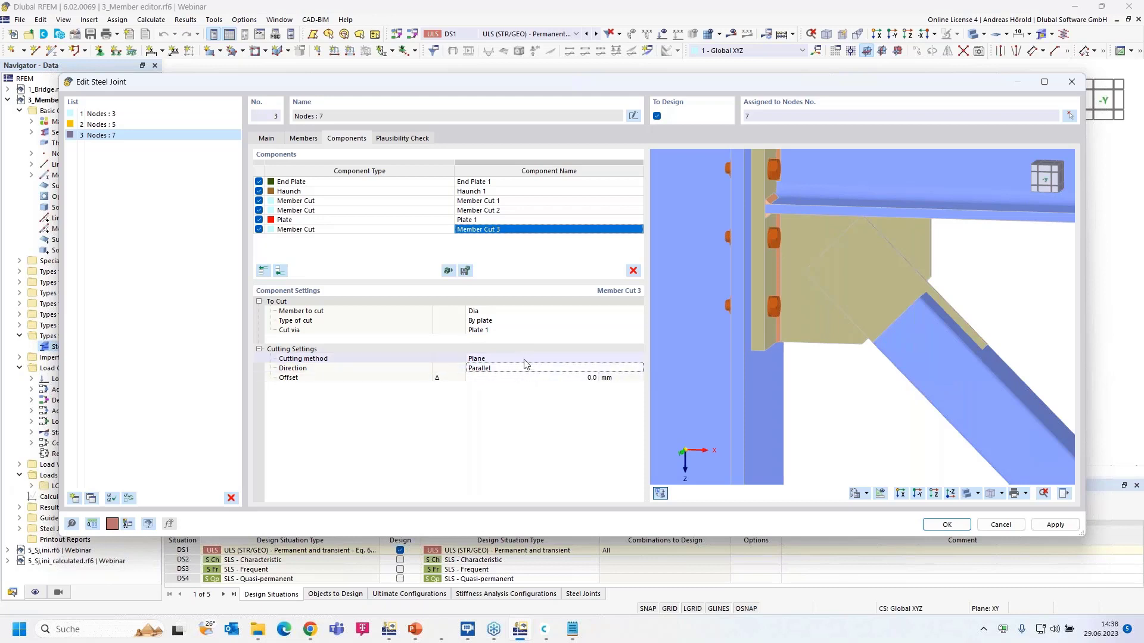
{"action": "left_click", "coordinate": [543, 360]}
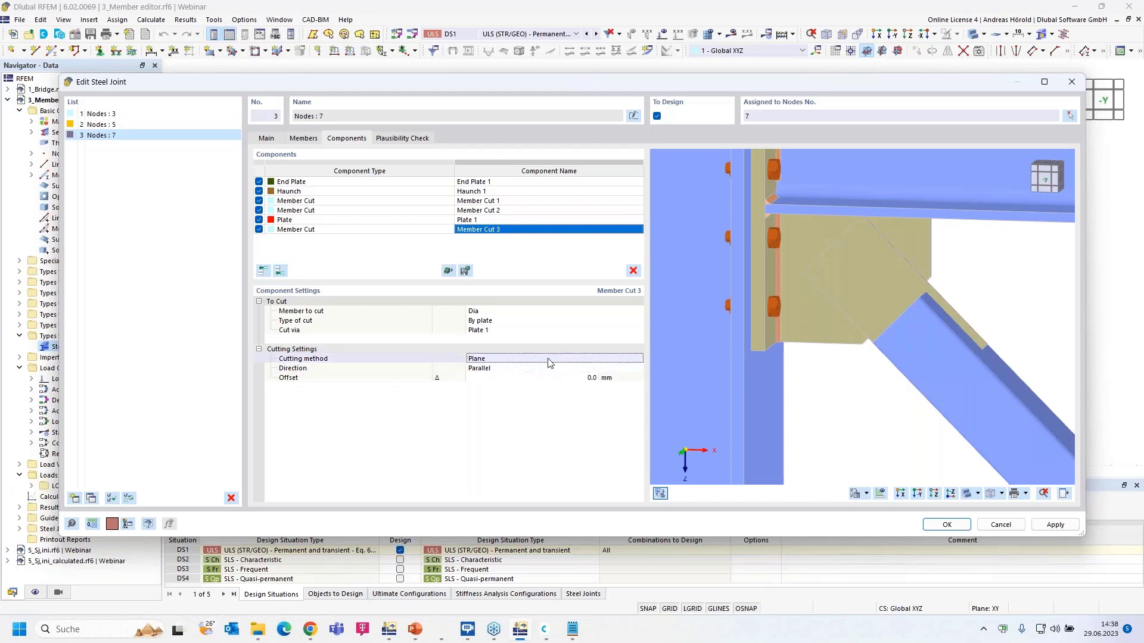
{"action": "left_click", "coordinate": [587, 357]}
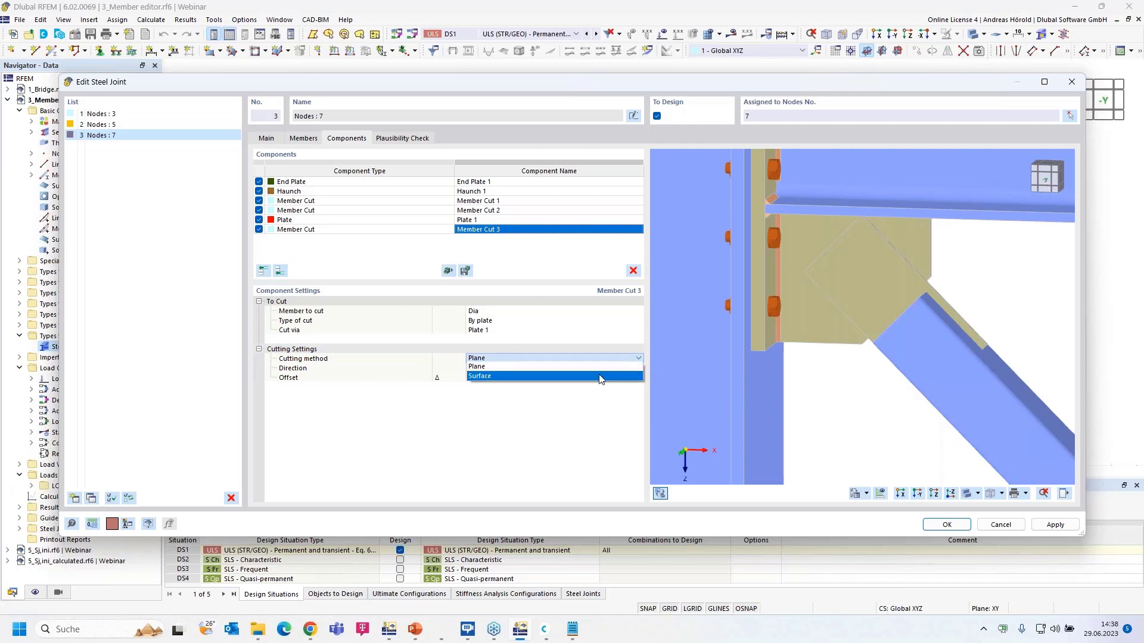
{"action": "left_click", "coordinate": [599, 375]}
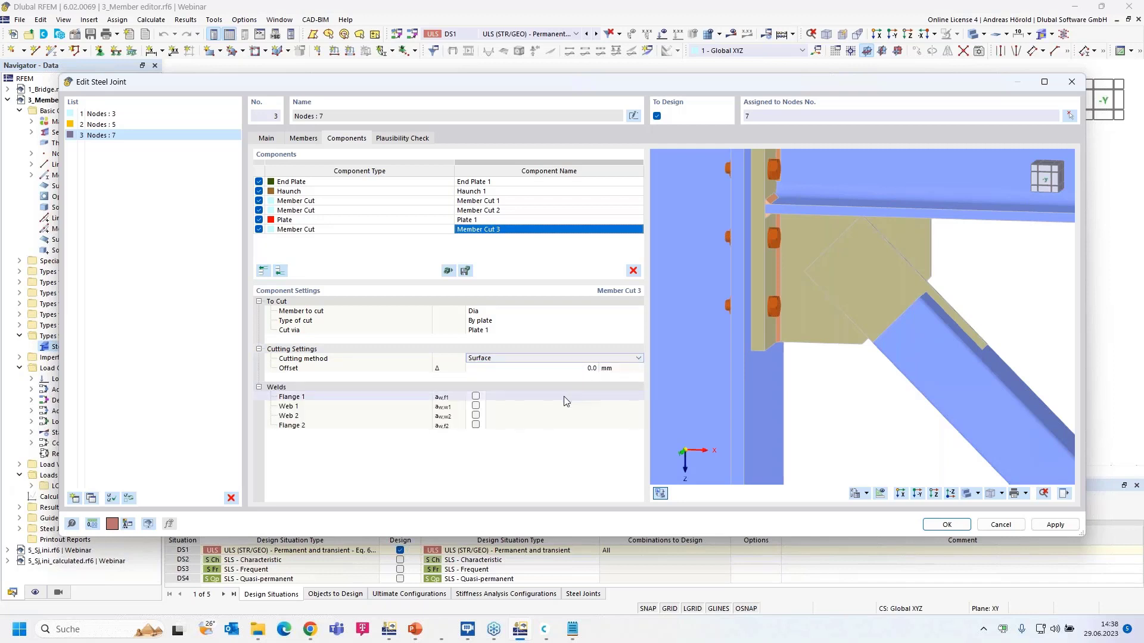
- Activate the Flange 1 and Flange 2 welds for Member Cut 3 on the diagonal
{"action": "scroll", "coordinate": [847, 330], "scroll_direction": "up", "scroll_amount": 2}
{"action": "scroll", "coordinate": [845, 325], "scroll_direction": "up", "scroll_amount": 1}
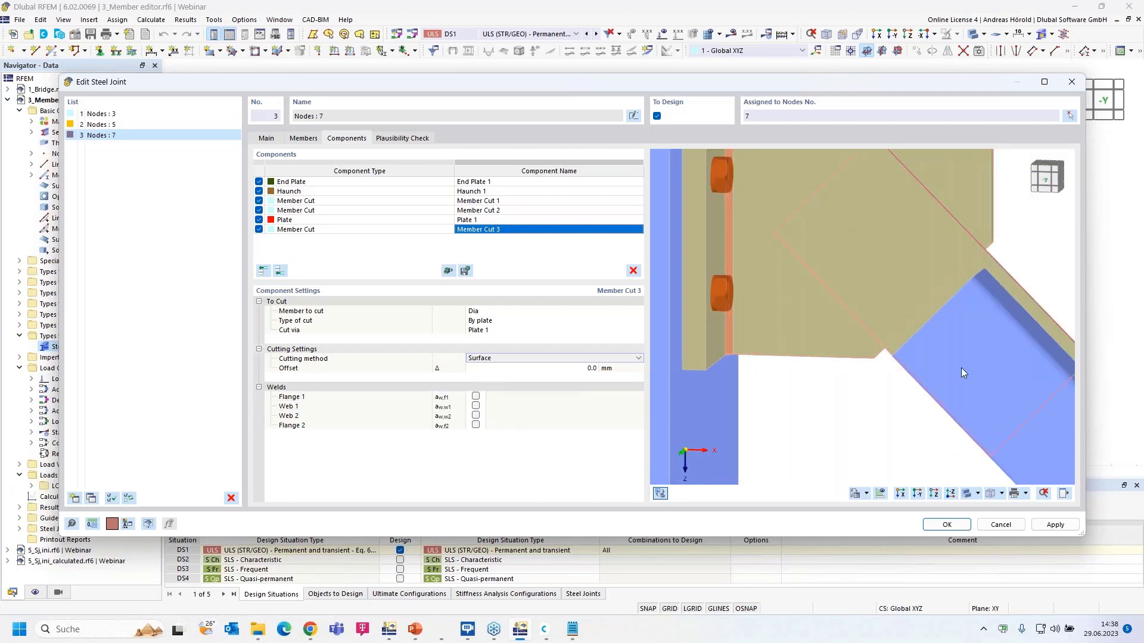
{"action": "middle_click_drag", "start_coordinate": [953, 392], "coordinate": [890, 393], "text": "ctrl"}
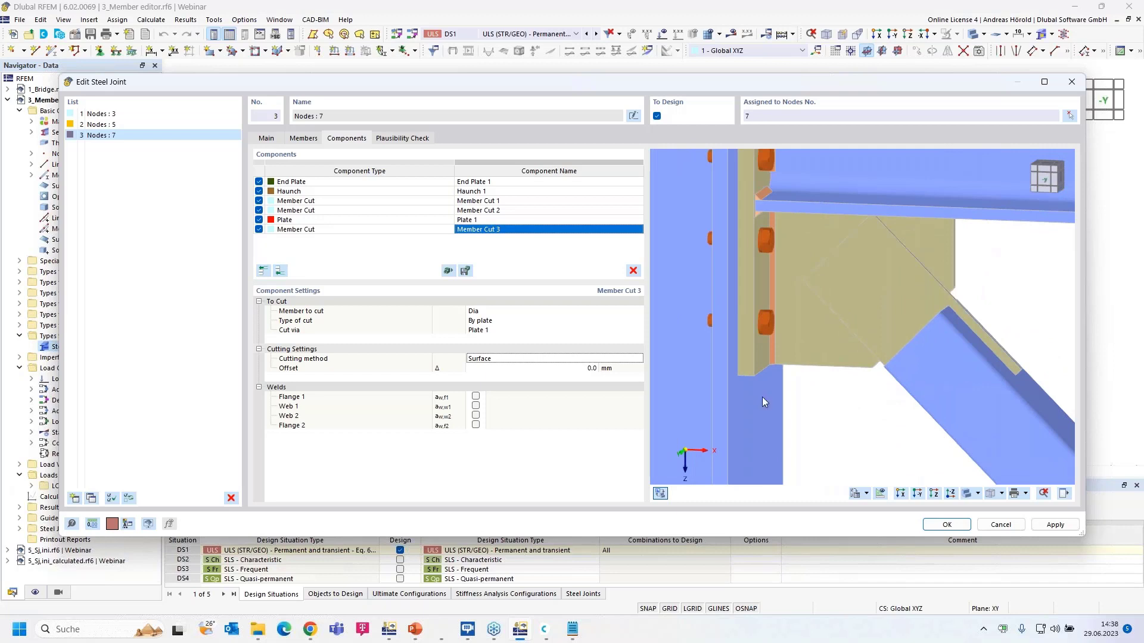
{"action": "left_click", "coordinate": [476, 397]}
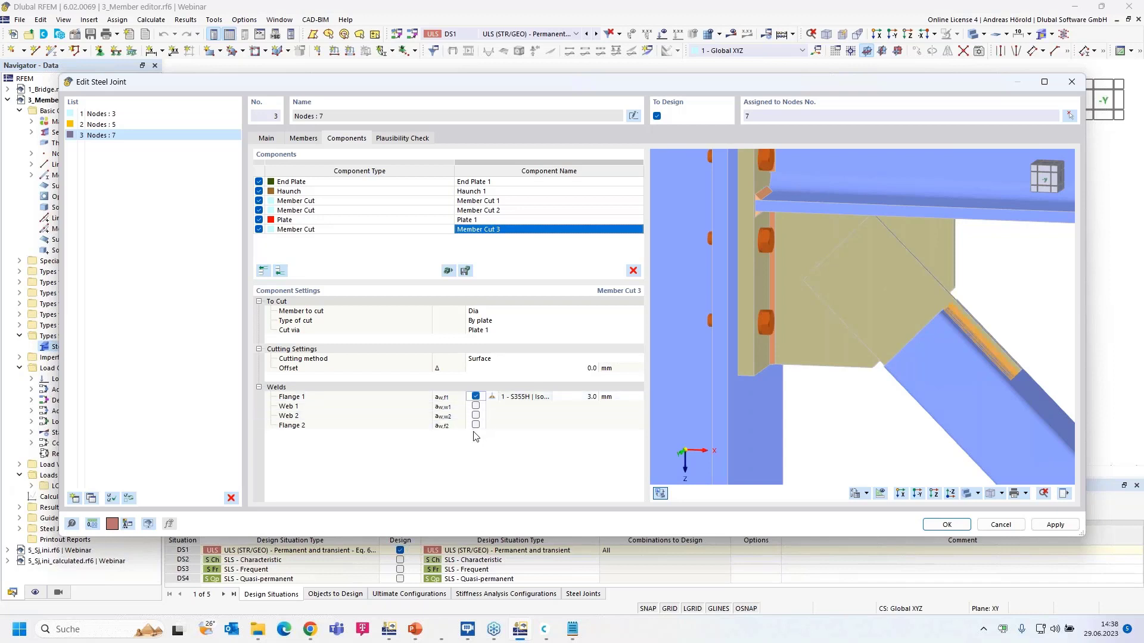
{"action": "left_click", "coordinate": [476, 426]}
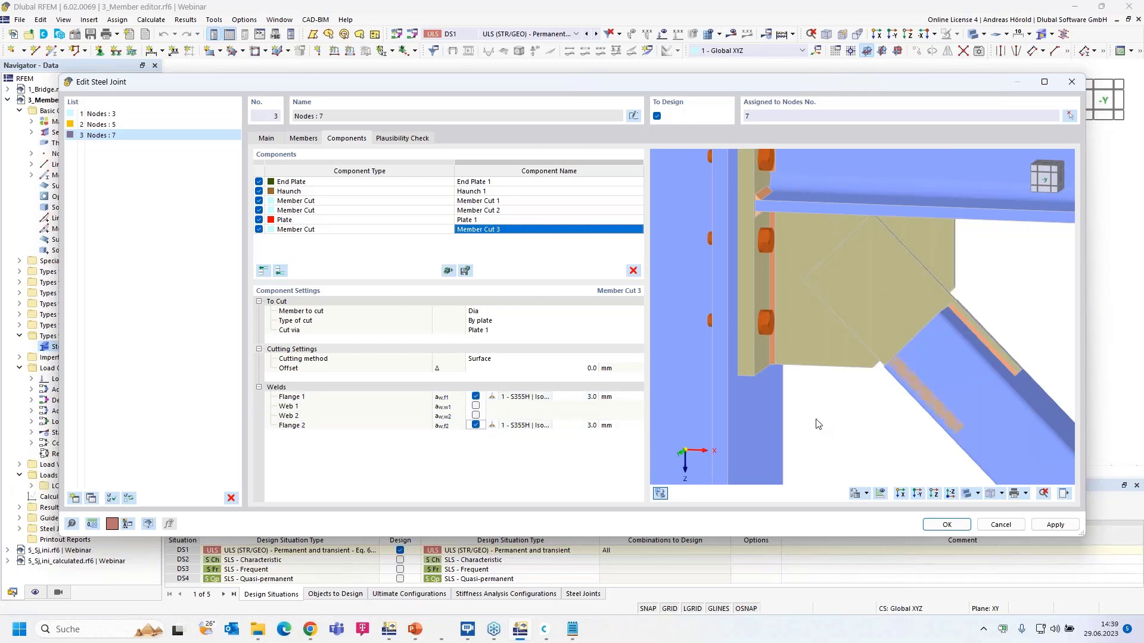
{"action": "scroll", "coordinate": [918, 392], "scroll_direction": "up", "scroll_amount": 3}
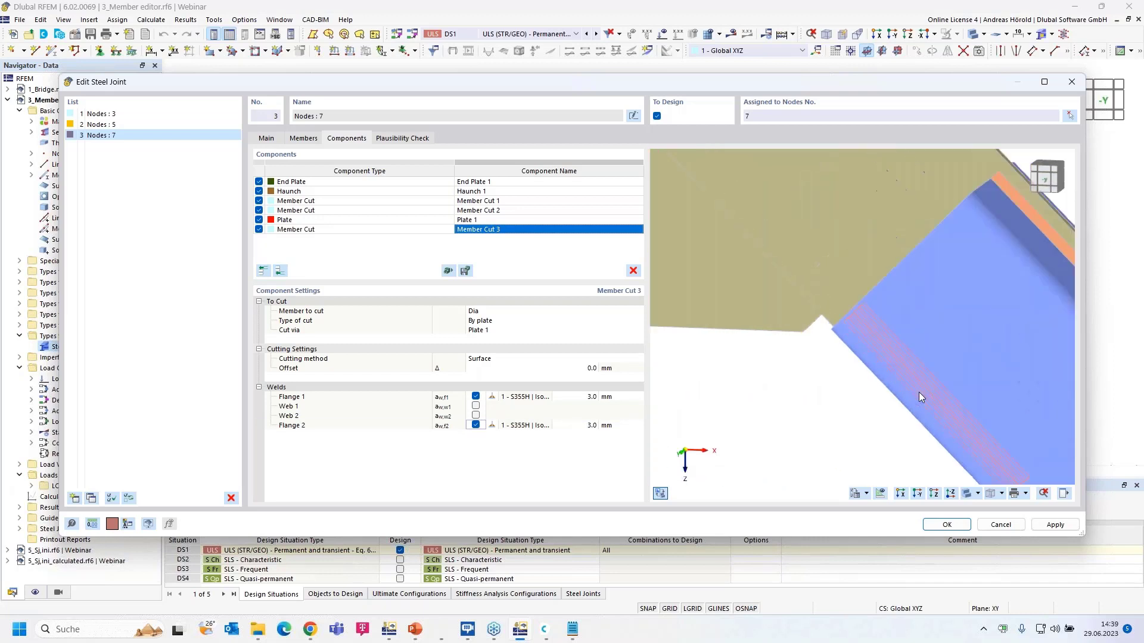
{"action": "scroll", "coordinate": [913, 359], "scroll_direction": "down", "scroll_amount": 5}
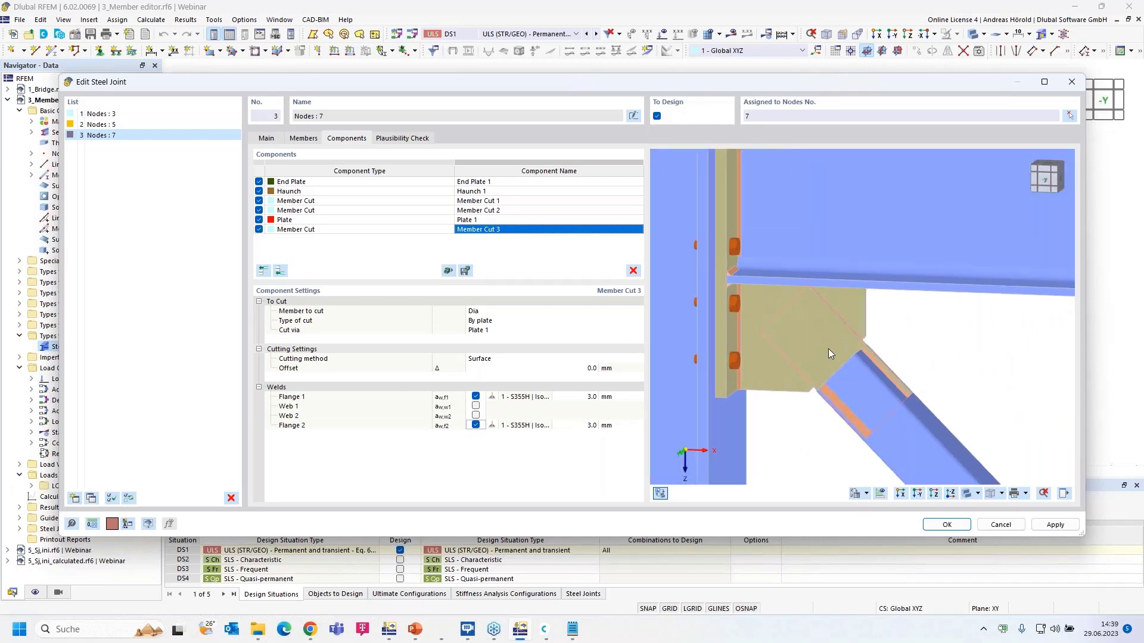
- Hide Plate 1 and the Member Cut 3 welds in the joint preview and examine the slot in the diagonal's flange
{"action": "left_click", "coordinate": [1064, 494]}
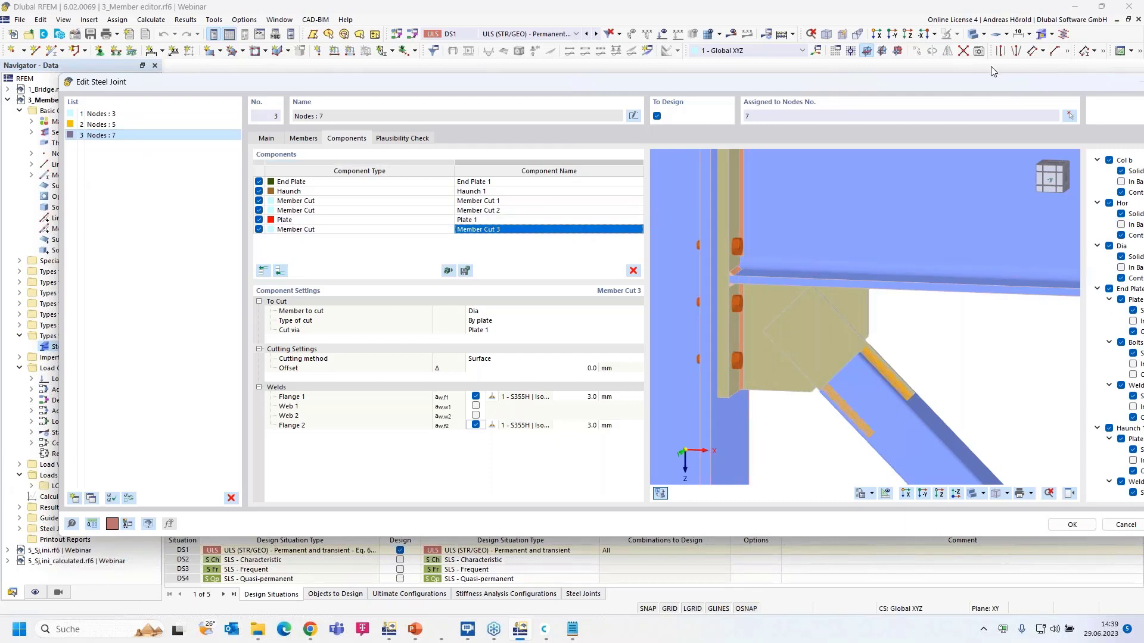
{"action": "left_click_drag", "start_coordinate": [994, 80], "coordinate": [878, 83]}
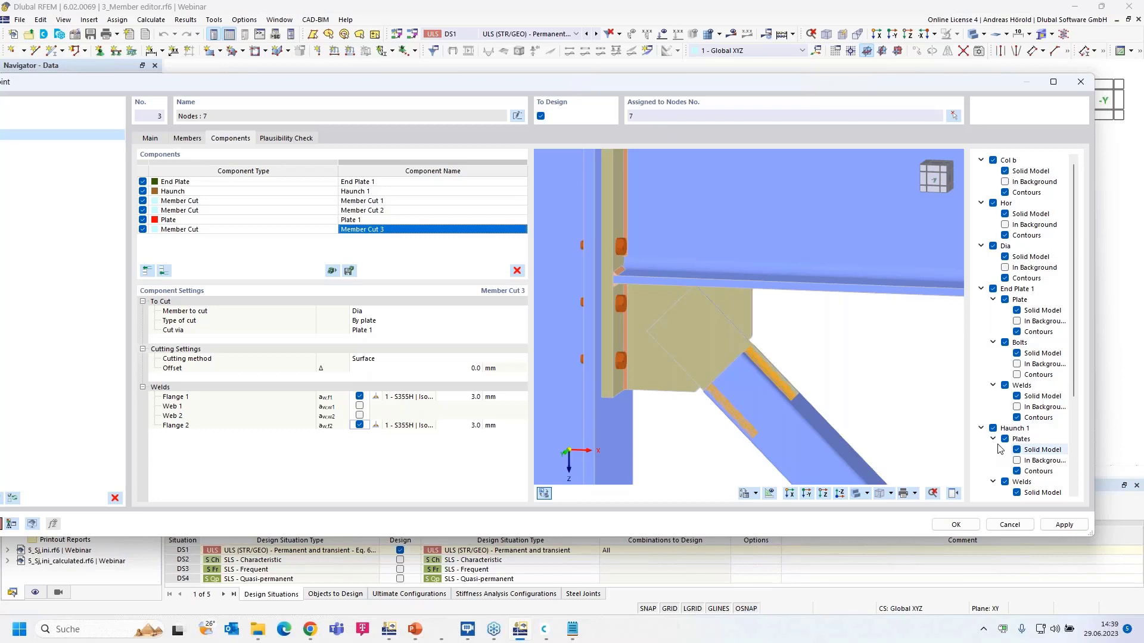
{"action": "scroll", "coordinate": [996, 442], "scroll_direction": "down", "scroll_amount": 4}
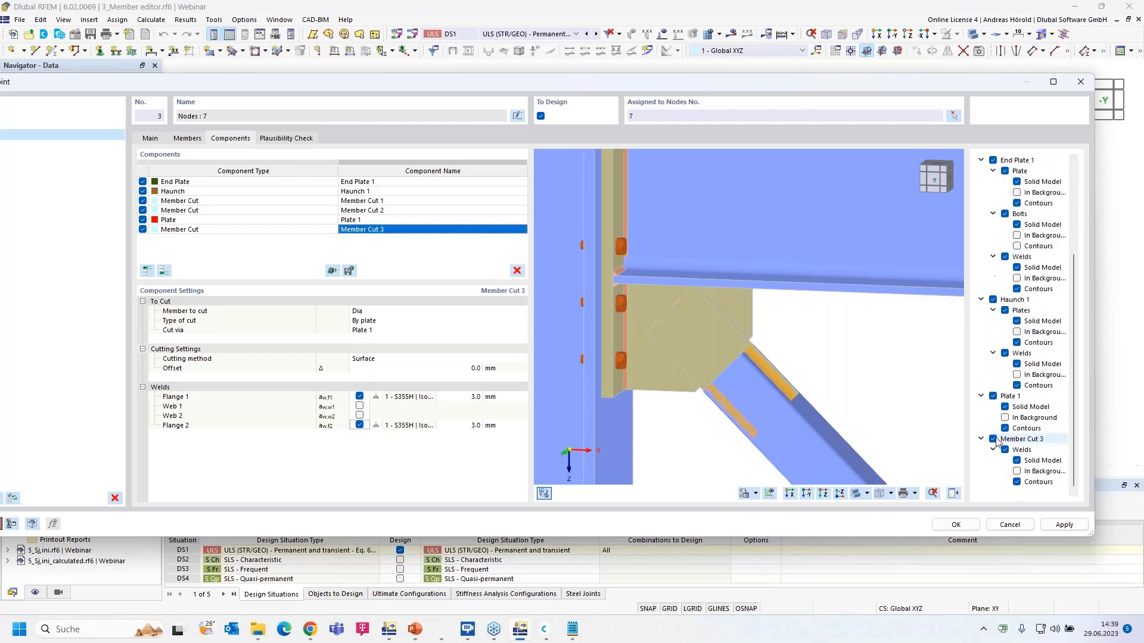
{"action": "left_click", "coordinate": [992, 396]}
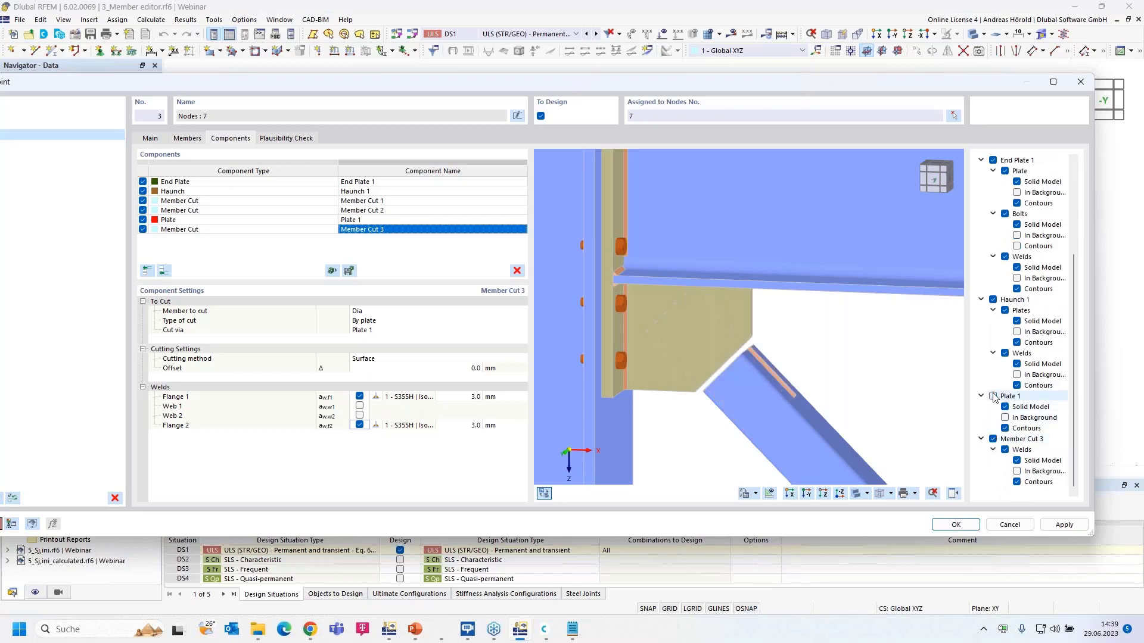
{"action": "left_click", "coordinate": [1005, 450]}
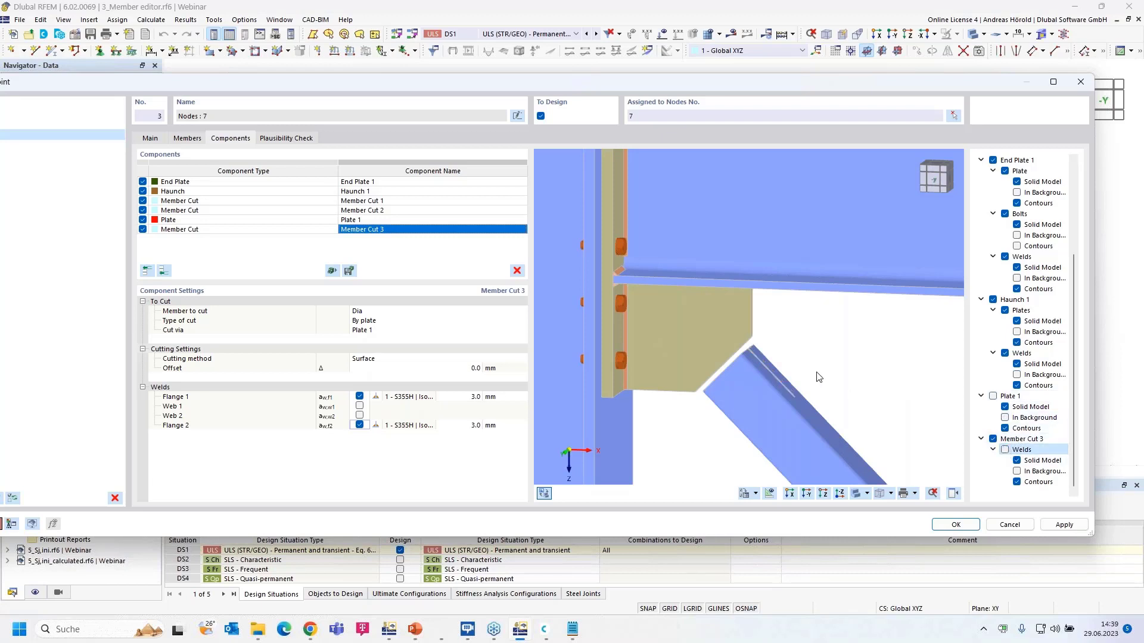
{"action": "middle_click_drag", "start_coordinate": [819, 375], "coordinate": [771, 401], "text": "ctrl"}
{"action": "scroll", "coordinate": [771, 400], "scroll_direction": "up", "scroll_amount": 5}
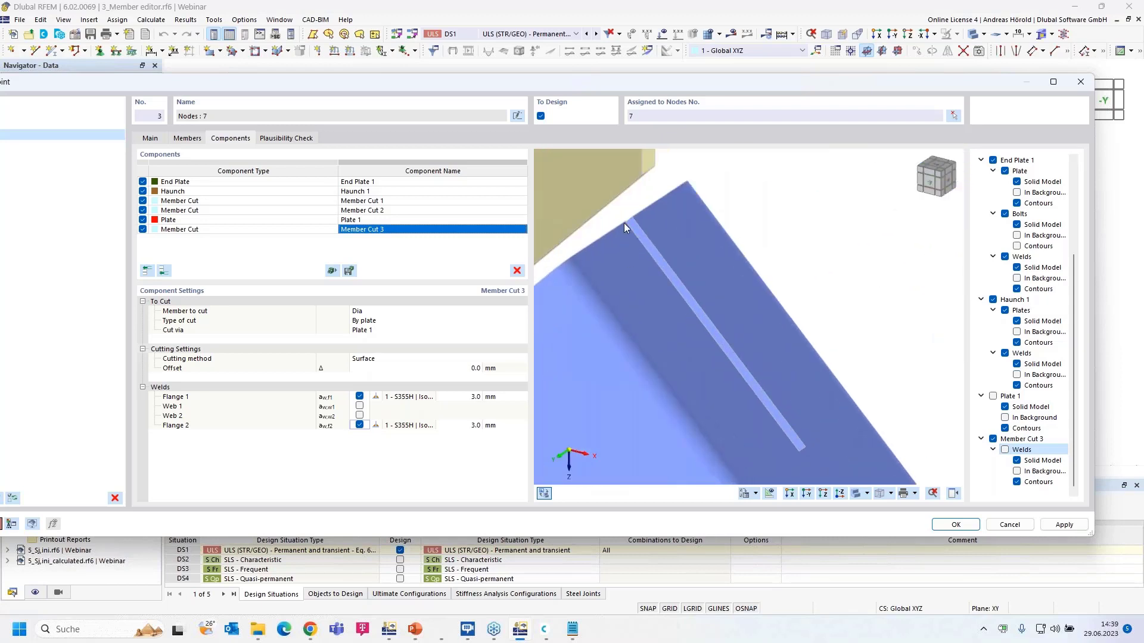
{"action": "middle_click_drag", "start_coordinate": [872, 320], "coordinate": [889, 288], "text": "ctrl"}
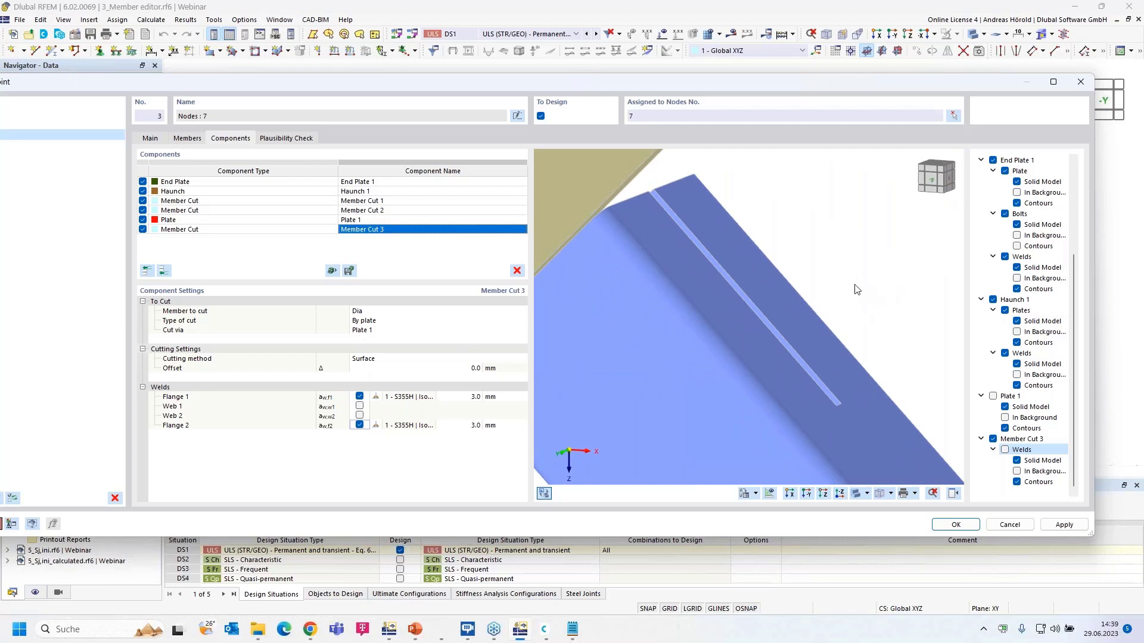
- Show Plate 1 and the Member Cut 3 welds in the preview again and collapse the display options
{"action": "left_click", "coordinate": [993, 396]}
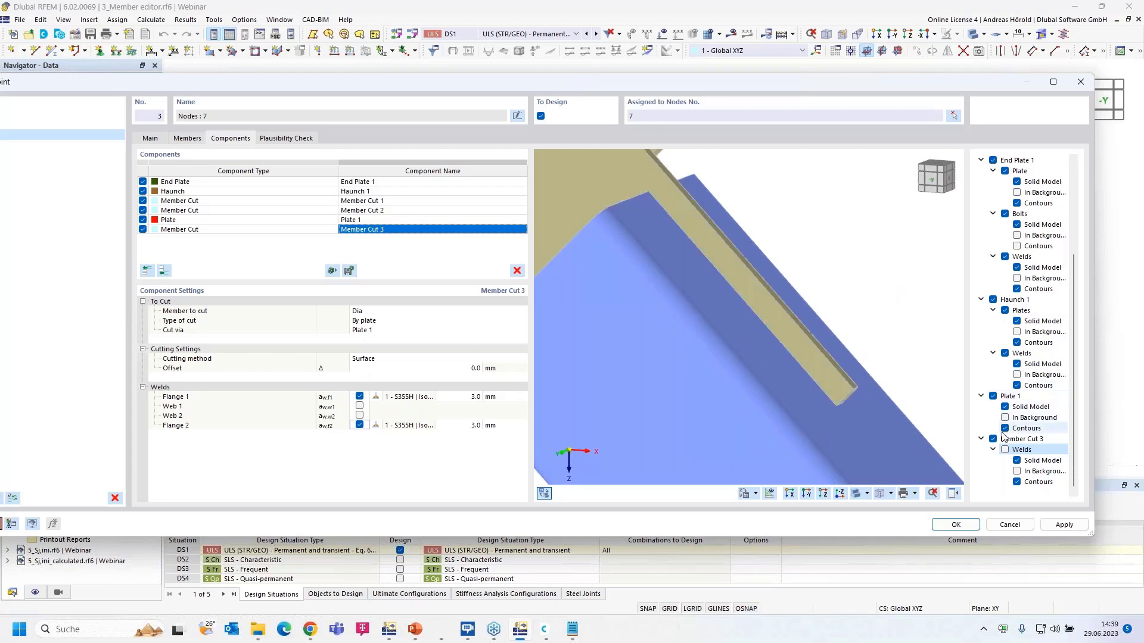
{"action": "left_click", "coordinate": [1005, 450]}
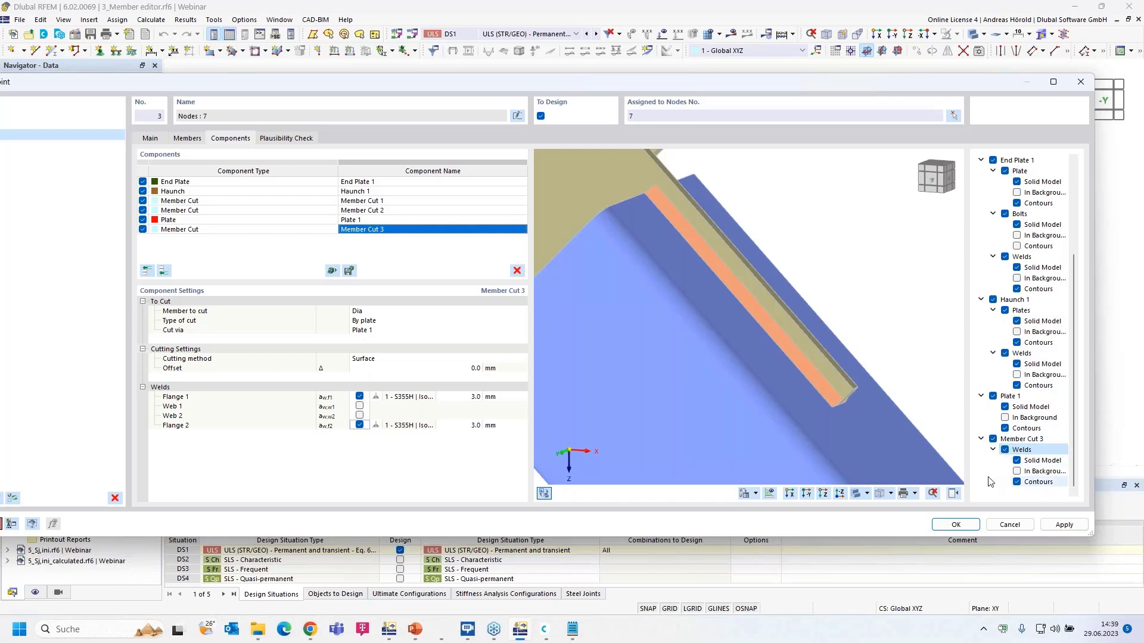
{"action": "left_click", "coordinate": [953, 494]}
{"action": "left_click_drag", "start_coordinate": [669, 83], "coordinate": [802, 76]}
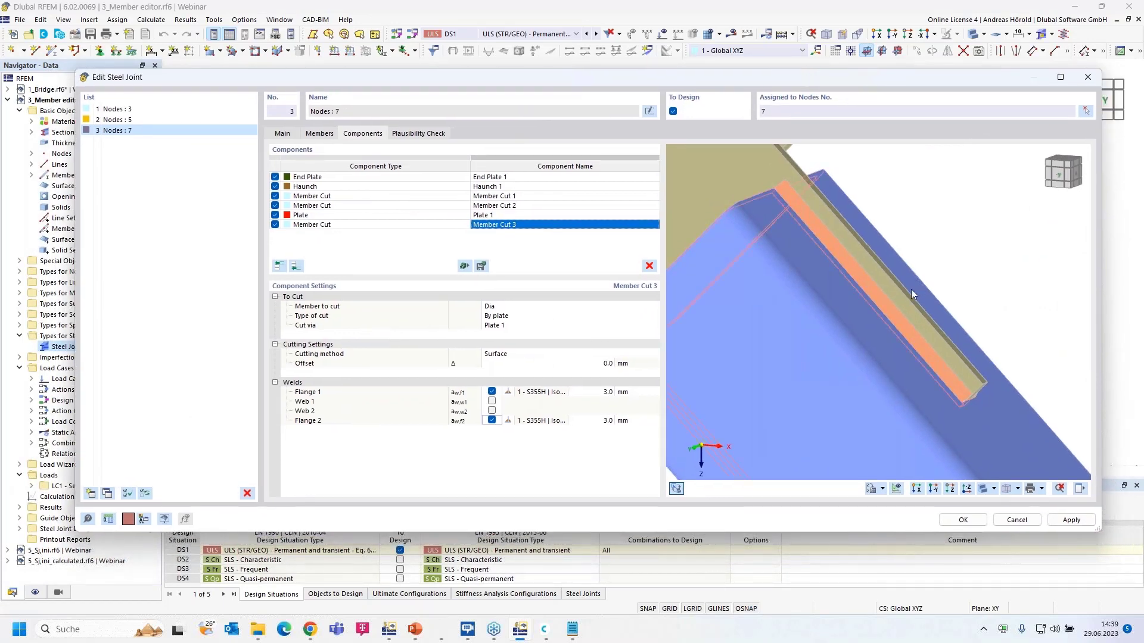
- Add a Fasteners component after Member Cut 3 in the node 7 joint
{"action": "scroll", "coordinate": [912, 290], "scroll_direction": "down", "scroll_amount": 2}
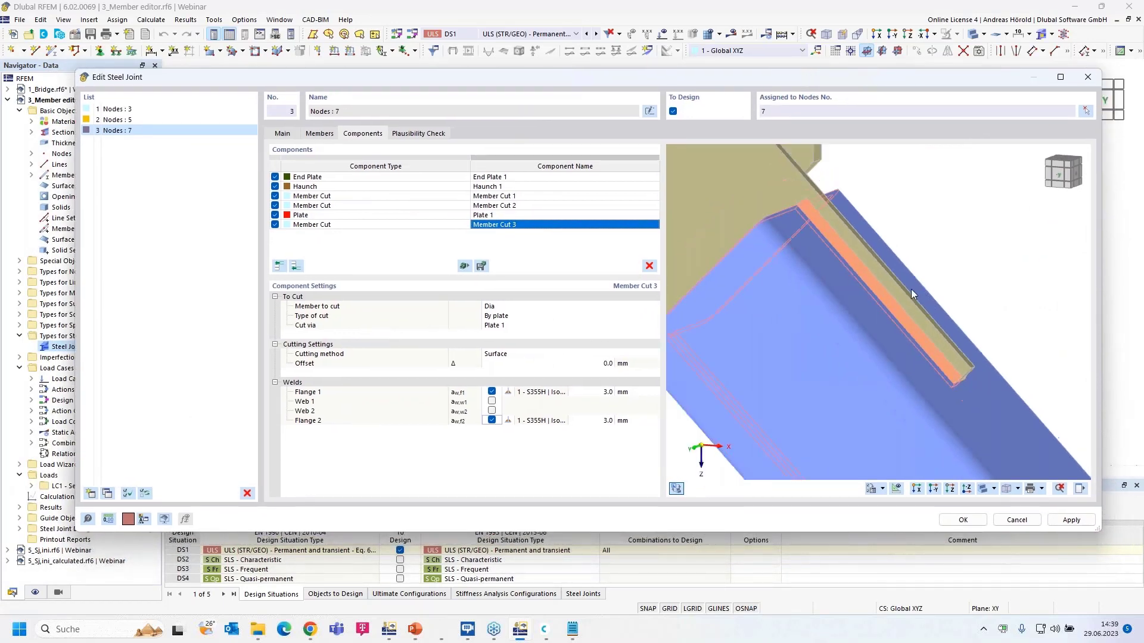
{"action": "left_click", "coordinate": [934, 489]}
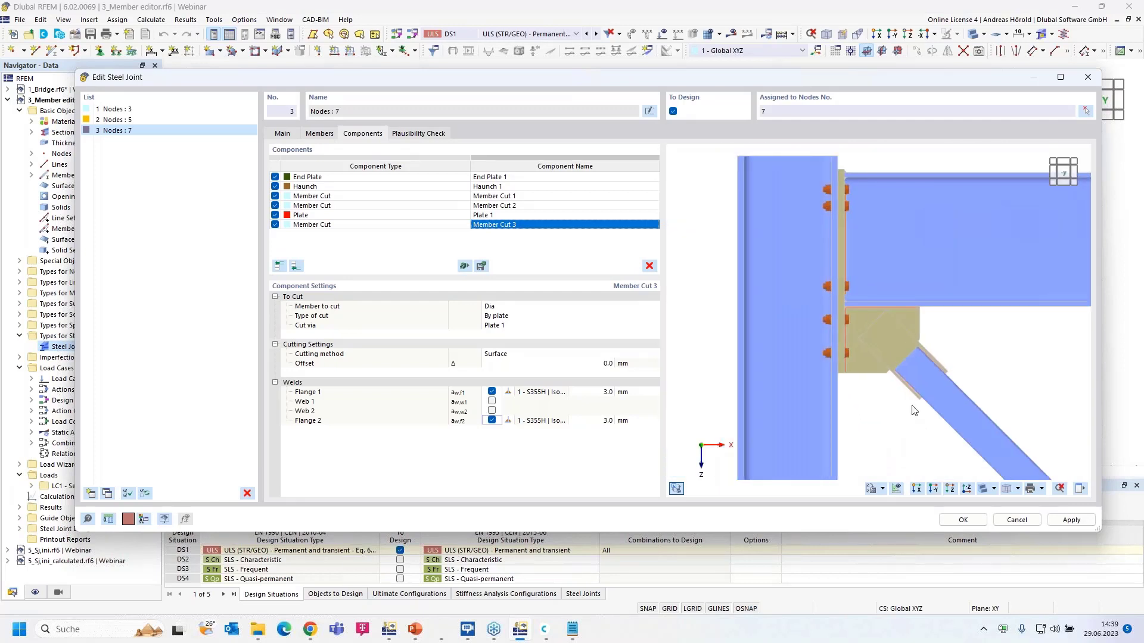
{"action": "scroll", "coordinate": [890, 357], "scroll_direction": "up", "scroll_amount": 2}
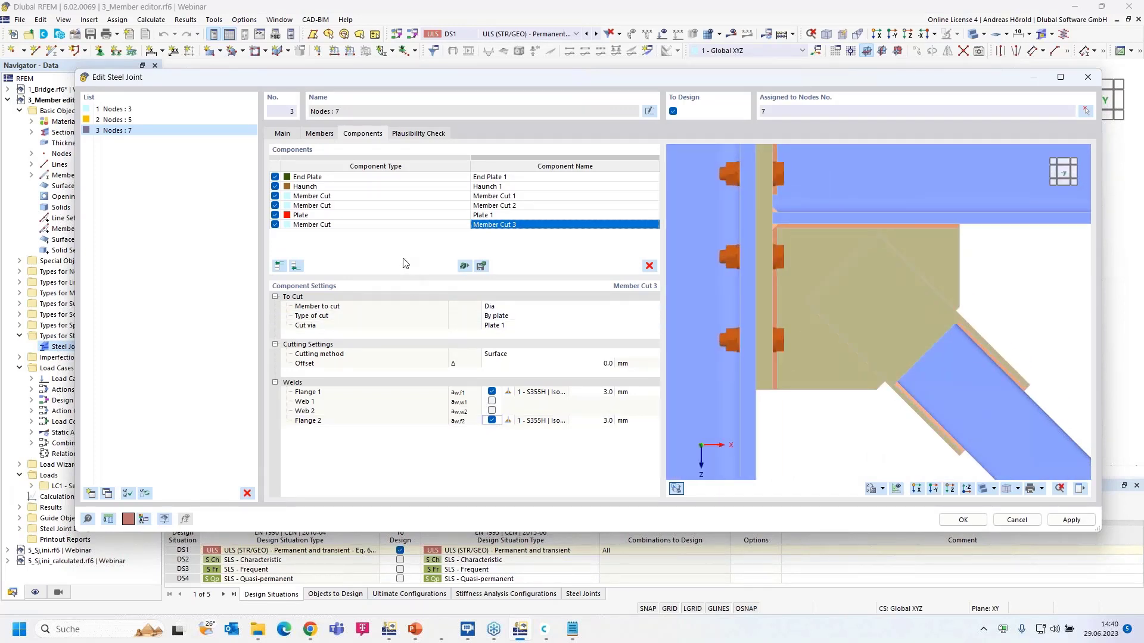
{"action": "left_click", "coordinate": [296, 266]}
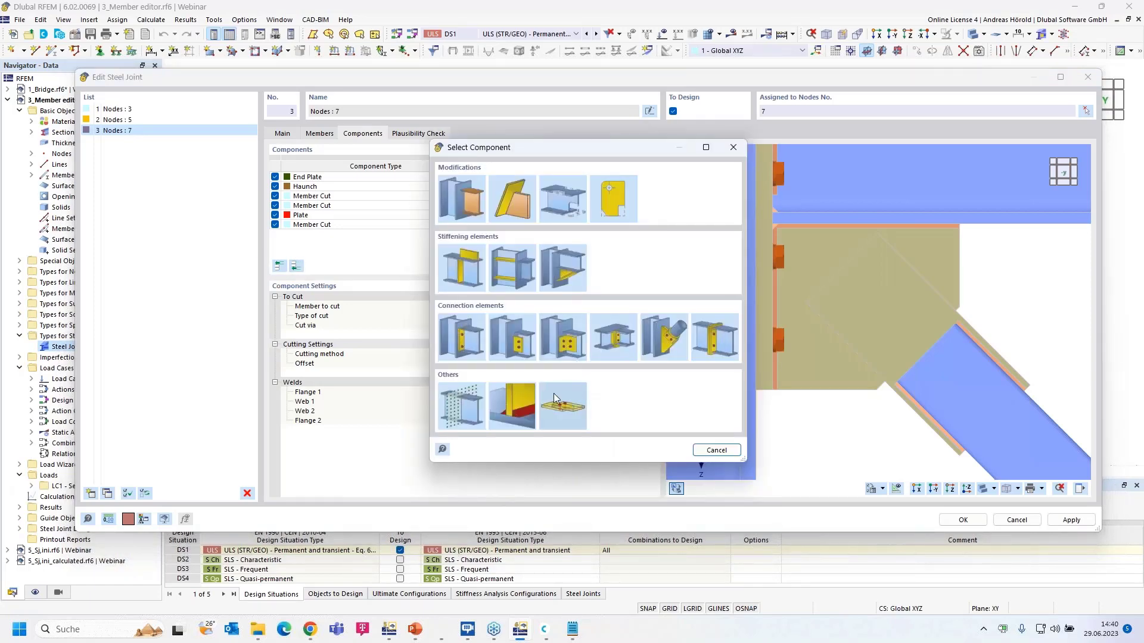
{"action": "left_click", "coordinate": [558, 404]}
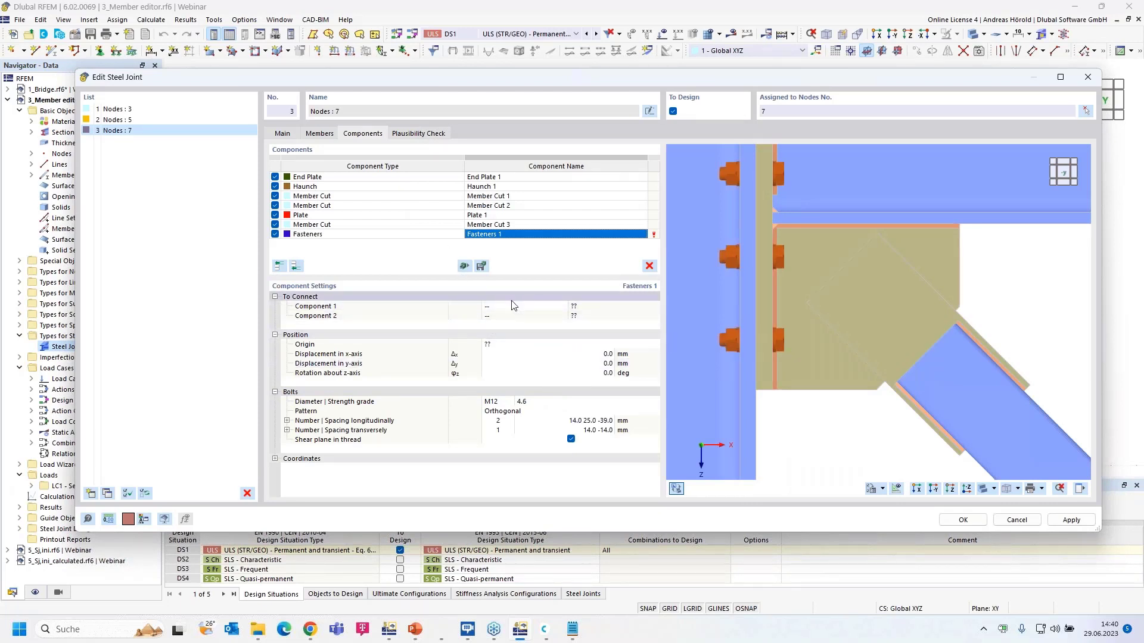
- Set the first component connected by Fasteners 1 to type Plate and select Plate 1
{"action": "left_click", "coordinate": [534, 308]}
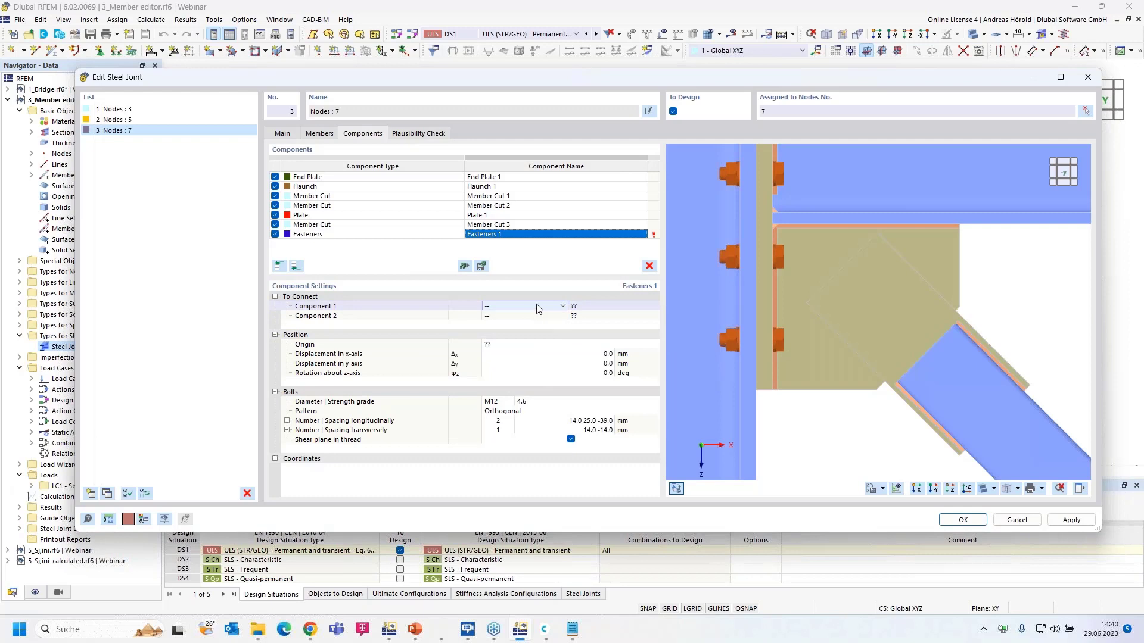
{"action": "left_click", "coordinate": [563, 307]}
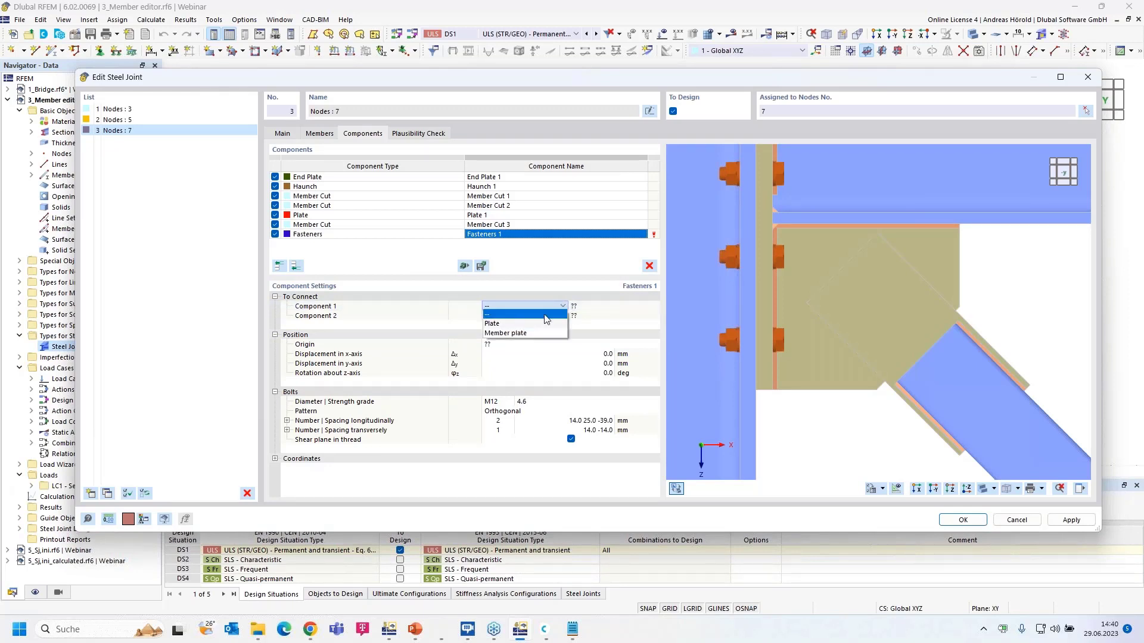
{"action": "left_click", "coordinate": [518, 324]}
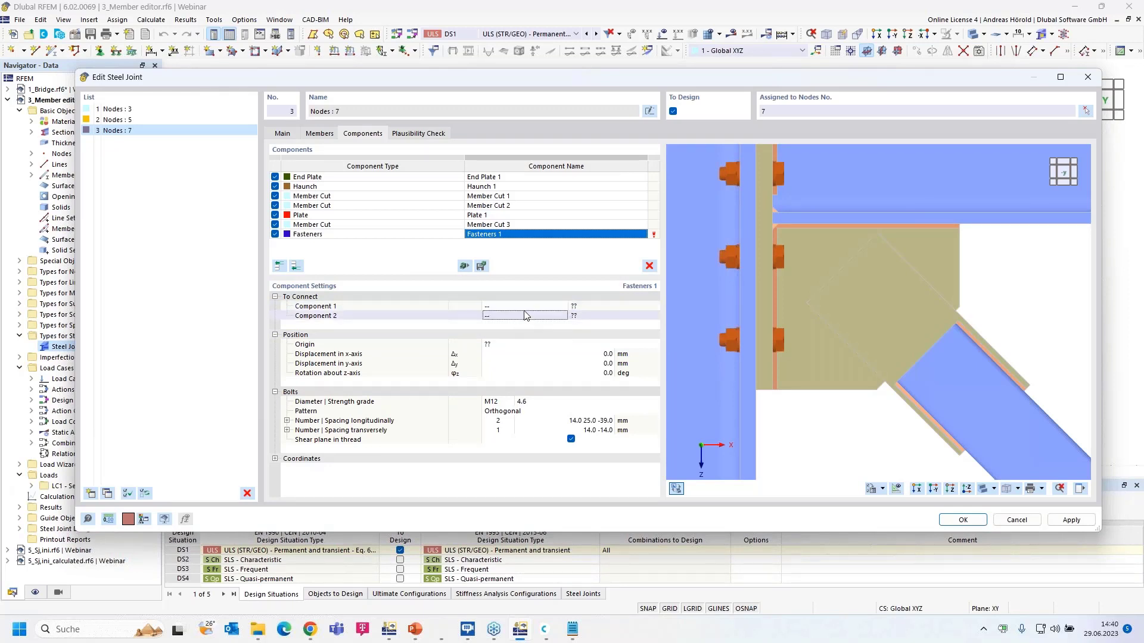
{"action": "left_click", "coordinate": [527, 307]}
{"action": "left_click", "coordinate": [529, 307]}
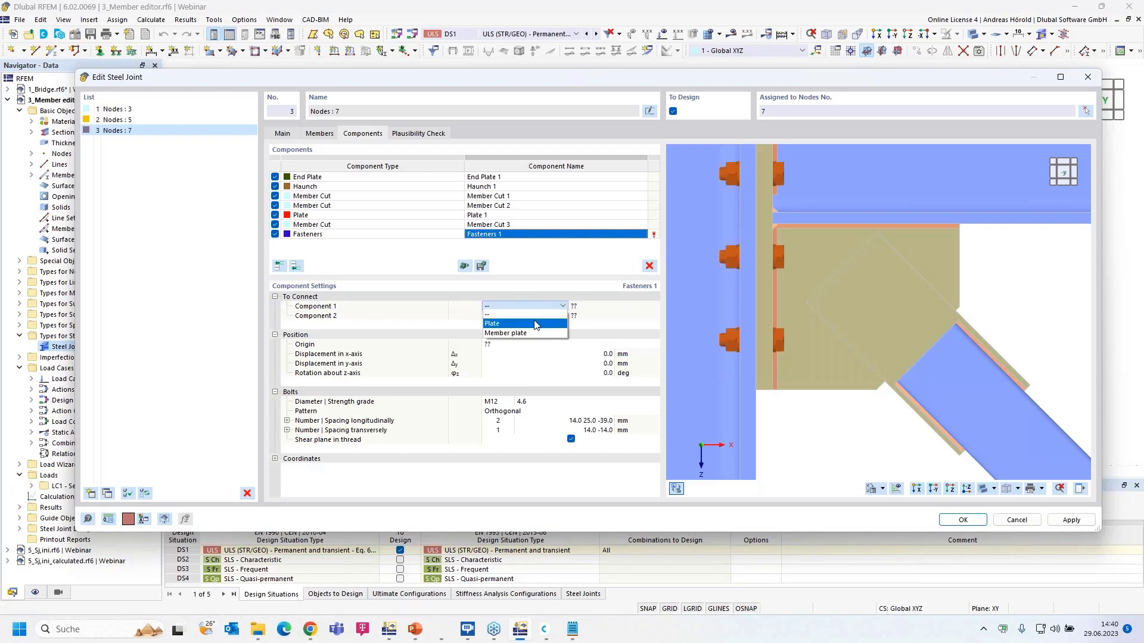
{"action": "left_click", "coordinate": [535, 324]}
{"action": "left_click", "coordinate": [631, 306]}
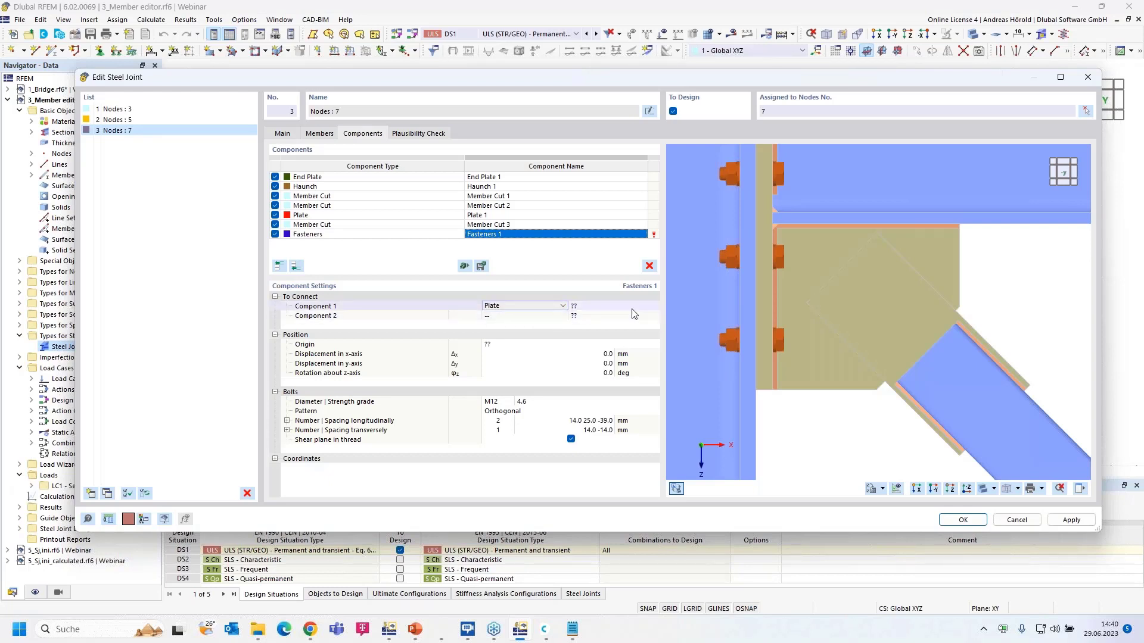
{"action": "left_click", "coordinate": [655, 306]}
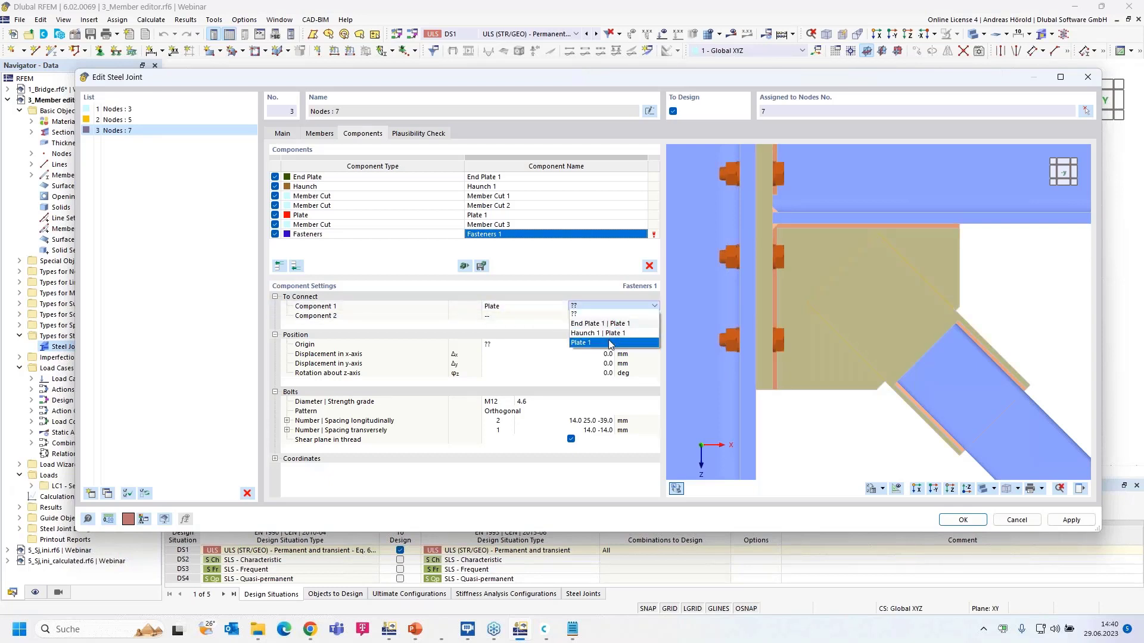
{"action": "left_click", "coordinate": [596, 332]}
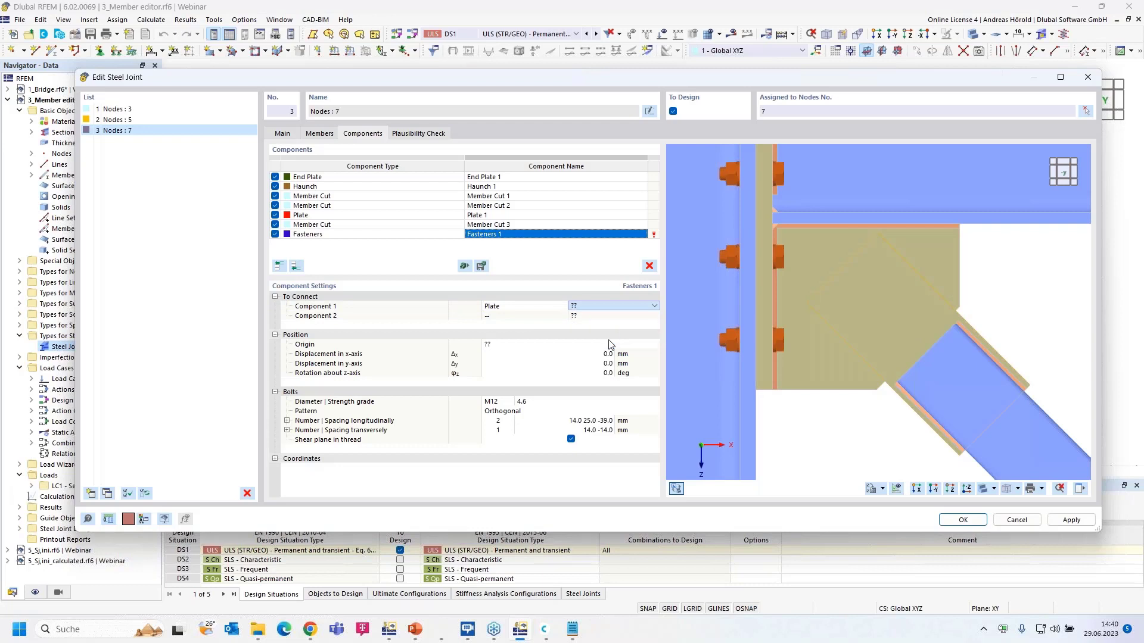
- Set the second component connected by Fasteners 1 to type Plate and choose Haunch 1 | Plate 1
{"action": "left_click", "coordinate": [542, 319]}
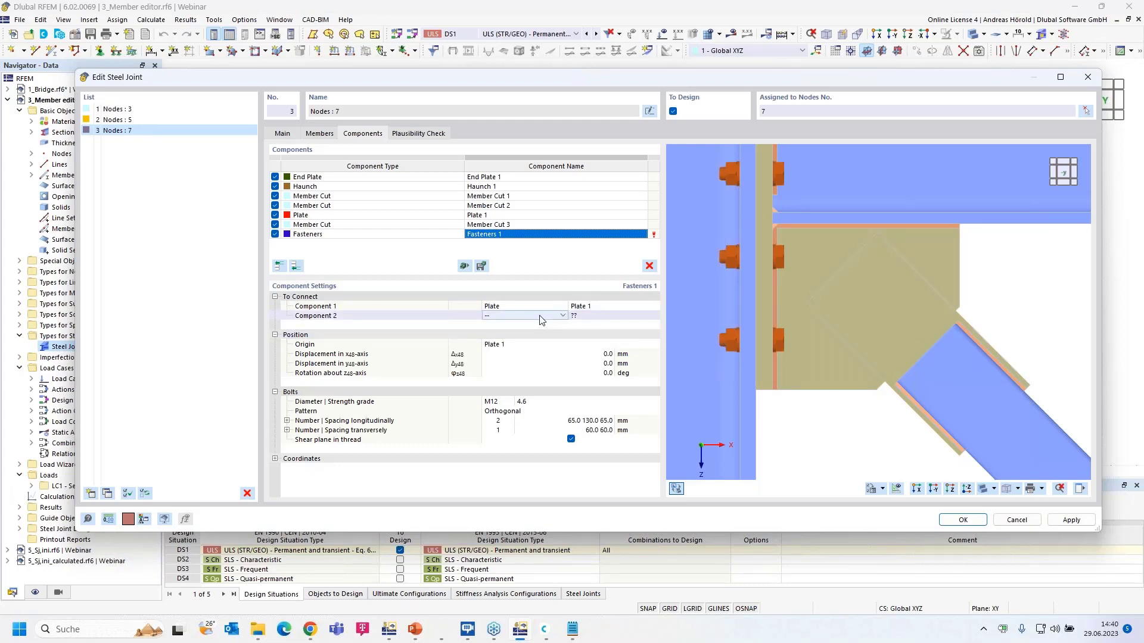
{"action": "left_click", "coordinate": [562, 316]}
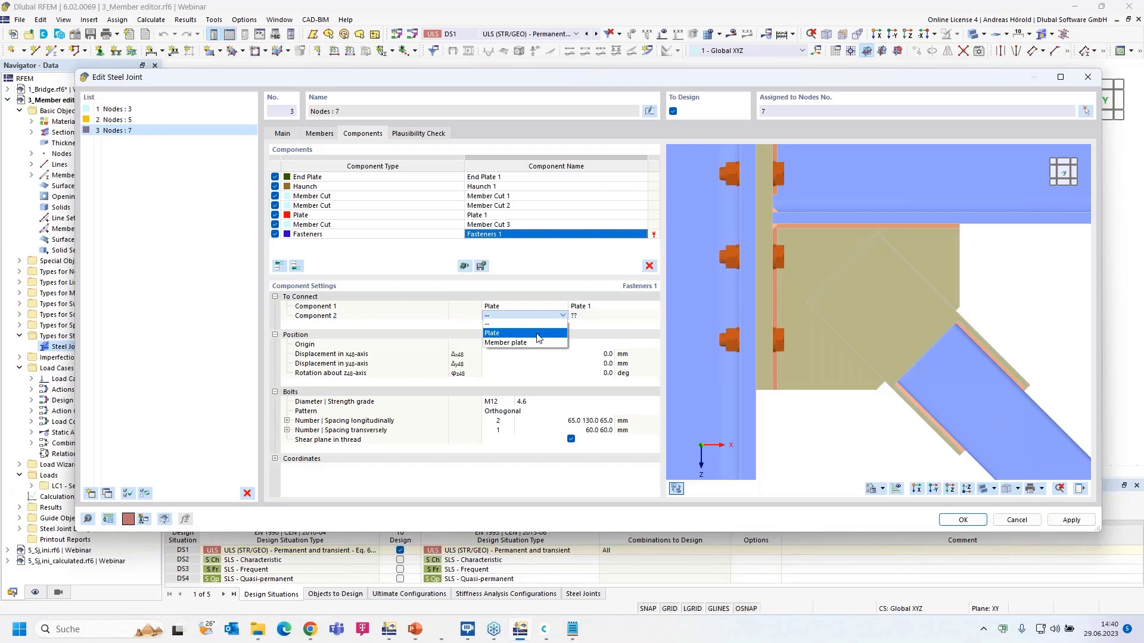
{"action": "left_click", "coordinate": [537, 334]}
{"action": "left_click", "coordinate": [628, 317]}
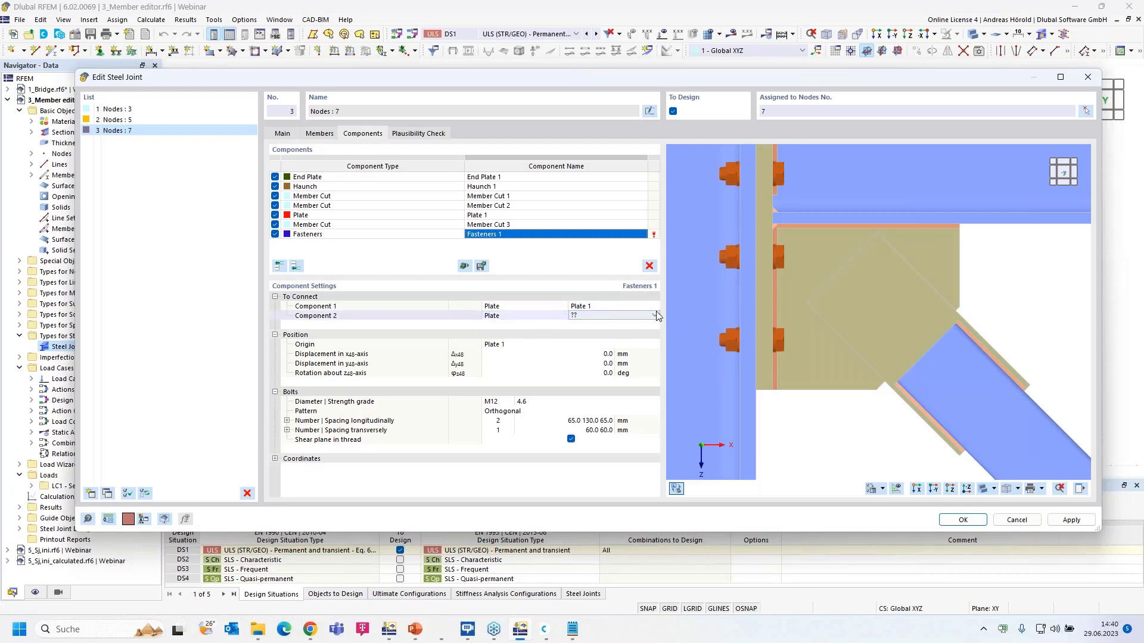
{"action": "left_click", "coordinate": [655, 315]}
{"action": "left_click", "coordinate": [610, 343]}
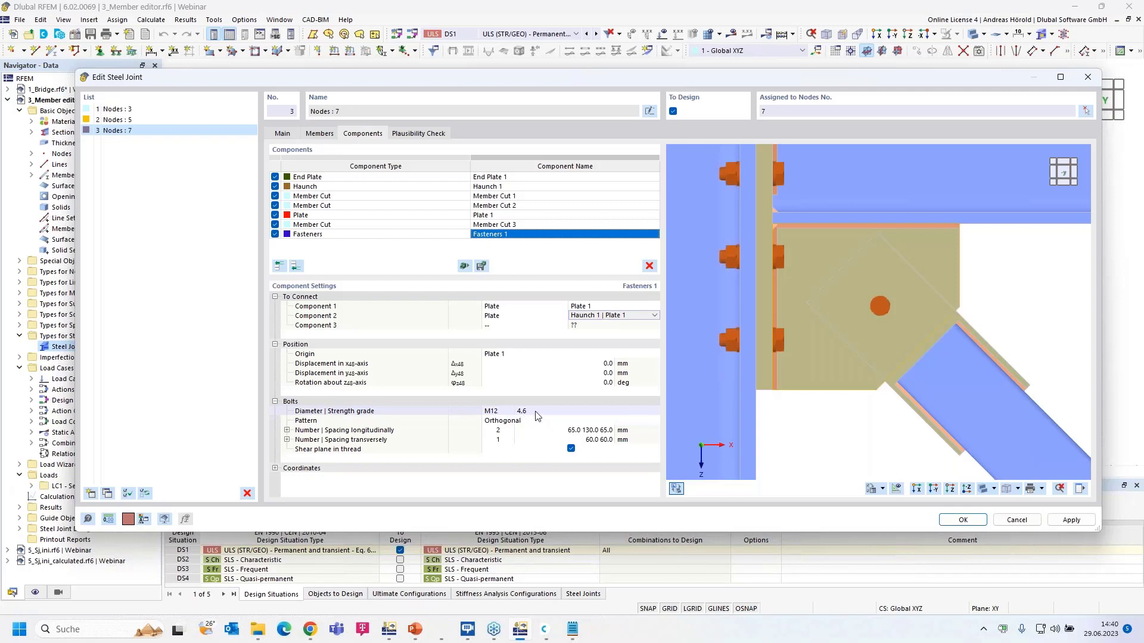
- Give Fasteners 1 two bolts transversely and set the longitudinal bolt spacing to 35 and 60 mm
{"action": "left_click", "coordinate": [506, 441]}
{"action": "left_click", "coordinate": [510, 438]}
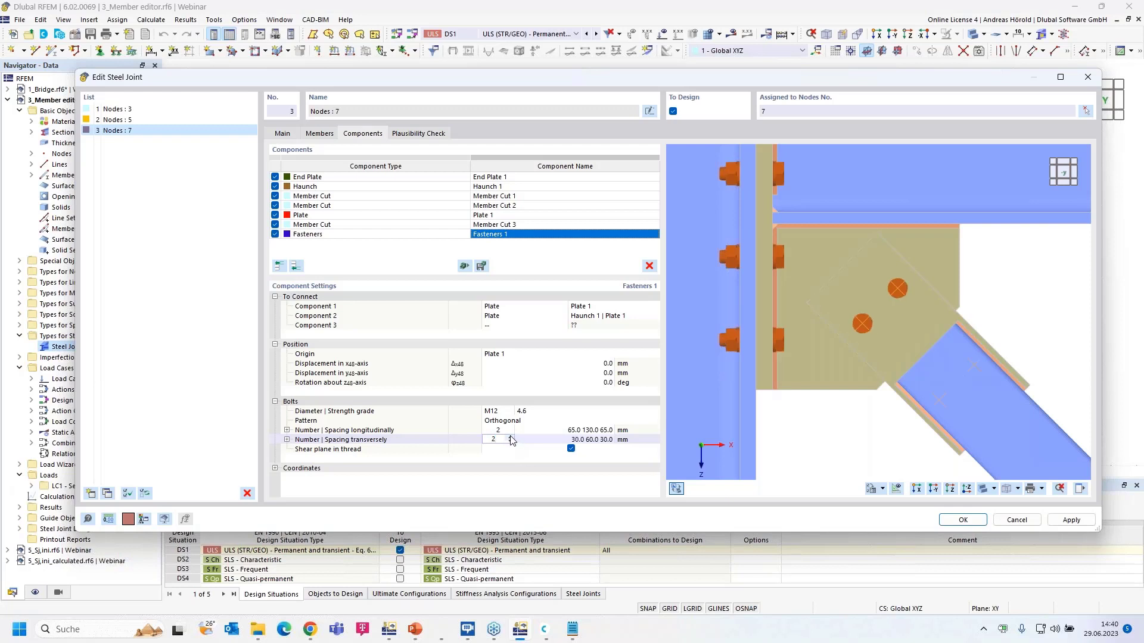
{"action": "left_click", "coordinate": [557, 430]}
{"action": "type", "text": "35"}
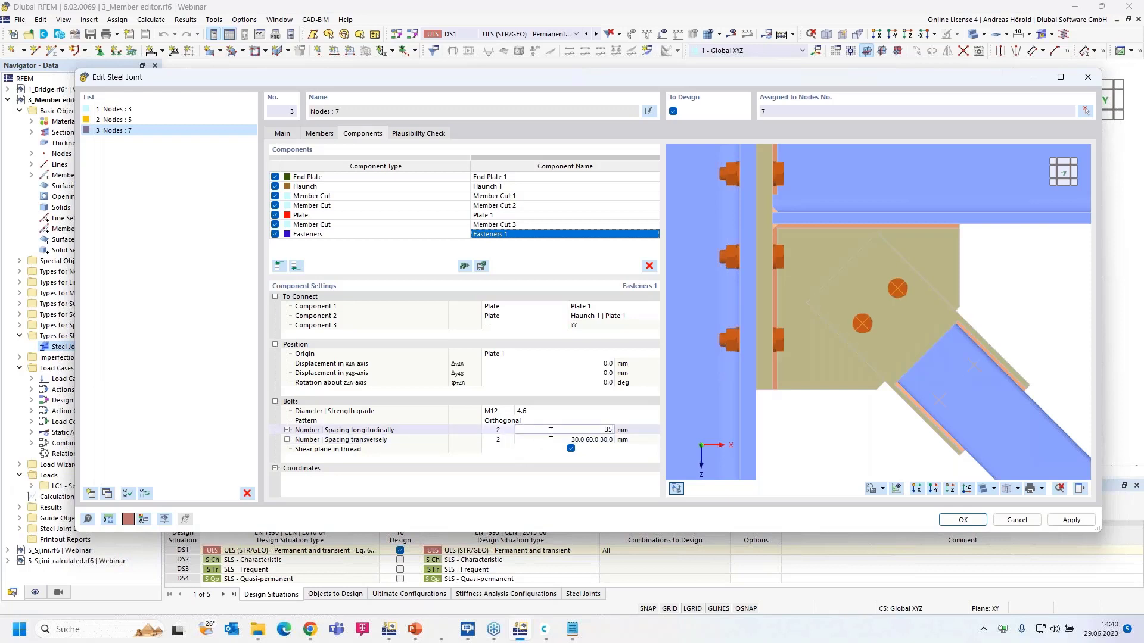
{"action": "type", "text": " 60"}
{"action": "key", "text": "Tab"}
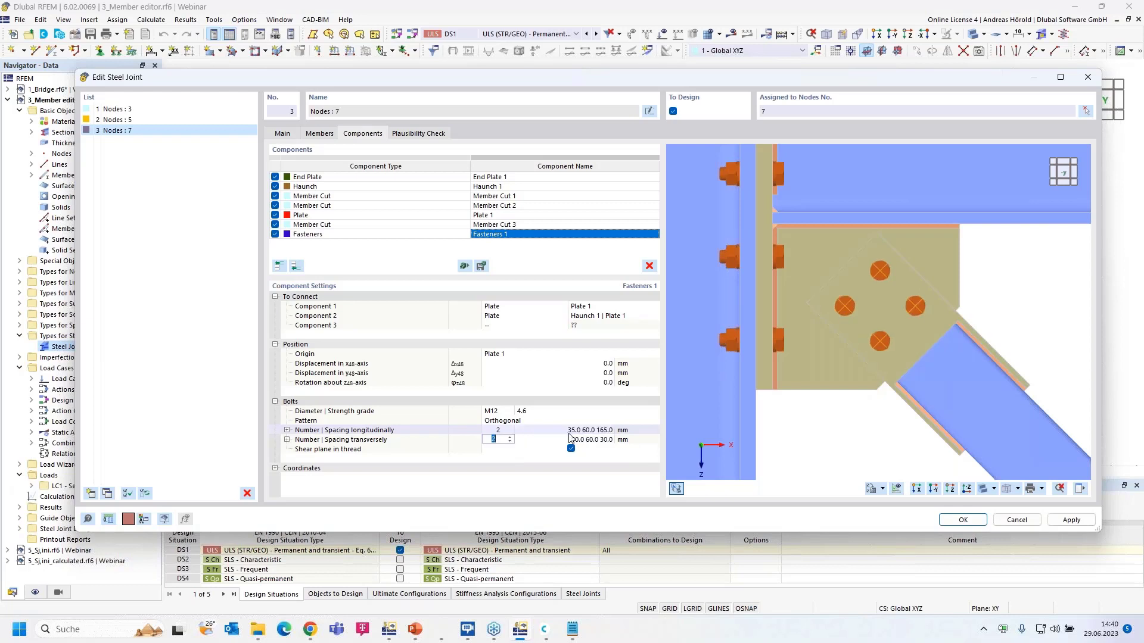
{"action": "key", "text": "Tab"}
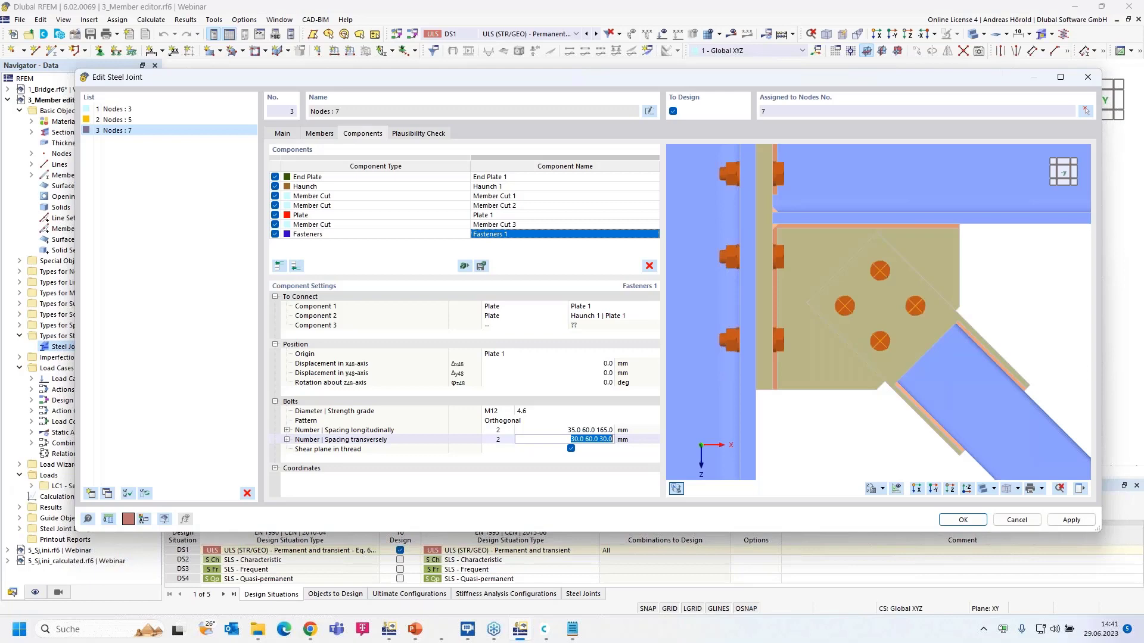
{"action": "left_click", "coordinate": [600, 431]}
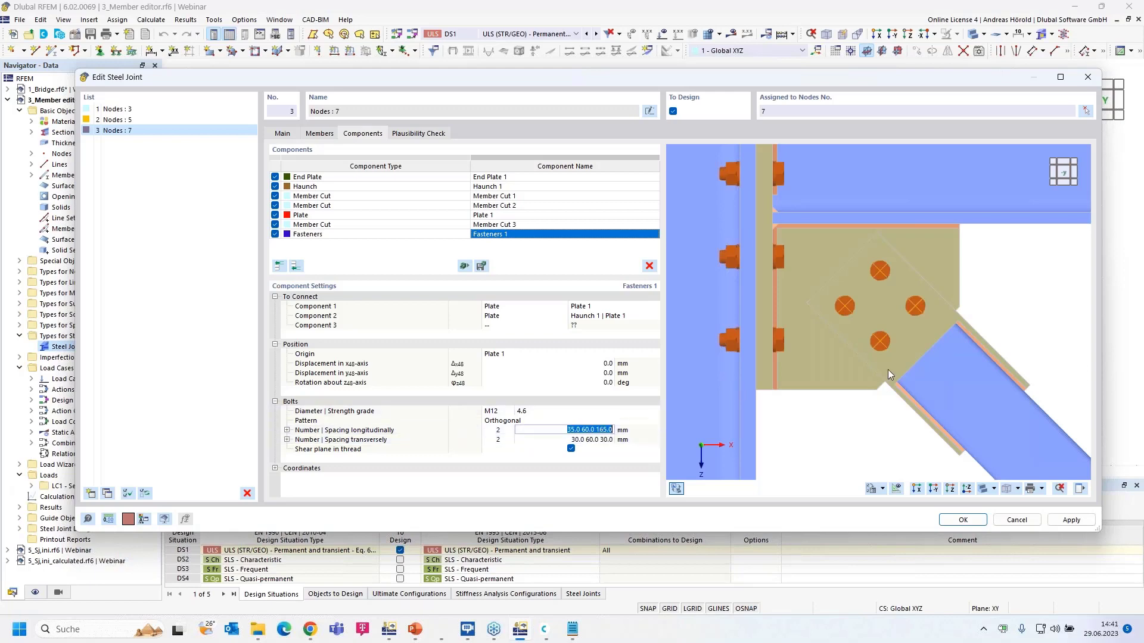
- Compare the bolted diagonal-to-haunch connections of the joints at nodes 7, 5 and 3 in the 3D preview
{"action": "middle_click_drag", "start_coordinate": [1026, 335], "coordinate": [973, 350], "text": "ctrl"}
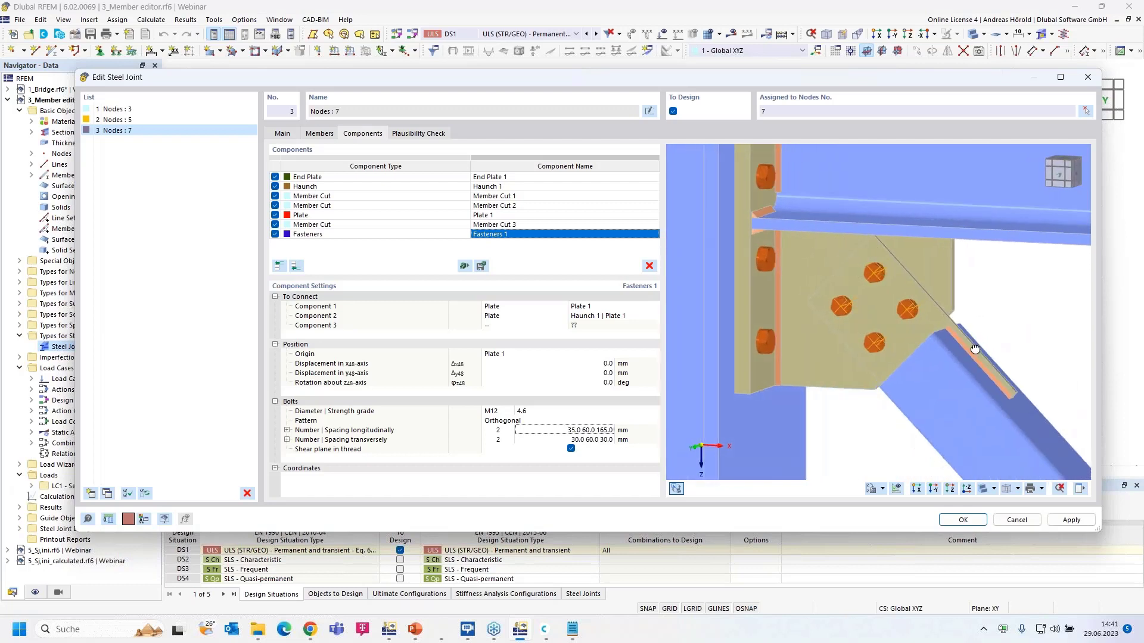
{"action": "scroll", "coordinate": [975, 352], "scroll_direction": "down", "scroll_amount": 2}
{"action": "scroll", "coordinate": [974, 348], "scroll_direction": "down", "scroll_amount": 1}
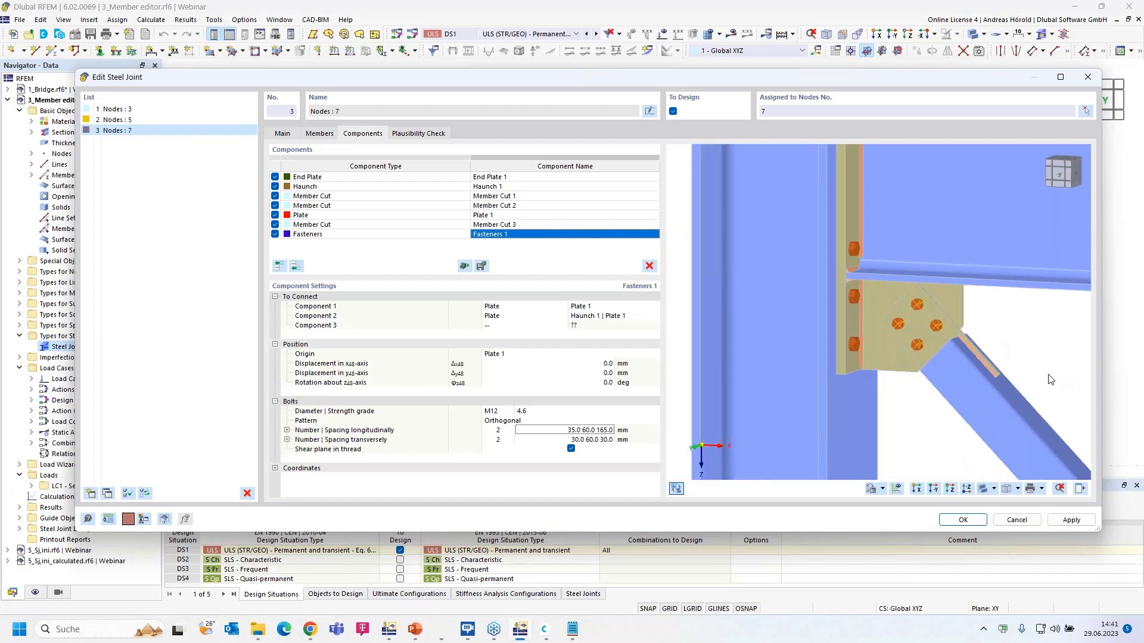
{"action": "scroll", "coordinate": [890, 356], "scroll_direction": "down", "scroll_amount": 1}
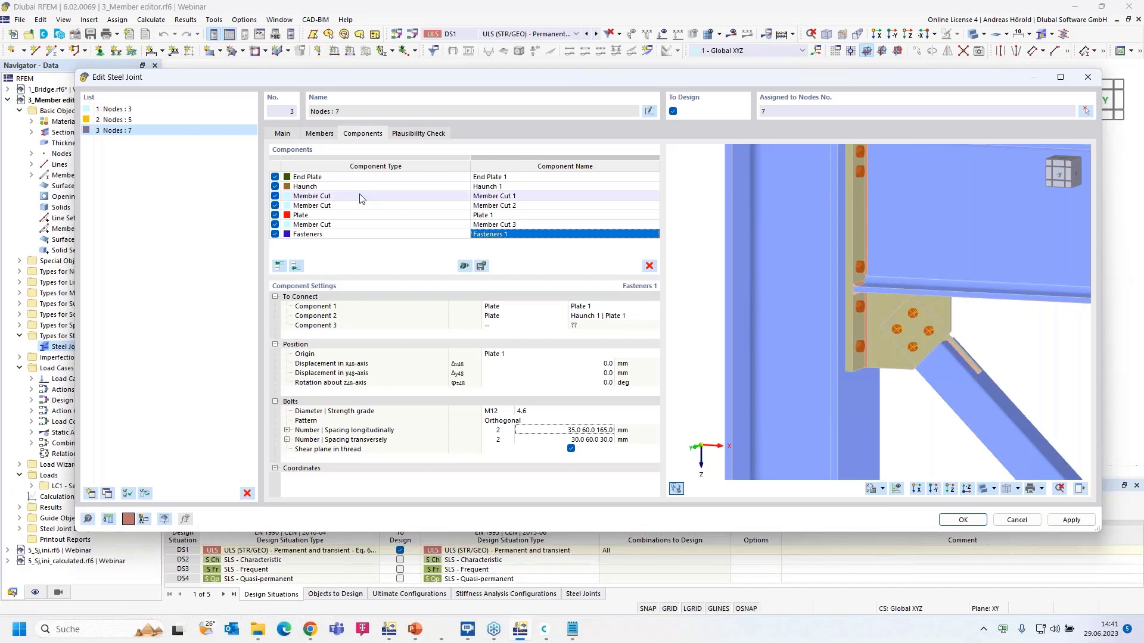
{"action": "left_click", "coordinate": [134, 119]}
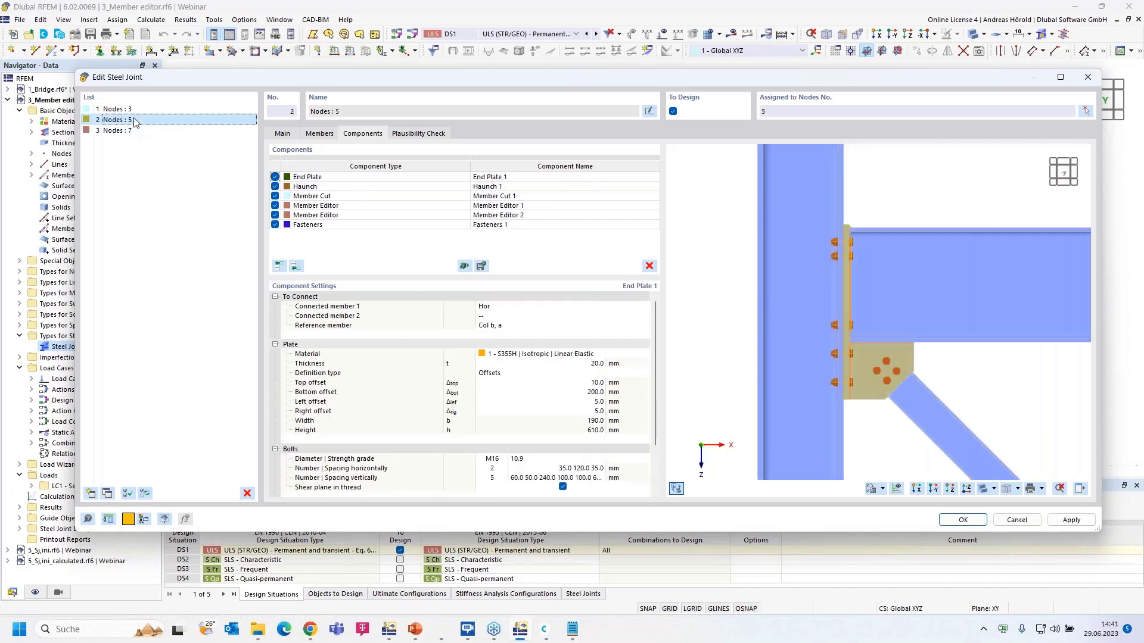
{"action": "middle_click_drag", "start_coordinate": [1014, 381], "coordinate": [915, 391], "text": "ctrl"}
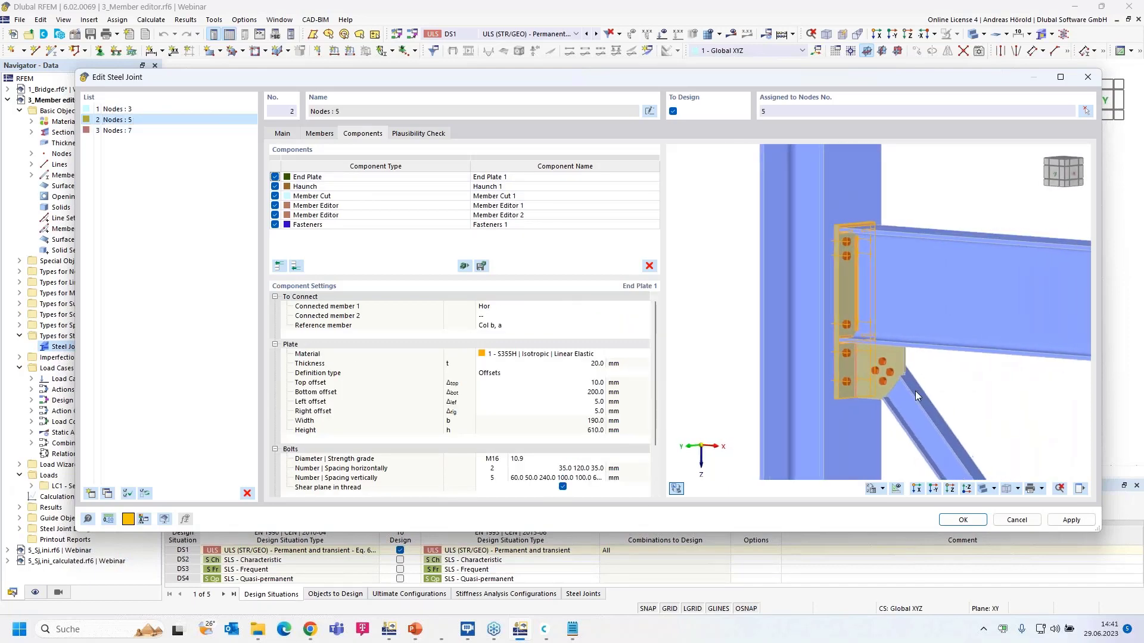
{"action": "scroll", "coordinate": [916, 391], "scroll_direction": "up", "scroll_amount": 4}
{"action": "scroll", "coordinate": [931, 388], "scroll_direction": "up", "scroll_amount": 1}
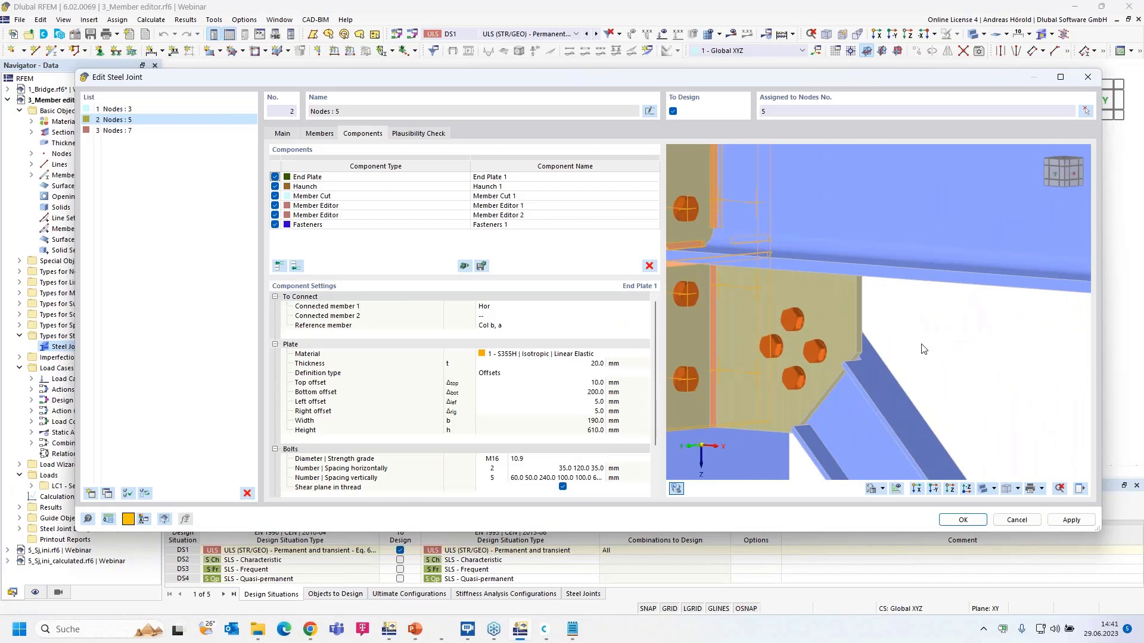
{"action": "left_click", "coordinate": [186, 109]}
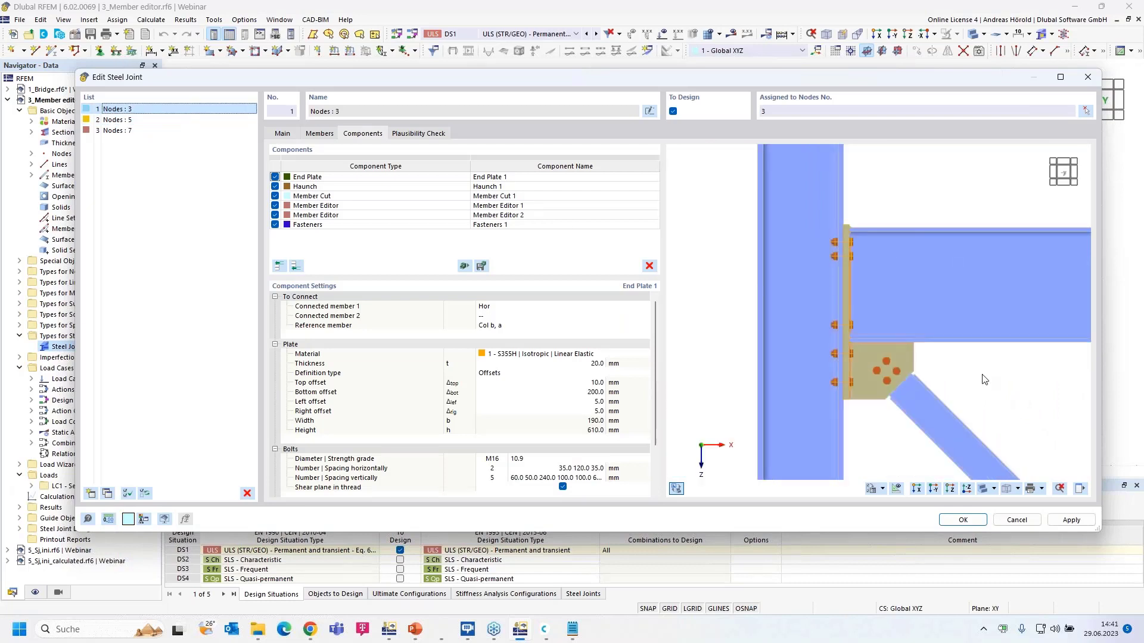
{"action": "scroll", "coordinate": [911, 383], "scroll_direction": "up", "scroll_amount": 3}
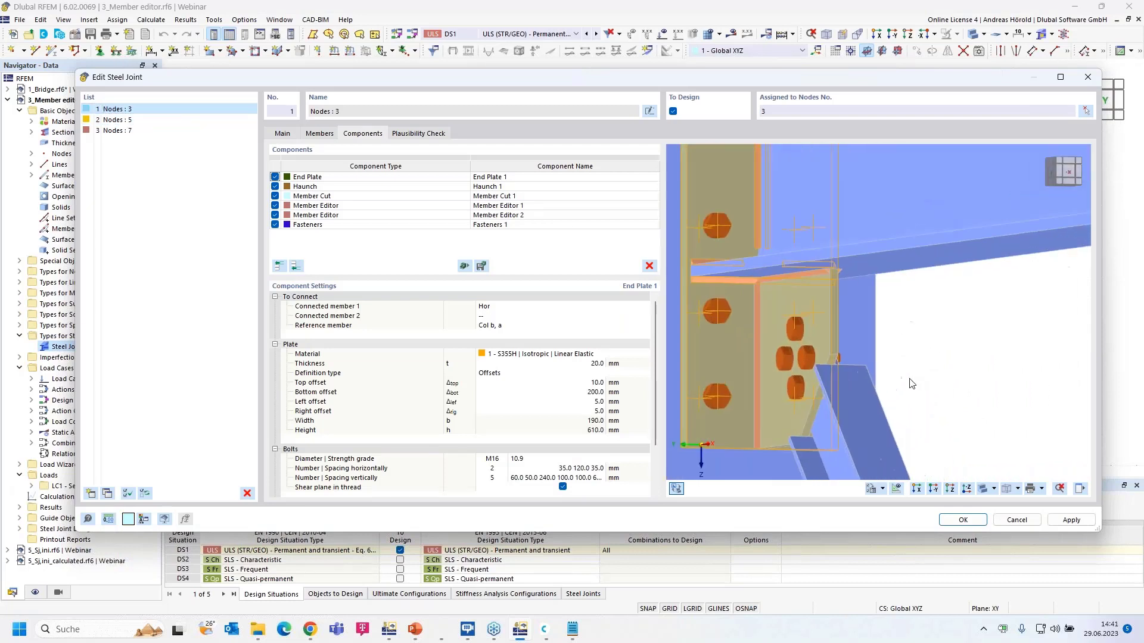
{"action": "scroll", "coordinate": [909, 383], "scroll_direction": "down", "scroll_amount": 2}
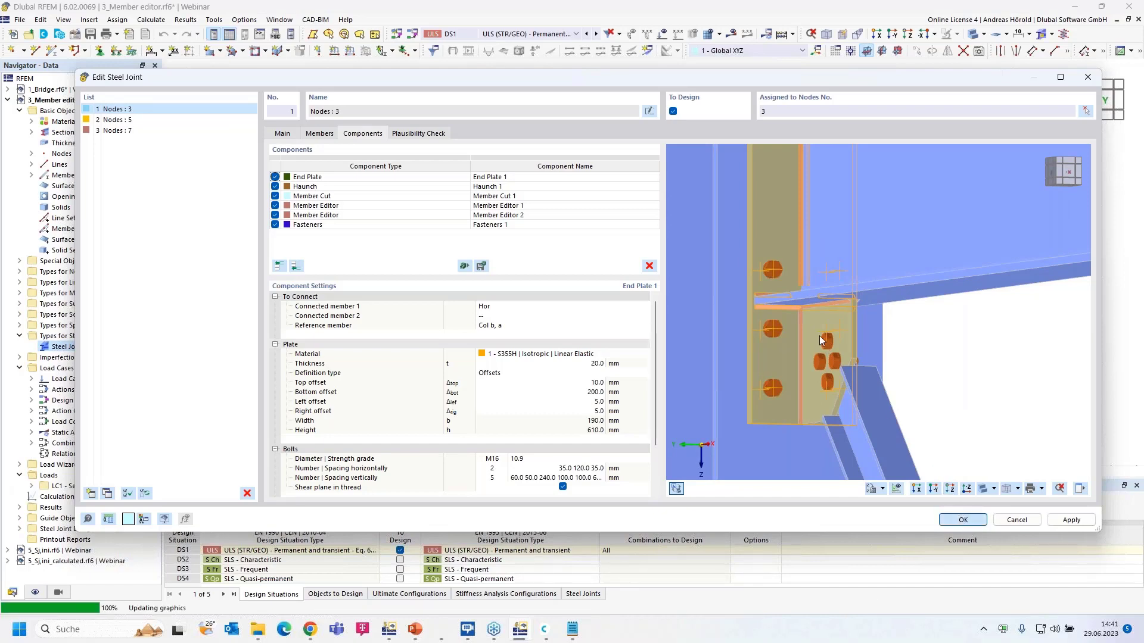
- Accept the edited steel joints and switch to the 5_Sj,ini.rf6 model
{"action": "key", "text": "Return"}
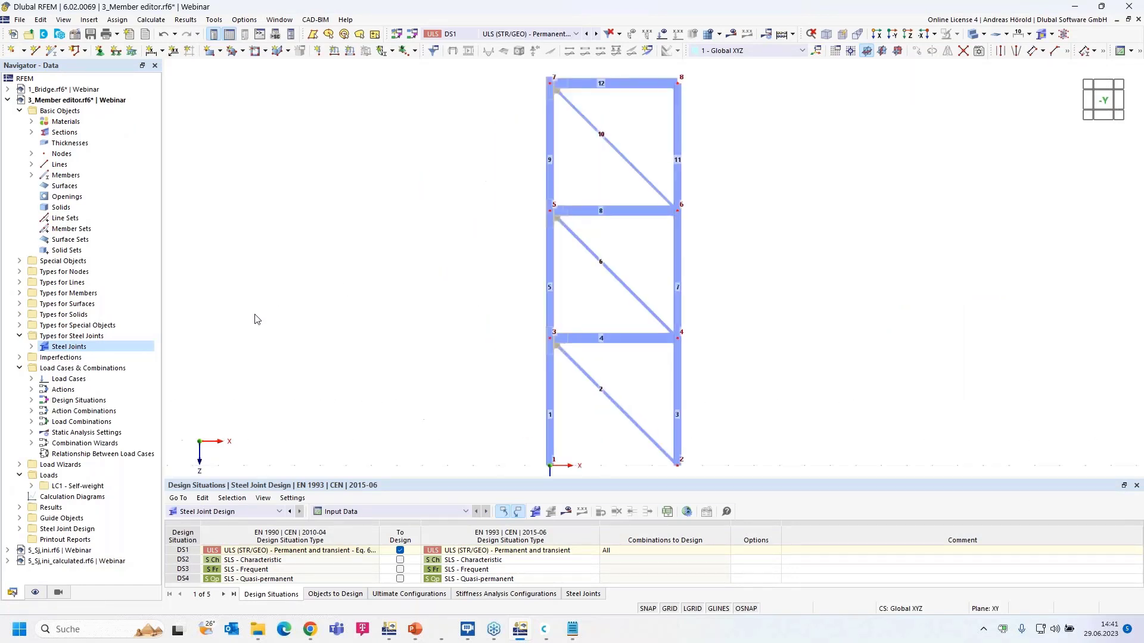
{"action": "left_click", "coordinate": [68, 551]}
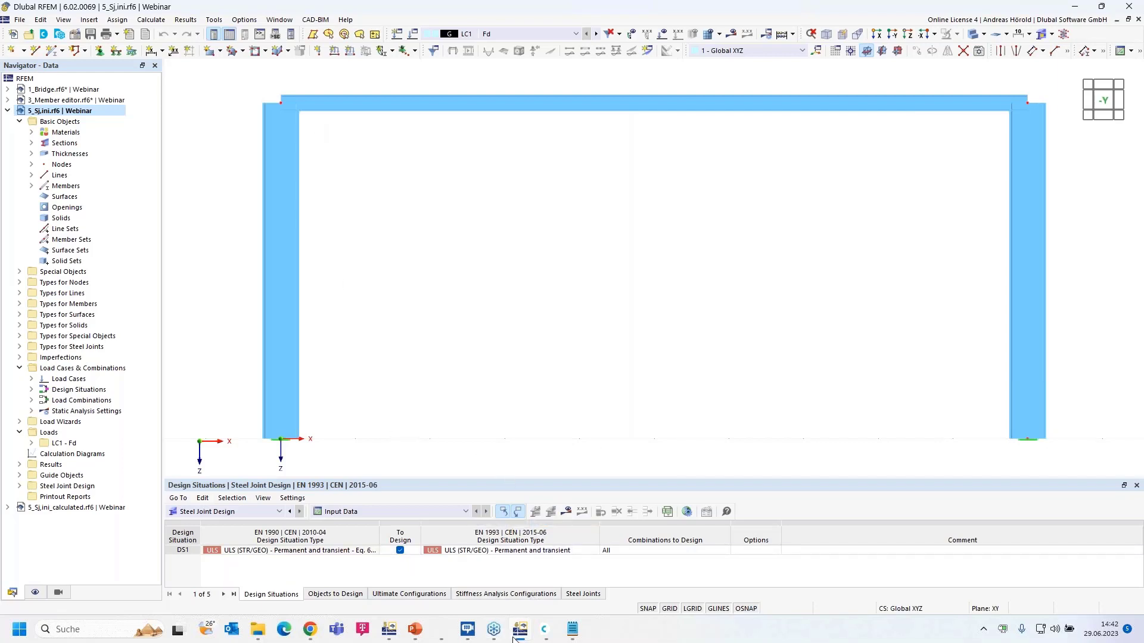
- Switch to RFEM 5, review the general data and design summary of the RF-JOINTS DSTV joint, and return to RFEM 6
{"action": "left_click", "coordinate": [387, 631]}
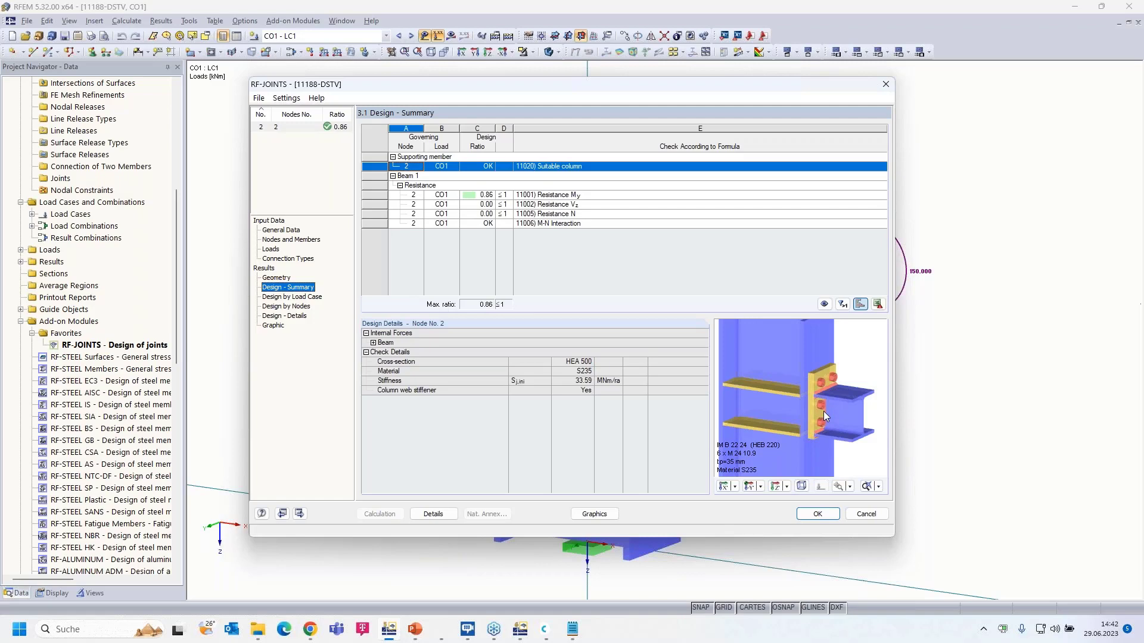
{"action": "left_click", "coordinate": [281, 230]}
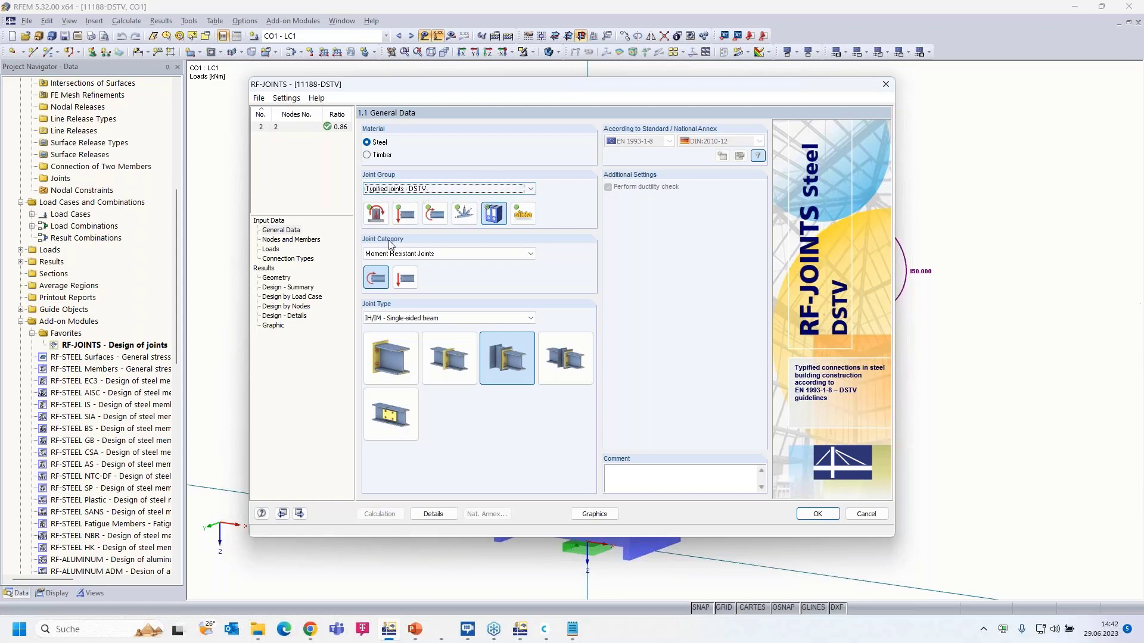
{"action": "left_click", "coordinate": [278, 288]}
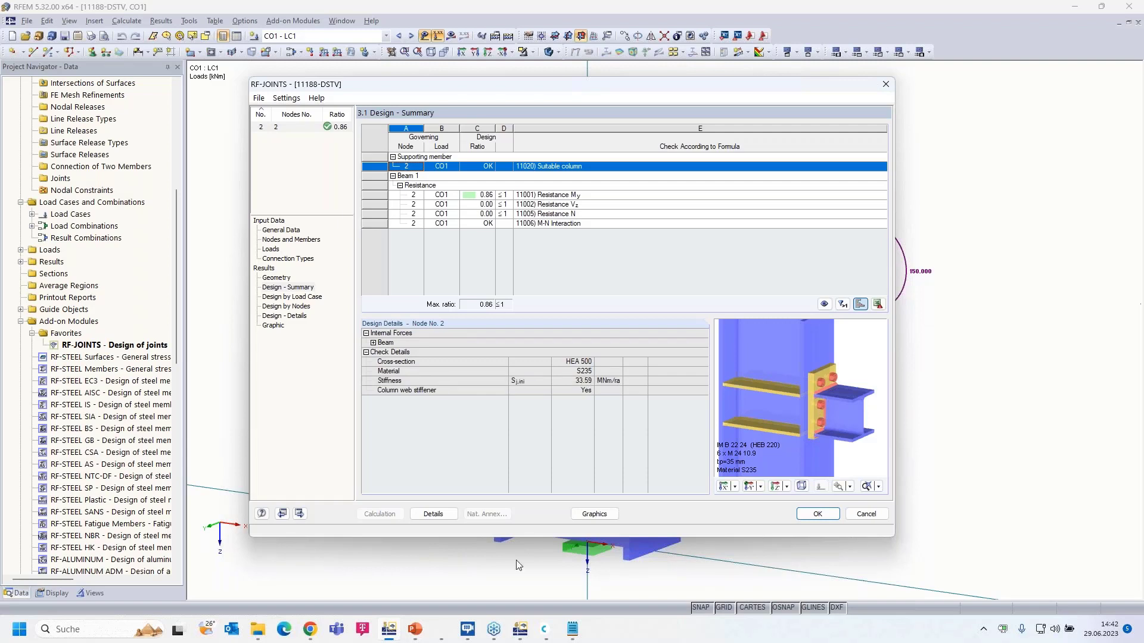
{"action": "left_click", "coordinate": [539, 632]}
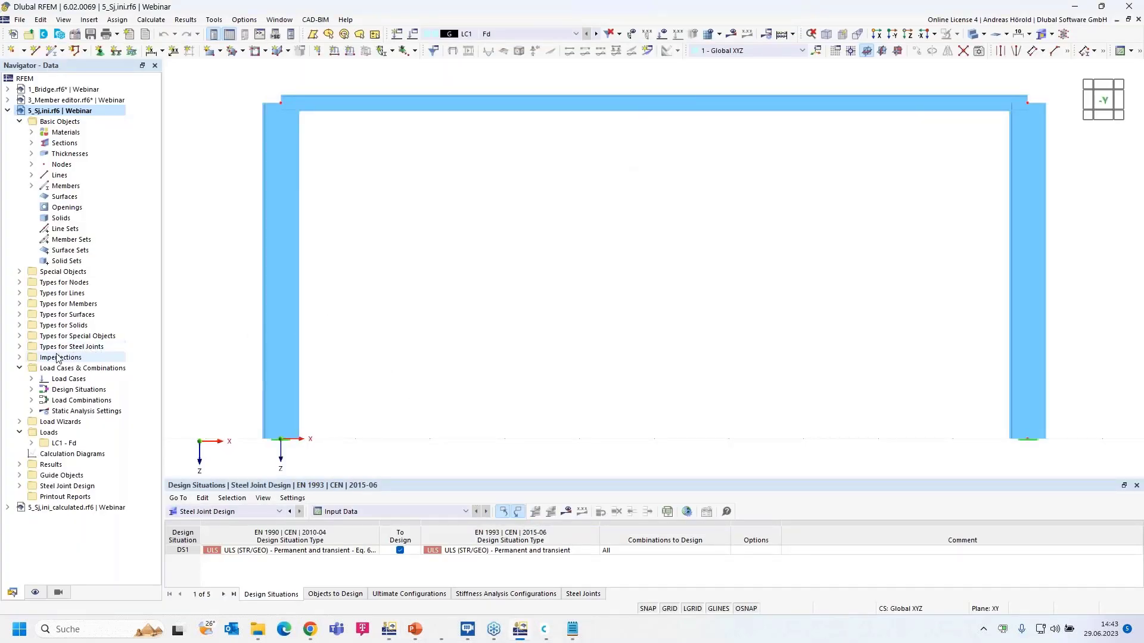
- Create a new steel joint and assign it to the two upper frame corners, nodes 1 and 3
{"action": "left_click", "coordinate": [21, 347]}
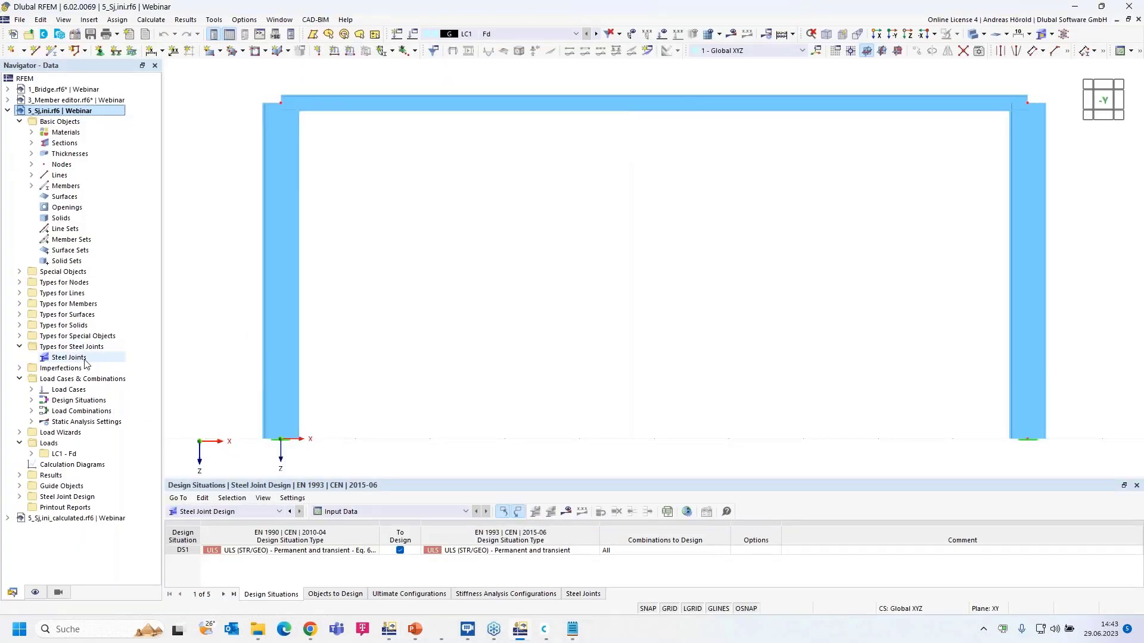
{"action": "right_click", "coordinate": [65, 358]}
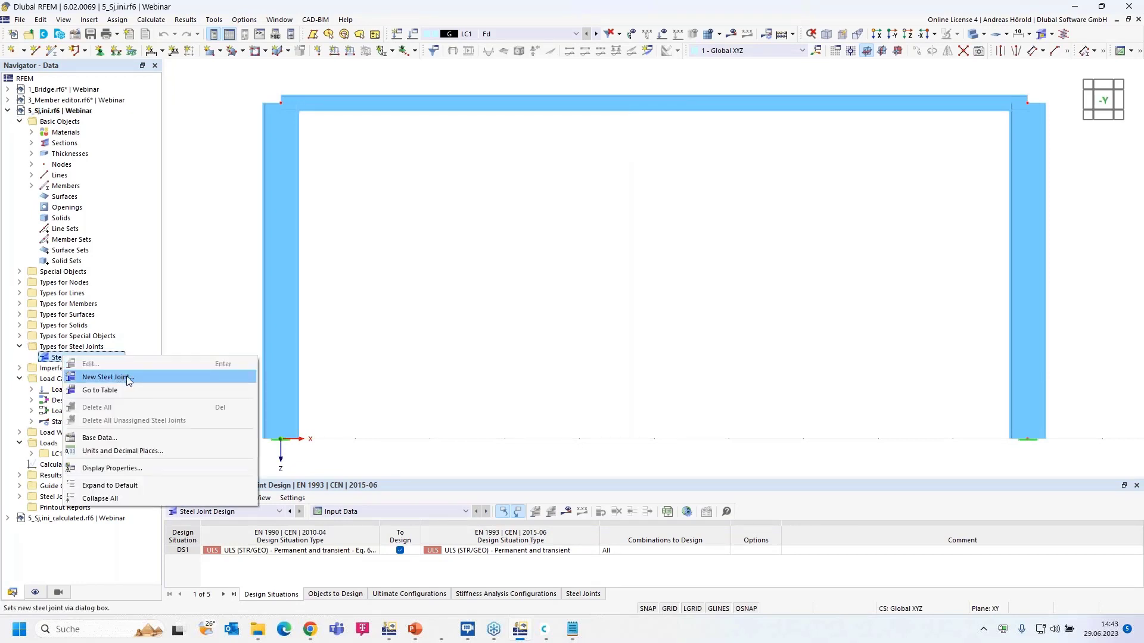
{"action": "left_click", "coordinate": [106, 377]}
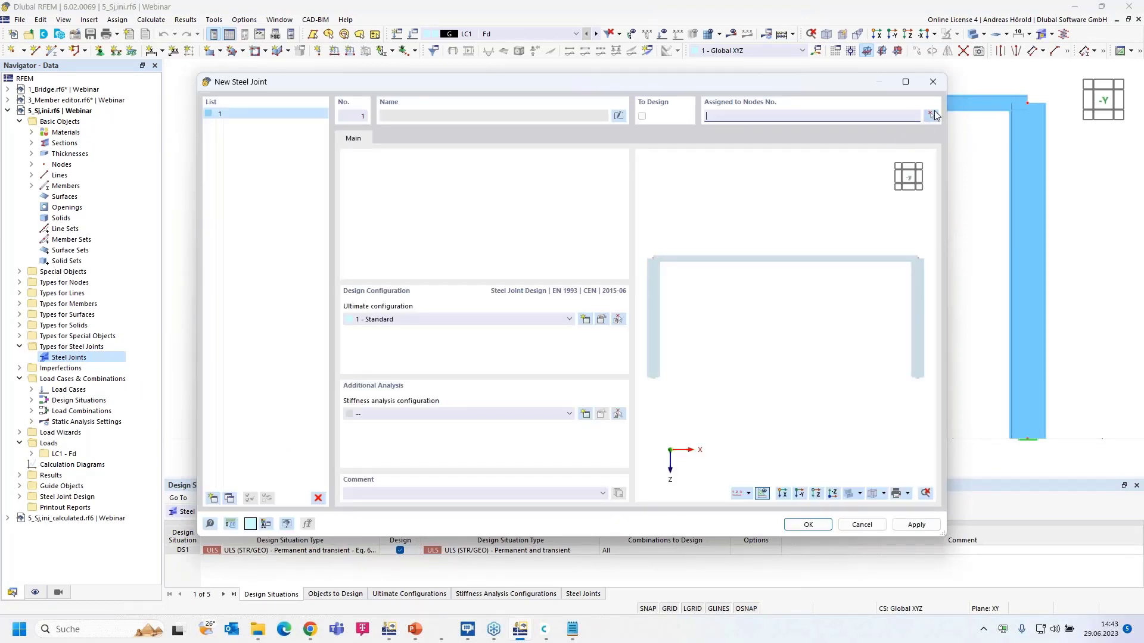
{"action": "left_click", "coordinate": [930, 115]}
{"action": "left_click", "coordinate": [280, 102]}
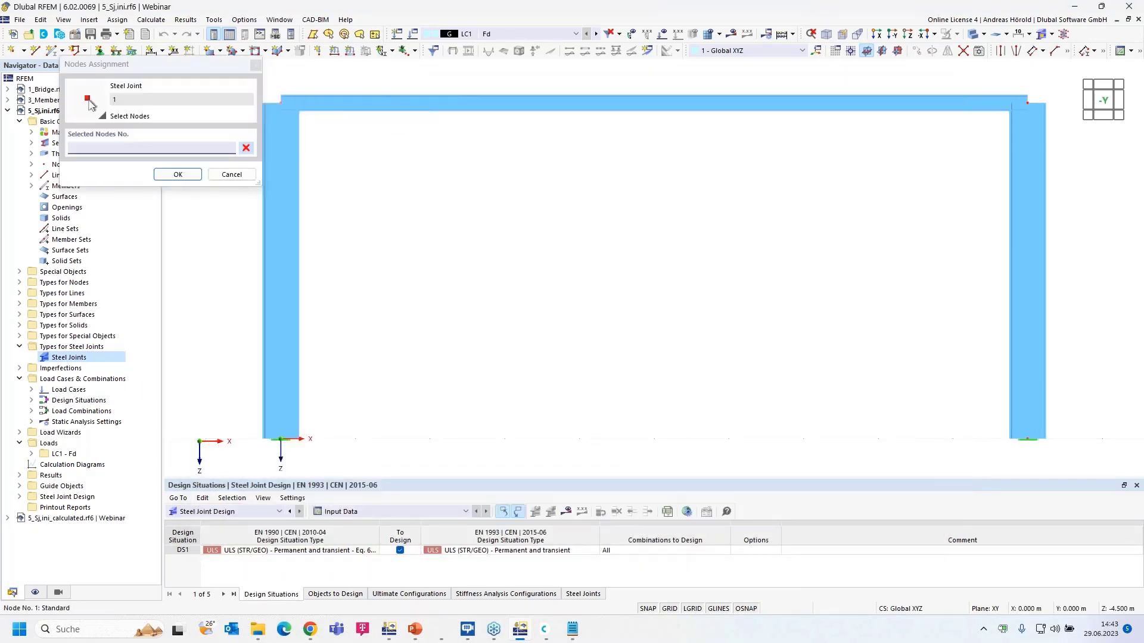
{"action": "left_click", "coordinate": [1024, 108]}
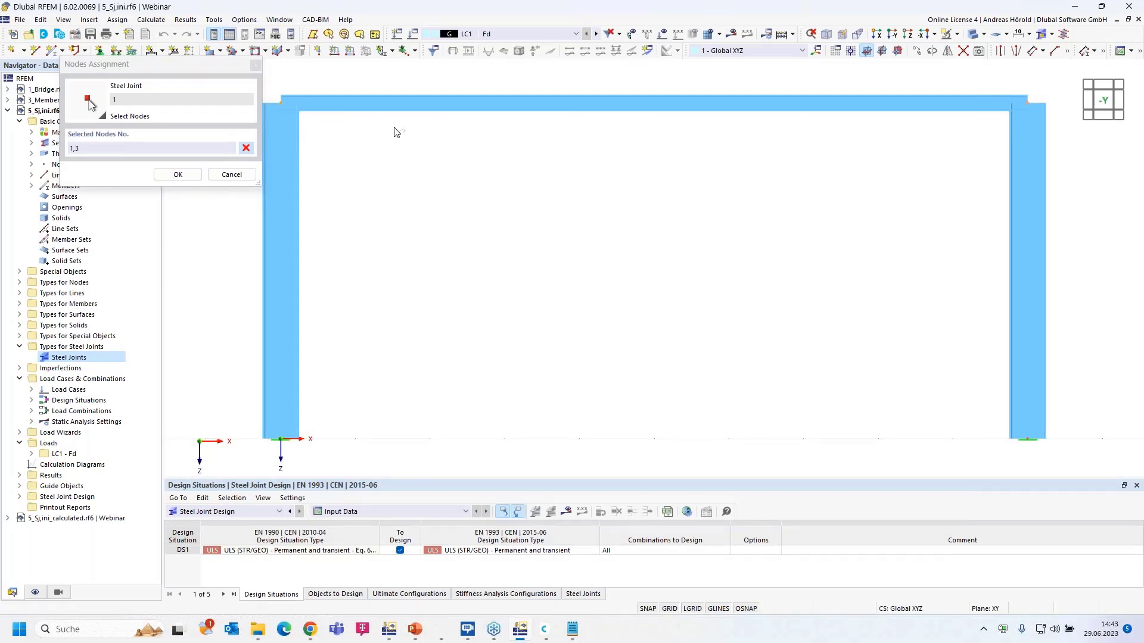
{"action": "left_click", "coordinate": [178, 175]}
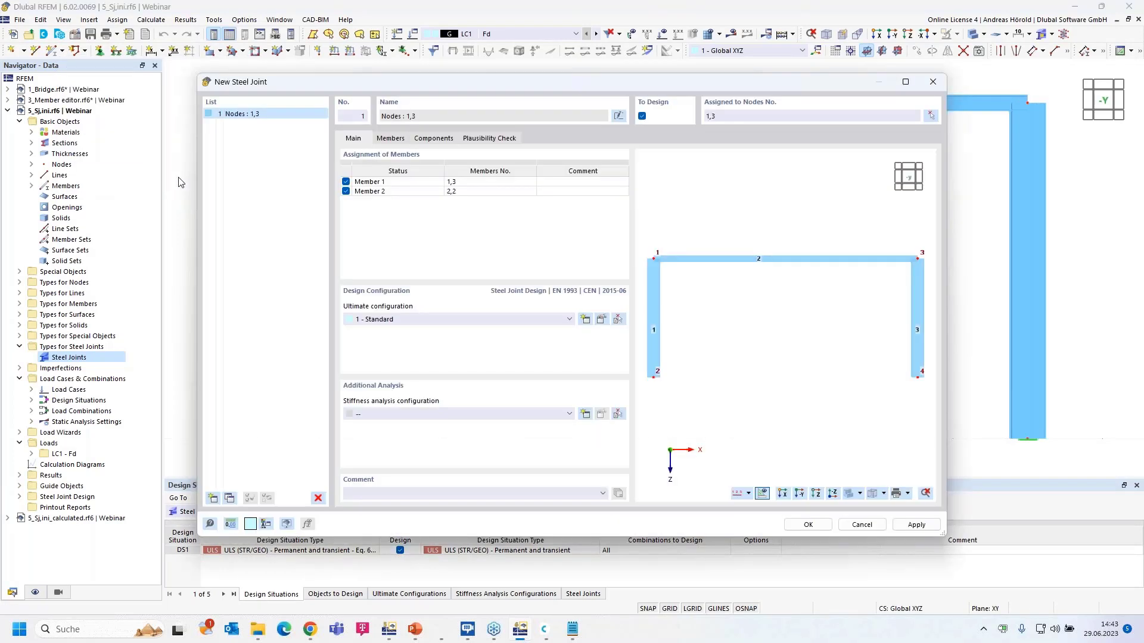
- Name the joint's members Col and Hor and assign the stiffness analysis configuration "1 - Initial stiffness | No interaction"
{"action": "double_click", "coordinate": [388, 182]}
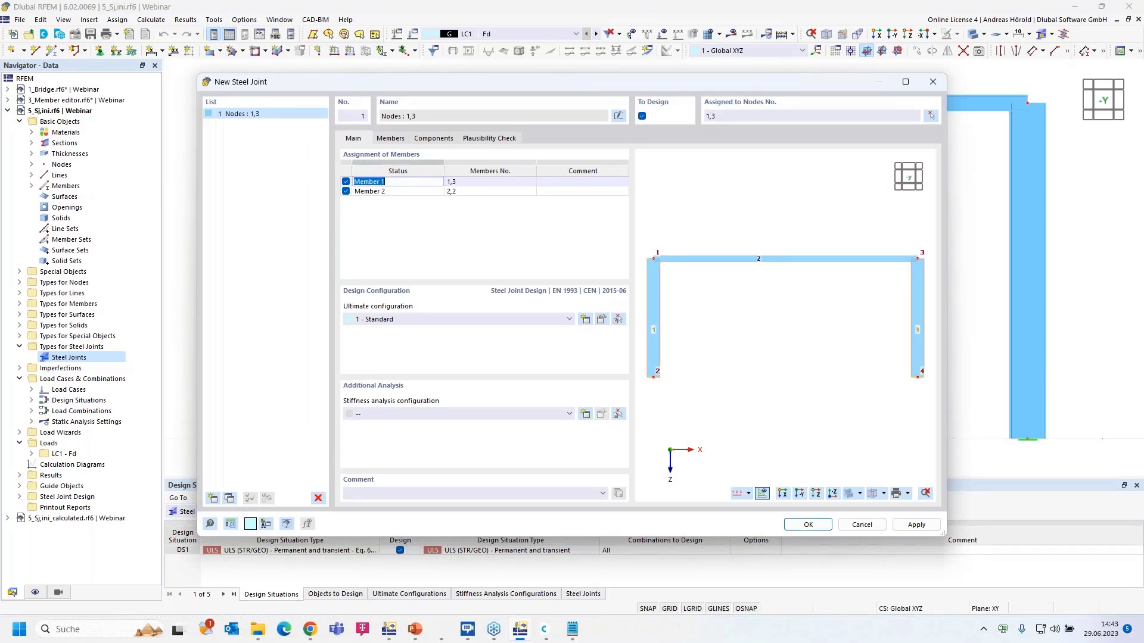
{"action": "type", "text": "Col"}
{"action": "double_click", "coordinate": [393, 191]}
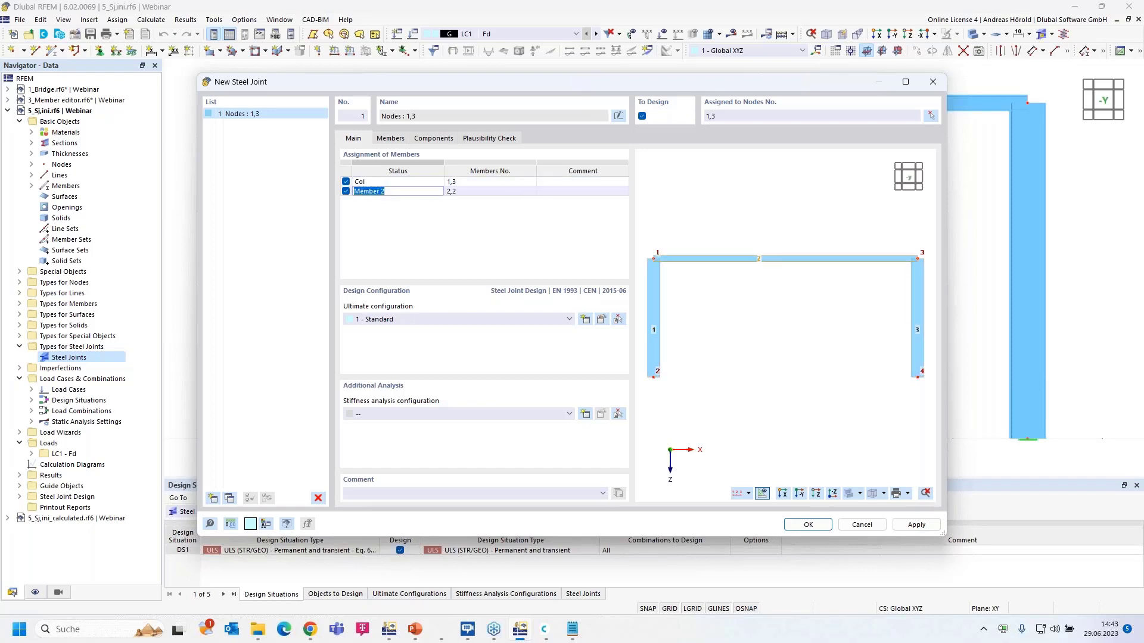
{"action": "type", "text": "Hor"}
{"action": "key", "text": "Return"}
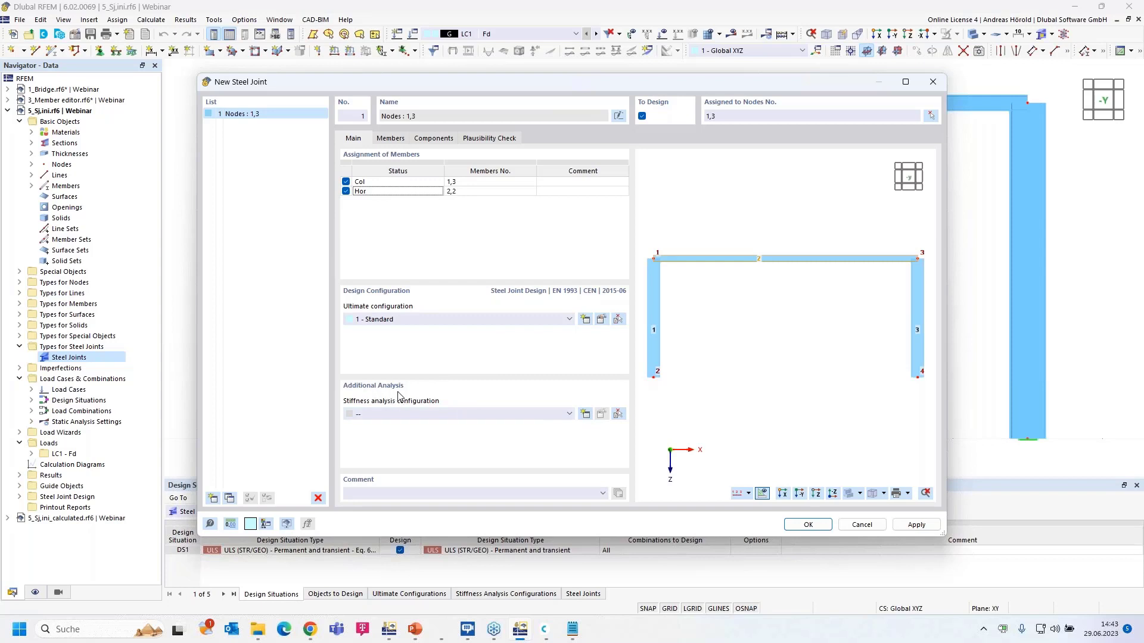
{"action": "left_click", "coordinate": [569, 413]}
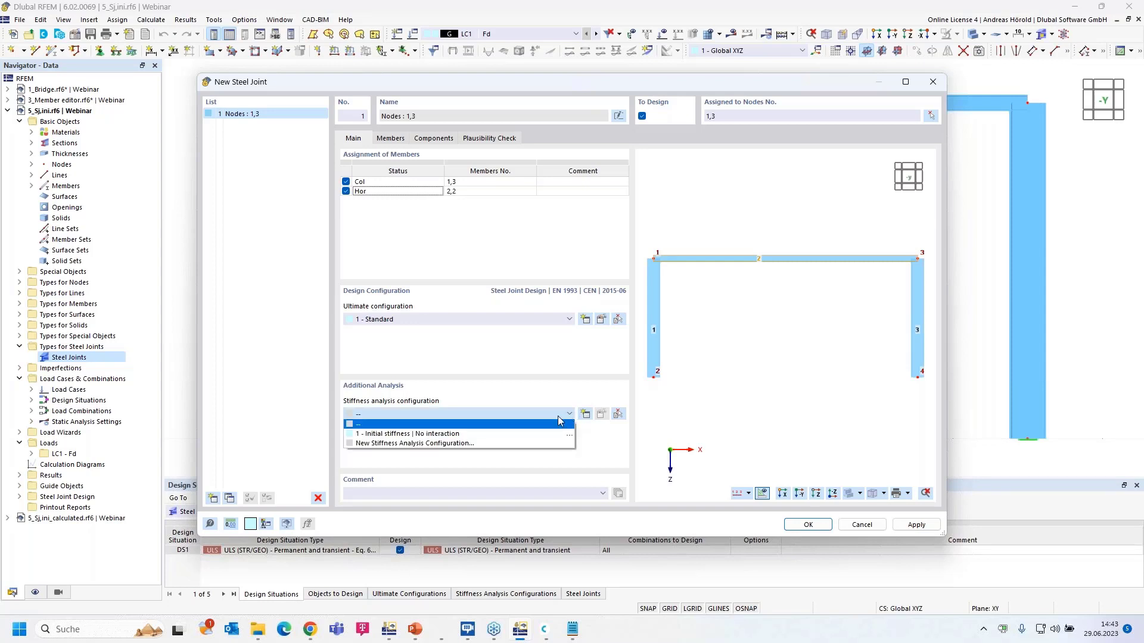
{"action": "left_click", "coordinate": [539, 431]}
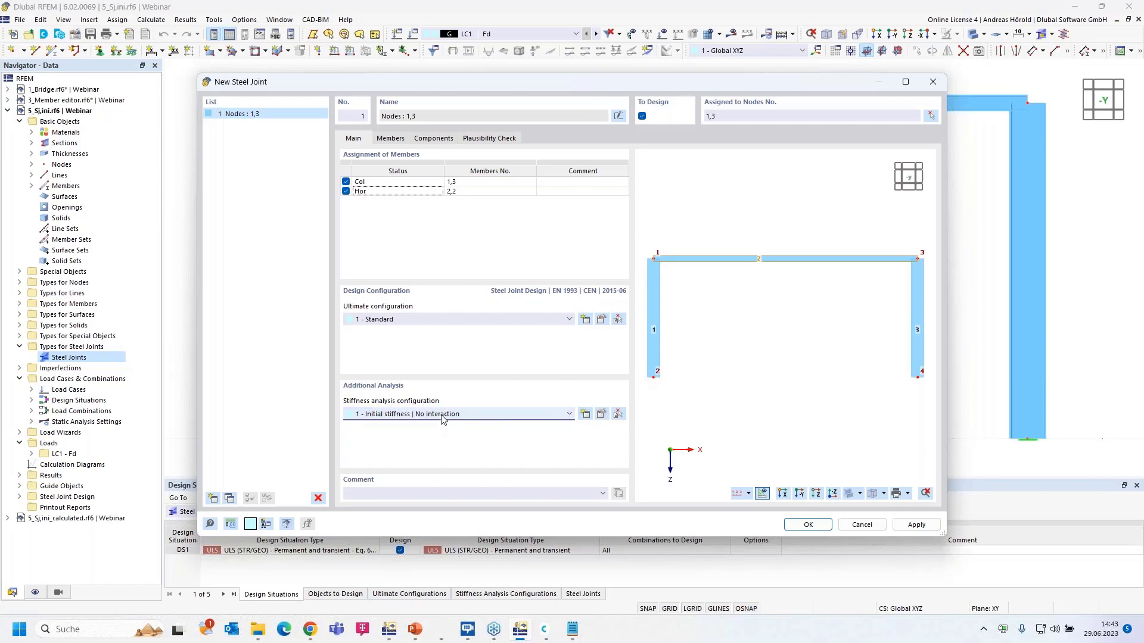
- Review the analysis and mesh parameters of the assigned initial stiffness configuration
{"action": "left_click", "coordinate": [602, 415]}
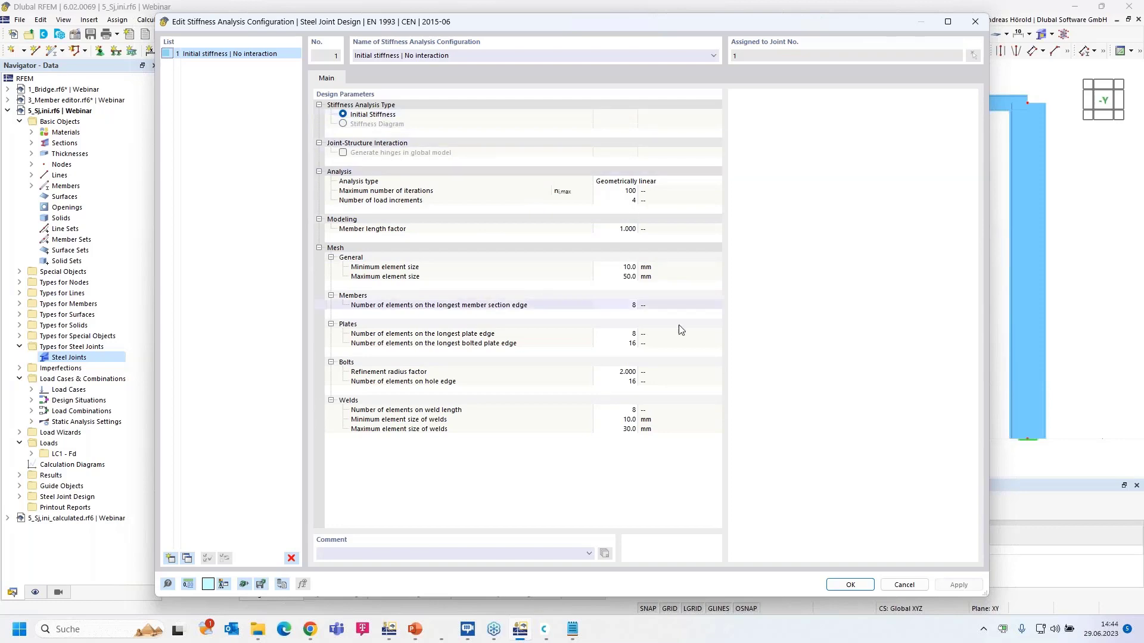
{"action": "left_click", "coordinate": [850, 584]}
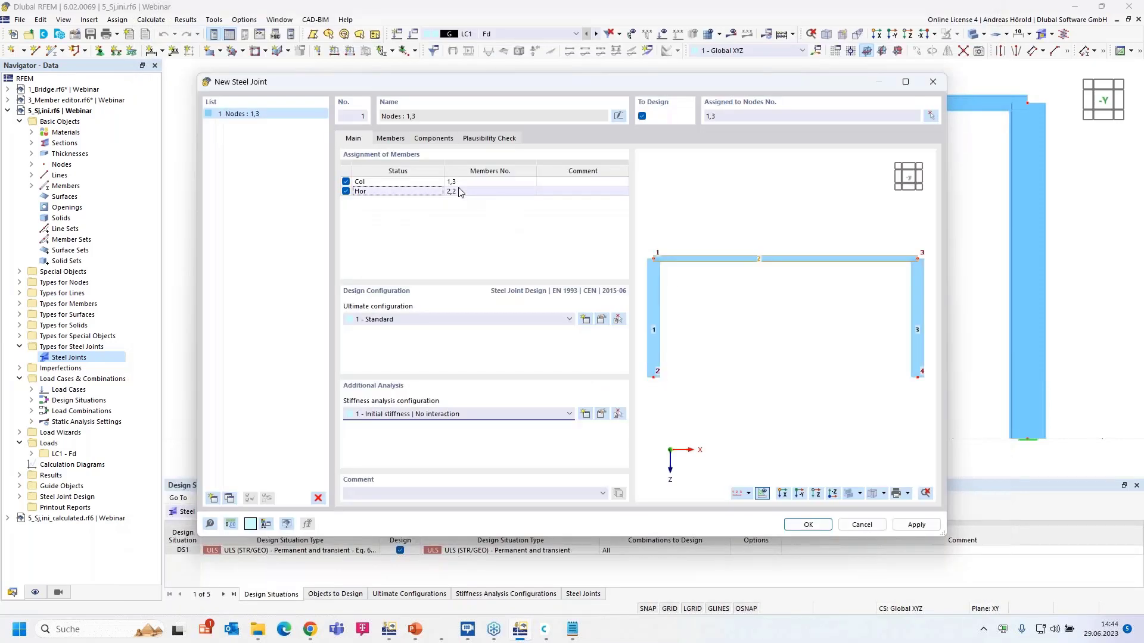
- Activate the stiffness analysis for member Hor about My only, leaving N and Mz out
{"action": "left_click", "coordinate": [393, 138]}
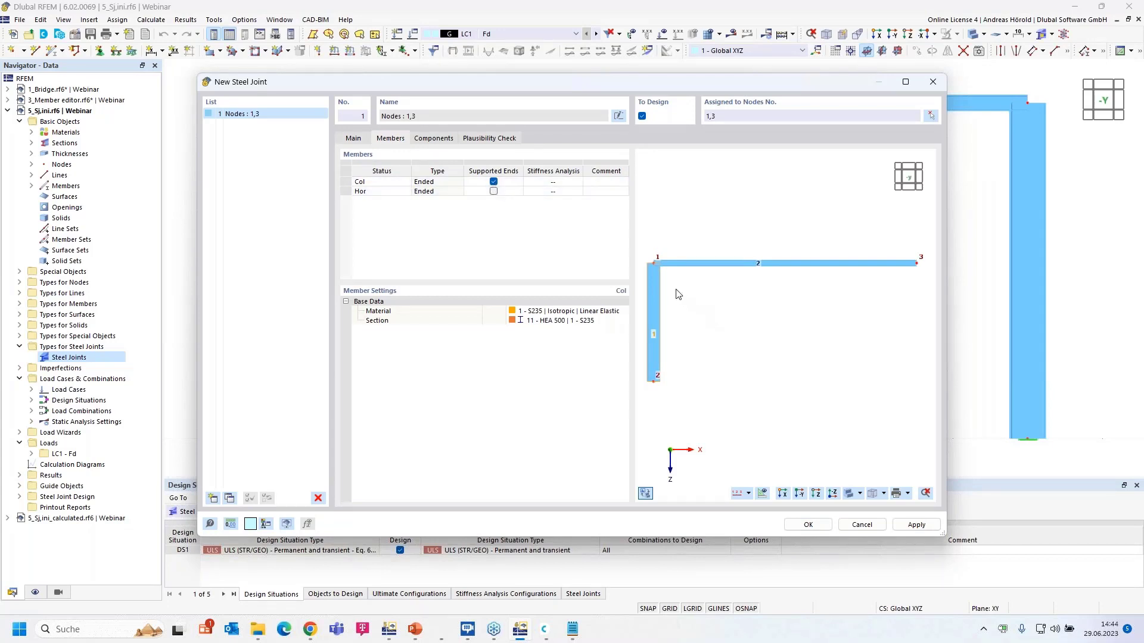
{"action": "scroll", "coordinate": [676, 288], "scroll_direction": "up", "scroll_amount": 5}
{"action": "middle_click_drag", "start_coordinate": [674, 286], "coordinate": [806, 314]}
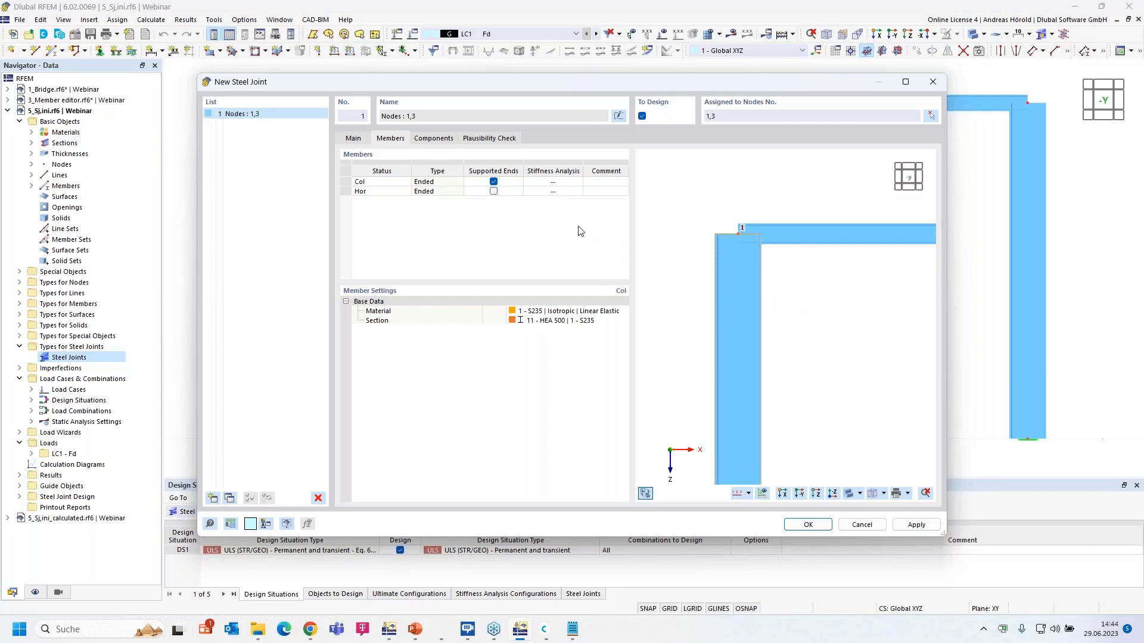
{"action": "left_click", "coordinate": [576, 191]}
{"action": "left_click", "coordinate": [577, 191]}
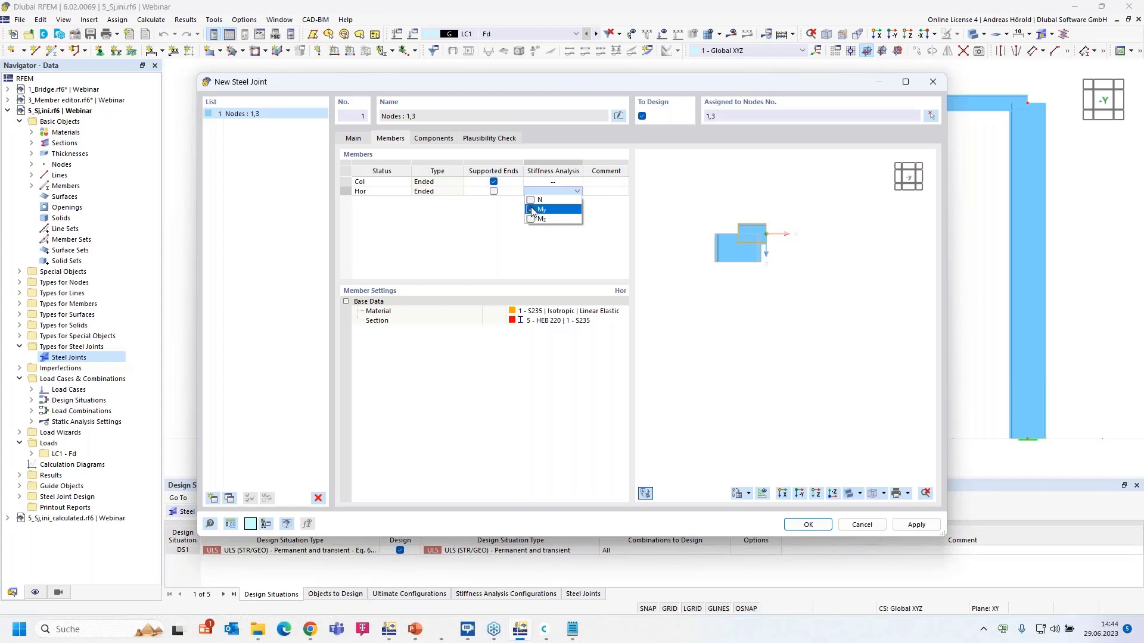
{"action": "left_click", "coordinate": [529, 211]}
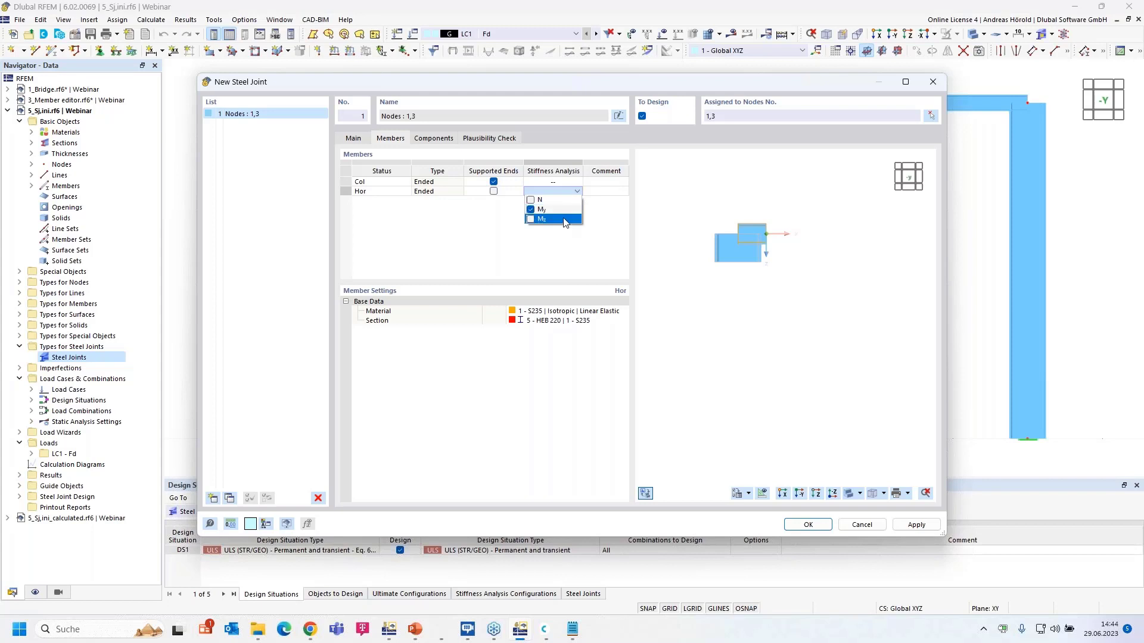
{"action": "left_click", "coordinate": [530, 201]}
{"action": "left_click", "coordinate": [532, 220]}
{"action": "left_click", "coordinate": [531, 220]}
{"action": "left_click", "coordinate": [531, 200]}
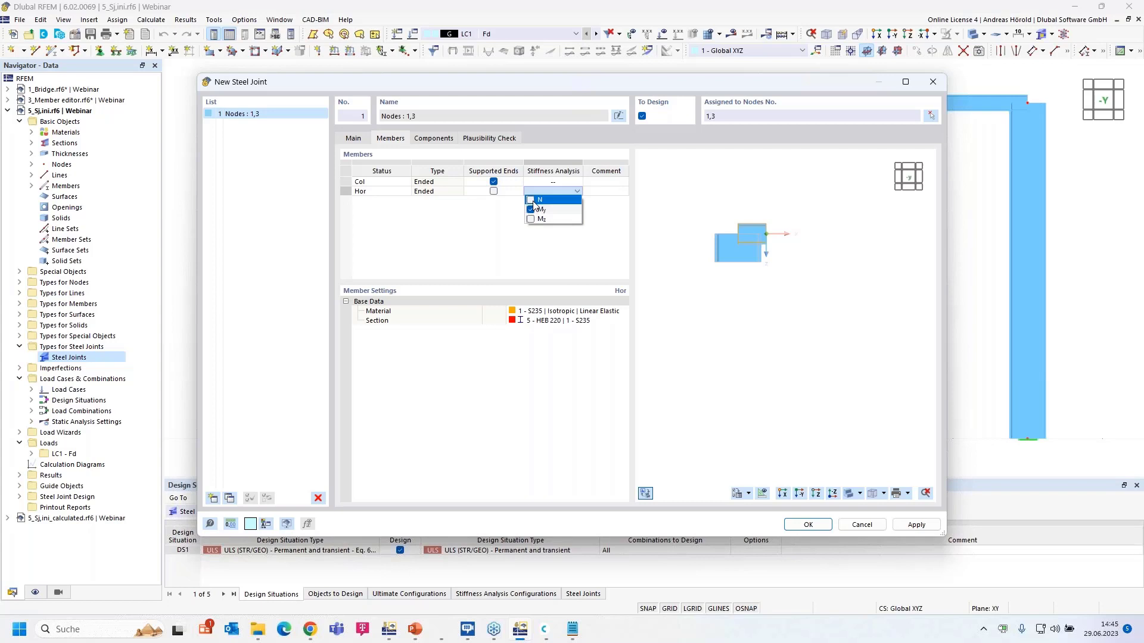
{"action": "left_click", "coordinate": [612, 236]}
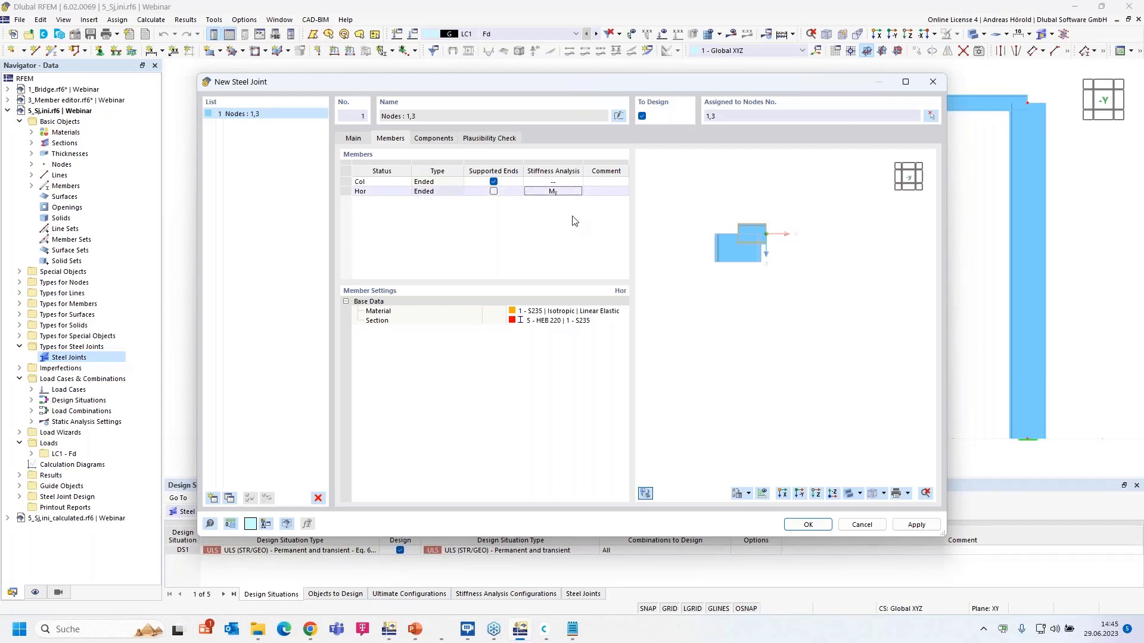
- Insert the rigid beam-to-column template "End Plate | Column Stiffeners I" as the components of the joint
{"action": "left_click", "coordinate": [431, 140]}
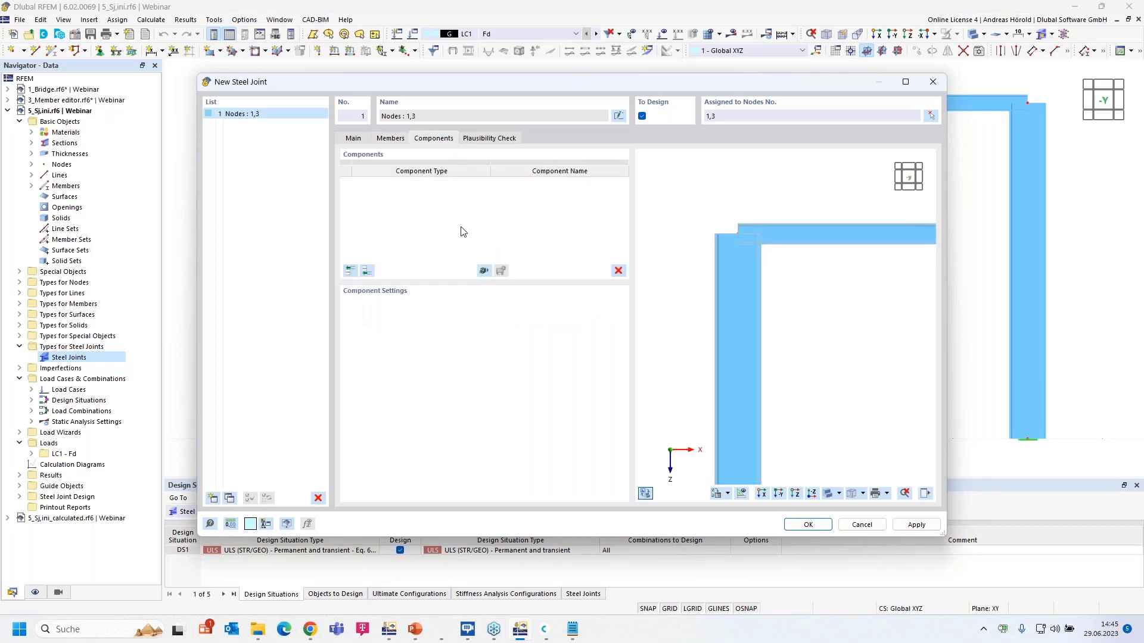
{"action": "left_click", "coordinate": [483, 272]}
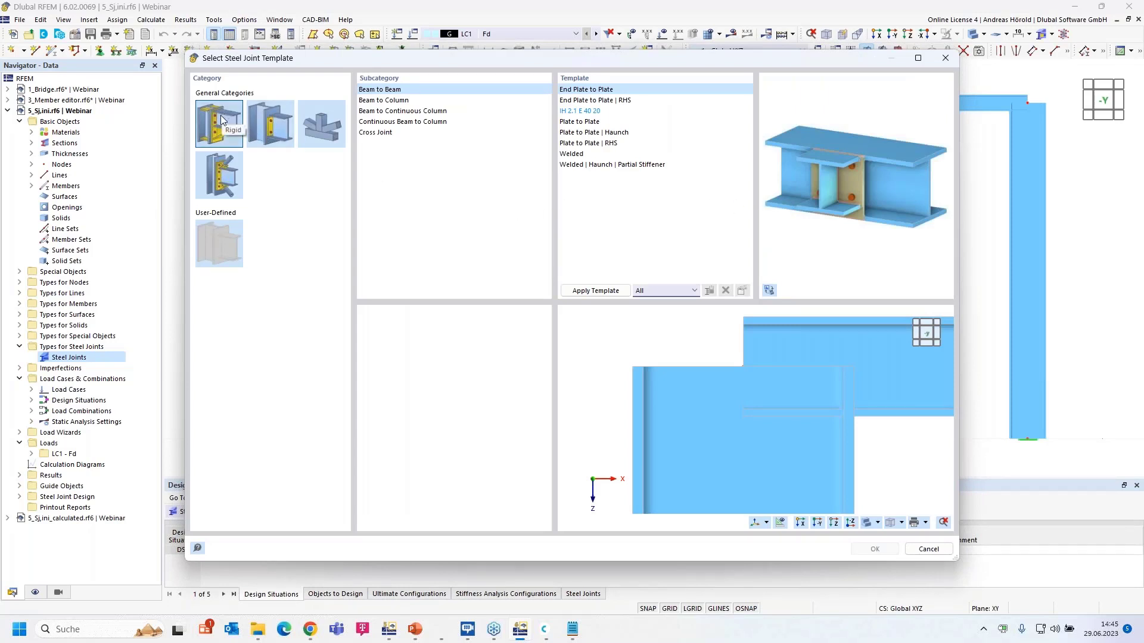
{"action": "left_click", "coordinate": [273, 130]}
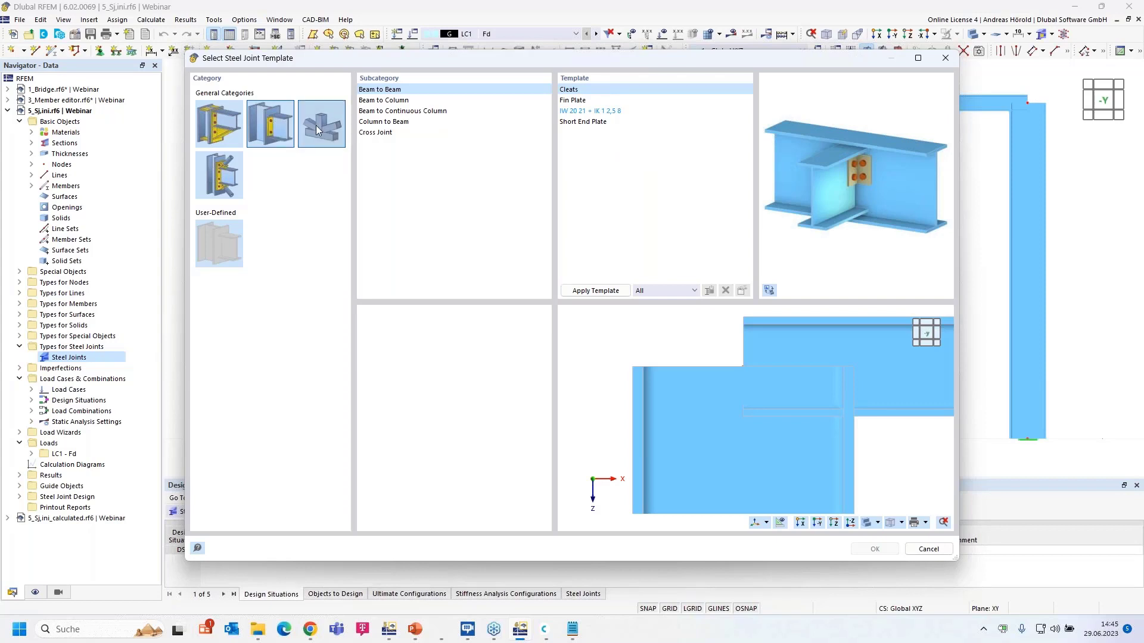
{"action": "left_click", "coordinate": [316, 125]}
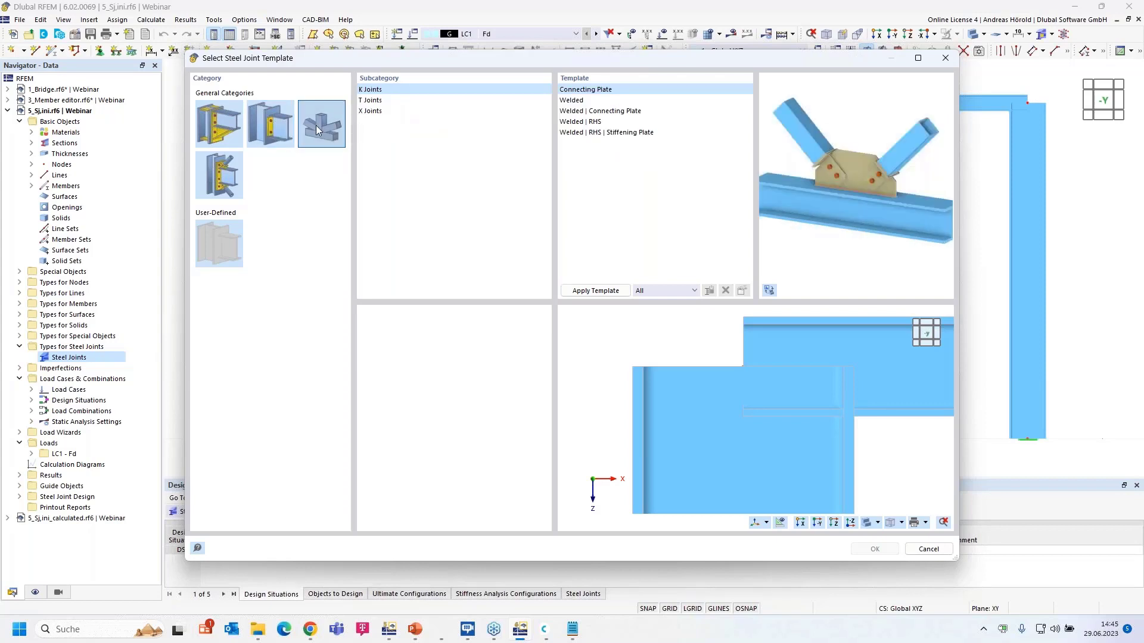
{"action": "left_click", "coordinate": [219, 182]}
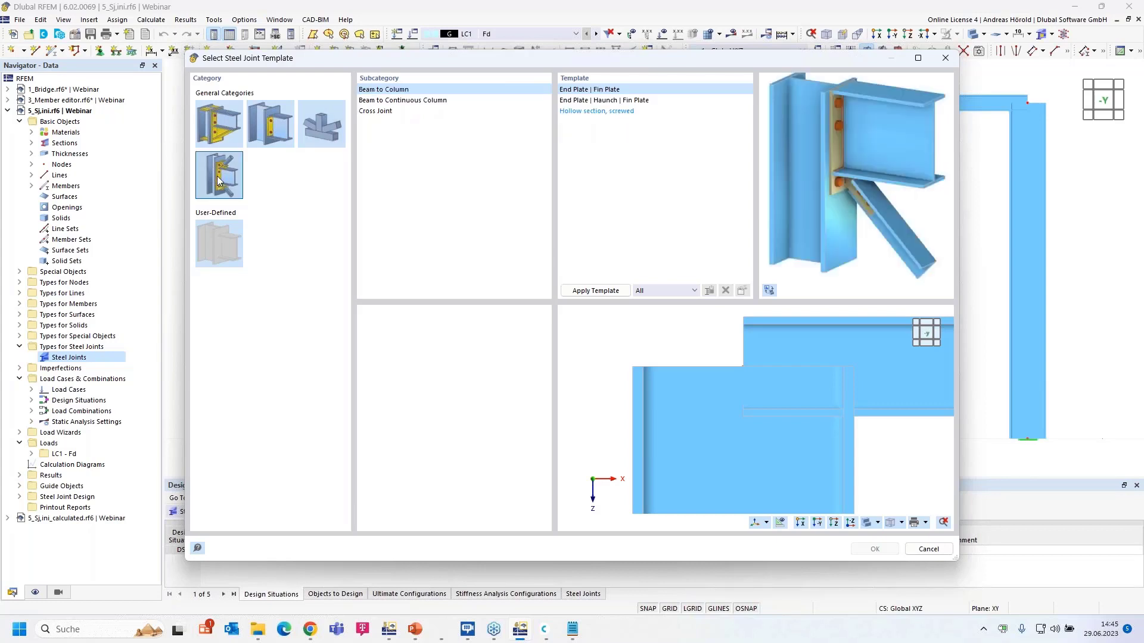
{"action": "left_click", "coordinate": [220, 125]}
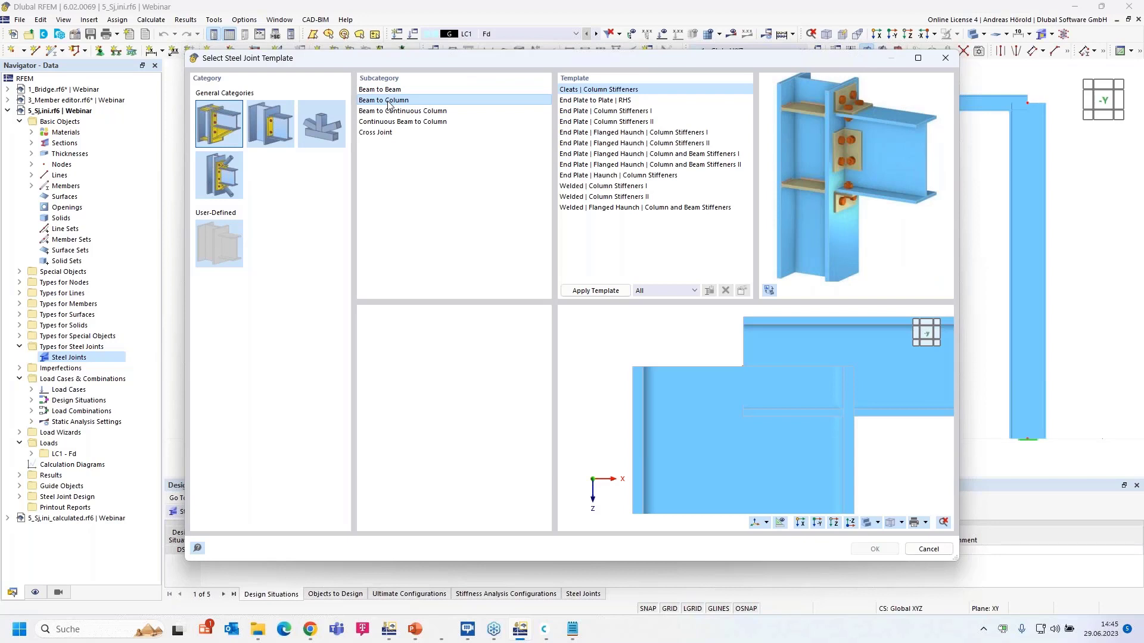
{"action": "left_click", "coordinate": [632, 112]}
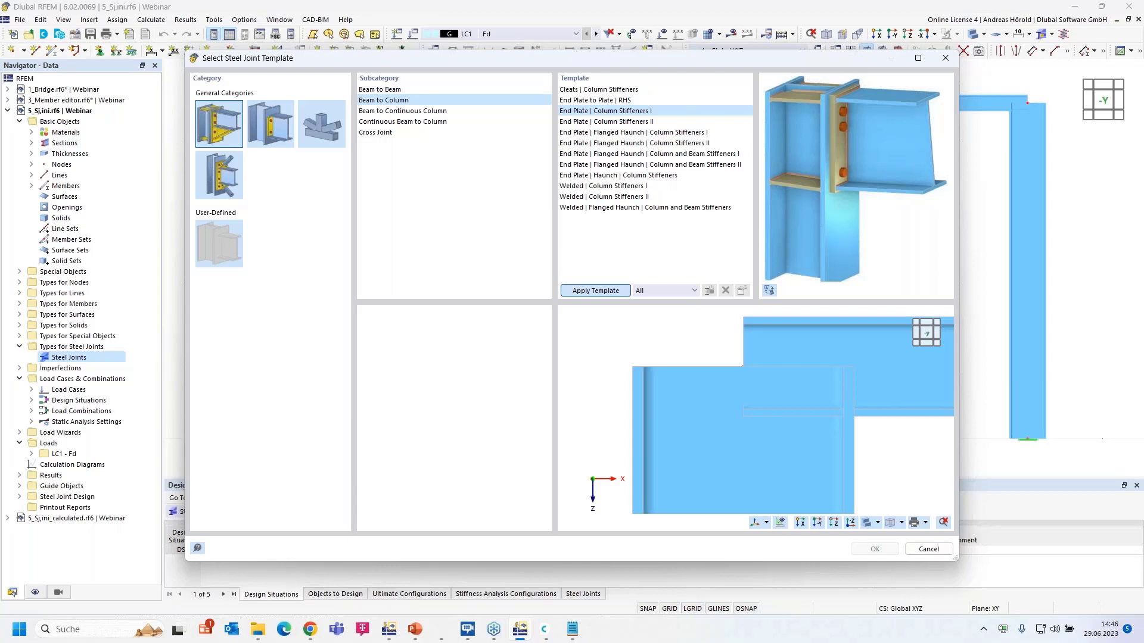
{"action": "left_click", "coordinate": [595, 290]}
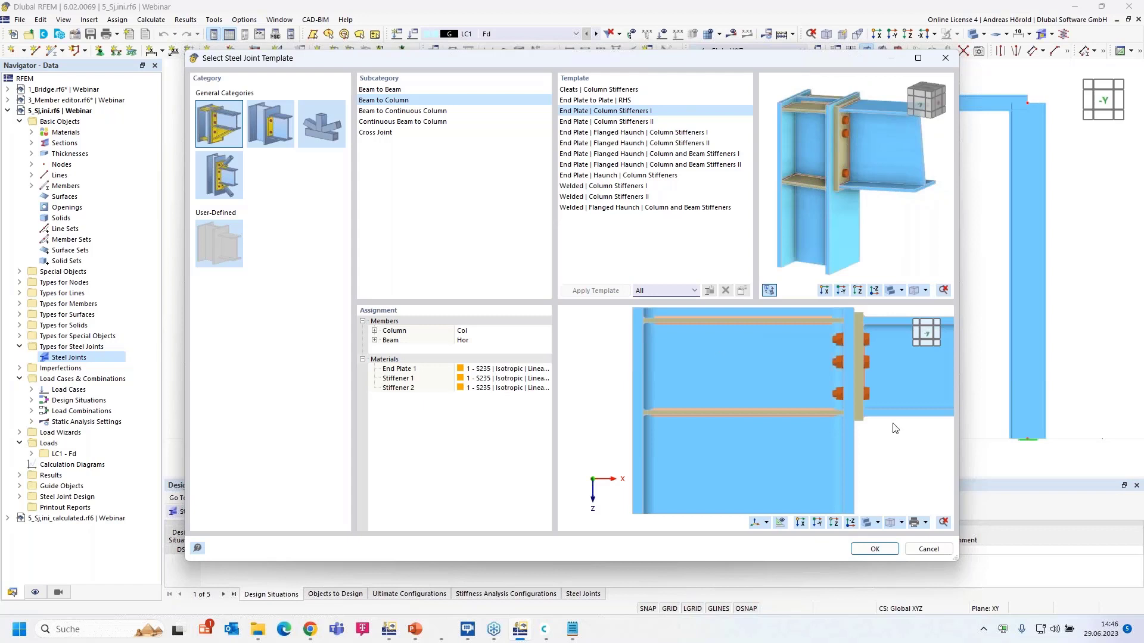
{"action": "scroll", "coordinate": [768, 381], "scroll_direction": "down", "scroll_amount": 1}
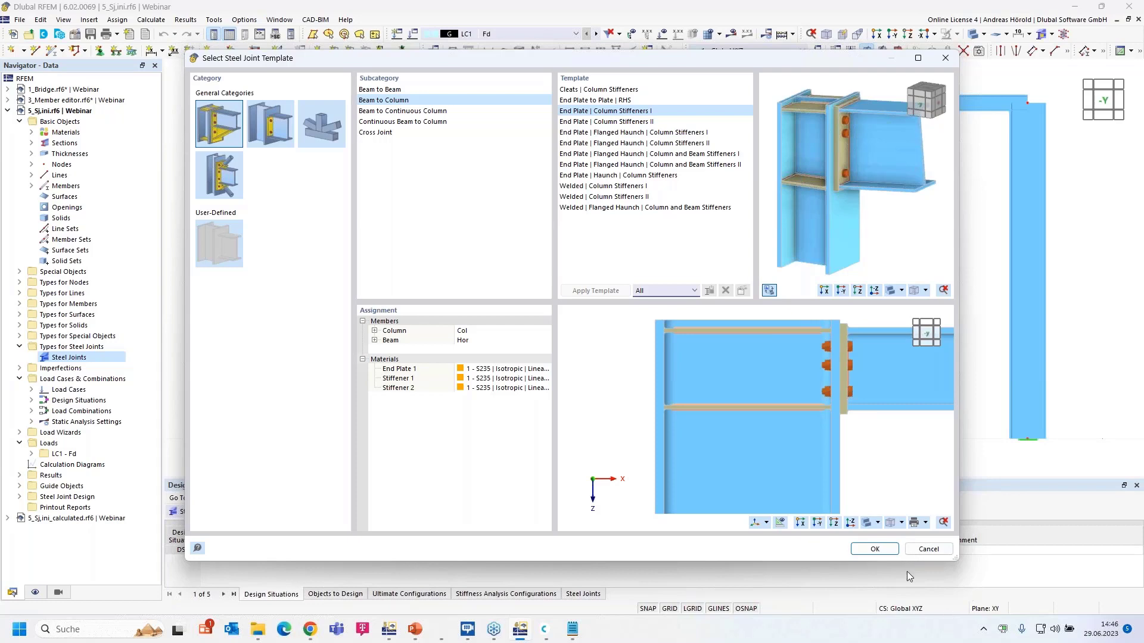
{"action": "left_click", "coordinate": [873, 551]}
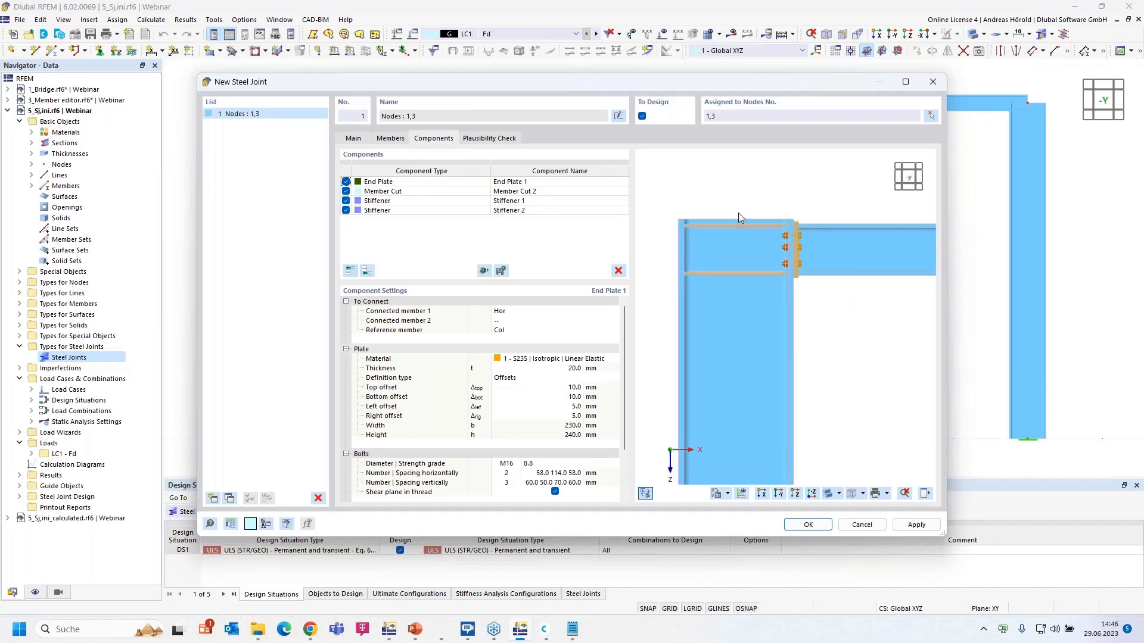
- Set the offset of the column's member cut to -120 mm
{"action": "scroll", "coordinate": [733, 218], "scroll_direction": "up", "scroll_amount": 2}
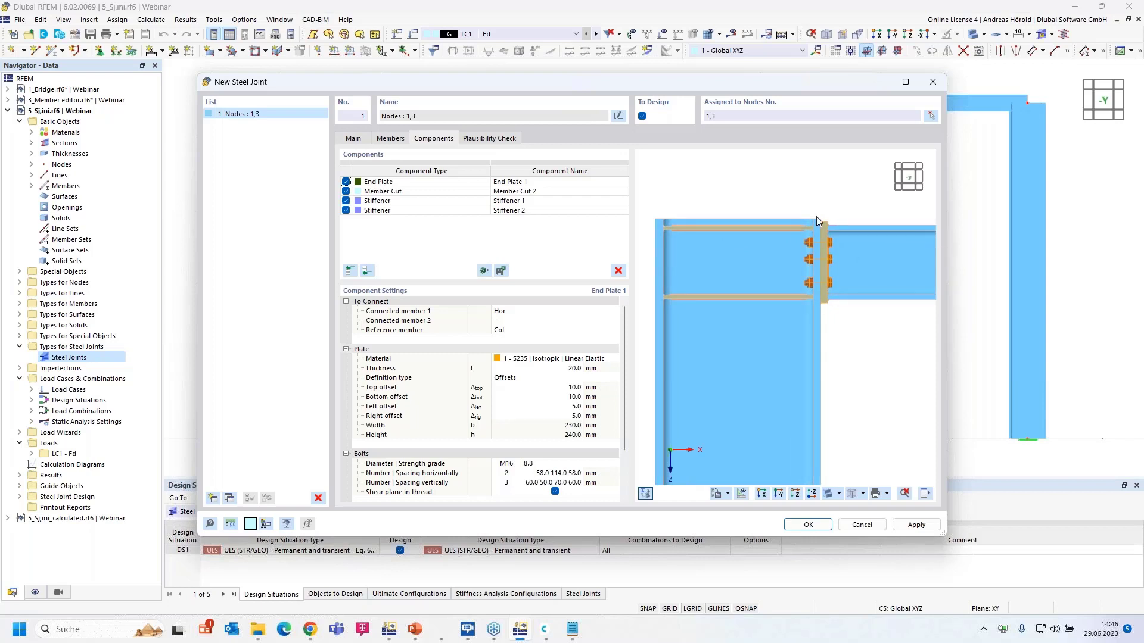
{"action": "left_click", "coordinate": [439, 191]}
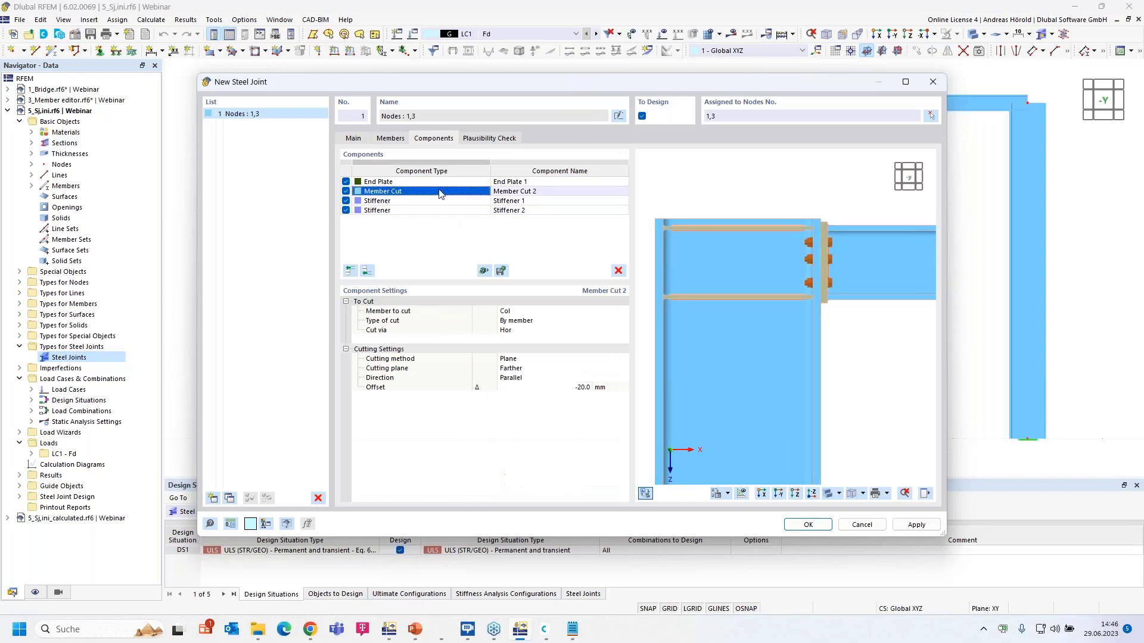
{"action": "left_click", "coordinate": [439, 192]}
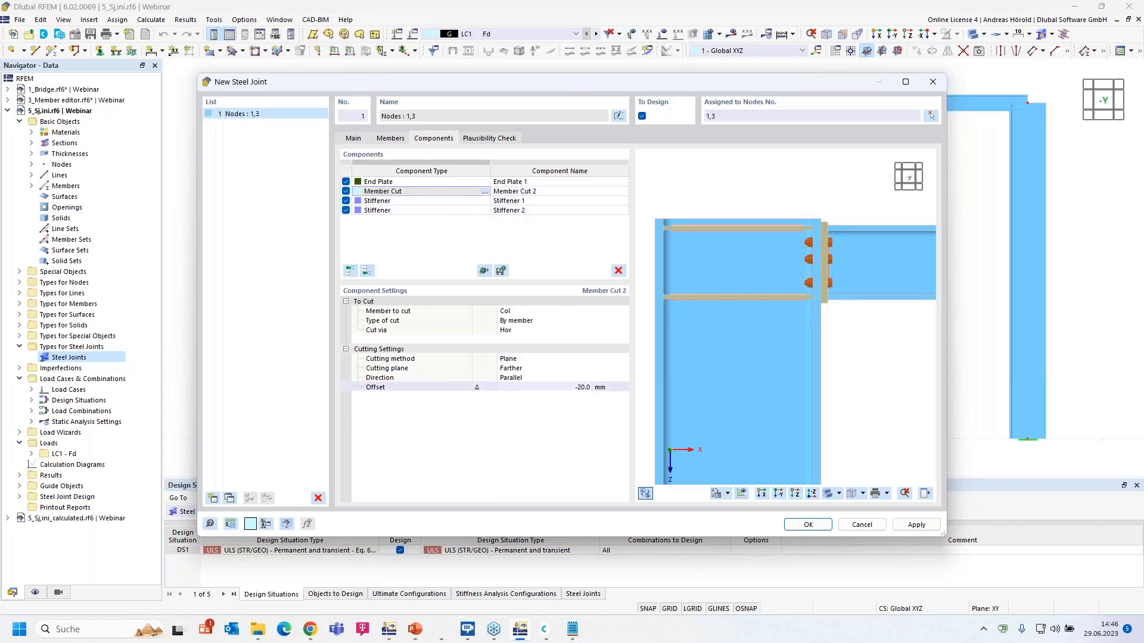
{"action": "left_click", "coordinate": [583, 388]}
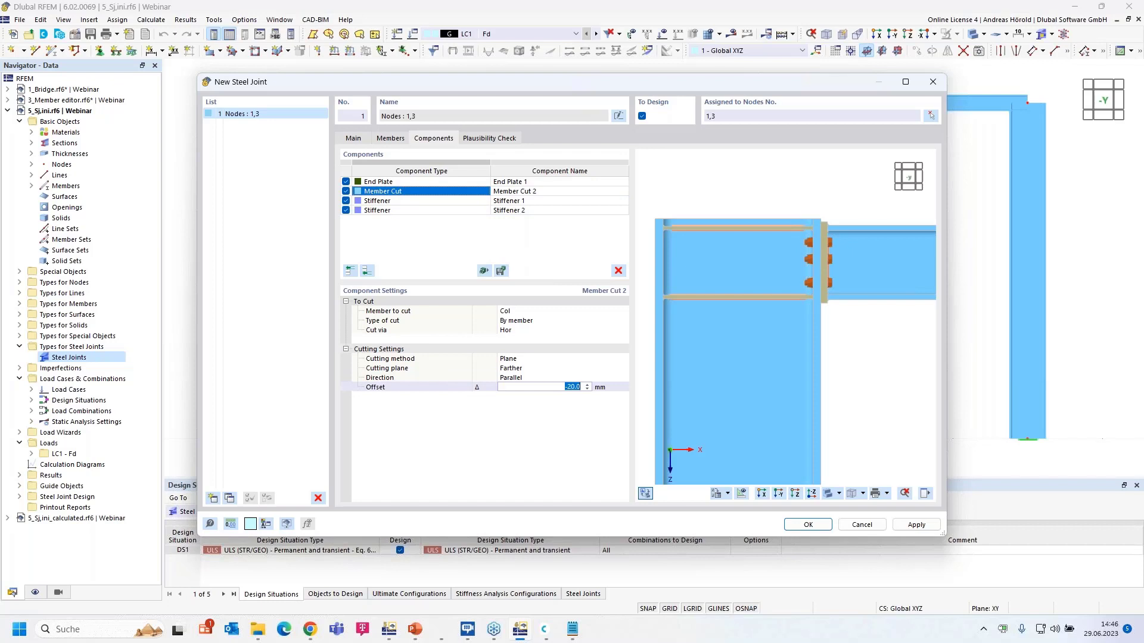
{"action": "type", "text": "-120"}
{"action": "key", "text": "Return"}
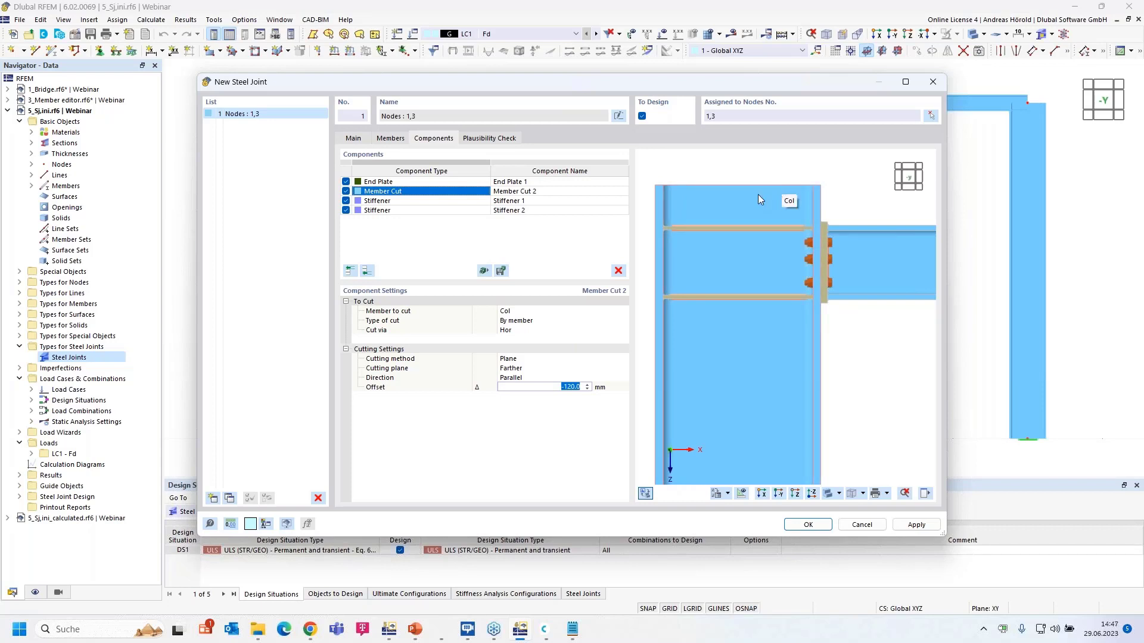
- Set the end plate's thickness to 35 mm
{"action": "left_click", "coordinate": [407, 180]}
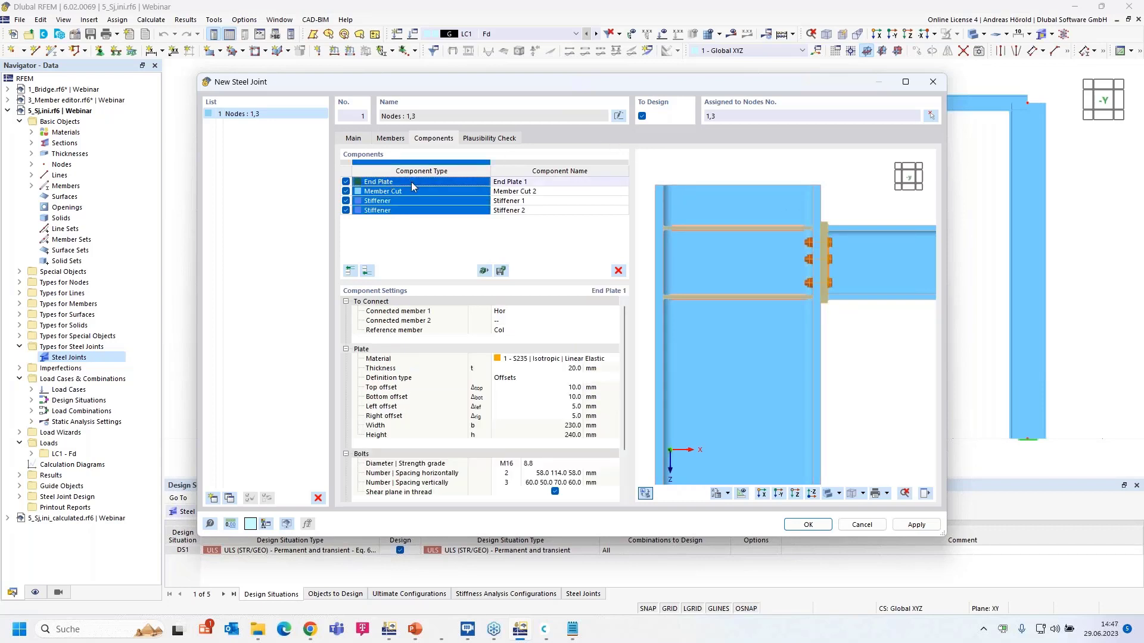
{"action": "left_click", "coordinate": [407, 180]}
{"action": "left_click", "coordinate": [536, 181]}
{"action": "left_click", "coordinate": [543, 181]}
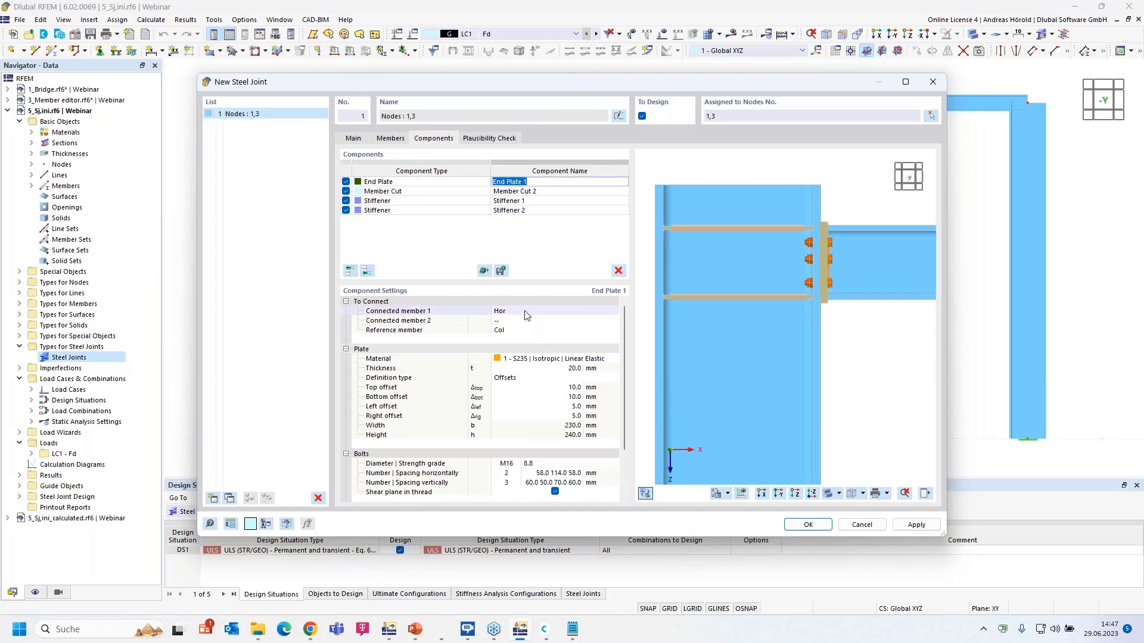
{"action": "left_click", "coordinate": [572, 368]}
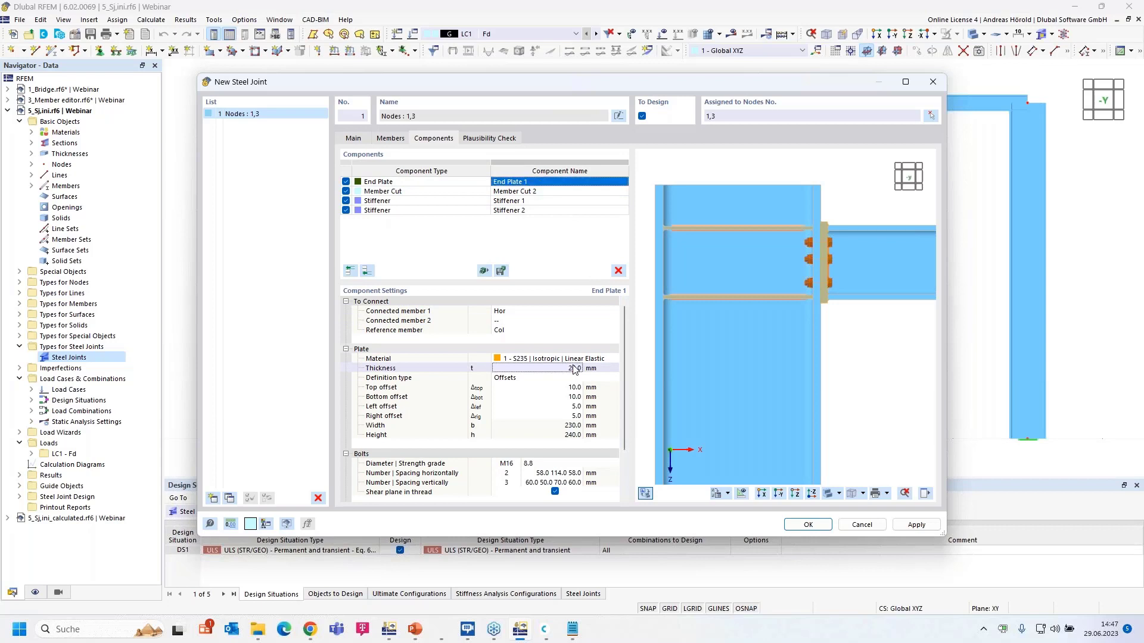
{"action": "type", "text": "35"}
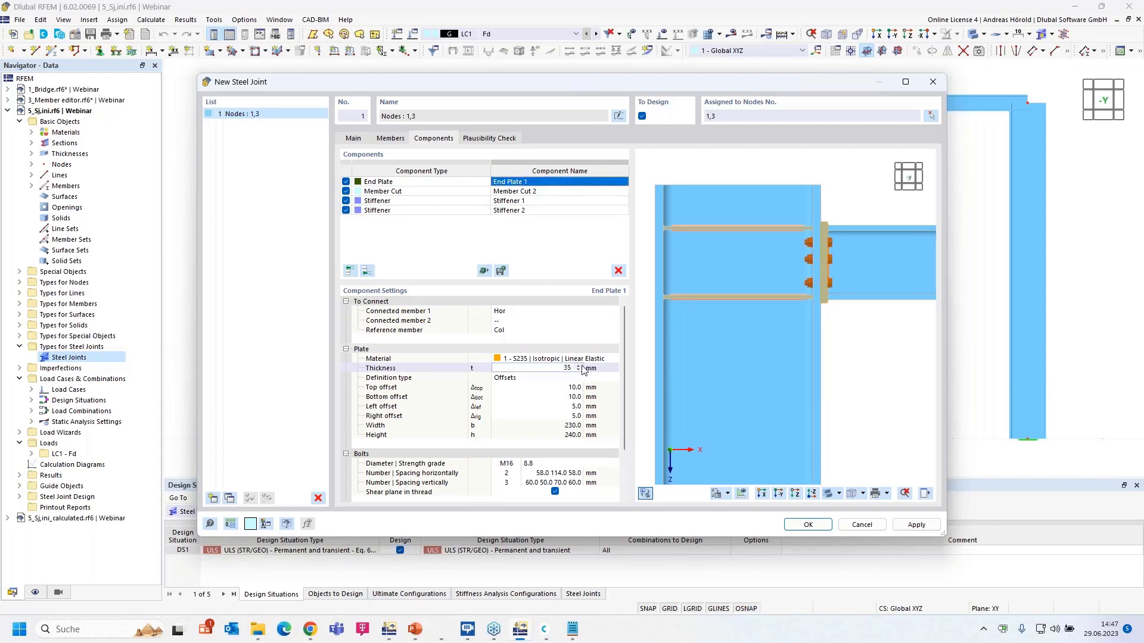
{"action": "key", "text": "Tab"}
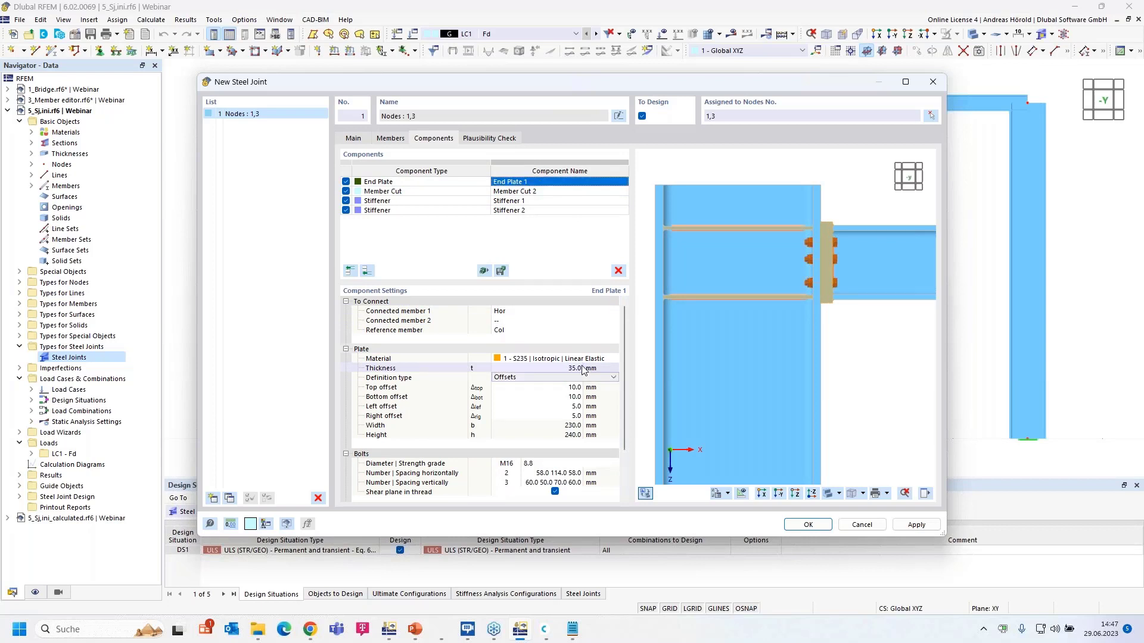
- Define the end plate by dimensions and position with width 220 mm, height 340 mm and vertical offset 105 mm
{"action": "left_click", "coordinate": [541, 377]}
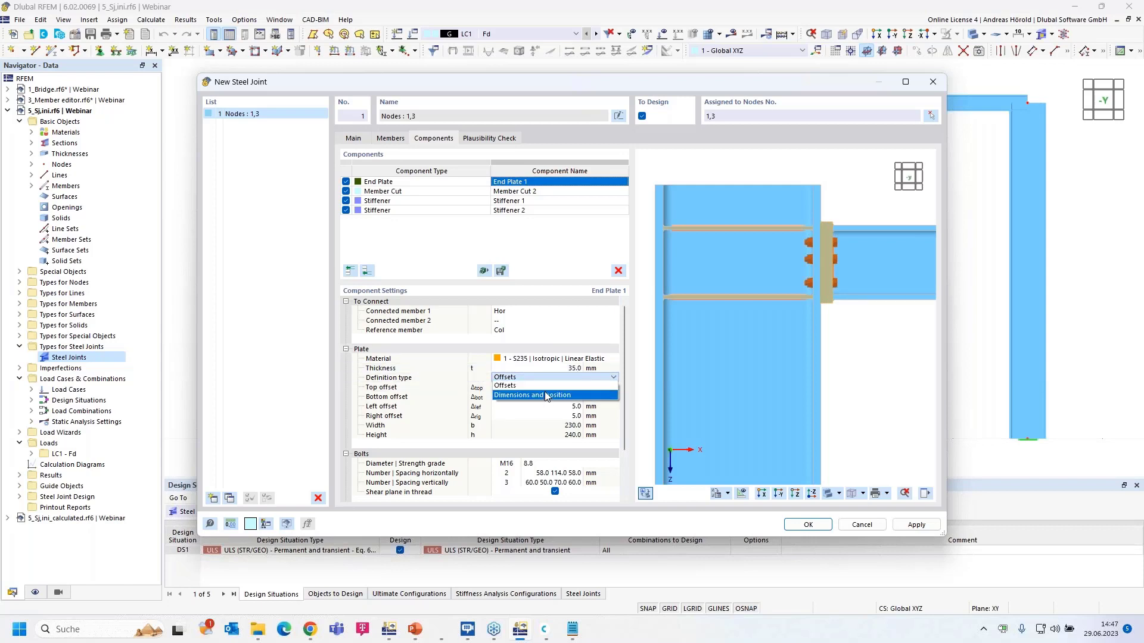
{"action": "left_click", "coordinate": [566, 388]}
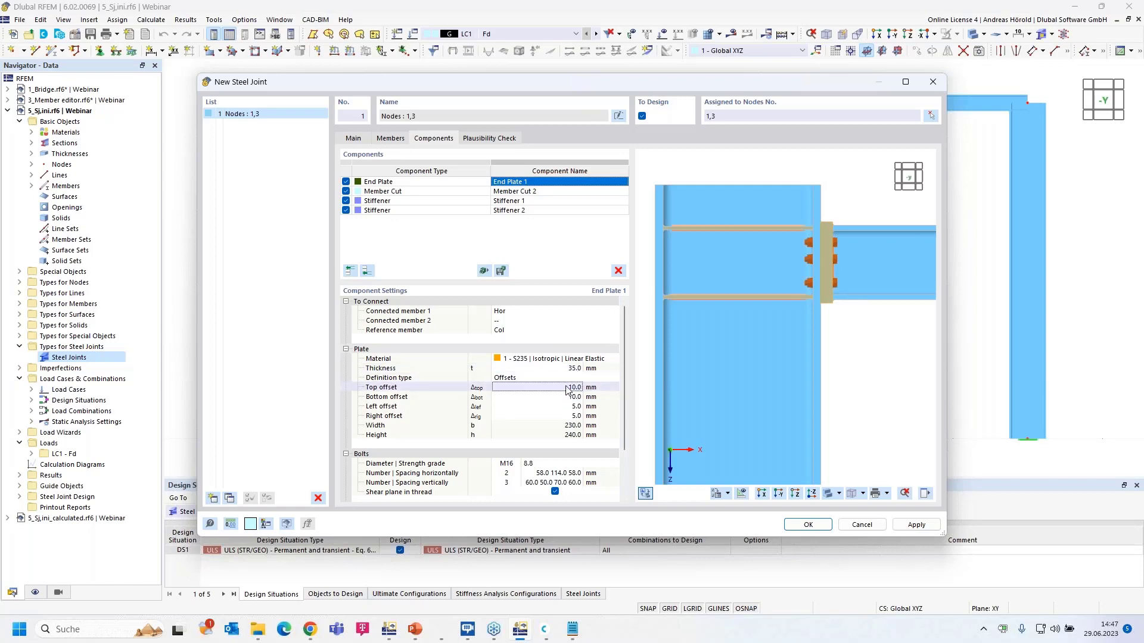
{"action": "left_click", "coordinate": [578, 378]}
{"action": "left_click", "coordinate": [580, 378]}
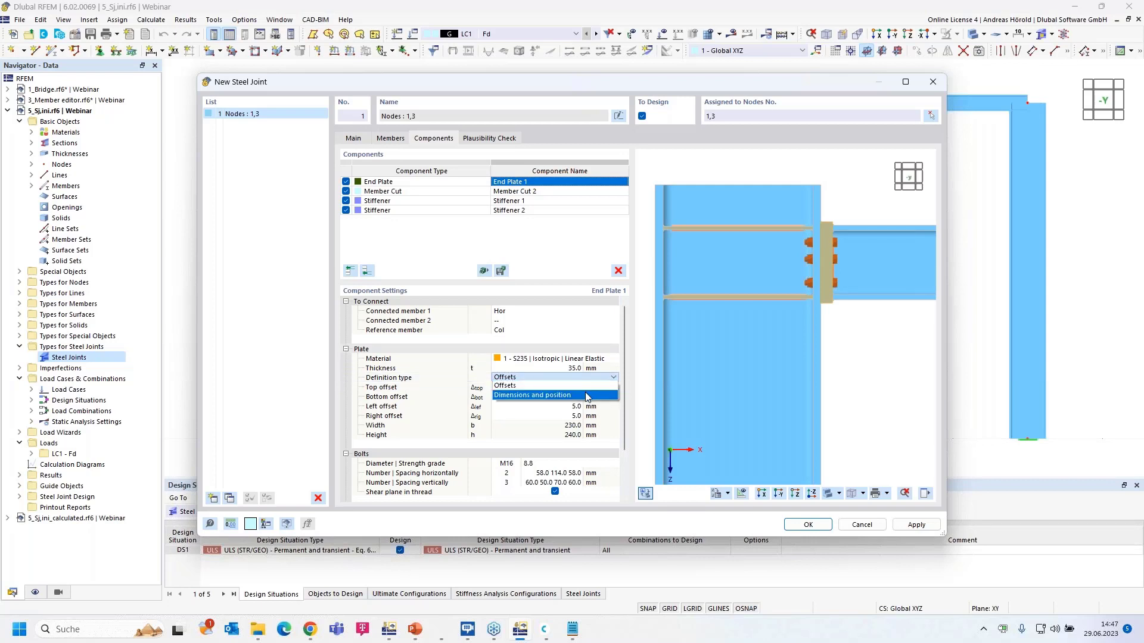
{"action": "left_click", "coordinate": [586, 395]}
{"action": "left_click", "coordinate": [563, 387]}
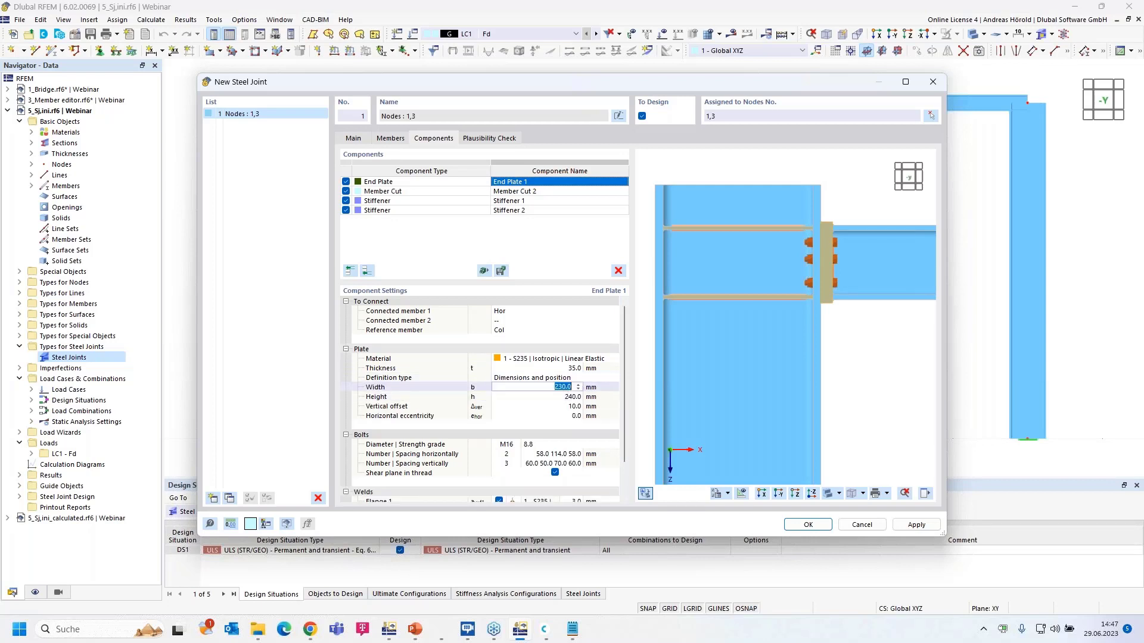
{"action": "type", "text": "220"}
{"action": "key", "text": "Tab"}
{"action": "type", "text": "340"}
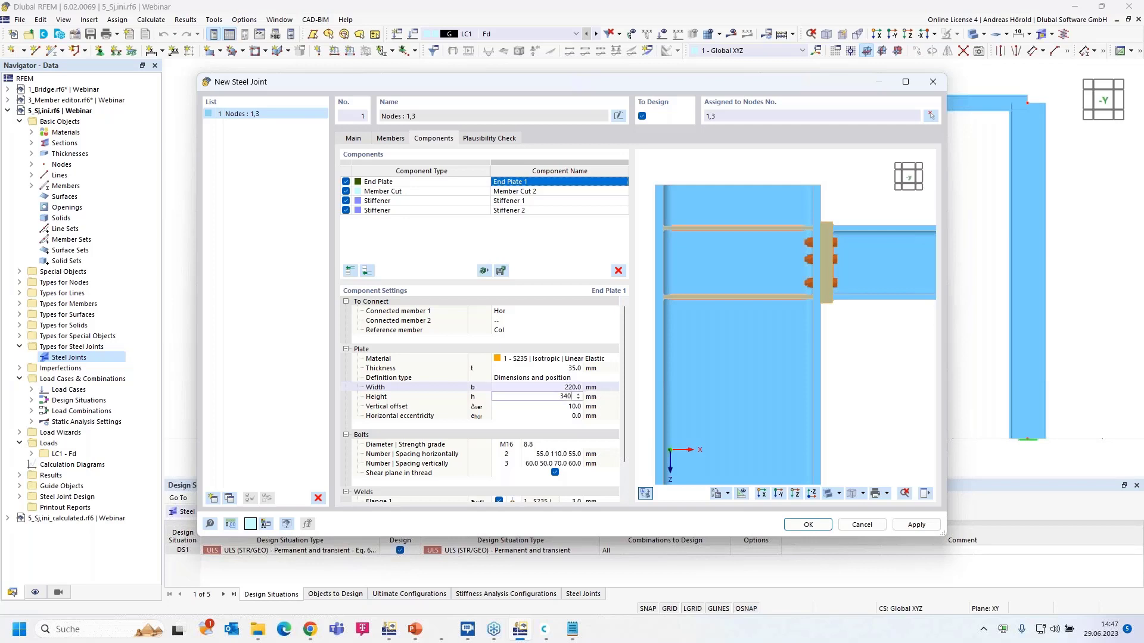
{"action": "key", "text": "Tab"}
{"action": "type", "text": "105"}
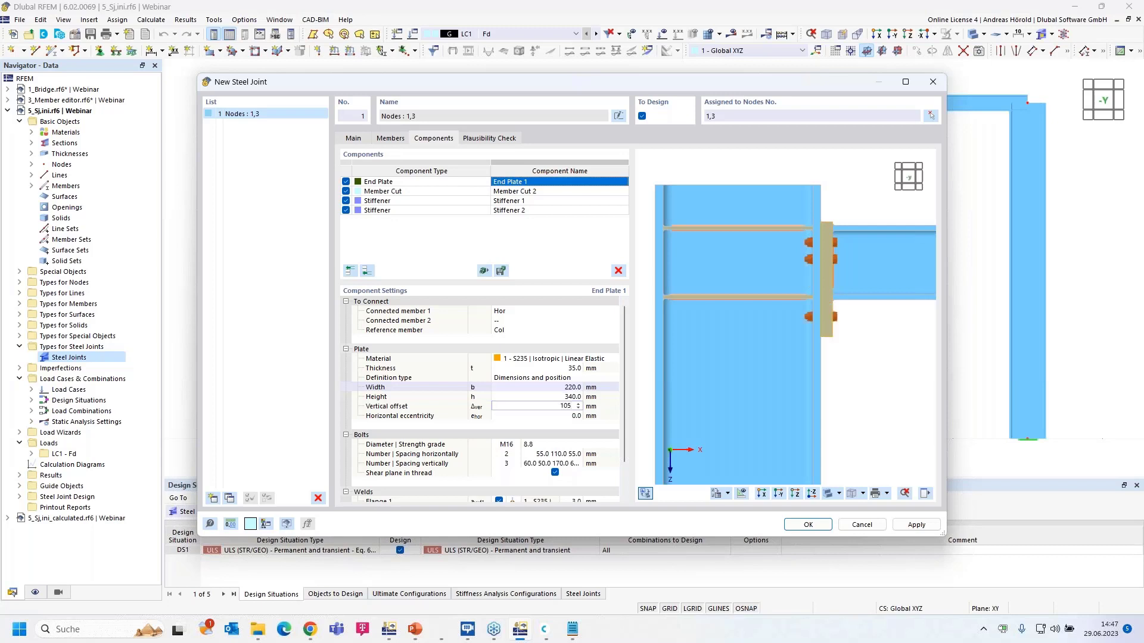
{"action": "key", "text": "Tab"}
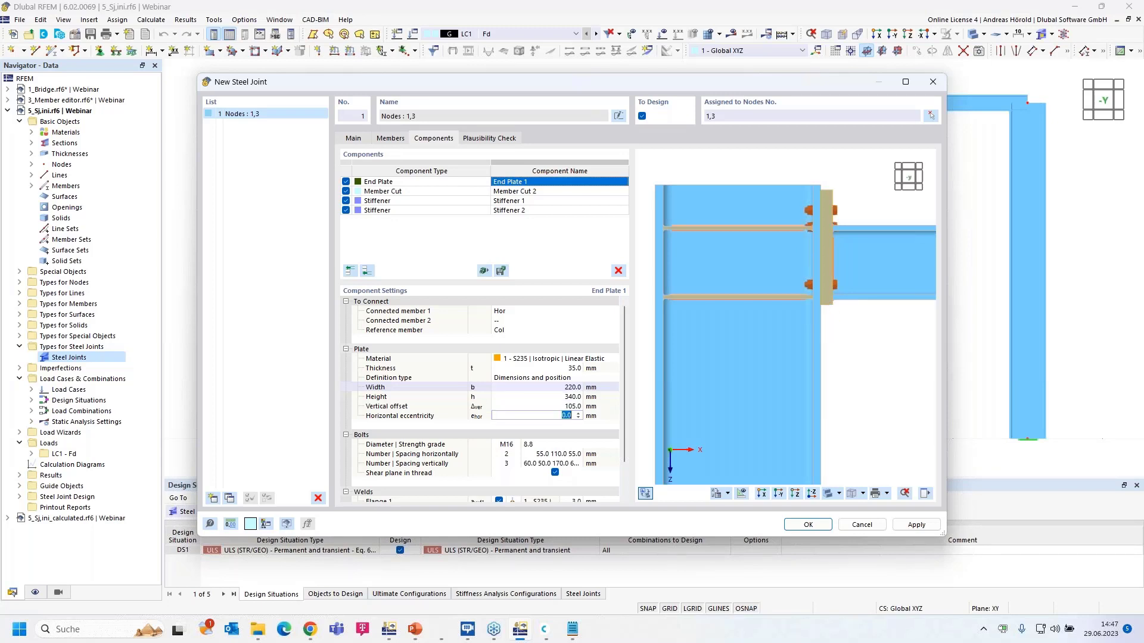
- Set the end plate's bolts to diameter M24 and strength grade 10.9
{"action": "left_click", "coordinate": [511, 445]}
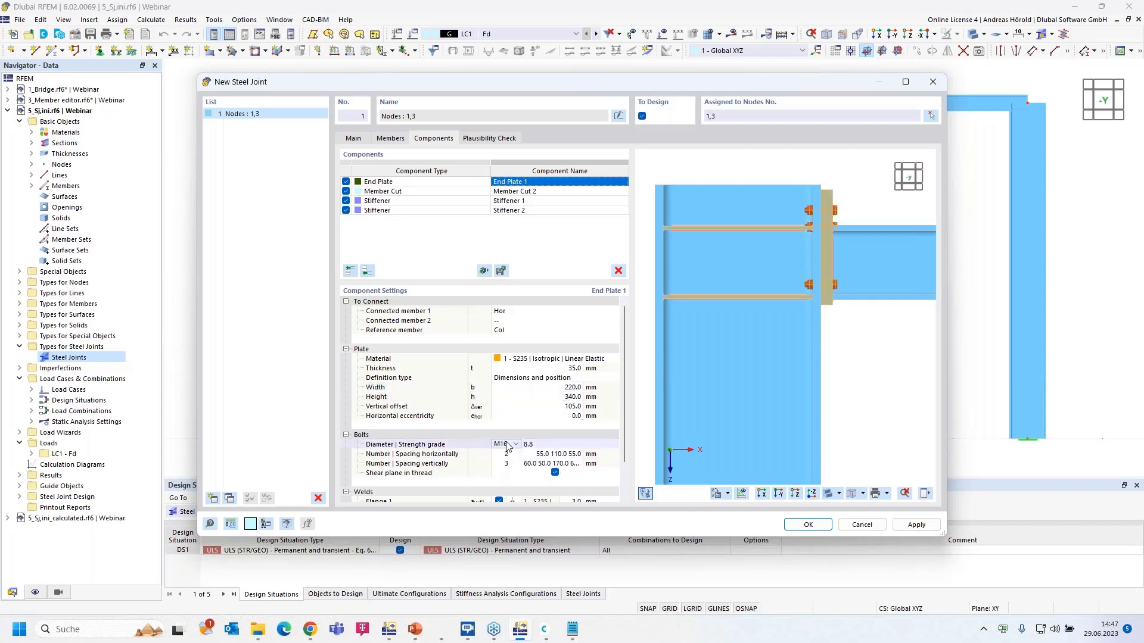
{"action": "left_click", "coordinate": [516, 445]}
{"action": "left_click", "coordinate": [509, 503]}
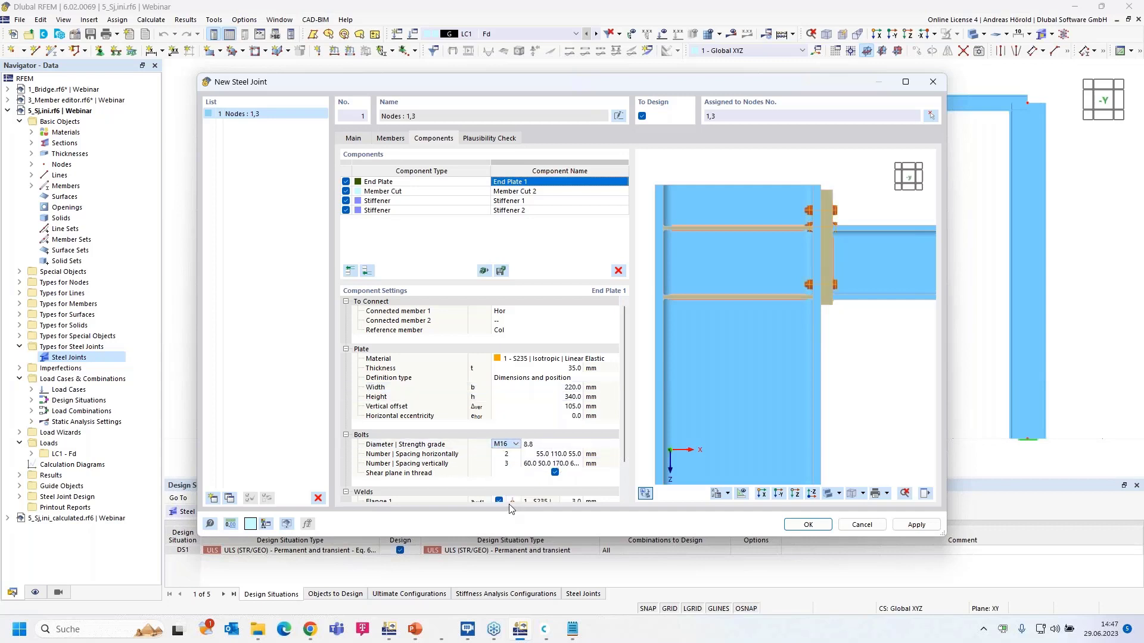
{"action": "left_click", "coordinate": [554, 446]}
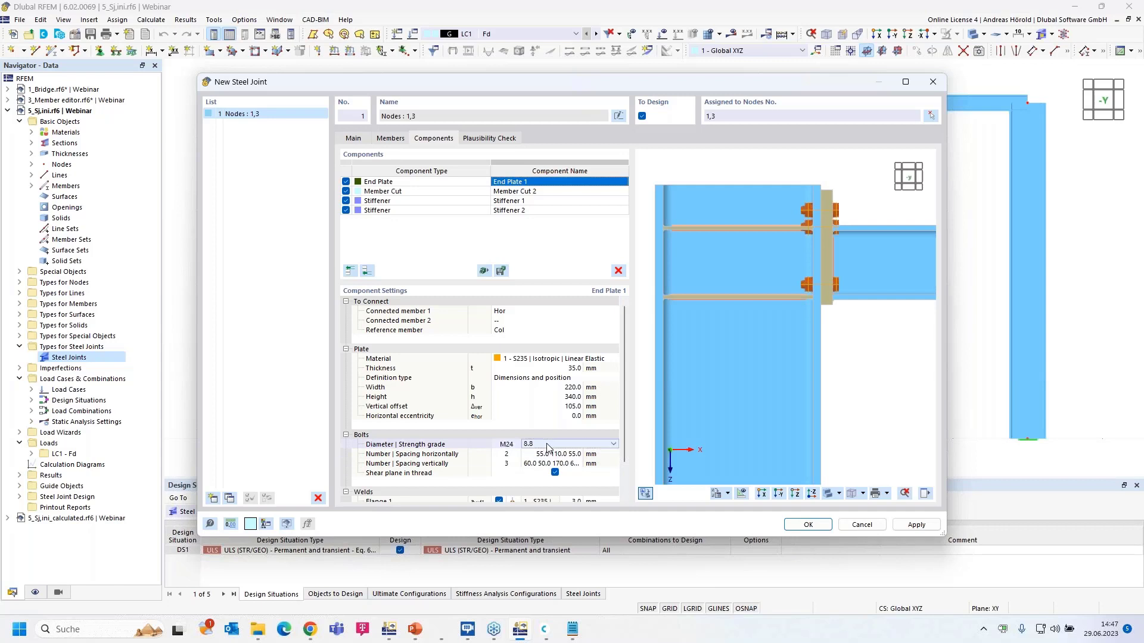
{"action": "left_click", "coordinate": [555, 447]}
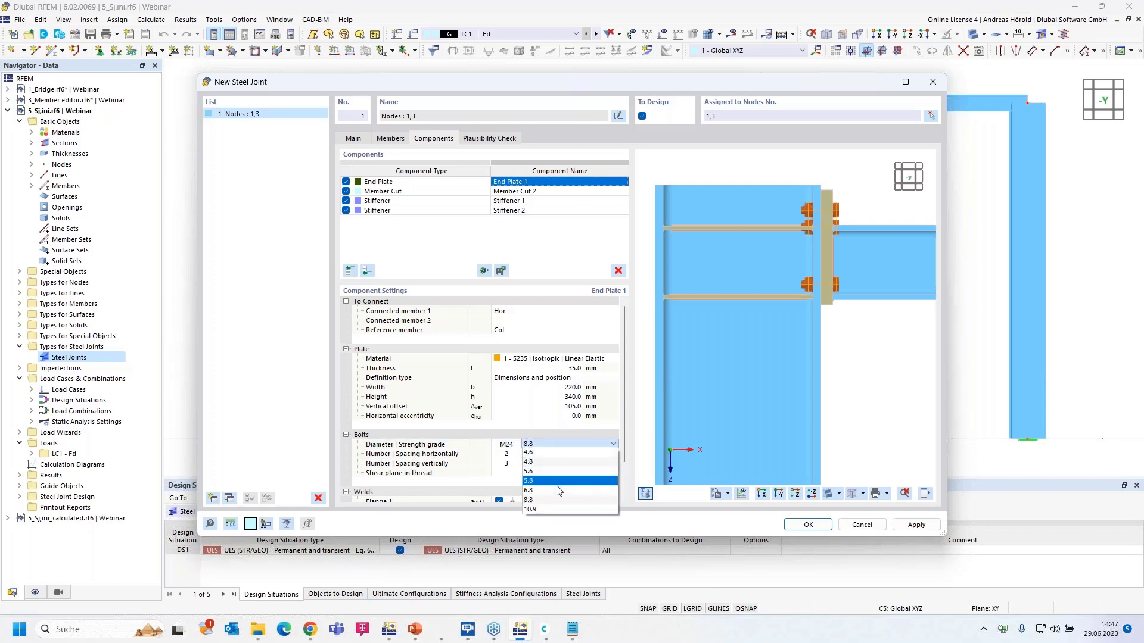
{"action": "left_click", "coordinate": [555, 510]}
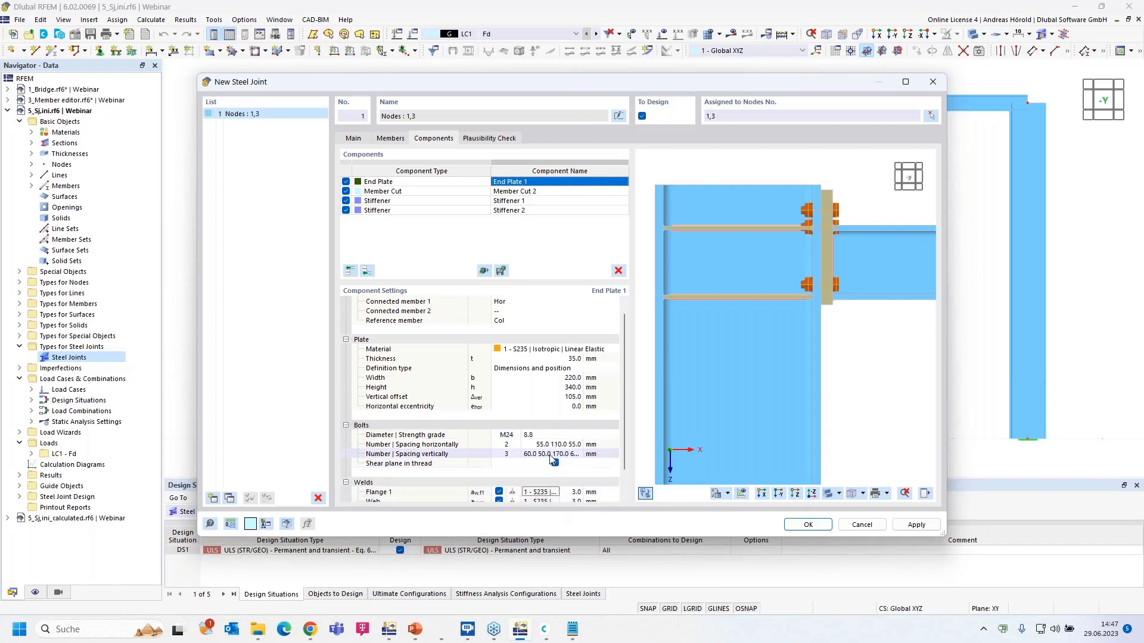
{"action": "left_click", "coordinate": [558, 436]}
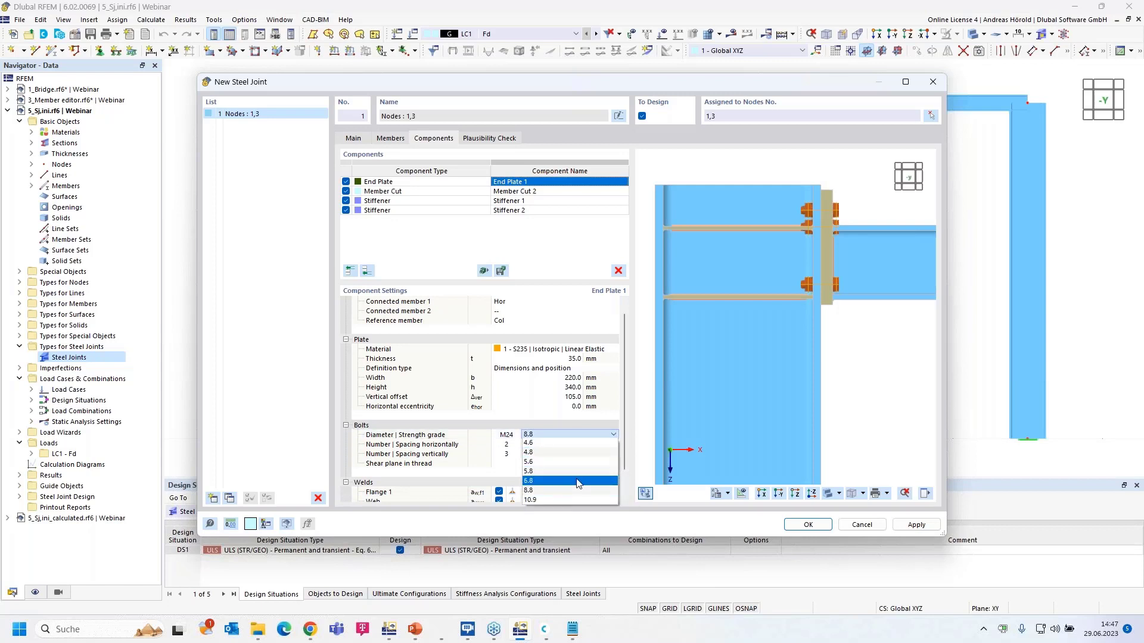
{"action": "left_click", "coordinate": [580, 502]}
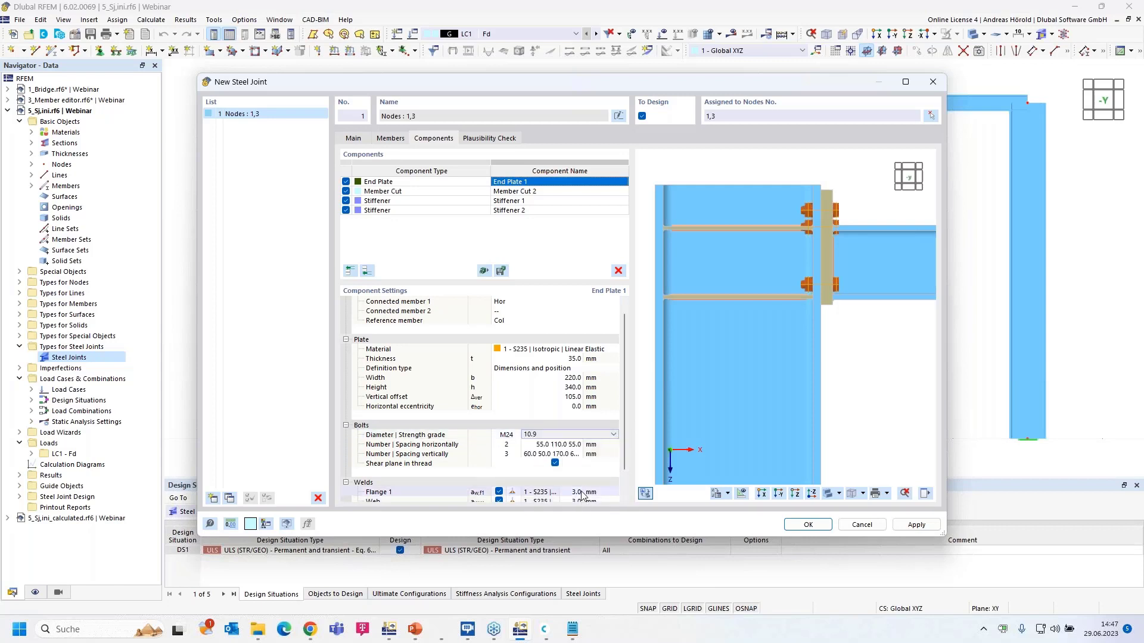
- Space the bolts at 50, 120, 50 mm horizontally and 55, 115, 90 mm vertically, and disable the shear plane in thread
{"action": "left_click", "coordinate": [557, 444]}
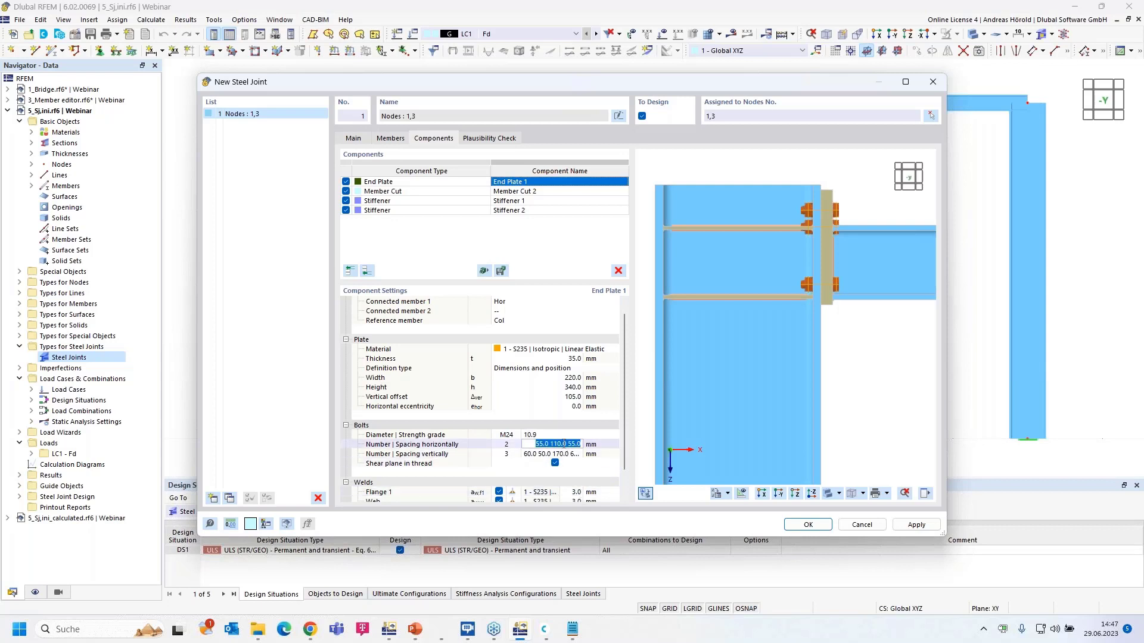
{"action": "type", "text": "50"}
{"action": "key", "text": "Tab"}
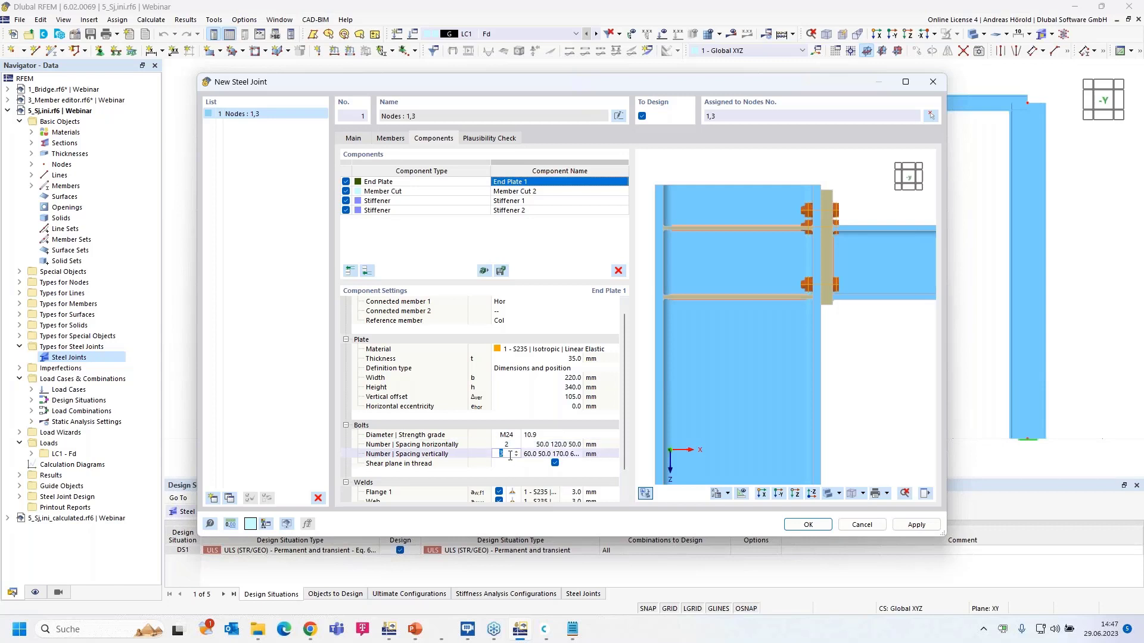
{"action": "left_click", "coordinate": [541, 454]}
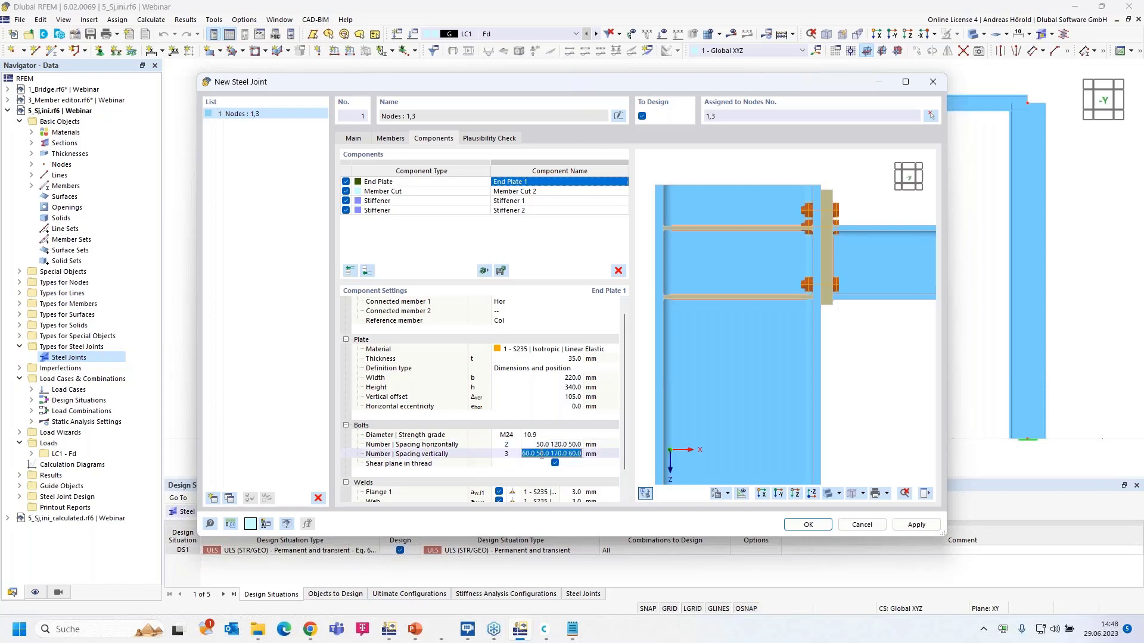
{"action": "type", "text": "55 11"}
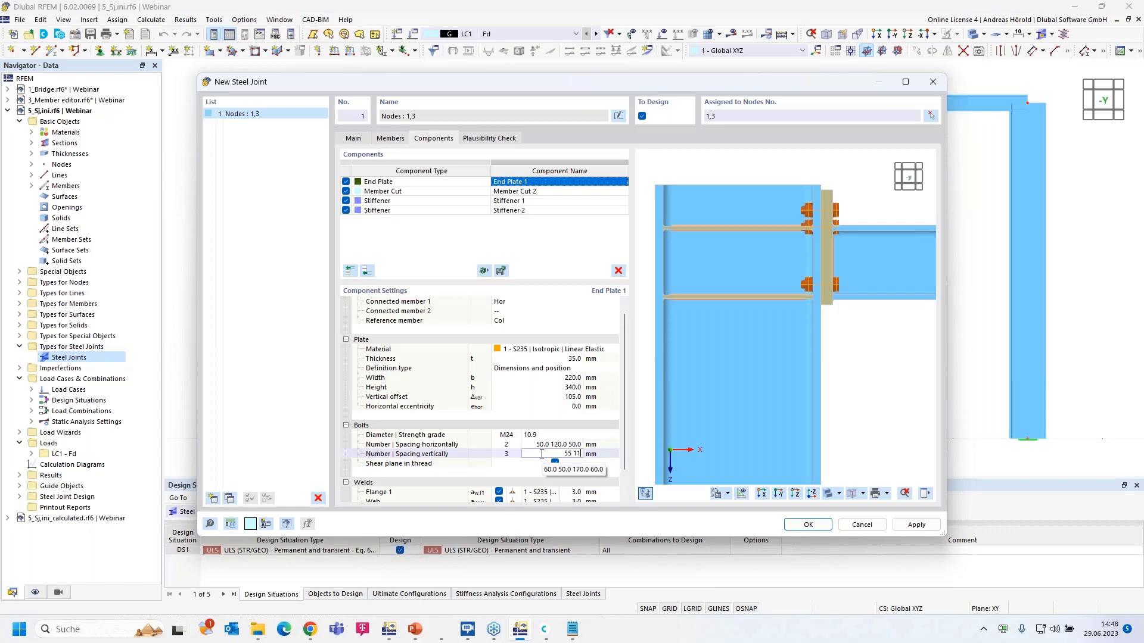
{"action": "type", "text": "5 90"}
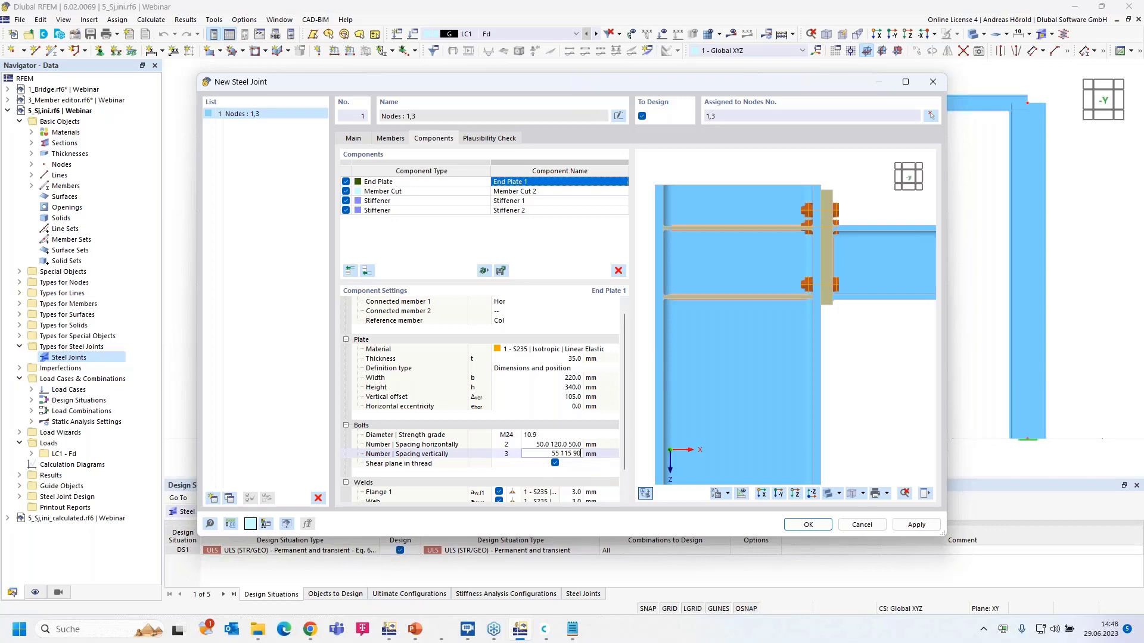
{"action": "key", "text": "Return"}
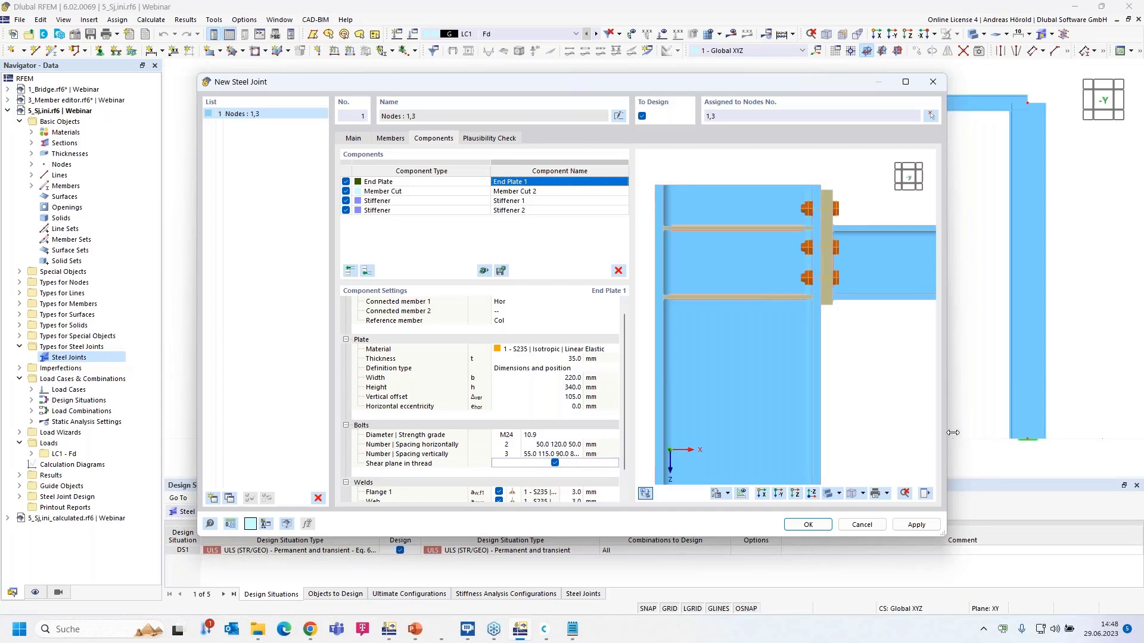
{"action": "left_click_drag", "start_coordinate": [950, 433], "coordinate": [1039, 435]}
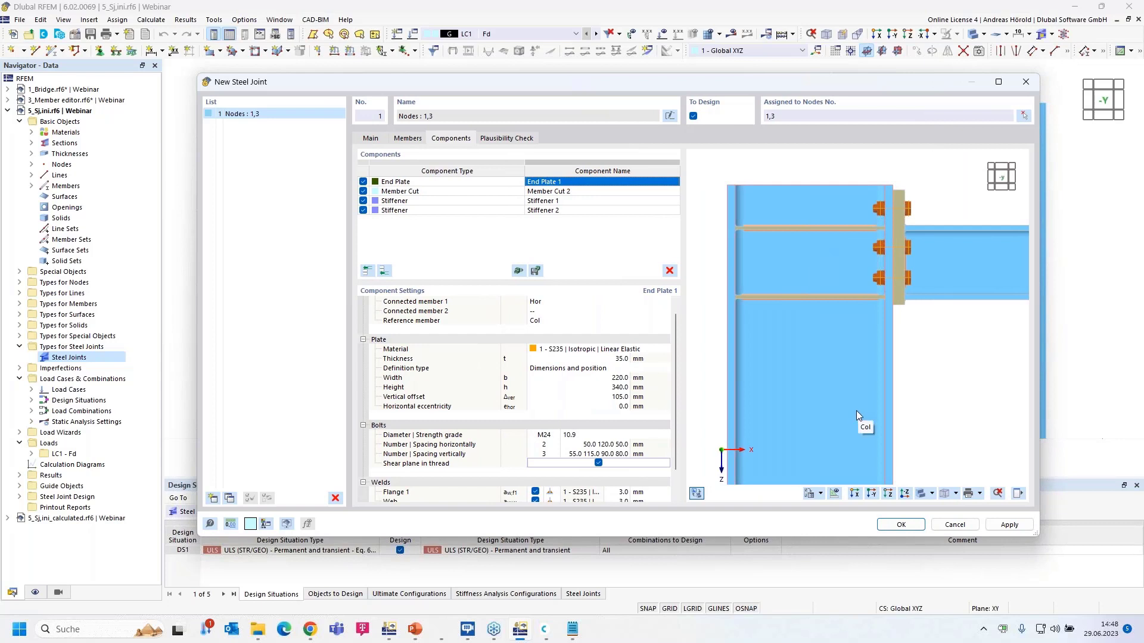
{"action": "scroll", "coordinate": [626, 463], "scroll_direction": "down", "scroll_amount": 2}
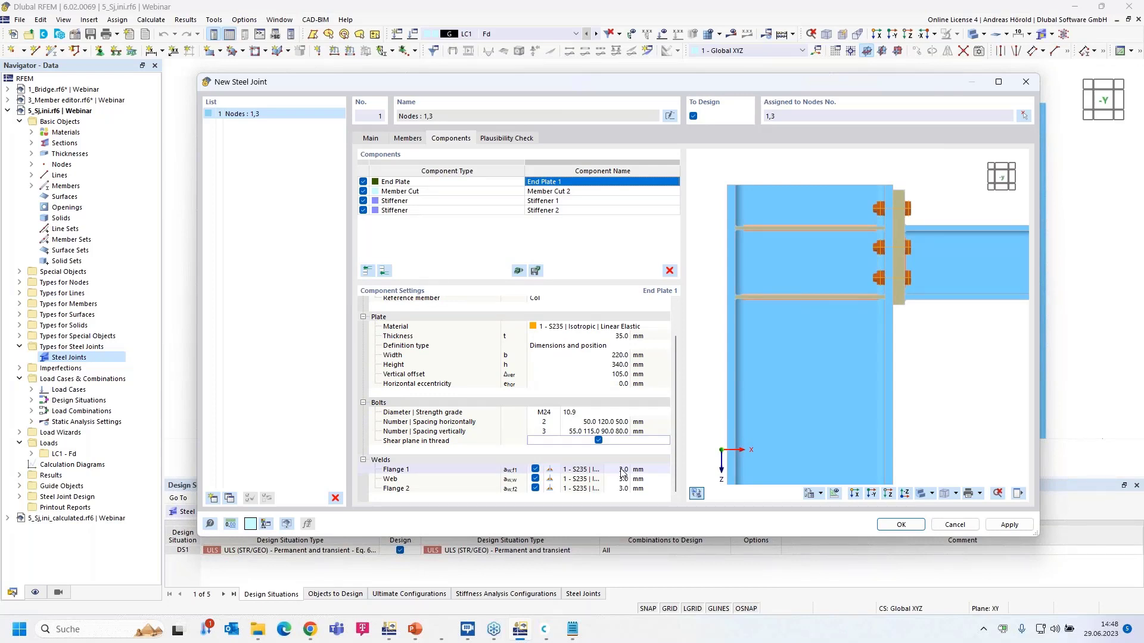
{"action": "left_click", "coordinate": [598, 440]}
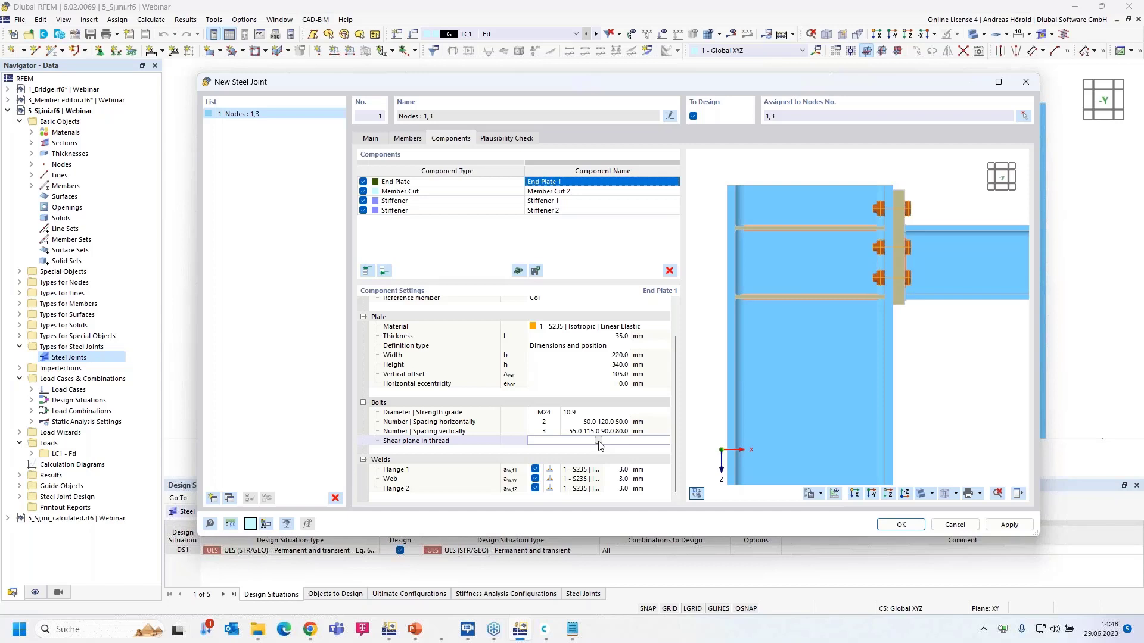
- Set the end plate's weld sizes to 8 mm for flange 1, 5 mm for the web and 8 mm for flange 2
{"action": "left_click", "coordinate": [624, 472]}
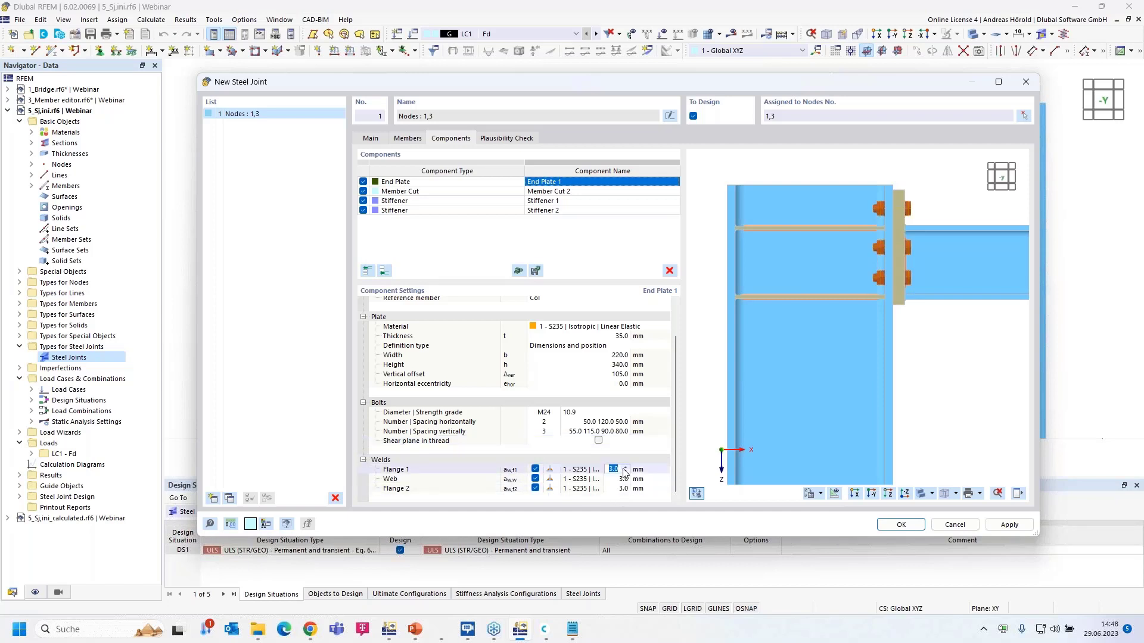
{"action": "type", "text": "8"}
{"action": "left_click", "coordinate": [624, 480]}
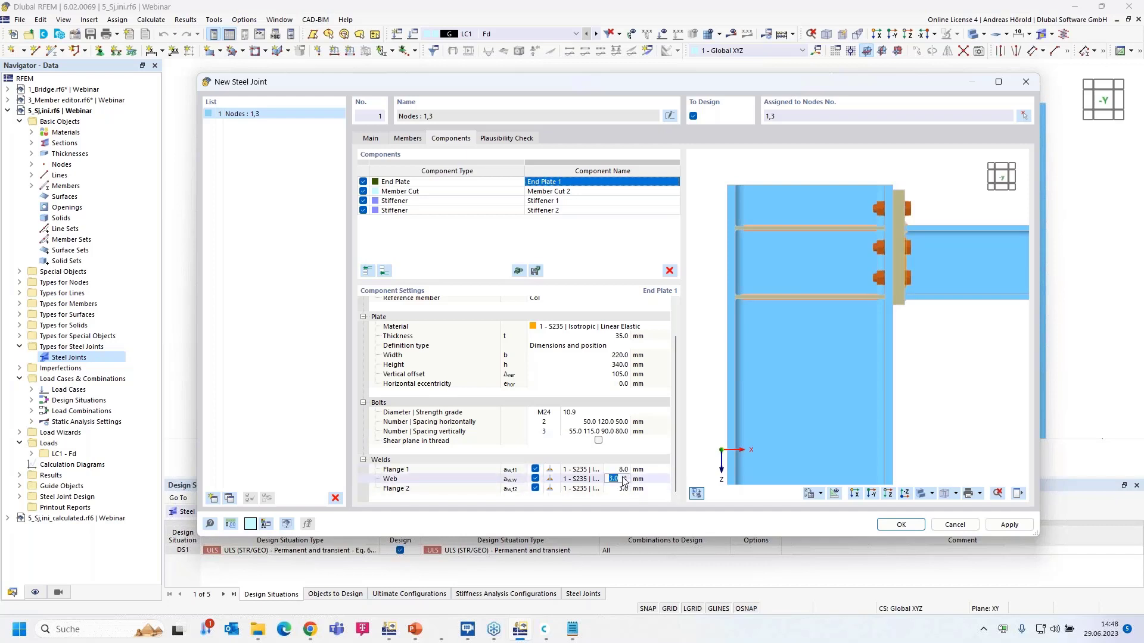
{"action": "type", "text": "5"}
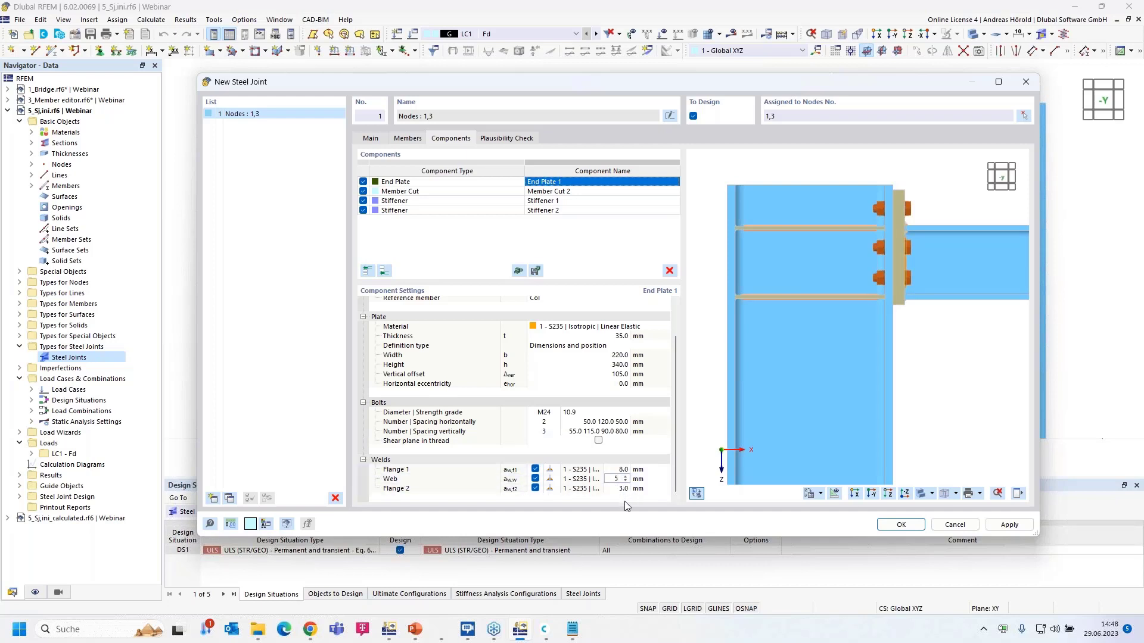
{"action": "left_click", "coordinate": [621, 489]}
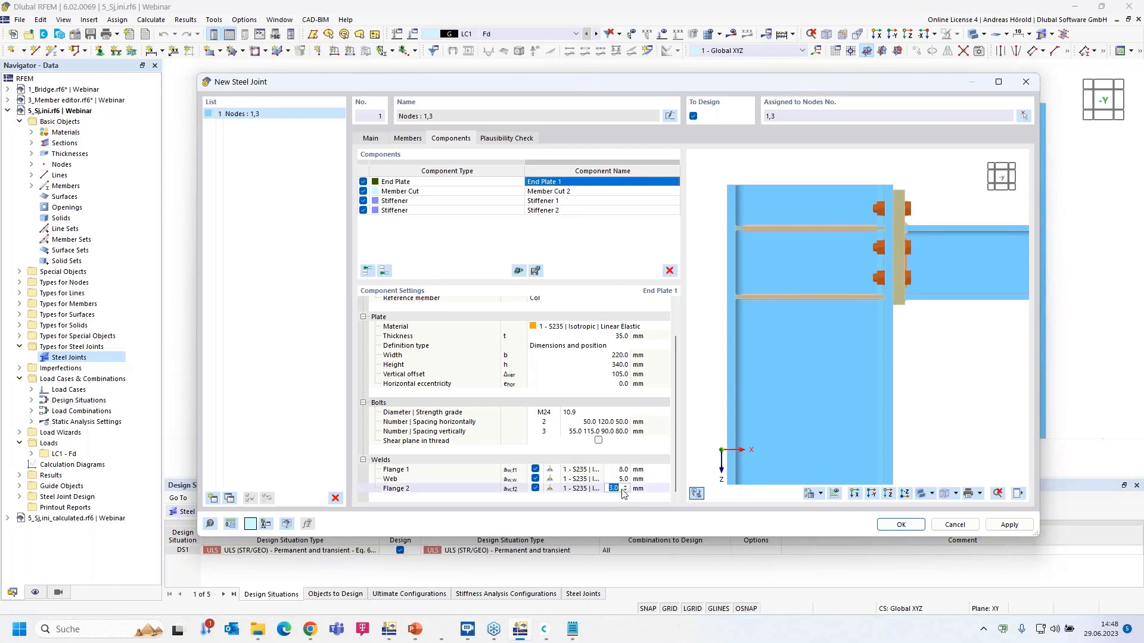
{"action": "type", "text": "5"}
{"action": "left_click", "coordinate": [665, 472]}
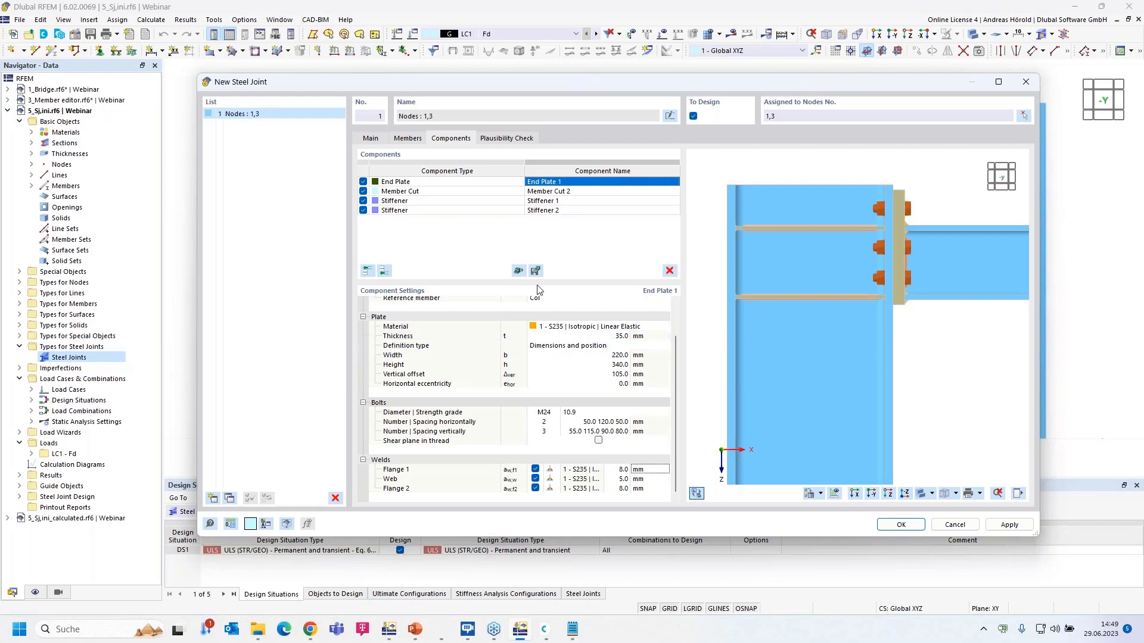
- Delete the second column stiffener, Stiffener 2, from the joint's components
{"action": "left_click", "coordinate": [584, 201]}
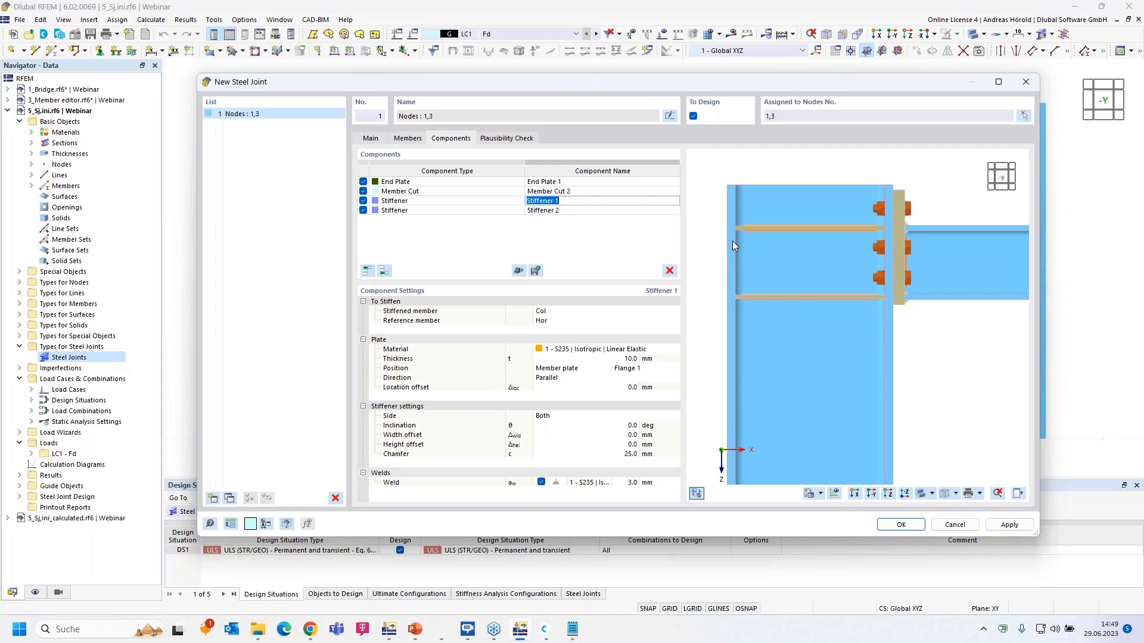
{"action": "left_click", "coordinate": [581, 210]}
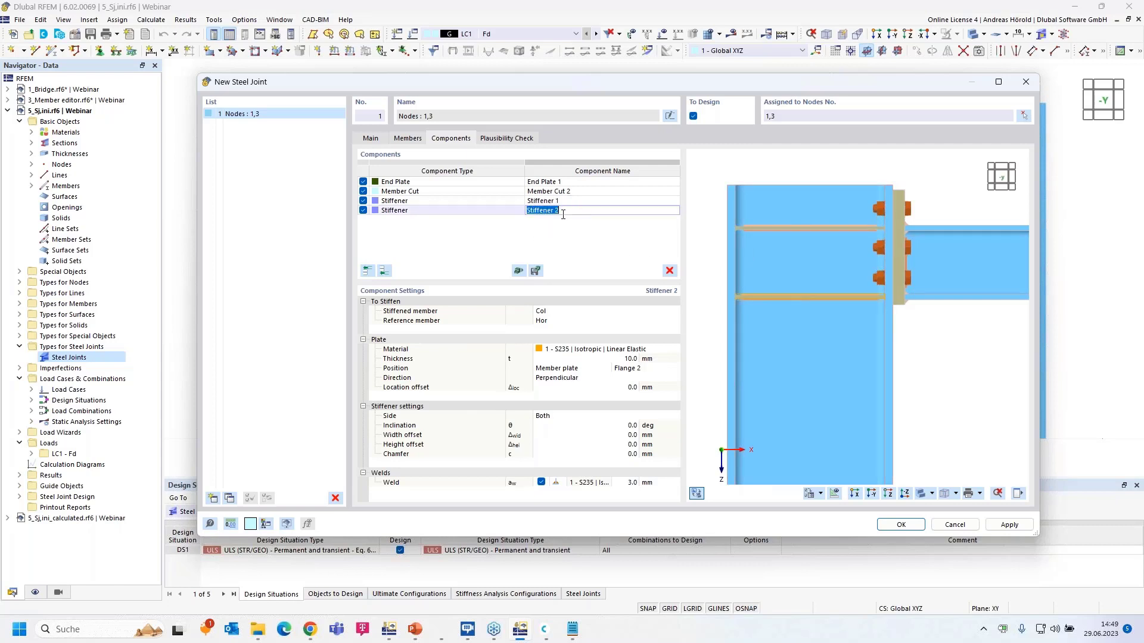
{"action": "left_click", "coordinate": [481, 211]}
{"action": "left_click", "coordinate": [668, 271]}
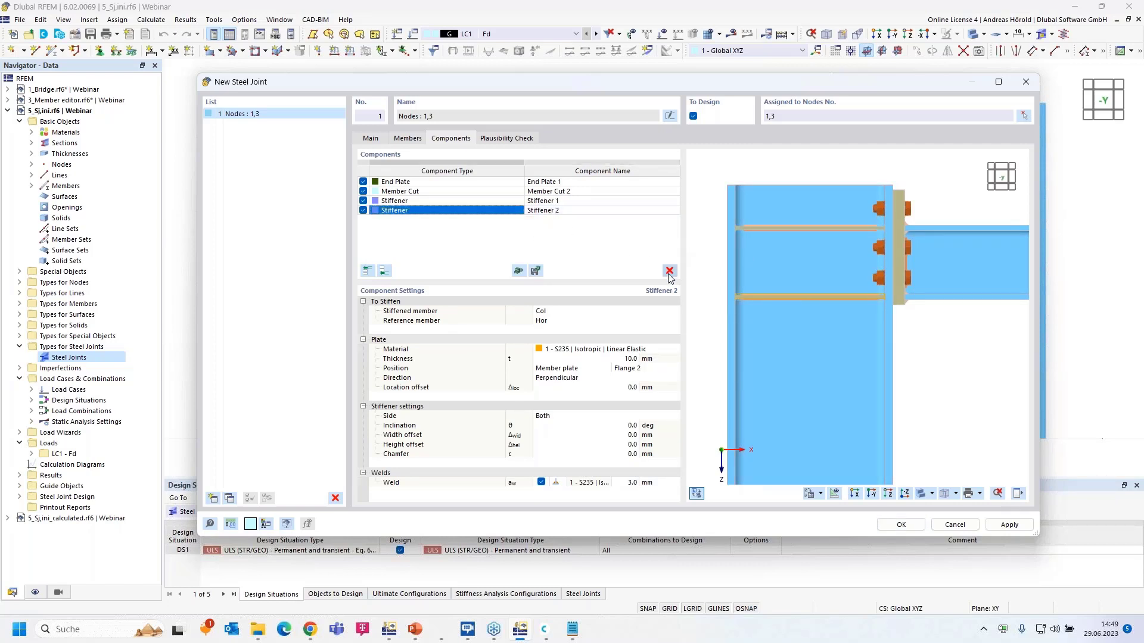
- Set the plate position of the remaining stiffener to Both so it covers both beam flanges
{"action": "left_click", "coordinate": [588, 202]}
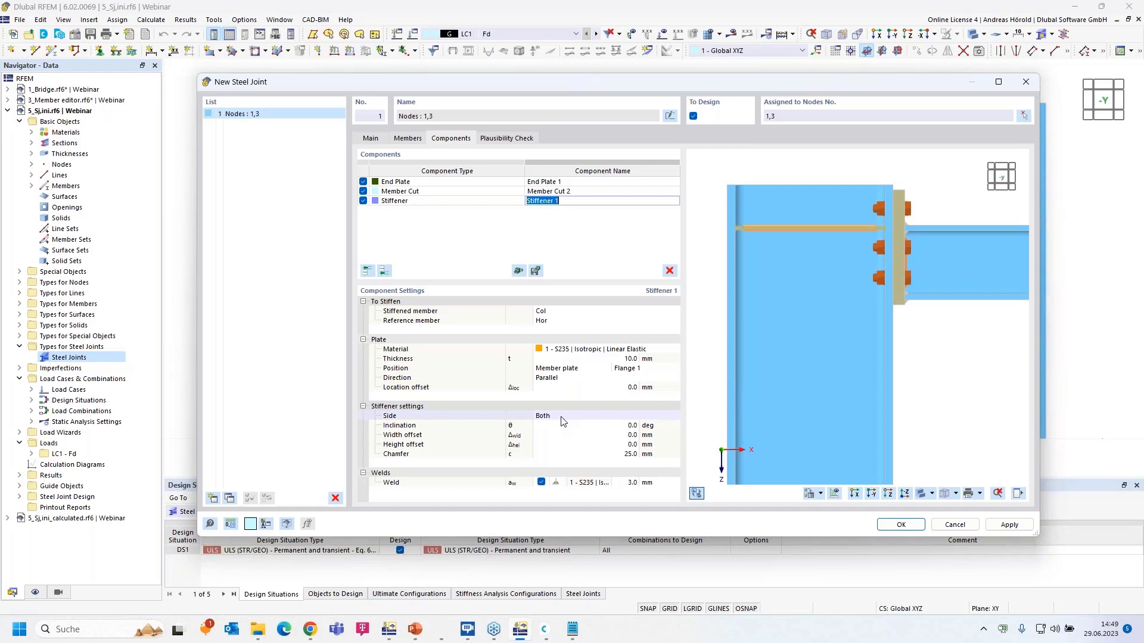
{"action": "left_click", "coordinate": [574, 369]}
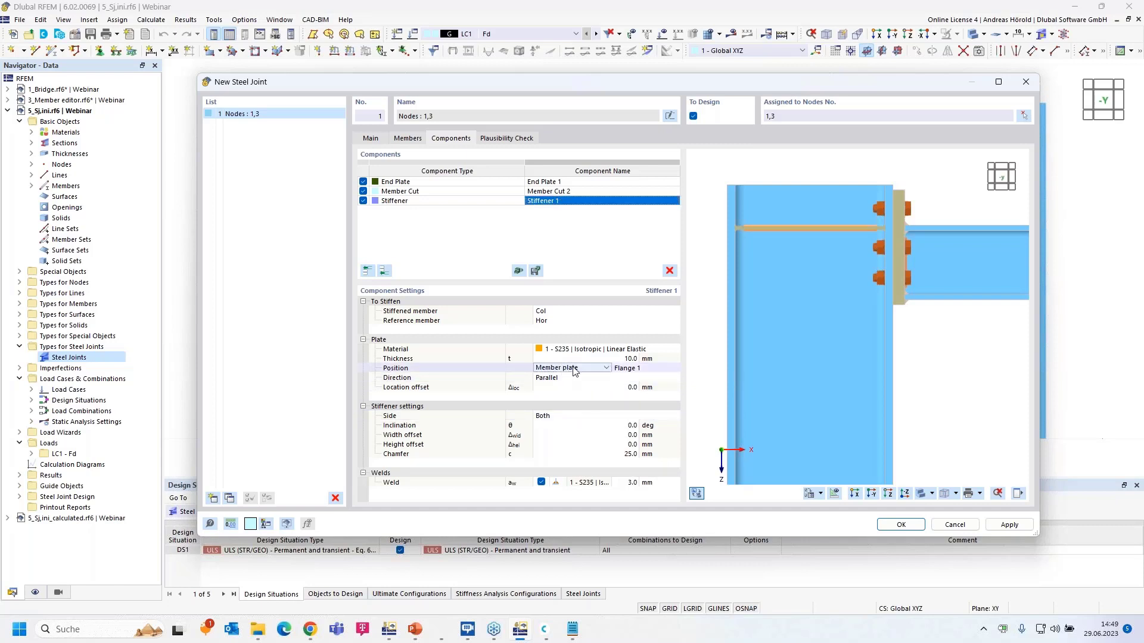
{"action": "left_click", "coordinate": [573, 369]}
{"action": "left_click", "coordinate": [568, 397]}
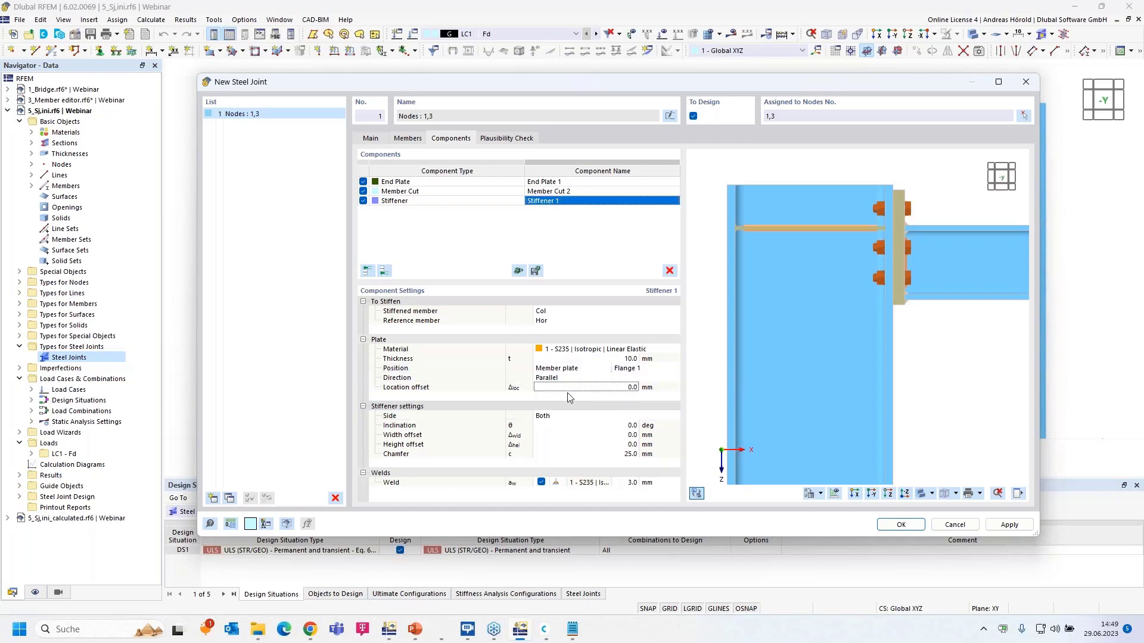
{"action": "left_click", "coordinate": [598, 368]}
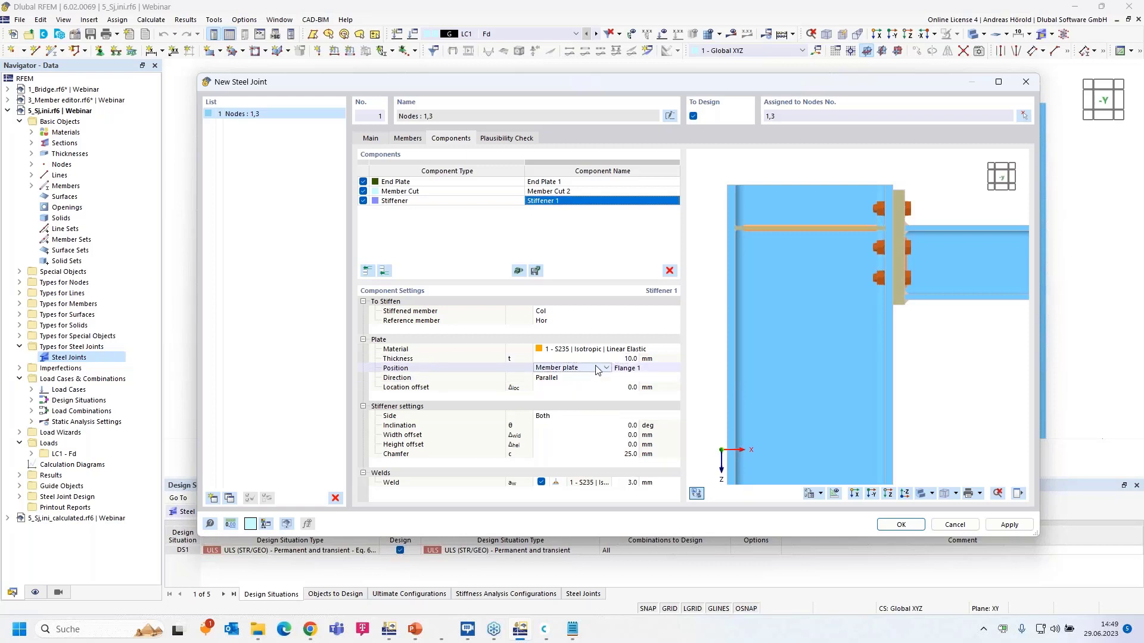
{"action": "left_click", "coordinate": [597, 369]}
{"action": "left_click", "coordinate": [589, 398]}
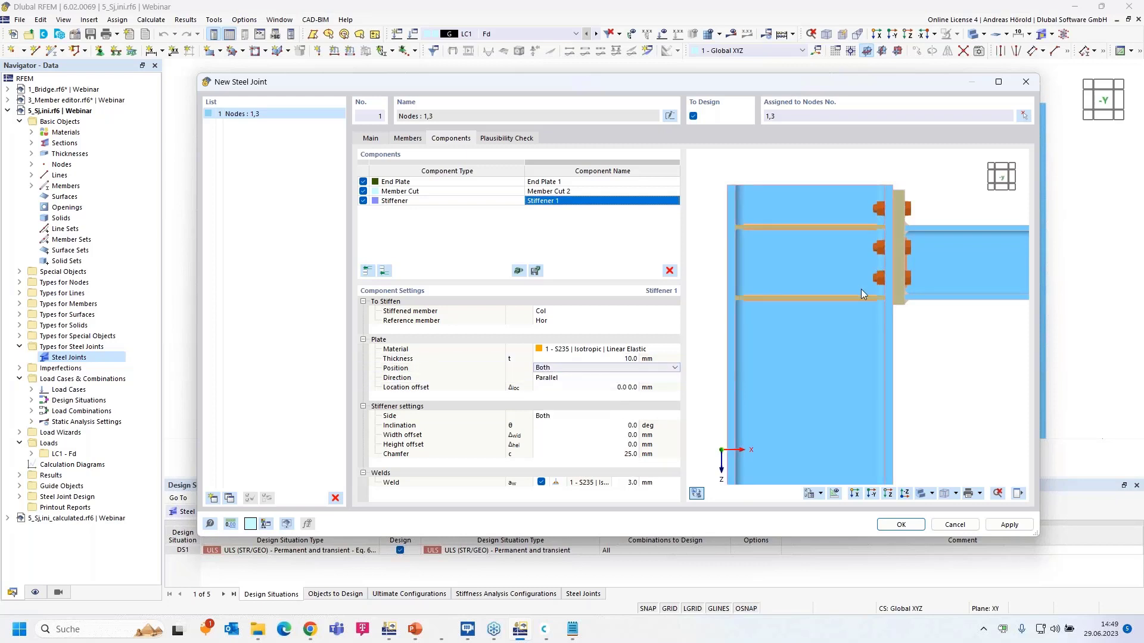
- Set the column stiffeners' plate thickness to 16 mm and their weld size to 6 mm
{"action": "left_click", "coordinate": [629, 359]}
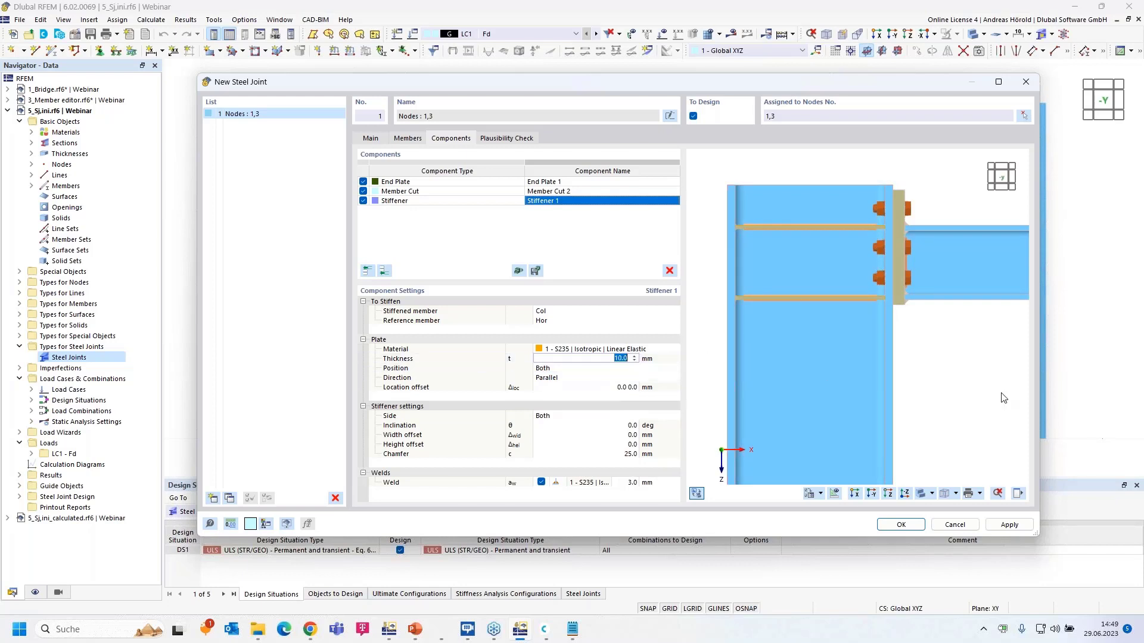
{"action": "type", "text": "16"}
{"action": "left_click", "coordinate": [612, 368]}
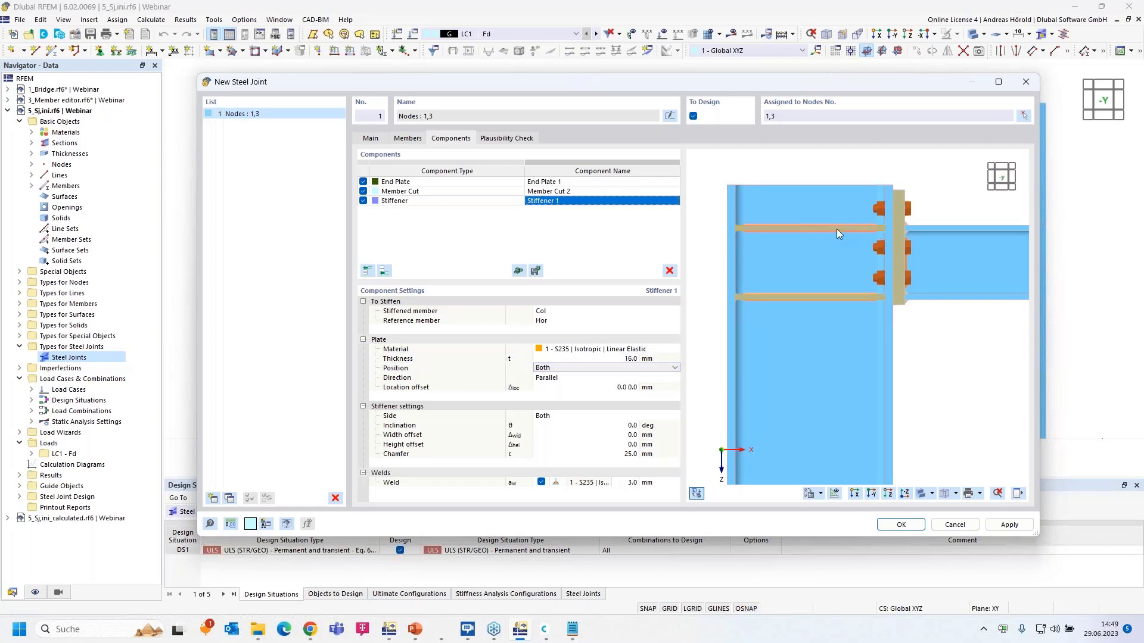
{"action": "scroll", "coordinate": [905, 237], "scroll_direction": "up", "scroll_amount": 3}
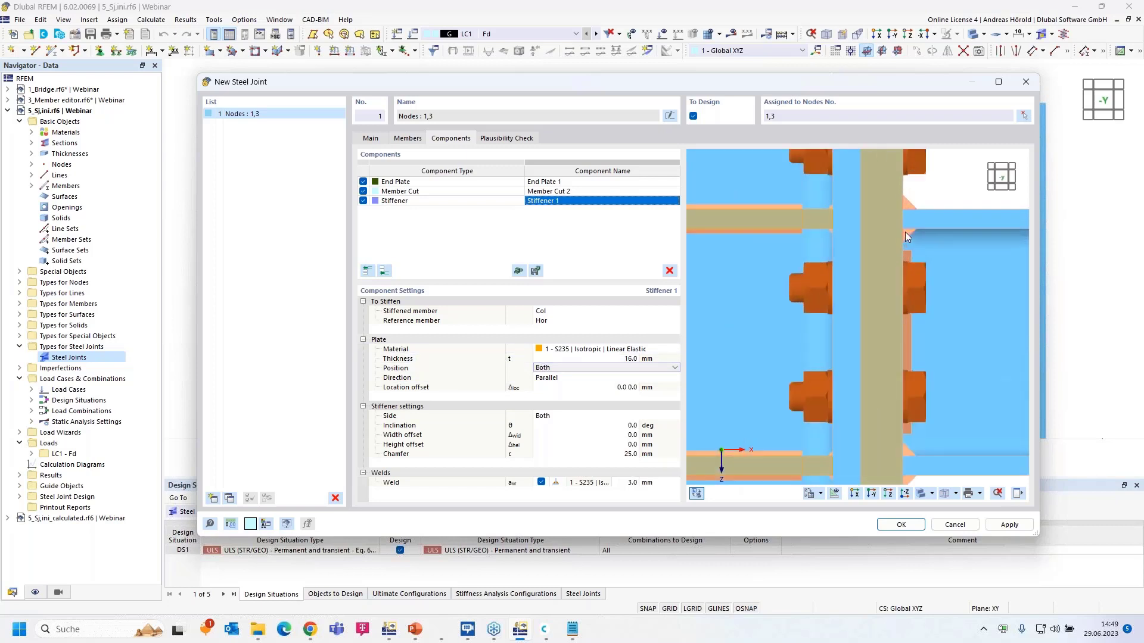
{"action": "scroll", "coordinate": [929, 218], "scroll_direction": "down", "scroll_amount": 3}
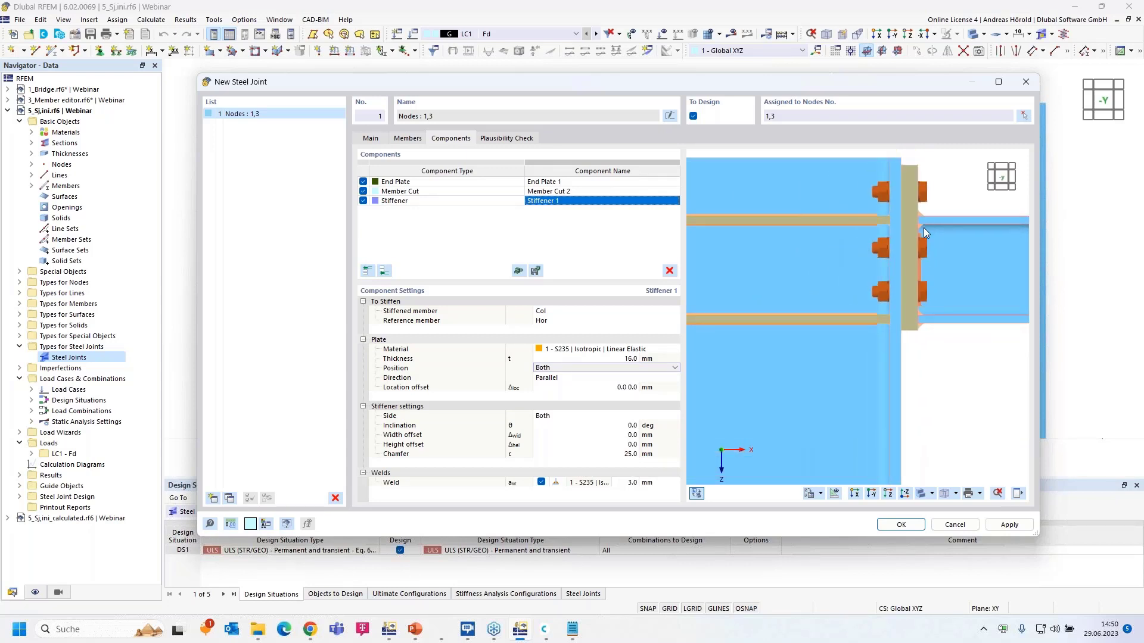
{"action": "scroll", "coordinate": [854, 252], "scroll_direction": "down", "scroll_amount": 2}
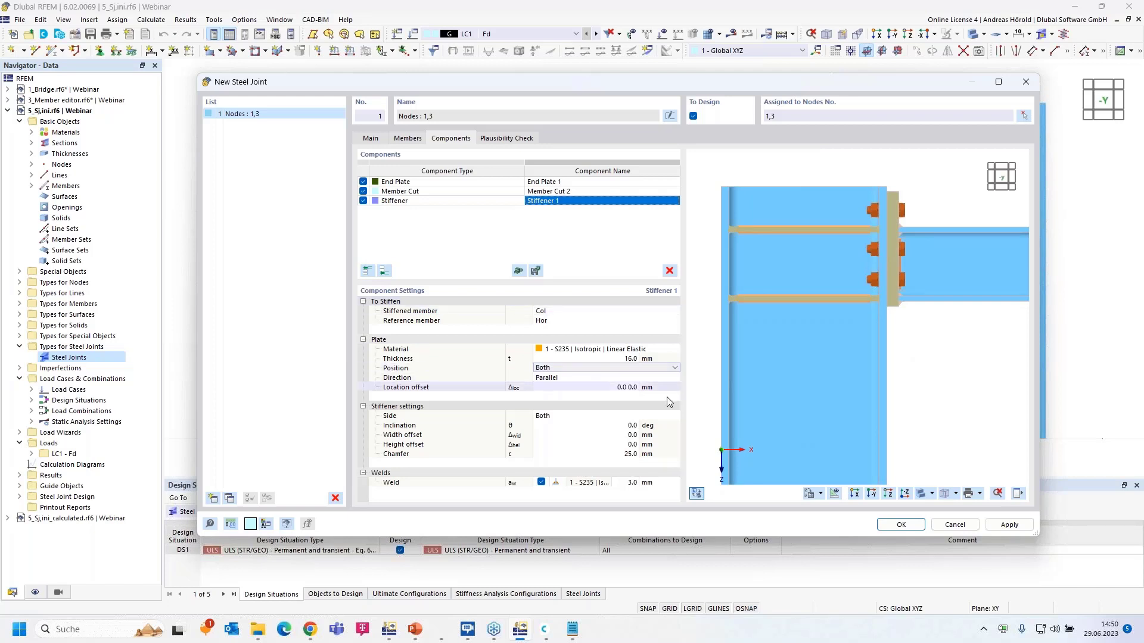
{"action": "left_click", "coordinate": [630, 483]}
{"action": "type", "text": "6"}
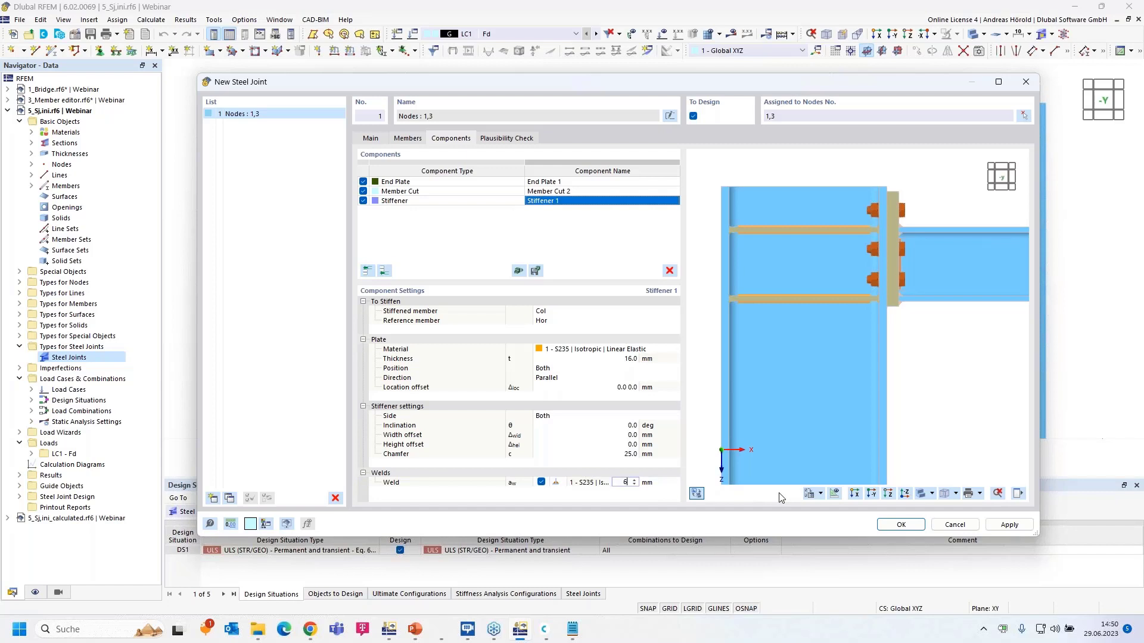
- Apply the stiffener's 6 mm weld size and finish defining the steel joint at nodes 1 and 3
{"action": "key", "text": "Tab"}
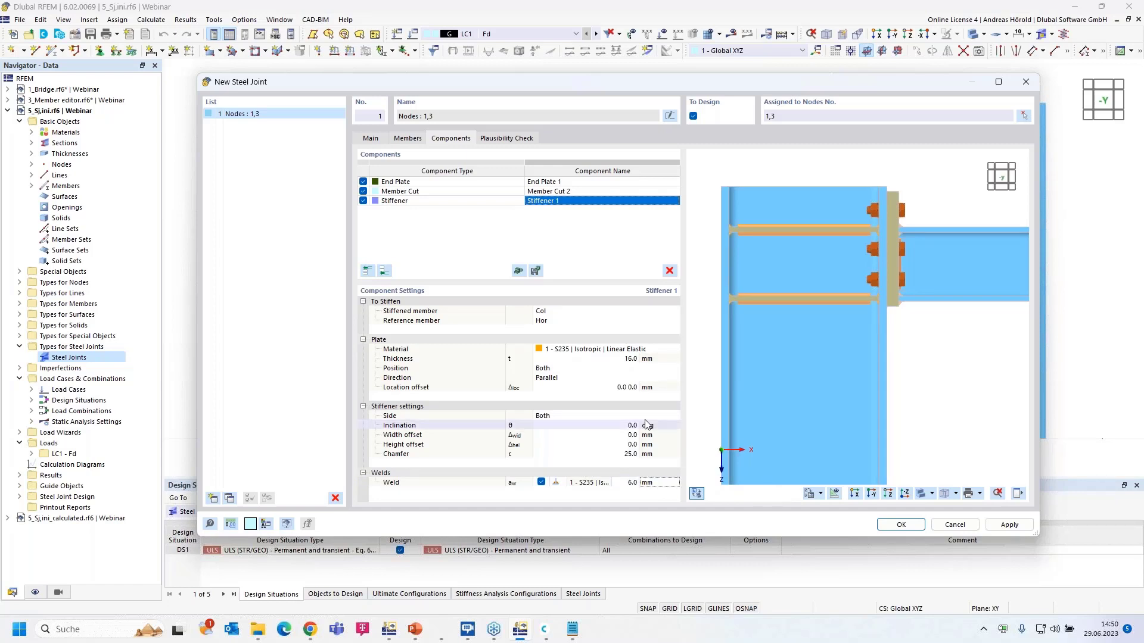
{"action": "left_click", "coordinate": [900, 525]}
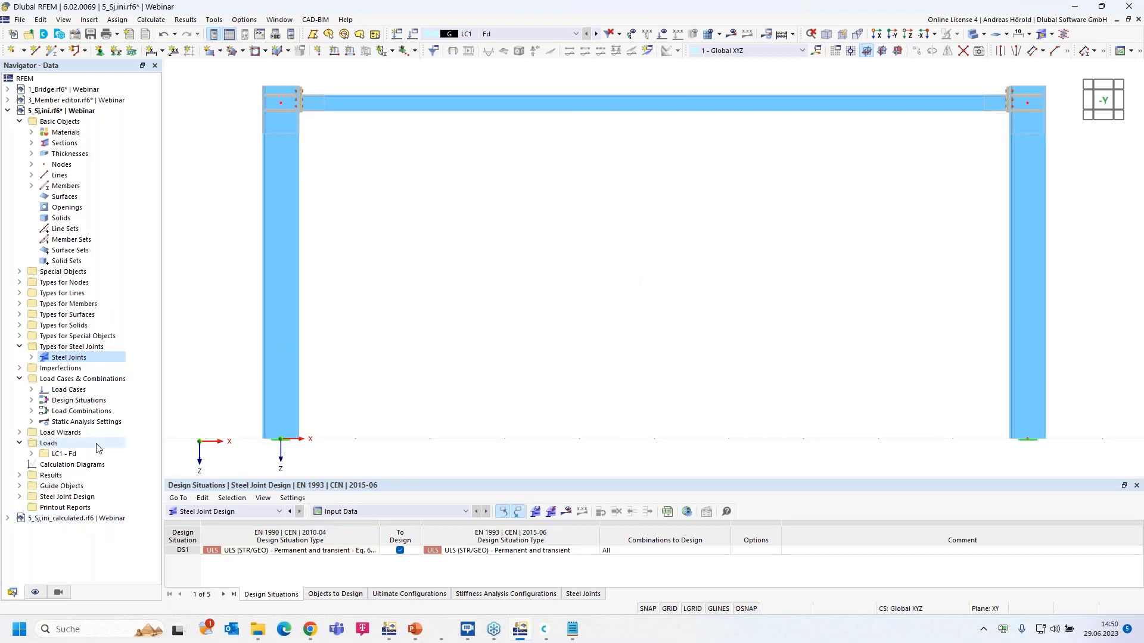
- Switch to the model 5_Sj,ini_calculated and display the stiffness analysis results of the steel joint design
{"action": "left_click", "coordinate": [87, 519]}
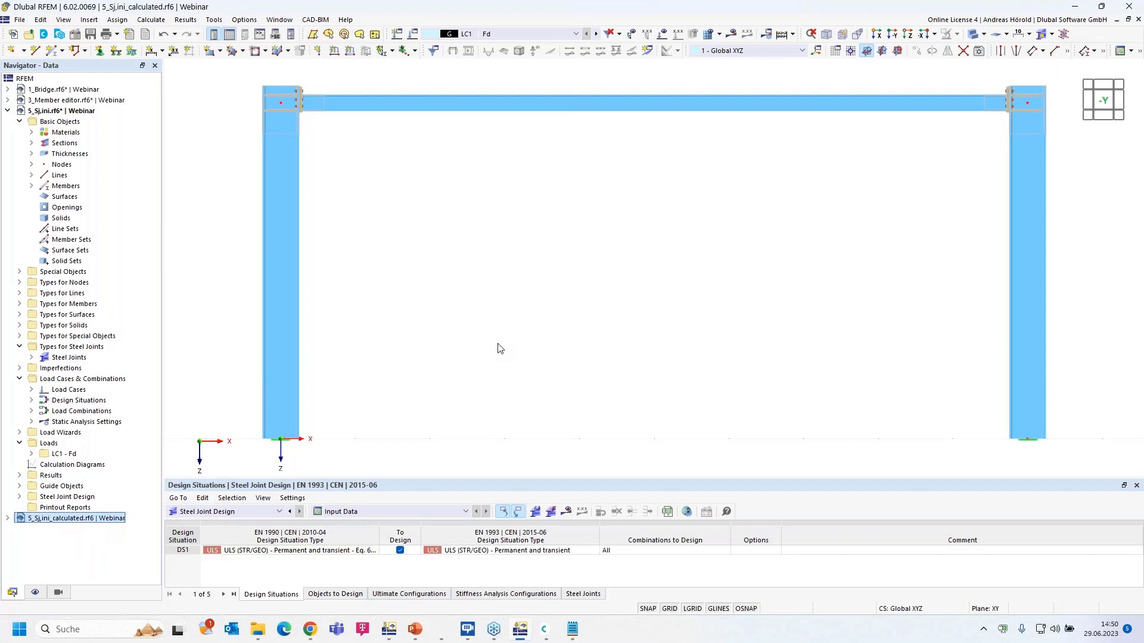
{"action": "left_click", "coordinate": [380, 512]}
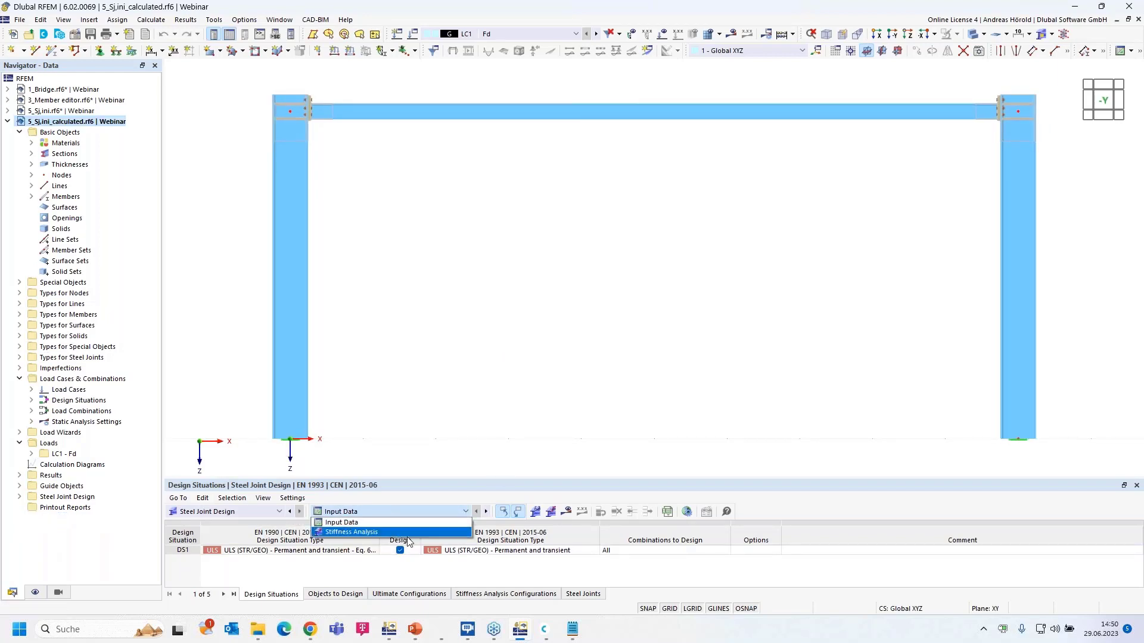
{"action": "left_click", "coordinate": [409, 532]}
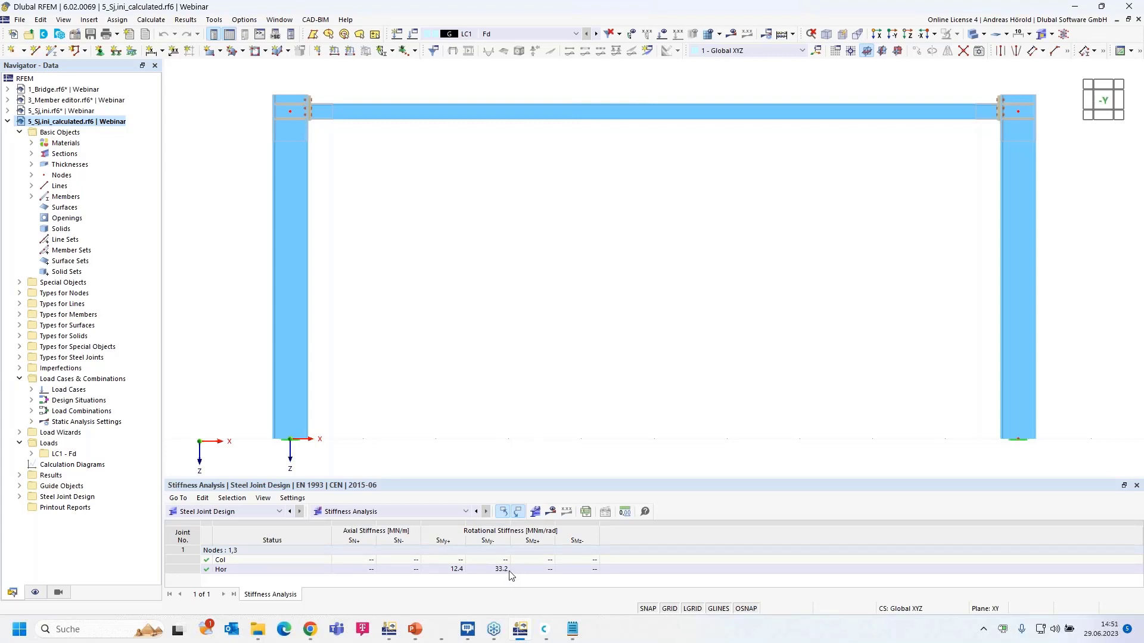
- Compare the beam's rotational stiffness with the Sj,ini value from RF-JOINTS in RFEM 5 and inspect the frame corner joint in RFEM 6
{"action": "mouse_move", "coordinate": [521, 632]}
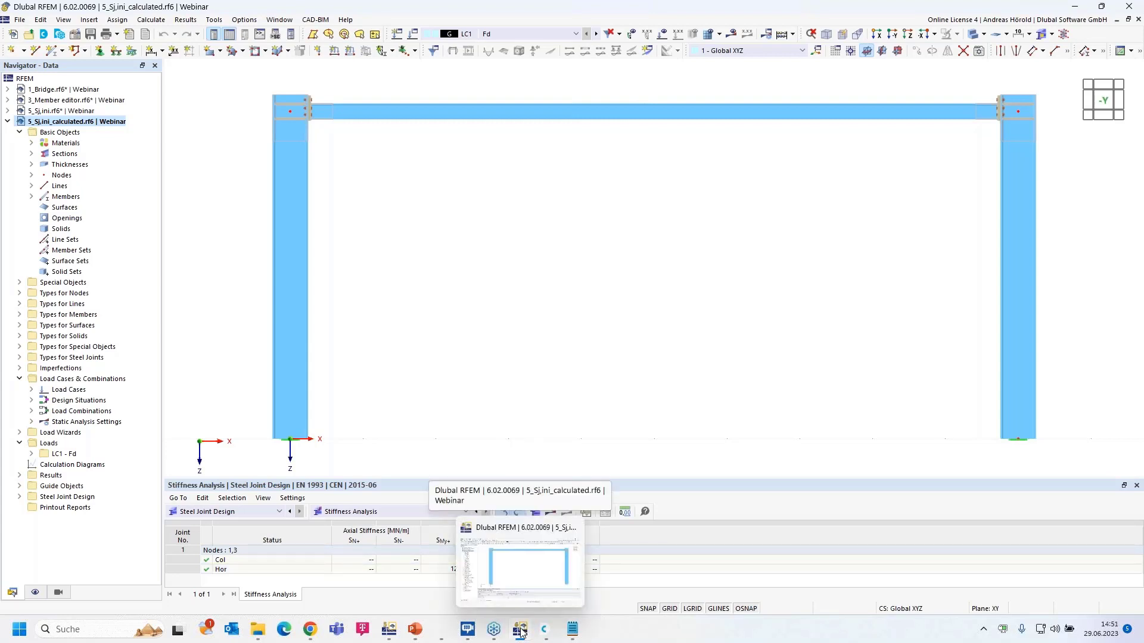
{"action": "left_click", "coordinate": [388, 632]}
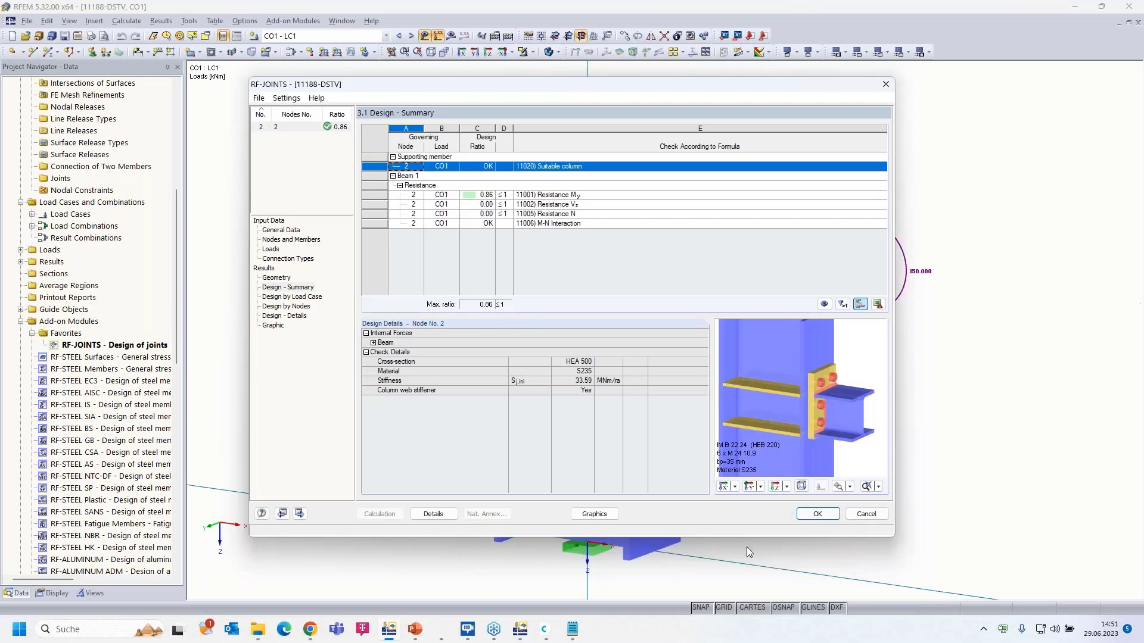
{"action": "left_click", "coordinate": [542, 630]}
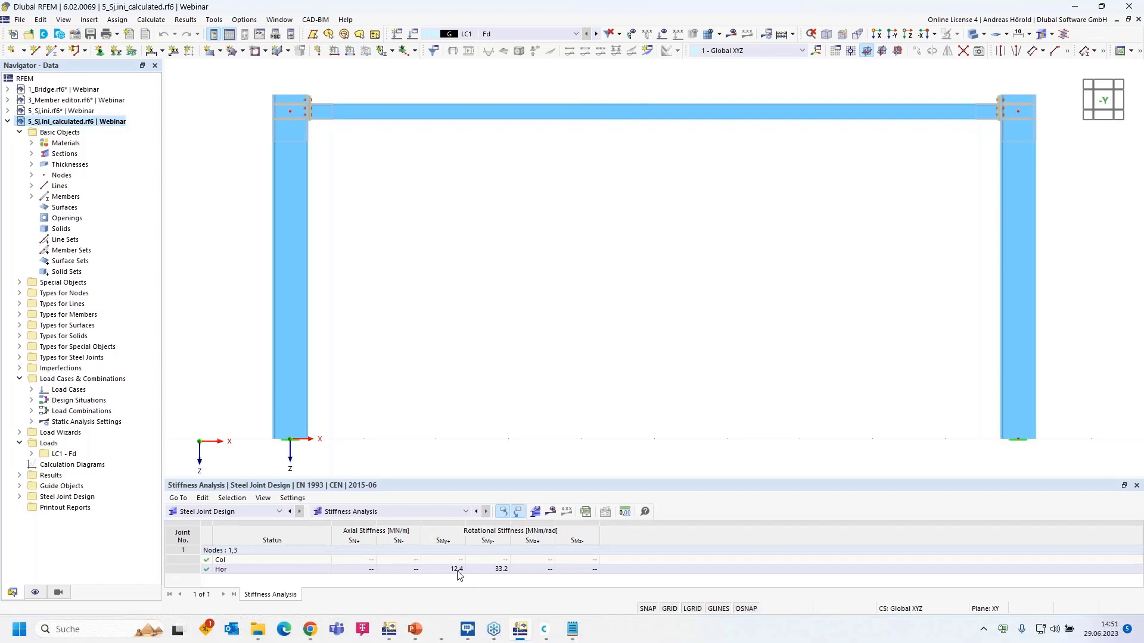
{"action": "scroll", "coordinate": [291, 108], "scroll_direction": "up", "scroll_amount": 5}
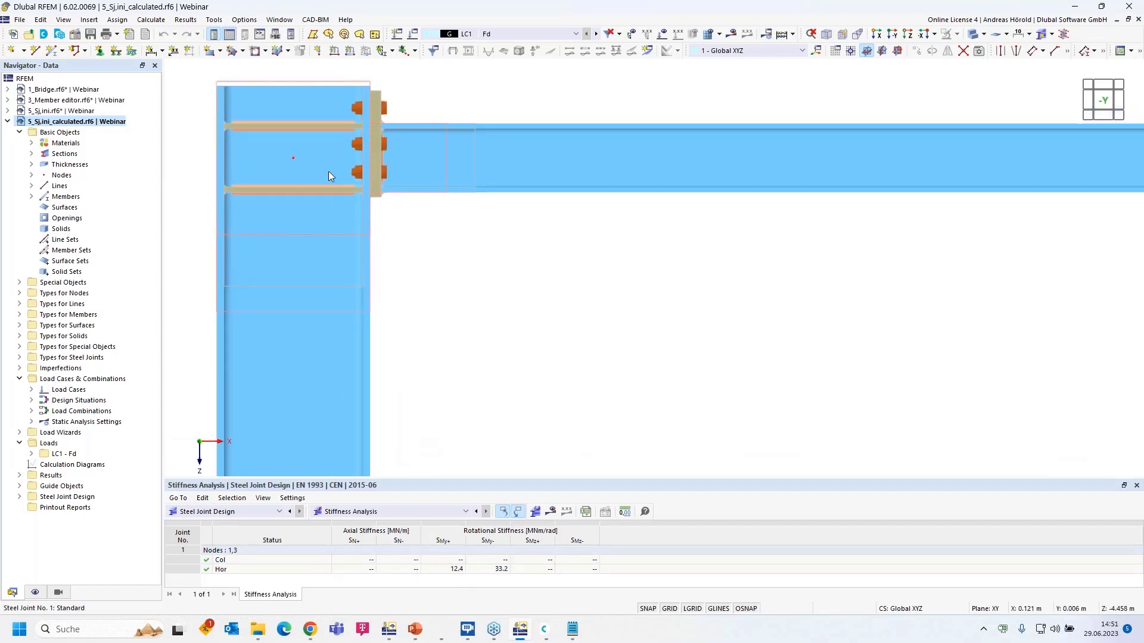
{"action": "scroll", "coordinate": [328, 171], "scroll_direction": "up", "scroll_amount": 3}
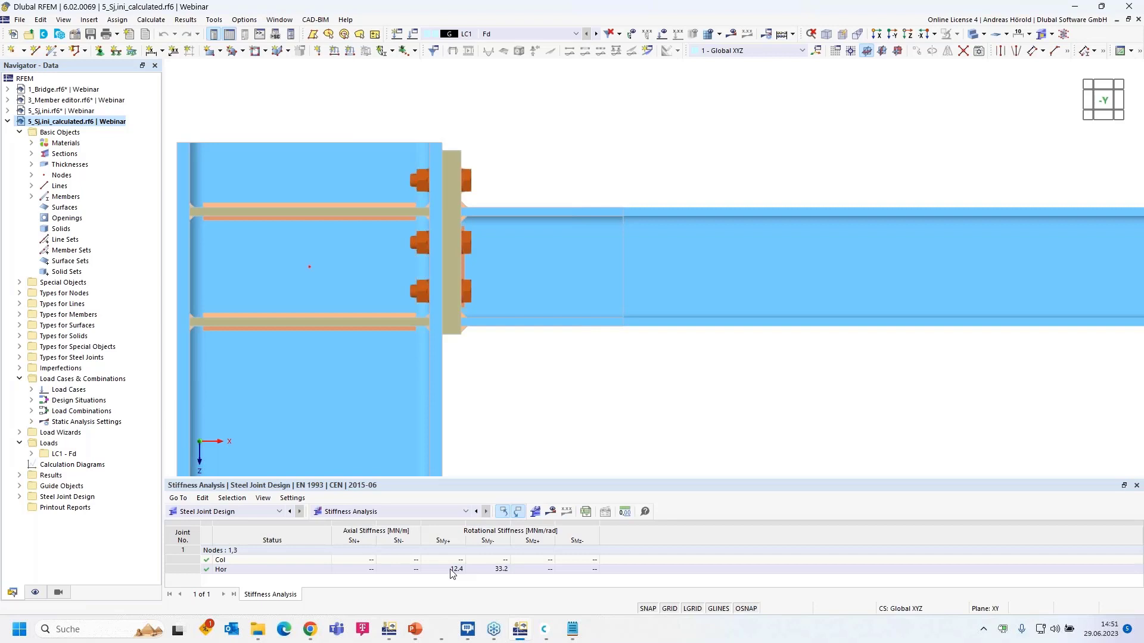
{"action": "scroll", "coordinate": [528, 410], "scroll_direction": "down", "scroll_amount": 4}
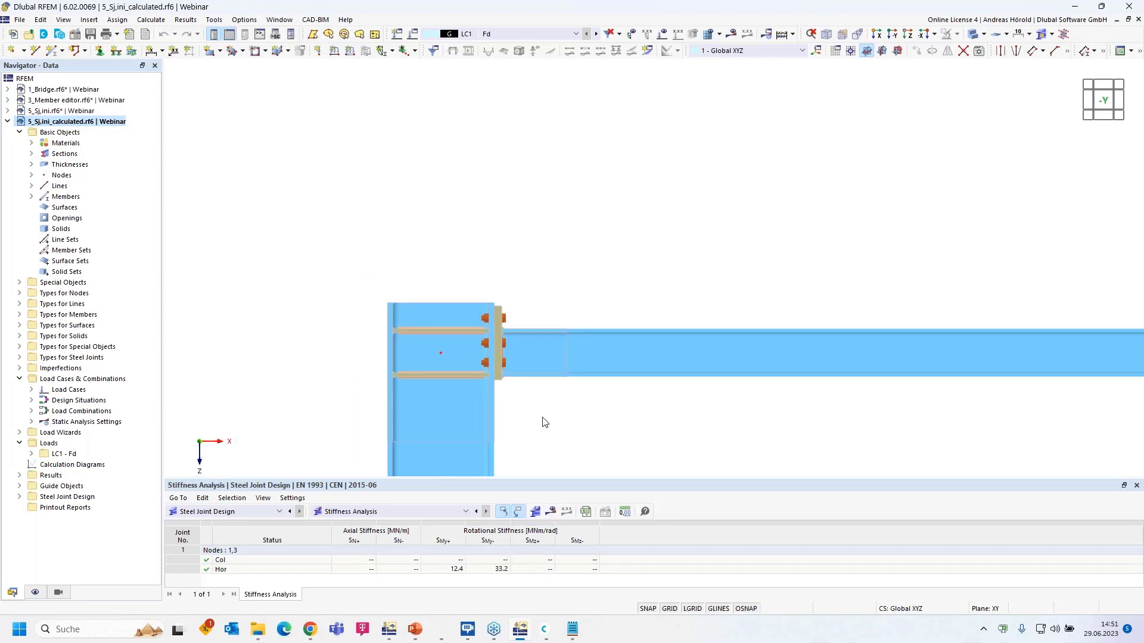
- Copy the entire frame by 15 m in the X direction, including its loading
{"action": "middle_click_drag", "start_coordinate": [545, 423], "coordinate": [446, 271]}
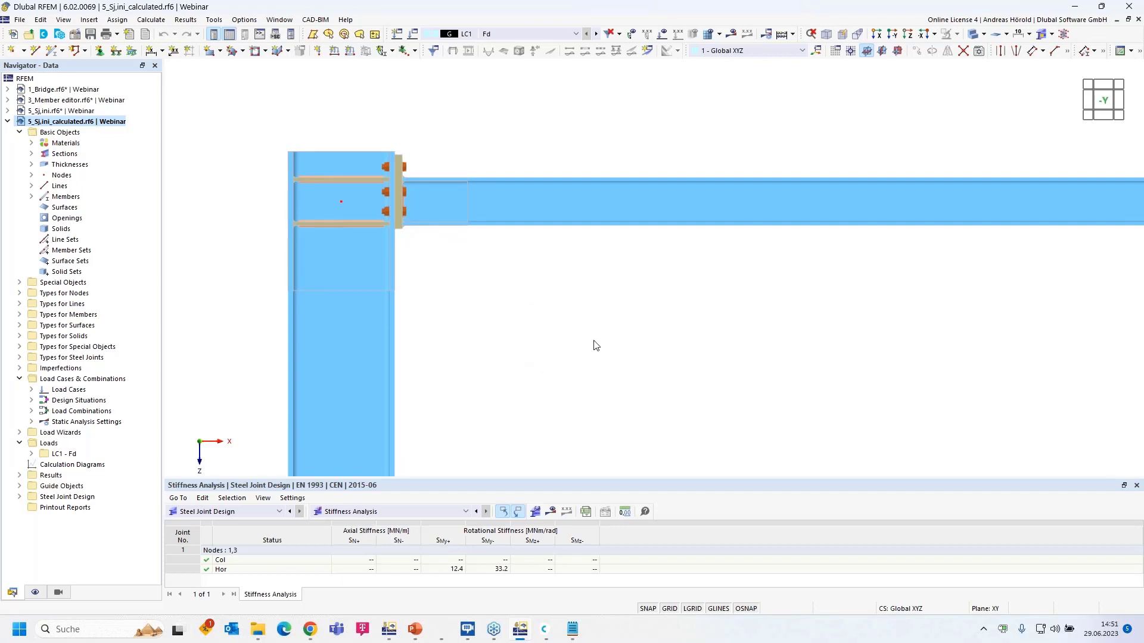
{"action": "scroll", "coordinate": [593, 341], "scroll_direction": "down", "scroll_amount": 4}
{"action": "middle_click_drag", "start_coordinate": [685, 365], "coordinate": [476, 180]}
{"action": "scroll", "coordinate": [475, 181], "scroll_direction": "down", "scroll_amount": 5}
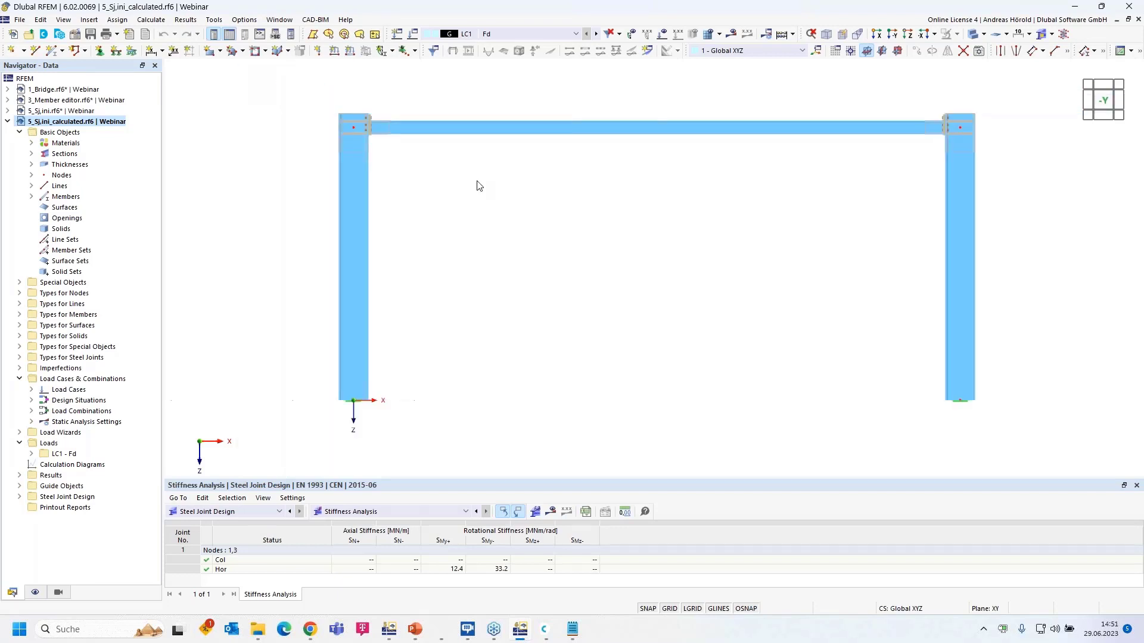
{"action": "middle_click_drag", "start_coordinate": [548, 213], "coordinate": [516, 241]}
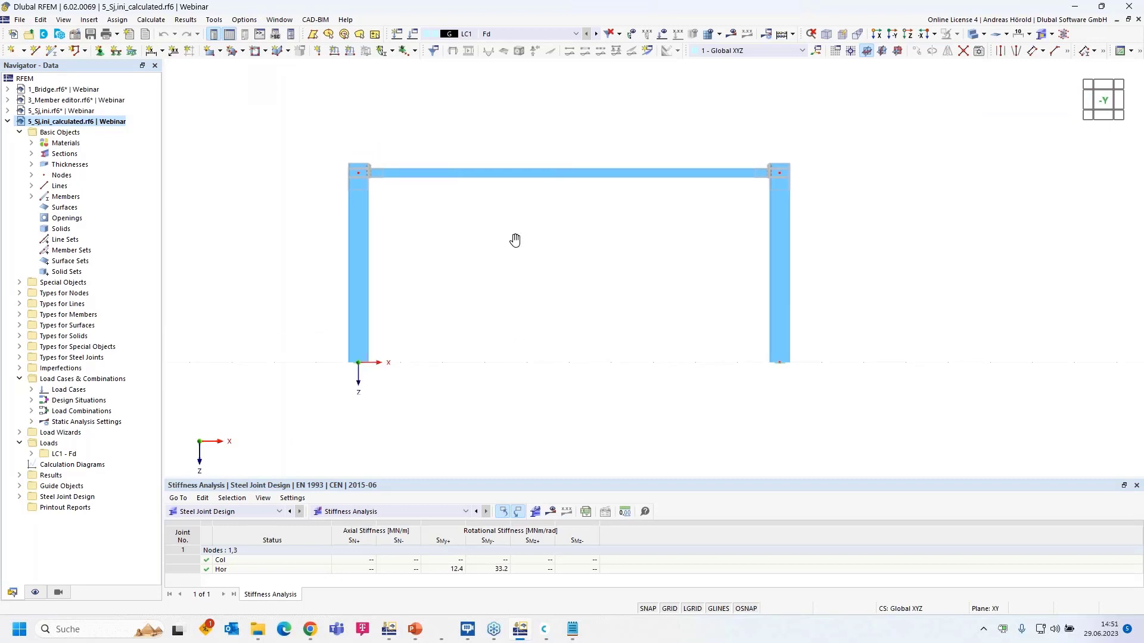
{"action": "scroll", "coordinate": [515, 299], "scroll_direction": "down", "scroll_amount": 2}
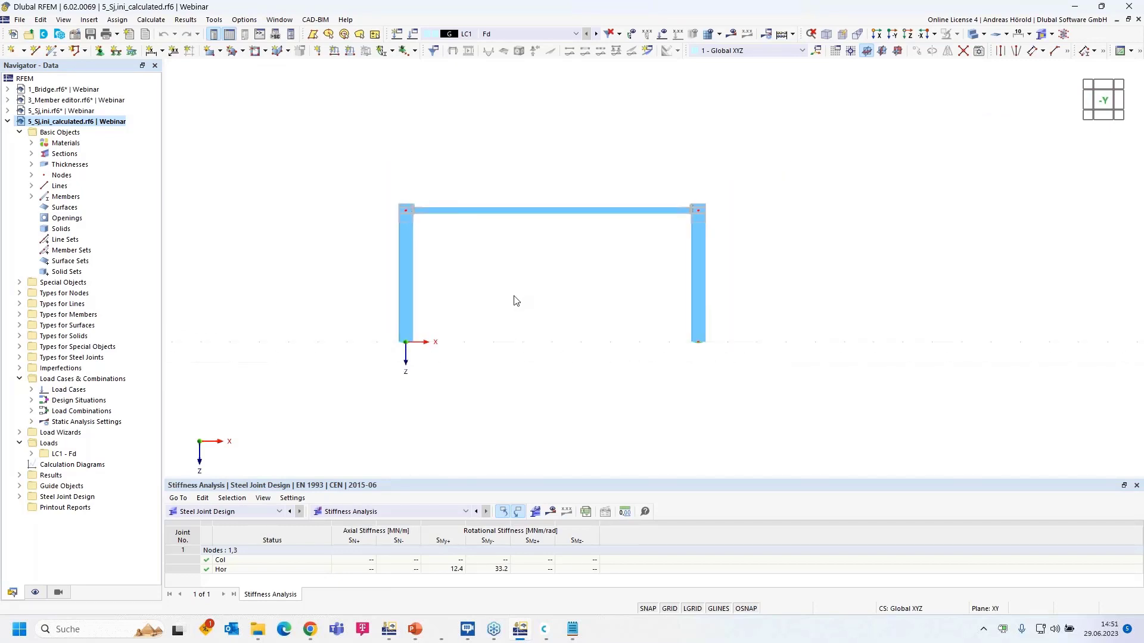
{"action": "middle_click_drag", "start_coordinate": [605, 300], "coordinate": [516, 302]}
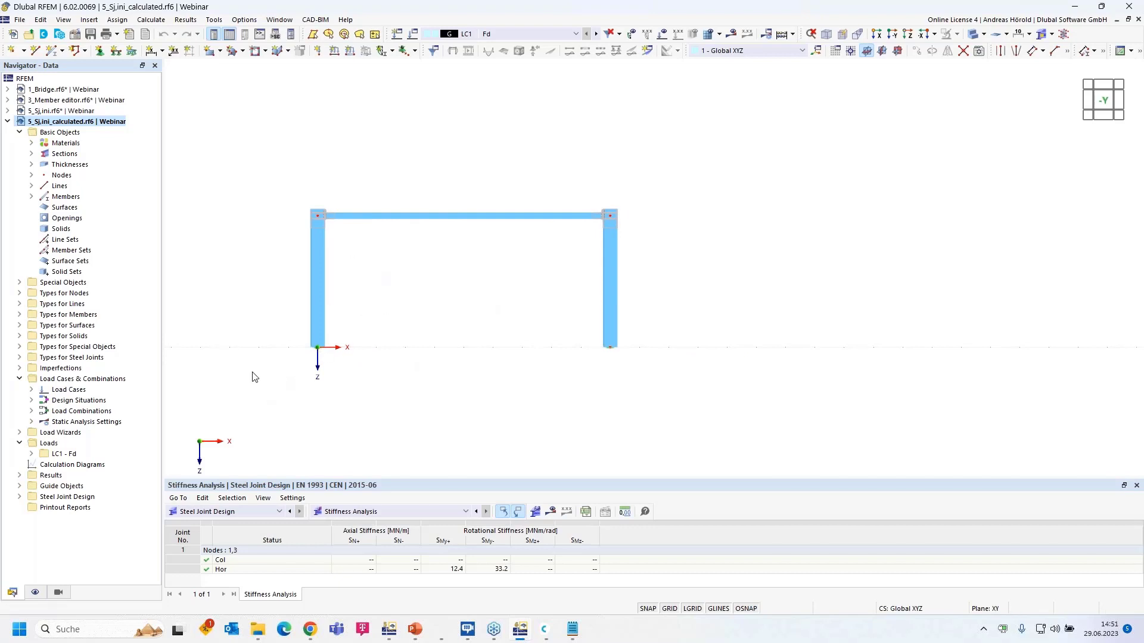
{"action": "left_click_drag", "start_coordinate": [252, 372], "coordinate": [713, 202]}
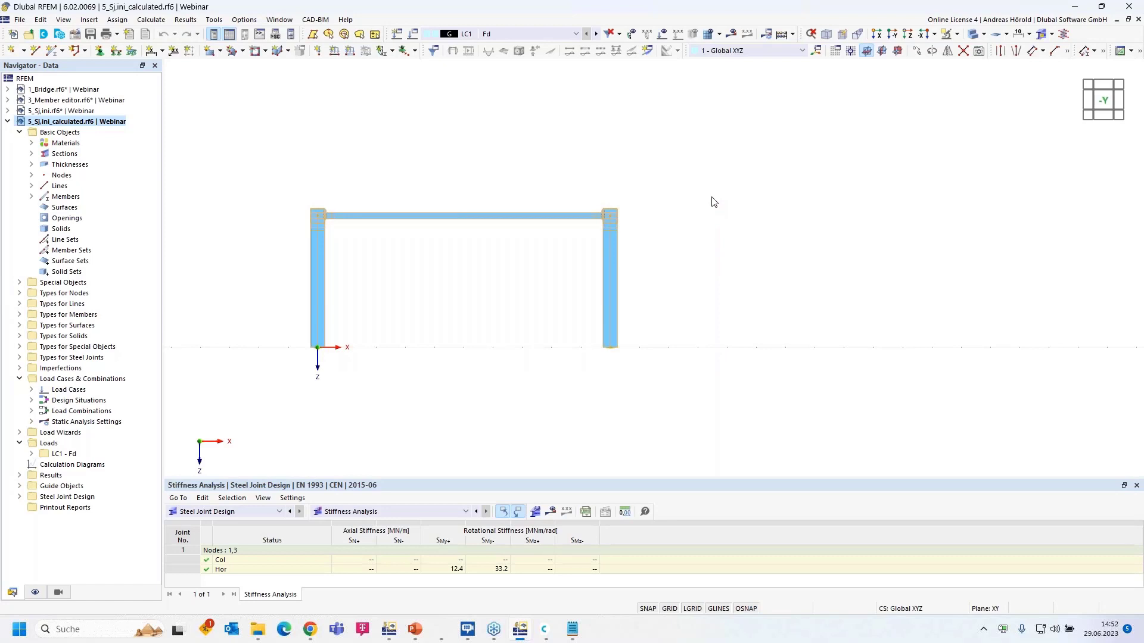
{"action": "left_click", "coordinate": [918, 53]}
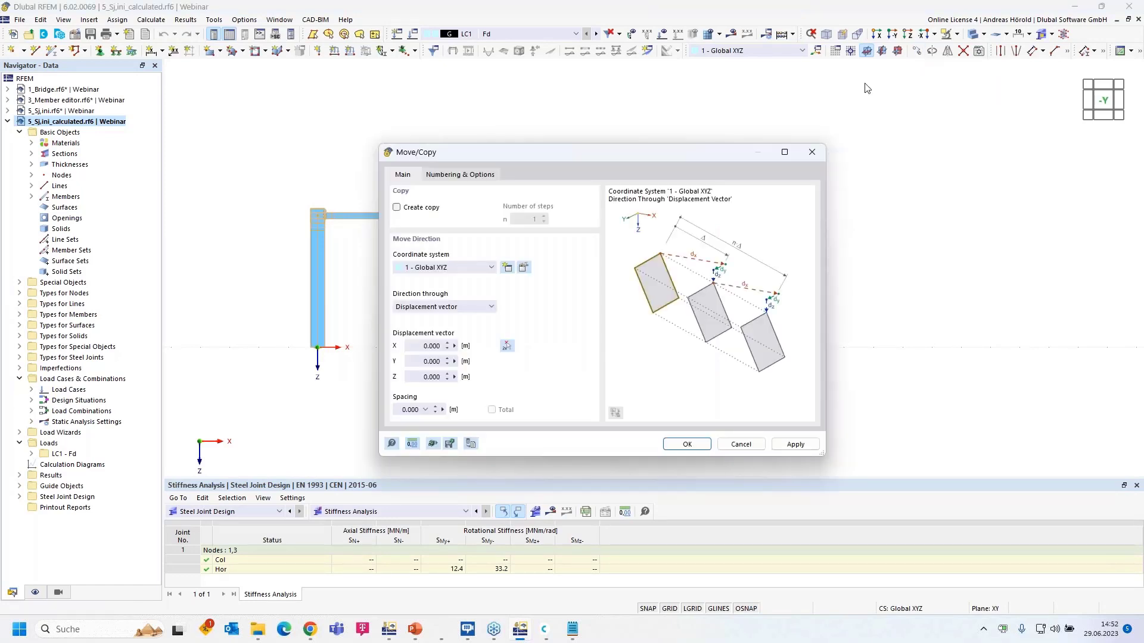
{"action": "left_click", "coordinate": [397, 208]}
{"action": "double_click", "coordinate": [421, 346]}
{"action": "type", "text": "15"}
{"action": "left_click", "coordinate": [454, 175]}
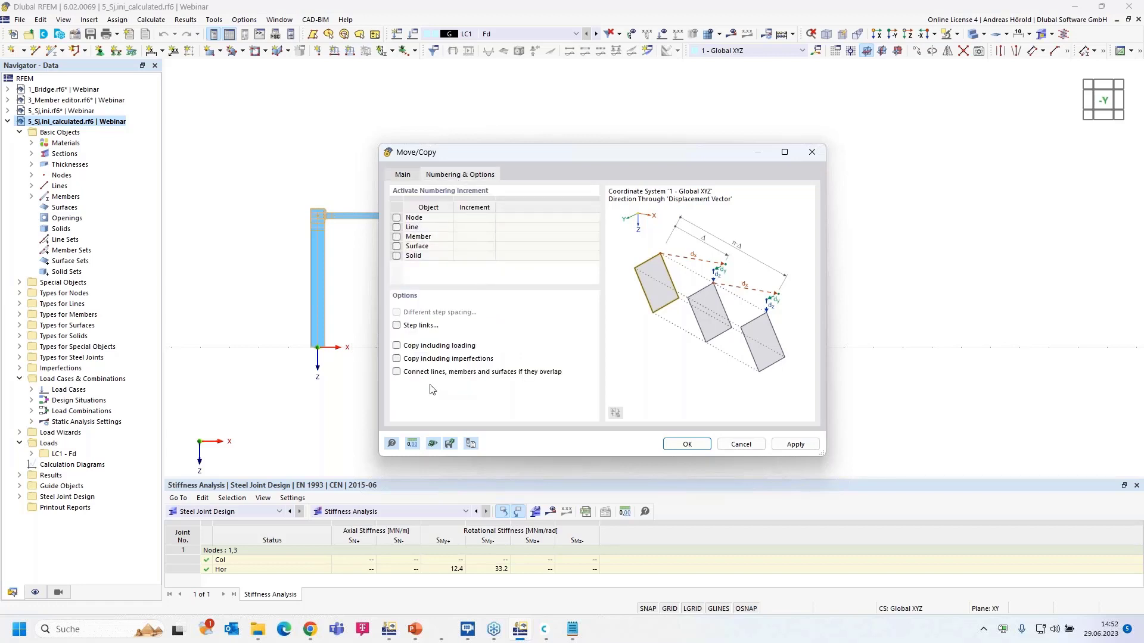
{"action": "left_click", "coordinate": [396, 346]}
{"action": "left_click", "coordinate": [686, 443]}
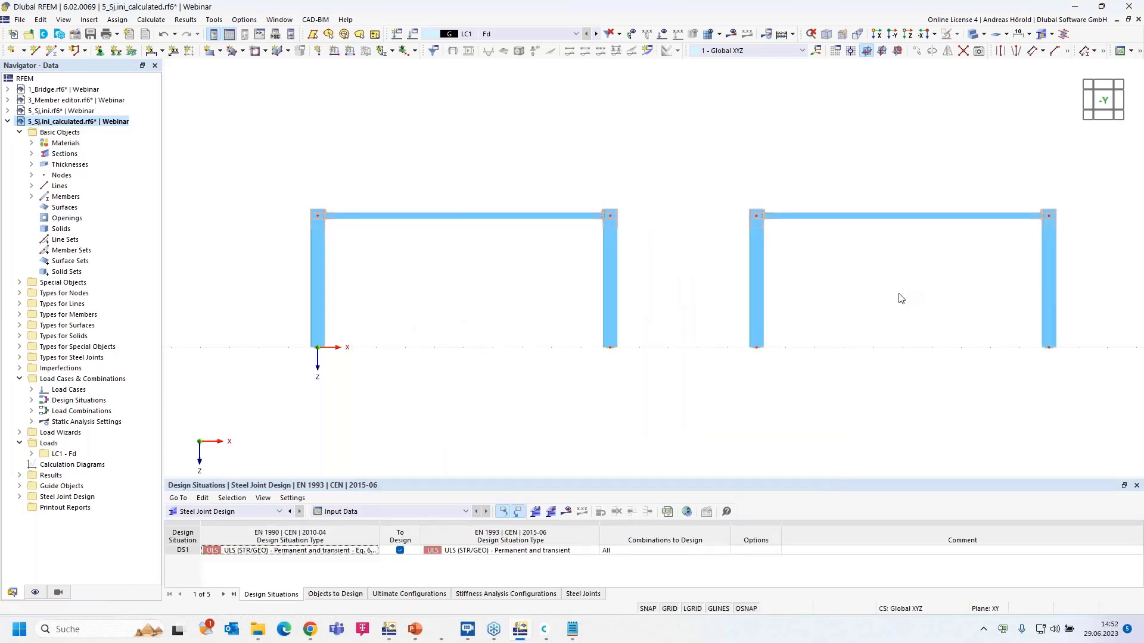
{"action": "scroll", "coordinate": [899, 298], "scroll_direction": "down", "scroll_amount": 1}
{"action": "scroll", "coordinate": [899, 297], "scroll_direction": "up", "scroll_amount": 2}
{"action": "scroll", "coordinate": [900, 297], "scroll_direction": "down", "scroll_amount": 2}
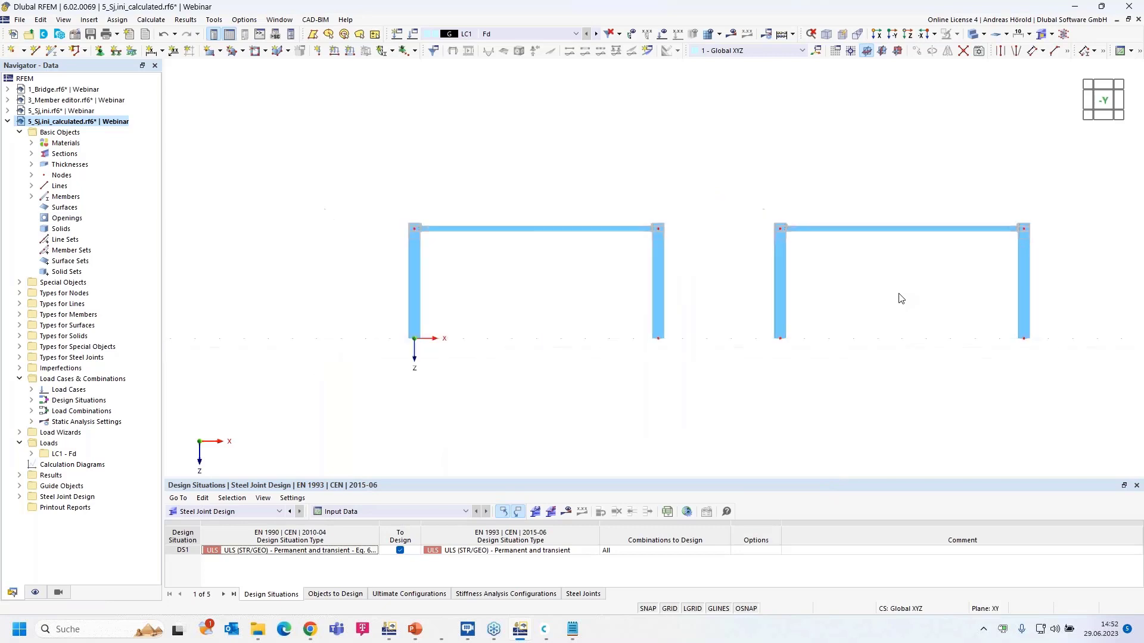
{"action": "left_click", "coordinate": [662, 34]}
{"action": "left_click", "coordinate": [661, 34]}
- Edit the copied frame's horizontal beam and enable hinges for it
{"action": "scroll", "coordinate": [851, 310], "scroll_direction": "up", "scroll_amount": 2}
{"action": "middle_click_drag", "start_coordinate": [843, 303], "coordinate": [819, 309]}
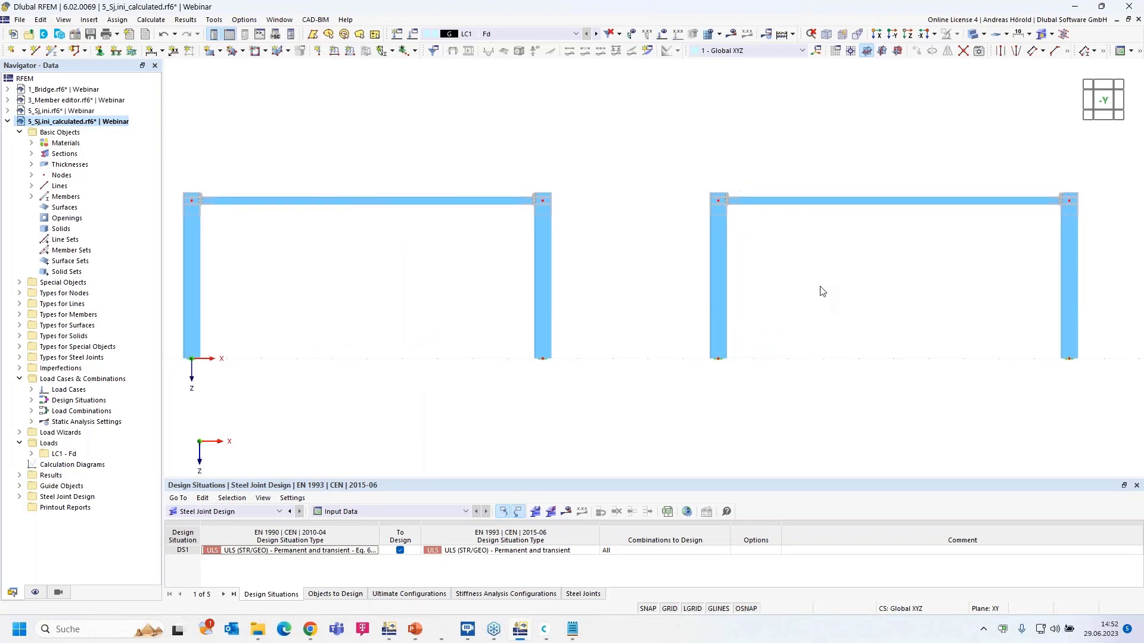
{"action": "double_click", "coordinate": [839, 201]}
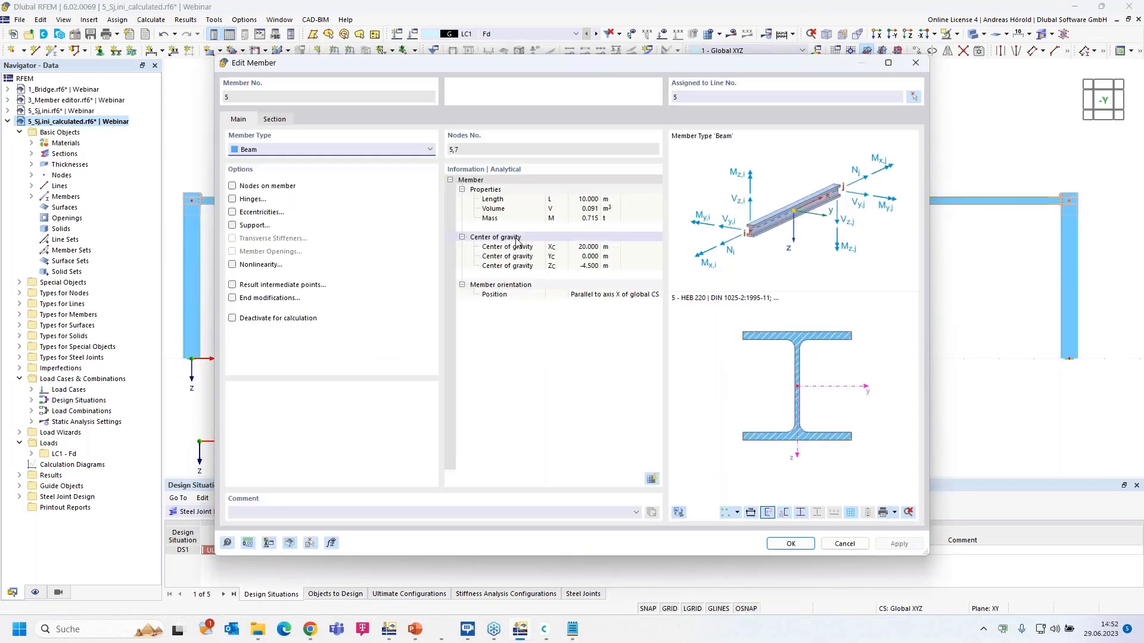
{"action": "left_click", "coordinate": [232, 200]}
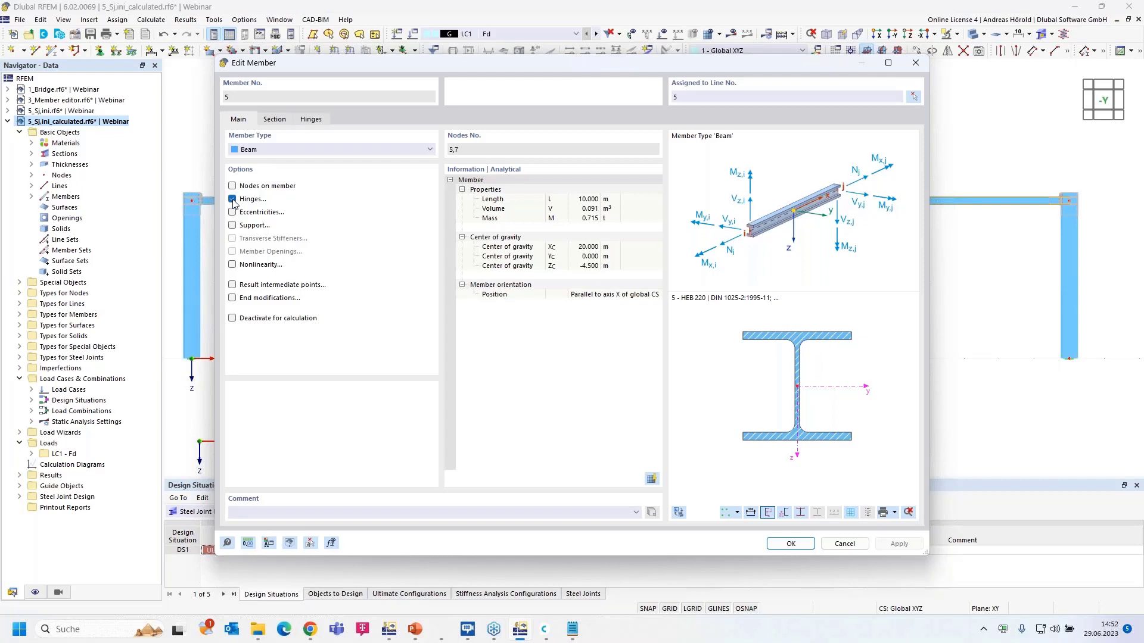
{"action": "left_click", "coordinate": [310, 120]}
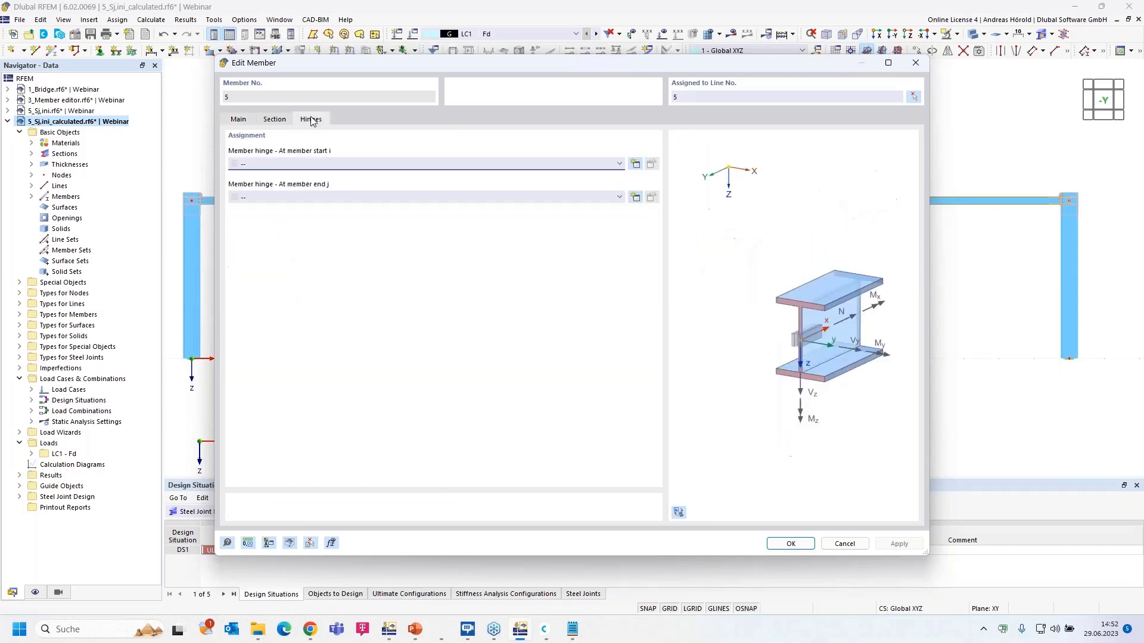
- Create a member hinge at the beam start with only the φy rotation released and a spring constant of 33.2 MNm/rad
{"action": "left_click", "coordinate": [635, 165]}
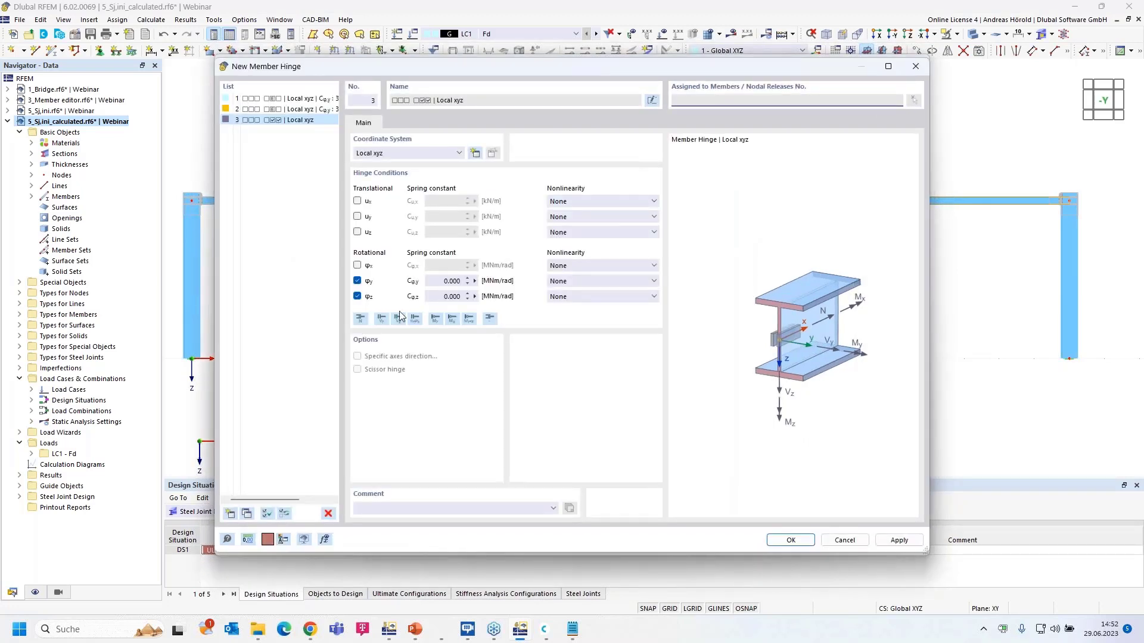
{"action": "left_click", "coordinate": [357, 296]}
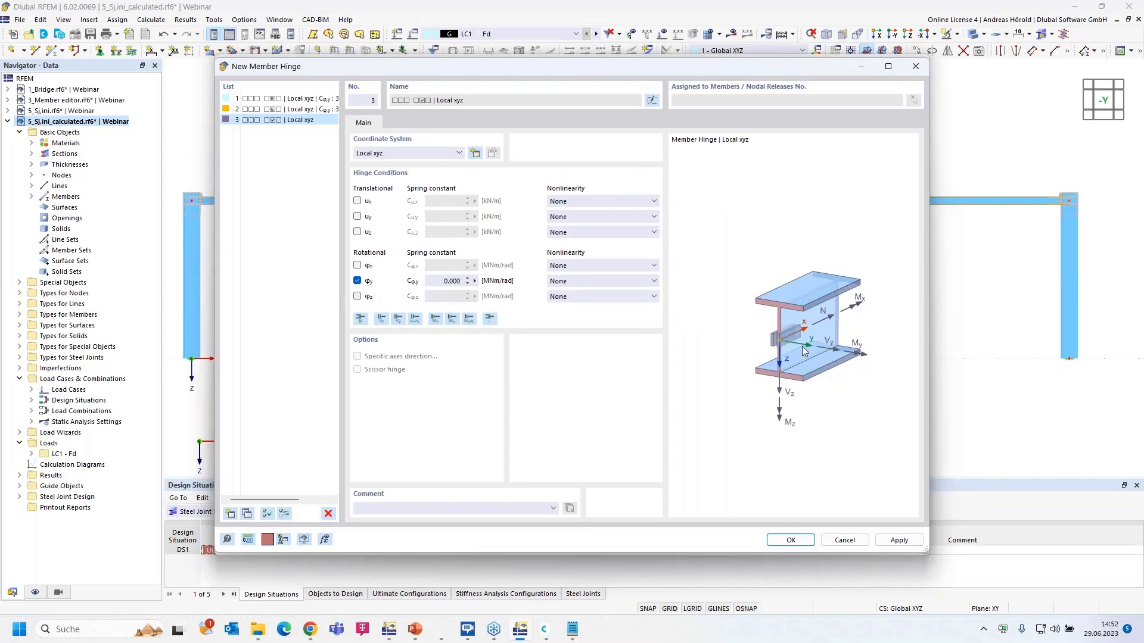
{"action": "left_click", "coordinate": [439, 280]}
{"action": "type", "text": "33,2"}
{"action": "left_click", "coordinate": [789, 540]}
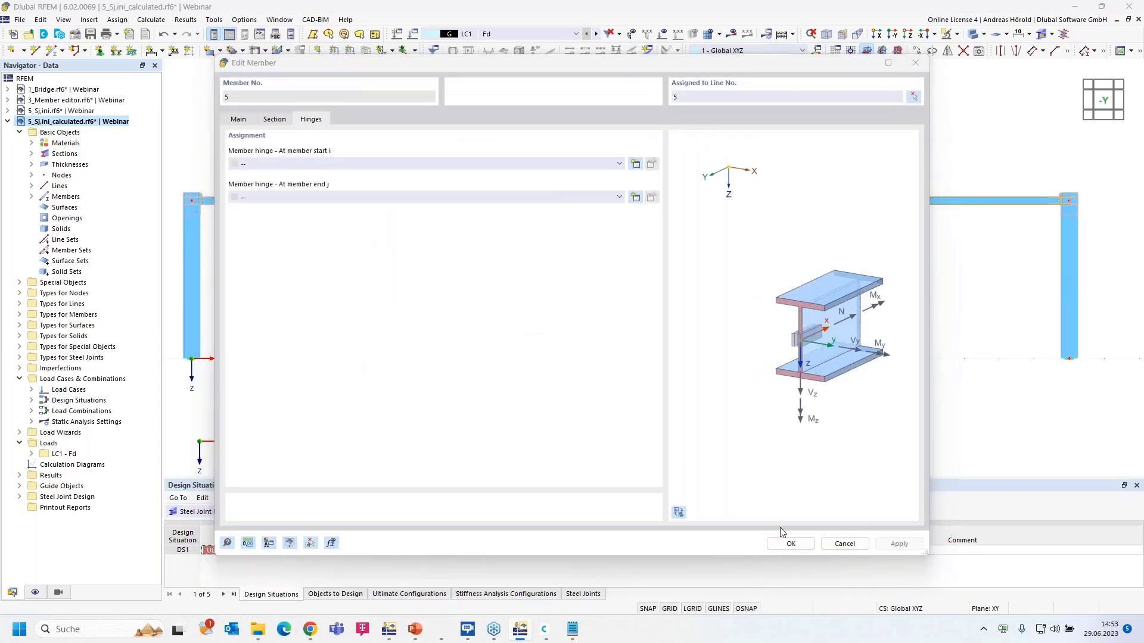
- Assign the same hinge, number 3, to the end of the beam and apply the member changes
{"action": "left_click", "coordinate": [426, 199]}
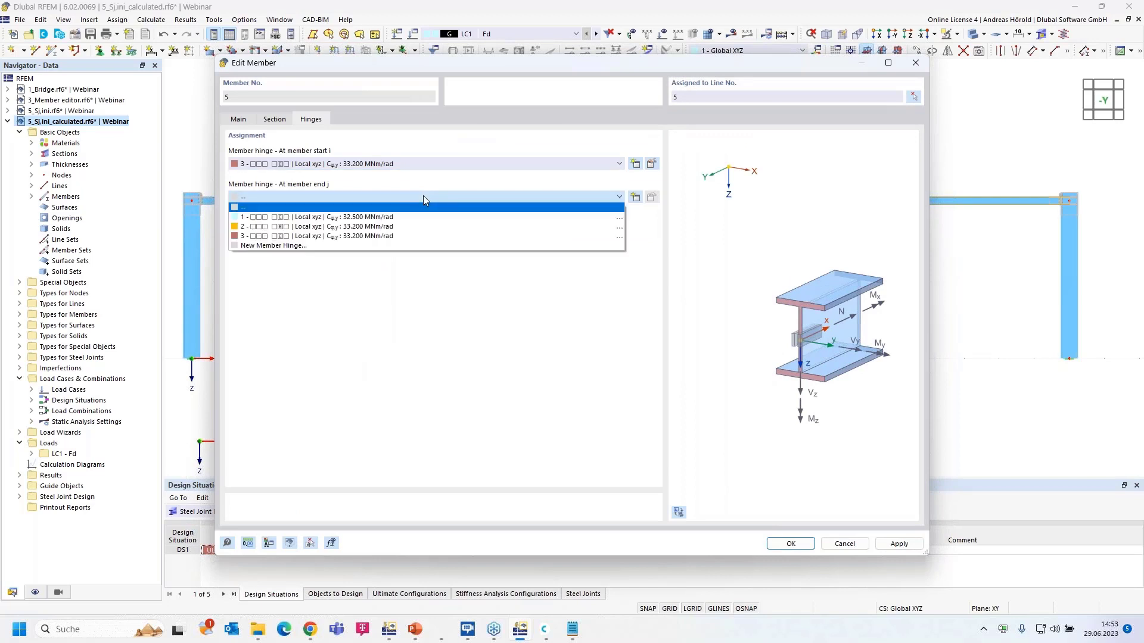
{"action": "left_click", "coordinate": [417, 236]}
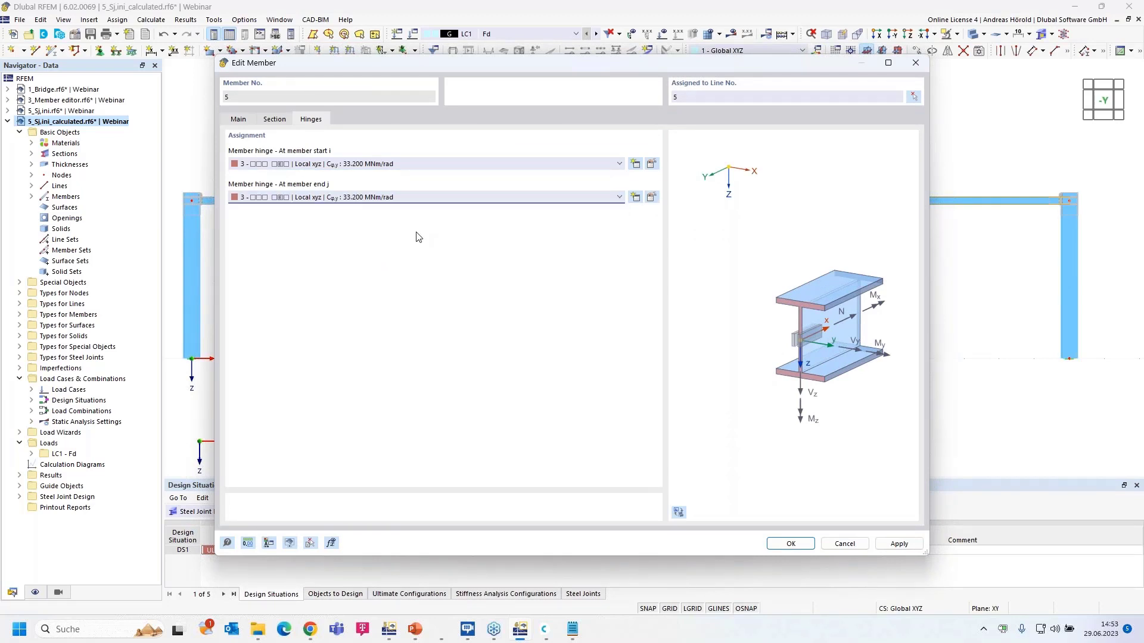
{"action": "left_click", "coordinate": [785, 544]}
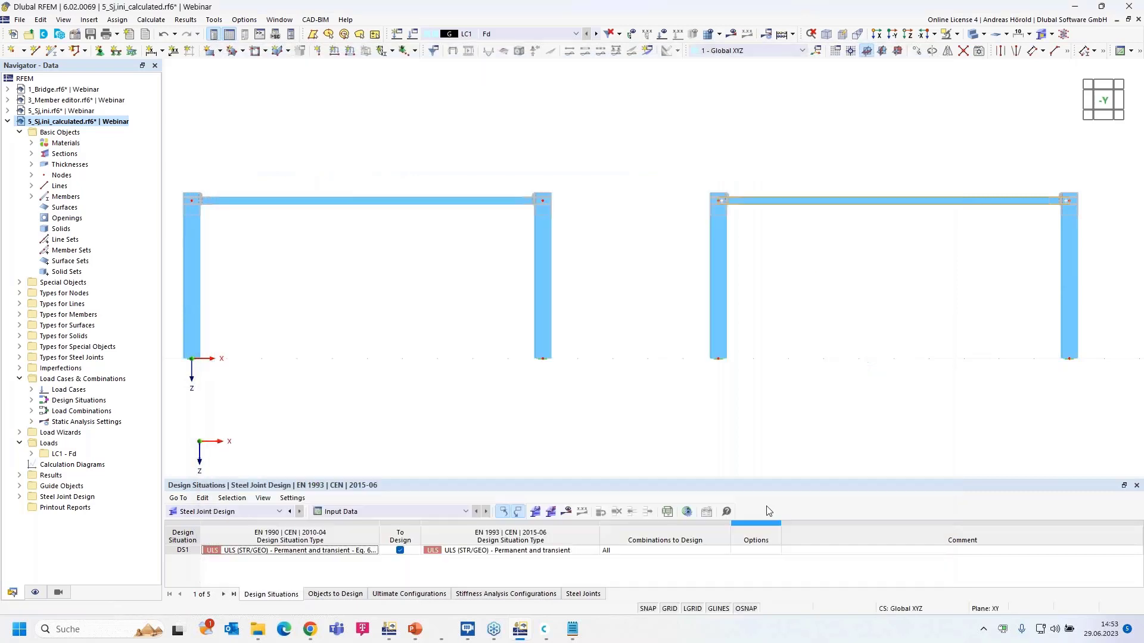
- Calculate load case LC1 and display the My moment diagrams of both frames with the Control Panel closed
{"action": "left_click", "coordinate": [638, 254]}
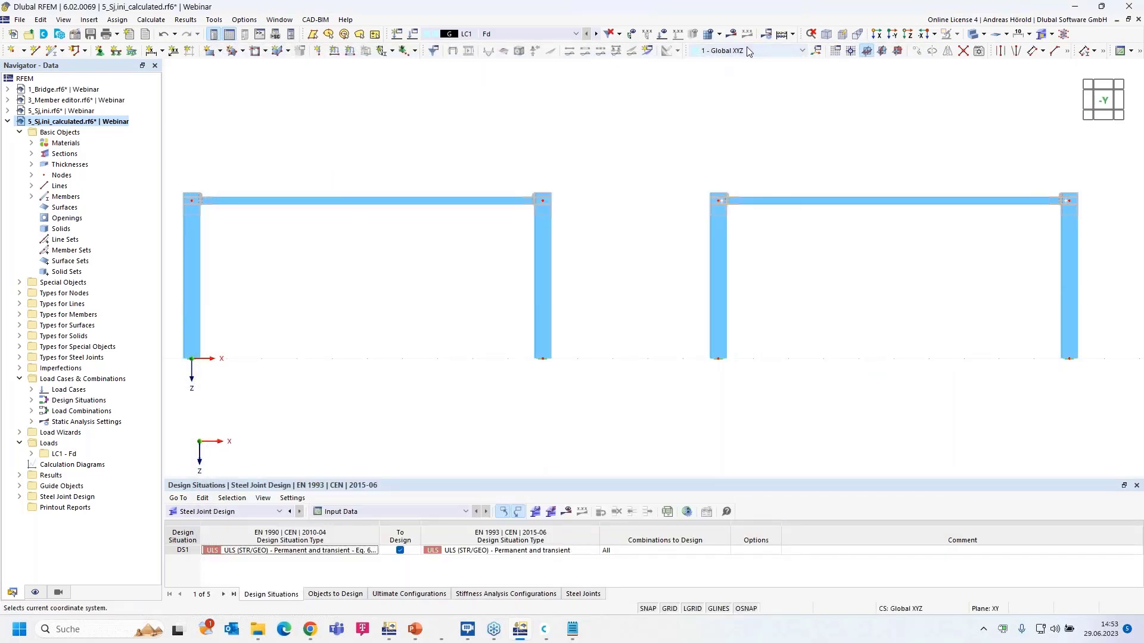
{"action": "left_click", "coordinate": [732, 34]}
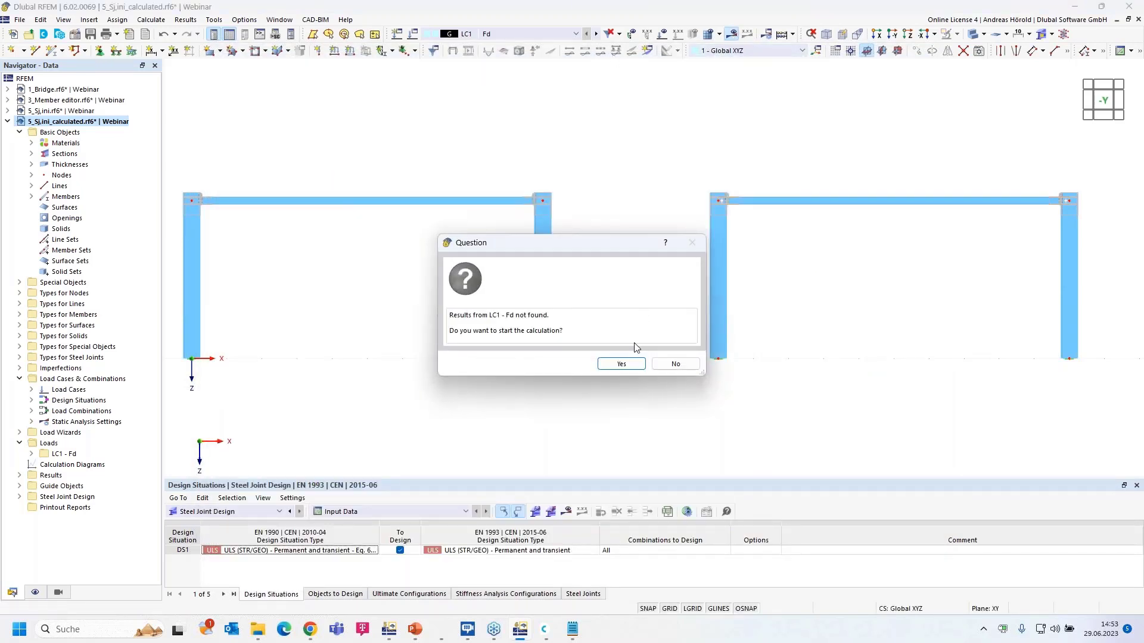
{"action": "left_click", "coordinate": [619, 365]}
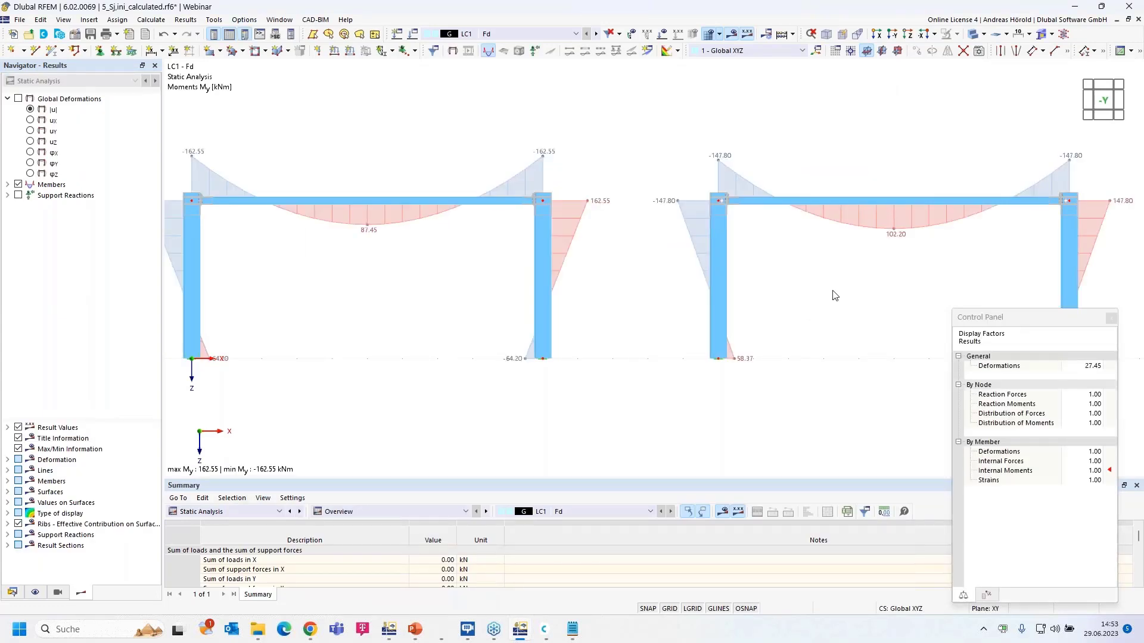
{"action": "left_click", "coordinate": [1110, 318]}
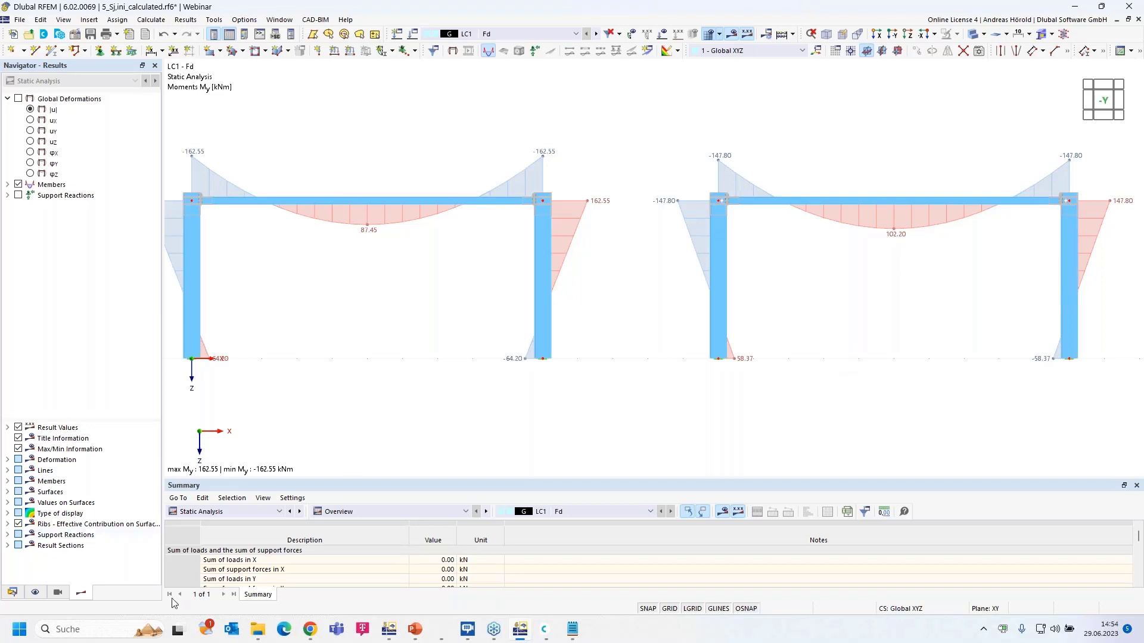
- Switch to the running PowerPoint slide show and go to the slide about booking a free online appointment
{"action": "mouse_move", "coordinate": [415, 630]}
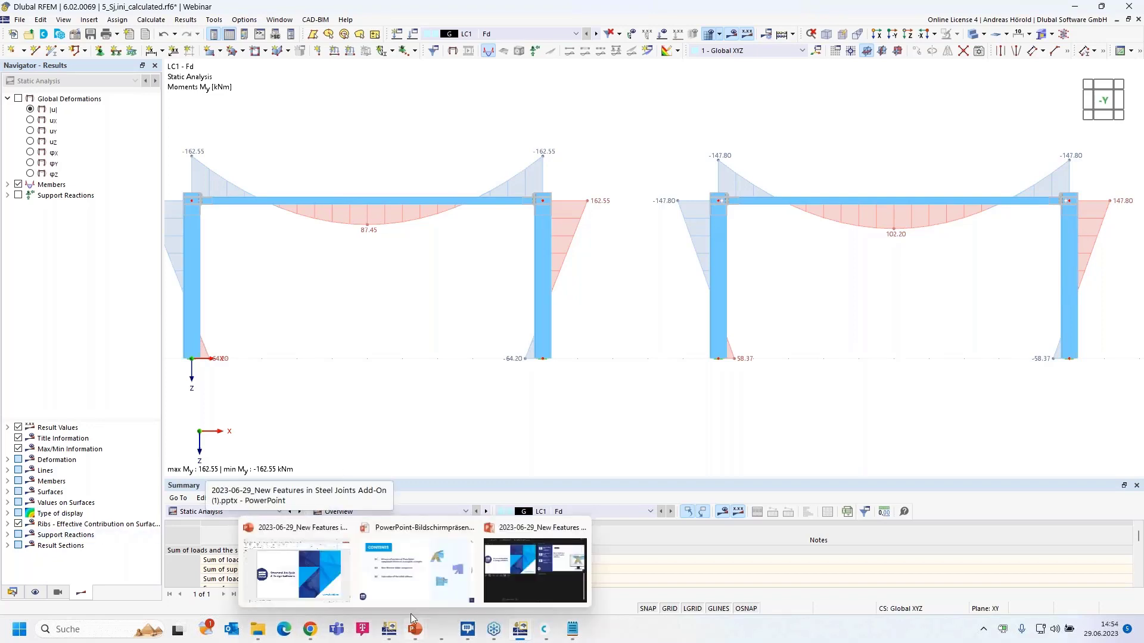
{"action": "left_click", "coordinate": [403, 573]}
{"action": "left_click", "coordinate": [1043, 441]}
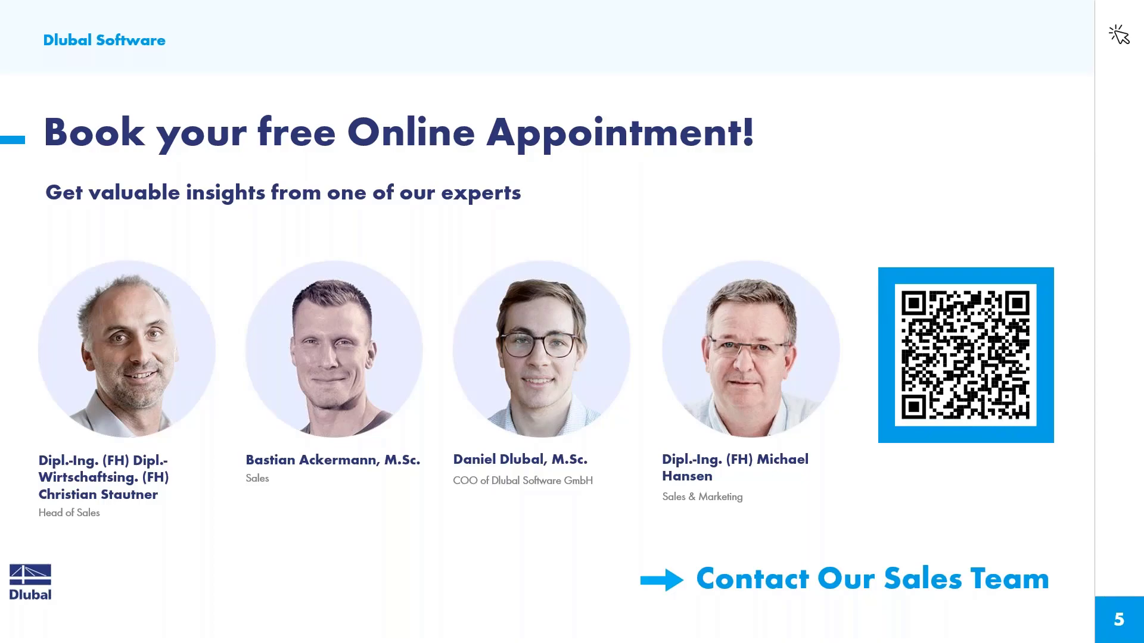
- Switch to the Dlubal website in Chrome and open its Webinars page
{"action": "key", "text": "alt+Tab"}
{"action": "left_click", "coordinate": [62, 12]}
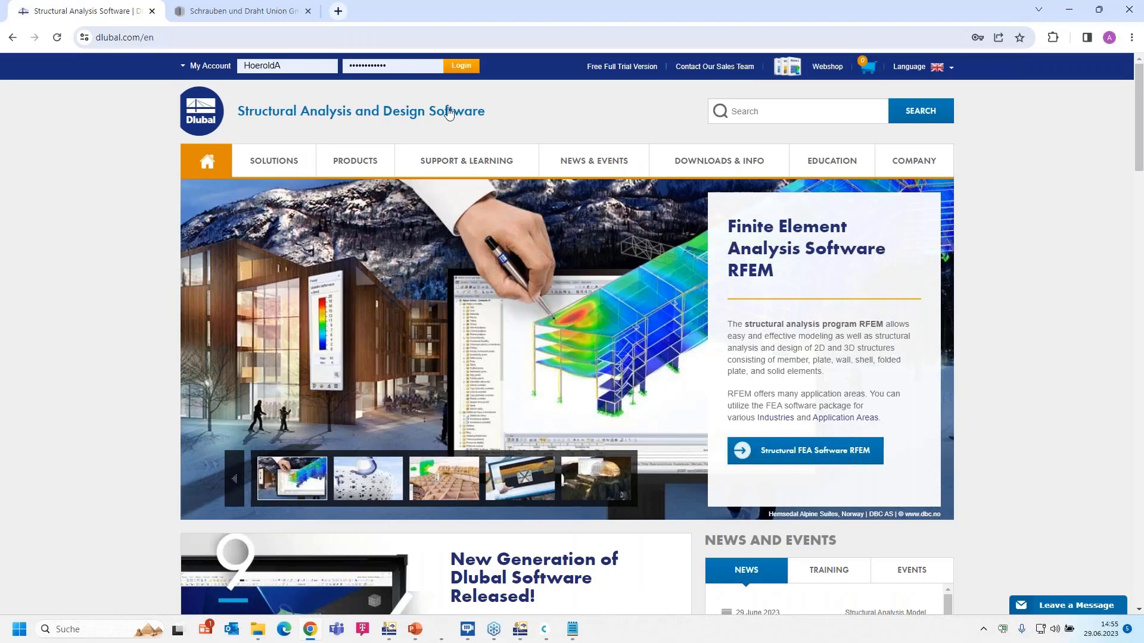
{"action": "mouse_move", "coordinate": [567, 158]}
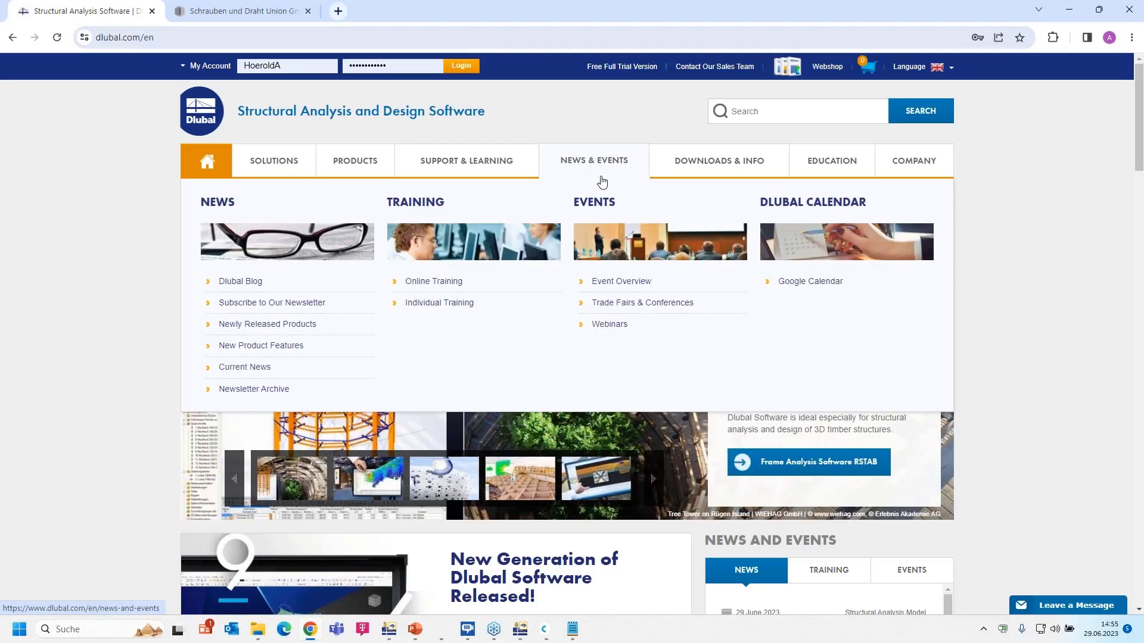
{"action": "left_click", "coordinate": [608, 325]}
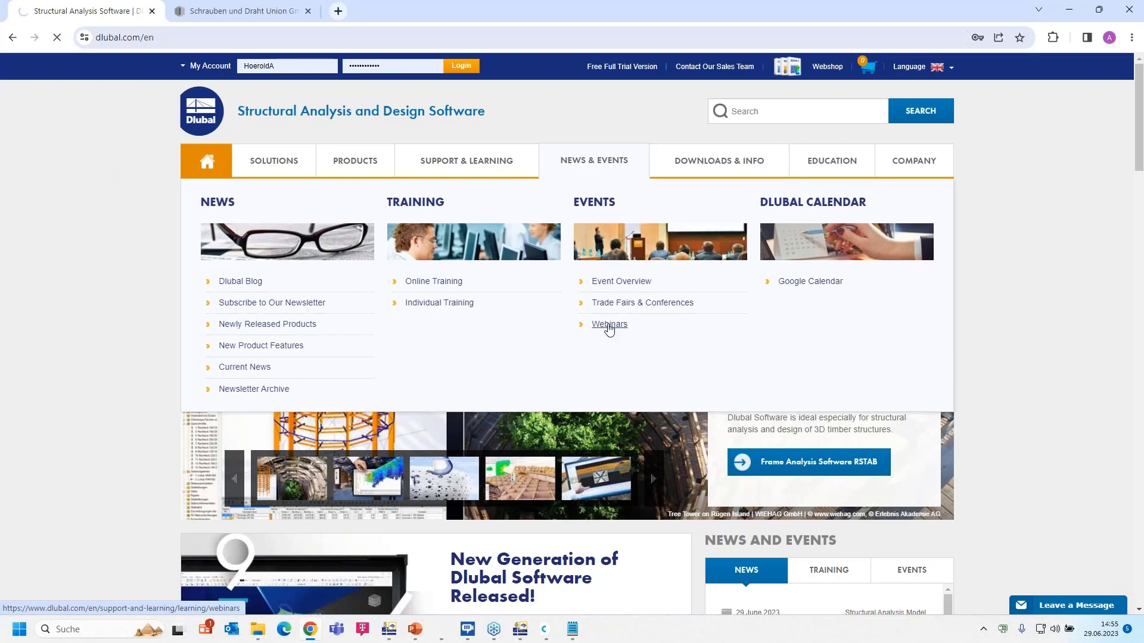
- Look through the upcoming and past webinars listed on the Webinars page
{"action": "scroll", "coordinate": [608, 327], "scroll_direction": "down", "scroll_amount": 6}
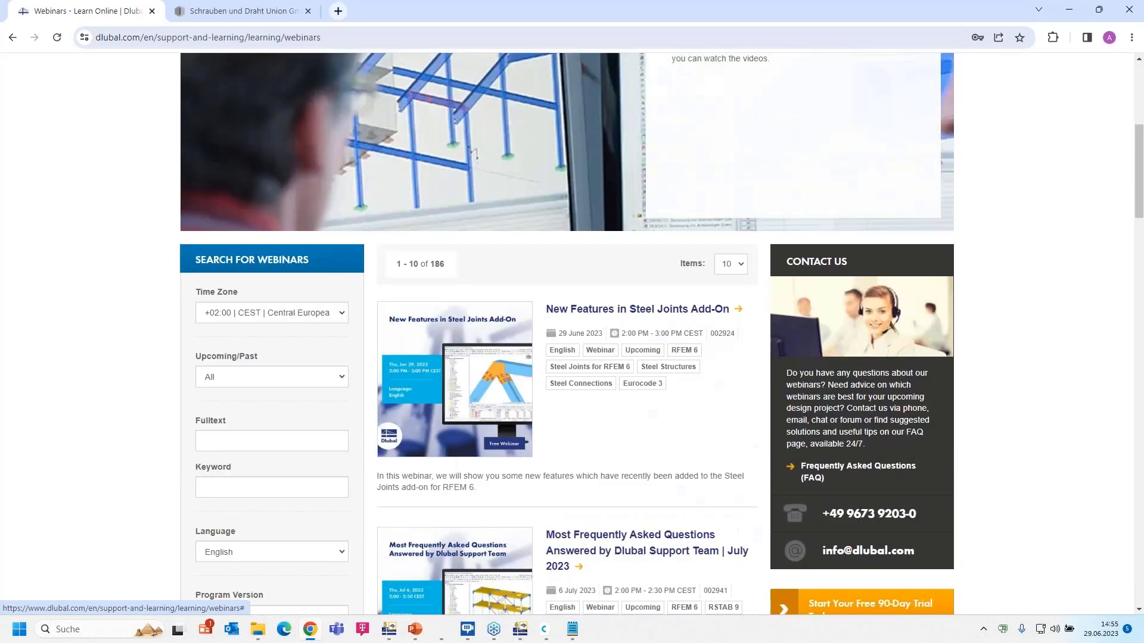
{"action": "scroll", "coordinate": [608, 289], "scroll_direction": "down", "scroll_amount": 3}
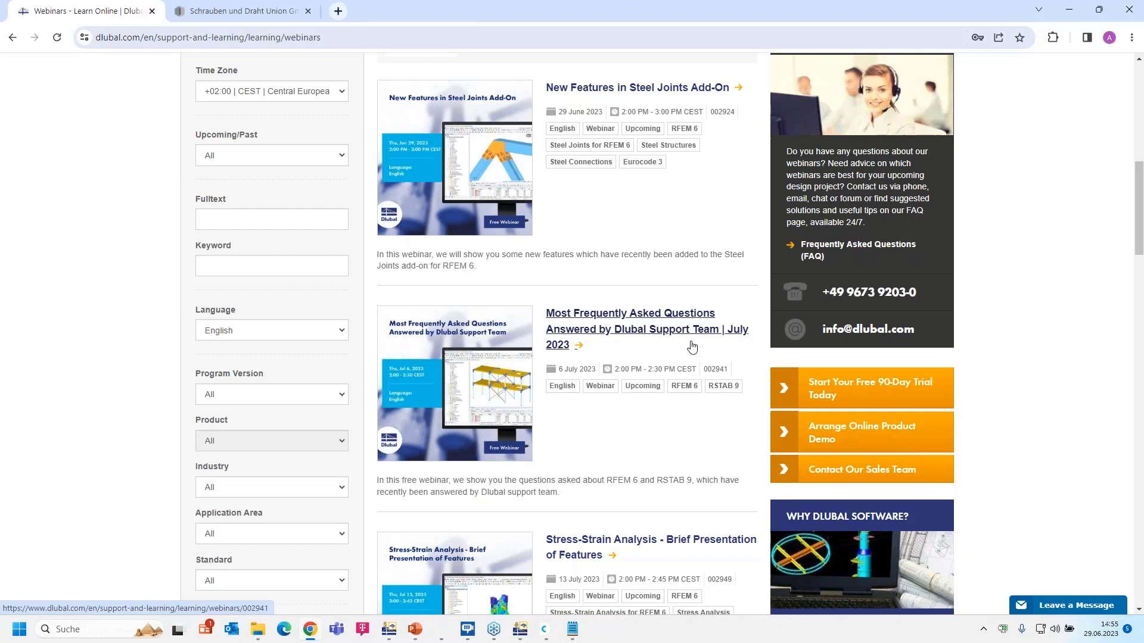
{"action": "scroll", "coordinate": [691, 347], "scroll_direction": "down", "scroll_amount": 3}
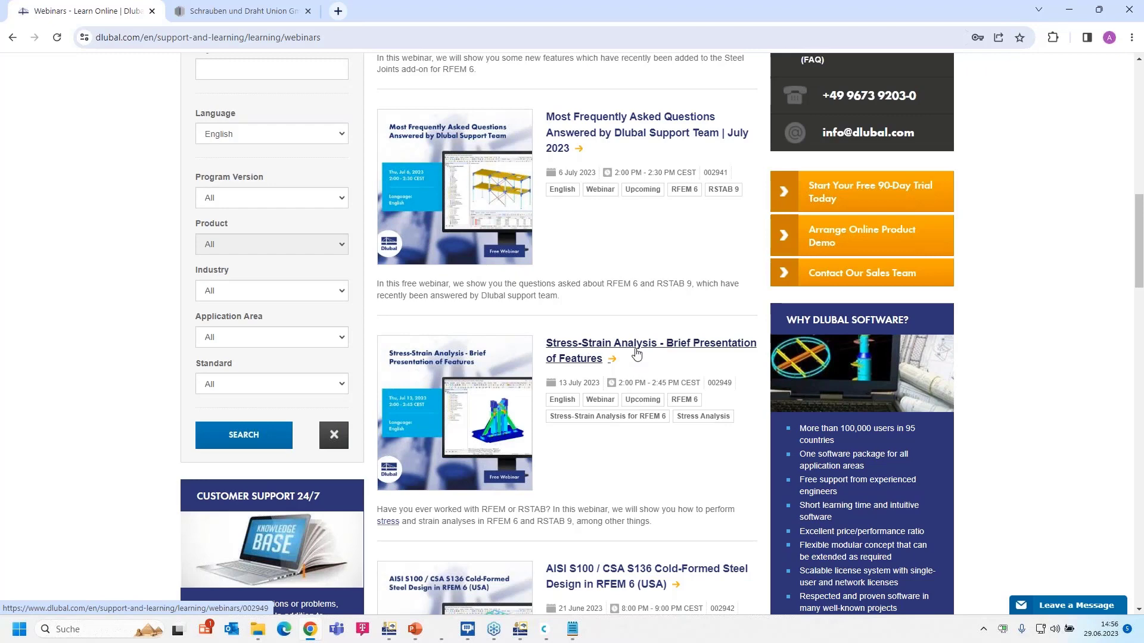
{"action": "scroll", "coordinate": [636, 354], "scroll_direction": "down", "scroll_amount": 5}
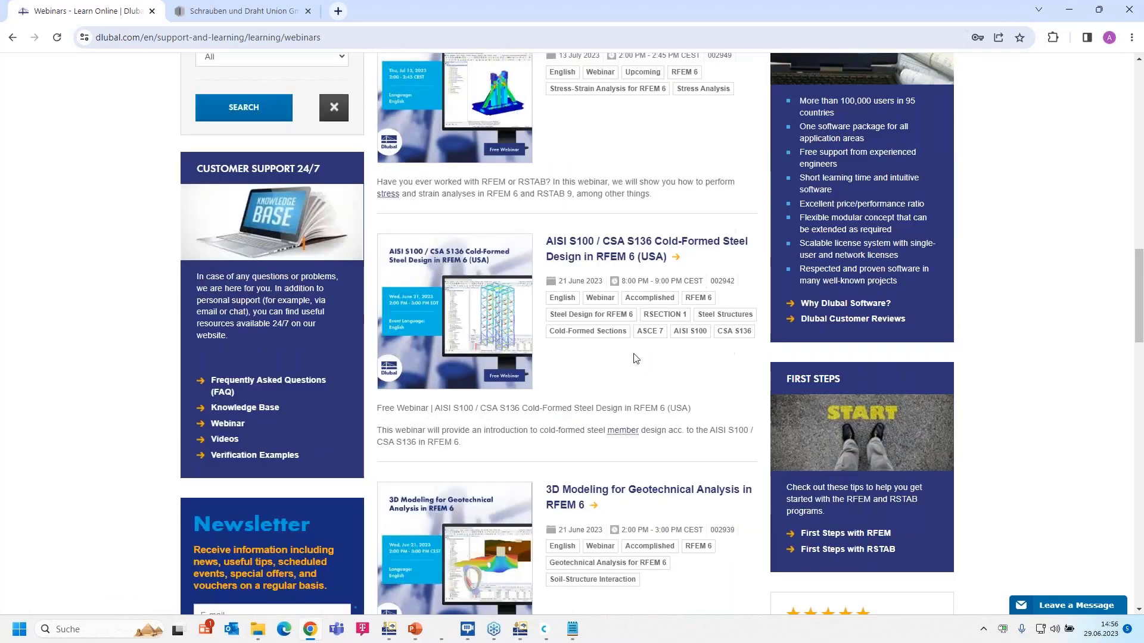
{"action": "scroll", "coordinate": [636, 358], "scroll_direction": "down", "scroll_amount": 2}
{"action": "scroll", "coordinate": [635, 355], "scroll_direction": "up", "scroll_amount": 5}
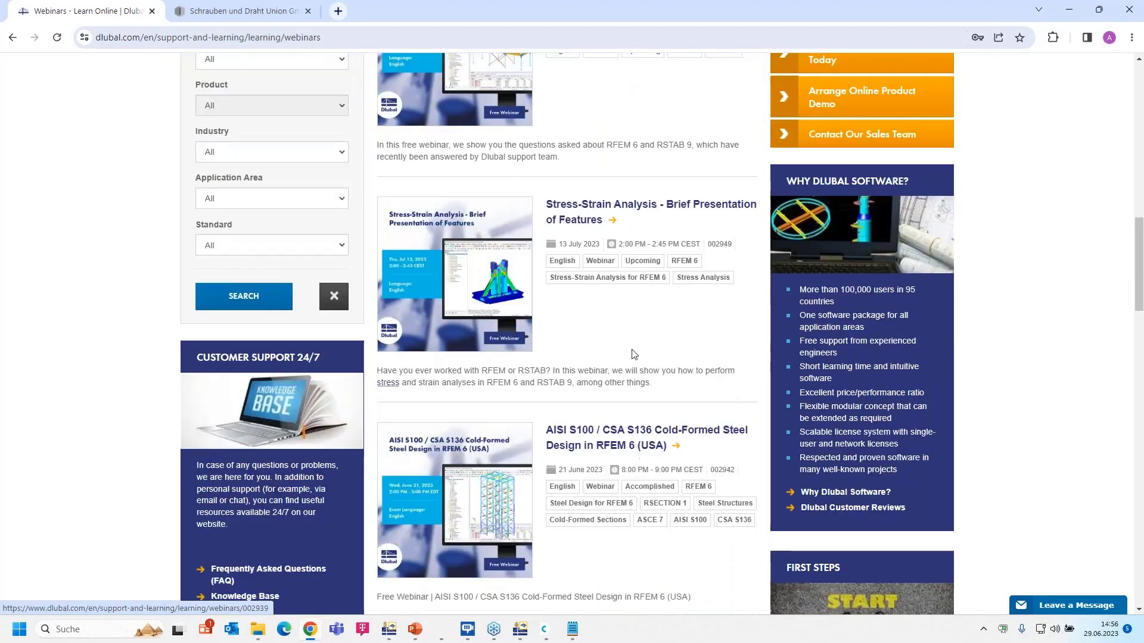
{"action": "scroll", "coordinate": [634, 354], "scroll_direction": "up", "scroll_amount": 8}
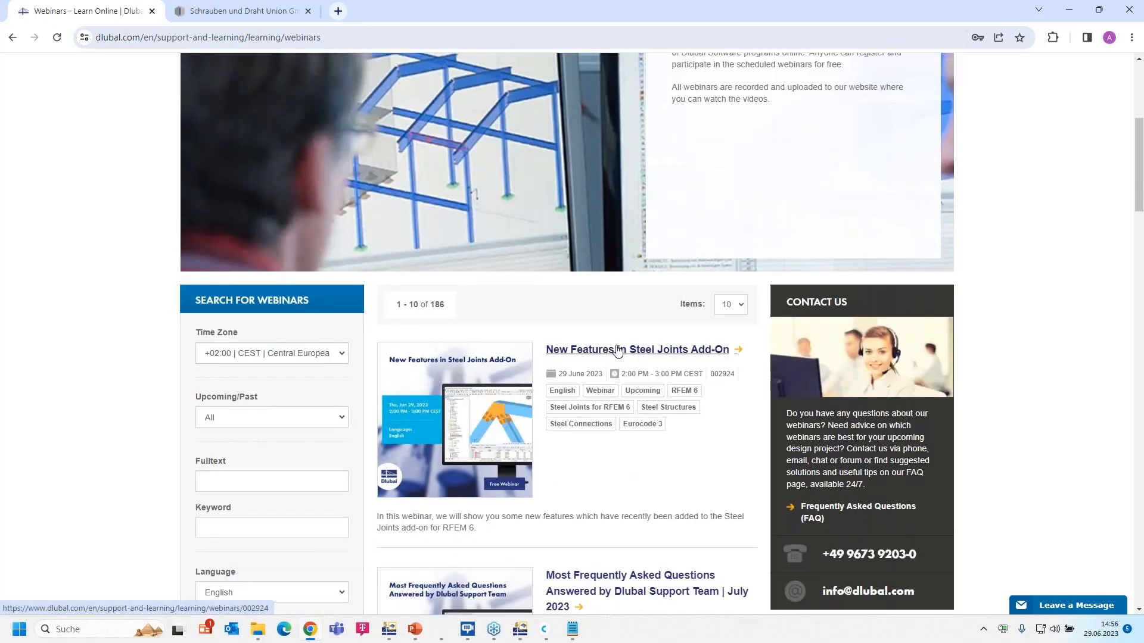
- Open the webinar "New Features in Steel Joints Add-On" and review its recording, presentation slides, recommended events and Models to Download
{"action": "left_click", "coordinate": [618, 351]}
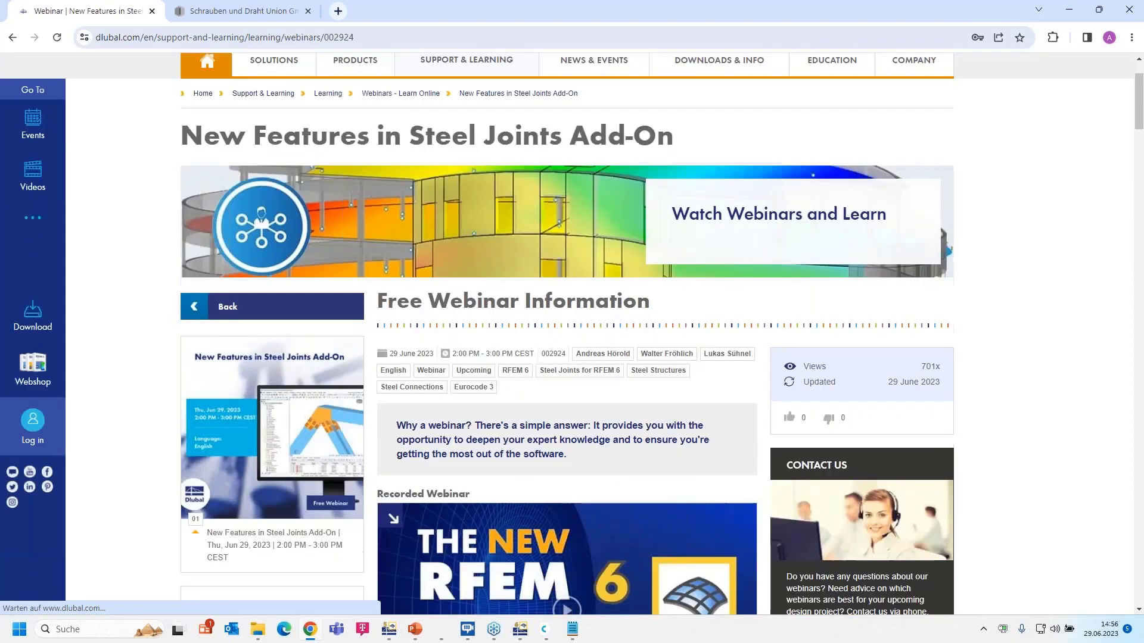
{"action": "scroll", "coordinate": [383, 240], "scroll_direction": "down", "scroll_amount": 4}
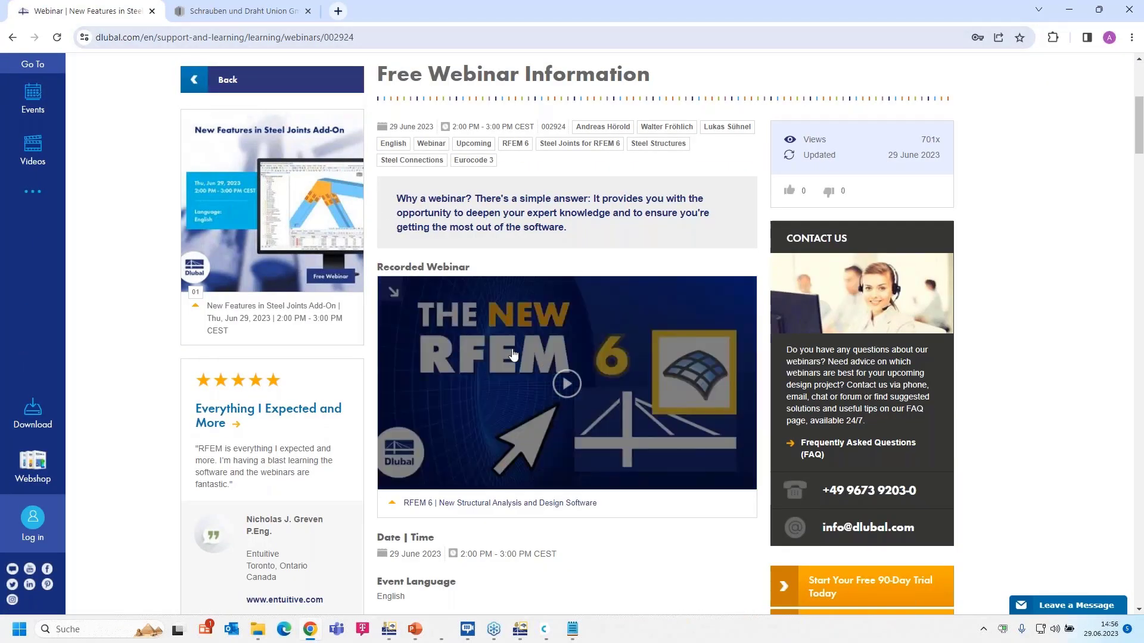
{"action": "scroll", "coordinate": [606, 344], "scroll_direction": "down", "scroll_amount": 10}
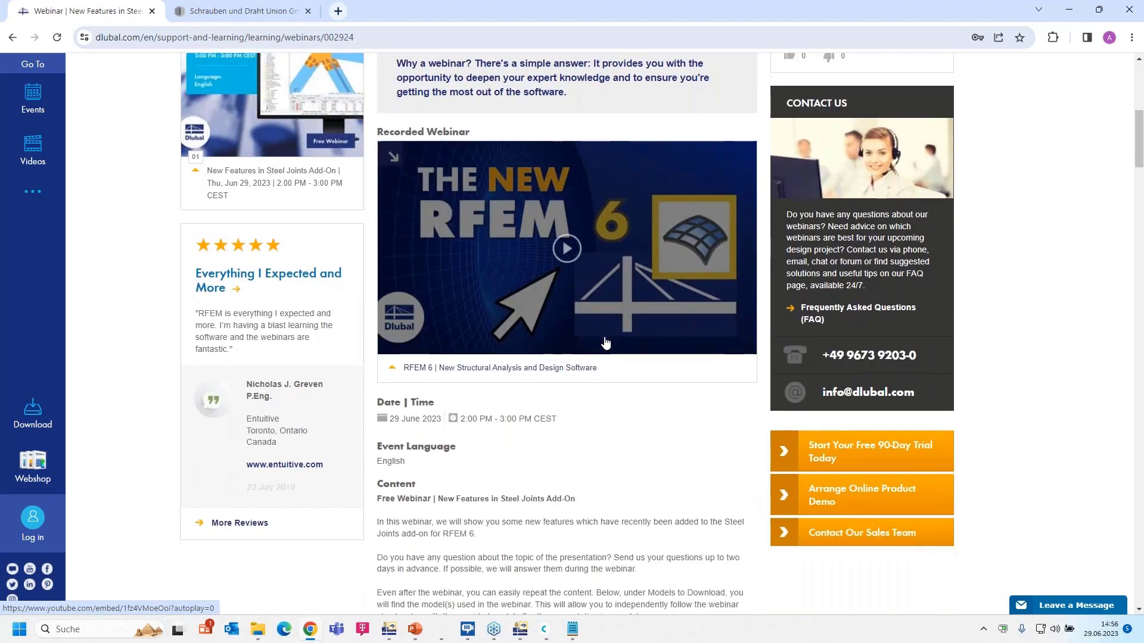
{"action": "scroll", "coordinate": [483, 312], "scroll_direction": "down", "scroll_amount": 8}
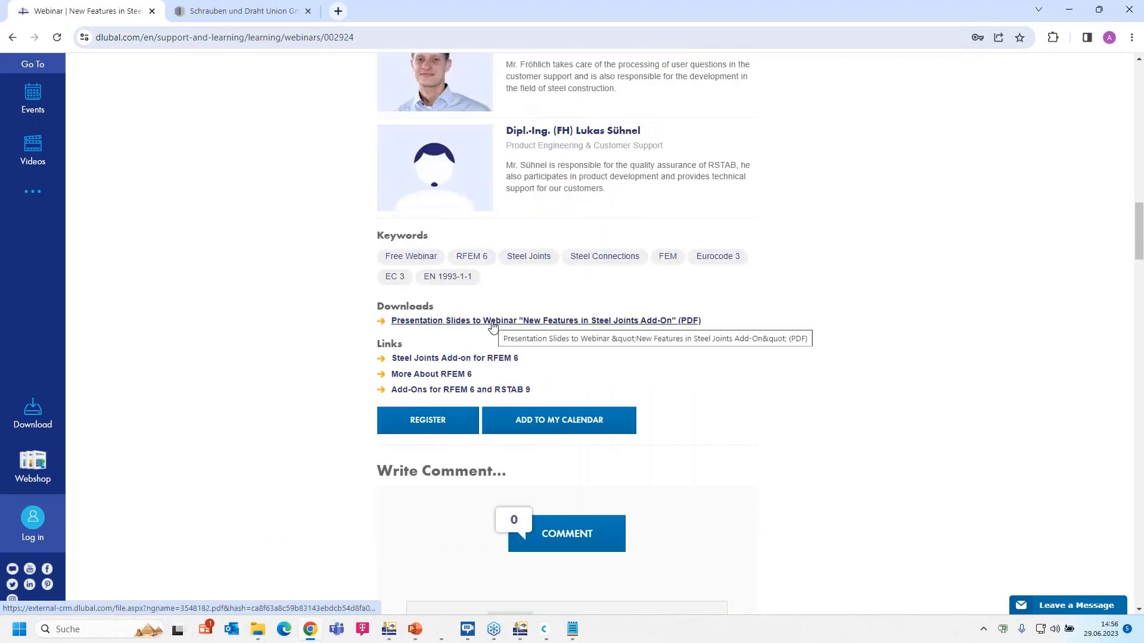
{"action": "scroll", "coordinate": [528, 323], "scroll_direction": "down", "scroll_amount": 16}
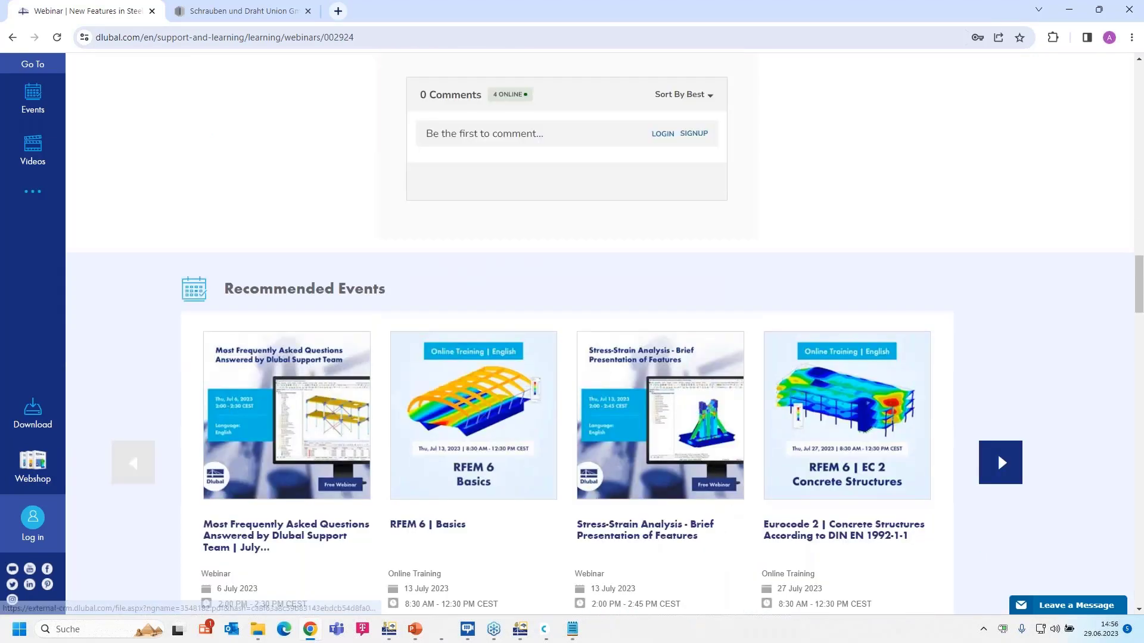
{"action": "scroll", "coordinate": [494, 304], "scroll_direction": "down", "scroll_amount": 8}
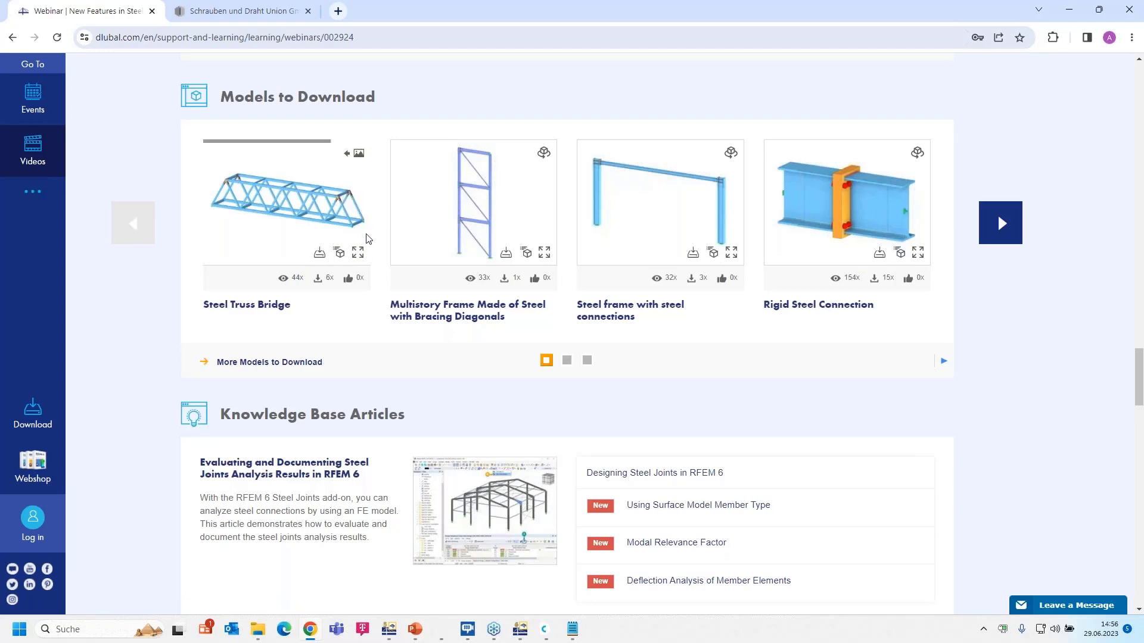
{"action": "scroll", "coordinate": [368, 238], "scroll_direction": "up", "scroll_amount": 15}
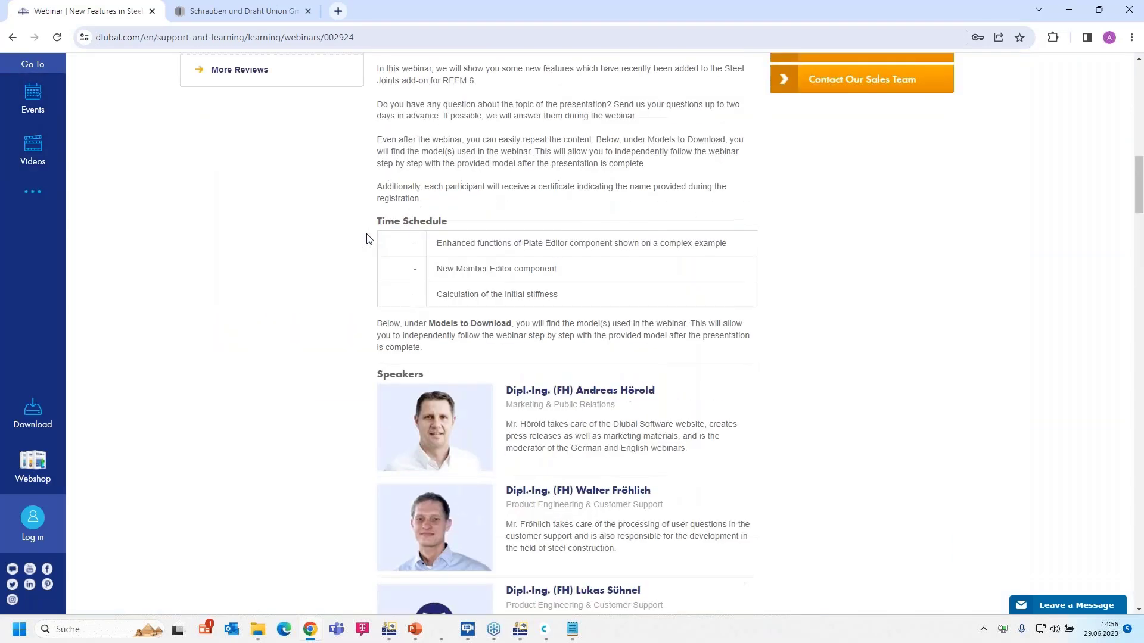
{"action": "scroll", "coordinate": [367, 238], "scroll_direction": "up", "scroll_amount": 12}
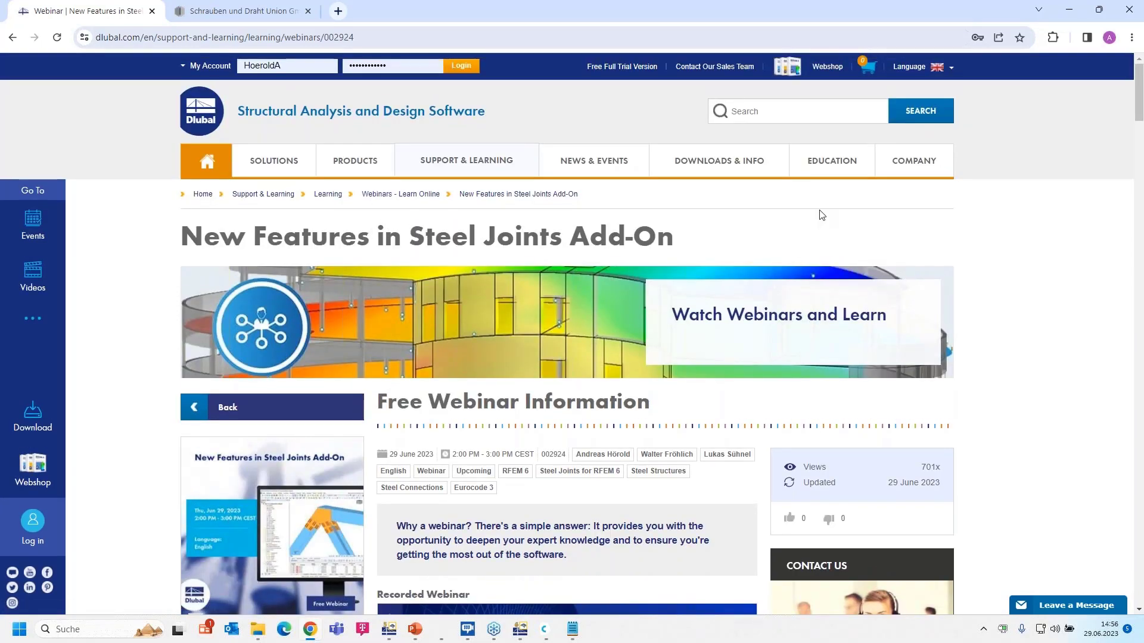
- Open the Customer Projects page under References and look through the published projects
{"action": "mouse_move", "coordinate": [705, 172]}
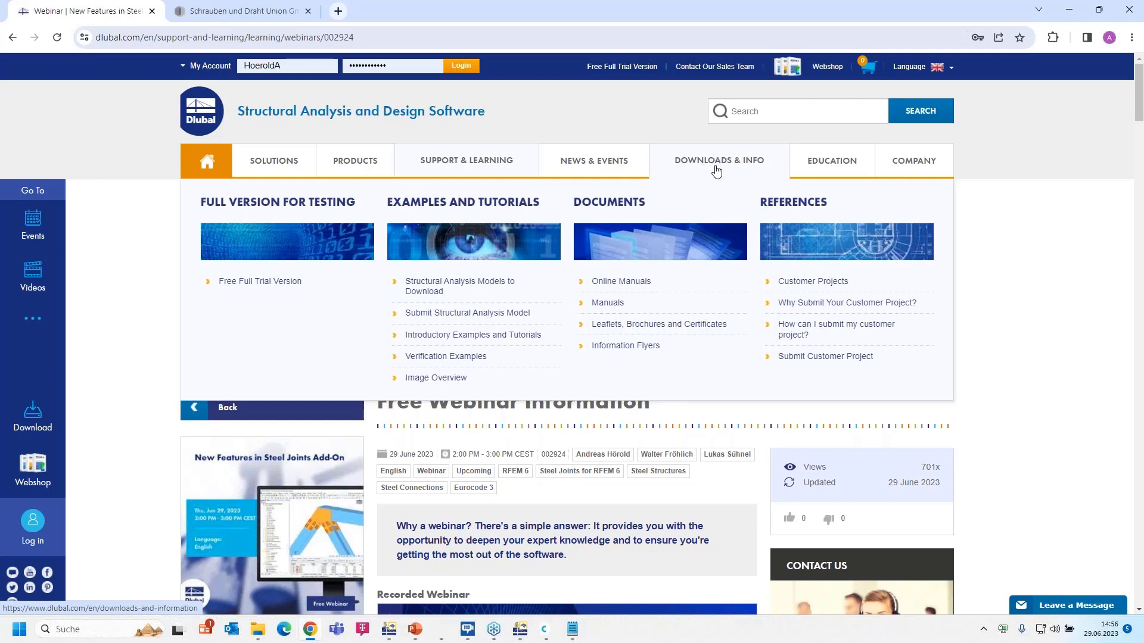
{"action": "left_click", "coordinate": [831, 288]}
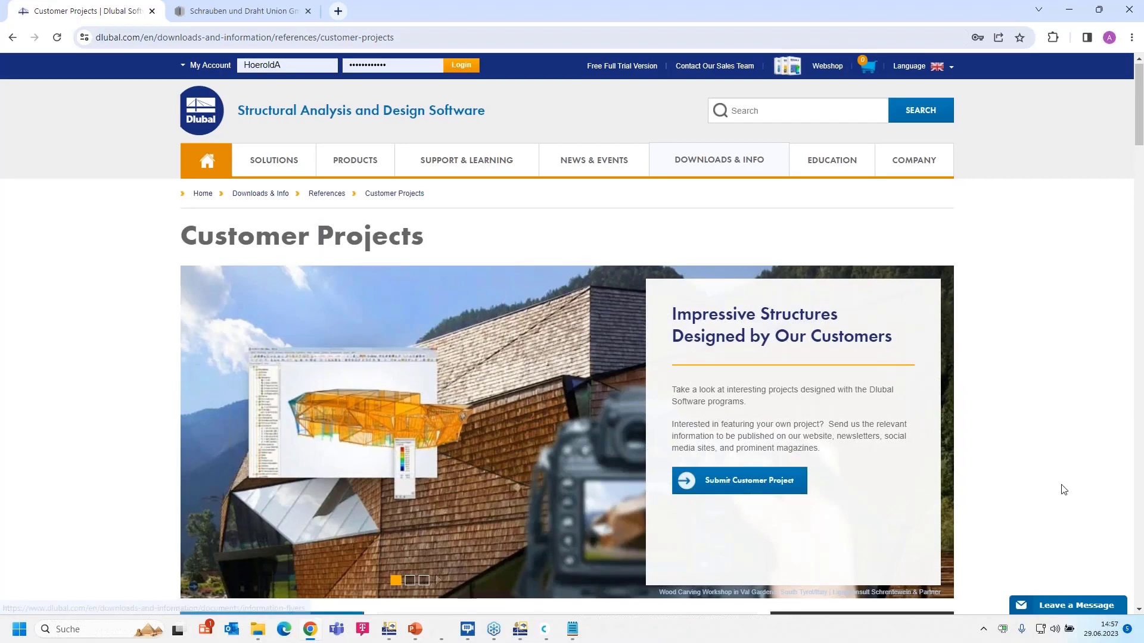
{"action": "scroll", "coordinate": [1048, 482], "scroll_direction": "down", "scroll_amount": 15}
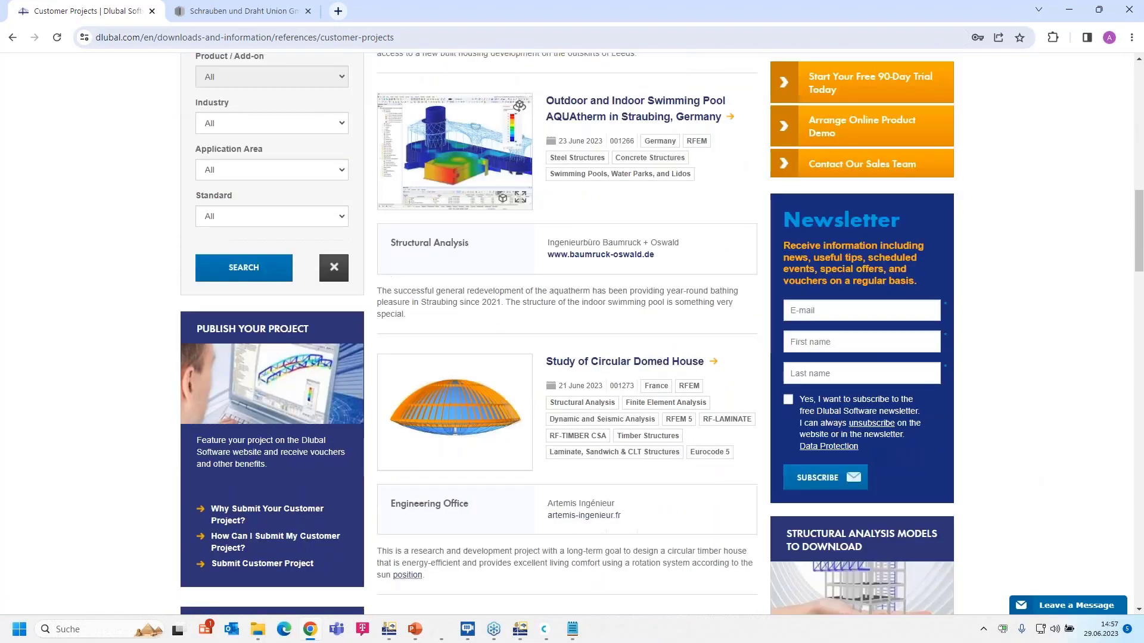
{"action": "scroll", "coordinate": [572, 334], "scroll_direction": "down", "scroll_amount": 12}
{"action": "scroll", "coordinate": [572, 333], "scroll_direction": "up", "scroll_amount": 11}
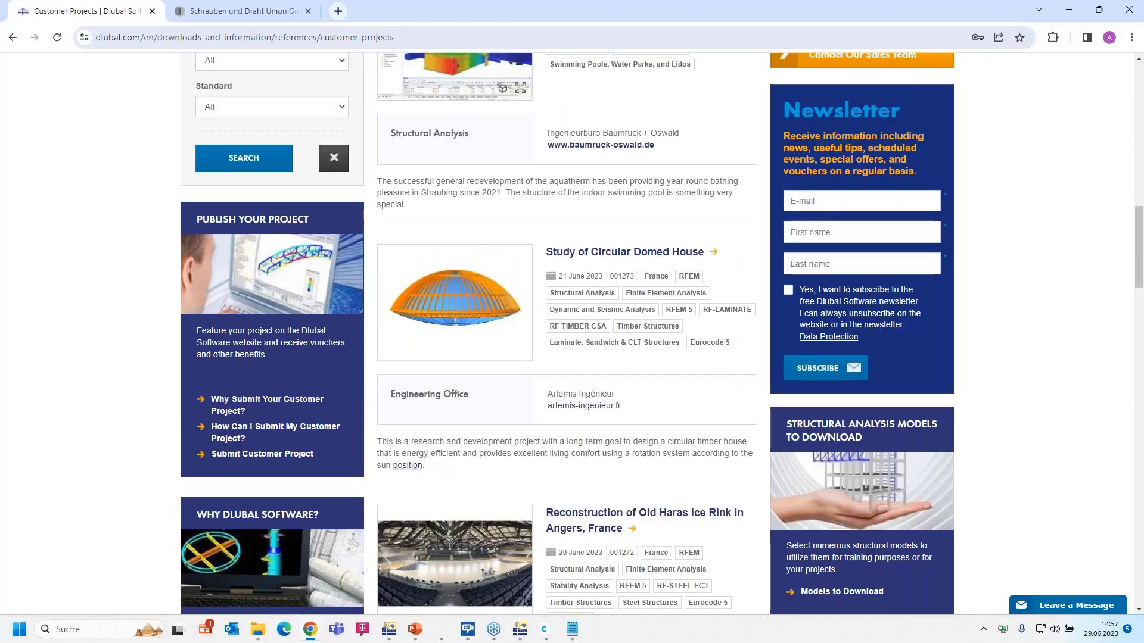
{"action": "scroll", "coordinate": [738, 189], "scroll_direction": "up", "scroll_amount": 15}
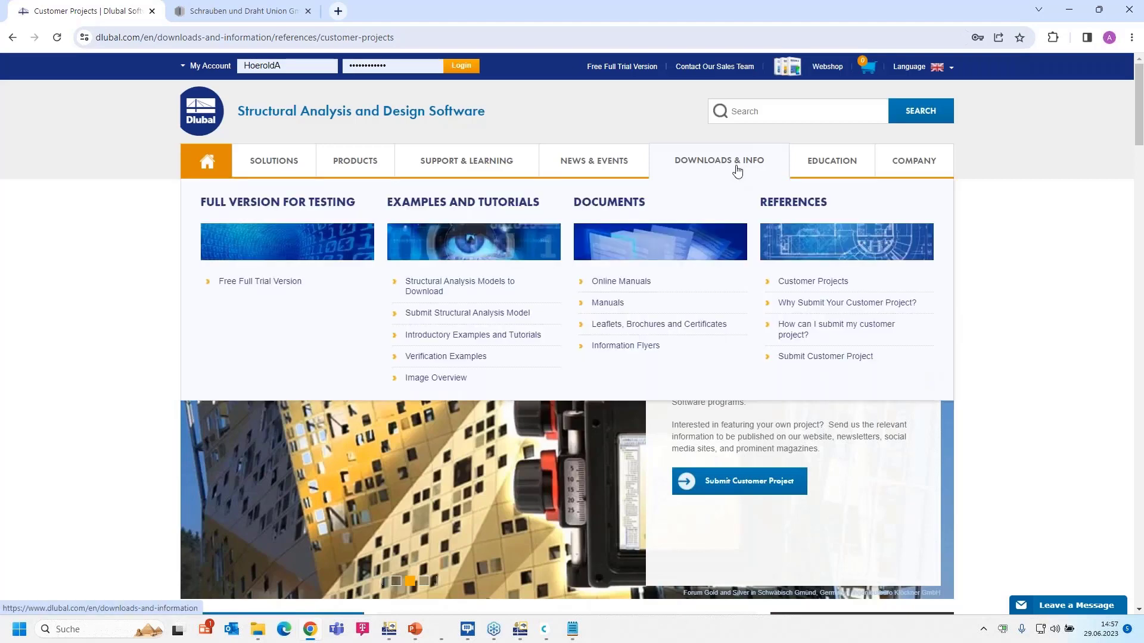
- Open the Submit Customer Project form and review its contact, address and project detail fields
{"action": "left_click", "coordinate": [823, 357]}
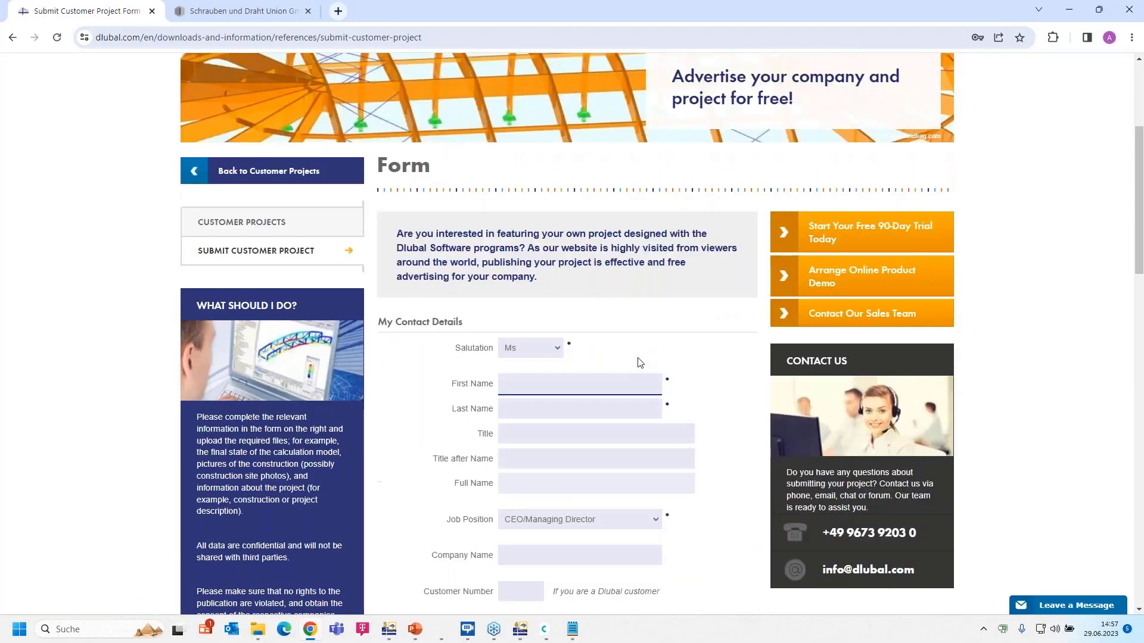
{"action": "scroll", "coordinate": [639, 362], "scroll_direction": "down", "scroll_amount": 4}
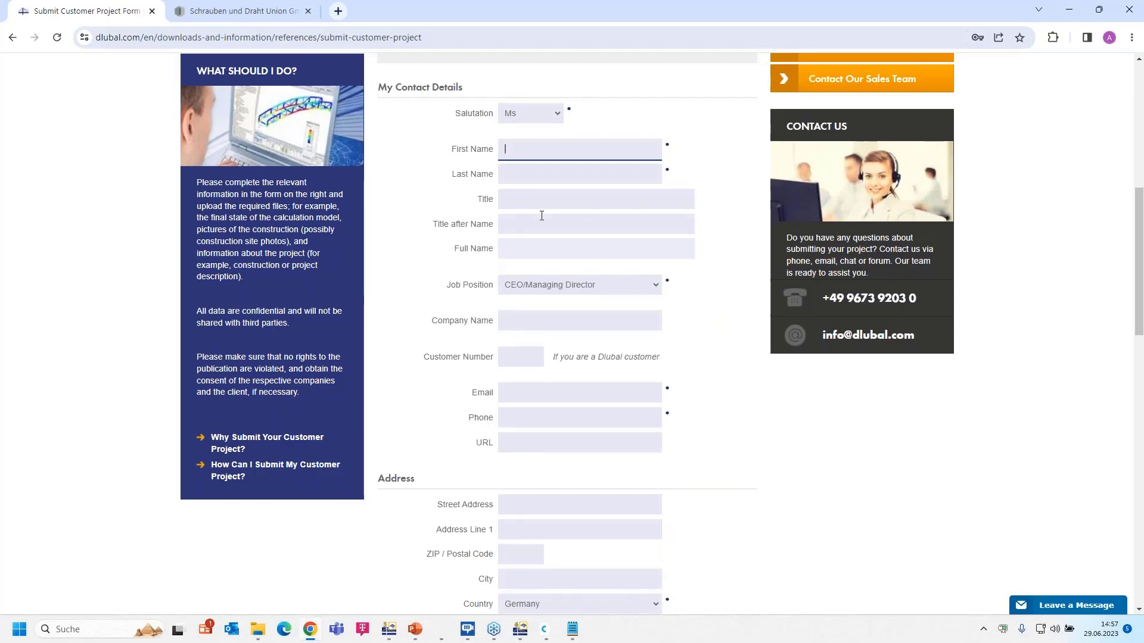
{"action": "scroll", "coordinate": [541, 216], "scroll_direction": "down", "scroll_amount": 2}
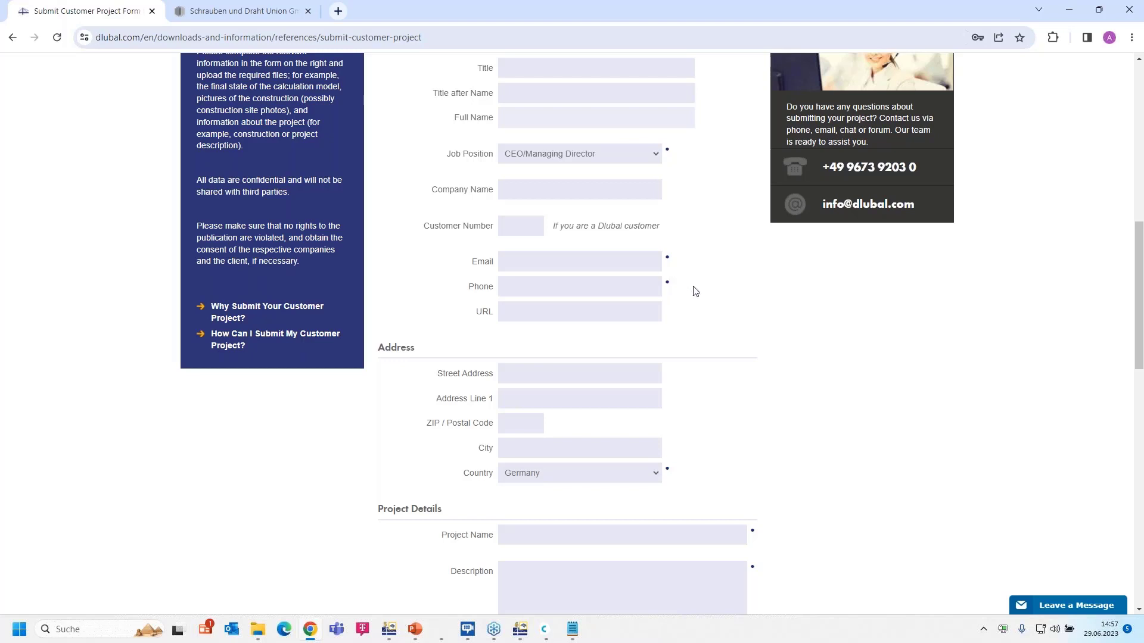
{"action": "scroll", "coordinate": [712, 304], "scroll_direction": "up", "scroll_amount": 9}
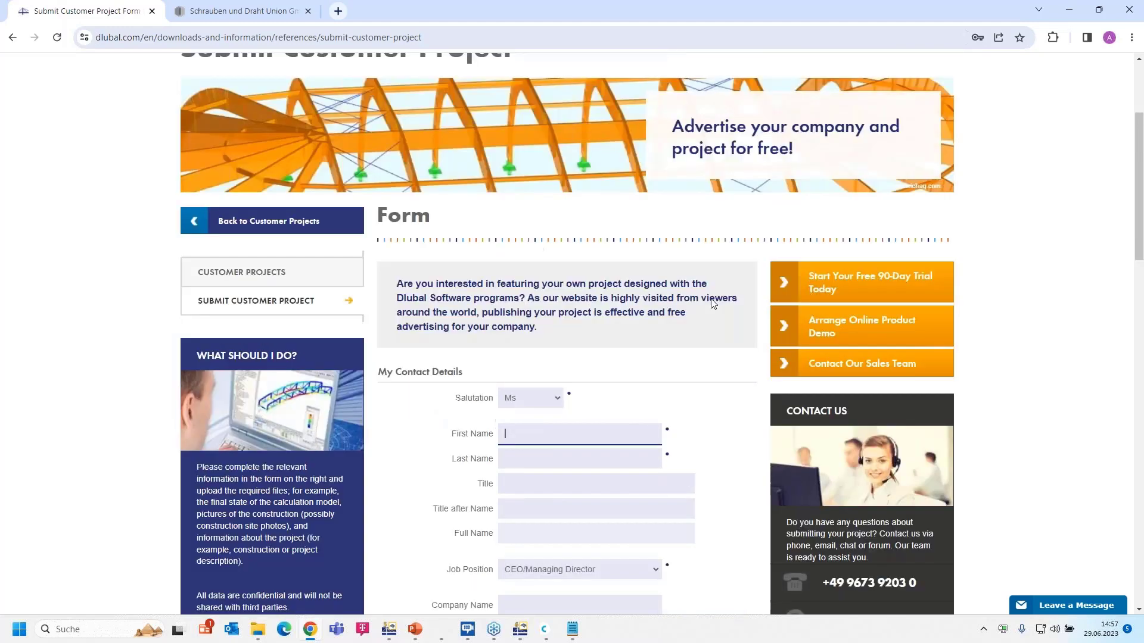